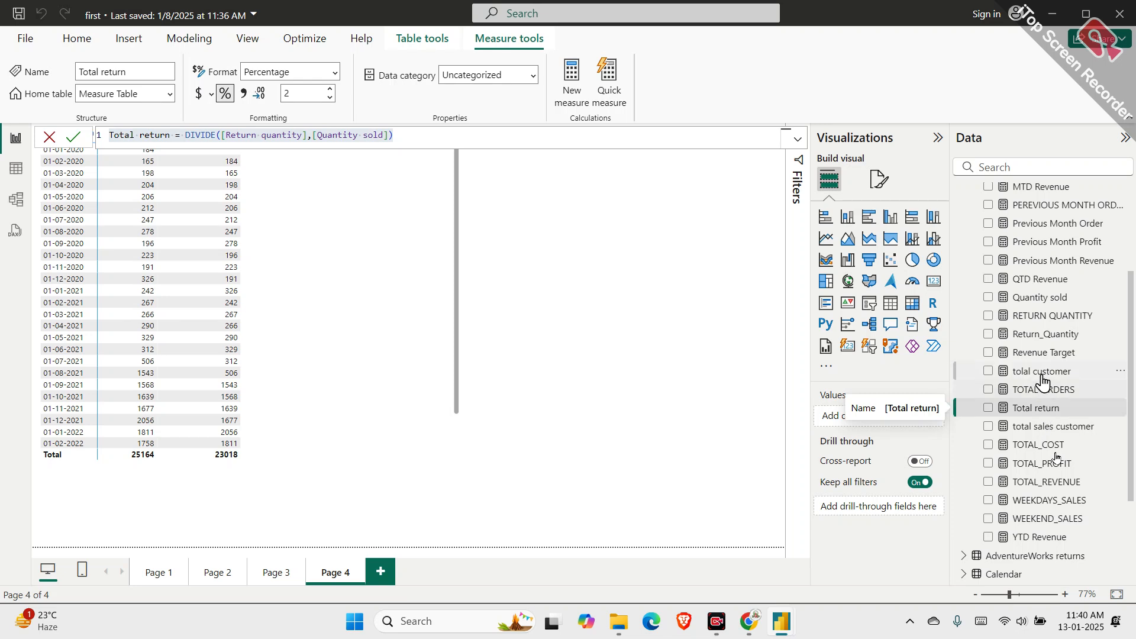
Examine the formulas of the existing Return_Quantity and RETURN QUANTITY measures
{"action": "left_click", "coordinate": [1045, 334]}
{"action": "left_click", "coordinate": [292, 134]}
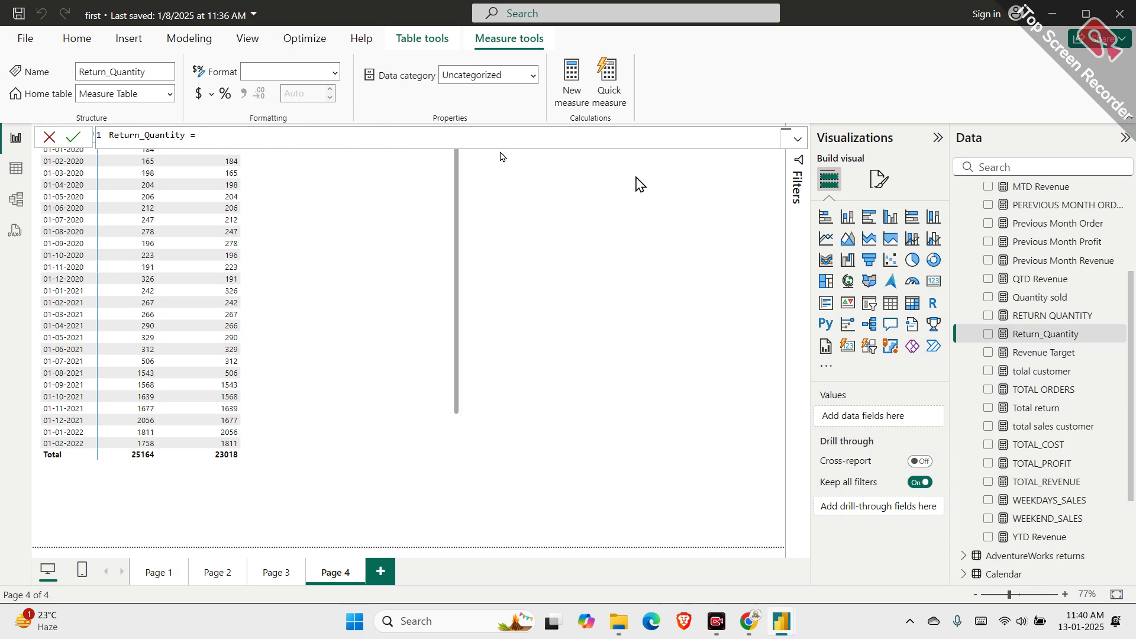
{"action": "left_click", "coordinate": [1040, 316]}
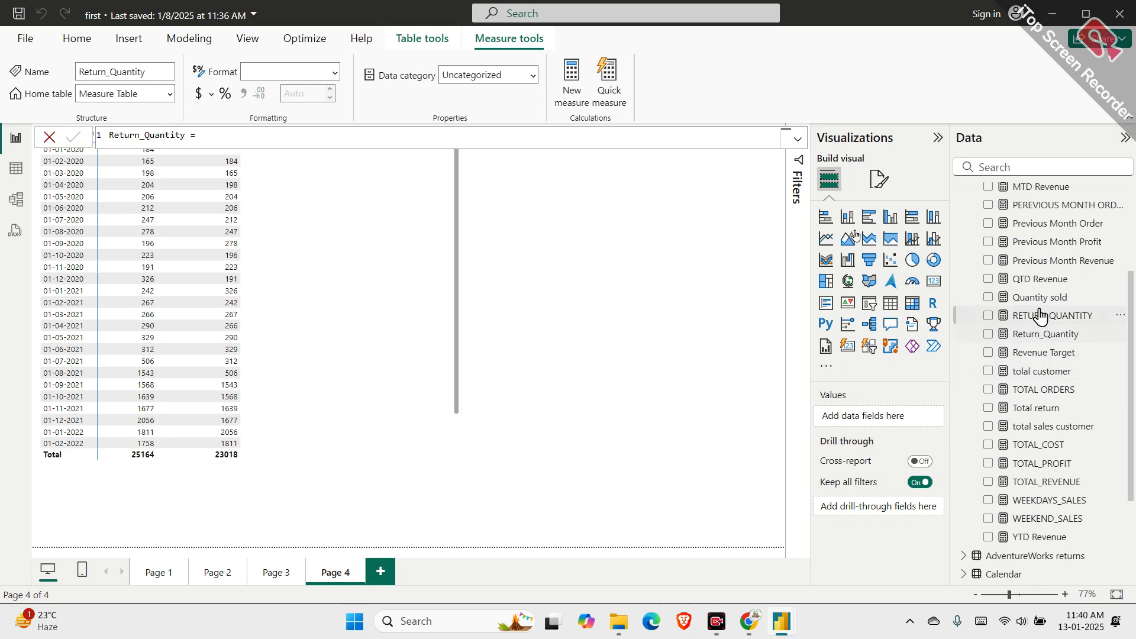
{"action": "scroll", "coordinate": [1095, 322], "scroll_direction": "up", "scroll_amount": 3}
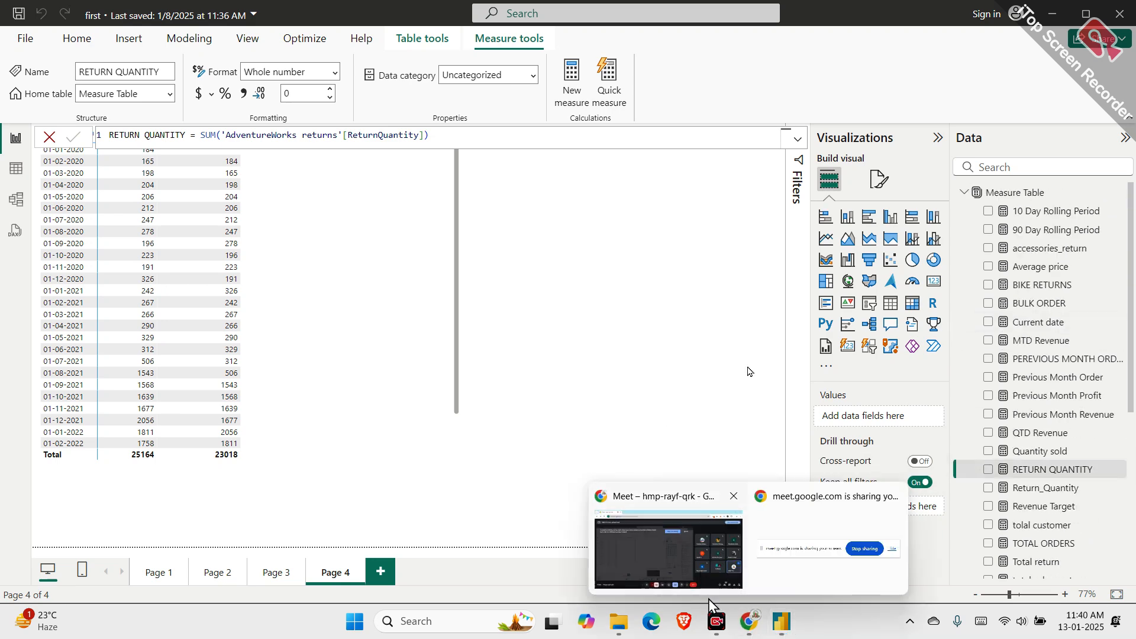
Switch to the Adventure Works report and start a new measure named Total Returns in the Measure Table
{"action": "mouse_move", "coordinate": [780, 621]}
{"action": "left_click", "coordinate": [708, 559]}
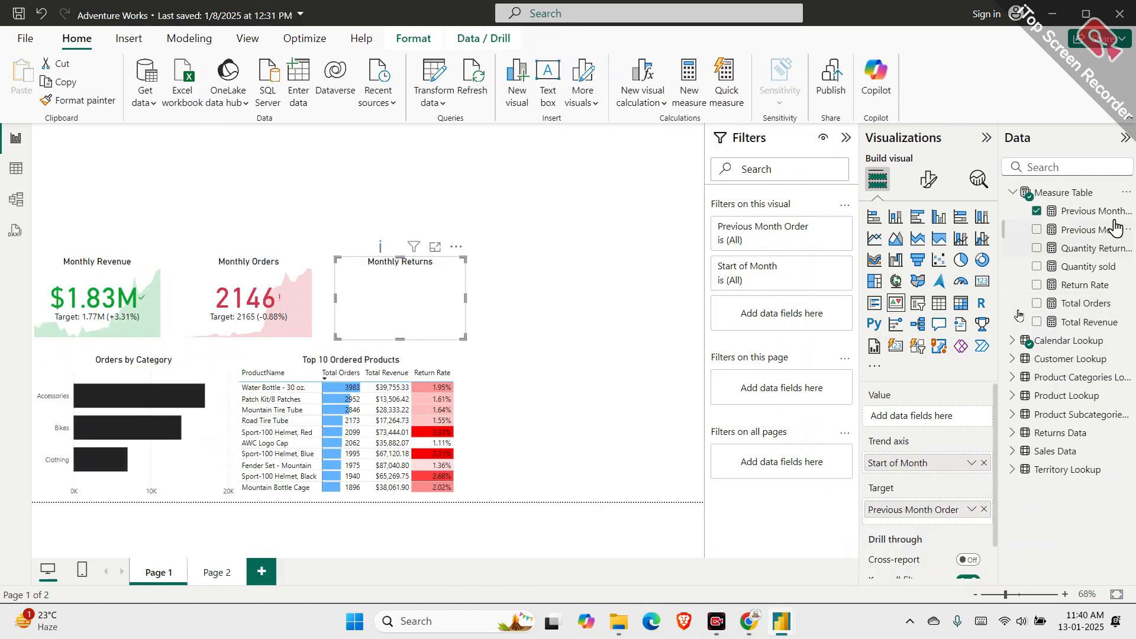
{"action": "left_click", "coordinate": [1124, 195]}
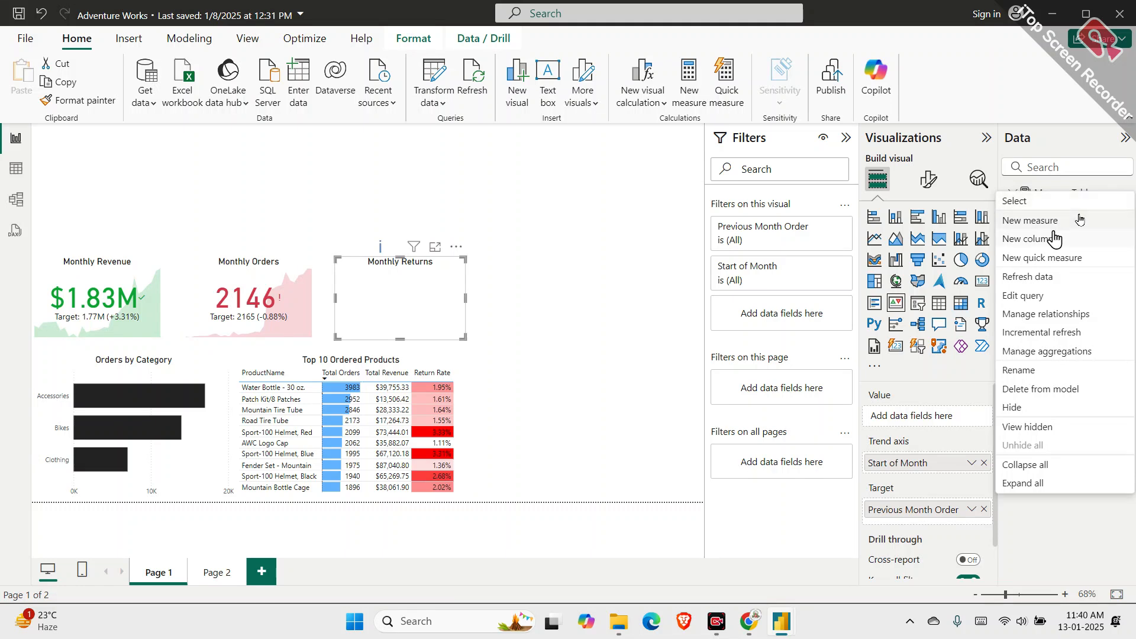
{"action": "key", "text": "Escape"}
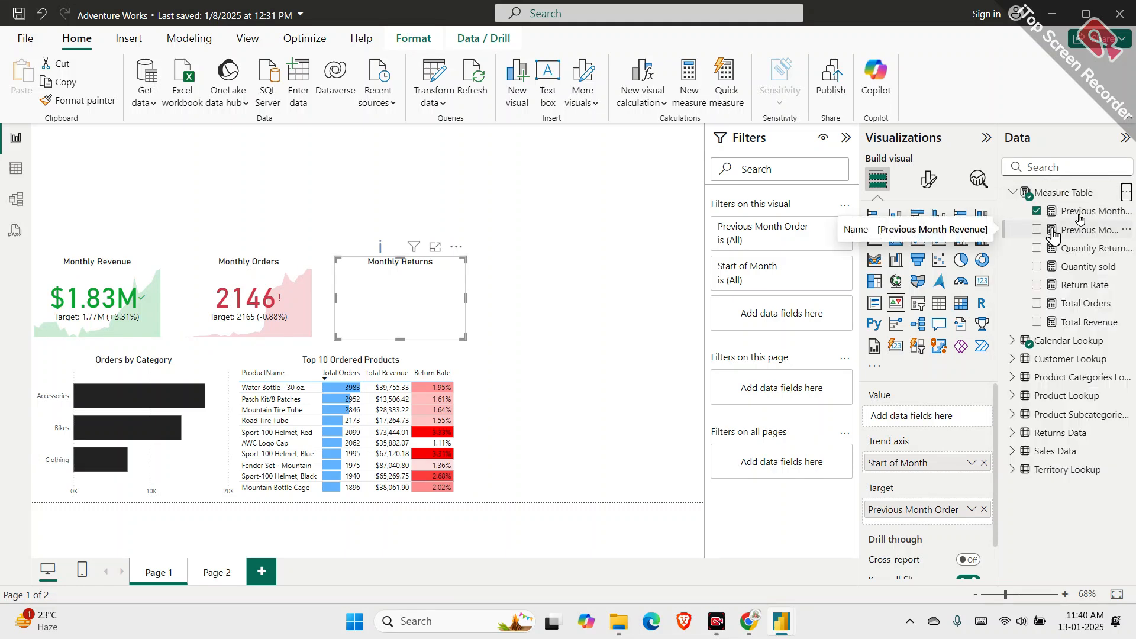
{"action": "key", "text": "ctrl+z"}
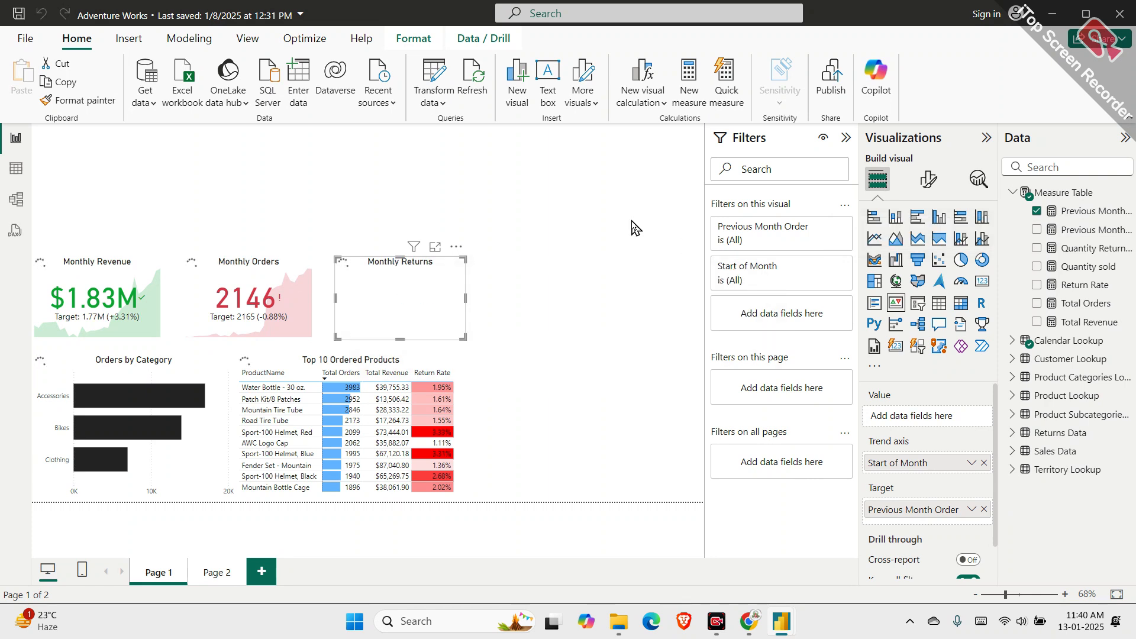
{"action": "key", "text": "alt+h"}
{"action": "key", "text": "n"}
{"action": "key", "text": "m"}
{"action": "type", "text": "Total Returns"}
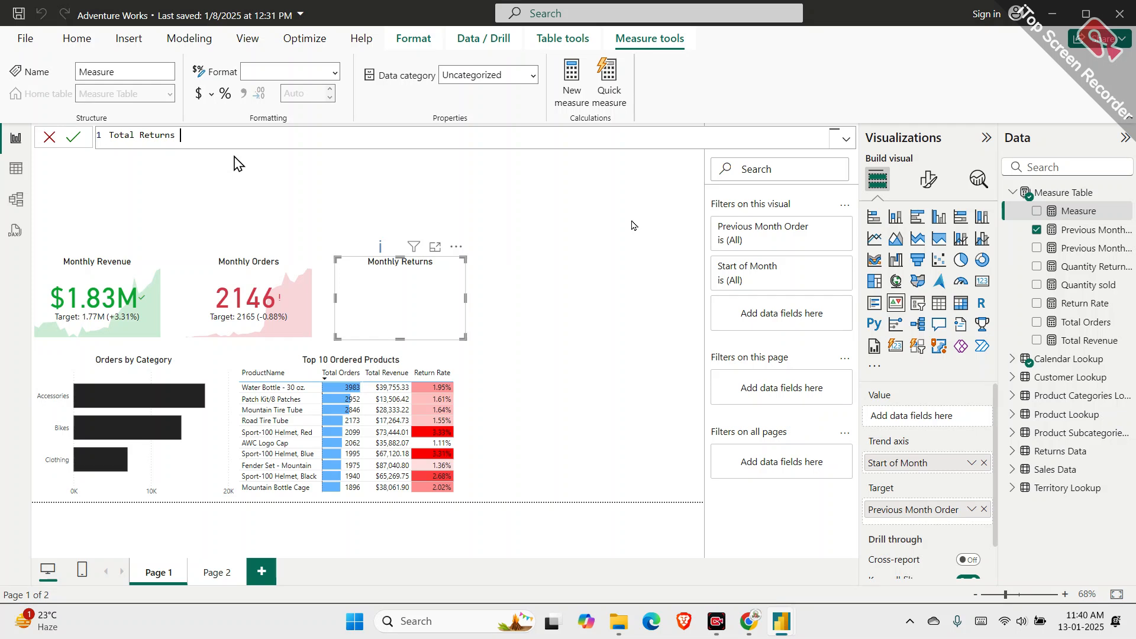
{"action": "type", "text": " ="}
{"action": "key", "text": "shift+Return"}
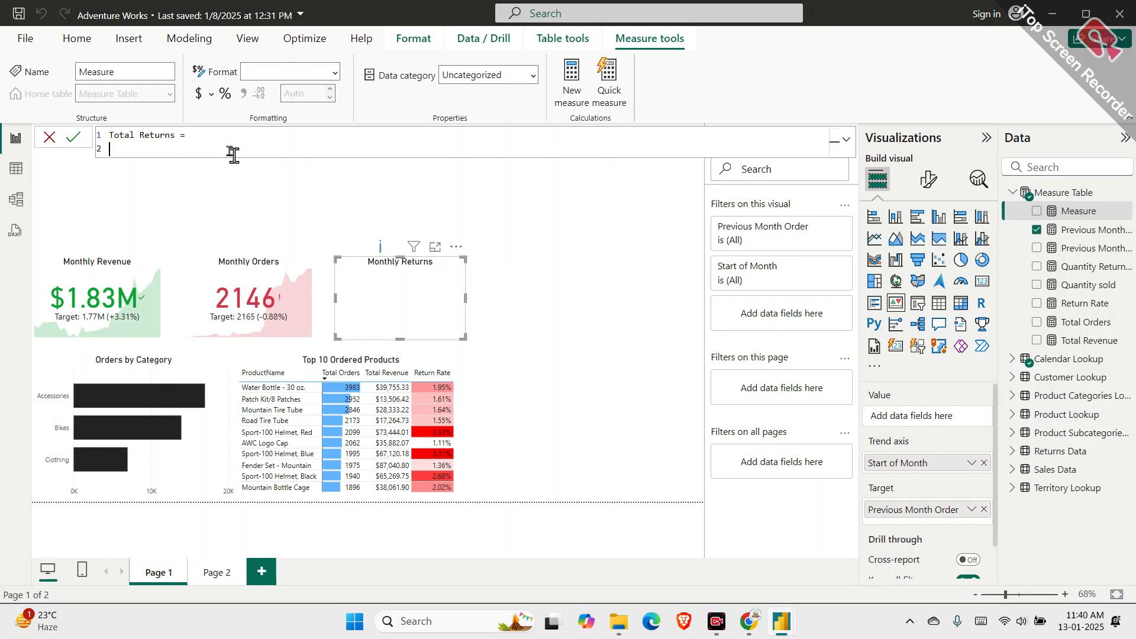
Define Total Returns as COUNT('Returns Data'[ReturnQuantity]) and commit the measure
{"action": "type", "text": "COU"}
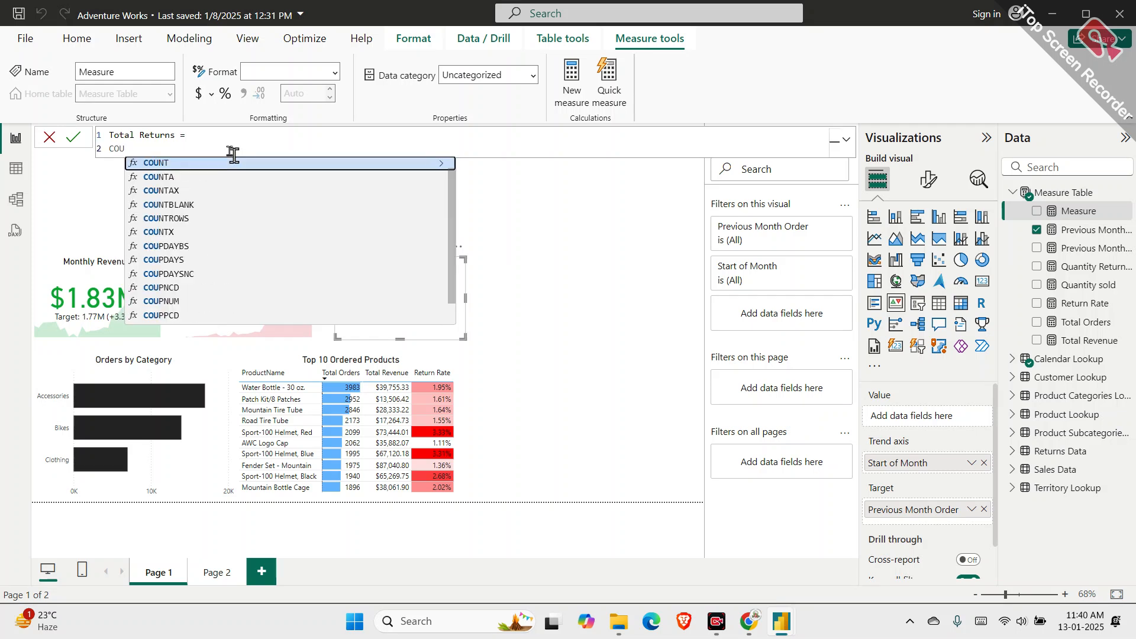
{"action": "key", "text": "Tab"}
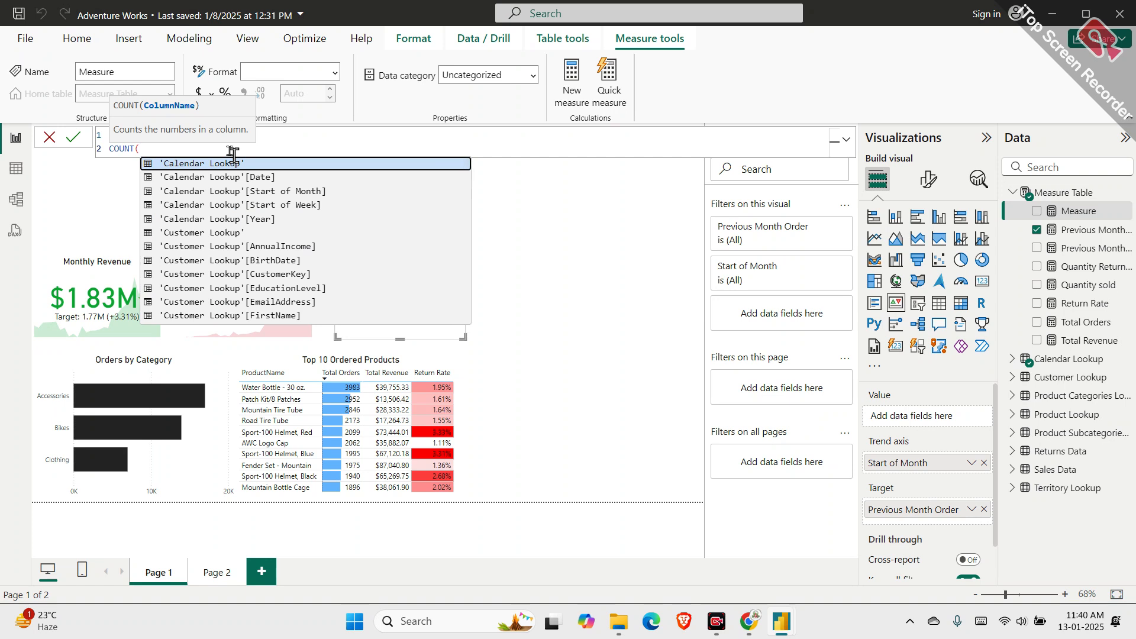
{"action": "type", "text": "re"}
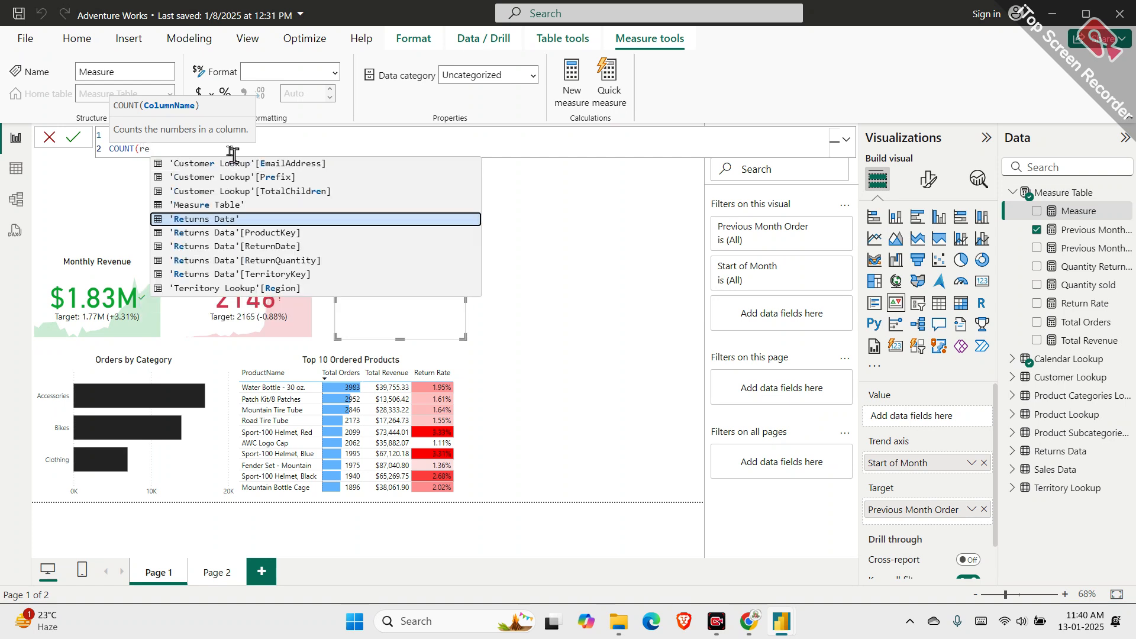
{"action": "left_click", "coordinate": [229, 262]}
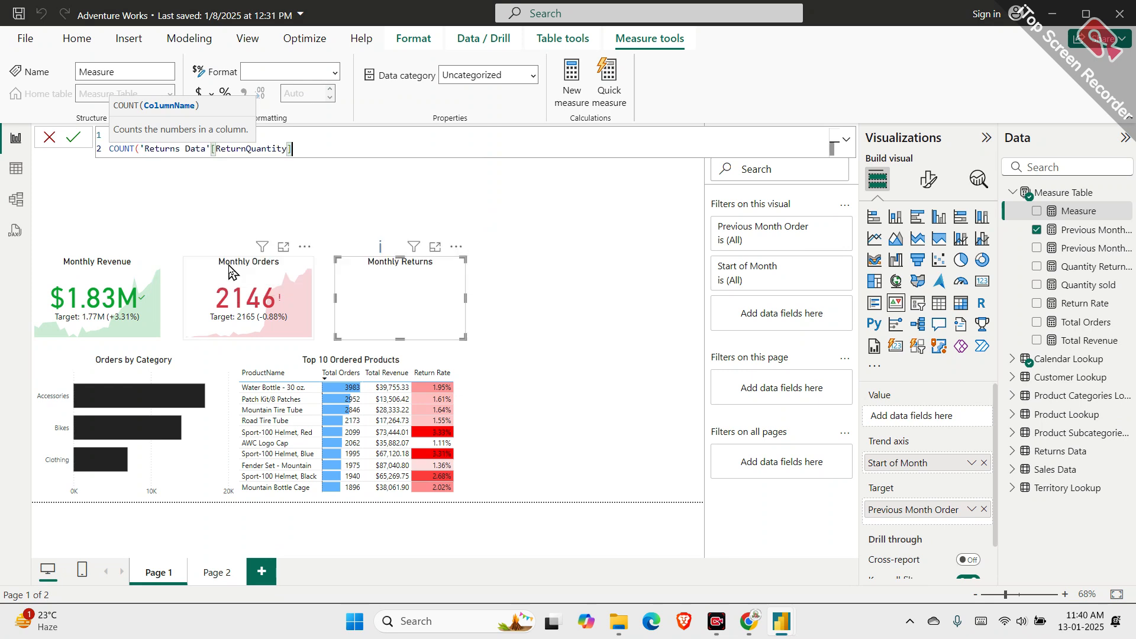
{"action": "type", "text": ")"}
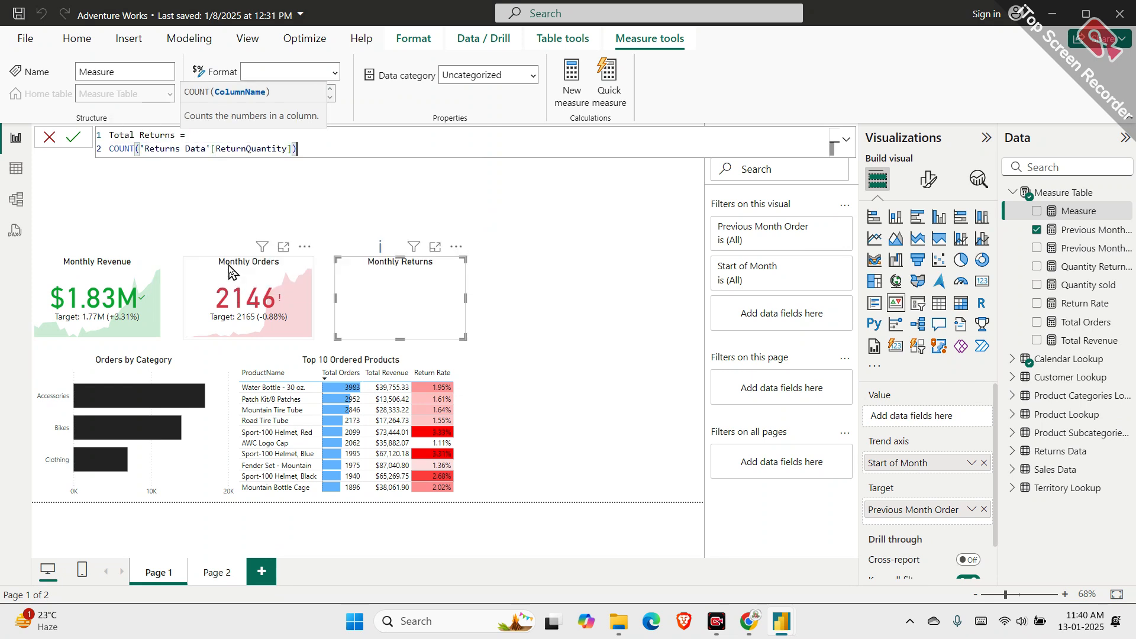
{"action": "key", "text": "Return"}
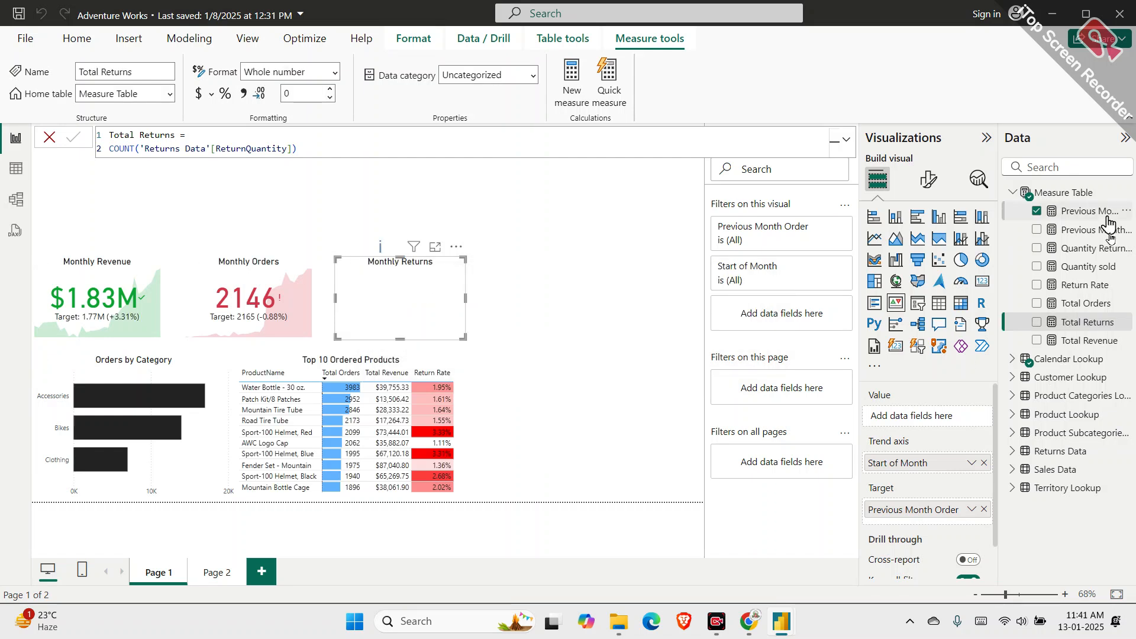
Use Total Returns as the Monthly Returns KPI's value and remove Previous Month Order from its target
{"action": "left_click_drag", "start_coordinate": [1102, 325], "coordinate": [963, 417]}
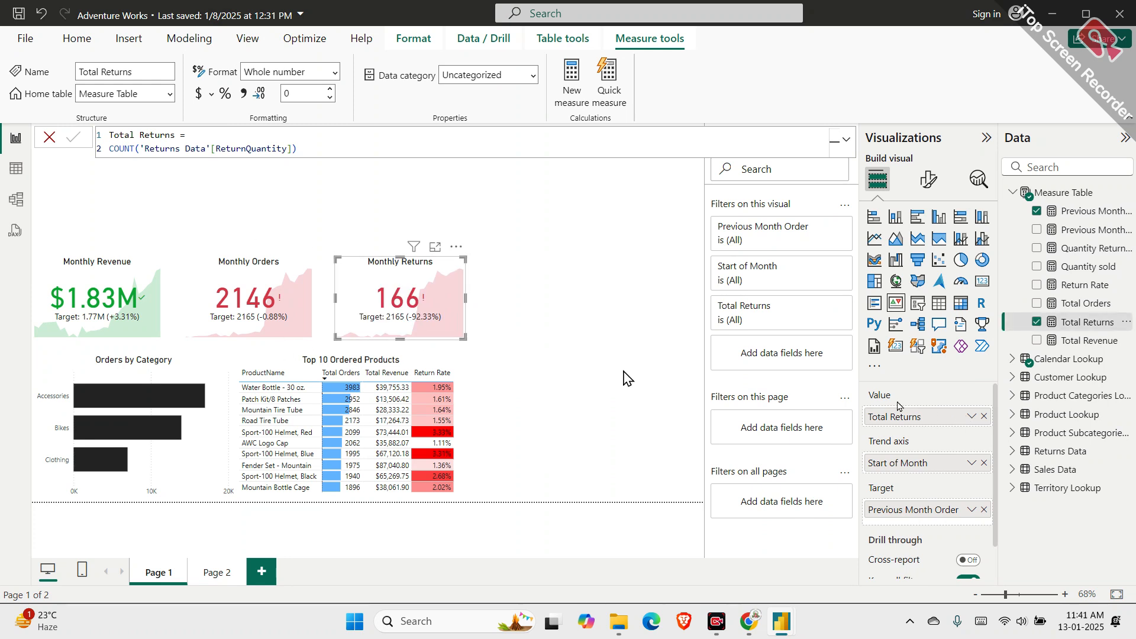
{"action": "left_click", "coordinate": [984, 510]}
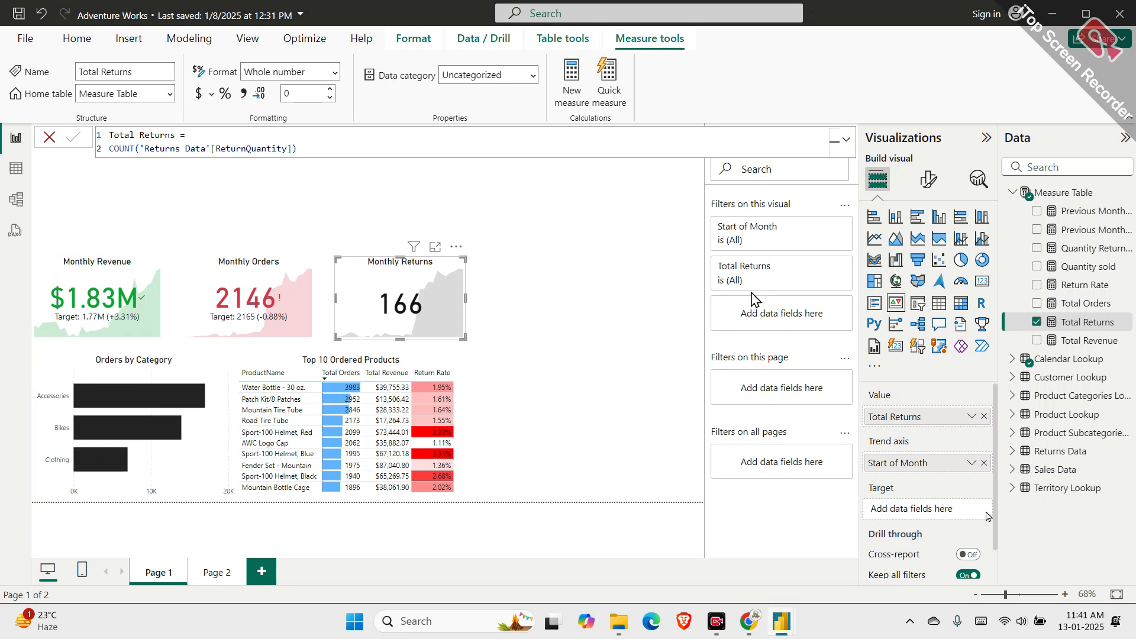
Start another new measure in the Measure Table
{"action": "left_click", "coordinate": [1126, 192]}
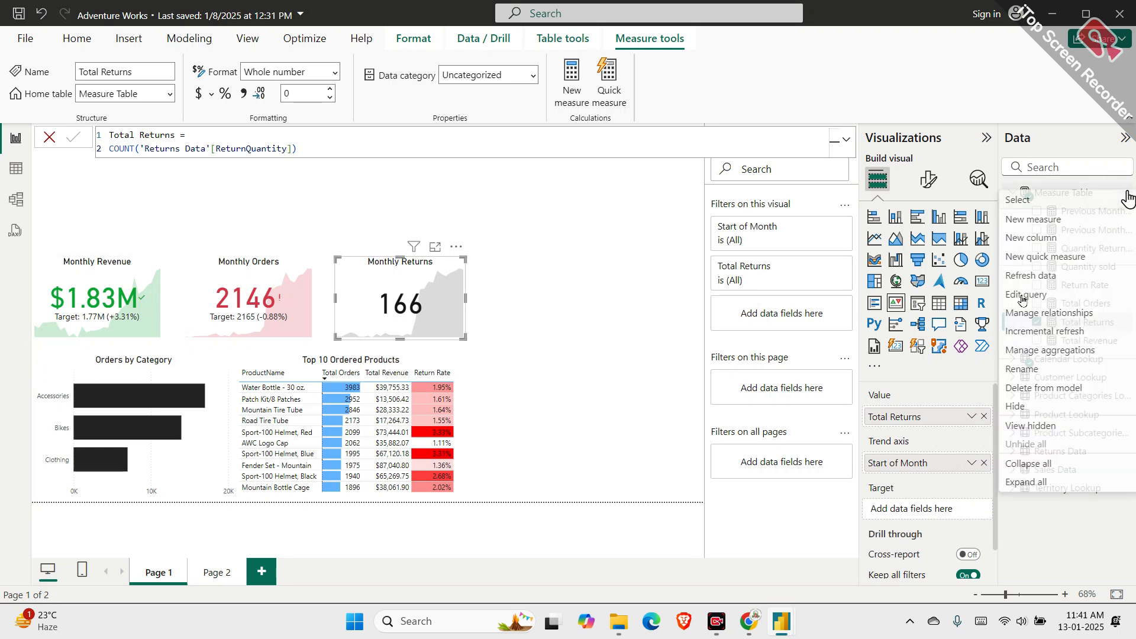
{"action": "left_click", "coordinate": [1075, 220]}
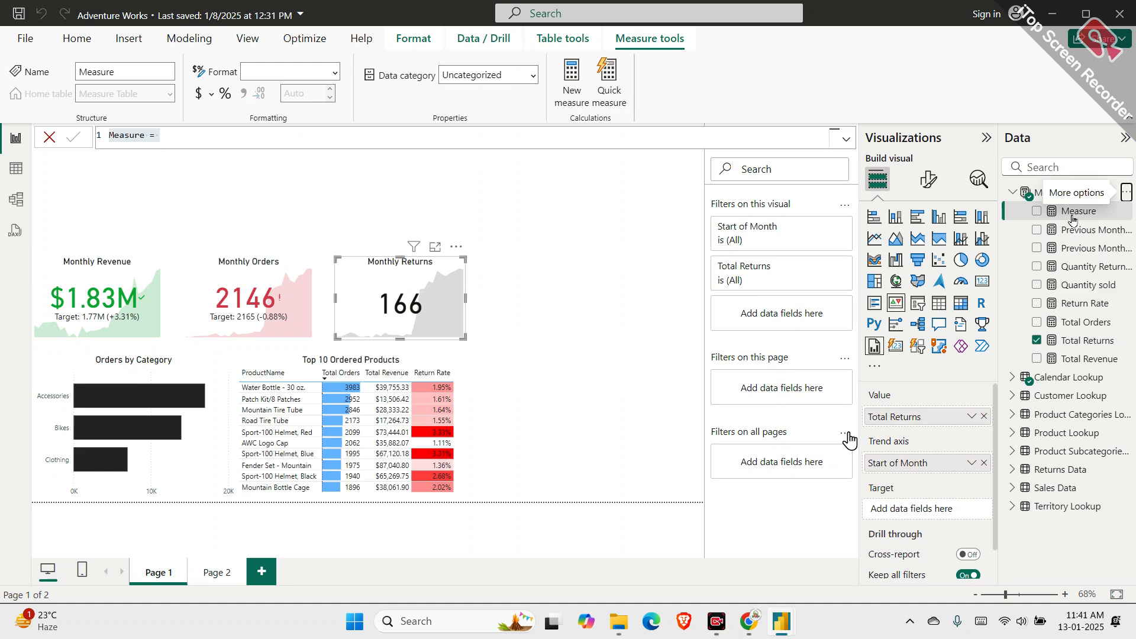
Check the join request in the Google Meet call, and return to the Adventure Works report
{"action": "mouse_move", "coordinate": [750, 621]}
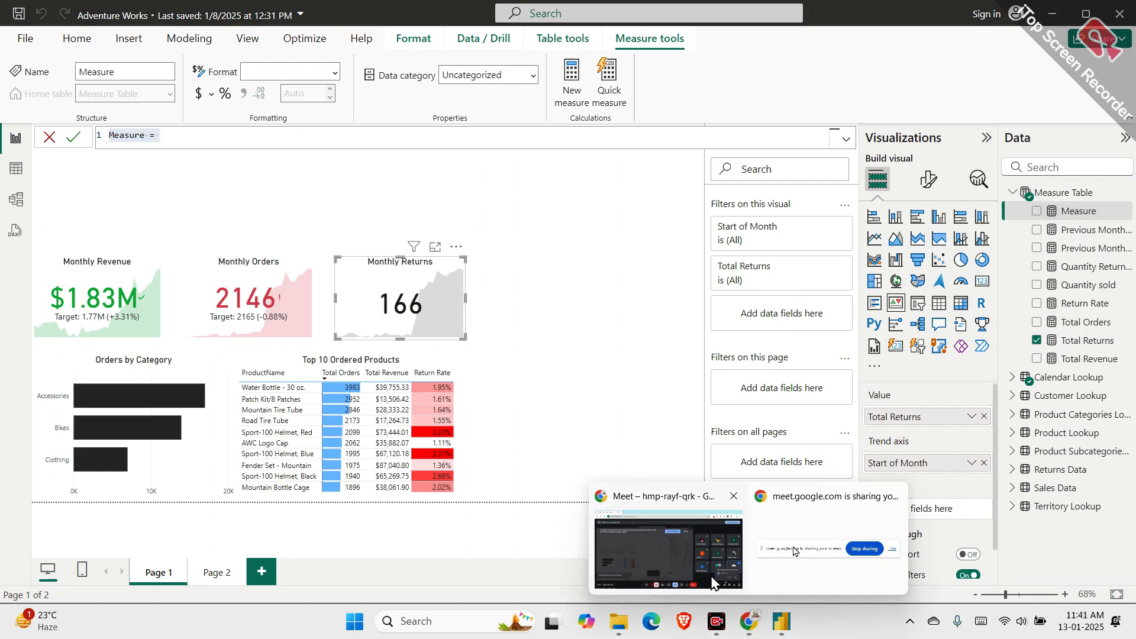
{"action": "left_click", "coordinate": [669, 547]}
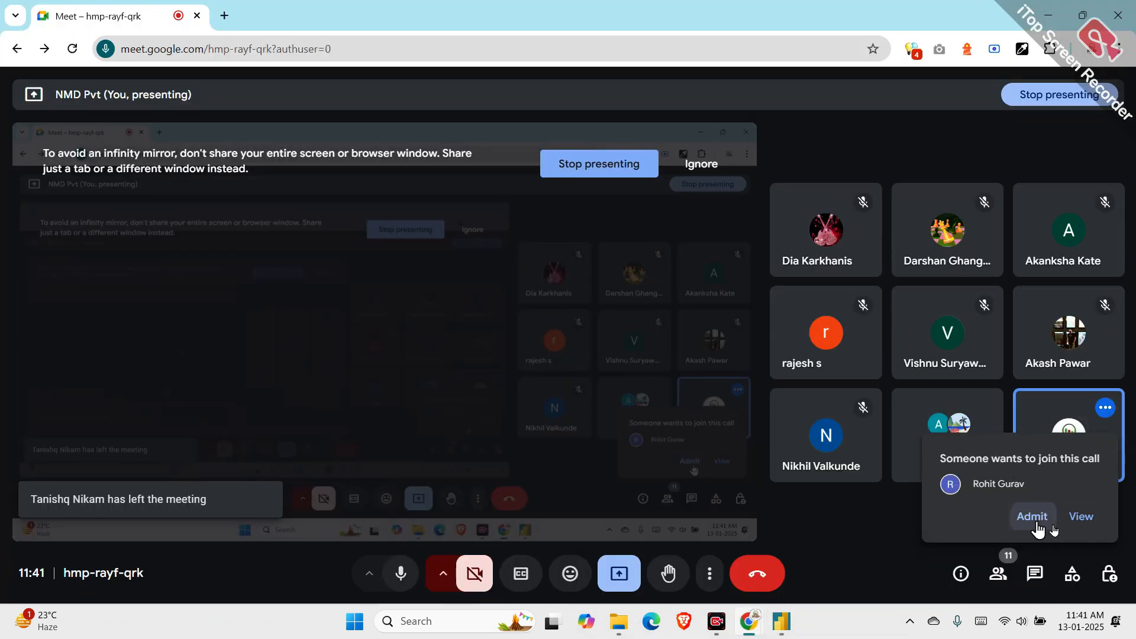
{"action": "mouse_move", "coordinate": [781, 621]}
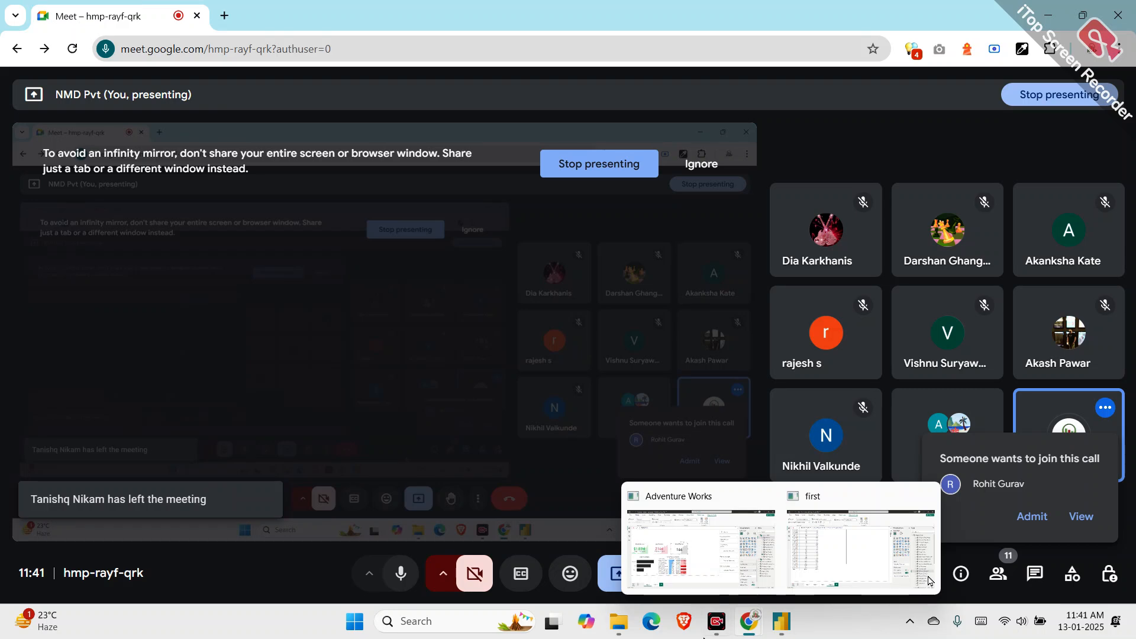
{"action": "left_click", "coordinate": [703, 553]}
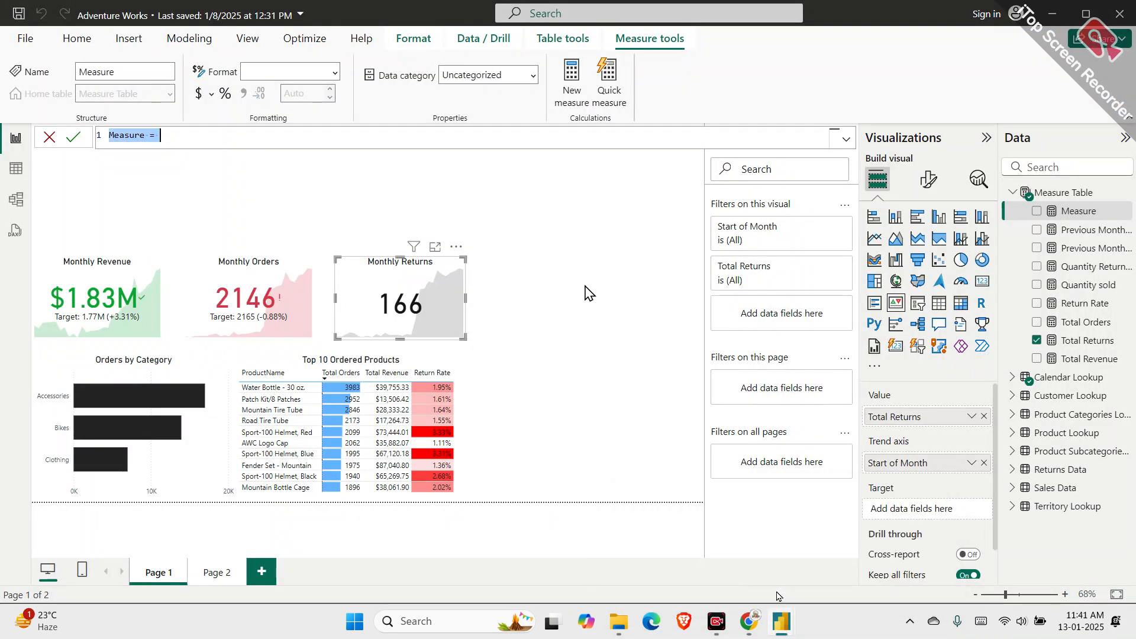
Name the new measure Previous Month Returns and begin its expression on a second line
{"action": "type", "text": "Retu"}
{"action": "key", "text": "BackSpace"}
{"action": "key", "text": "BackSpace"}
{"action": "key", "text": "BackSpace"}
{"action": "key", "text": "BackSpace"}
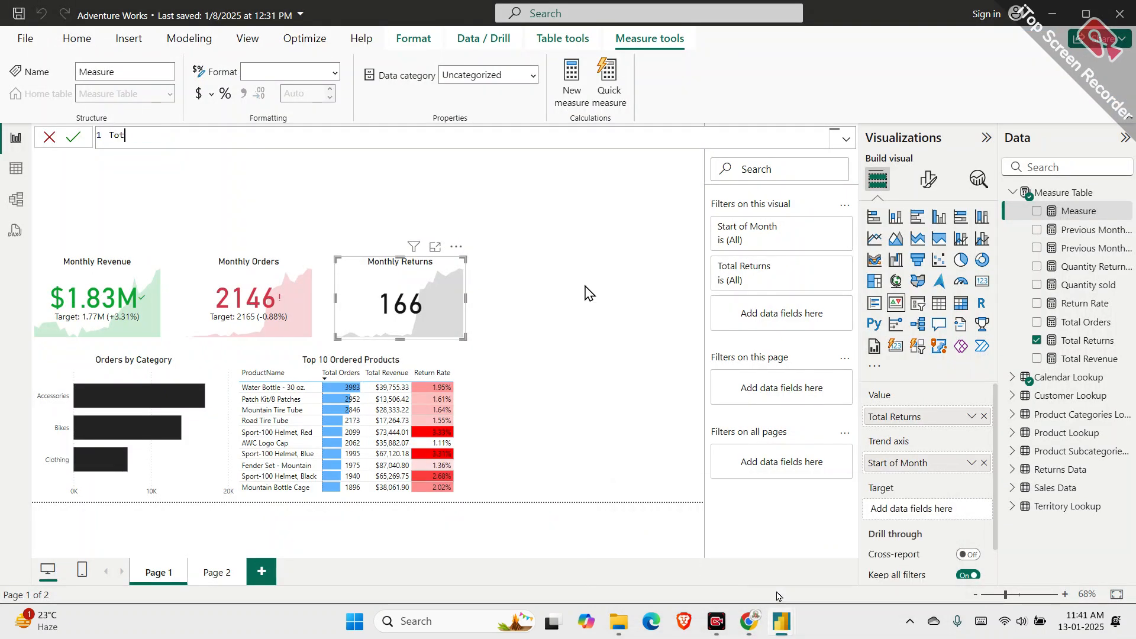
{"action": "type", "text": "Previous Month Returns="}
{"action": "key", "text": "shift+Return"}
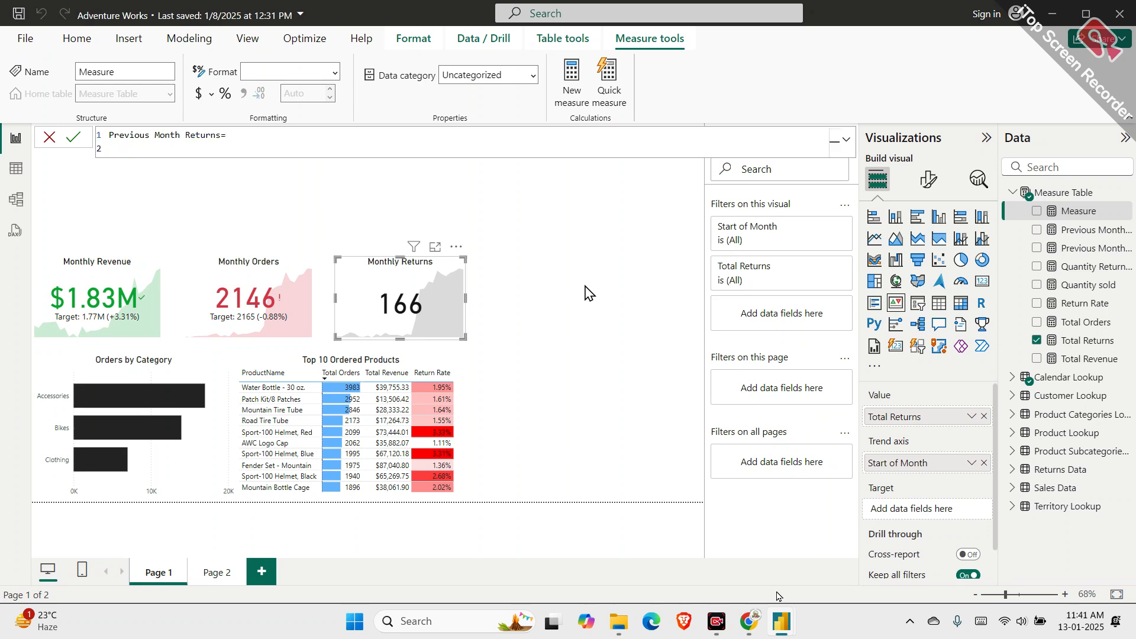
Begin the measure's expression with CALCULATE, using [Total Returns] as its first argument
{"action": "type", "text": "CALCULATE("}
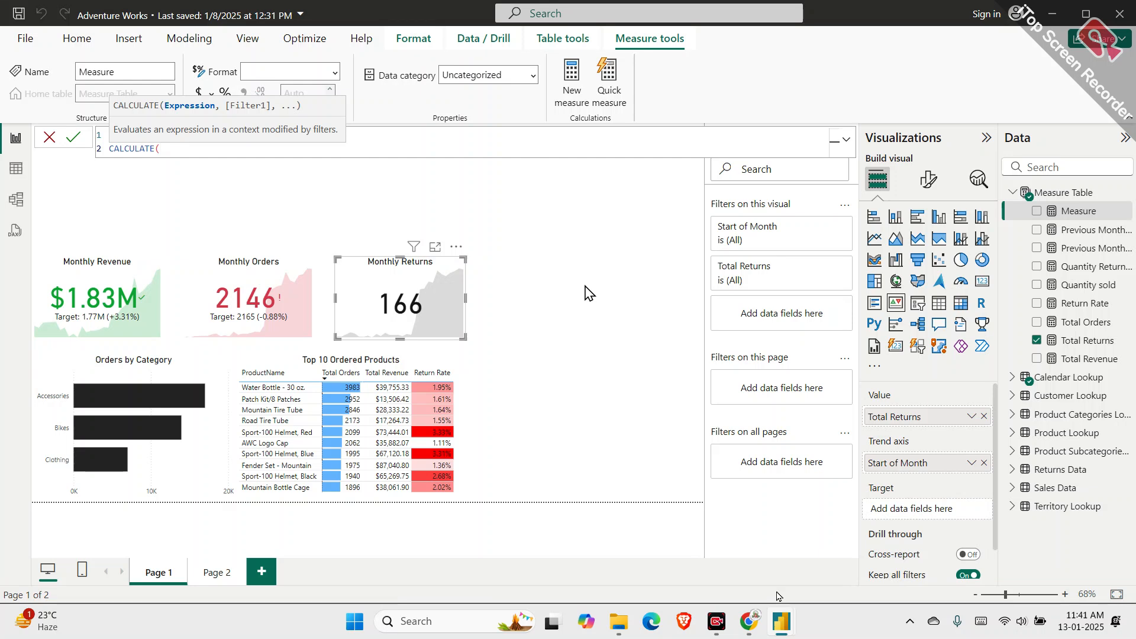
{"action": "key", "text": "shift+Return"}
{"action": "type", "text": "tot"}
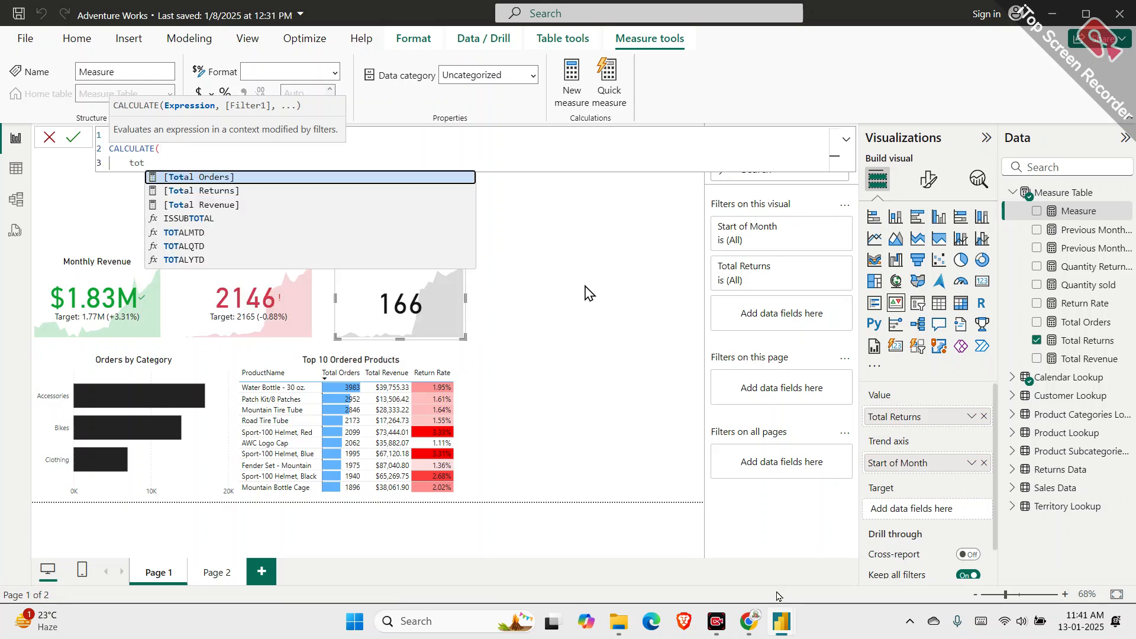
{"action": "key", "text": "Down"}
{"action": "key", "text": "Tab"}
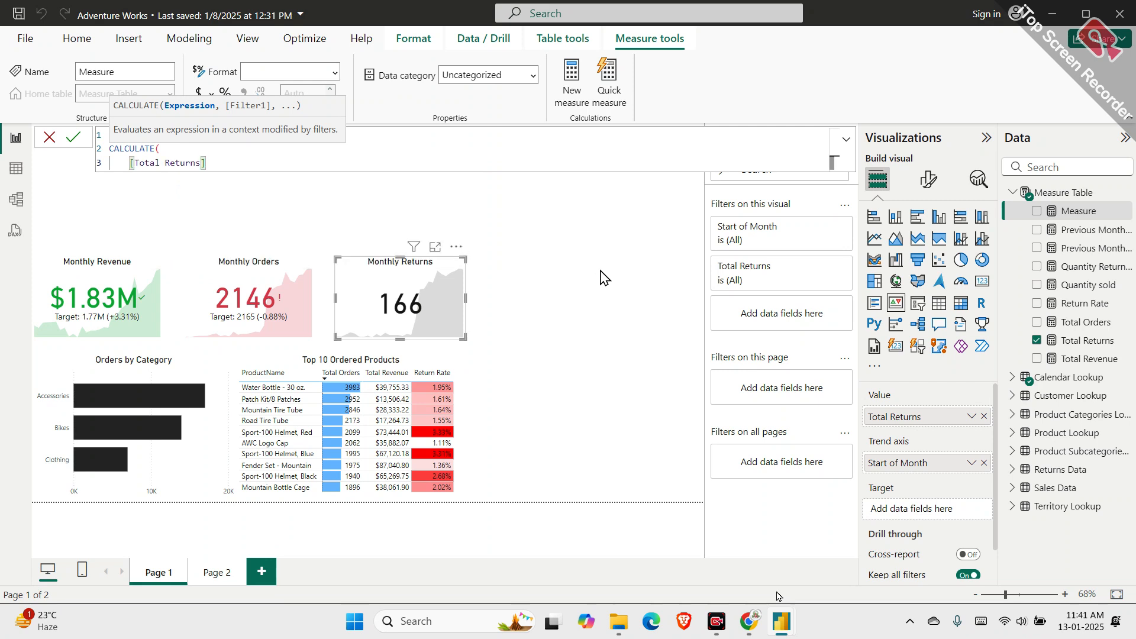
{"action": "type", "text": ","}
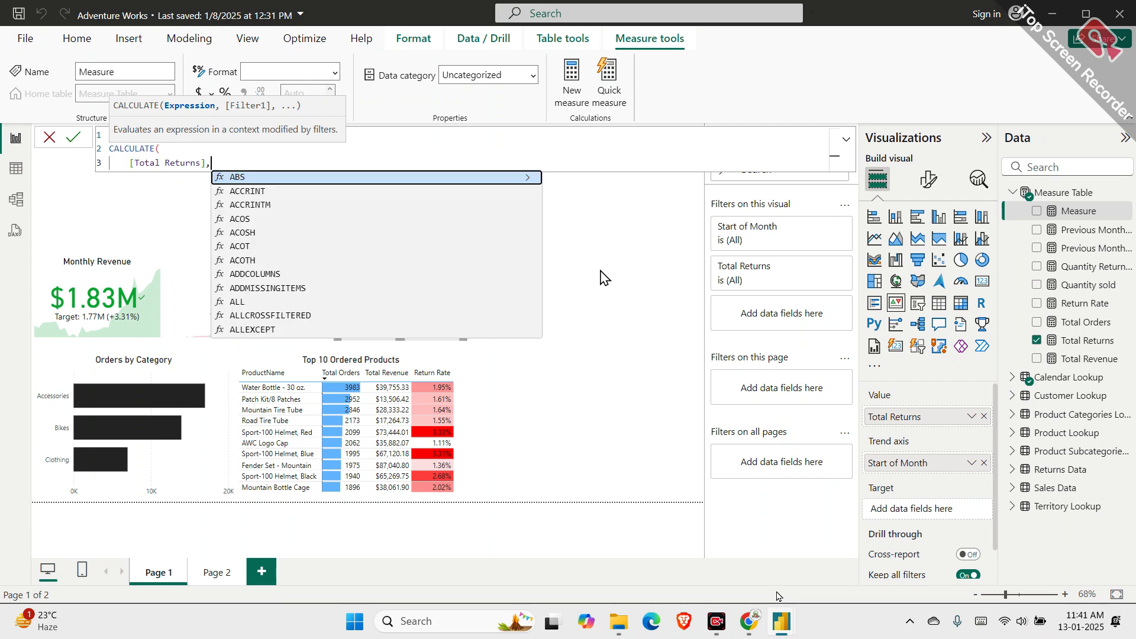
Add a DATEADD function on a new line as the filter argument of CALCULATE
{"action": "key", "text": "shift+Return"}
{"action": "type", "text": "DAR"}
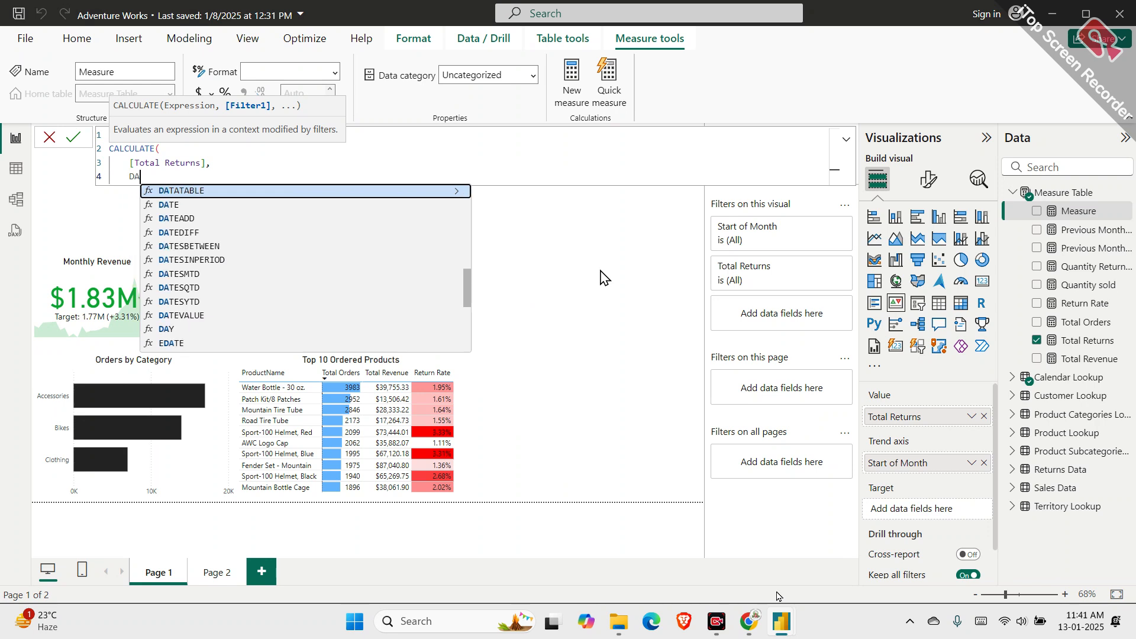
{"action": "key", "text": "BackSpace"}
{"action": "key", "text": "Down"}
{"action": "key", "text": "Down"}
{"action": "key", "text": "Tab"}
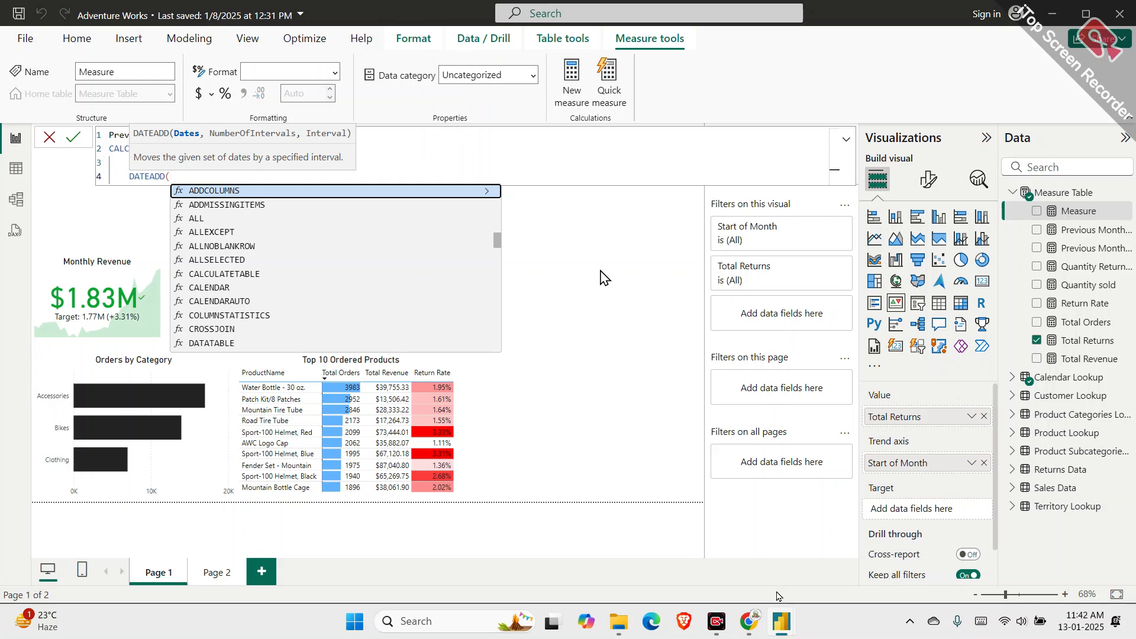
{"action": "key", "text": "shift+Return"}
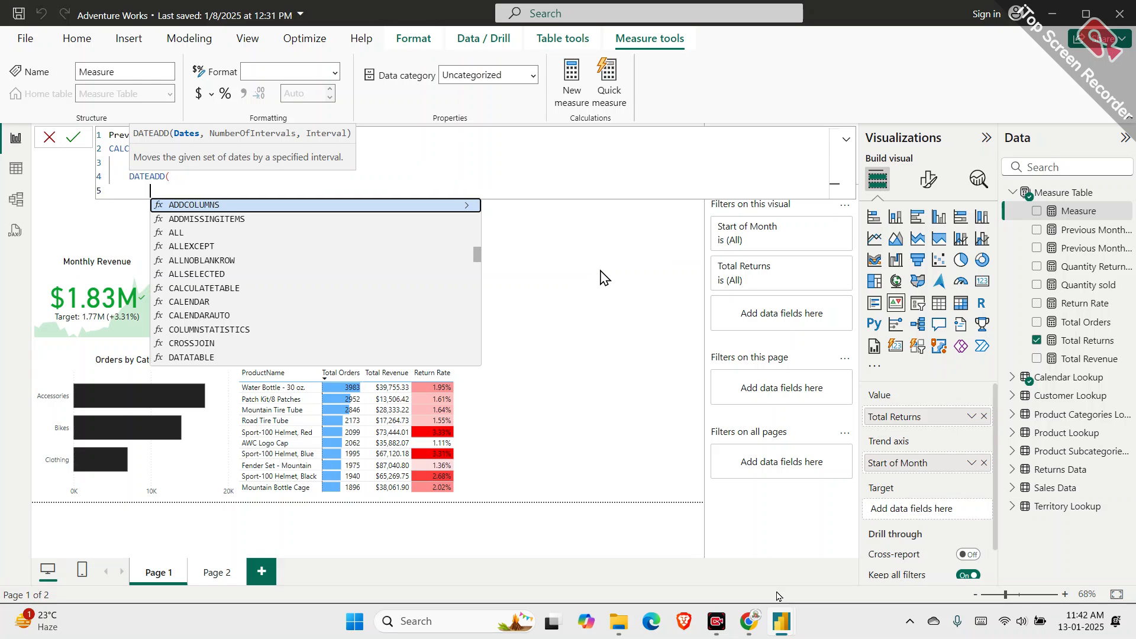
Set the dates argument of DATEADD to 'Calendar Lookup'[Date]
{"action": "type", "text": "cal"}
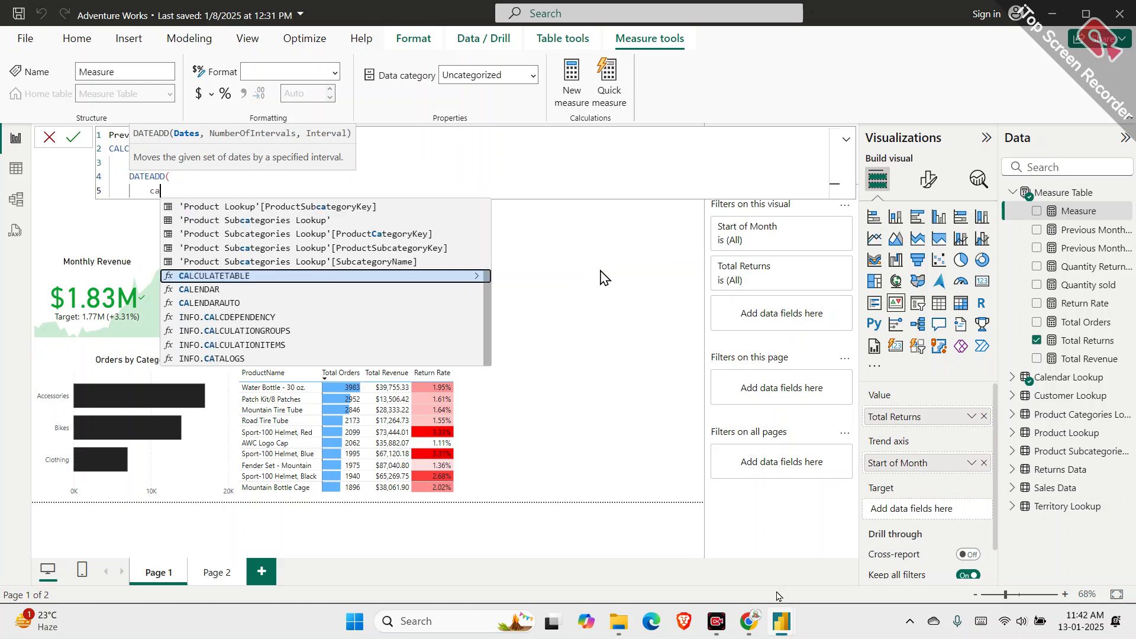
{"action": "key", "text": "Up"}
{"action": "key", "text": "Up"}
{"action": "key", "text": "Up"}
{"action": "key", "text": "Up"}
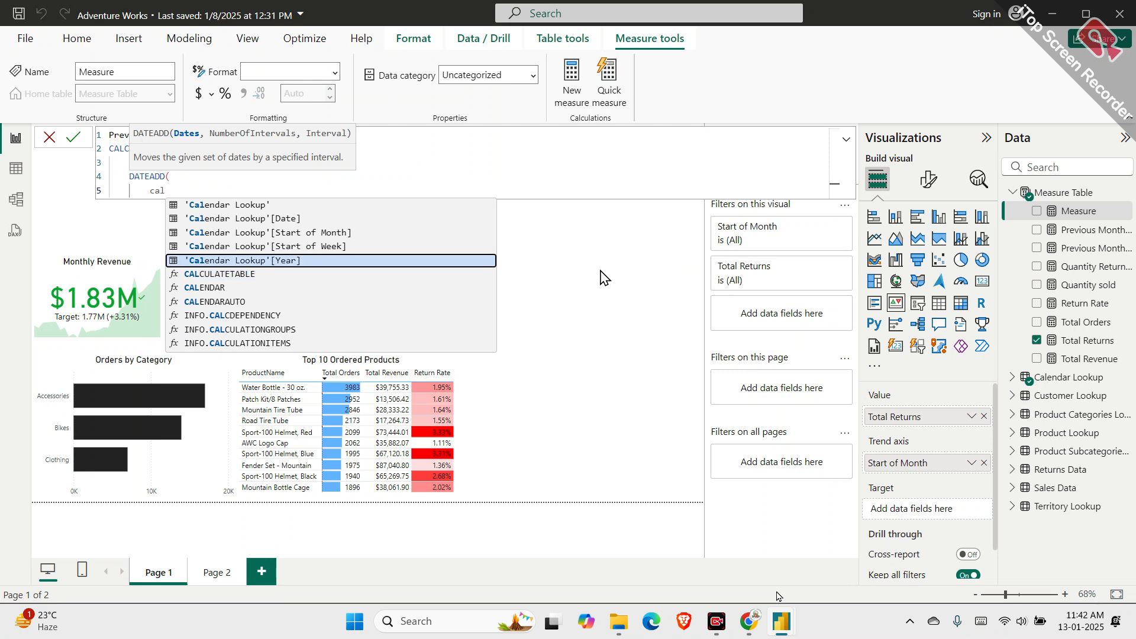
{"action": "key", "text": "Tab"}
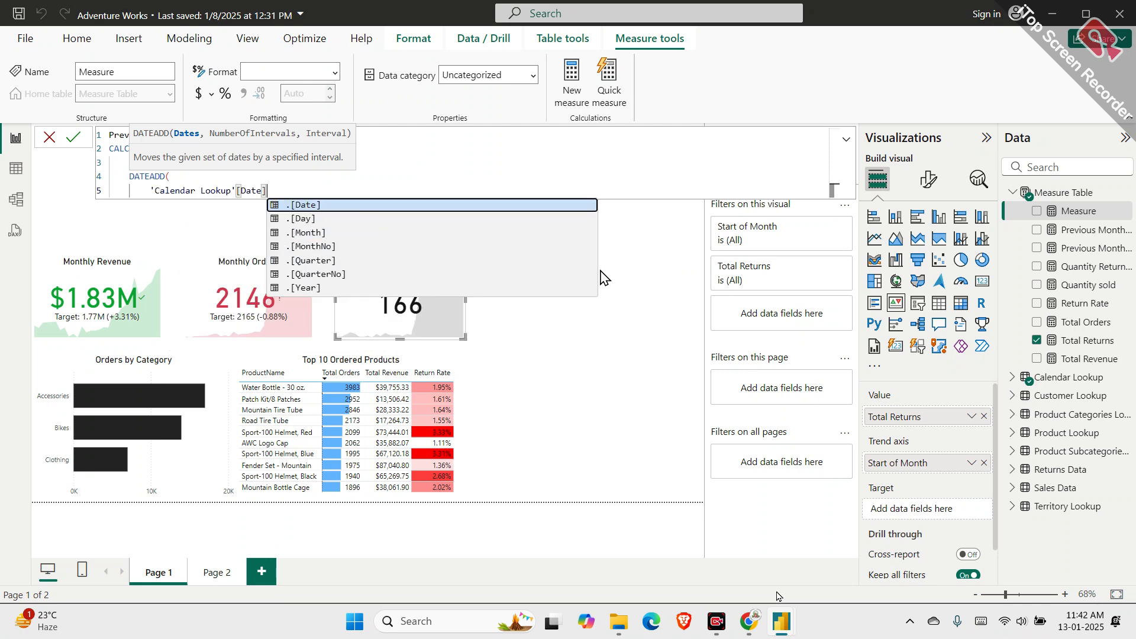
Add -1 as the number of intervals and MONTH as the interval of DATEADD, each on its own line
{"action": "key", "text": "Escape"}
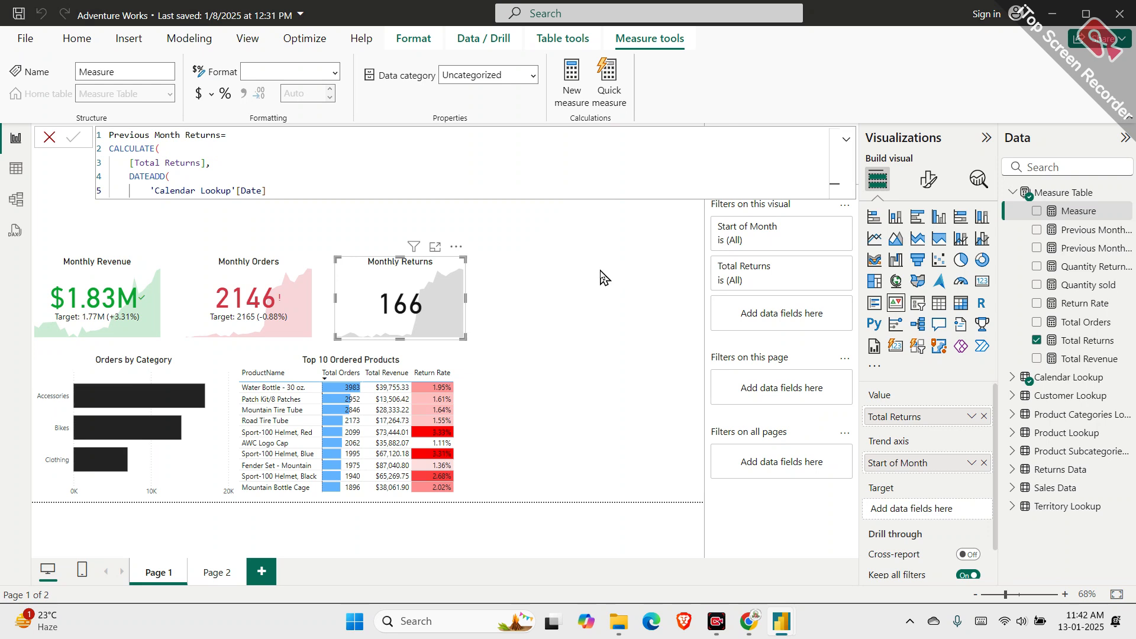
{"action": "key", "text": "Return"}
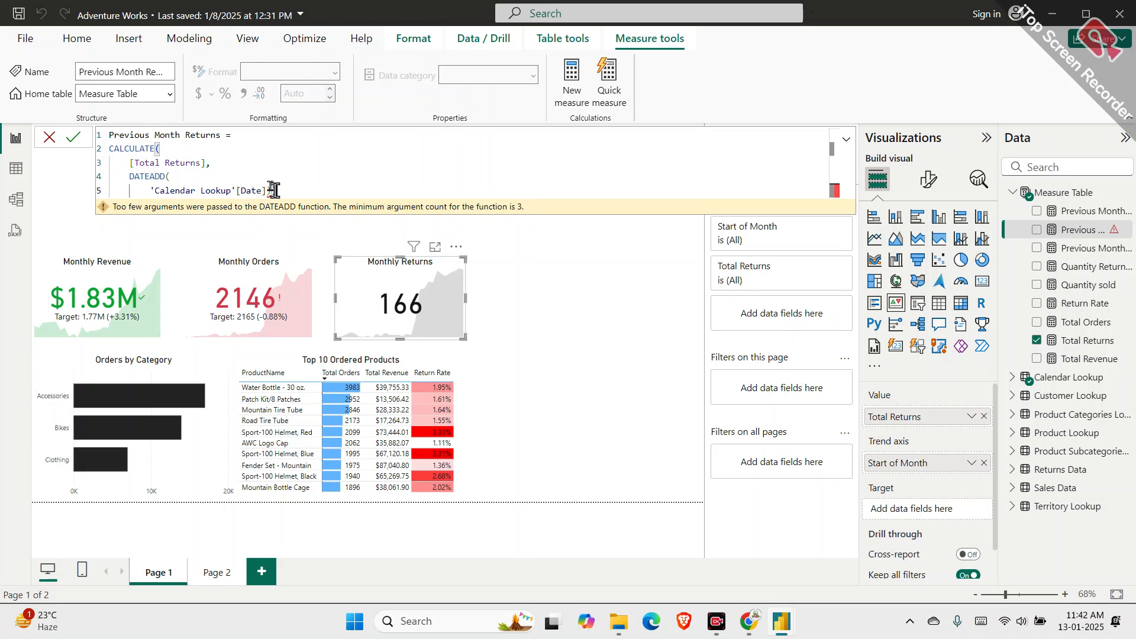
{"action": "key", "text": "shift+Return"}
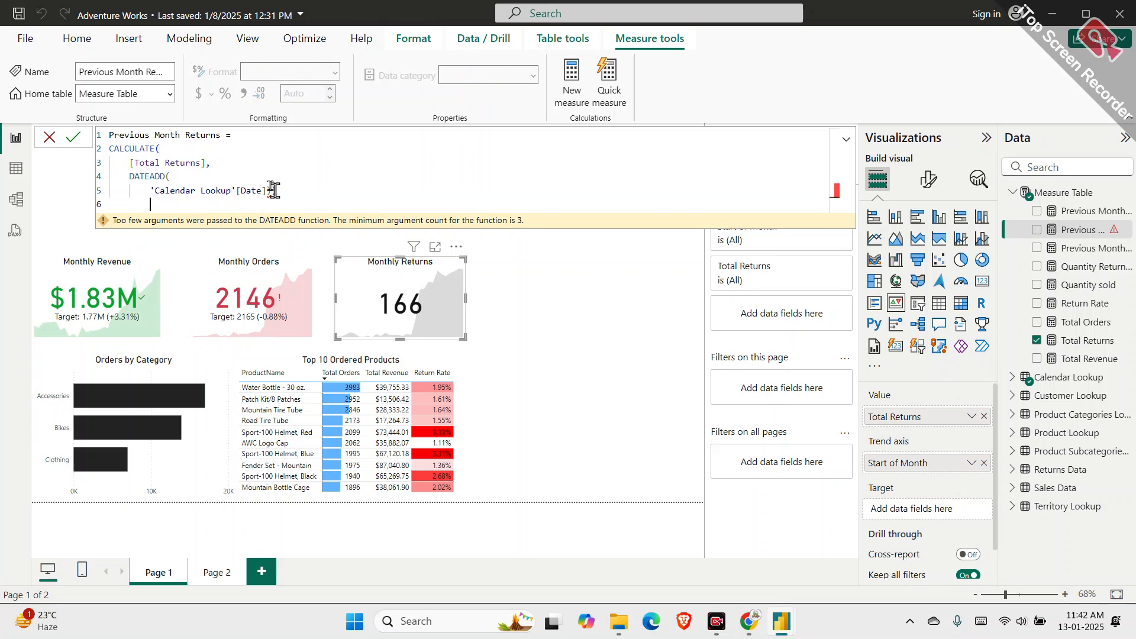
{"action": "type", "text": "-1,"}
{"action": "key", "text": "shift+Return"}
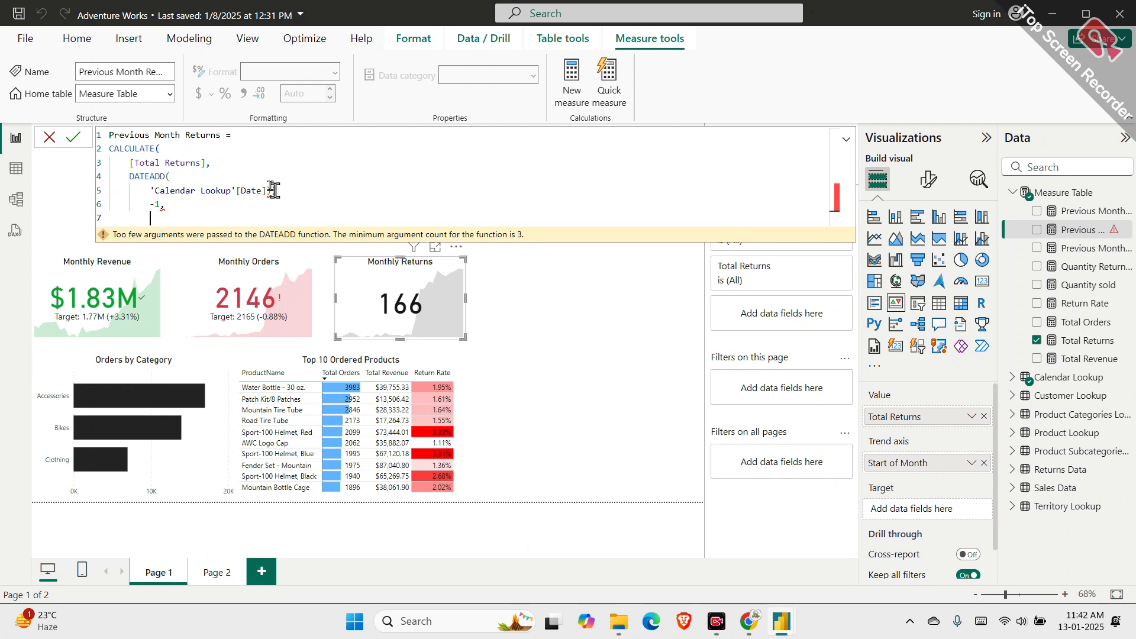
{"action": "type", "text": "MONTH"}
{"action": "key", "text": "Return"}
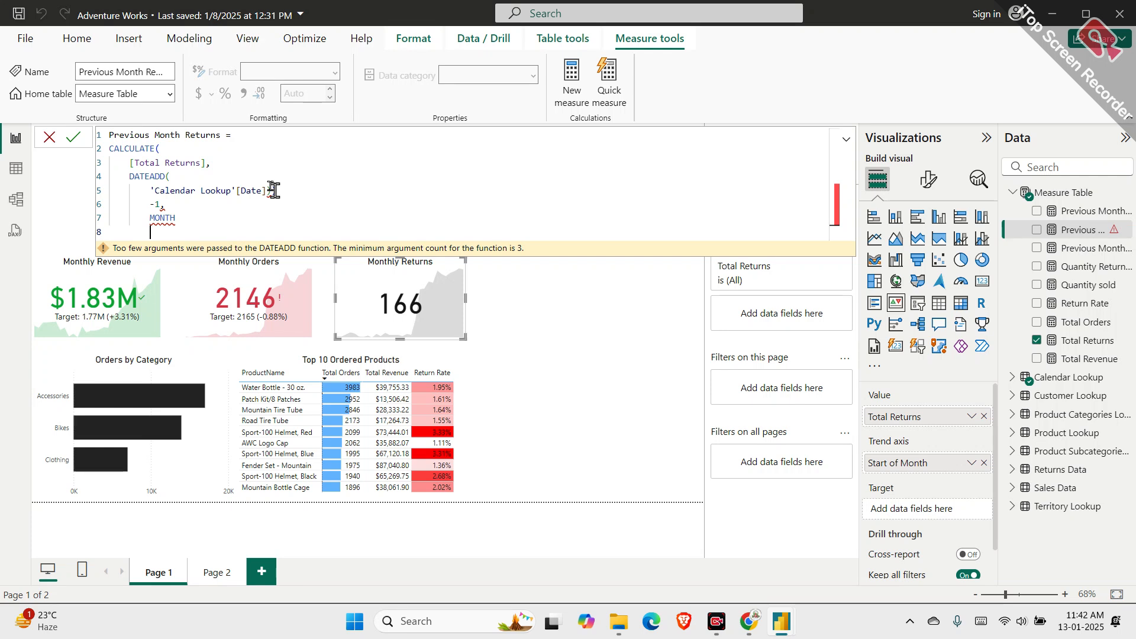
Close DATEADD below MONTH and correct the end of the 'Calendar Lookup'[Date] argument to a single comma without the stray parenthesis
{"action": "type", "text": ")"}
{"action": "left_click", "coordinate": [304, 188]}
{"action": "key", "text": "BackSpace"}
{"action": "type", "text": ","}
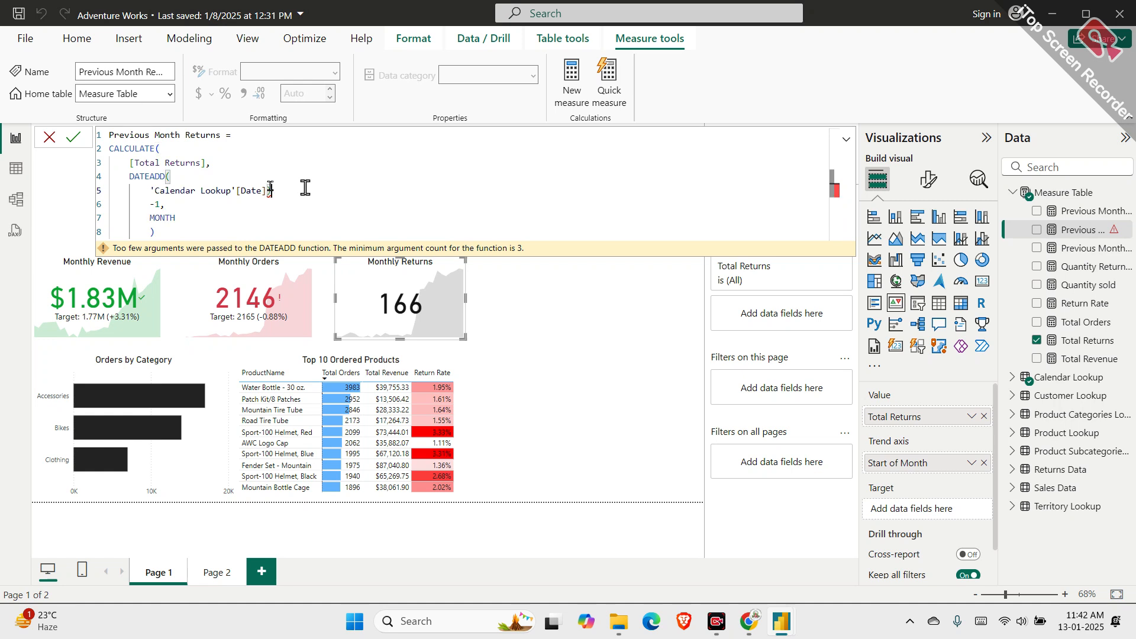
{"action": "key", "text": "ctrl+space"}
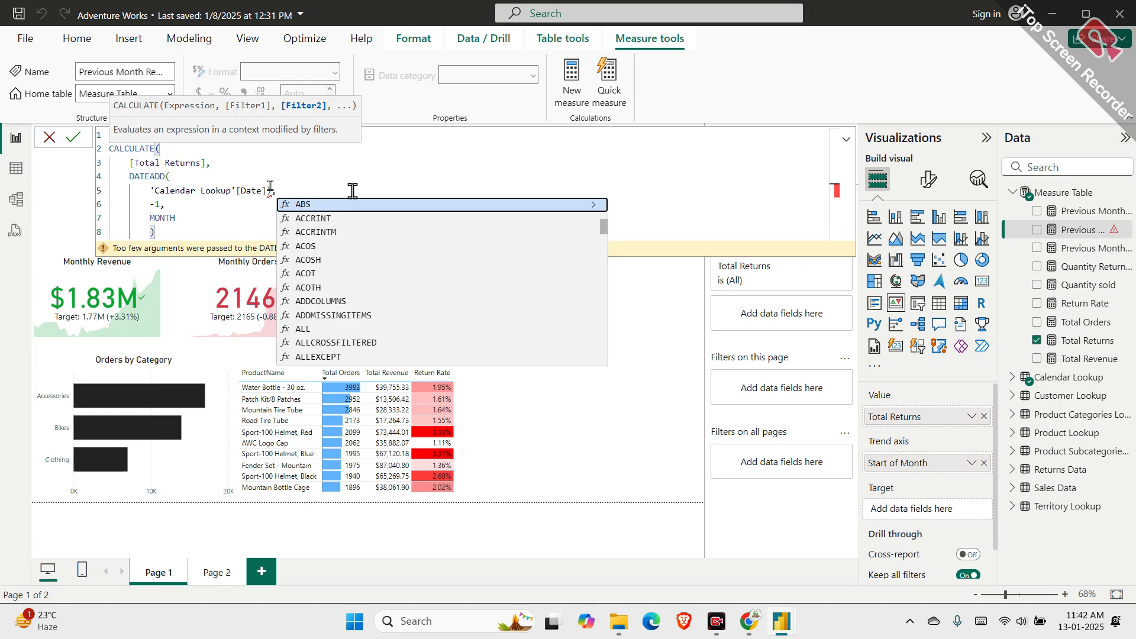
{"action": "left_click", "coordinate": [174, 229]}
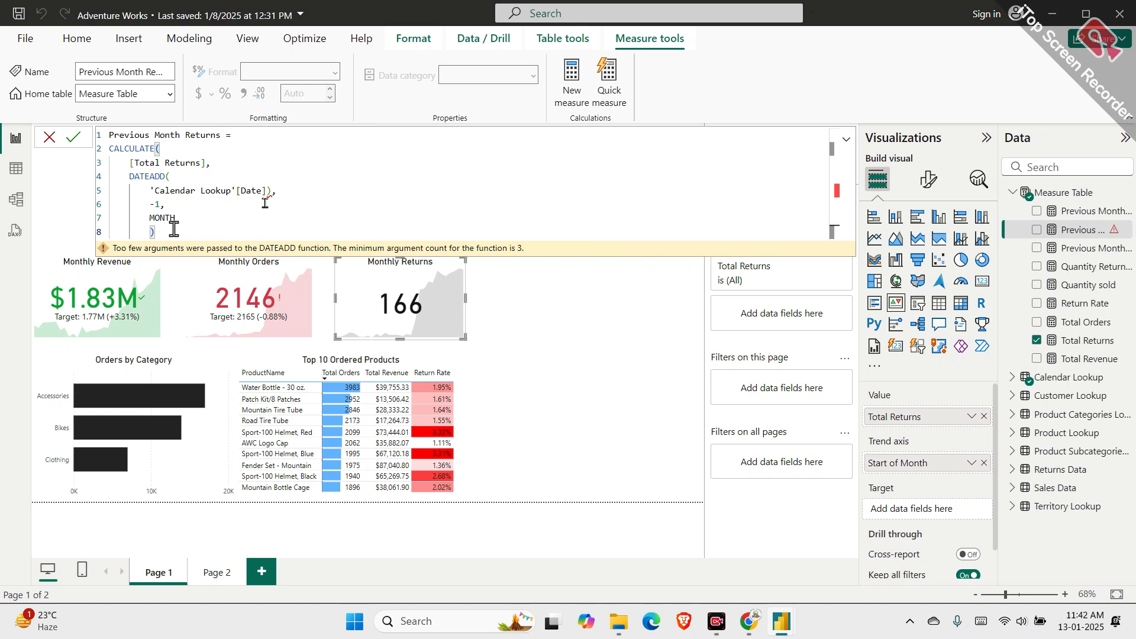
{"action": "left_click", "coordinate": [272, 191]}
{"action": "key", "text": "BackSpace"}
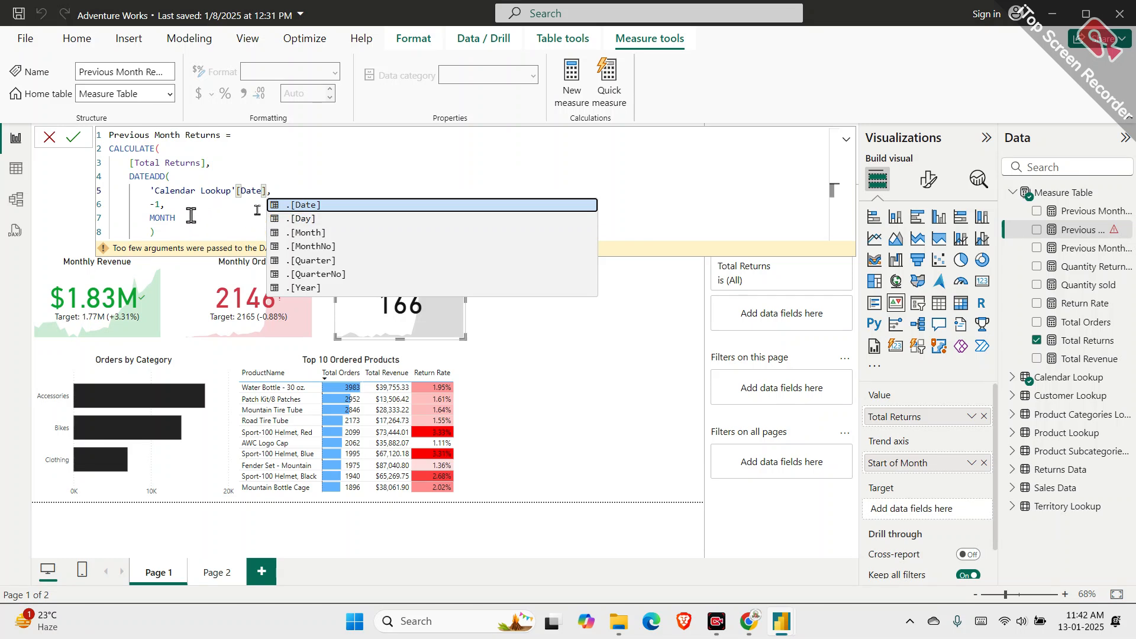
Close the CALCULATE function on a new line and commit the Previous Month Returns measure
{"action": "left_click", "coordinate": [166, 237]}
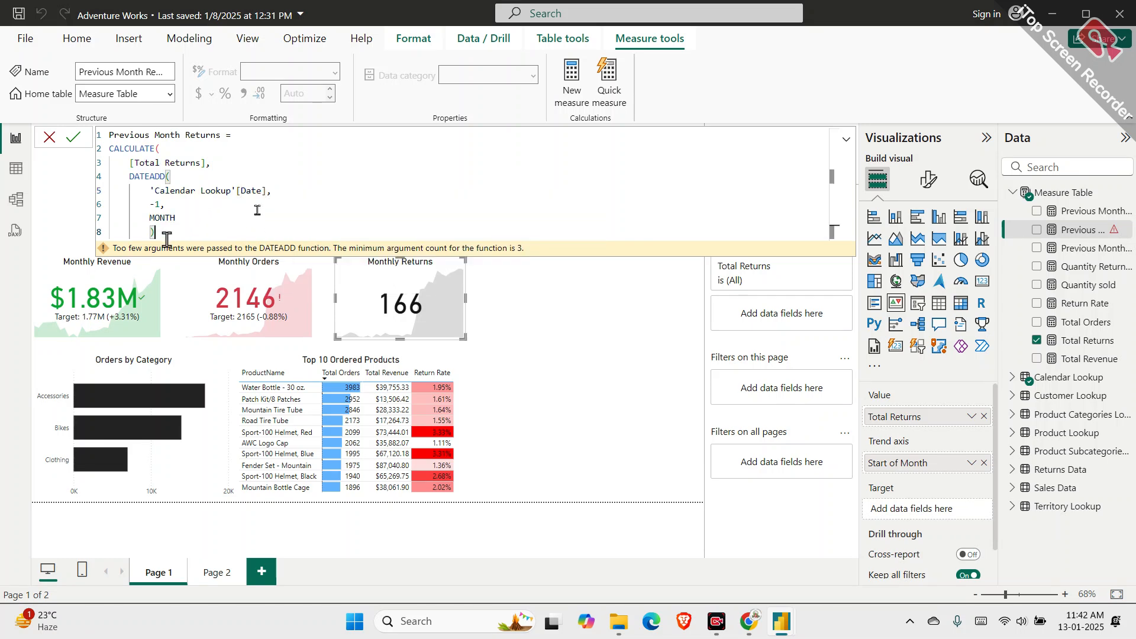
{"action": "key", "text": "shift+Return"}
{"action": "type", "text": ")"}
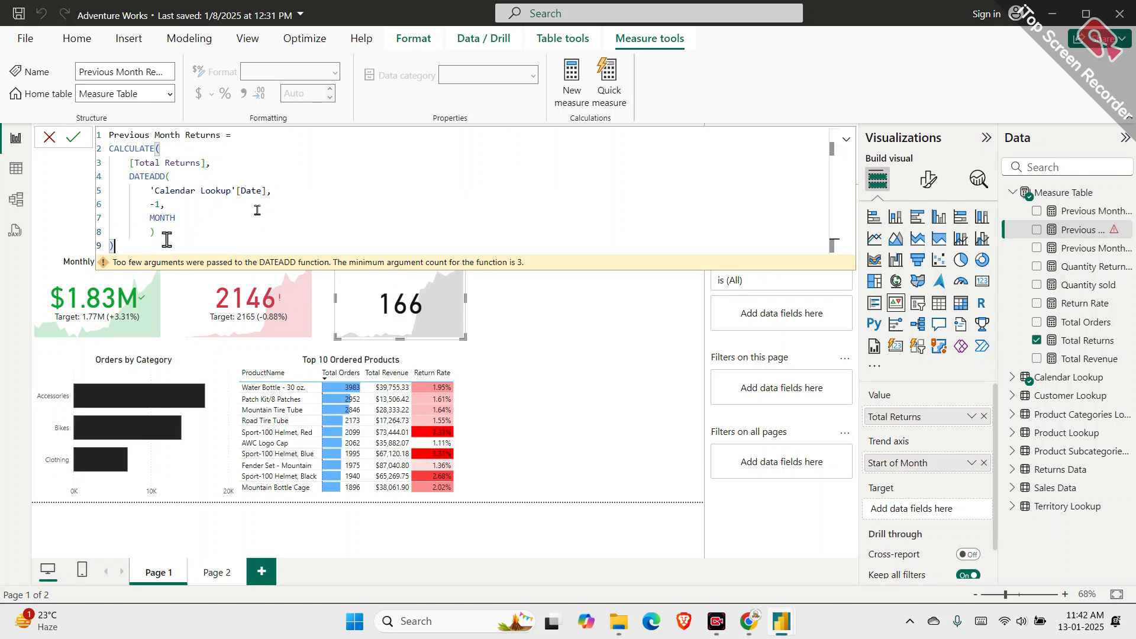
{"action": "key", "text": "Return"}
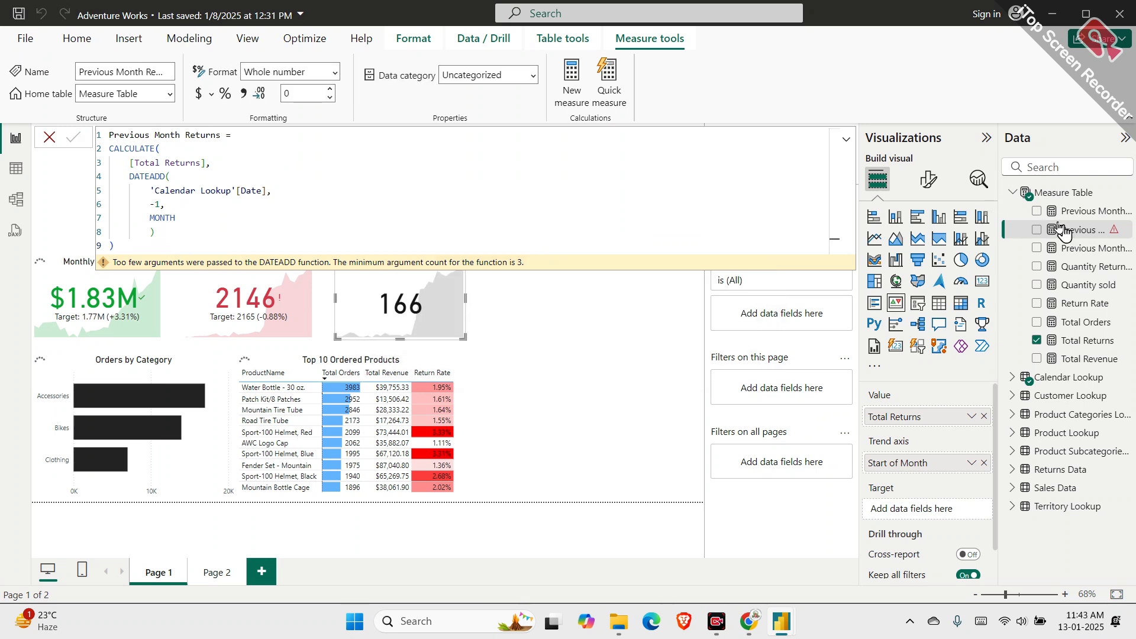
Assign the Previous Month Returns measure as the target of the Monthly Returns KPI
{"action": "left_click_drag", "start_coordinate": [1074, 236], "coordinate": [946, 513]}
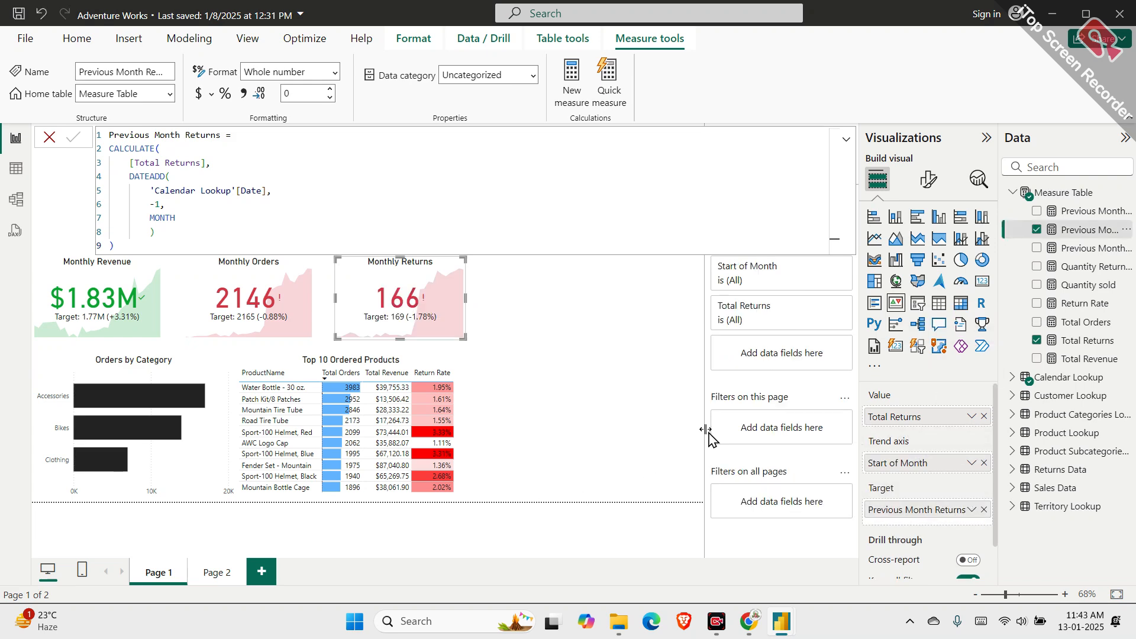
Switch to the Google Meet call, admit the waiting participant, and return to the Adventure Works report in Power BI Desktop
{"action": "left_click", "coordinate": [666, 550]}
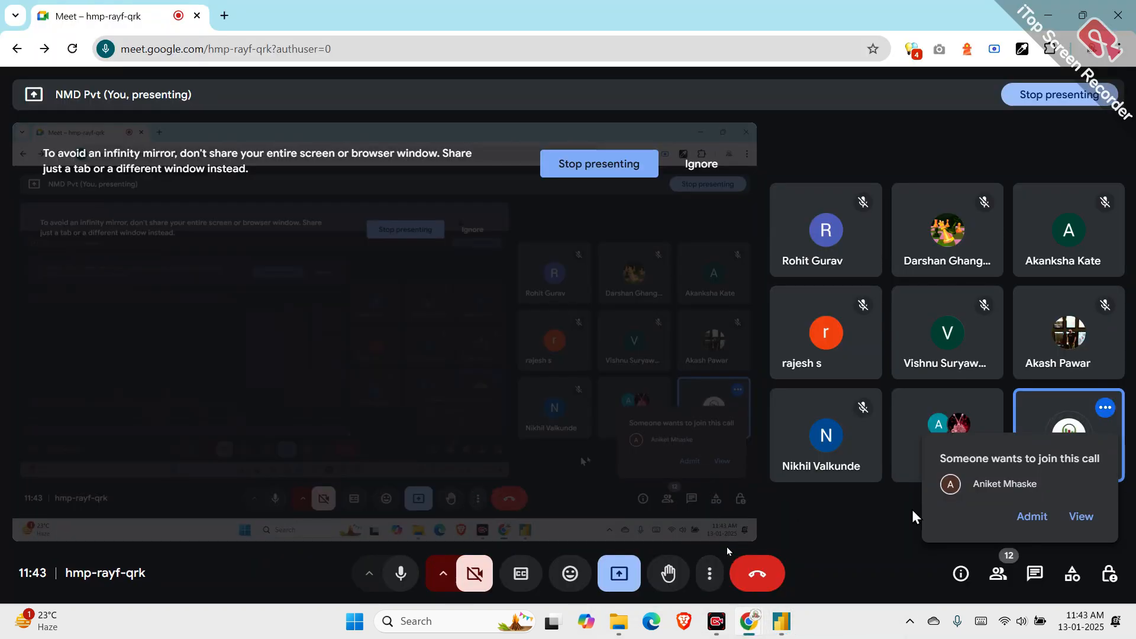
{"action": "left_click", "coordinate": [1013, 522]}
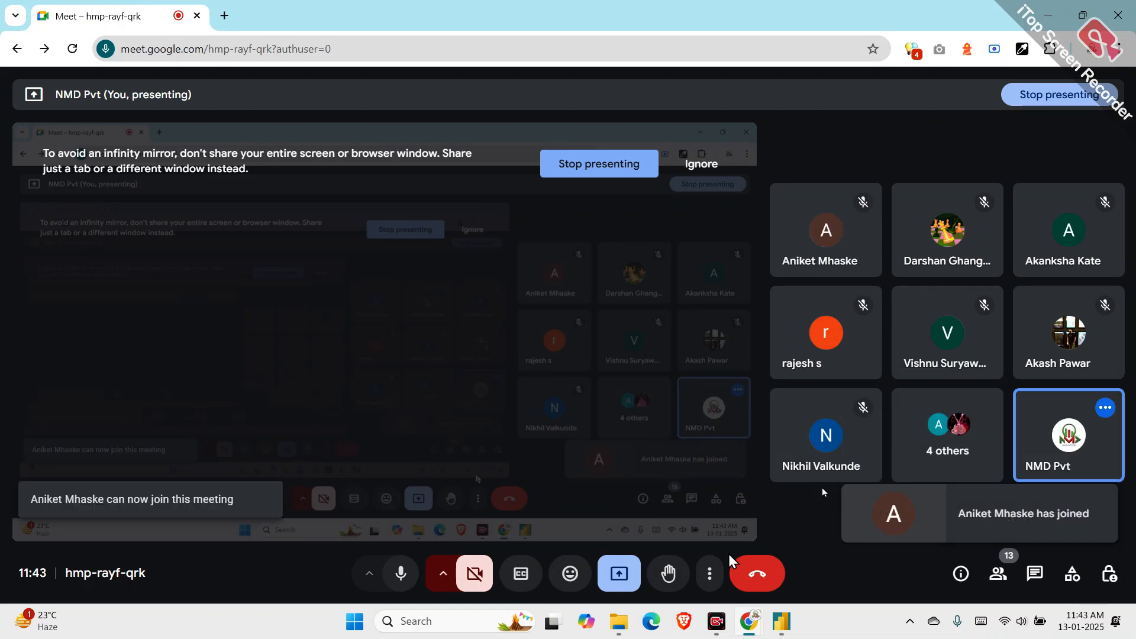
{"action": "left_click", "coordinate": [753, 543]}
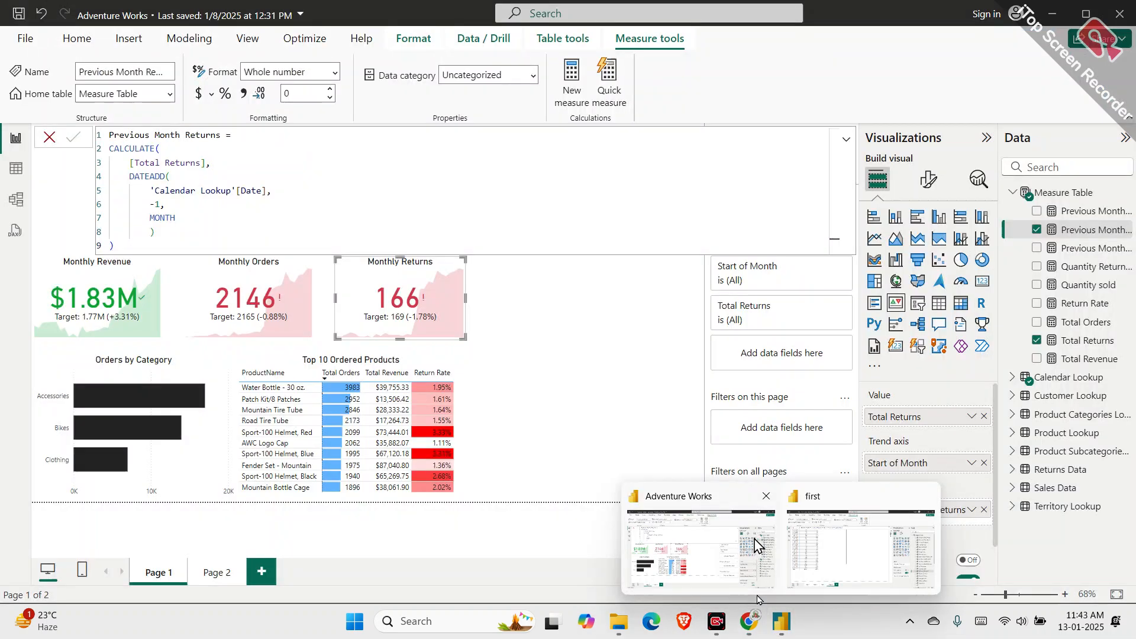
Open the target label formatting settings of the Monthly Returns KPI
{"action": "left_click", "coordinate": [930, 181]}
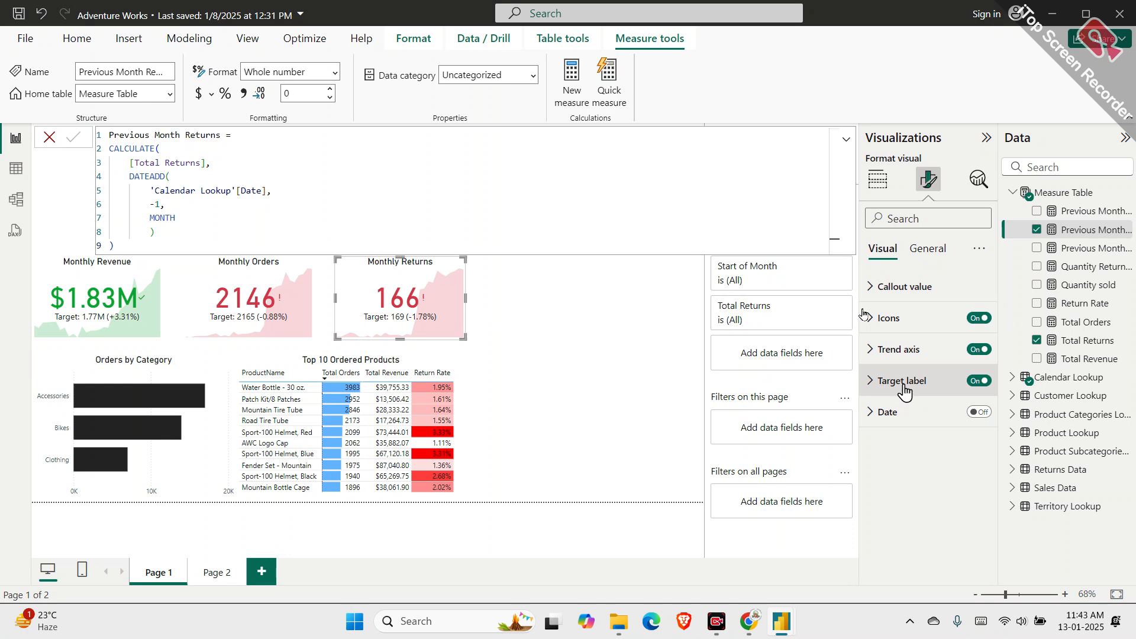
{"action": "left_click", "coordinate": [923, 253]}
{"action": "left_click", "coordinate": [887, 253]}
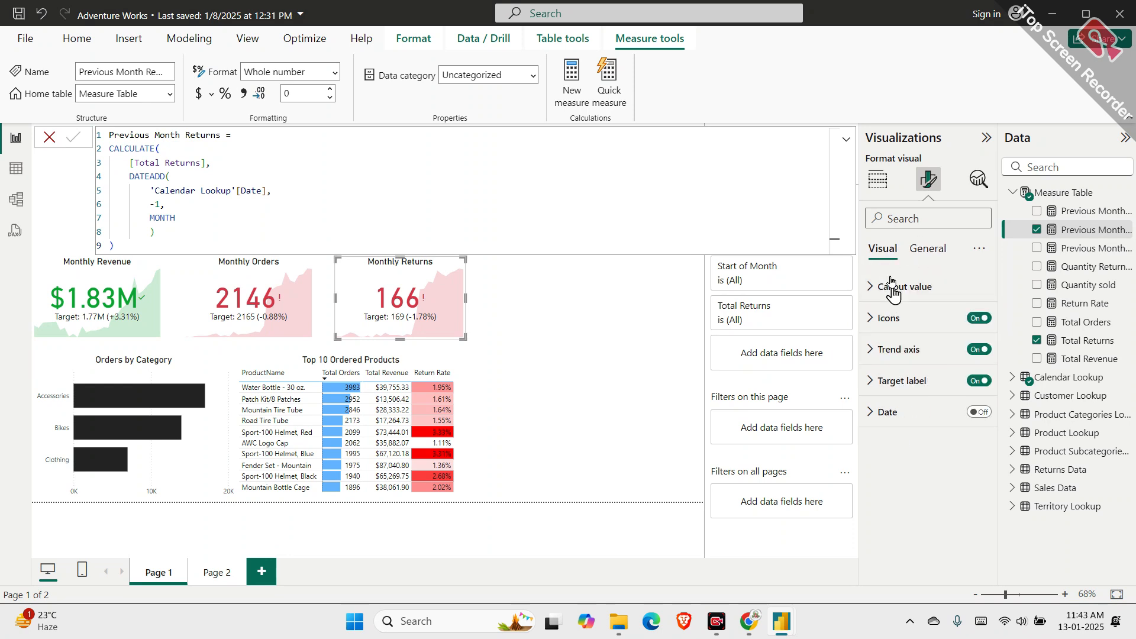
{"action": "left_click", "coordinate": [903, 383]}
{"action": "scroll", "coordinate": [904, 392], "scroll_direction": "down", "scroll_amount": 3}
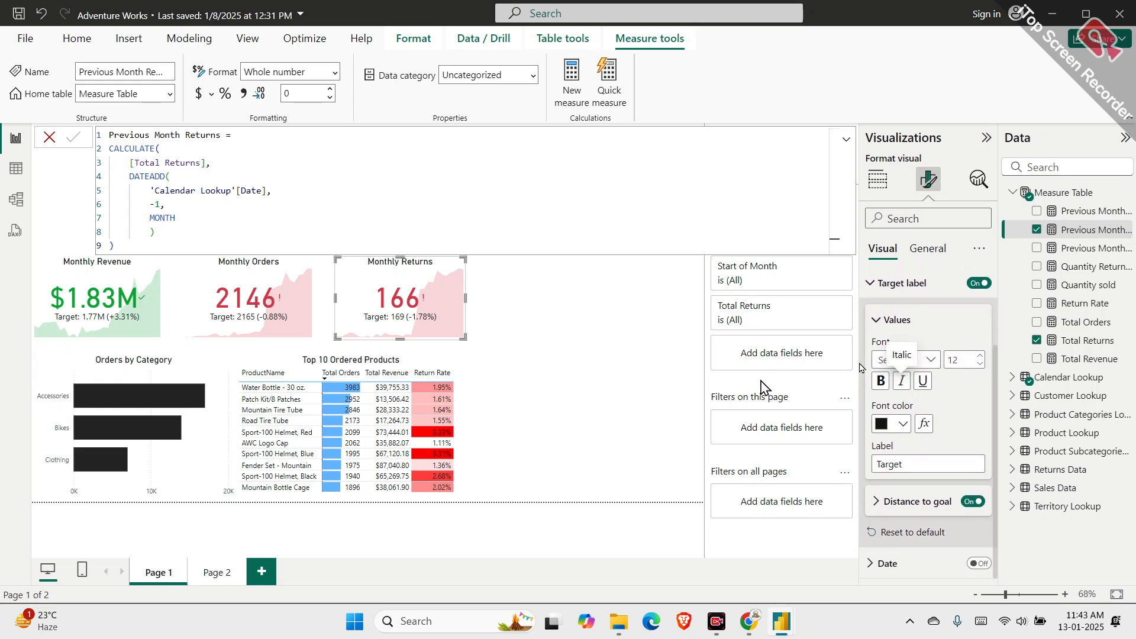
{"action": "mouse_move", "coordinate": [749, 621]}
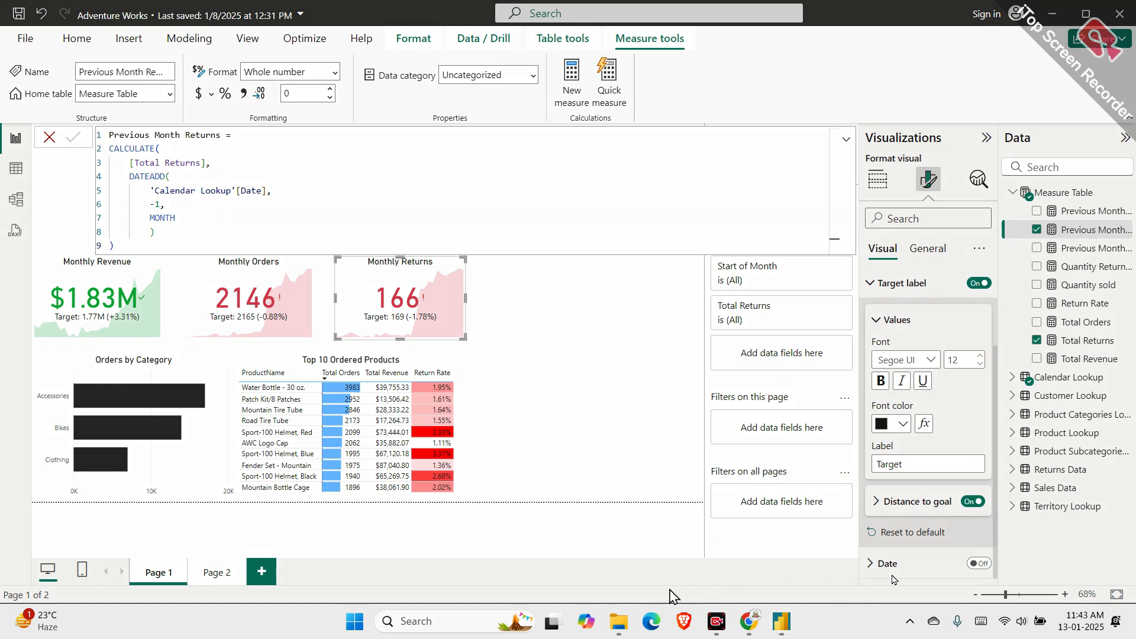
{"action": "mouse_move", "coordinate": [565, 292]}
{"action": "left_mouse_down"}
{"action": "mouse_move", "coordinate": [541, 307]}
{"action": "mouse_move", "coordinate": [557, 336]}
{"action": "left_mouse_up"}
{"action": "left_click_drag", "start_coordinate": [480, 321], "coordinate": [479, 334]}
{"action": "mouse_move", "coordinate": [402, 340]}
{"action": "left_mouse_down"}
{"action": "mouse_move", "coordinate": [394, 359]}
{"action": "mouse_move", "coordinate": [414, 338]}
{"action": "mouse_move", "coordinate": [418, 355]}
{"action": "mouse_move", "coordinate": [443, 352]}
{"action": "left_mouse_up"}
{"action": "mouse_move", "coordinate": [495, 382]}
{"action": "left_mouse_down"}
{"action": "mouse_move", "coordinate": [490, 414]}
{"action": "mouse_move", "coordinate": [512, 377]}
{"action": "mouse_move", "coordinate": [504, 395]}
{"action": "mouse_move", "coordinate": [535, 378]}
{"action": "mouse_move", "coordinate": [557, 387]}
{"action": "left_mouse_up"}
{"action": "left_click", "coordinate": [580, 381]}
{"action": "mouse_move", "coordinate": [618, 358]}
{"action": "left_mouse_down"}
{"action": "mouse_move", "coordinate": [656, 390]}
{"action": "mouse_move", "coordinate": [694, 365]}
{"action": "left_mouse_up"}
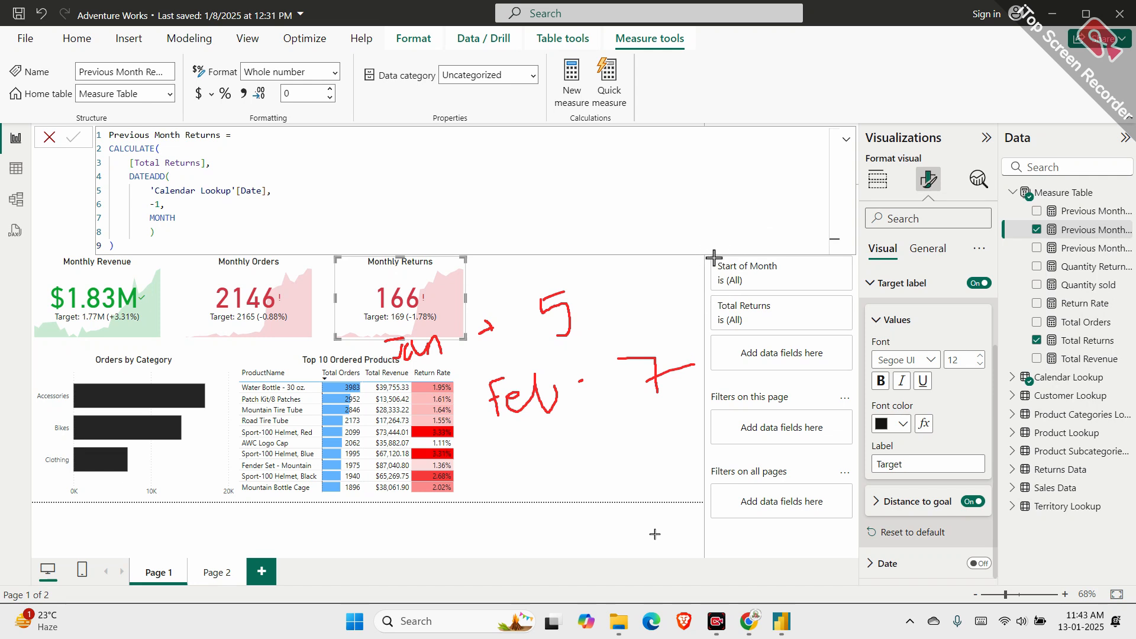
{"action": "left_click_drag", "start_coordinate": [709, 248], "coordinate": [714, 269]}
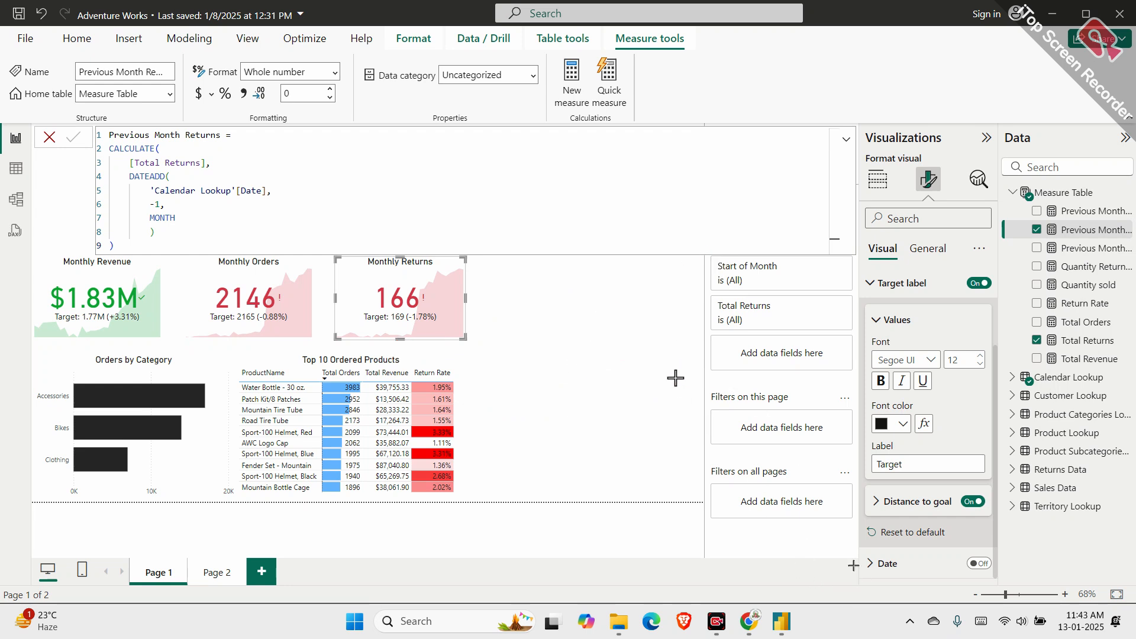
{"action": "mouse_move", "coordinate": [554, 335]}
{"action": "left_mouse_down"}
{"action": "mouse_move", "coordinate": [554, 382]}
{"action": "mouse_move", "coordinate": [618, 312]}
{"action": "left_mouse_up"}
{"action": "mouse_move", "coordinate": [610, 358]}
{"action": "left_mouse_down"}
{"action": "mouse_move", "coordinate": [601, 362]}
{"action": "mouse_move", "coordinate": [646, 397]}
{"action": "mouse_move", "coordinate": [716, 350]}
{"action": "left_mouse_up"}
{"action": "left_click_drag", "start_coordinate": [789, 317], "coordinate": [763, 377]}
{"action": "mouse_move", "coordinate": [569, 430]}
{"action": "left_mouse_down"}
{"action": "mouse_move", "coordinate": [562, 497]}
{"action": "mouse_move", "coordinate": [595, 409]}
{"action": "left_mouse_up"}
{"action": "mouse_move", "coordinate": [534, 486]}
{"action": "left_mouse_down"}
{"action": "mouse_move", "coordinate": [646, 424]}
{"action": "mouse_move", "coordinate": [665, 443]}
{"action": "left_mouse_up"}
{"action": "left_click", "coordinate": [706, 436]}
{"action": "left_click_drag", "start_coordinate": [737, 418], "coordinate": [753, 449]}
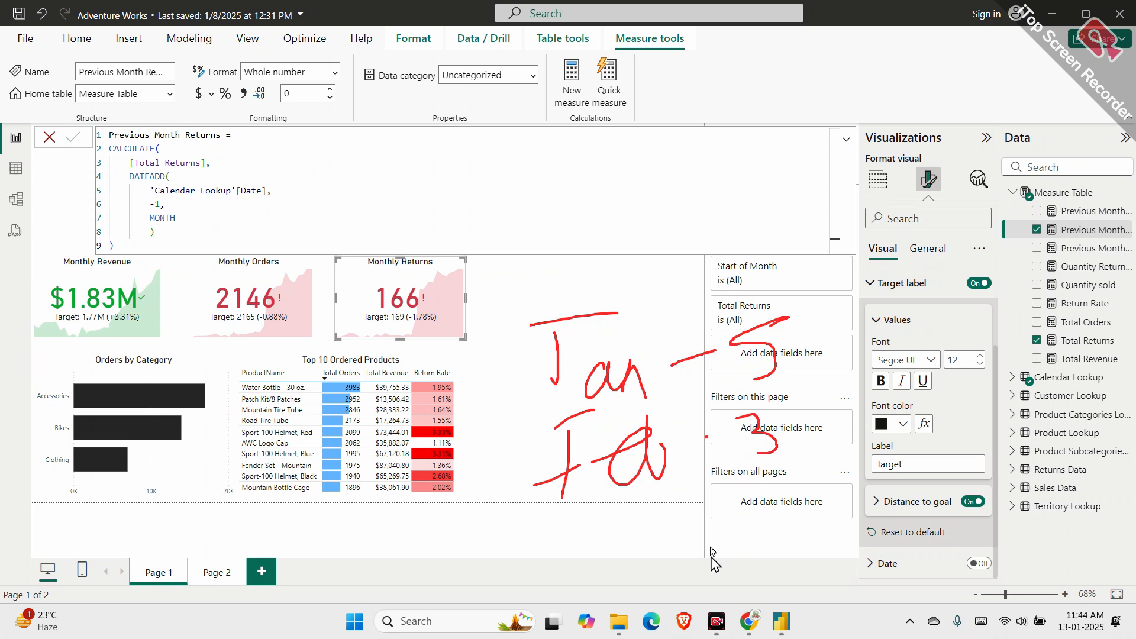
{"action": "key", "text": "Escape"}
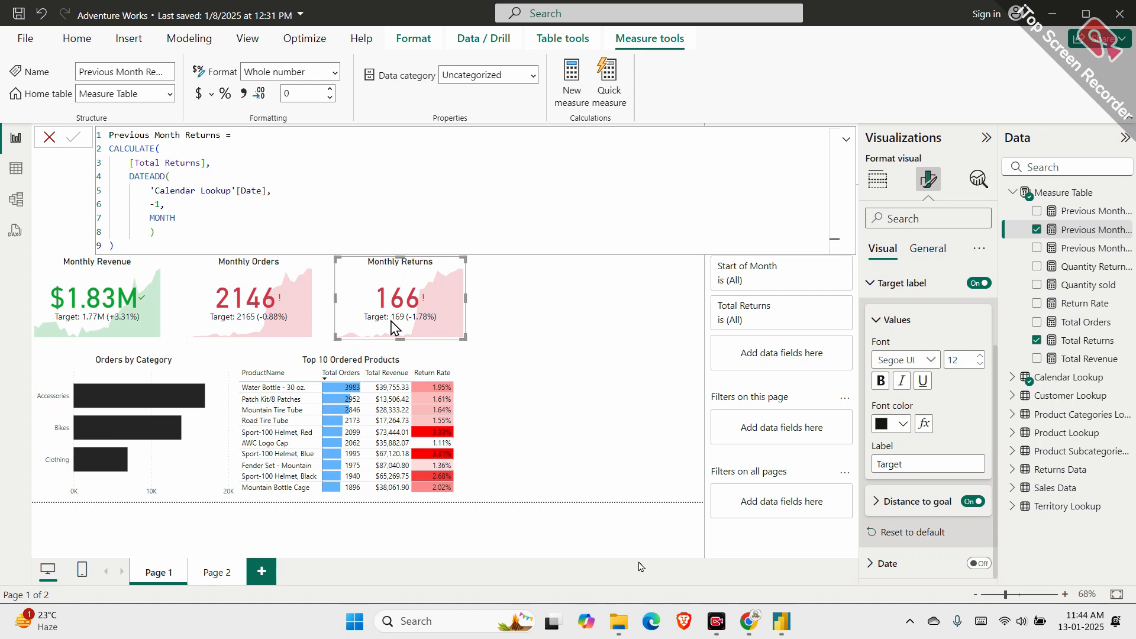
Set the distance direction of the Monthly Returns KPI's distance to goal to Decreasing is positive
{"action": "left_click", "coordinate": [907, 291]}
{"action": "left_click", "coordinate": [907, 291]}
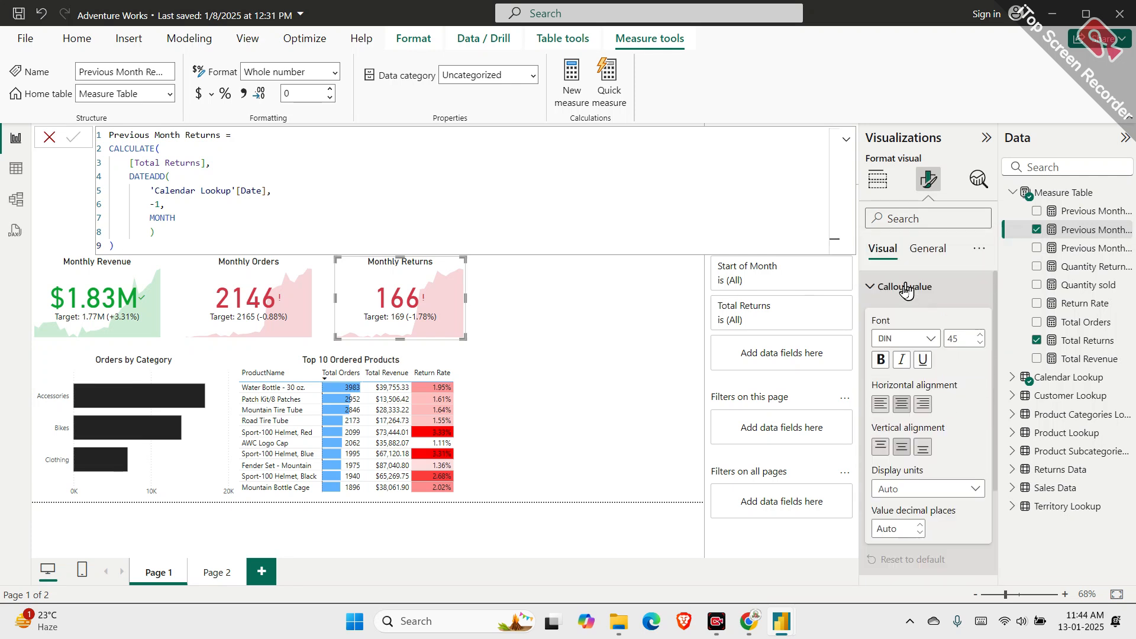
{"action": "left_click", "coordinate": [907, 288]}
{"action": "left_click", "coordinate": [909, 382]}
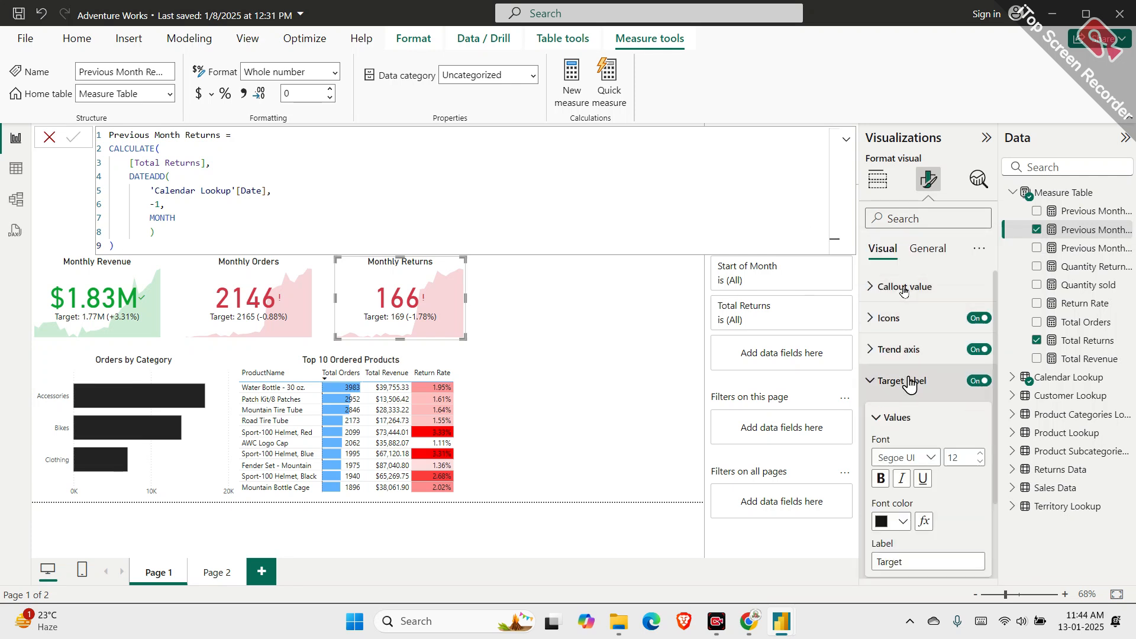
{"action": "scroll", "coordinate": [918, 474], "scroll_direction": "down", "scroll_amount": 3}
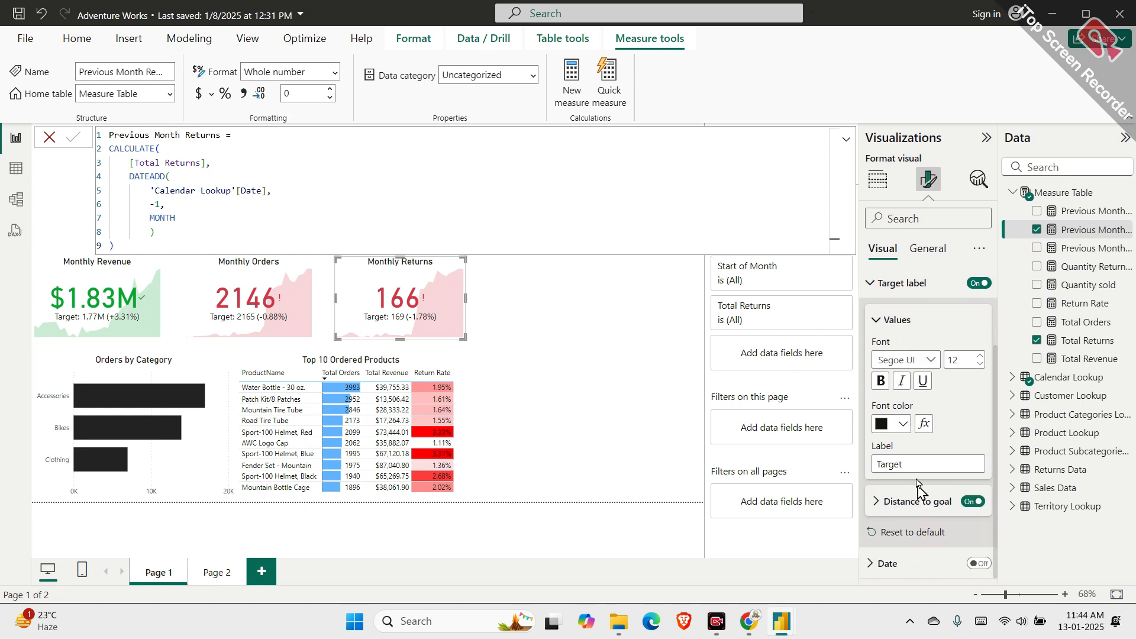
{"action": "left_click", "coordinate": [904, 502]}
{"action": "scroll", "coordinate": [922, 504], "scroll_direction": "down", "scroll_amount": 4}
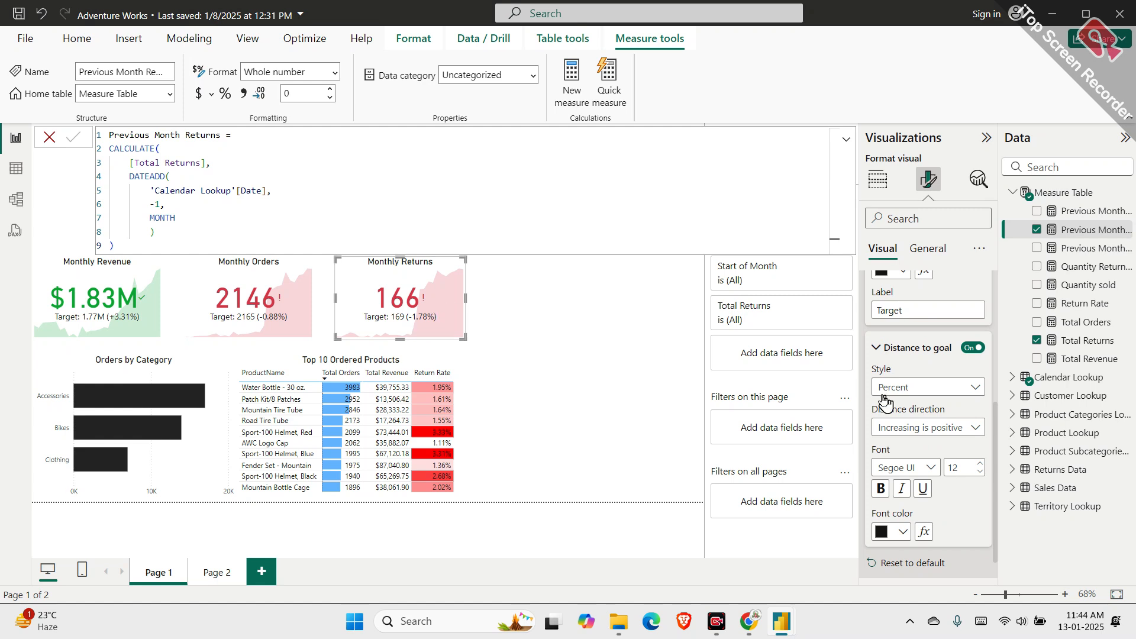
{"action": "left_click", "coordinate": [912, 425]}
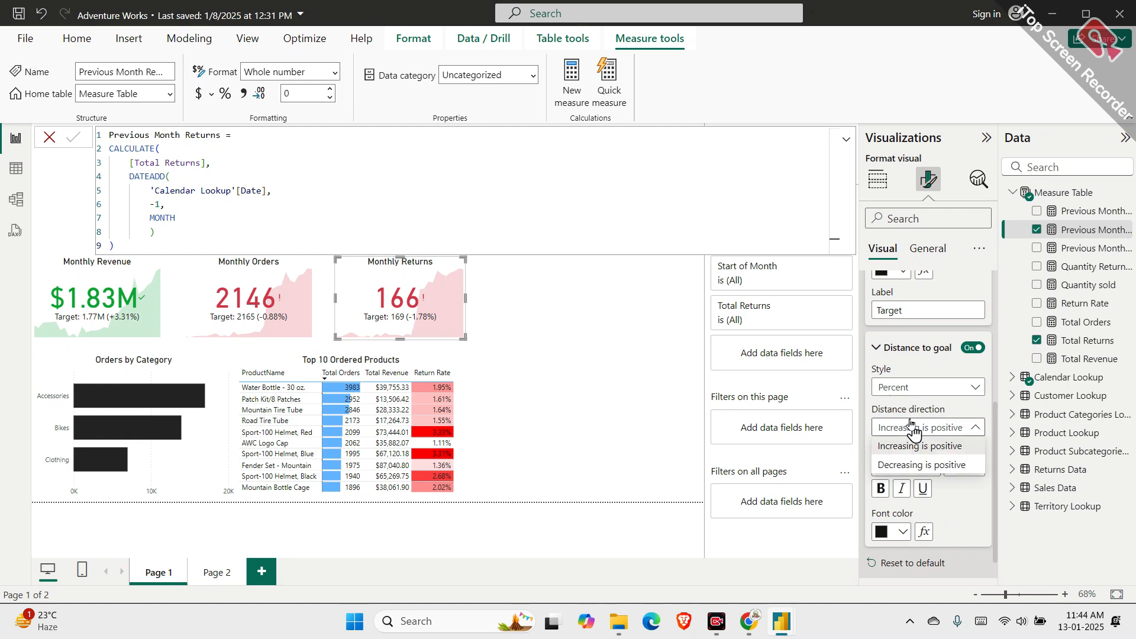
{"action": "left_click", "coordinate": [915, 466]}
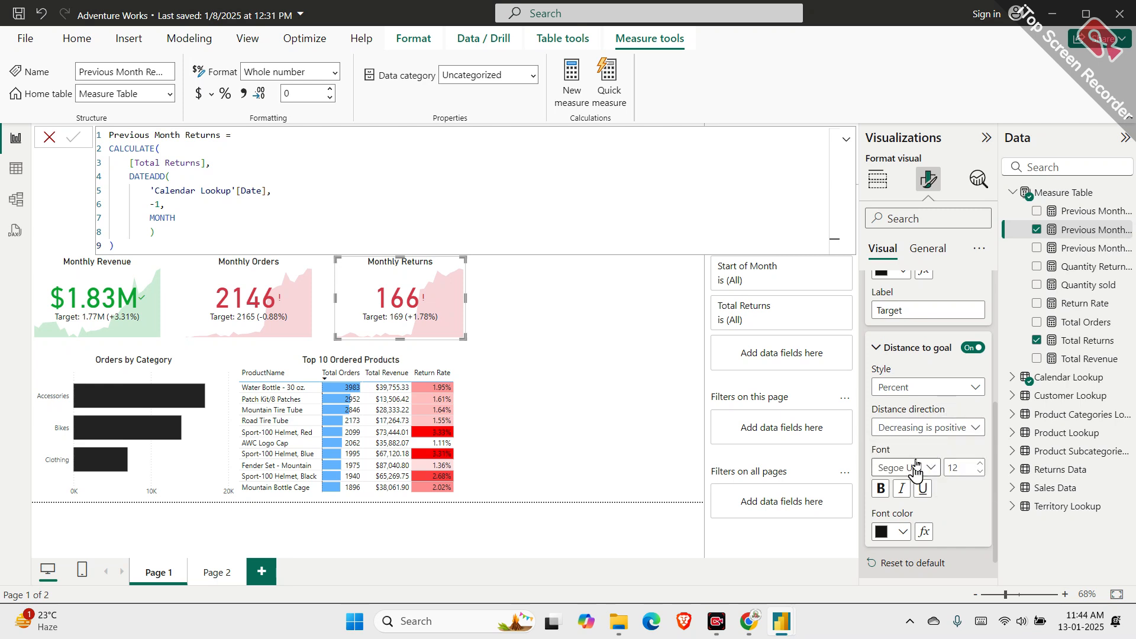
{"action": "scroll", "coordinate": [926, 467], "scroll_direction": "down", "scroll_amount": 1}
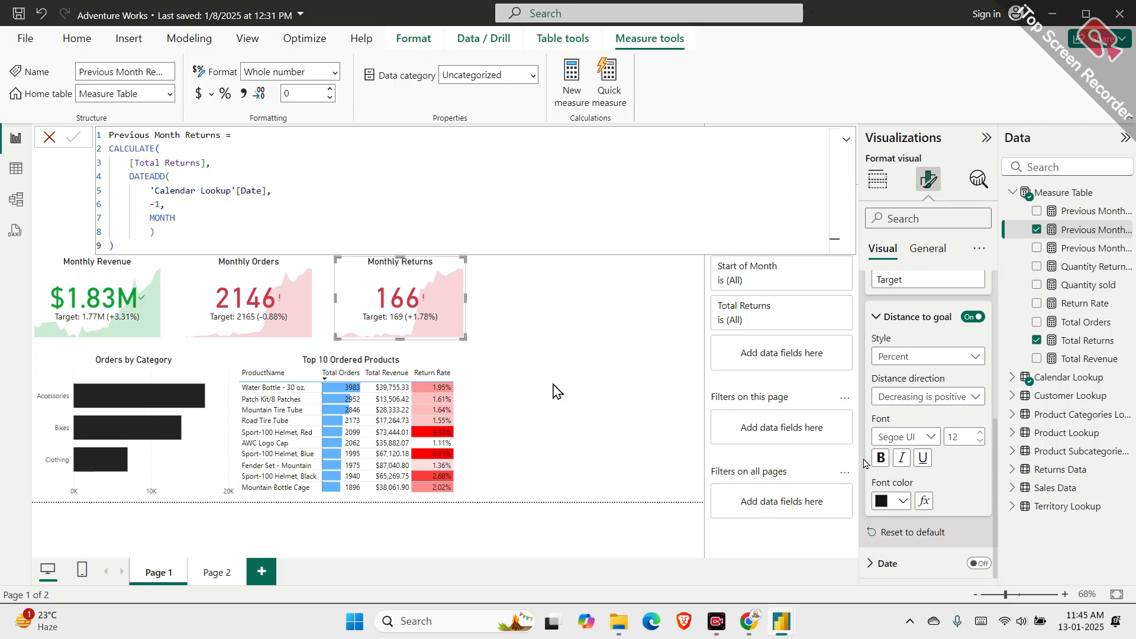
Reselect the Monthly Returns KPI and review the distance to goal settings of its target label
{"action": "left_click", "coordinate": [556, 391]}
{"action": "left_click", "coordinate": [462, 336]}
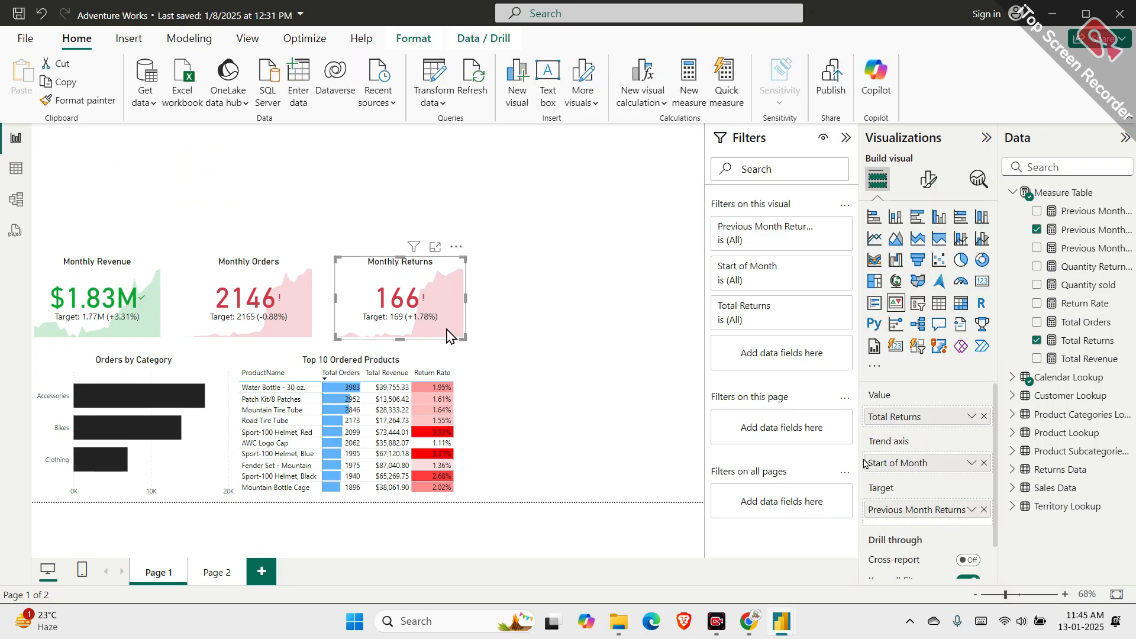
{"action": "left_click", "coordinate": [932, 190]}
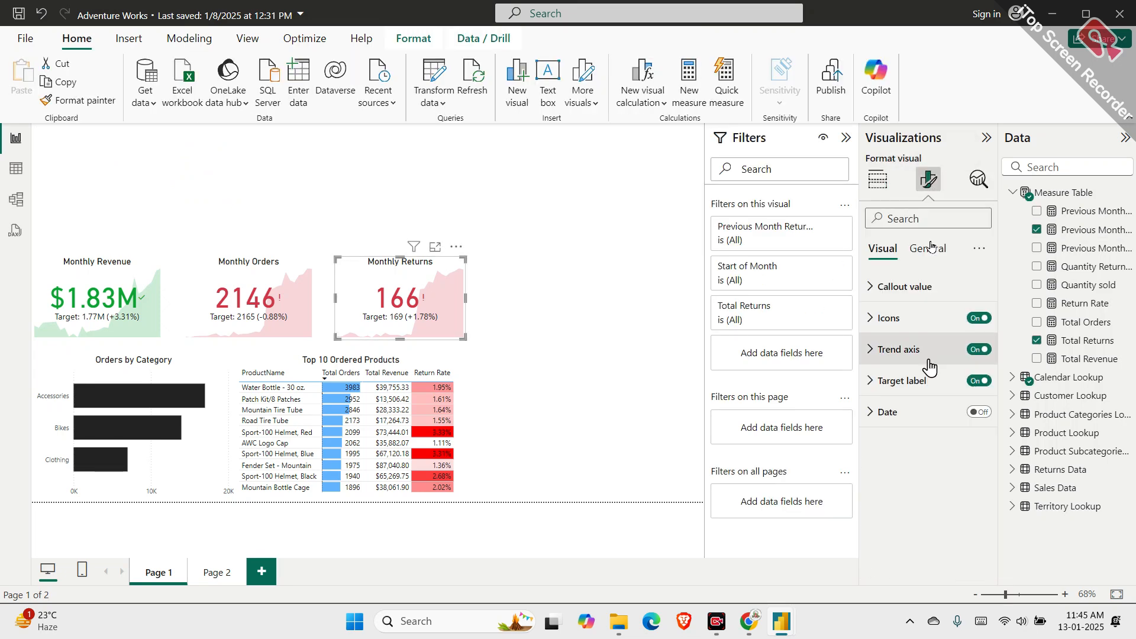
{"action": "left_click", "coordinate": [915, 378]}
{"action": "scroll", "coordinate": [915, 393], "scroll_direction": "down", "scroll_amount": 3}
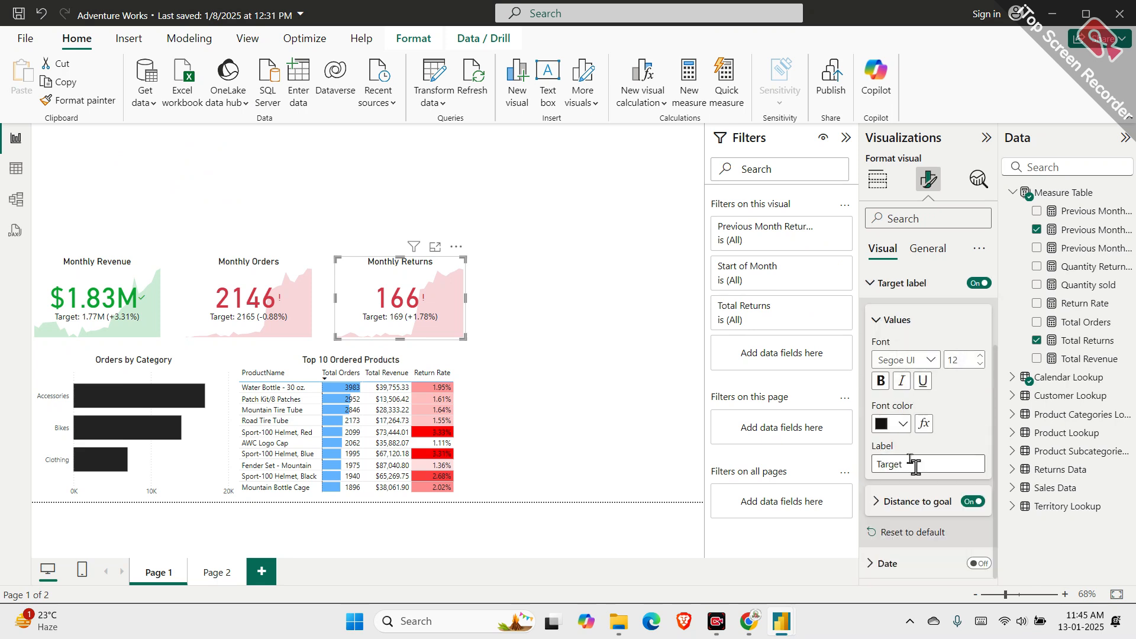
{"action": "left_click", "coordinate": [920, 502]}
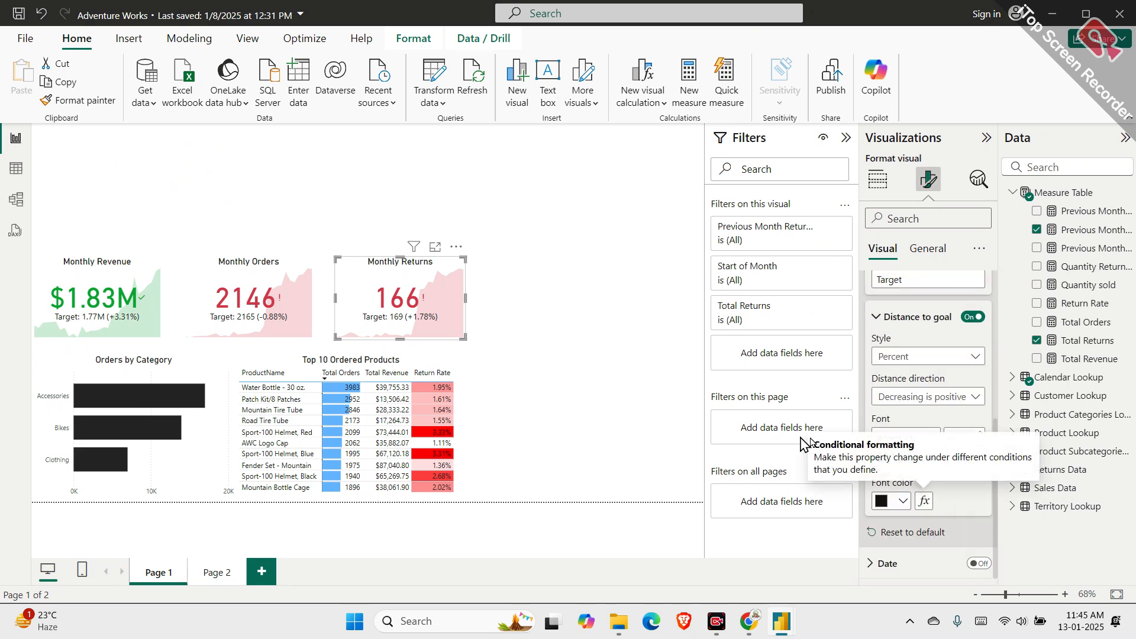
Open the trend axis settings of the Monthly Returns KPI and examine the colors offered for Good Color
{"action": "scroll", "coordinate": [958, 436], "scroll_direction": "up", "scroll_amount": 5}
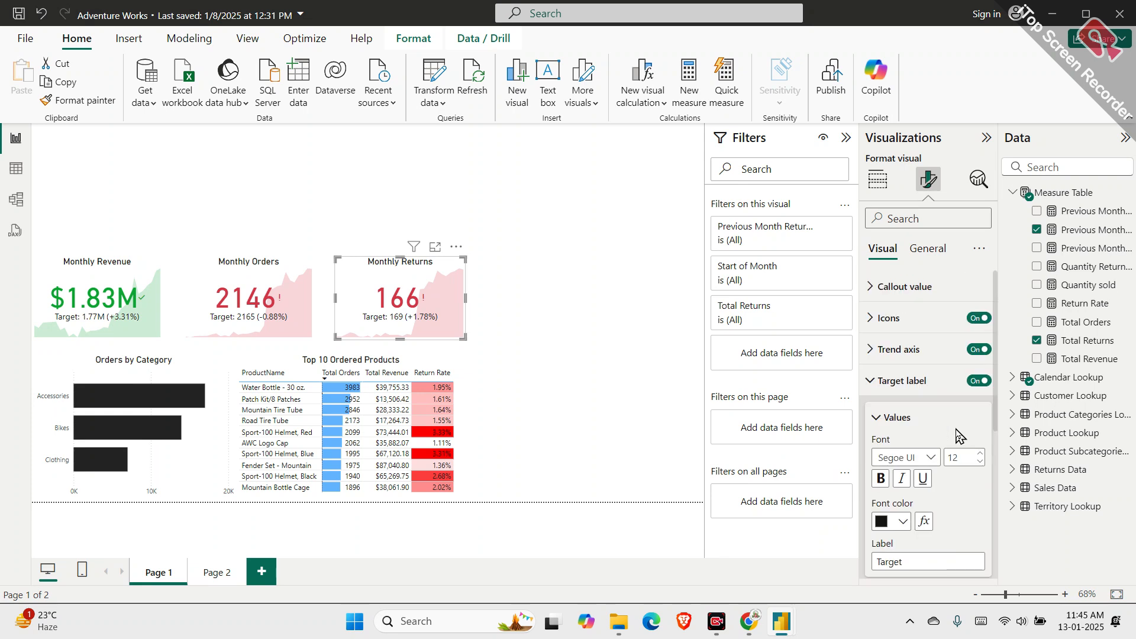
{"action": "left_click", "coordinate": [918, 381]}
{"action": "left_click", "coordinate": [917, 352]}
{"action": "scroll", "coordinate": [920, 360], "scroll_direction": "down", "scroll_amount": 2}
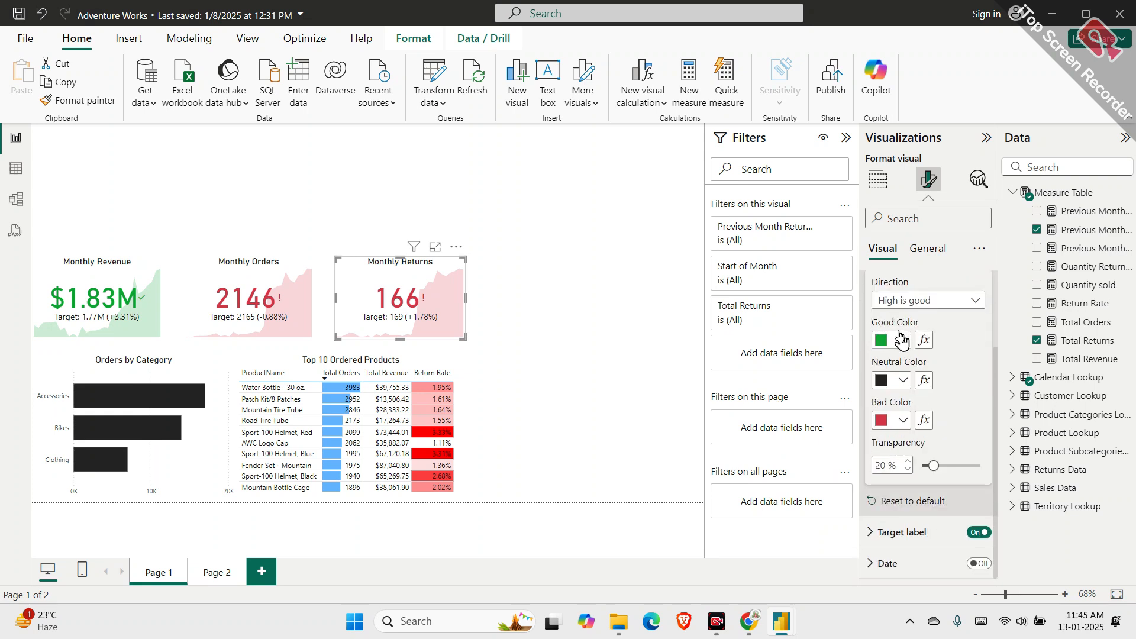
{"action": "left_click", "coordinate": [900, 341]}
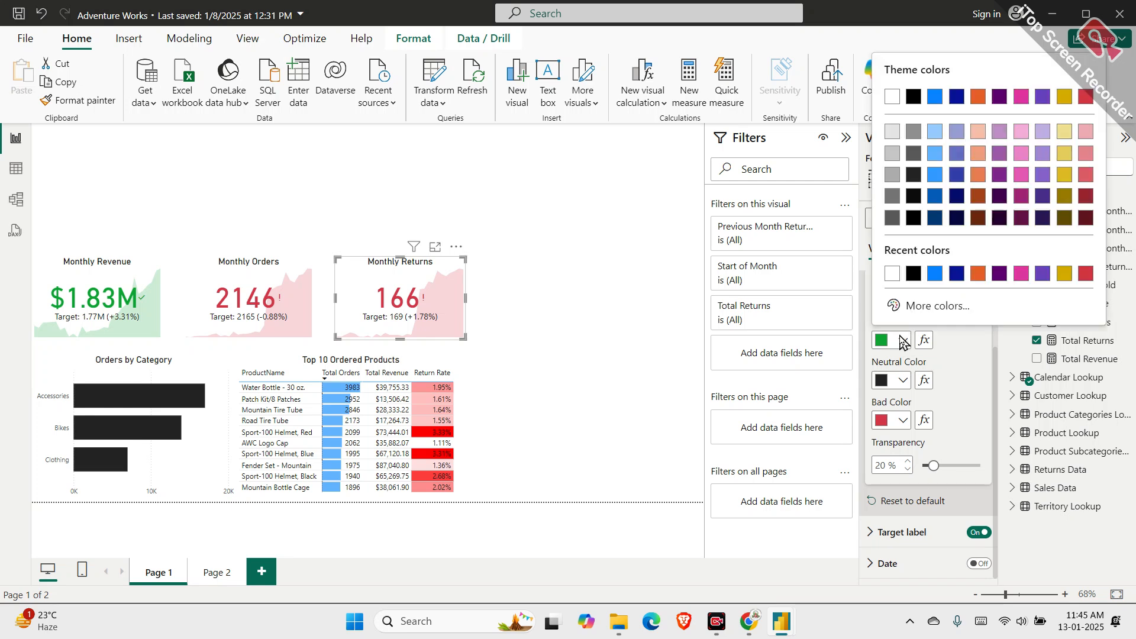
{"action": "left_click", "coordinate": [962, 368]}
{"action": "left_click", "coordinate": [901, 341]}
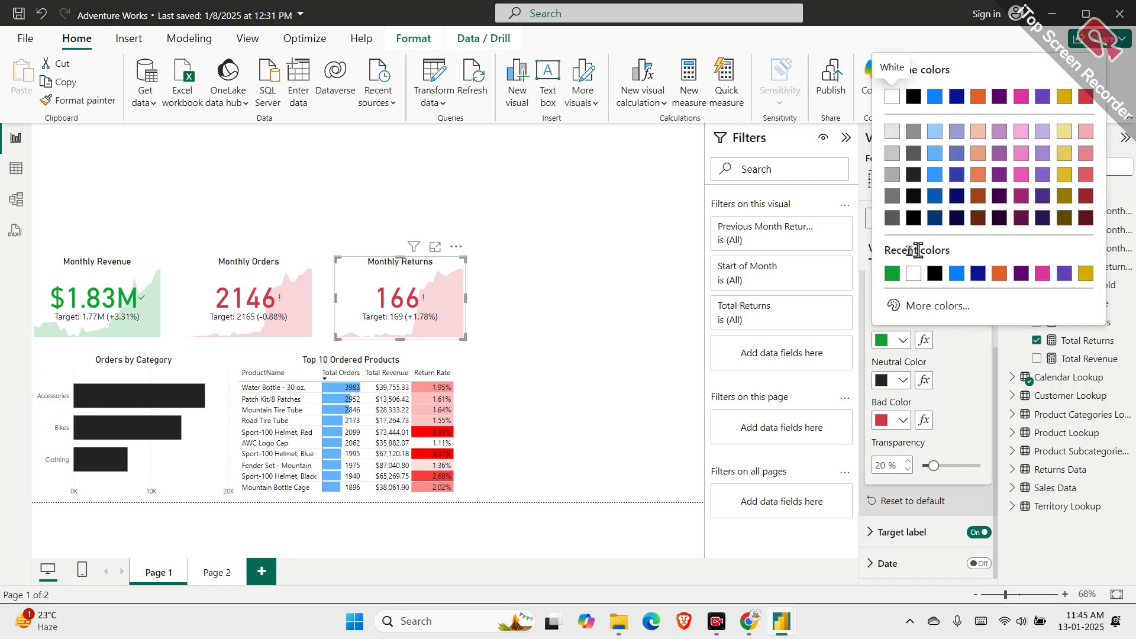
{"action": "left_click", "coordinate": [972, 324]}
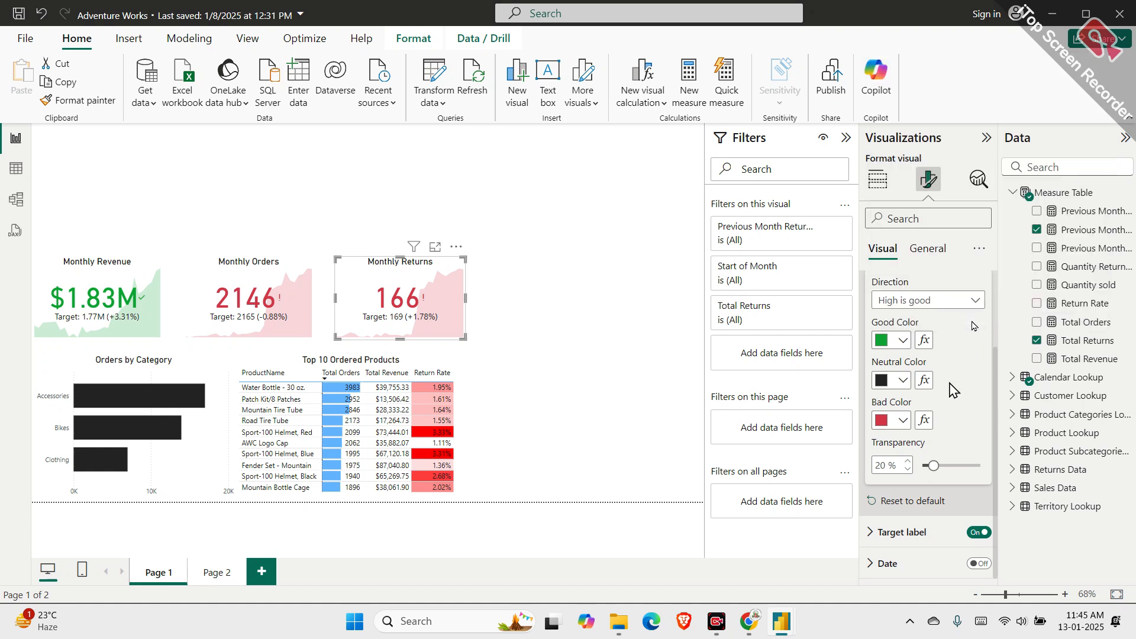
Review the target label's distance to goal settings alongside the trend axis settings of the Monthly Returns KPI
{"action": "left_click", "coordinate": [909, 532]}
{"action": "scroll", "coordinate": [923, 498], "scroll_direction": "down", "scroll_amount": 3}
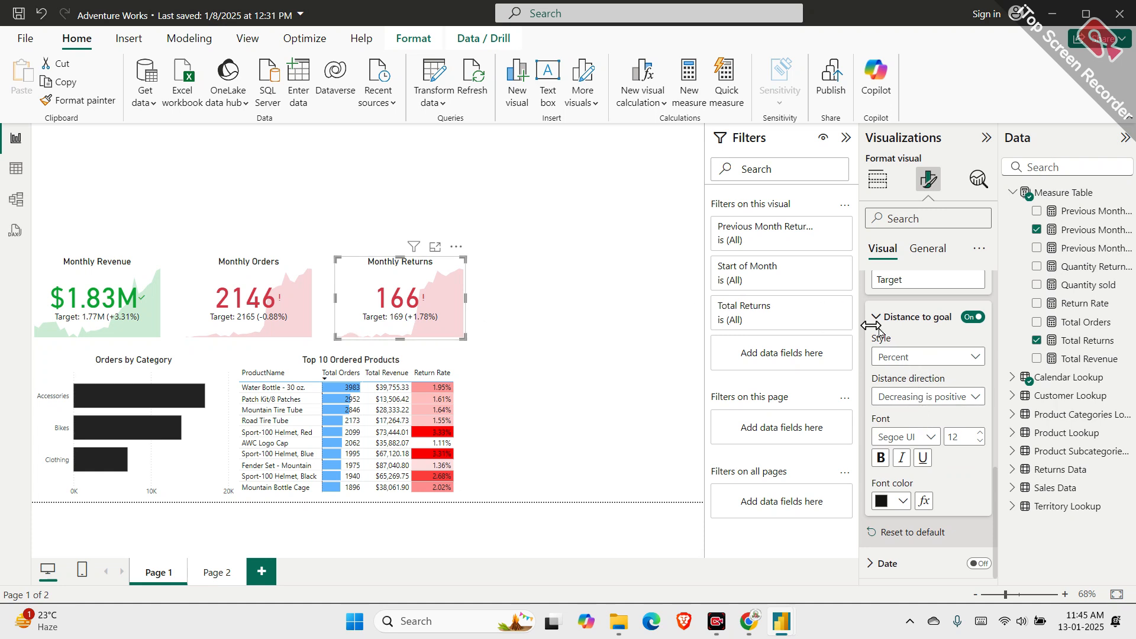
{"action": "scroll", "coordinate": [931, 325], "scroll_direction": "up", "scroll_amount": 3}
{"action": "scroll", "coordinate": [926, 348], "scroll_direction": "down", "scroll_amount": 2}
{"action": "scroll", "coordinate": [927, 346], "scroll_direction": "up", "scroll_amount": 6}
{"action": "scroll", "coordinate": [926, 346], "scroll_direction": "up", "scroll_amount": 2}
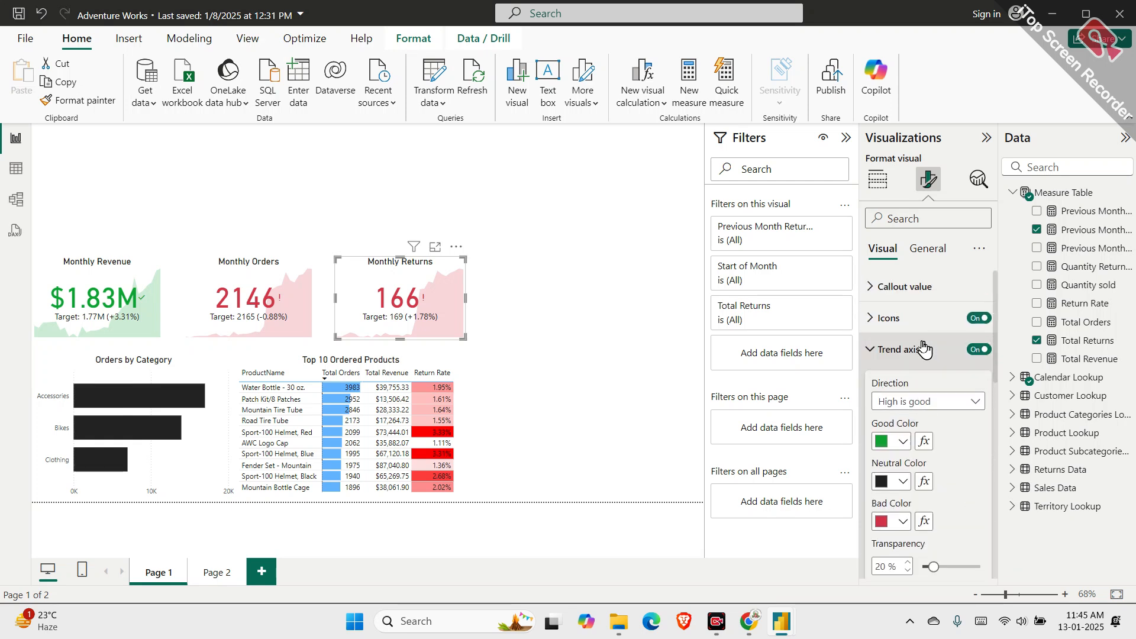
Set the trend axis direction of the Monthly Returns KPI to Low is good and deselect the visual
{"action": "left_click", "coordinate": [926, 401]}
{"action": "left_click", "coordinate": [922, 438]}
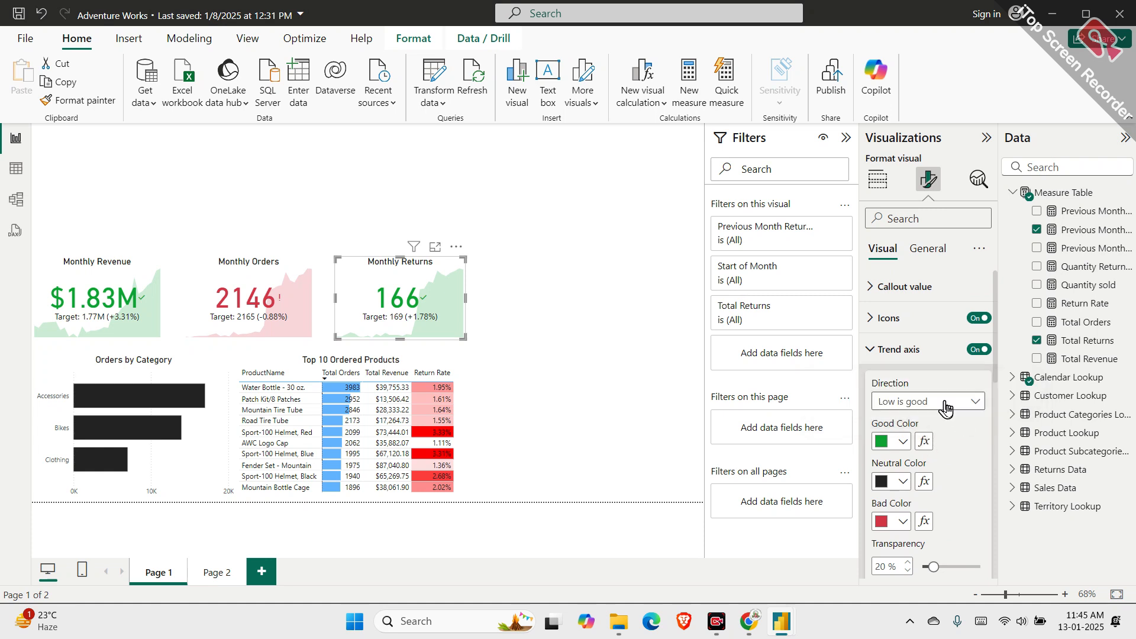
{"action": "left_click", "coordinate": [945, 402]}
{"action": "left_click", "coordinate": [926, 402]}
{"action": "left_click", "coordinate": [927, 403]}
{"action": "left_click", "coordinate": [927, 442]}
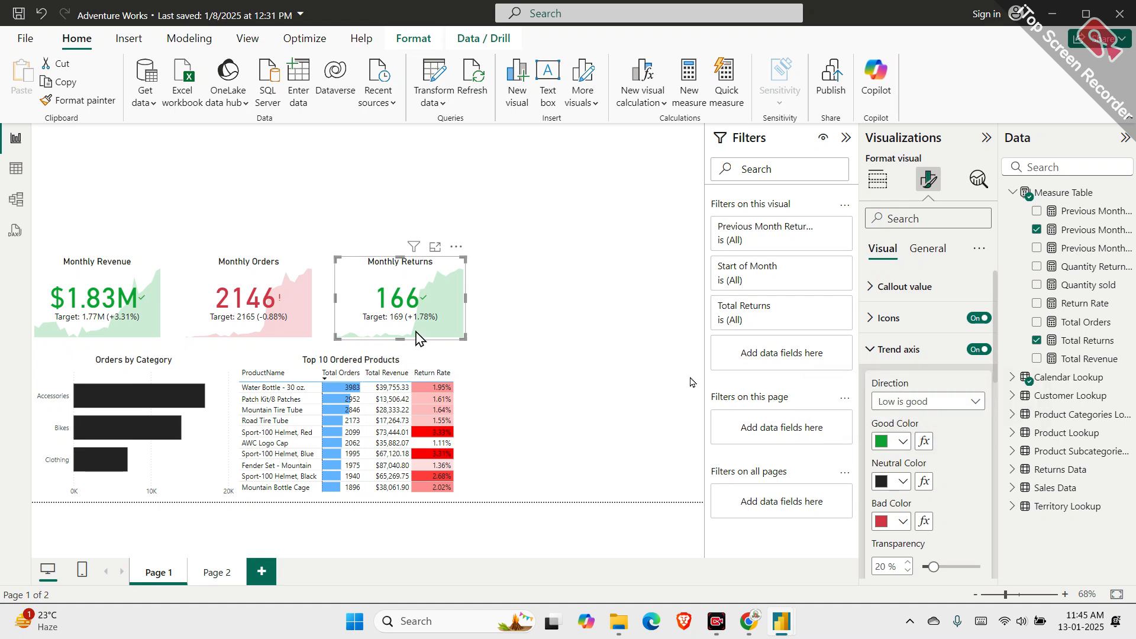
{"action": "left_click", "coordinate": [512, 315]}
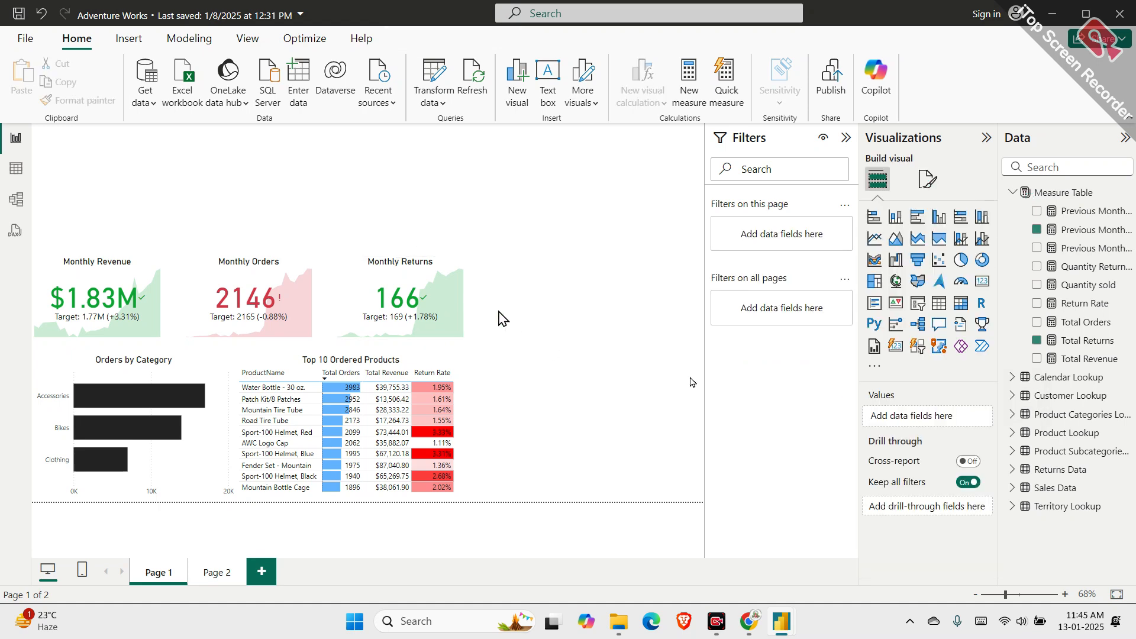
Change the target label text of the Monthly Returns KPI to "Previous Month"
{"action": "left_click", "coordinate": [441, 320]}
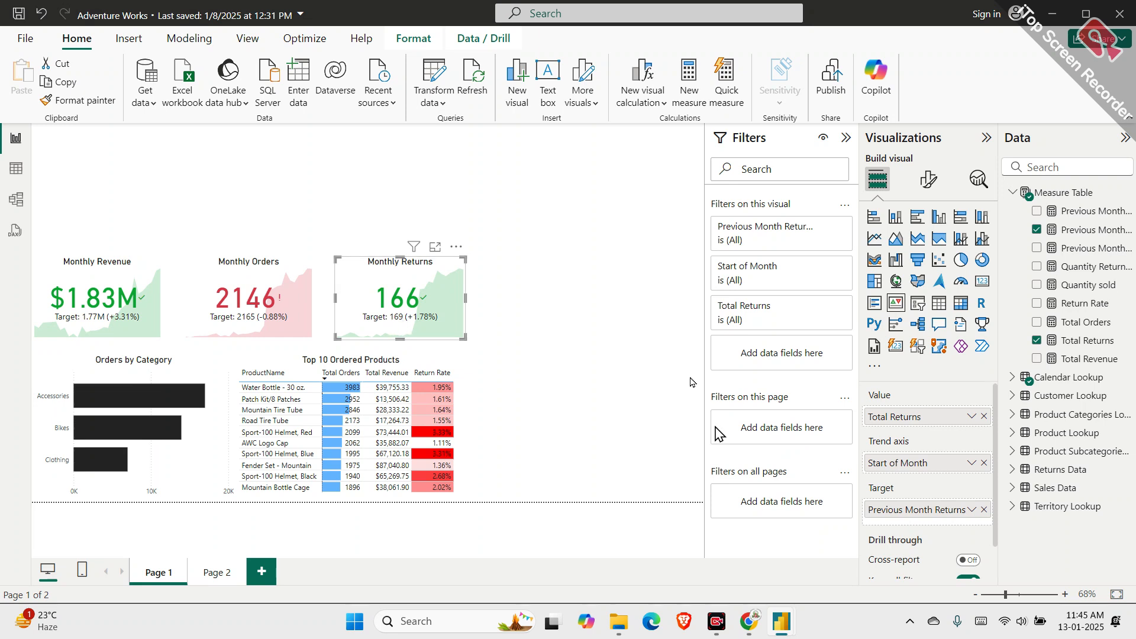
{"action": "left_click", "coordinate": [924, 179]}
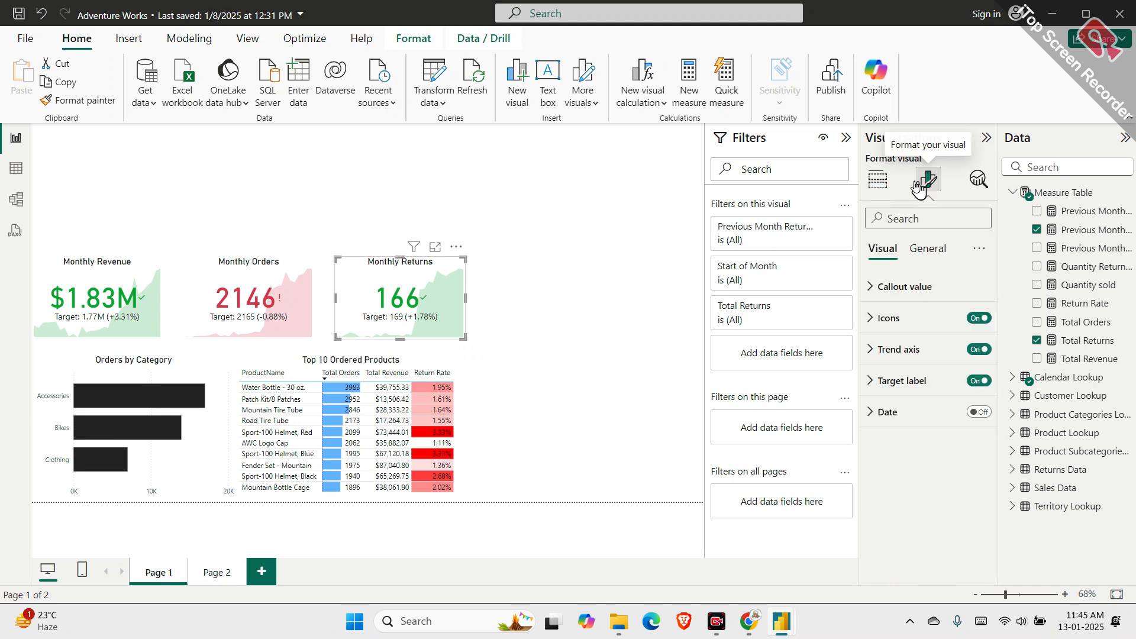
{"action": "left_click", "coordinate": [907, 385]}
{"action": "scroll", "coordinate": [909, 388], "scroll_direction": "down", "scroll_amount": 1}
{"action": "scroll", "coordinate": [909, 389], "scroll_direction": "down", "scroll_amount": 1}
{"action": "left_click_drag", "start_coordinate": [917, 464], "coordinate": [861, 468]}
{"action": "type", "text": "Previous Month"}
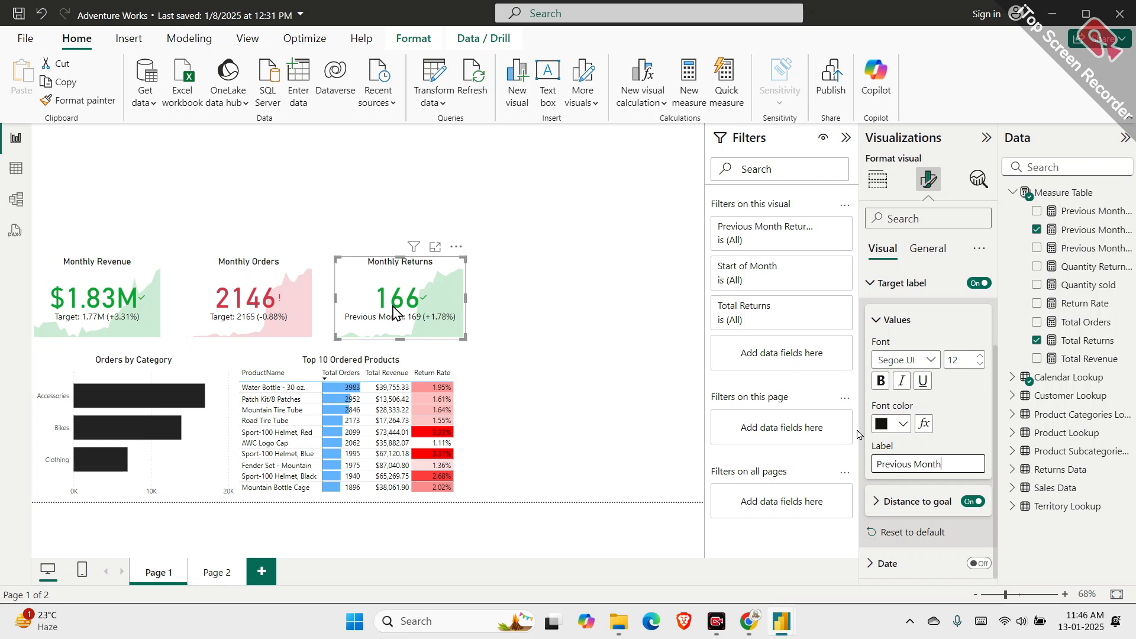
Examine the target label settings of the Monthly Revenue and Monthly Orders KPIs and the latter's assigned fields, and reselect the Monthly Returns KPI
{"action": "left_click", "coordinate": [113, 338]}
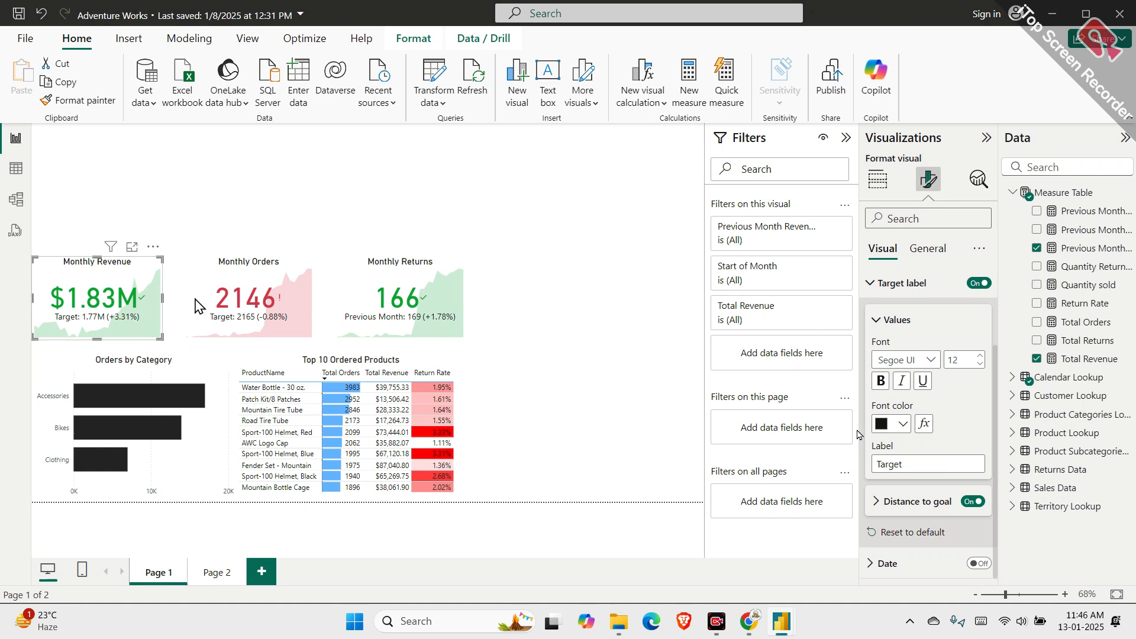
{"action": "left_click", "coordinate": [257, 338]}
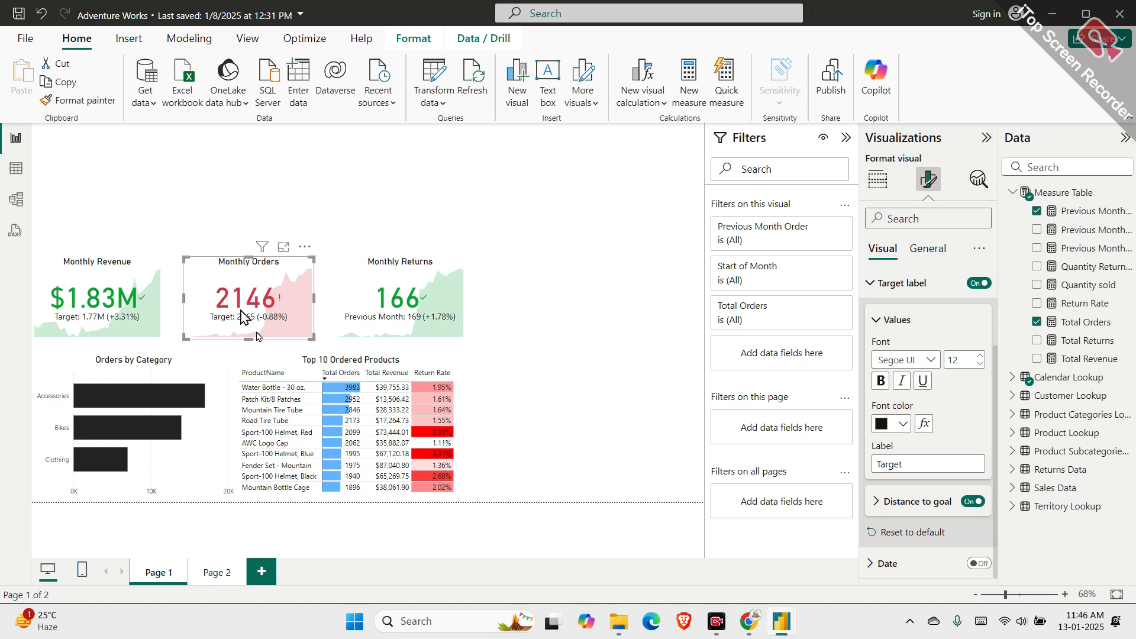
{"action": "left_click", "coordinate": [907, 283]}
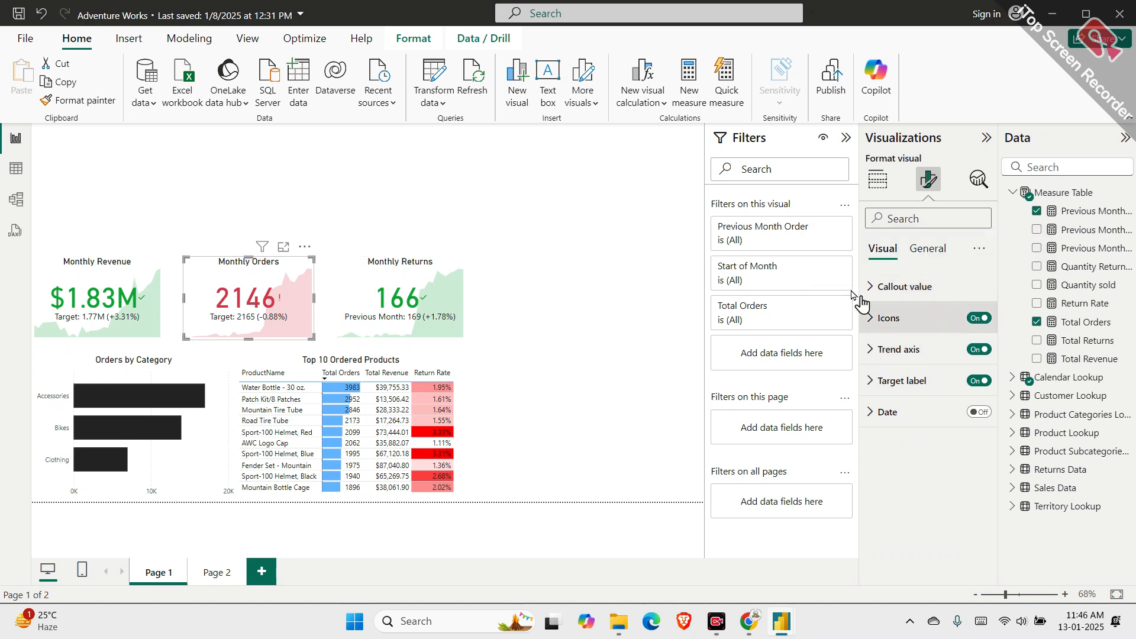
{"action": "left_click", "coordinate": [881, 181]}
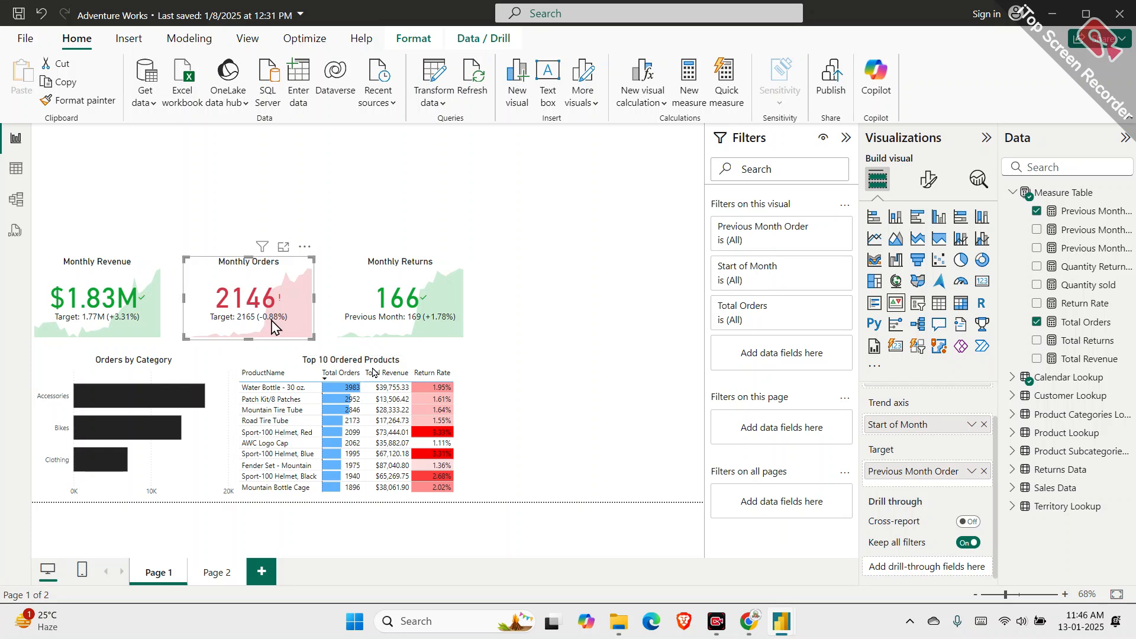
{"action": "left_click", "coordinate": [612, 242]}
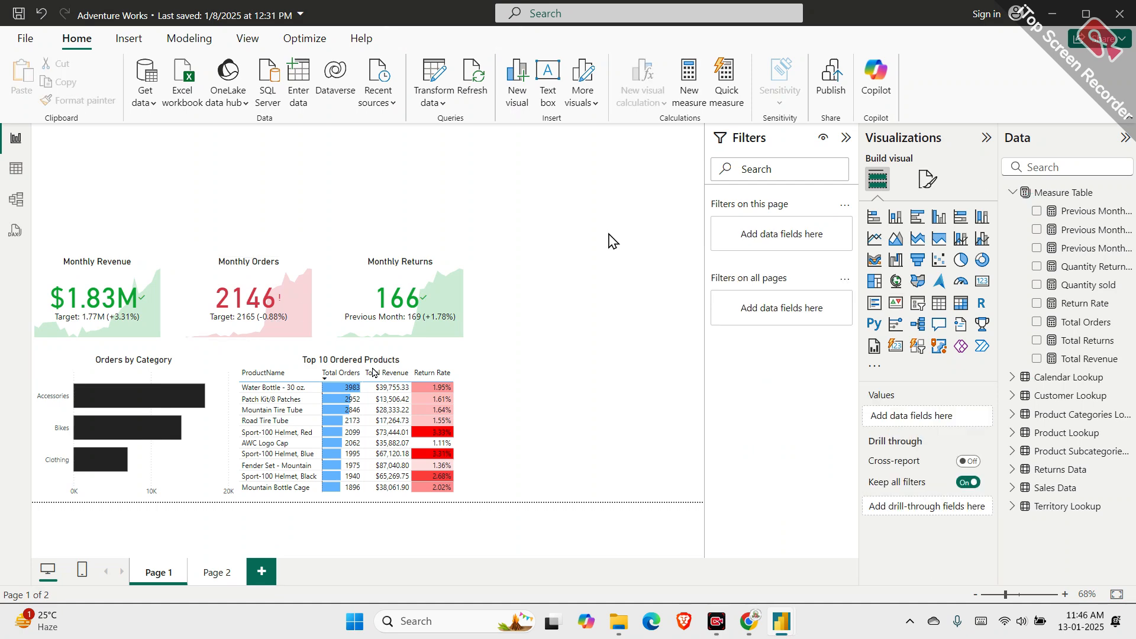
{"action": "left_click", "coordinate": [436, 286]}
Switch to the Google Meet call, admit the waiting participant, return to the report in Power BI Desktop, and close the live caption window
{"action": "mouse_move", "coordinate": [749, 621]}
{"action": "left_click", "coordinate": [700, 563]}
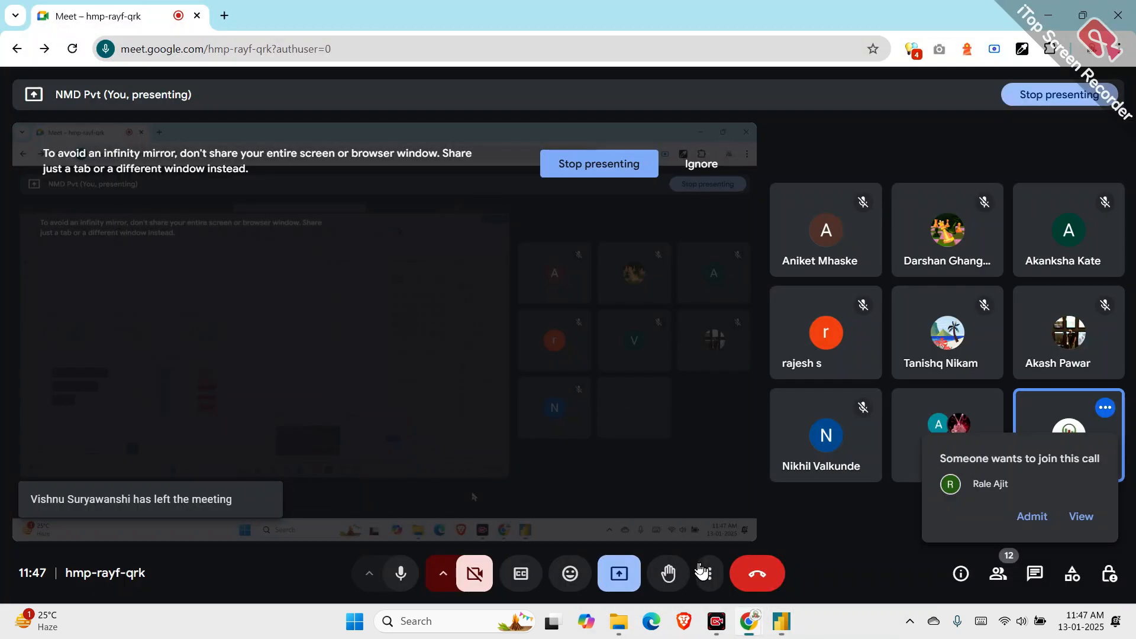
{"action": "left_click", "coordinate": [1045, 516]}
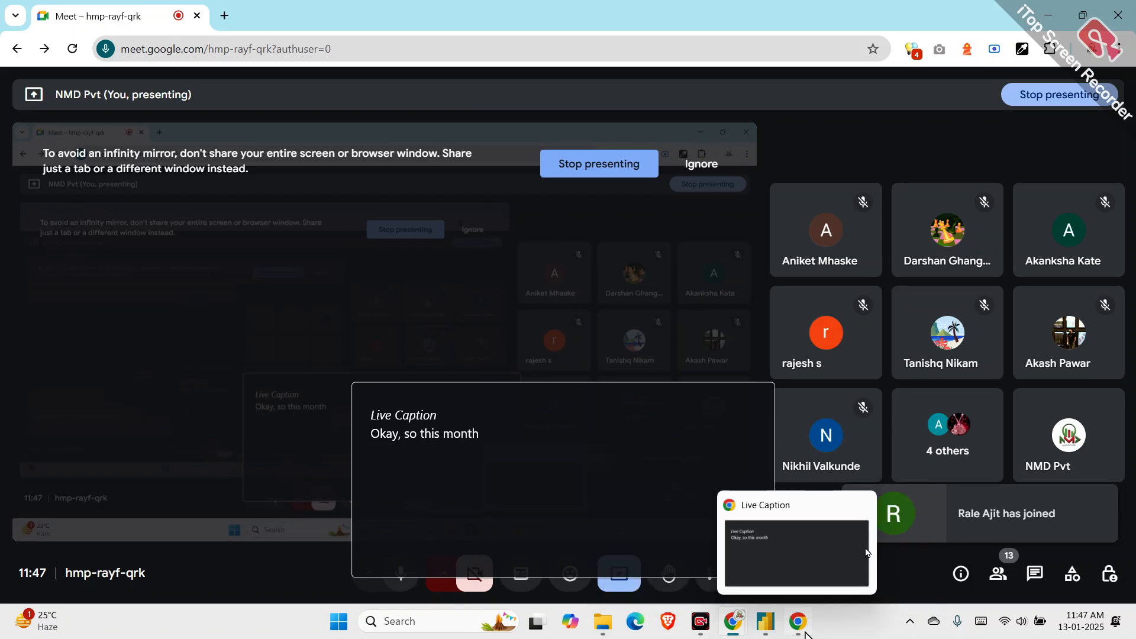
{"action": "mouse_move", "coordinate": [765, 621]}
{"action": "left_click", "coordinate": [677, 550]}
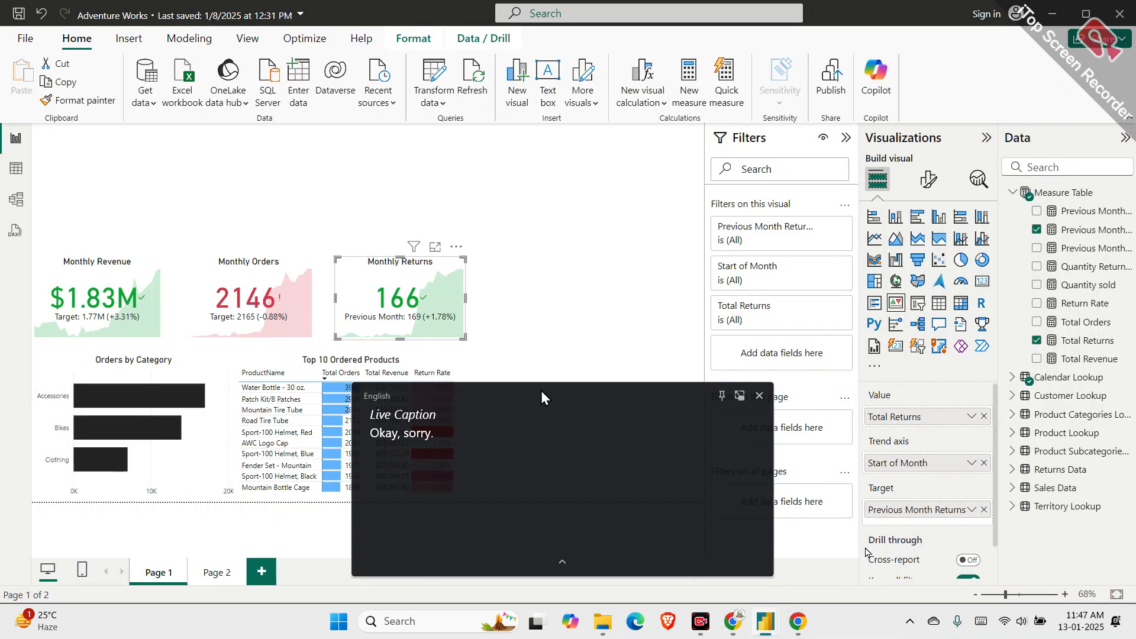
{"action": "left_click", "coordinate": [766, 392]}
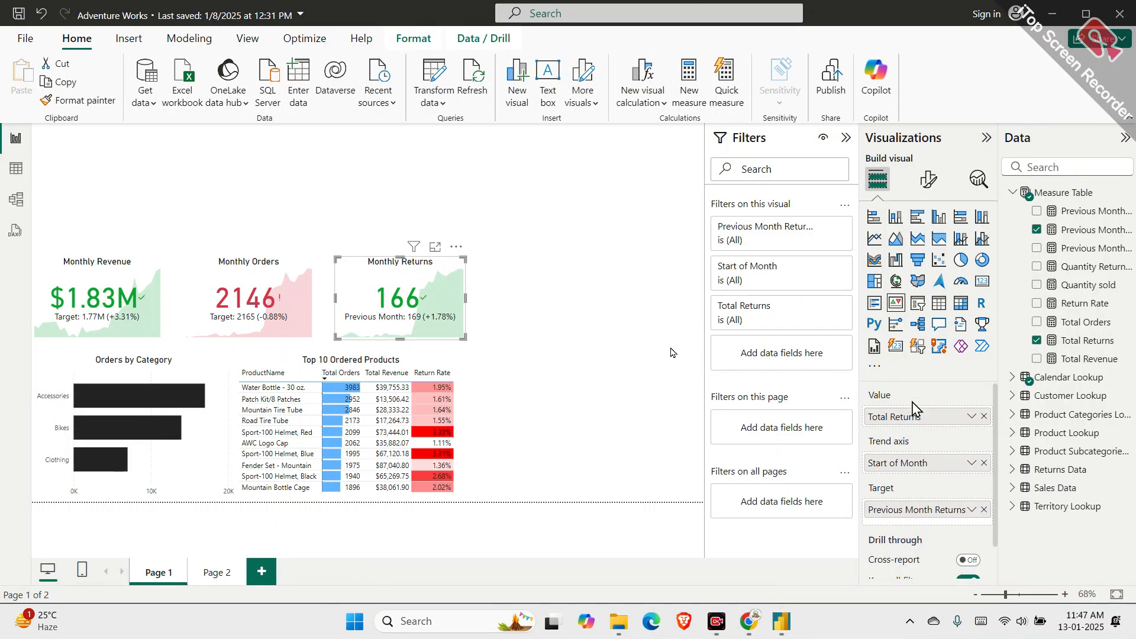
Review the DAX formulas of the Total Returns and Previous Month Returns measures
{"action": "left_click", "coordinate": [1074, 346]}
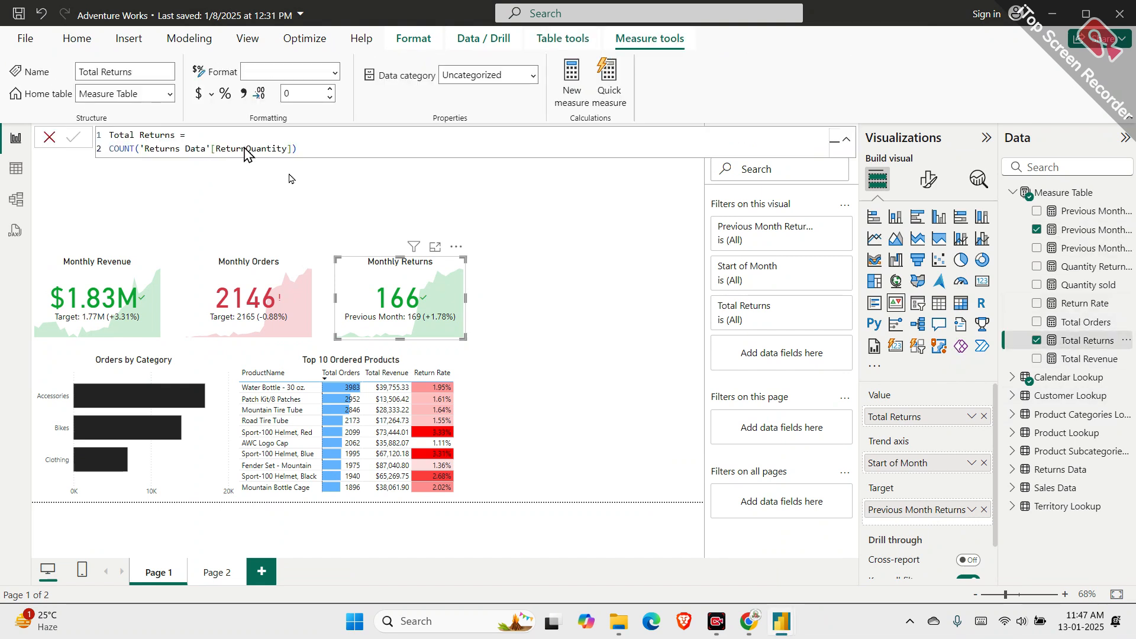
{"action": "left_click", "coordinate": [301, 149]}
{"action": "left_click_drag", "start_coordinate": [302, 149], "coordinate": [87, 137]}
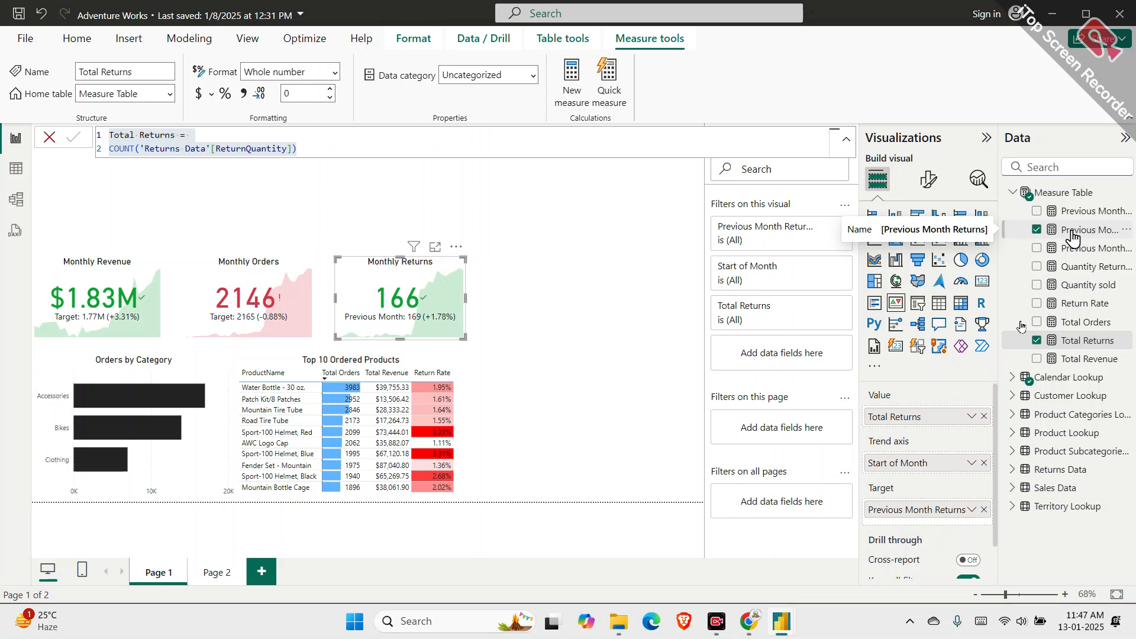
{"action": "left_click", "coordinate": [1072, 237]}
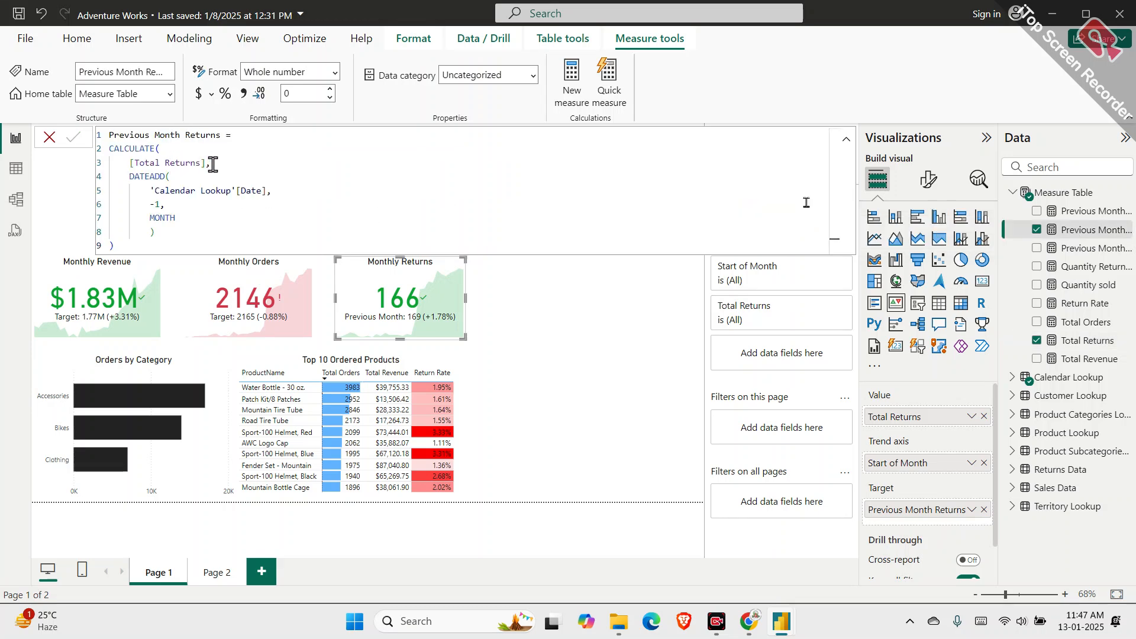
{"action": "left_click_drag", "start_coordinate": [216, 163], "coordinate": [105, 151]}
{"action": "left_click_drag", "start_coordinate": [201, 220], "coordinate": [118, 176]}
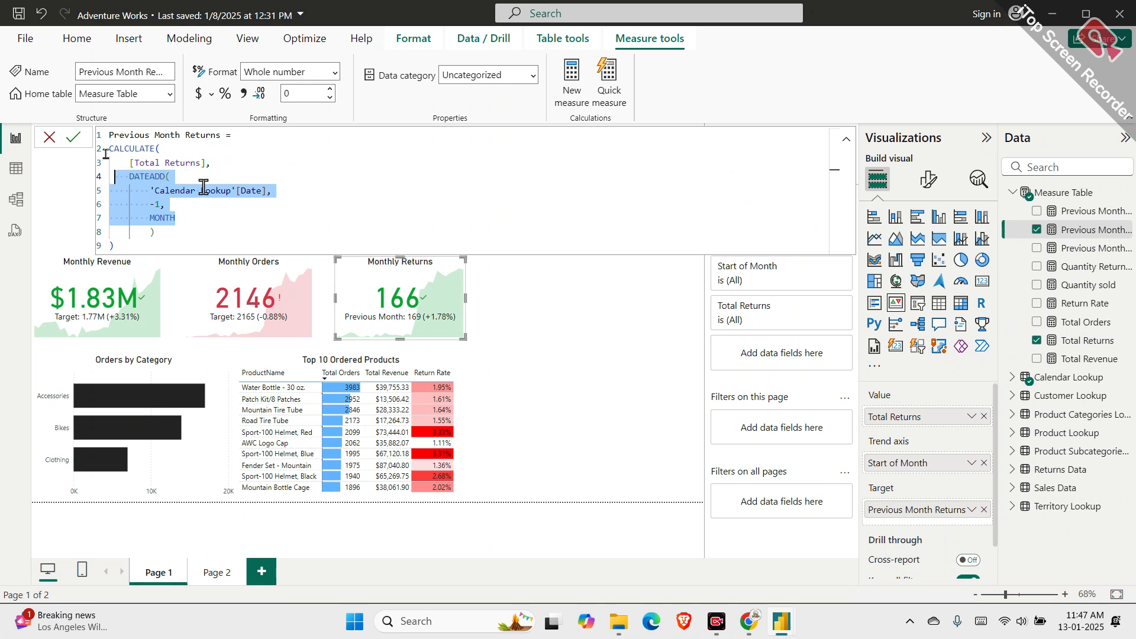
{"action": "left_click", "coordinate": [191, 212]}
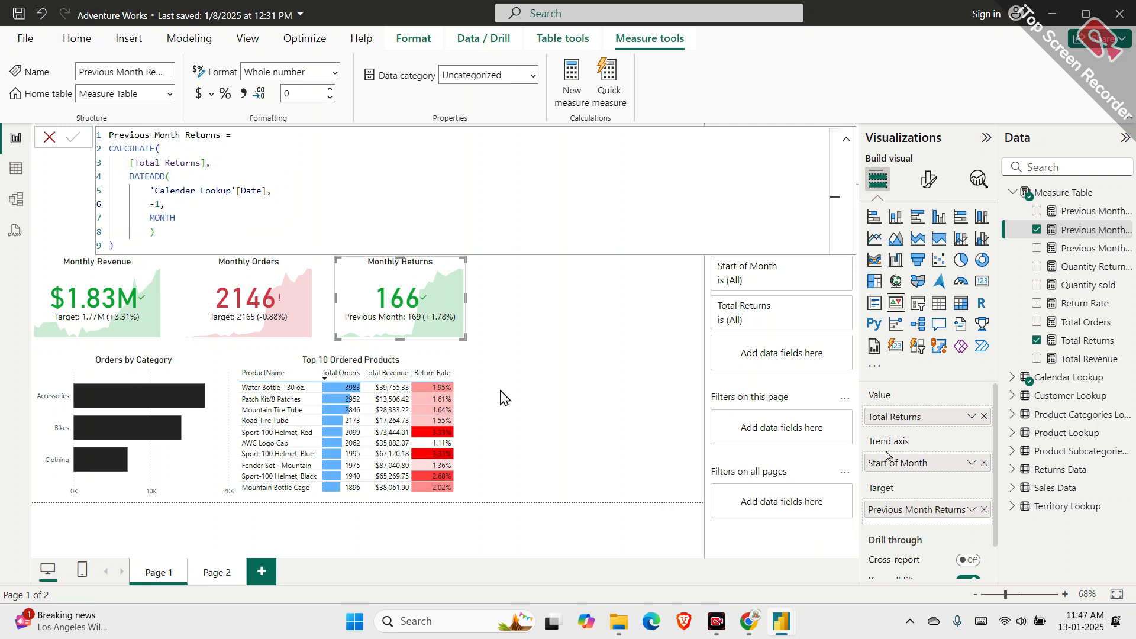
{"action": "left_click", "coordinate": [481, 376]}
Open the formatting settings of the Monthly Returns KPI and handwrite a red 10 and a circled 8 on the empty report area
{"action": "left_click", "coordinate": [439, 326]}
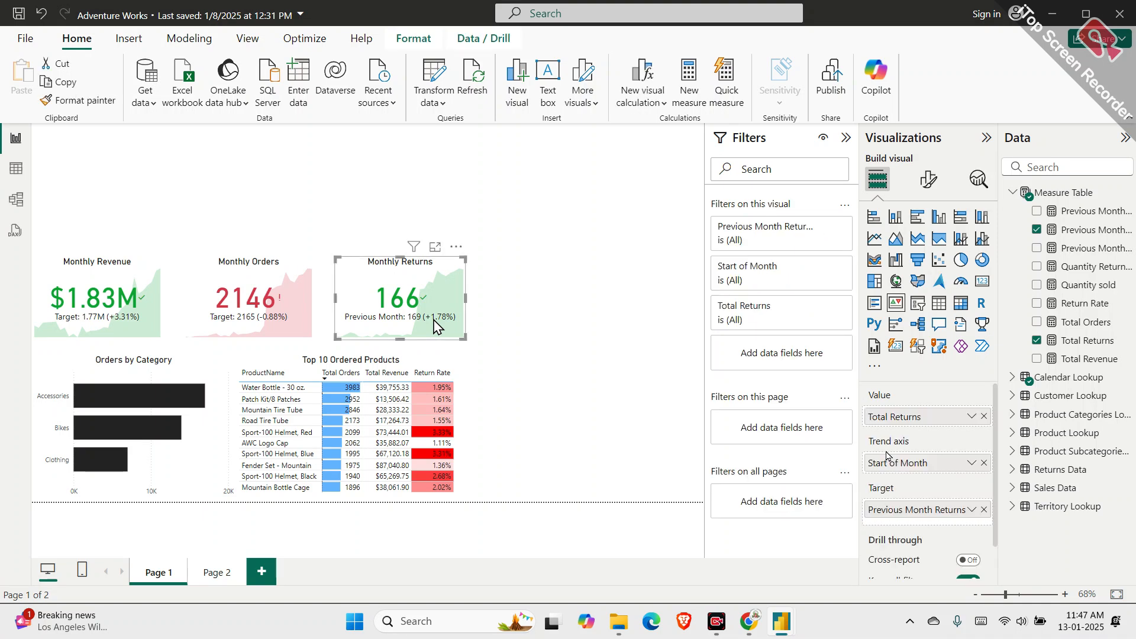
{"action": "left_click", "coordinate": [928, 179]}
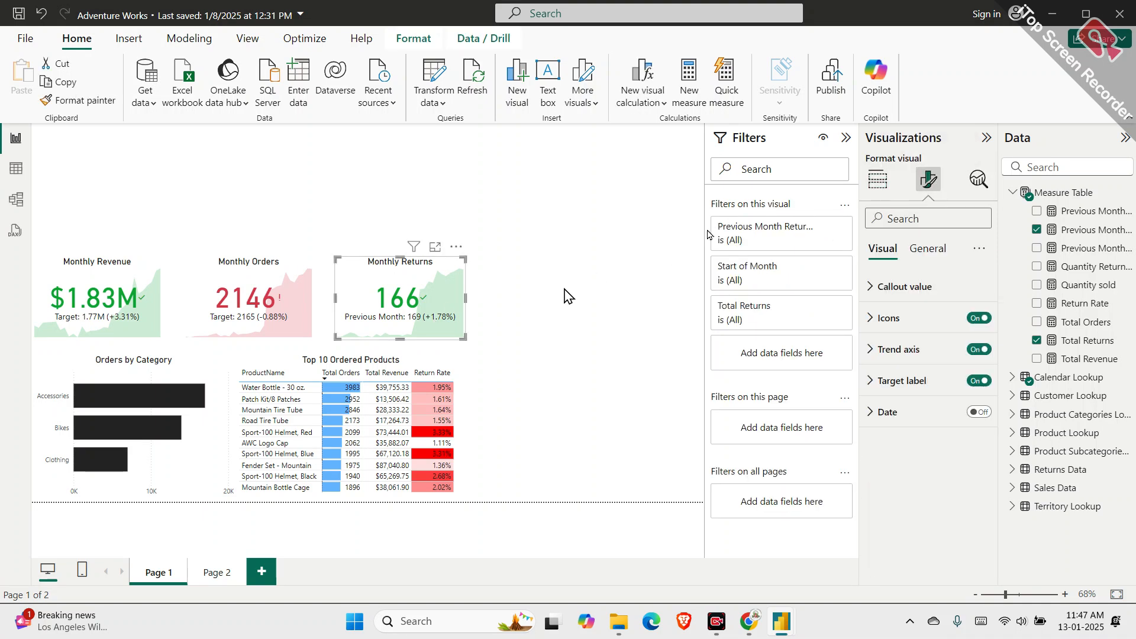
{"action": "left_click_drag", "start_coordinate": [620, 229], "coordinate": [625, 269]}
{"action": "left_click_drag", "start_coordinate": [651, 233], "coordinate": [654, 233]}
{"action": "mouse_move", "coordinate": [644, 297]}
{"action": "left_mouse_down"}
{"action": "mouse_move", "coordinate": [642, 326]}
{"action": "mouse_move", "coordinate": [662, 287]}
{"action": "mouse_move", "coordinate": [624, 296]}
{"action": "mouse_move", "coordinate": [667, 291]}
{"action": "left_mouse_up"}
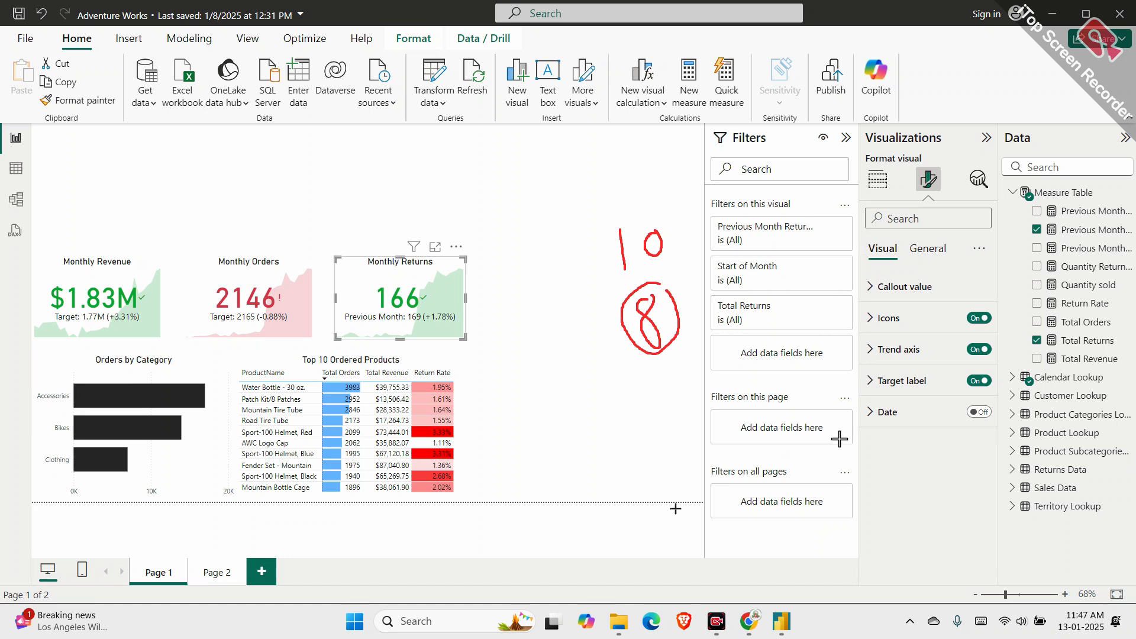
Reselect Decreasing is positive as the distance direction in the Monthly Returns KPI's distance to goal settings
{"action": "left_click", "coordinate": [896, 380]}
{"action": "scroll", "coordinate": [892, 427], "scroll_direction": "down", "scroll_amount": 3}
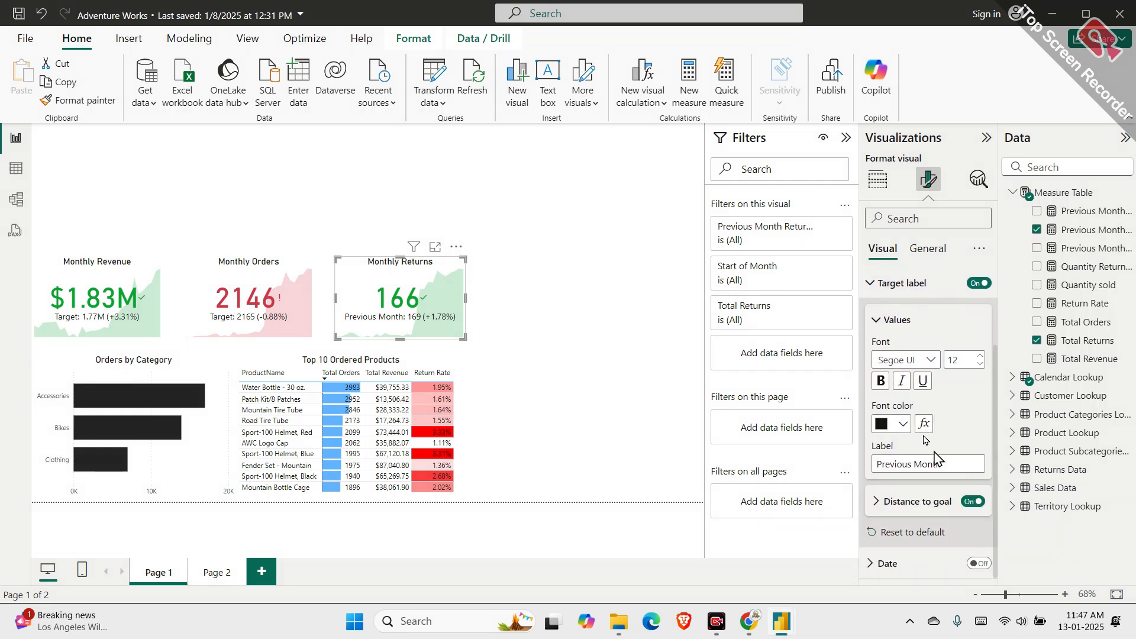
{"action": "left_click", "coordinate": [932, 502]}
{"action": "scroll", "coordinate": [932, 506], "scroll_direction": "down", "scroll_amount": 3}
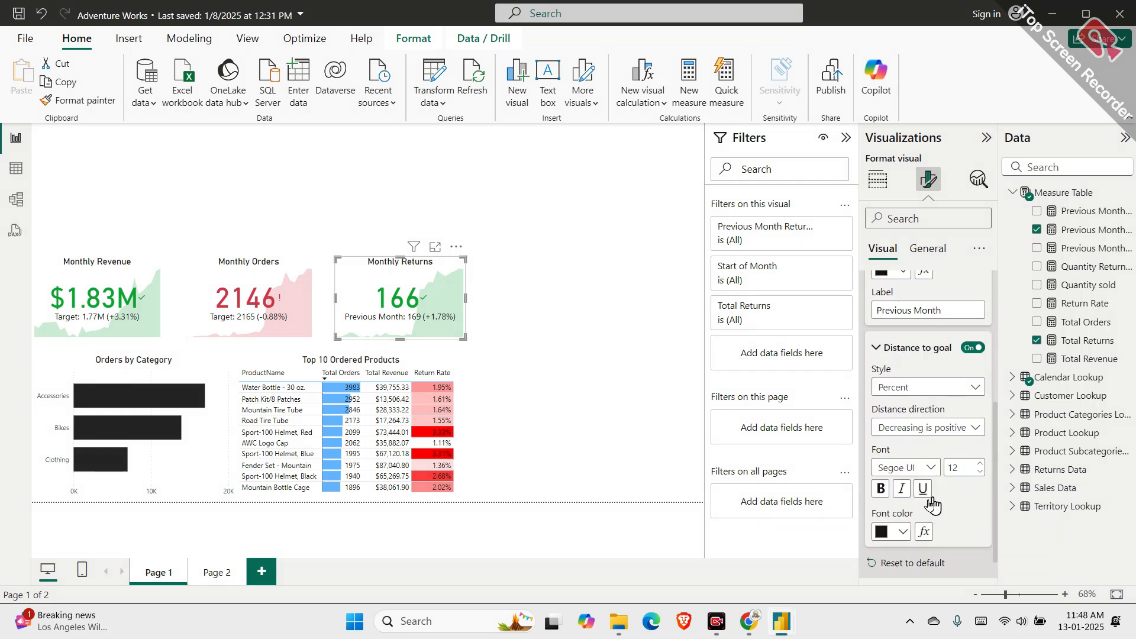
{"action": "left_click", "coordinate": [914, 431]}
{"action": "left_click", "coordinate": [915, 465]}
Draw a red arrow pointing toward the handwritten 8 and circle the Distance direction setting in red
{"action": "mouse_move", "coordinate": [491, 214]}
{"action": "left_mouse_down"}
{"action": "mouse_move", "coordinate": [502, 239]}
{"action": "mouse_move", "coordinate": [553, 279]}
{"action": "mouse_move", "coordinate": [548, 256]}
{"action": "mouse_move", "coordinate": [575, 286]}
{"action": "mouse_move", "coordinate": [546, 300]}
{"action": "left_mouse_up"}
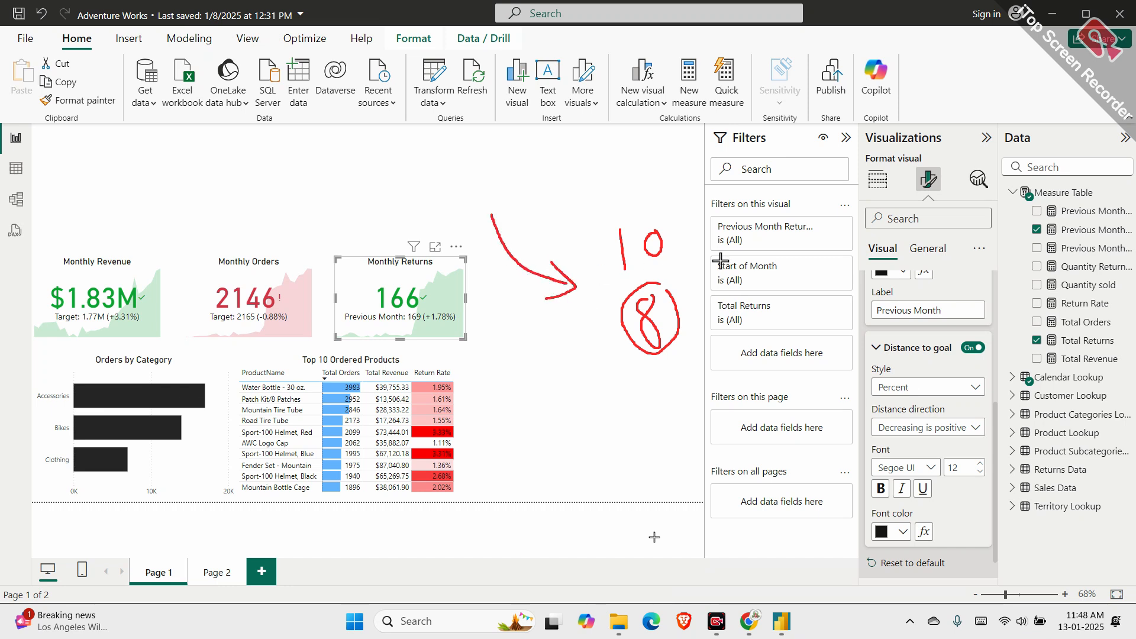
{"action": "mouse_move", "coordinate": [949, 389]}
{"action": "left_mouse_down"}
{"action": "mouse_move", "coordinate": [884, 395]}
{"action": "mouse_move", "coordinate": [863, 444]}
{"action": "mouse_move", "coordinate": [959, 444]}
{"action": "mouse_move", "coordinate": [999, 418]}
{"action": "mouse_move", "coordinate": [945, 393]}
{"action": "left_mouse_up"}
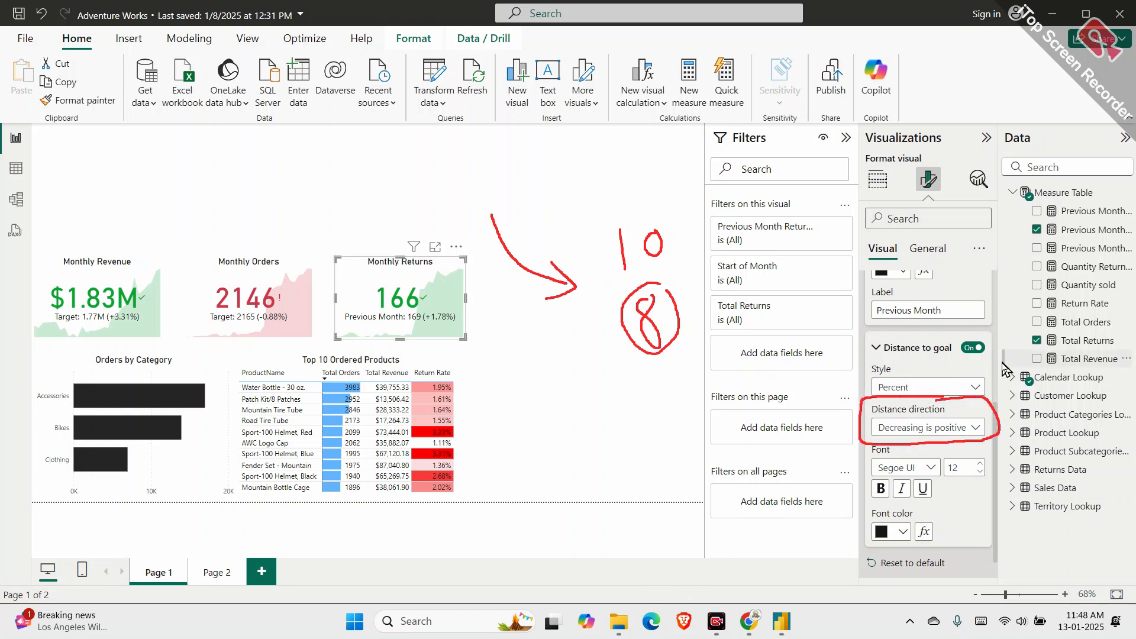
{"action": "scroll", "coordinate": [905, 311], "scroll_direction": "up", "scroll_amount": 3}
{"action": "scroll", "coordinate": [920, 414], "scroll_direction": "down", "scroll_amount": 1}
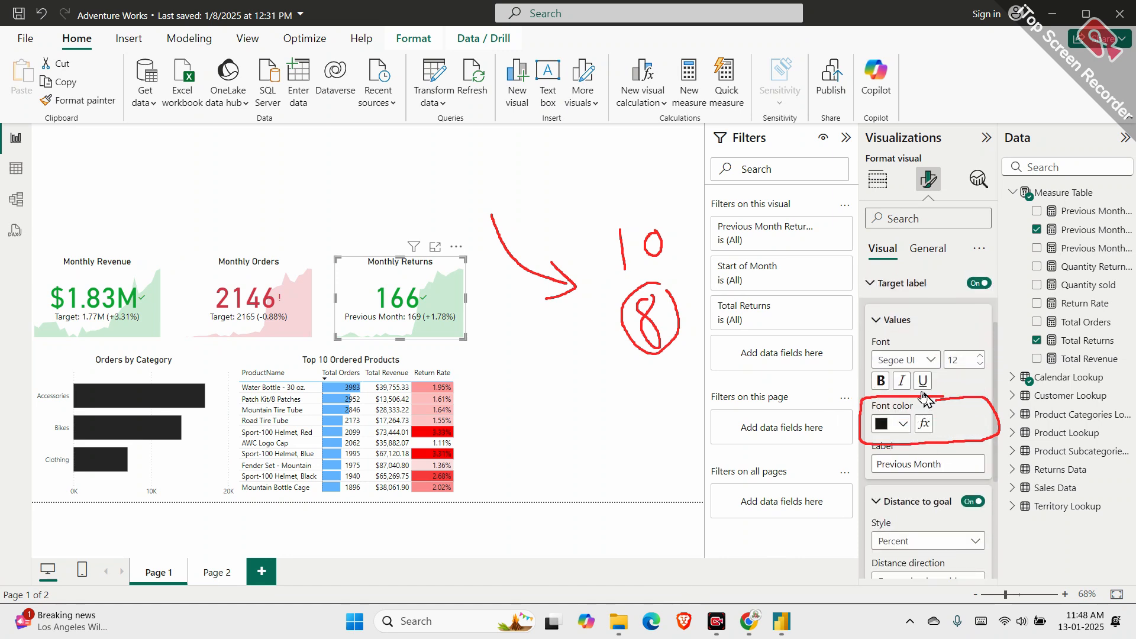
Reselect Low is good as the direction in the Monthly Returns KPI's trend axis settings
{"action": "scroll", "coordinate": [946, 389], "scroll_direction": "down", "scroll_amount": 2}
{"action": "scroll", "coordinate": [944, 387], "scroll_direction": "up", "scroll_amount": 4}
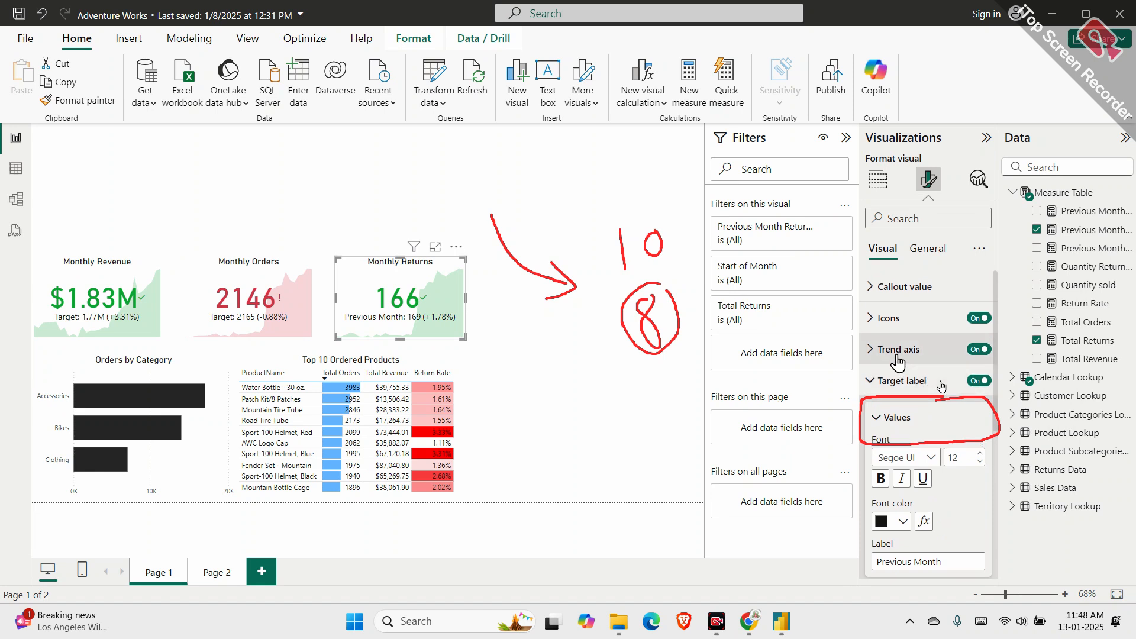
{"action": "left_click", "coordinate": [898, 349]}
{"action": "scroll", "coordinate": [923, 343], "scroll_direction": "down", "scroll_amount": 3}
{"action": "scroll", "coordinate": [928, 334], "scroll_direction": "up", "scroll_amount": 1}
{"action": "left_click", "coordinate": [927, 334]}
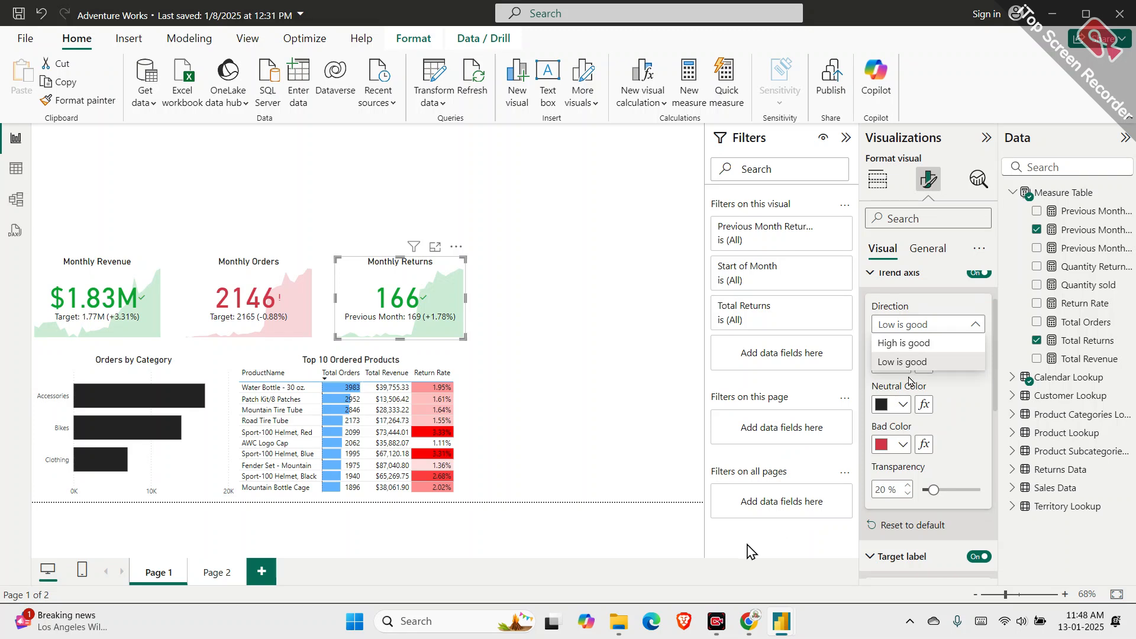
{"action": "left_click", "coordinate": [954, 366]}
Restore the earlier red annotations, draw a downward arrow beside the Monthly Returns KPI and circle the KPI
{"action": "key", "text": "ctrl+y"}
{"action": "key", "text": "ctrl+y"}
{"action": "key", "text": "ctrl+y"}
{"action": "key", "text": "ctrl+y"}
{"action": "key", "text": "ctrl+y"}
{"action": "key", "text": "ctrl+y"}
{"action": "key", "text": "ctrl+y"}
{"action": "key", "text": "ctrl+y"}
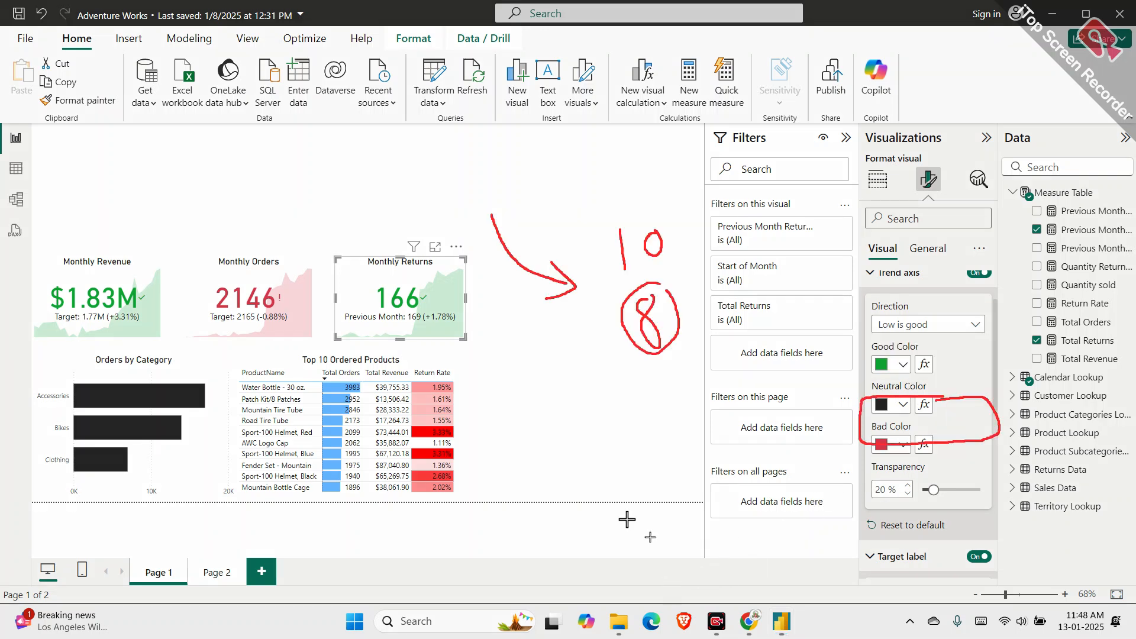
{"action": "left_click_drag", "start_coordinate": [502, 315], "coordinate": [525, 306]}
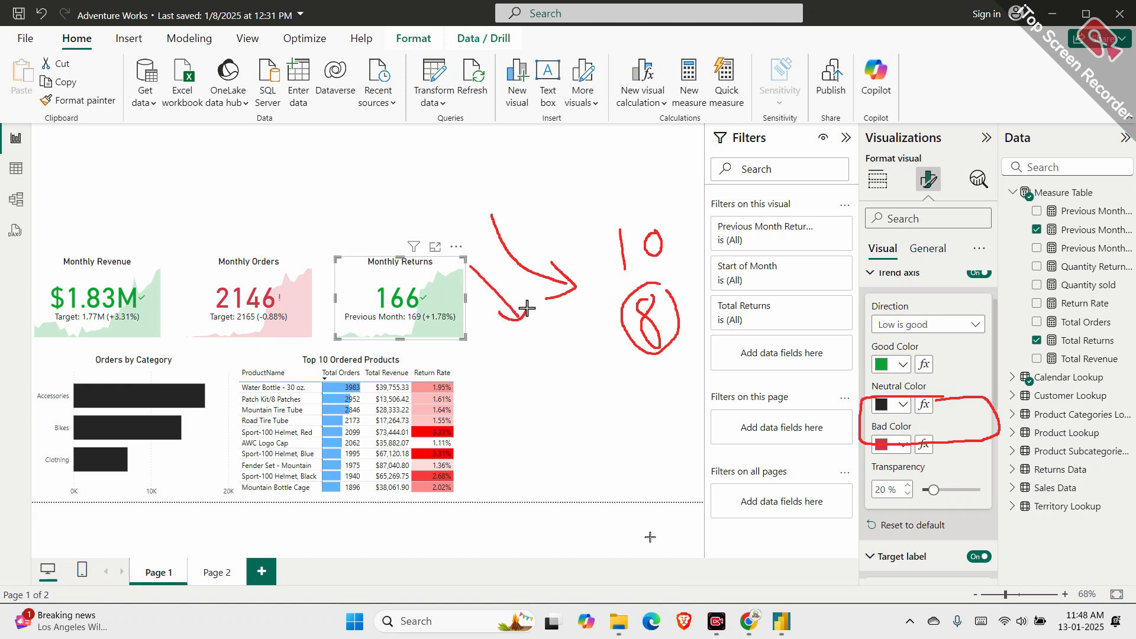
{"action": "mouse_move", "coordinate": [433, 248]}
{"action": "left_mouse_down"}
{"action": "mouse_move", "coordinate": [332, 324]}
{"action": "mouse_move", "coordinate": [444, 328]}
{"action": "mouse_move", "coordinate": [431, 239]}
{"action": "left_mouse_up"}
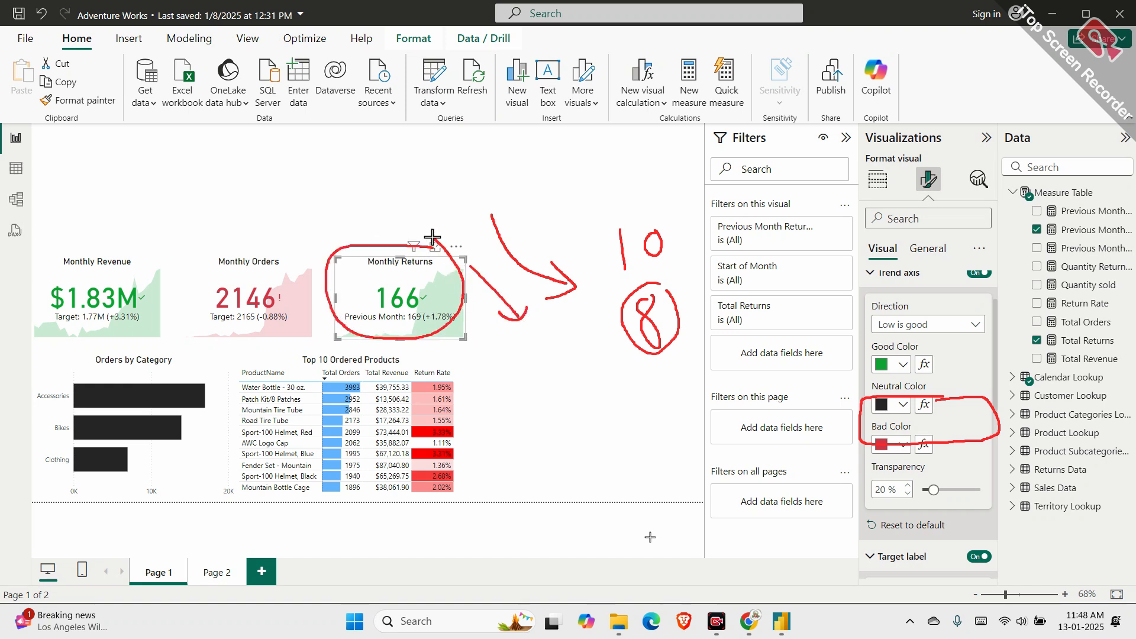
Circle the trend axis Good Color and Bad Color settings in red, and clear all screen annotations
{"action": "mouse_move", "coordinate": [928, 336]}
{"action": "left_mouse_down"}
{"action": "mouse_move", "coordinate": [858, 342]}
{"action": "mouse_move", "coordinate": [863, 380]}
{"action": "mouse_move", "coordinate": [934, 378]}
{"action": "mouse_move", "coordinate": [945, 342]}
{"action": "mouse_move", "coordinate": [934, 337]}
{"action": "left_mouse_up"}
{"action": "mouse_move", "coordinate": [957, 424]}
{"action": "left_mouse_down"}
{"action": "mouse_move", "coordinate": [894, 421]}
{"action": "mouse_move", "coordinate": [875, 470]}
{"action": "mouse_move", "coordinate": [959, 438]}
{"action": "mouse_move", "coordinate": [957, 421]}
{"action": "left_mouse_up"}
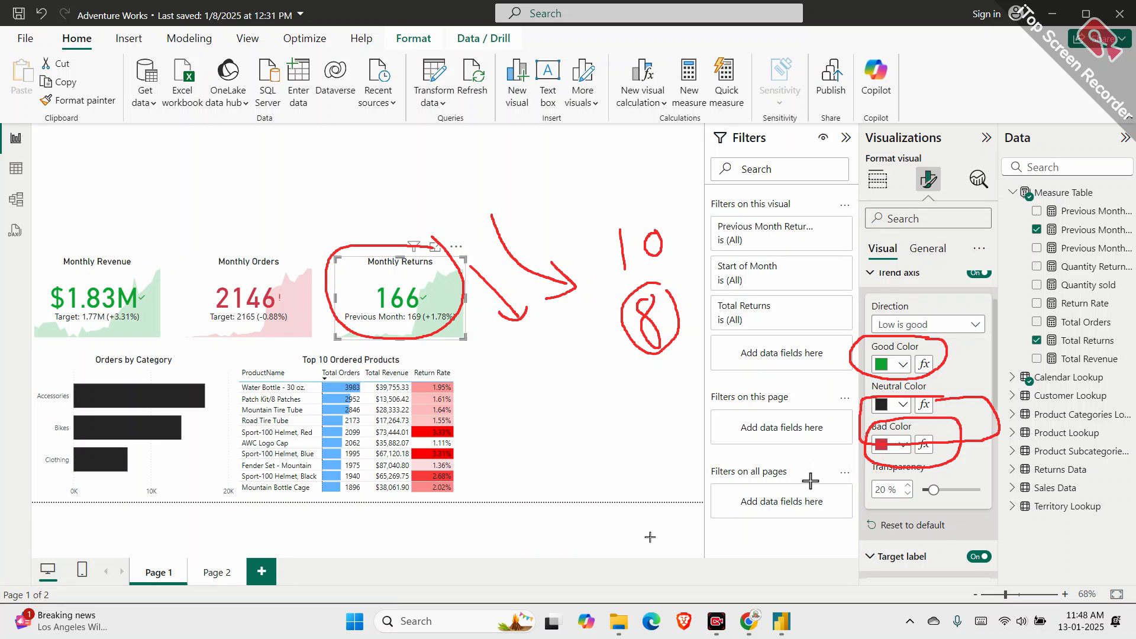
{"action": "key", "text": "Escape"}
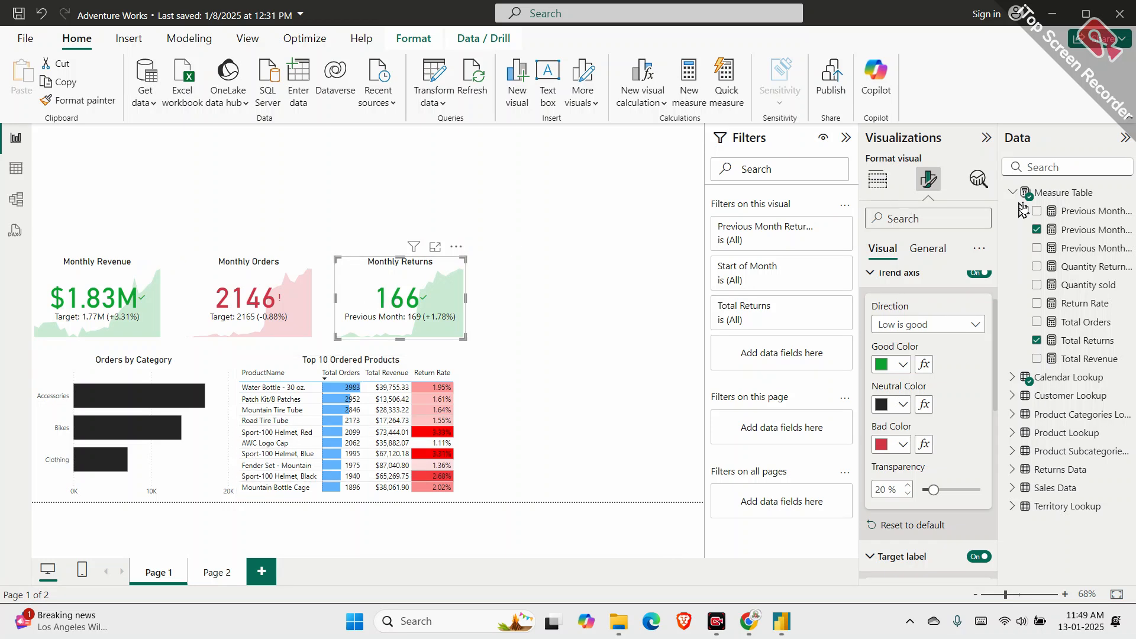
Try the Percentage format on the Total Returns measure and set it back to Whole number
{"action": "left_click", "coordinate": [1069, 348]}
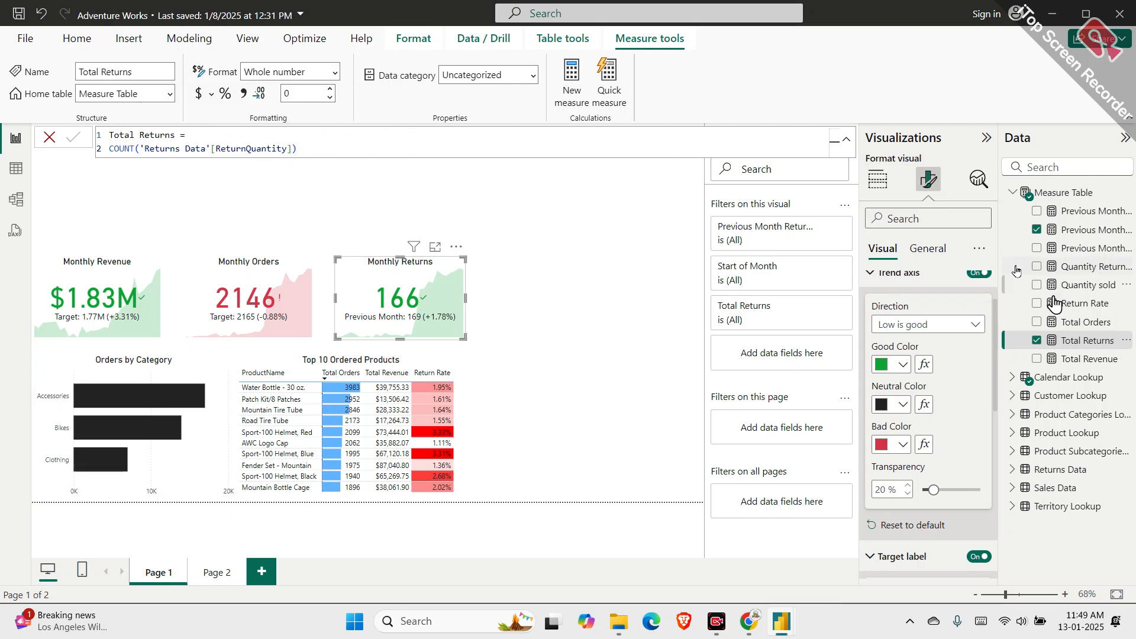
{"action": "left_click", "coordinate": [334, 74]}
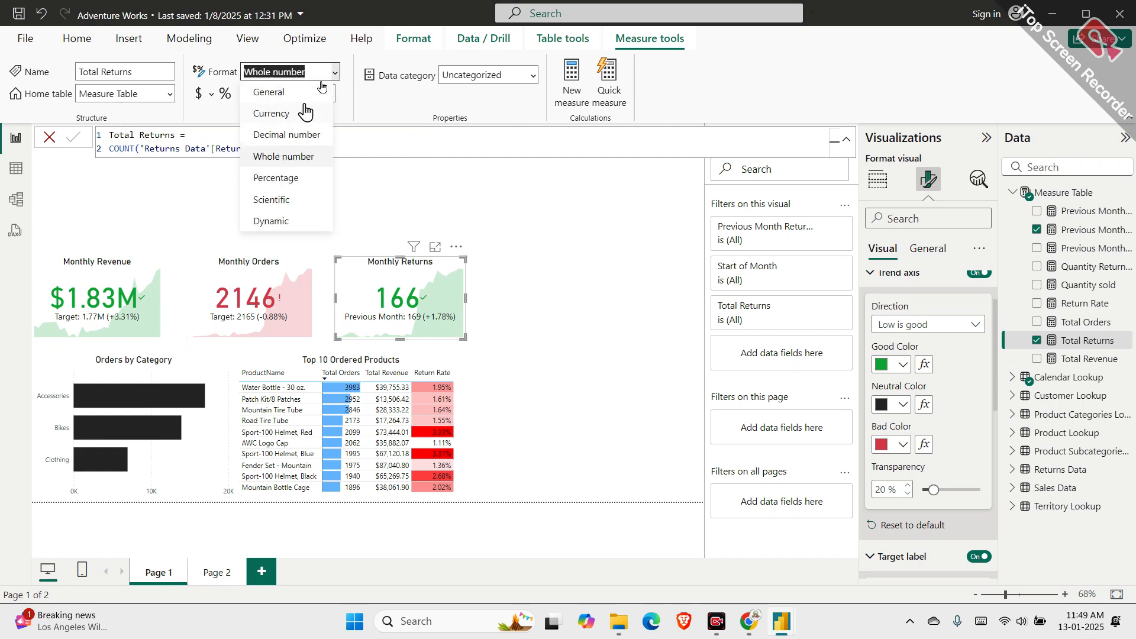
{"action": "left_click", "coordinate": [294, 179]}
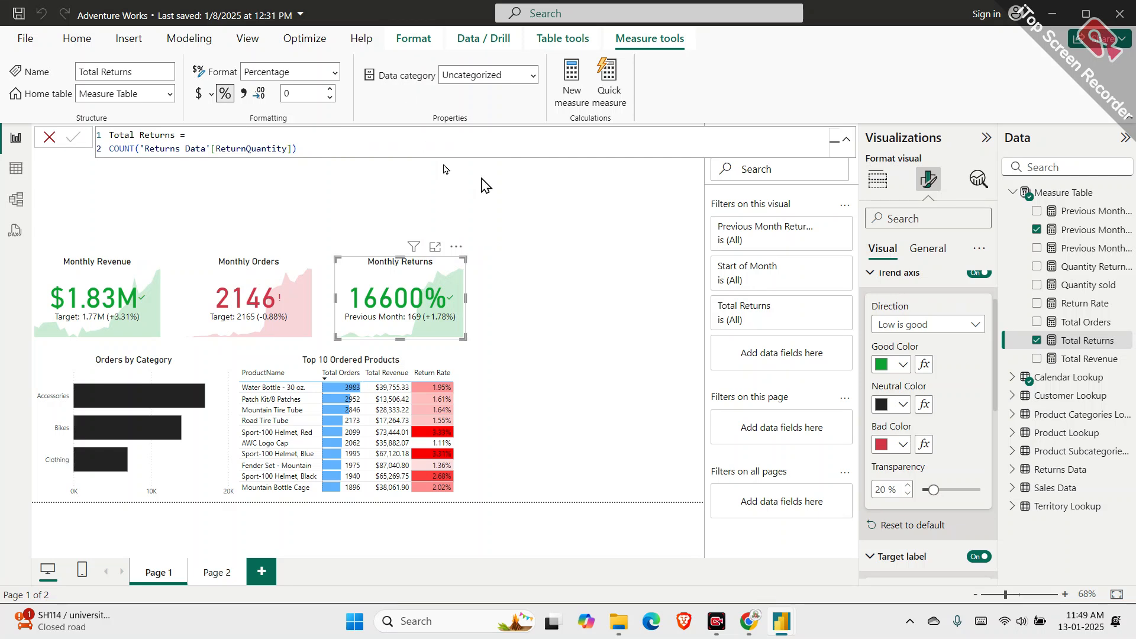
{"action": "left_click", "coordinate": [328, 71]}
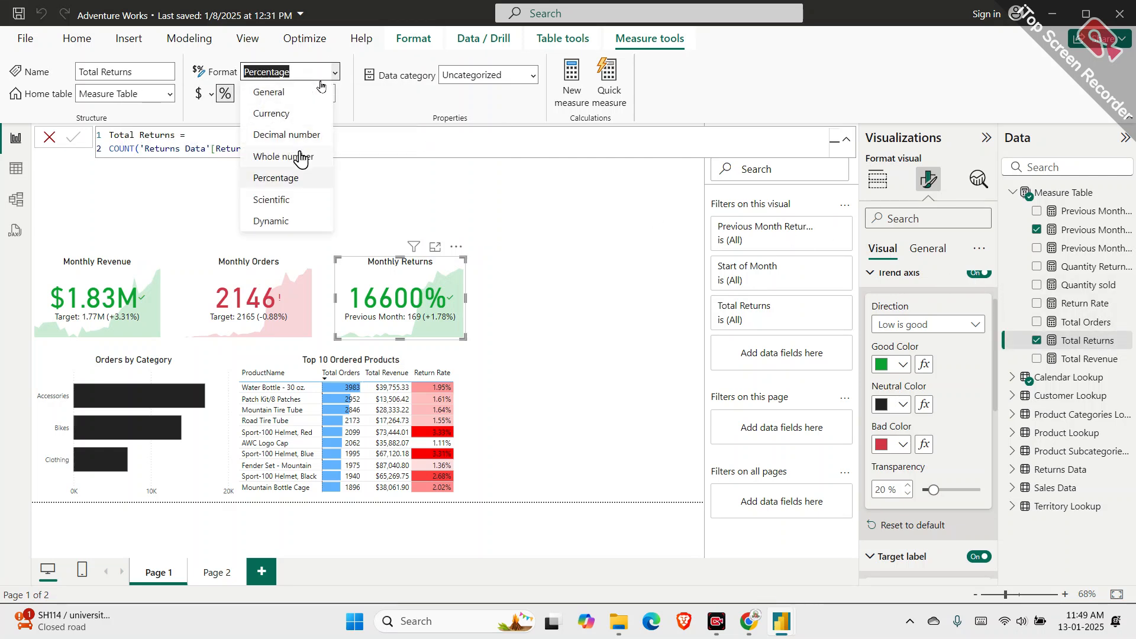
{"action": "key", "text": "Escape"}
{"action": "left_click", "coordinate": [301, 155]}
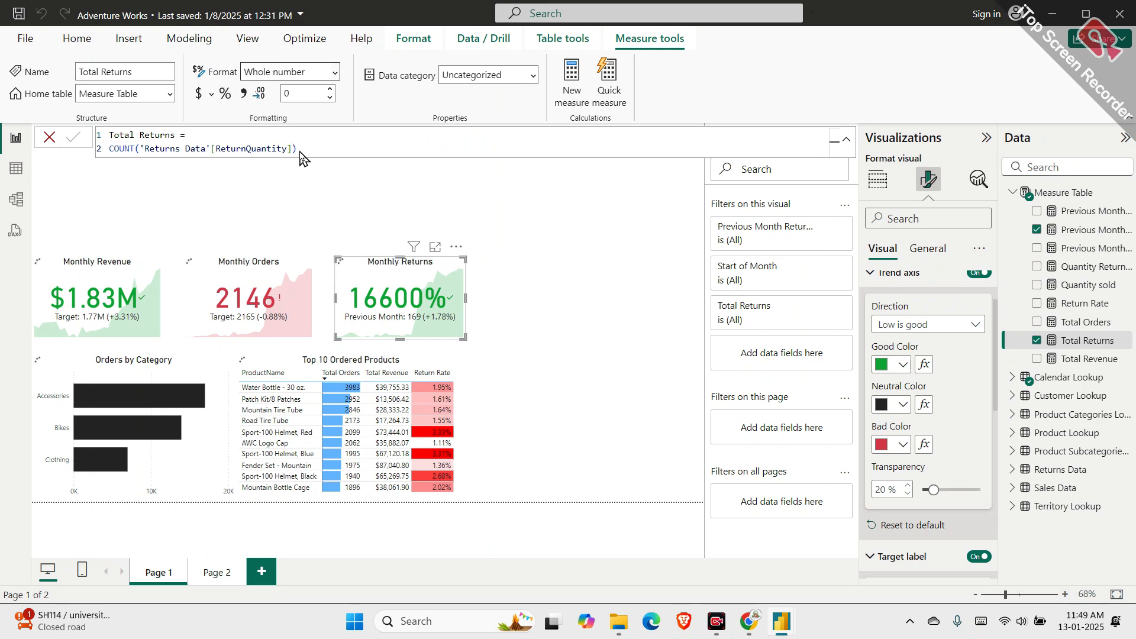
Deselect the Monthly Returns KPI and highlight the full DAX formula of the Total Returns measure
{"action": "left_click", "coordinate": [130, 178]}
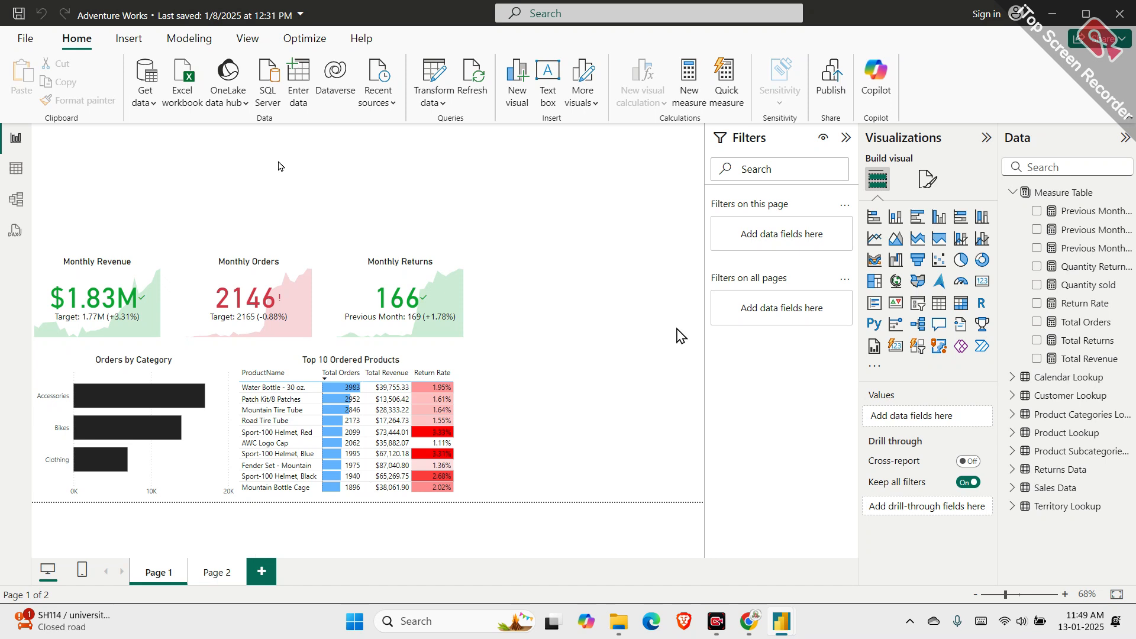
{"action": "left_click", "coordinate": [1093, 346]}
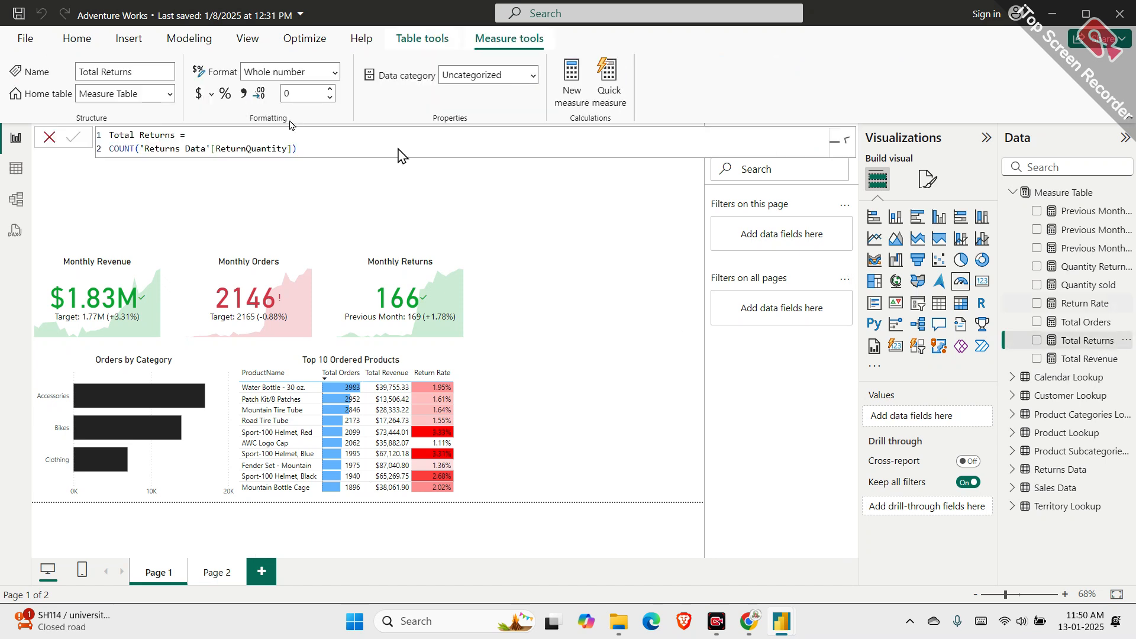
{"action": "left_click_drag", "start_coordinate": [329, 150], "coordinate": [100, 132]}
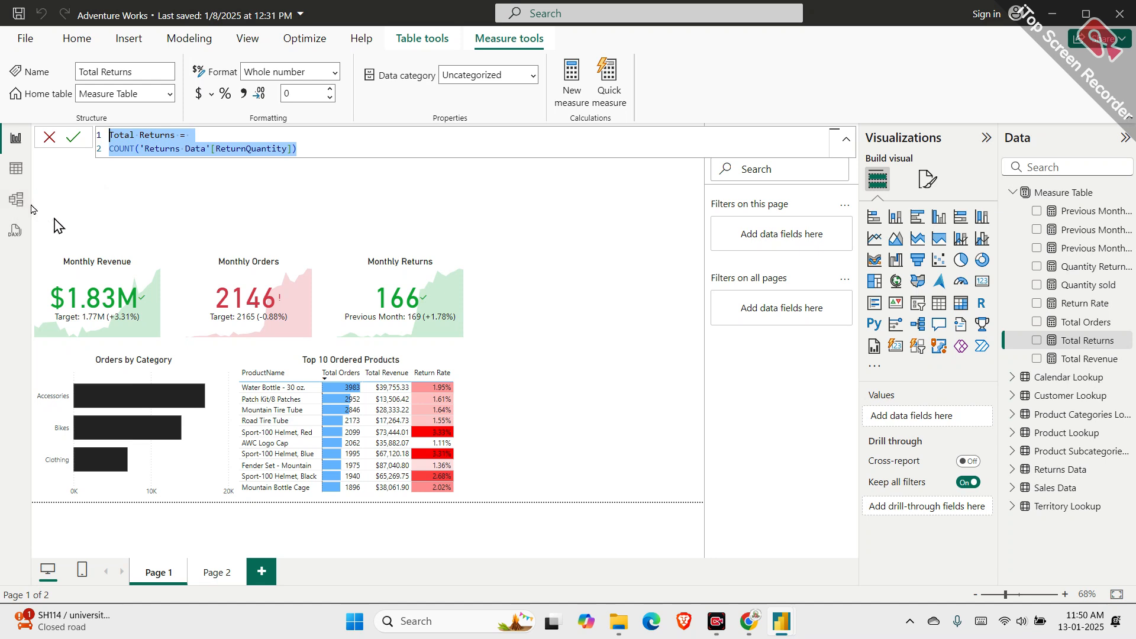
Add an empty donut chart to Page 2 and move it a little down the page
{"action": "left_click", "coordinate": [217, 575]}
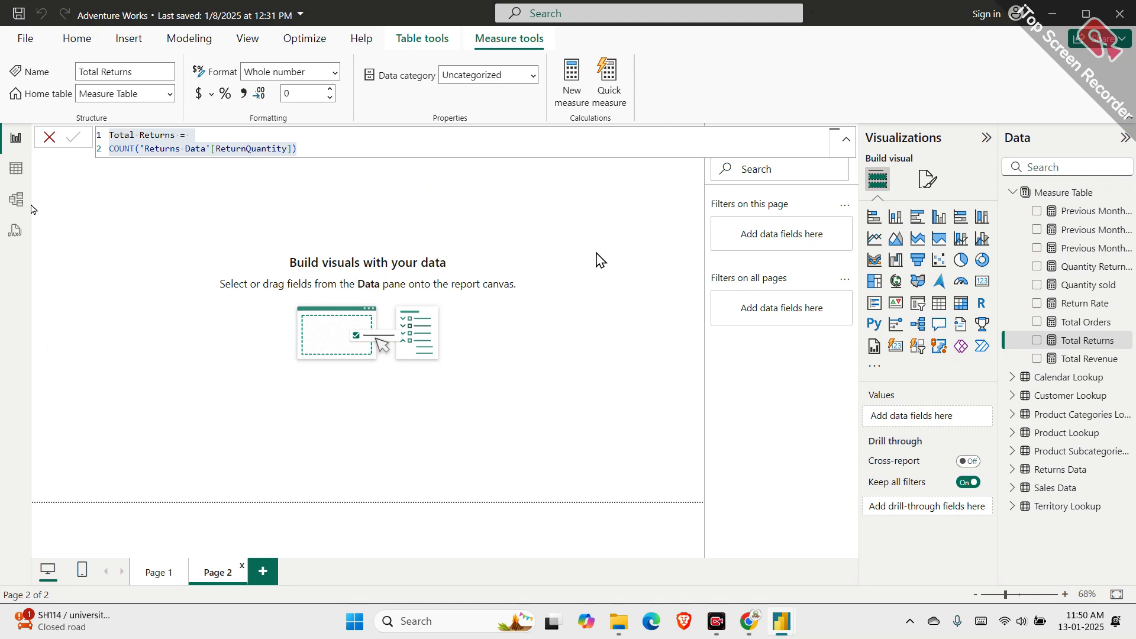
{"action": "left_click", "coordinate": [173, 307]}
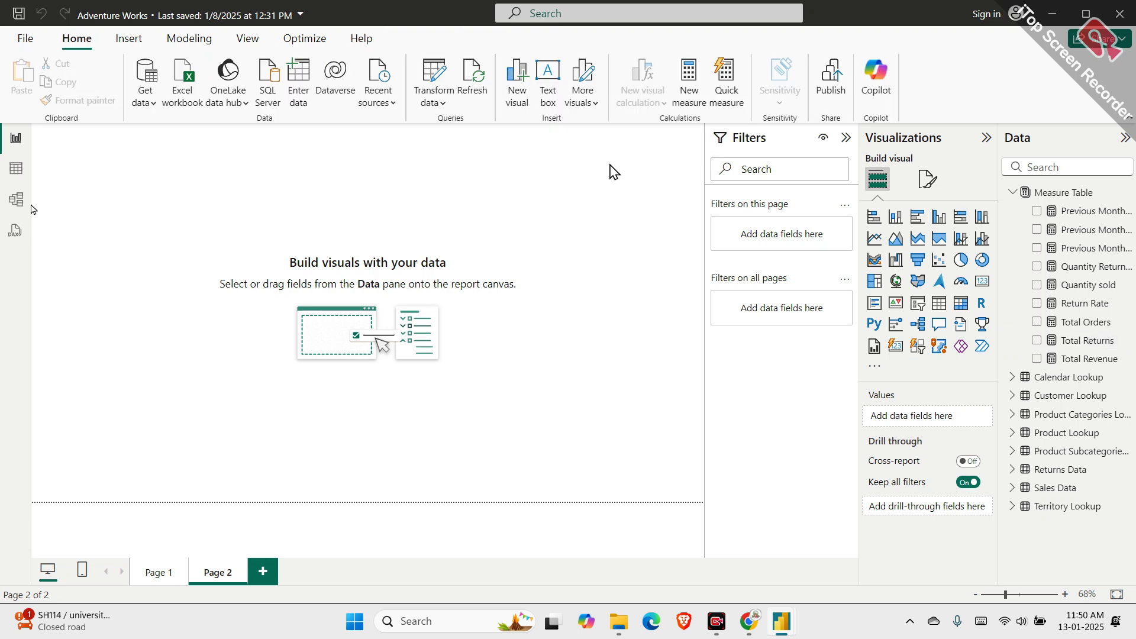
{"action": "left_click", "coordinate": [980, 263]}
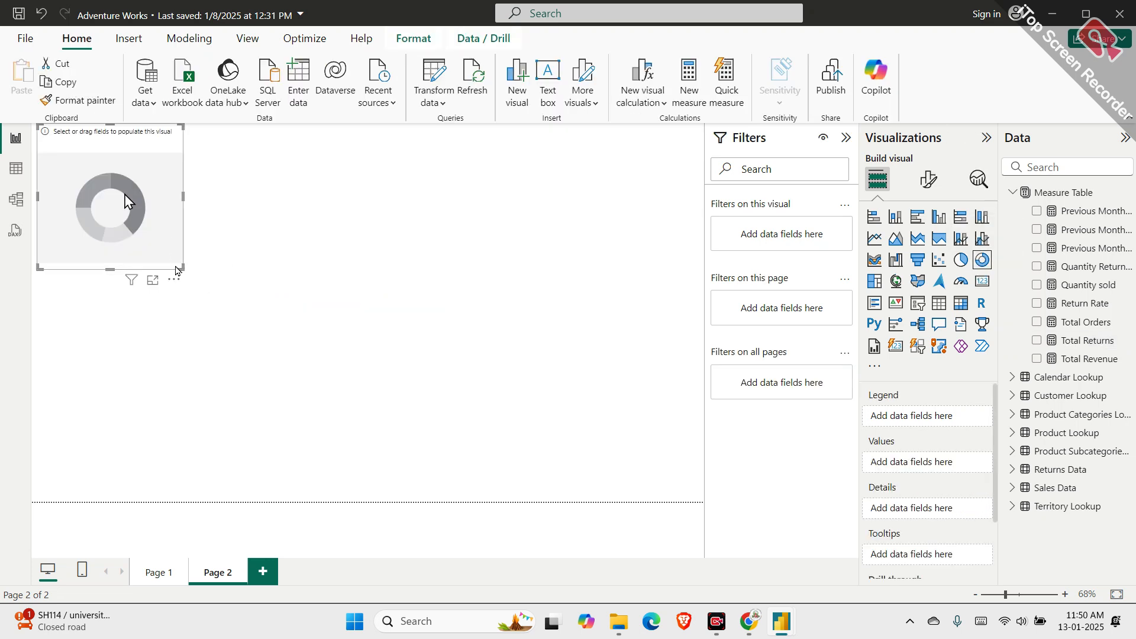
{"action": "left_click_drag", "start_coordinate": [90, 174], "coordinate": [94, 240]}
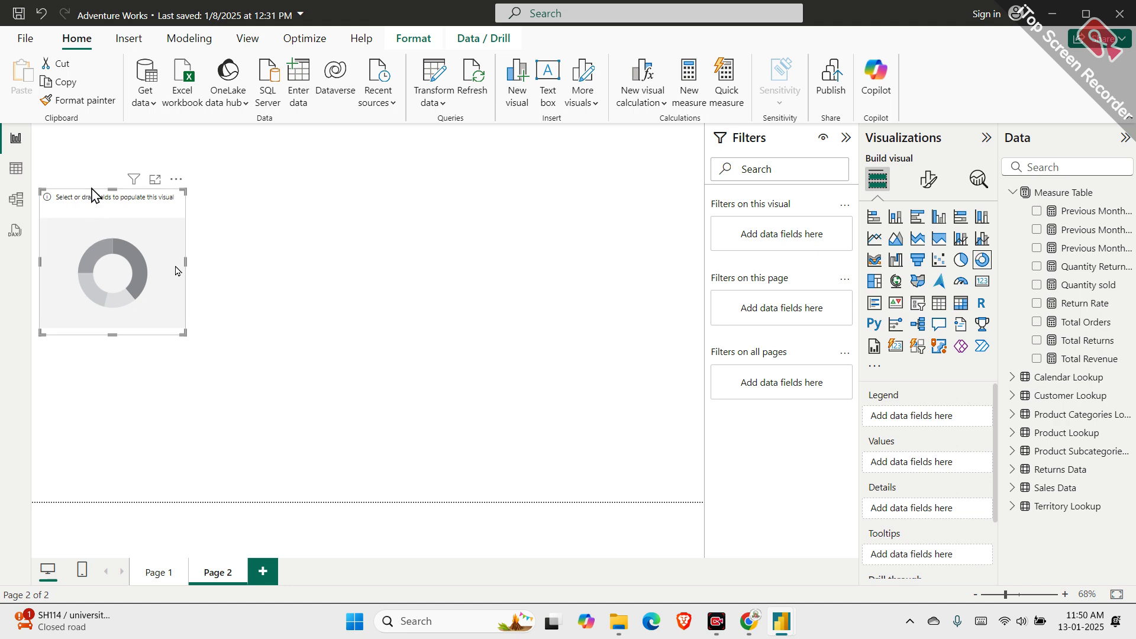
Switch to the report named first, look through its Customer Lookup fields and select the AnnualIncome column
{"action": "mouse_move", "coordinate": [782, 620]}
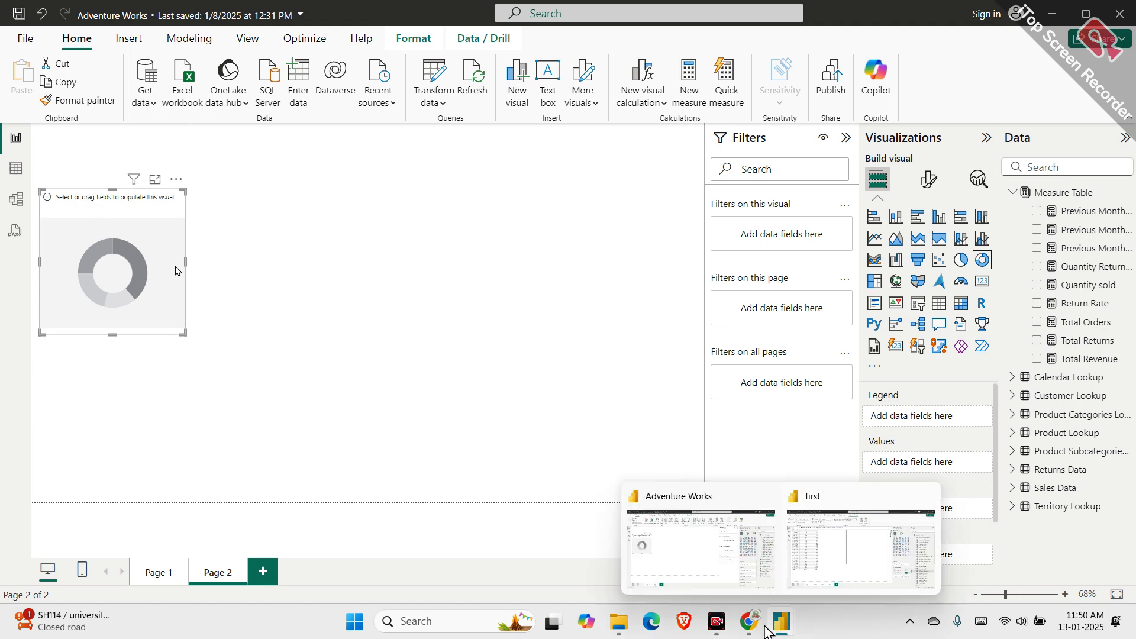
{"action": "left_click", "coordinate": [860, 553]}
{"action": "scroll", "coordinate": [987, 455], "scroll_direction": "down", "scroll_amount": 10}
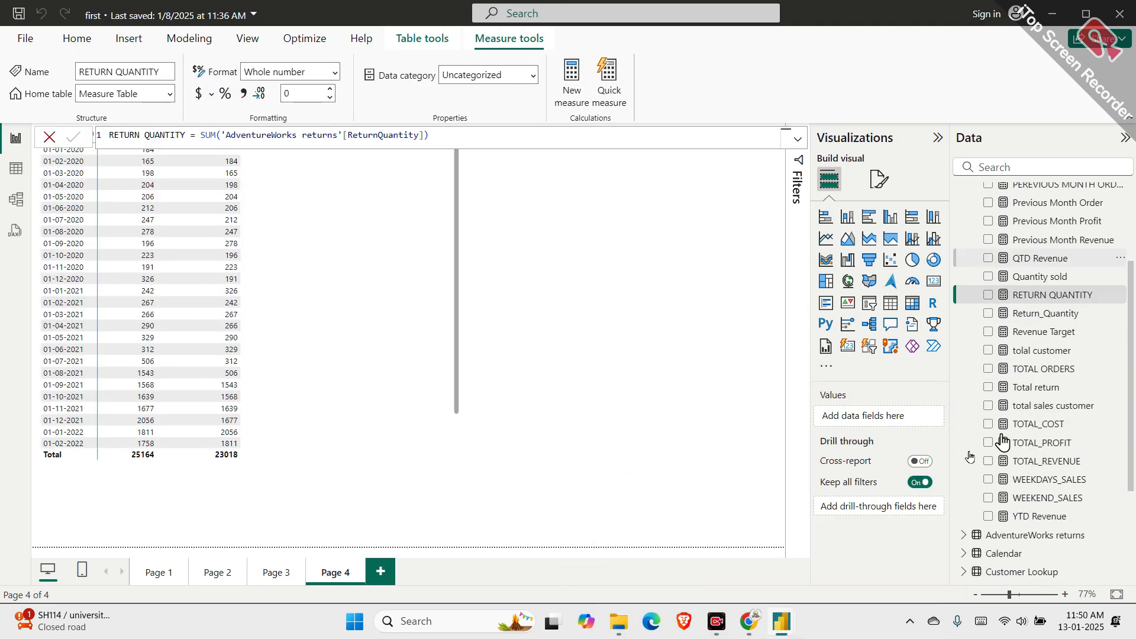
{"action": "left_click", "coordinate": [984, 465]}
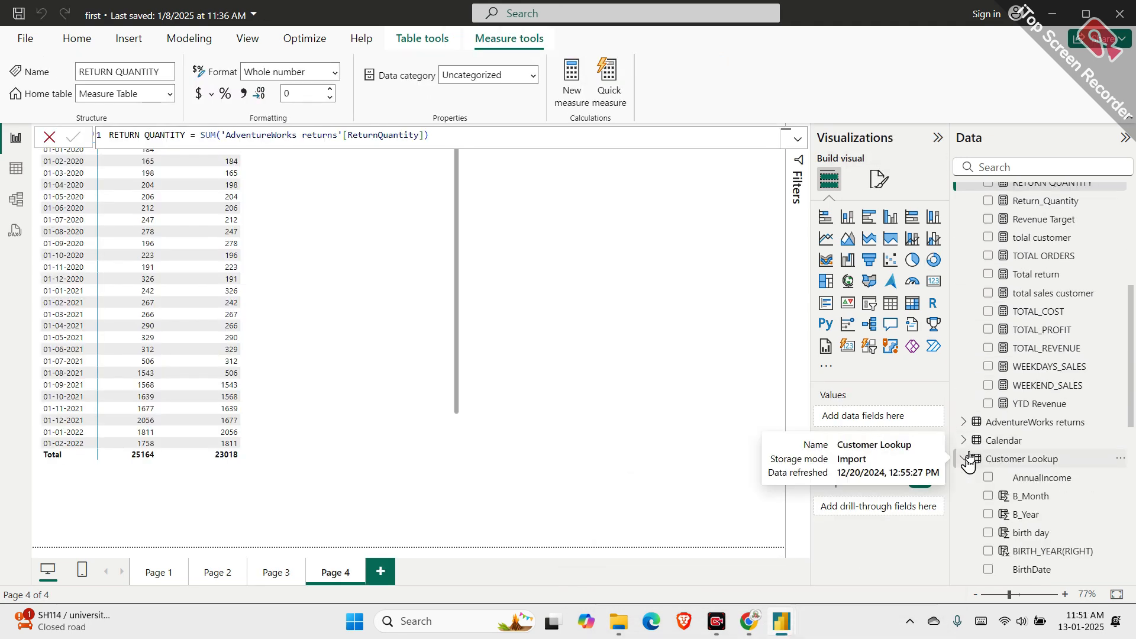
{"action": "scroll", "coordinate": [994, 432], "scroll_direction": "down", "scroll_amount": 3}
{"action": "scroll", "coordinate": [1008, 398], "scroll_direction": "down", "scroll_amount": 4}
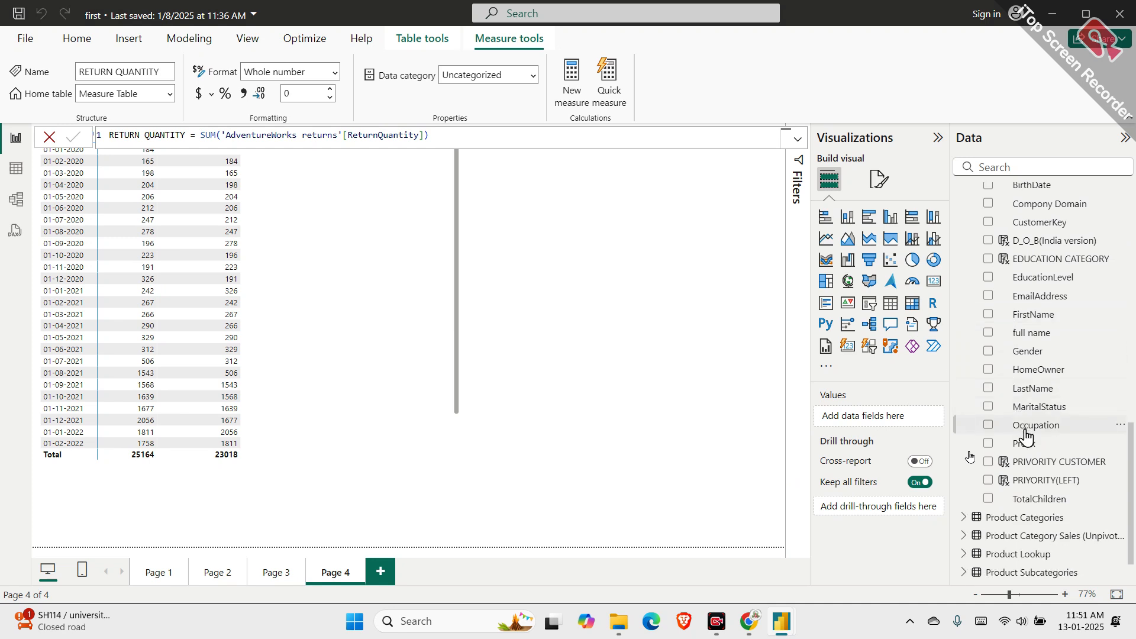
{"action": "scroll", "coordinate": [1025, 436], "scroll_direction": "down", "scroll_amount": 1}
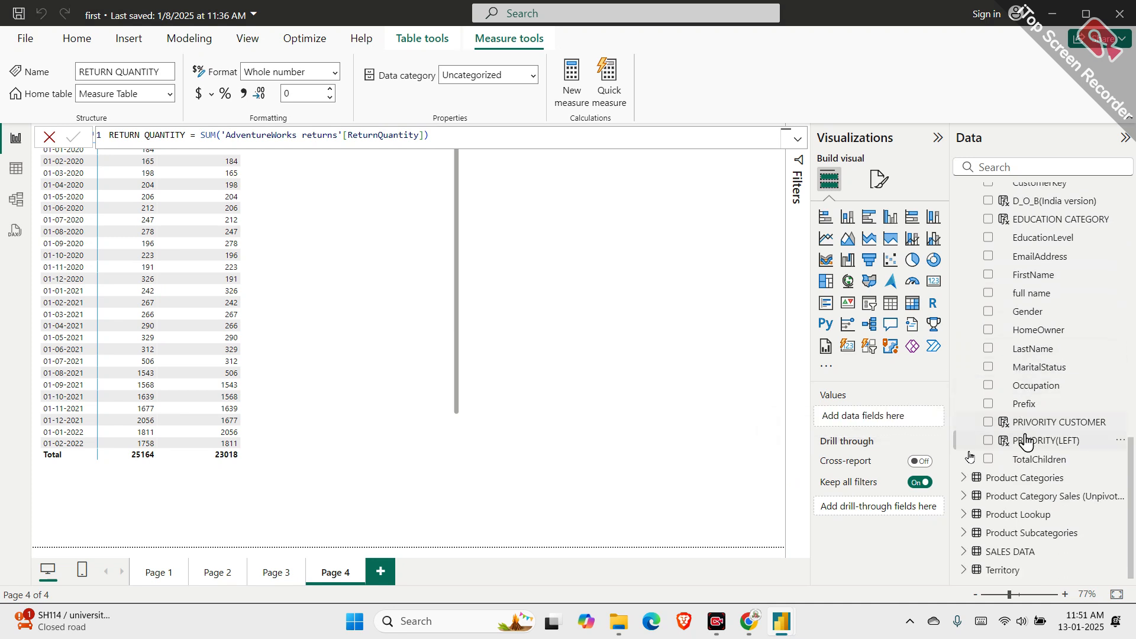
{"action": "scroll", "coordinate": [1025, 437], "scroll_direction": "up", "scroll_amount": 3}
{"action": "scroll", "coordinate": [1025, 440], "scroll_direction": "down", "scroll_amount": 3}
{"action": "scroll", "coordinate": [1025, 440], "scroll_direction": "up", "scroll_amount": 4}
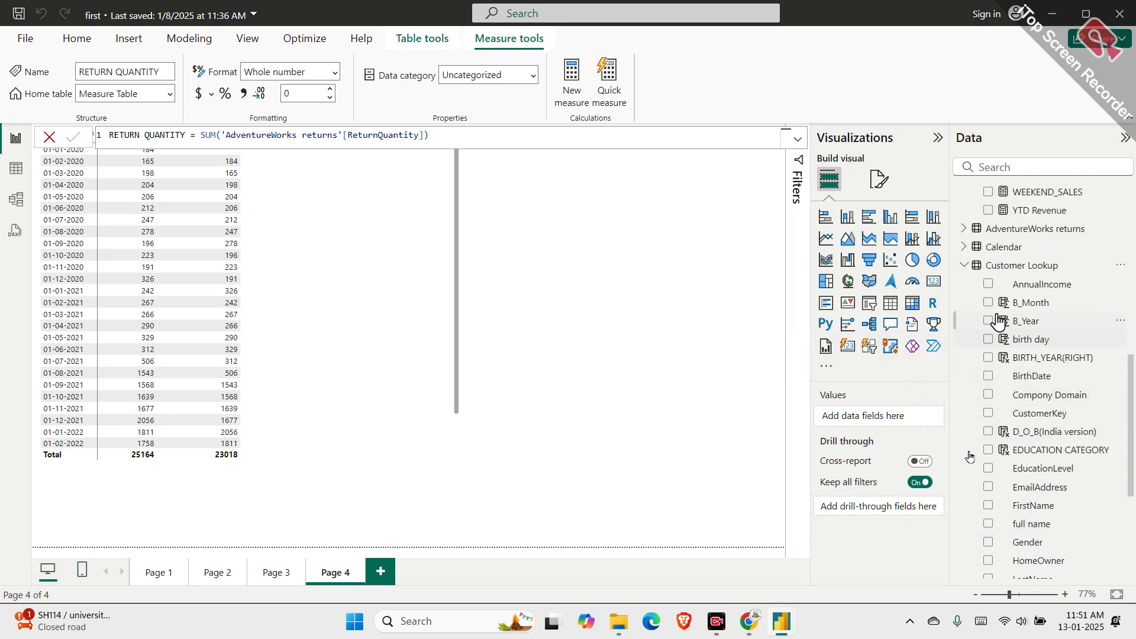
{"action": "left_click", "coordinate": [1018, 296]}
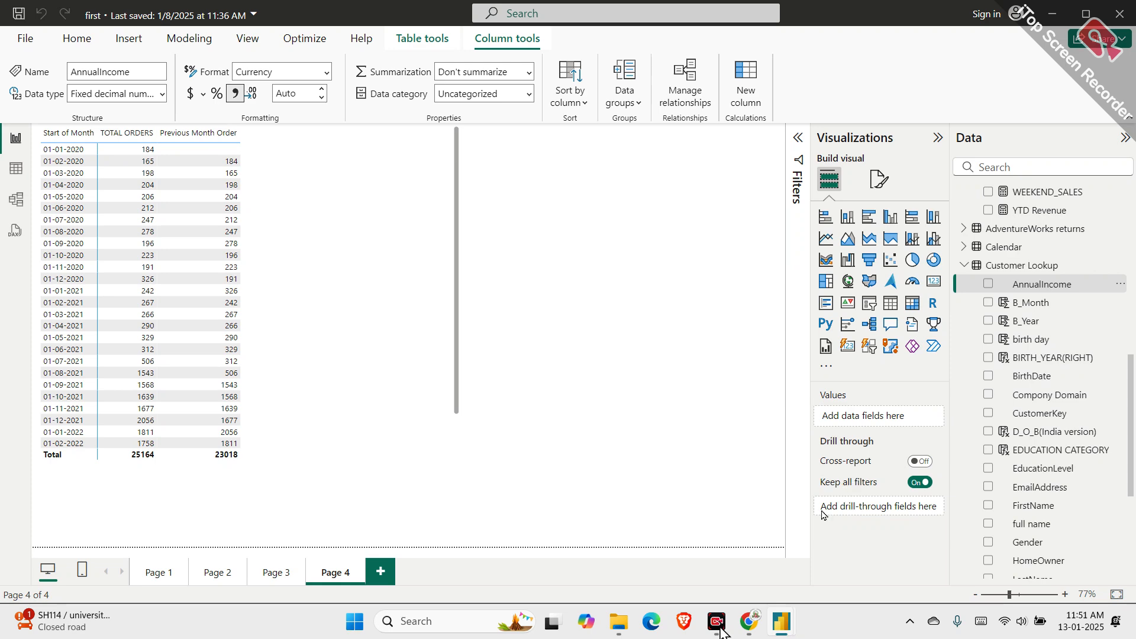
Return to the Adventure Works report and examine the Calendar Lookup and Customer Lookup table data, including the AnnualIncome column
{"action": "mouse_move", "coordinate": [781, 621]}
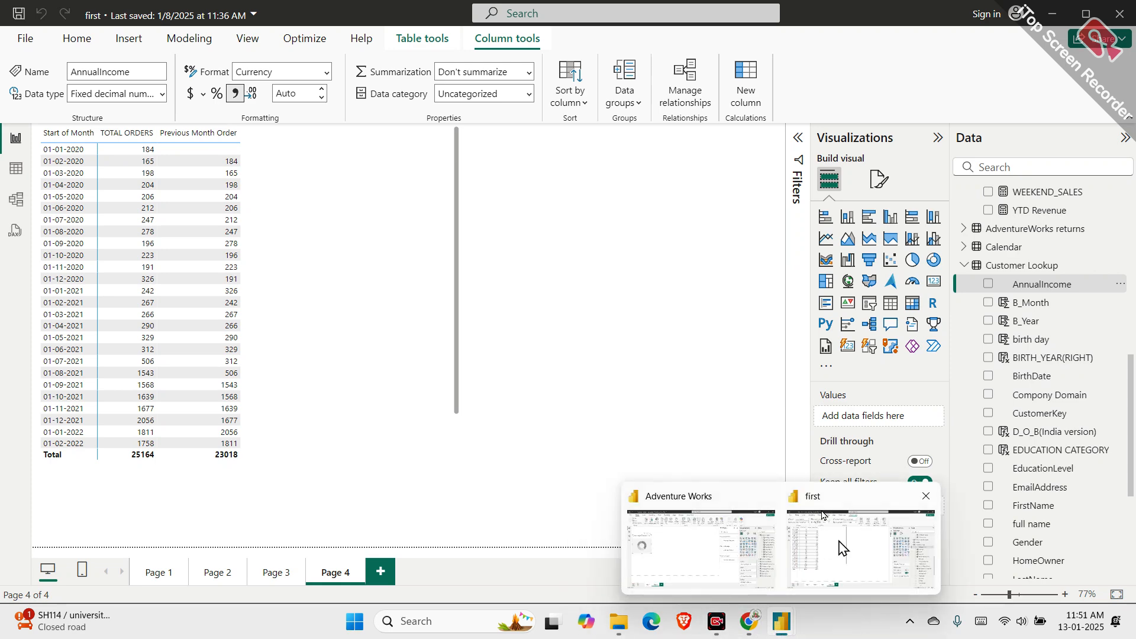
{"action": "left_click", "coordinate": [686, 562]}
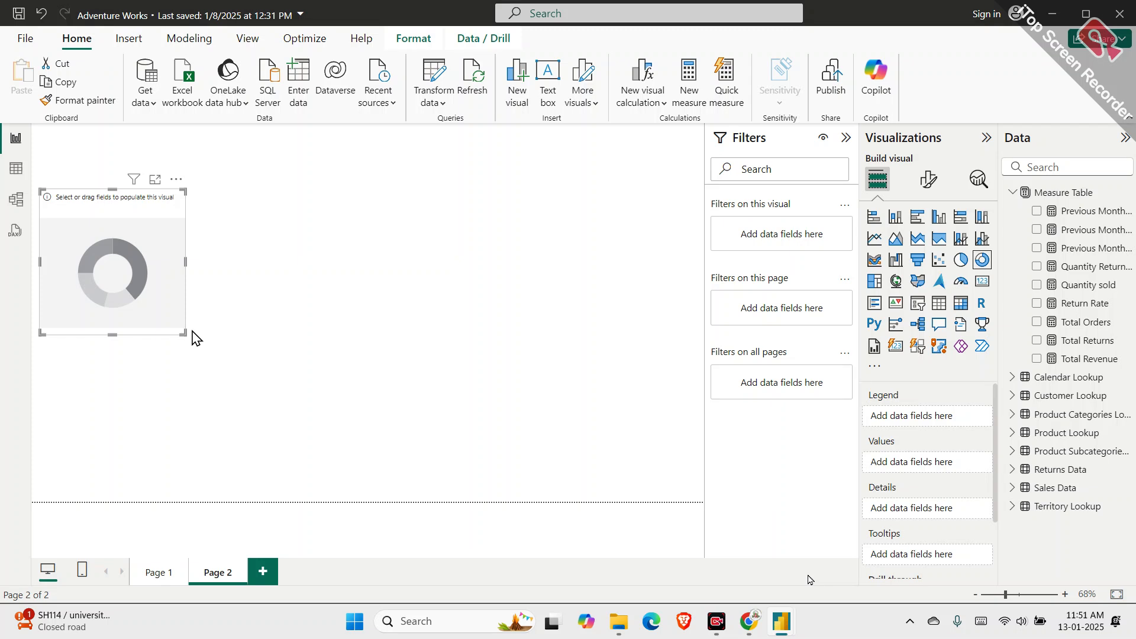
{"action": "left_click", "coordinate": [9, 179]}
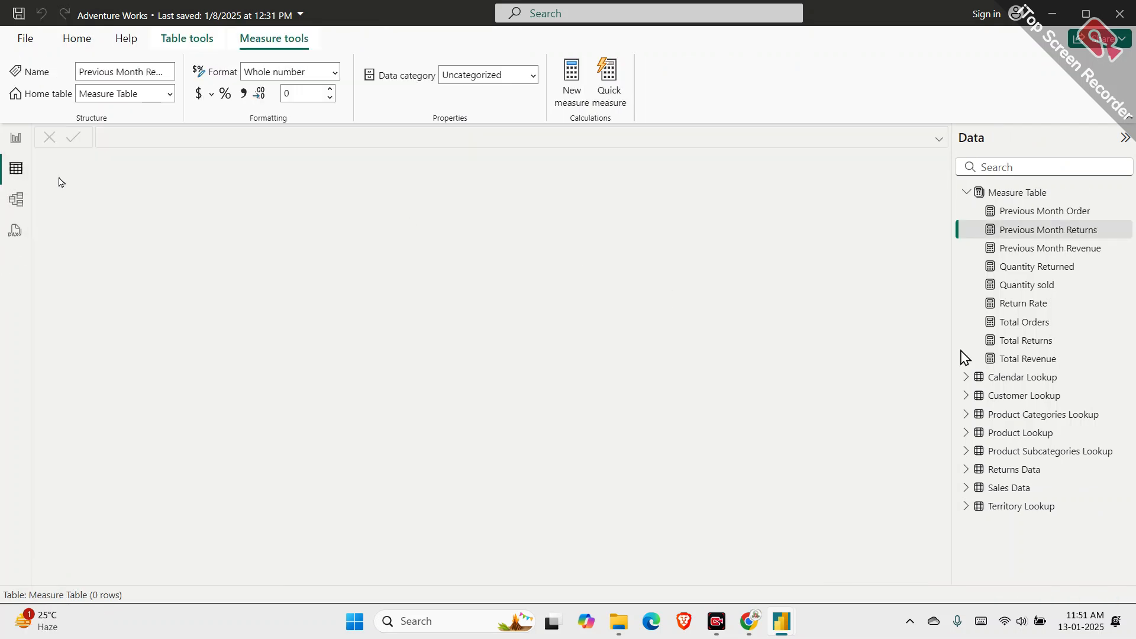
{"action": "left_click", "coordinate": [995, 381]}
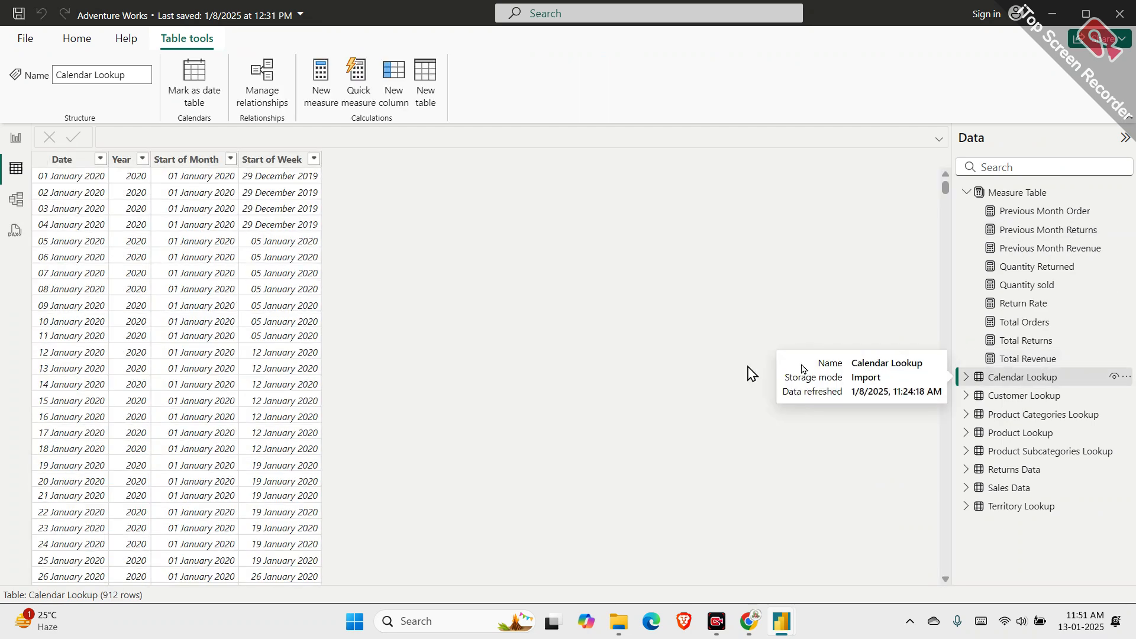
{"action": "left_click", "coordinate": [1008, 398]}
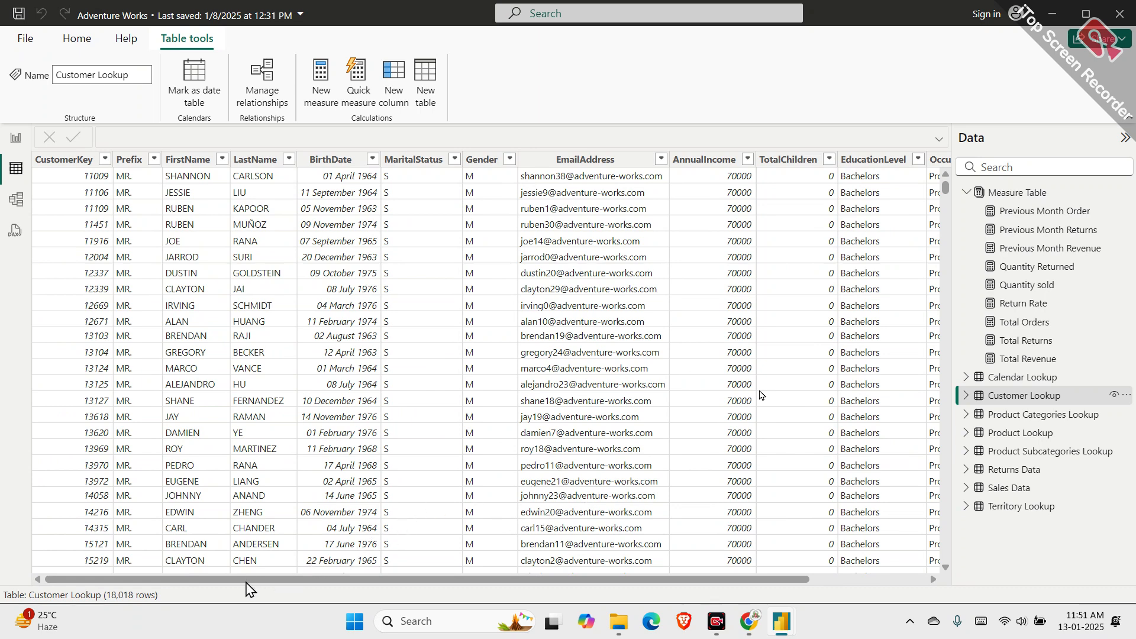
{"action": "left_click_drag", "start_coordinate": [266, 580], "coordinate": [407, 579]}
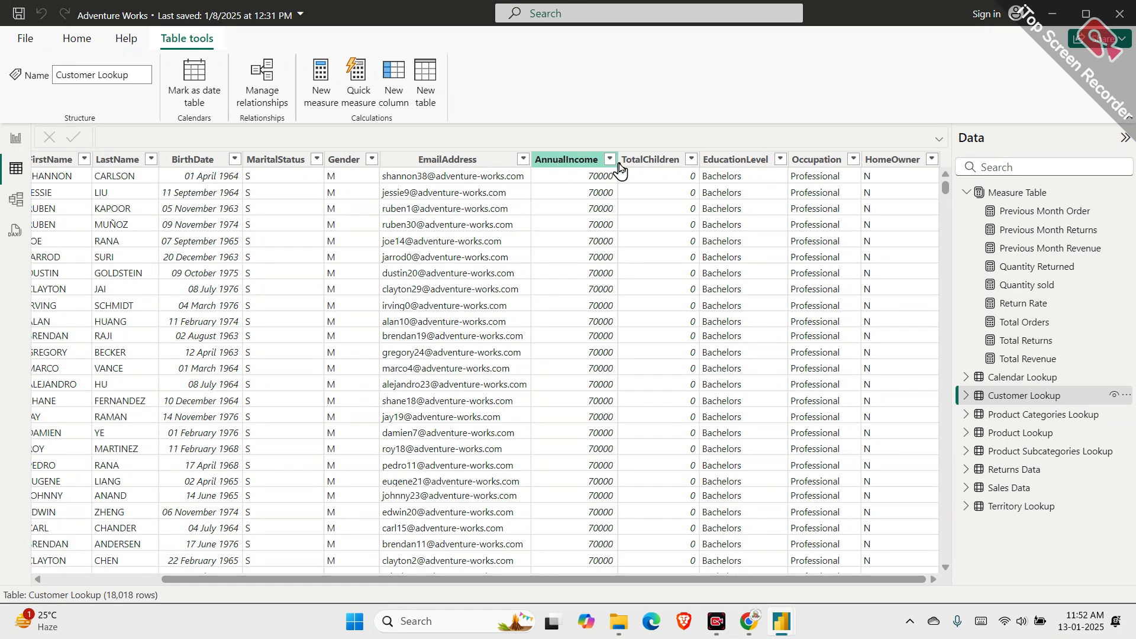
Add a calculated column to the Customer Lookup table and name it Income Level at the start of its formula
{"action": "right_click", "coordinate": [1012, 398]}
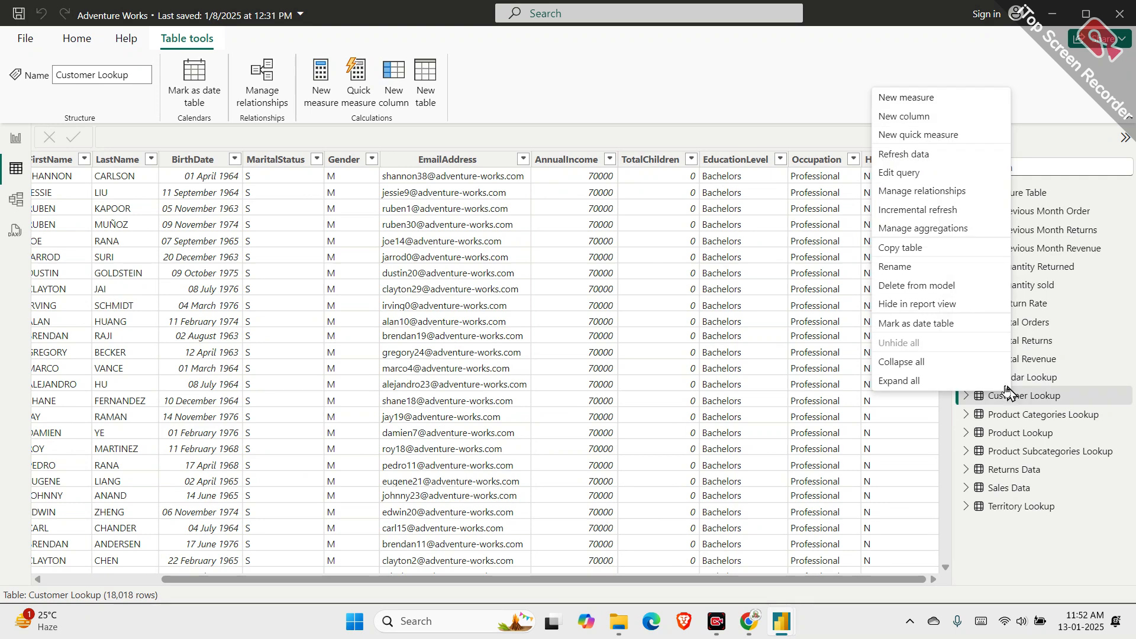
{"action": "left_click", "coordinate": [929, 118]}
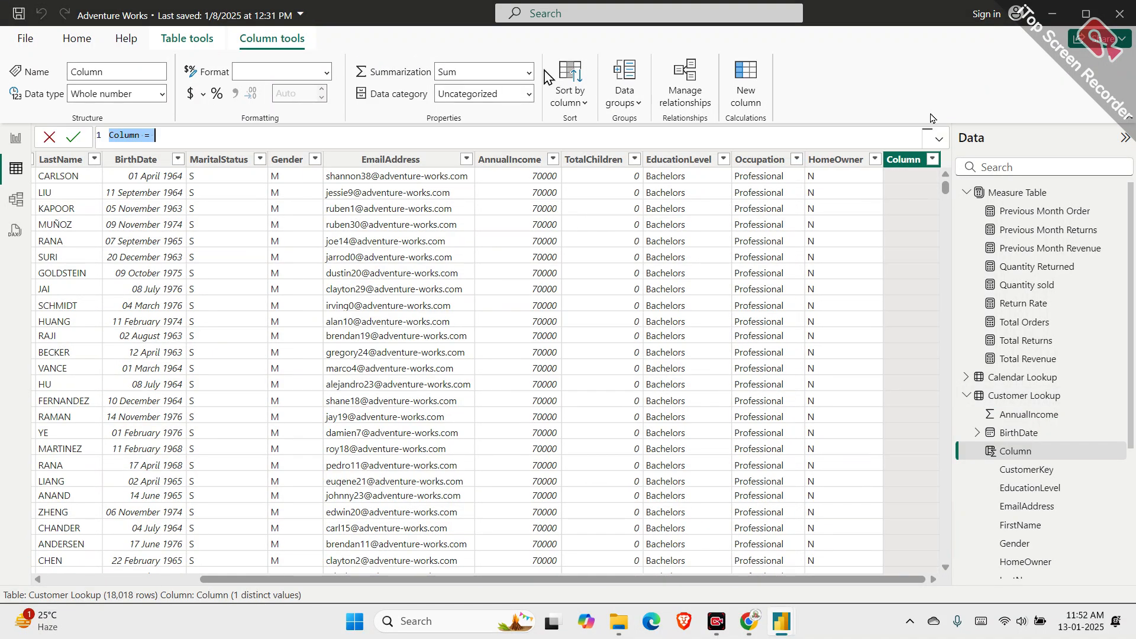
{"action": "type", "text": "Income Level ="}
{"action": "key", "text": "shift+Return"}
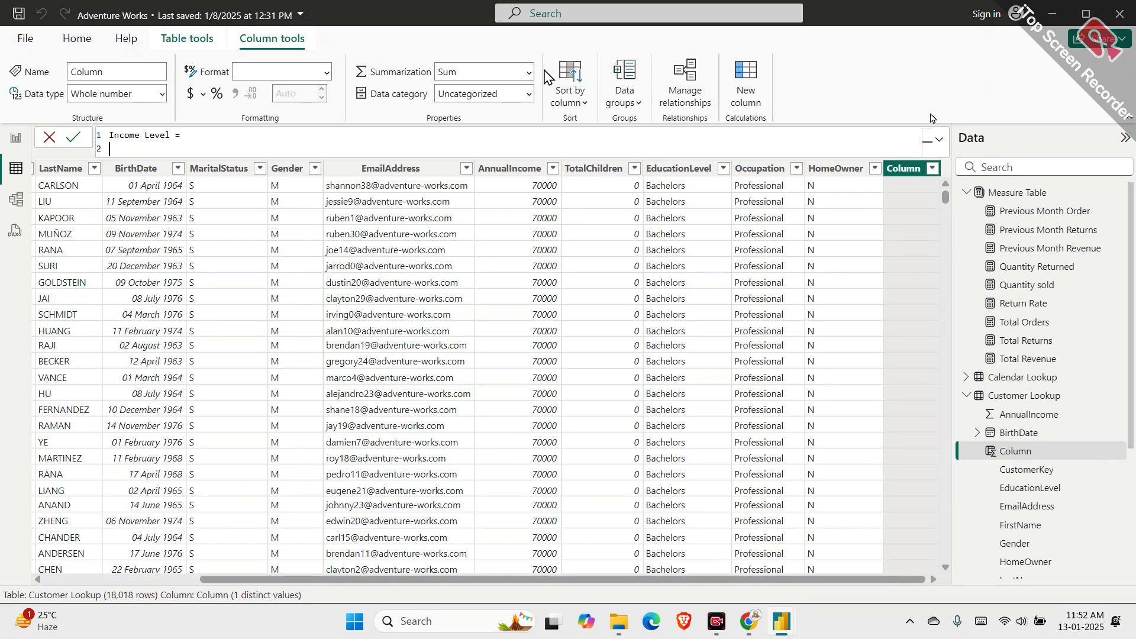
Begin the Income Level formula with an IF that returns "Very High" when 'Customer Lookup'[AnnualIncome] >= 150000
{"action": "type", "text": "IF("}
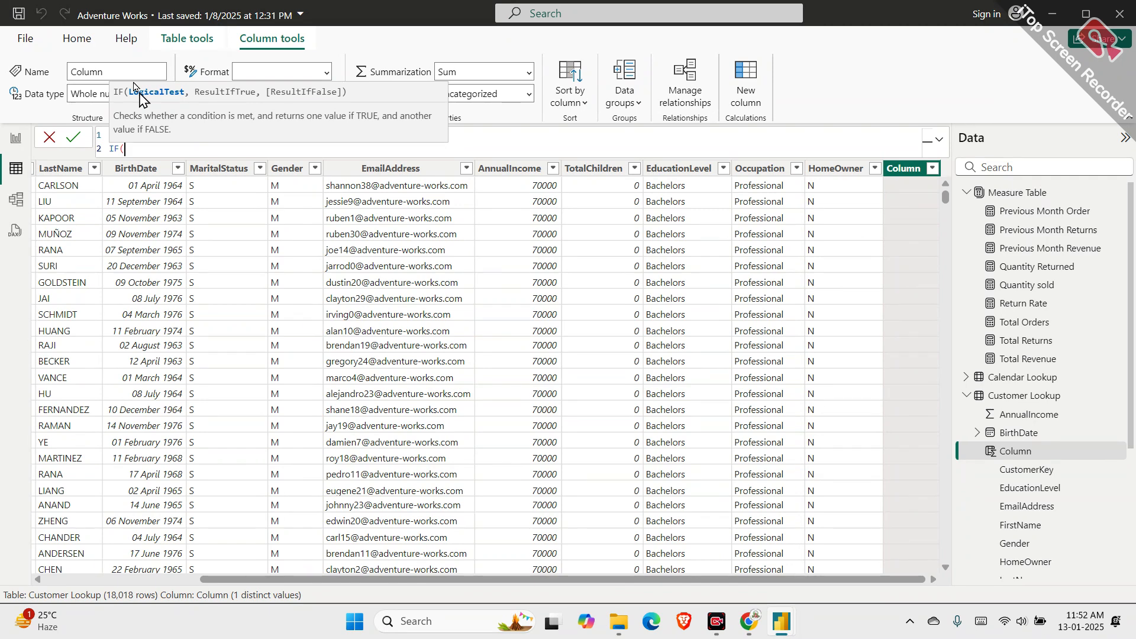
{"action": "type", "text": "annual"}
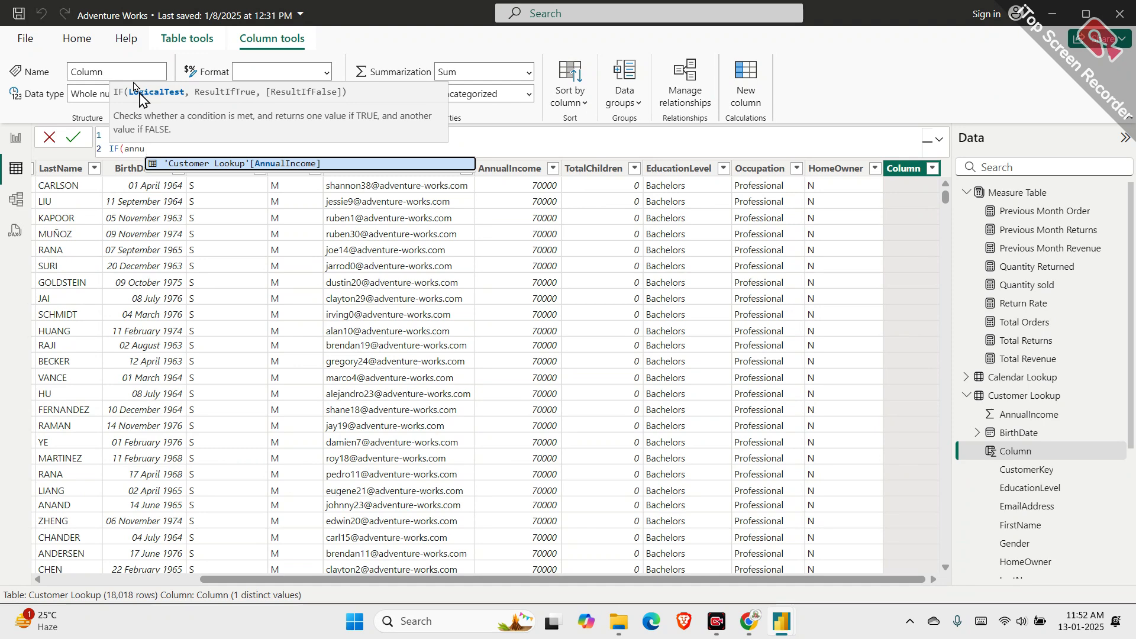
{"action": "key", "text": "Tab"}
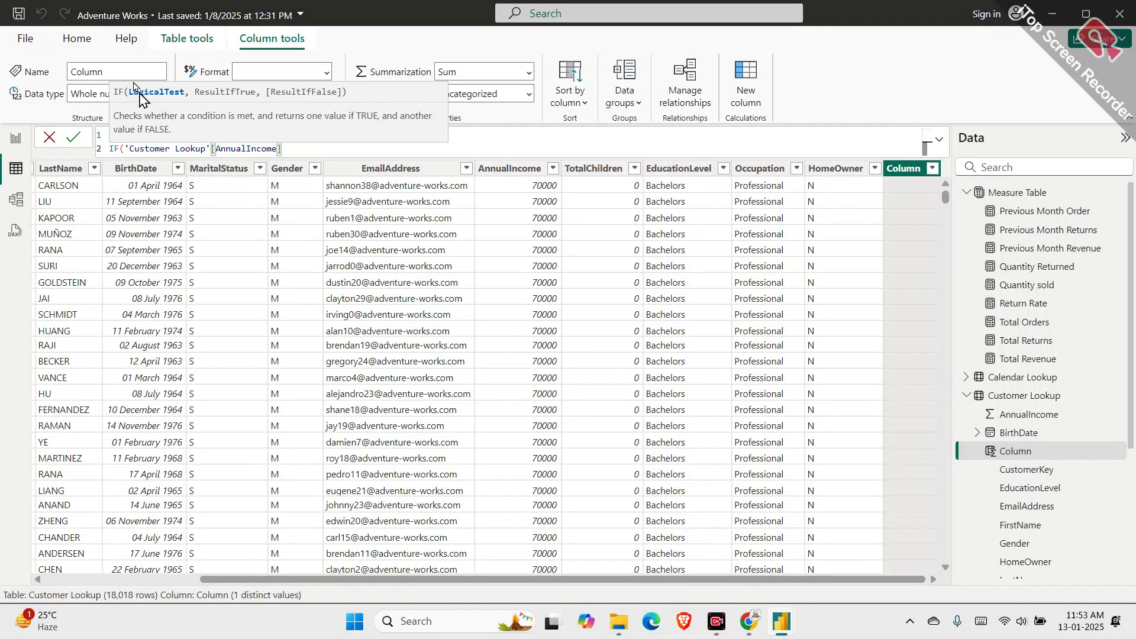
{"action": "type", "text": ">= 150000,"}
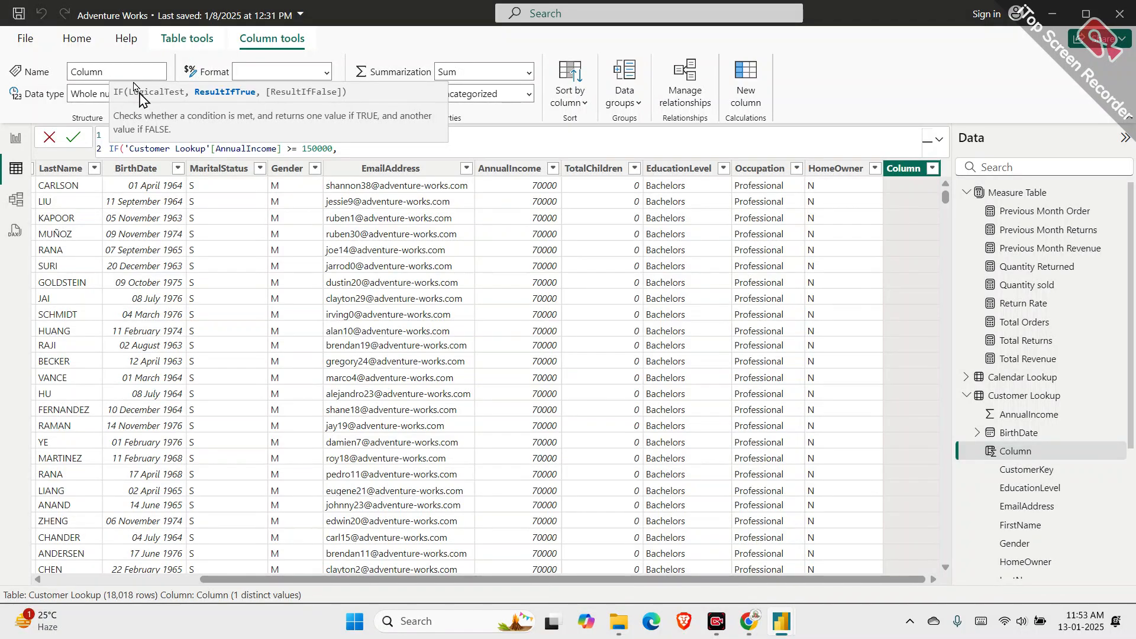
{"action": "type", "text": " \"Very High\","}
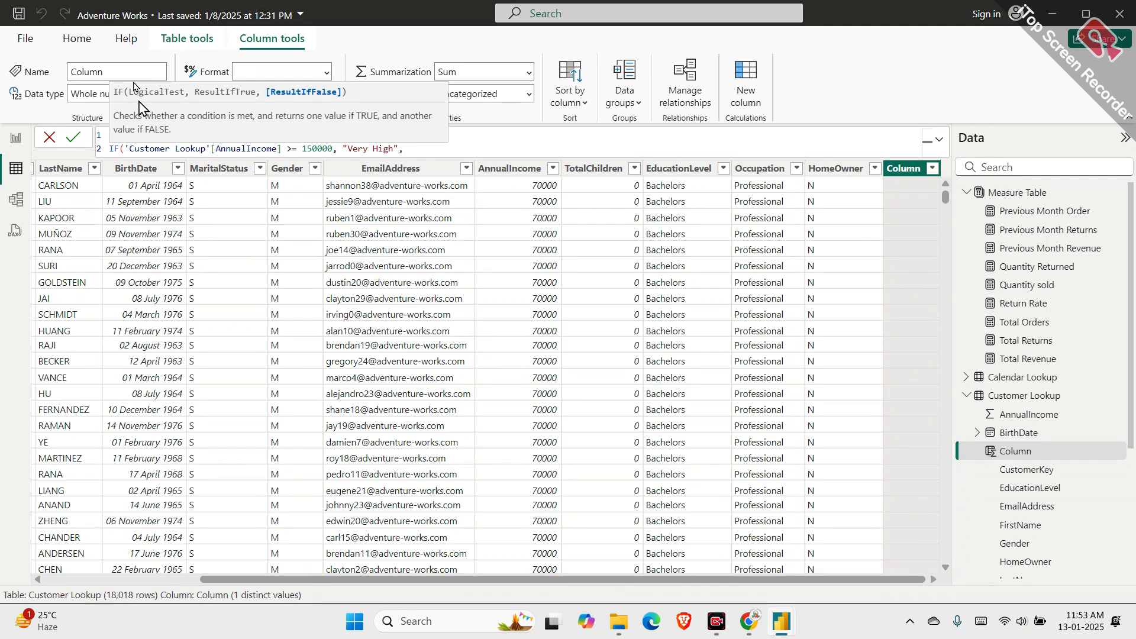
{"action": "key", "text": "shift+Return"}
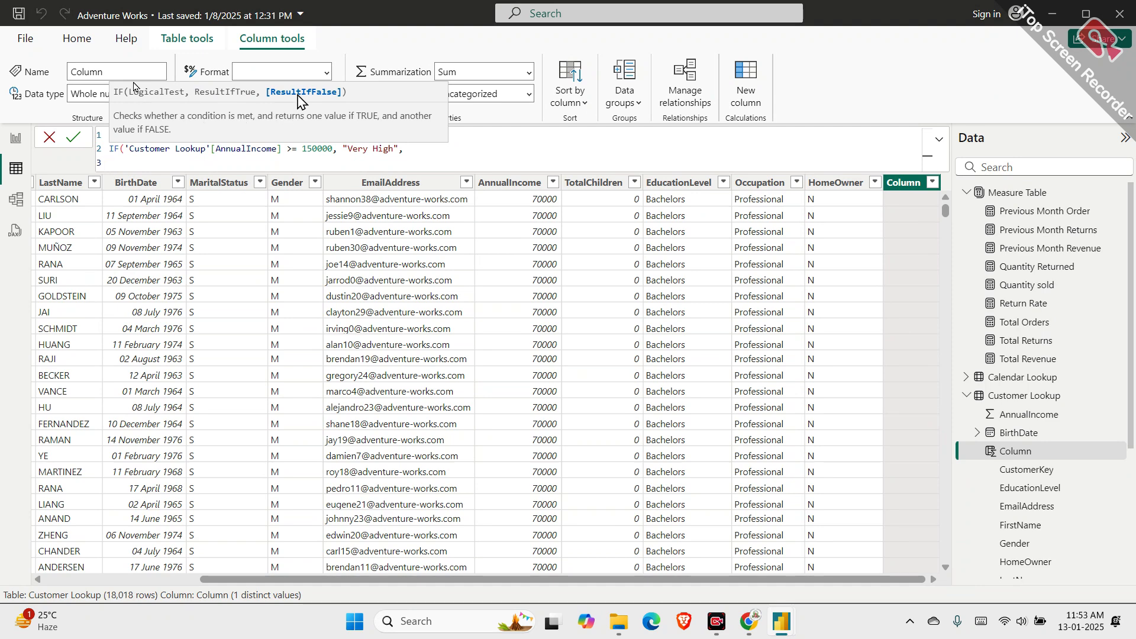
Nest a second IF on its own line that returns "High" when 'Customer Lookup'[AnnualIncome] >= 100000
{"action": "type", "text": "IF("}
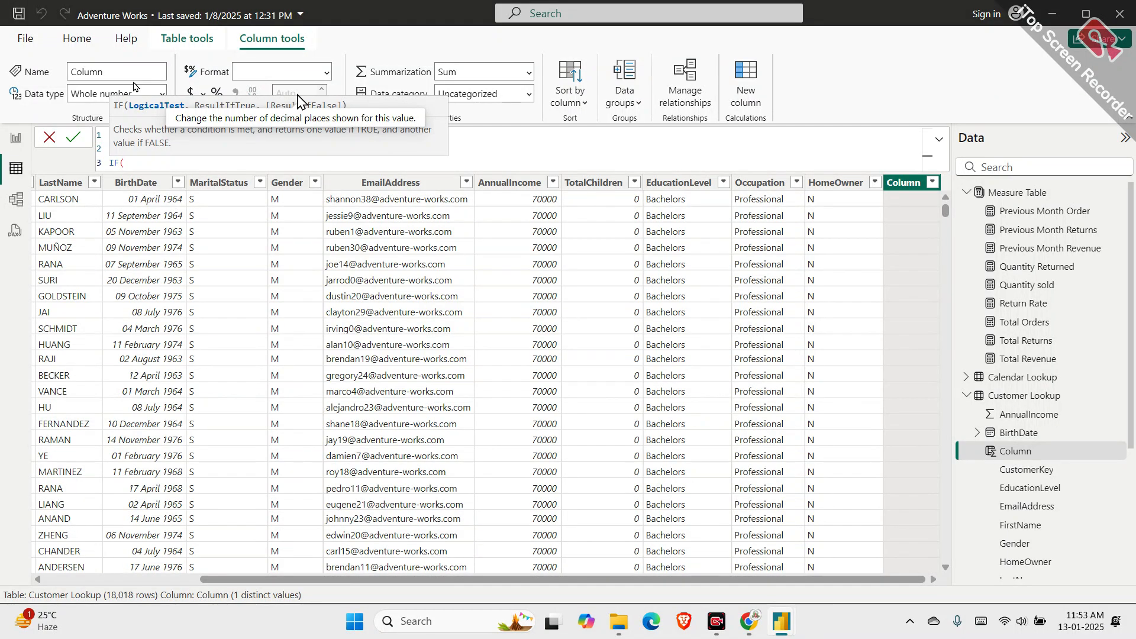
{"action": "type", "text": "'Customer Lookup'[AnnualIncome]"}
{"action": "key", "text": "Tab"}
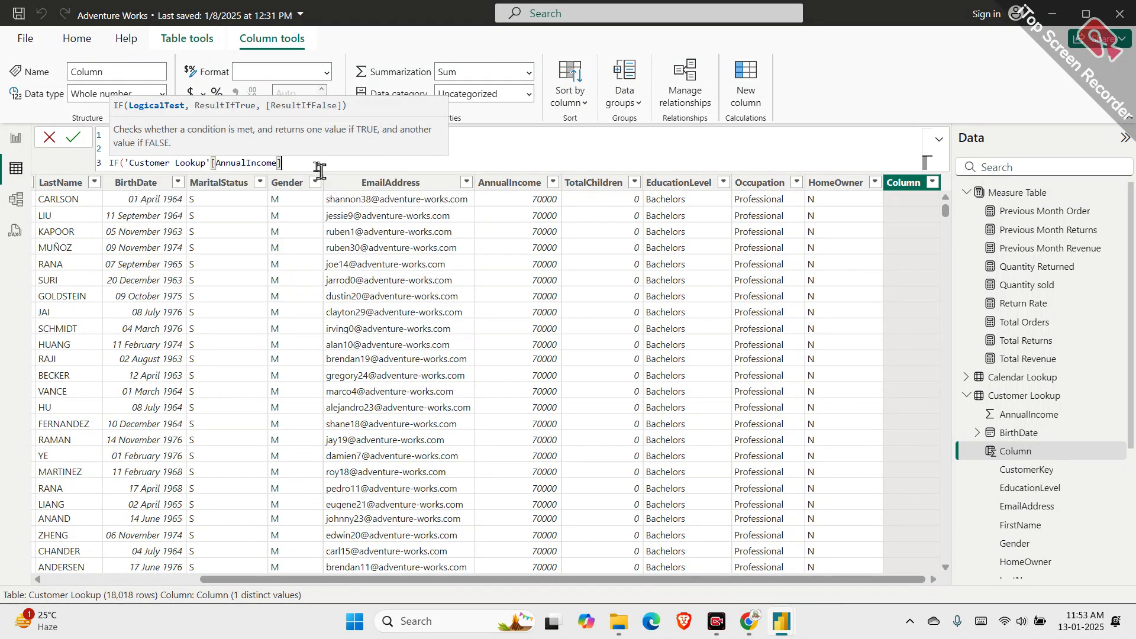
{"action": "type", "text": ">=,"}
{"action": "key", "text": "BackSpace"}
{"action": "type", "text": "100"}
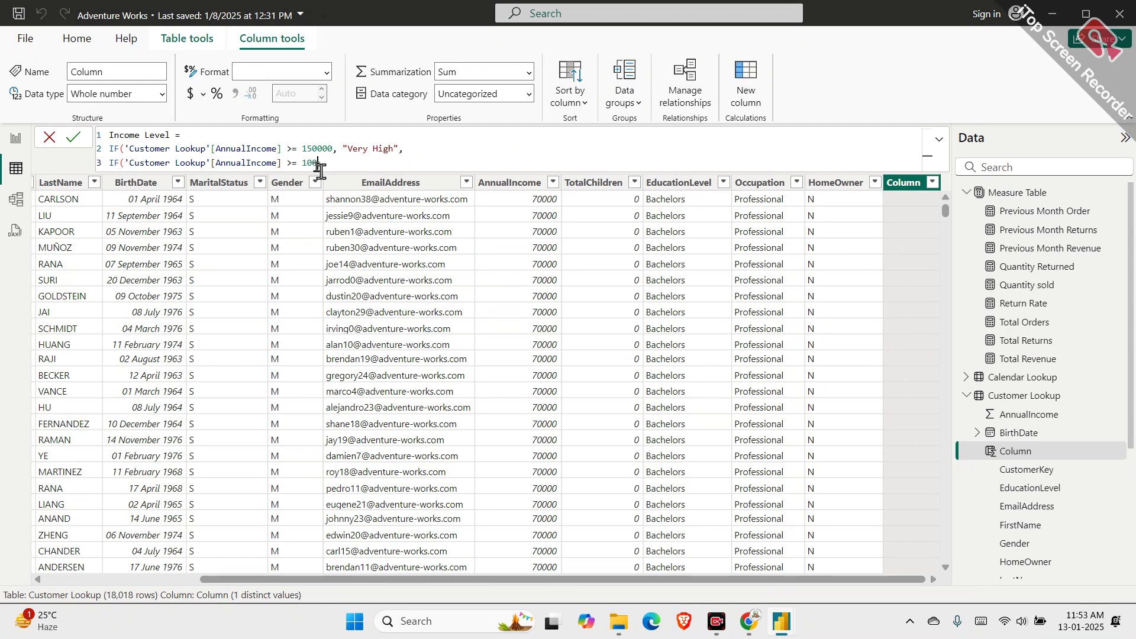
{"action": "type", "text": "000,"}
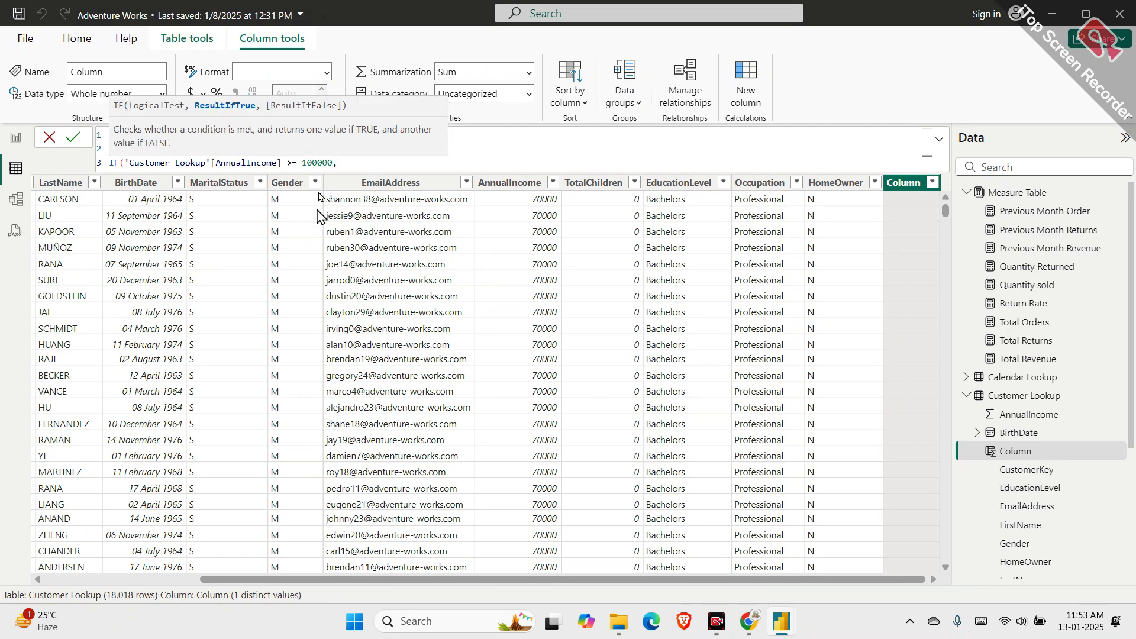
{"action": "type", "text": " \"High"}
{"action": "type", "text": ","}
{"action": "key", "text": "shift+Return"}
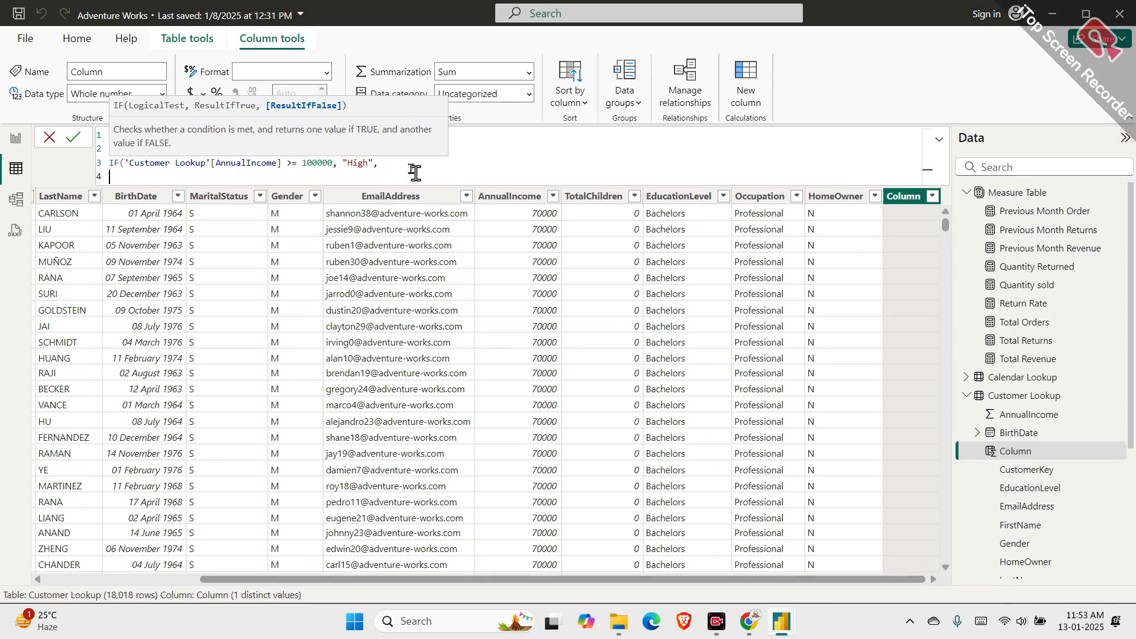
Nest a third IF on its own line that returns "Average" when 'Customer Lookup'[AnnualIncome] >= 50000
{"action": "type", "text": "IF("}
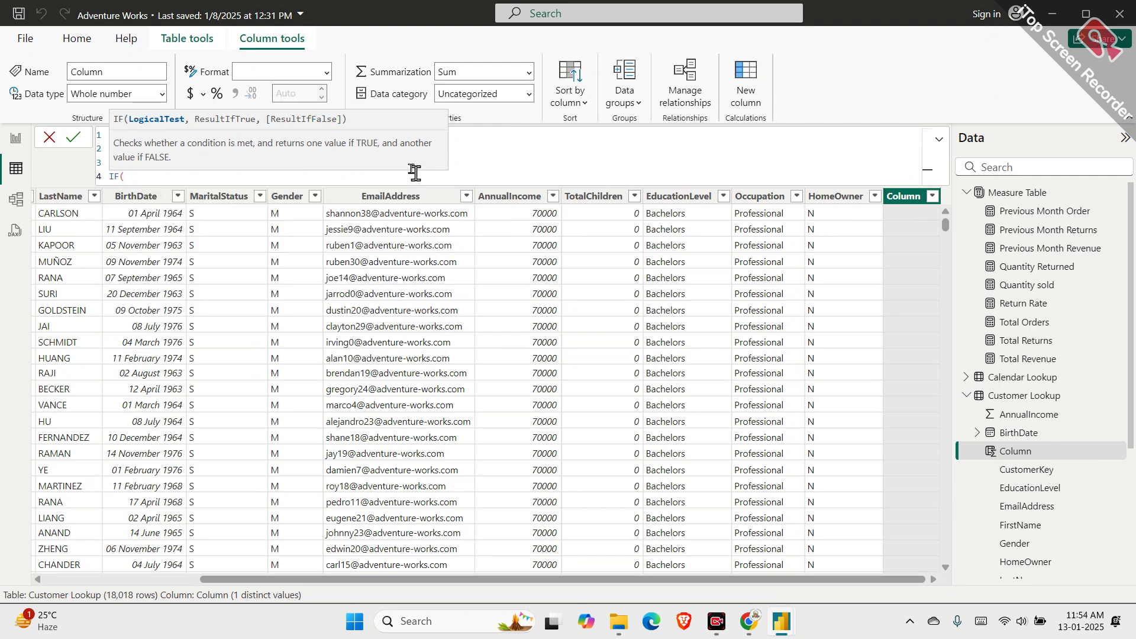
{"action": "type", "text": "'Customer Lookup'[AnnualIncome]"}
{"action": "key", "text": "Tab"}
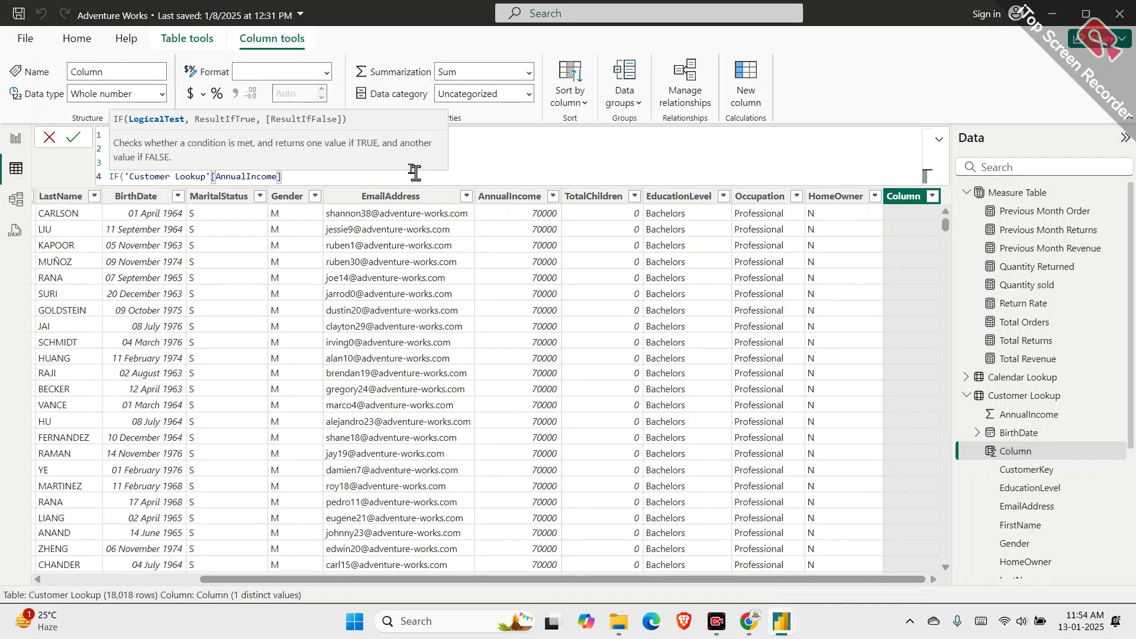
{"action": "type", "text": ">= 50000, \"\""}
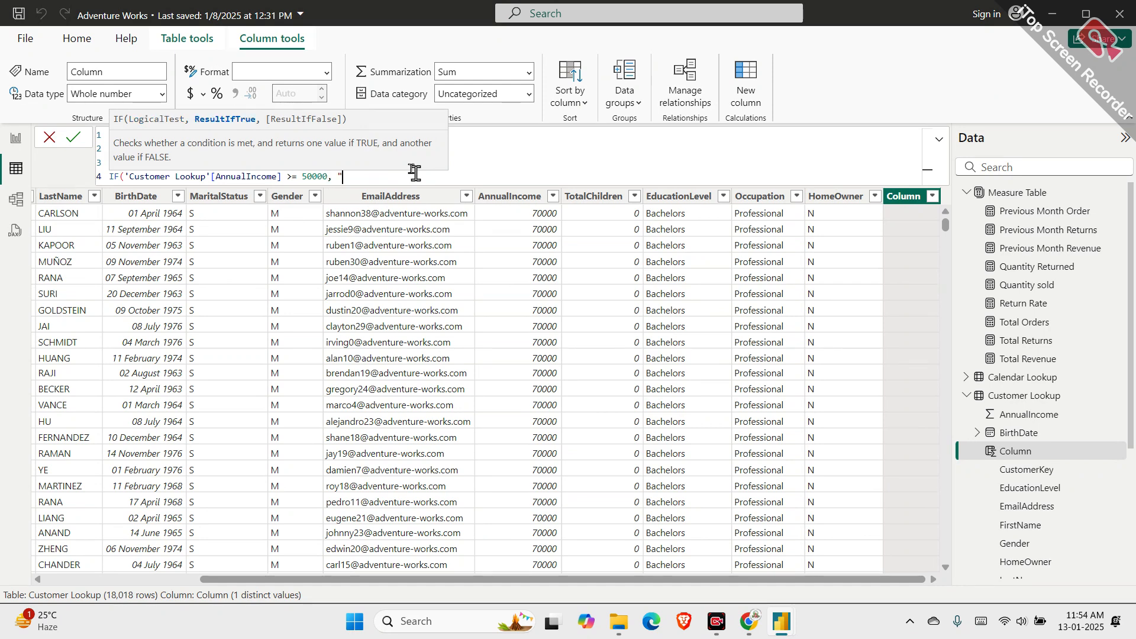
{"action": "type", "text": "Average"}
{"action": "type", "text": ","}
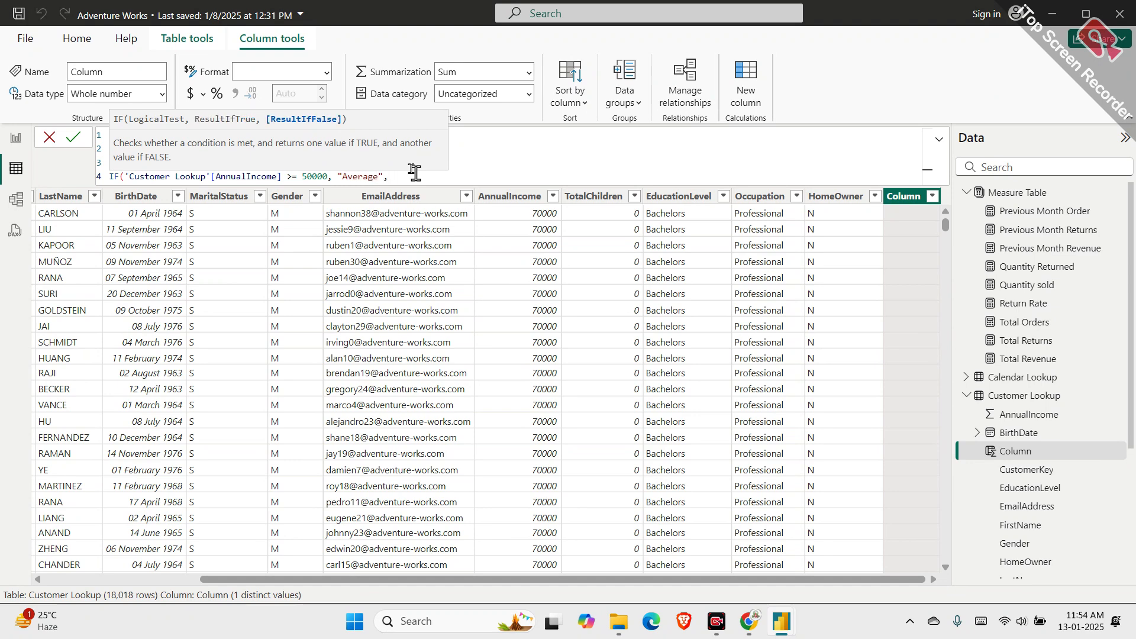
{"action": "key", "text": "shift+Return"}
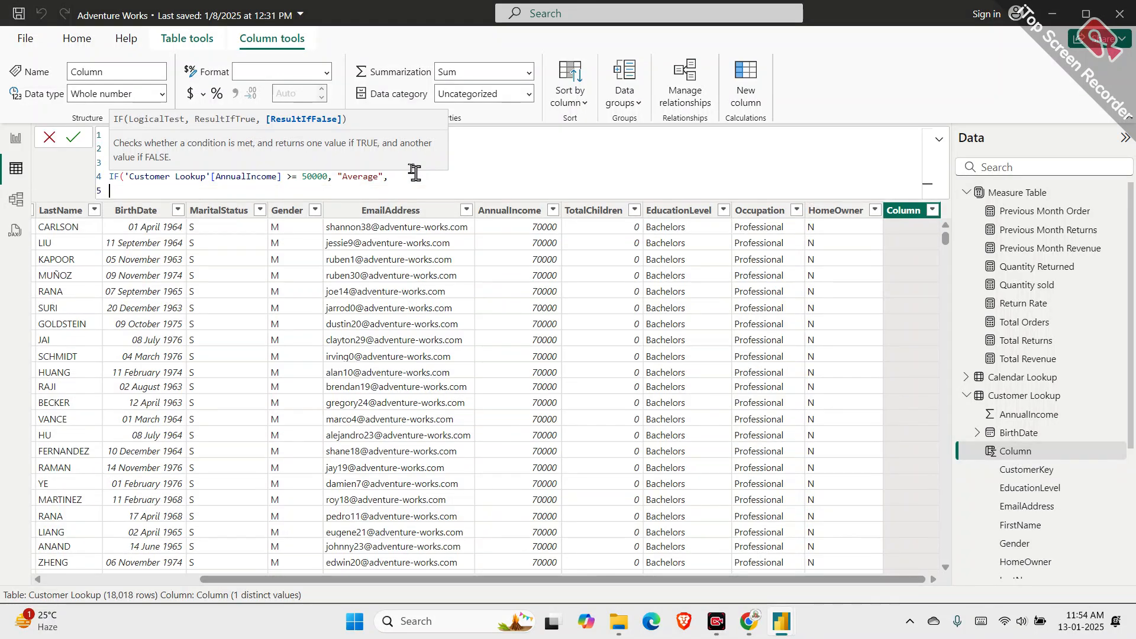
Finish the formula with "LOW" as the fallback result and close all three IF functions with parentheses on separate lines
{"action": "type", "text": "LOW"}
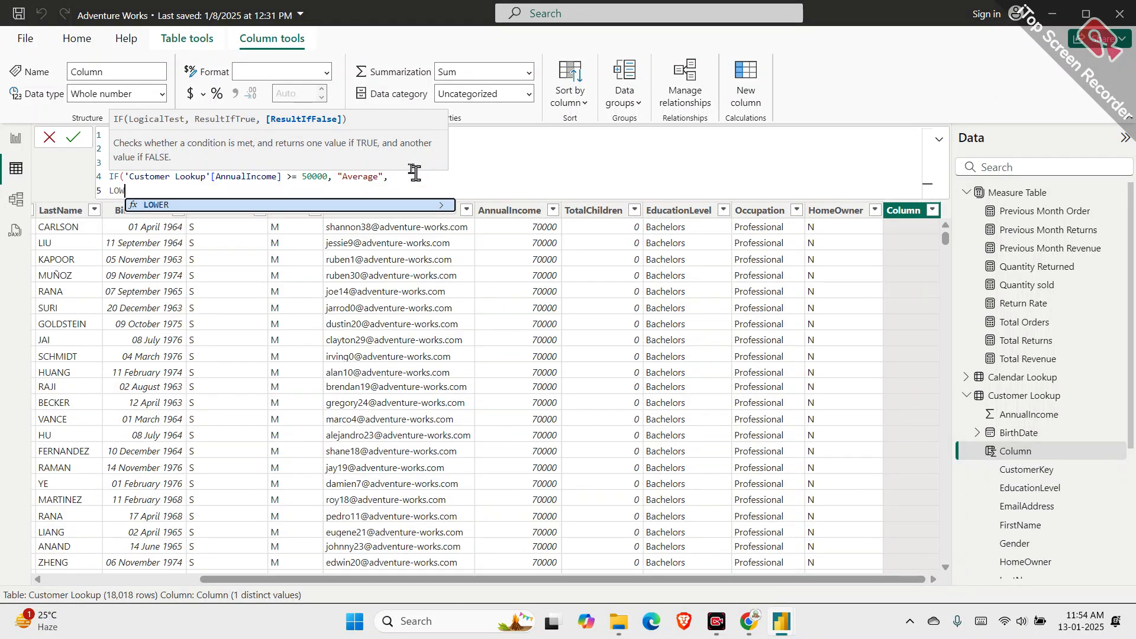
{"action": "key", "text": "BackSpace"}
{"action": "key", "text": "BackSpace"}
{"action": "key", "text": "BackSpace"}
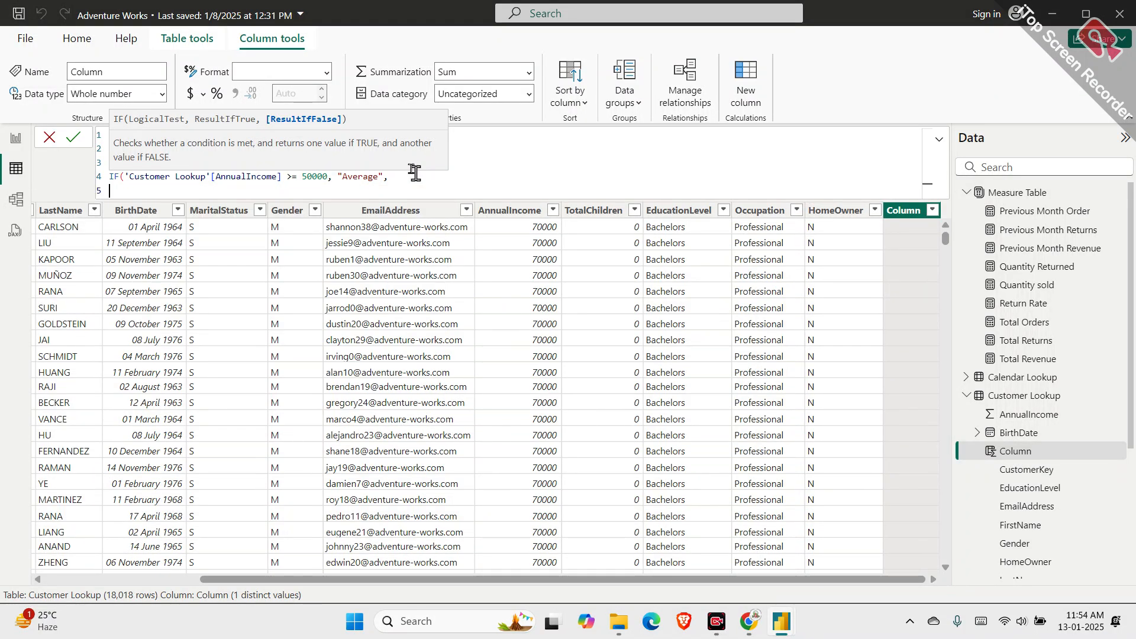
{"action": "type", "text": "\"\""}
{"action": "type", "text": "LOW"}
{"action": "key", "text": "Right"}
{"action": "type", "text": ")"}
{"action": "key", "text": "shift+Return"}
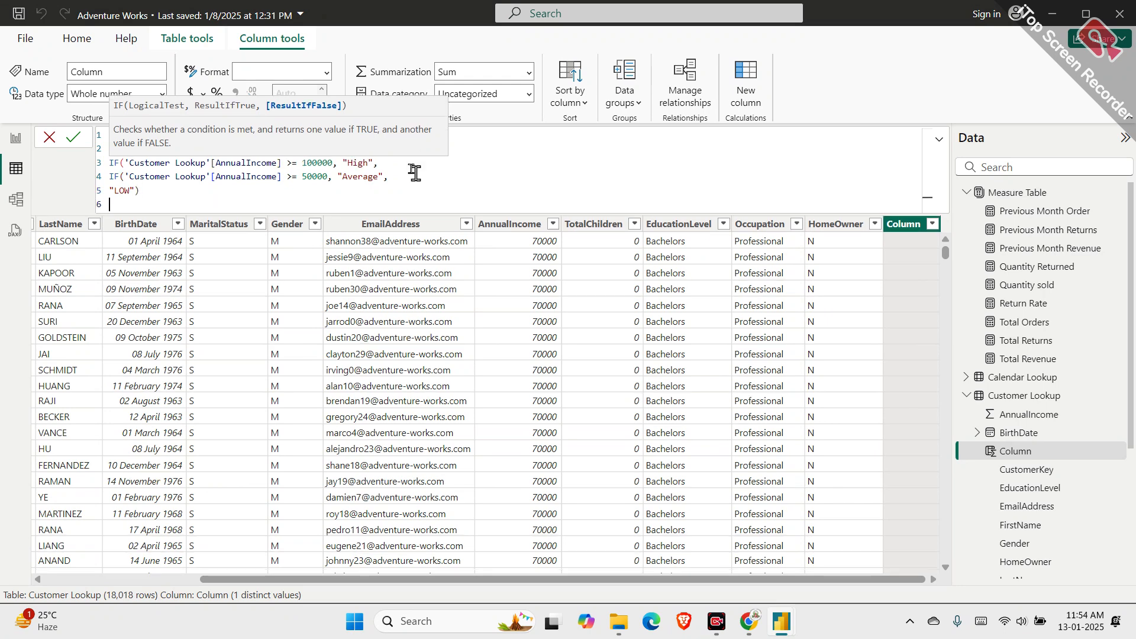
{"action": "type", "text": ")"}
{"action": "key", "text": "shift+Return"}
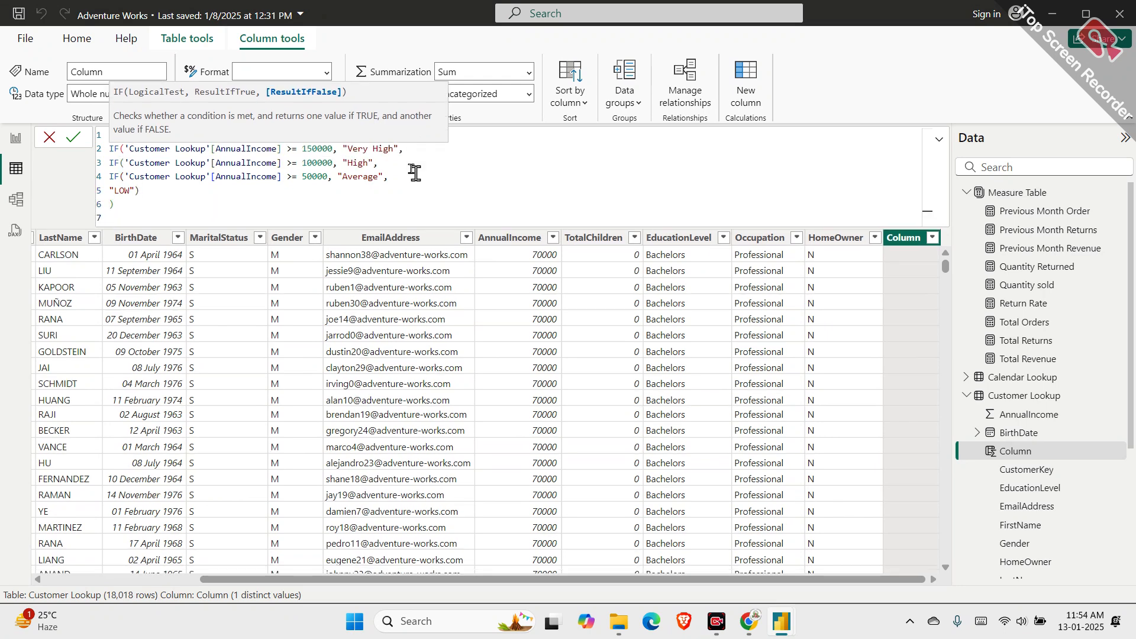
{"action": "type", "text": ")"}
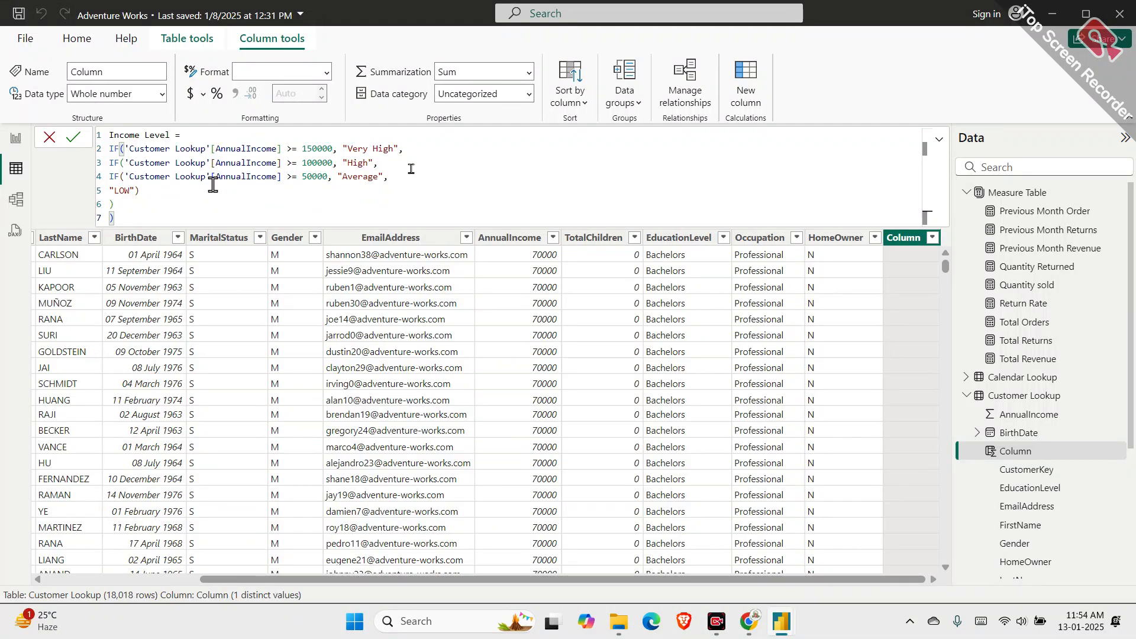
Highlight the conditions and labels of the Income Level formula for review, commit the column and highlight the whole formula
{"action": "left_click_drag", "start_coordinate": [124, 149], "coordinate": [409, 148]}
{"action": "left_click", "coordinate": [334, 149]}
{"action": "double_click", "coordinate": [330, 148]}
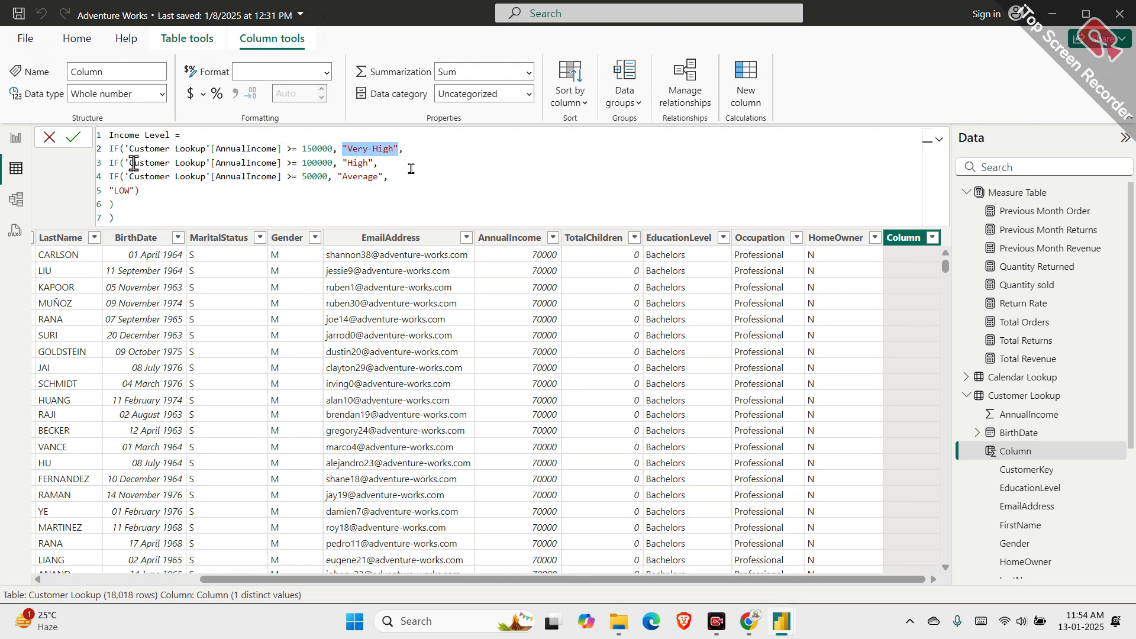
{"action": "left_click_drag", "start_coordinate": [110, 162], "coordinate": [344, 162]}
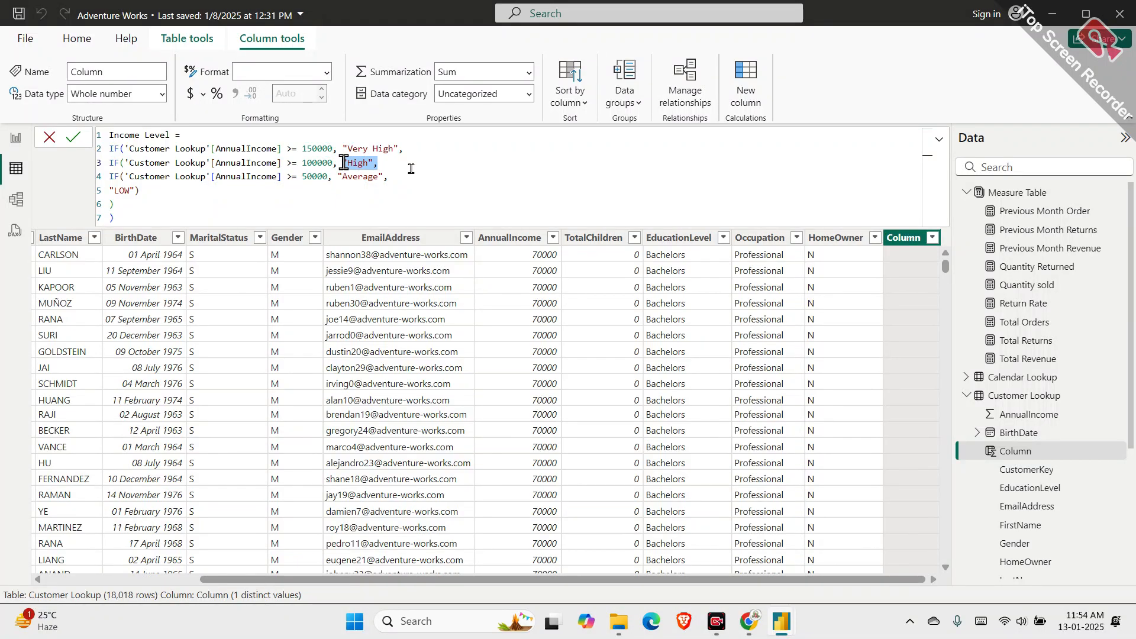
{"action": "left_click", "coordinate": [344, 162]}
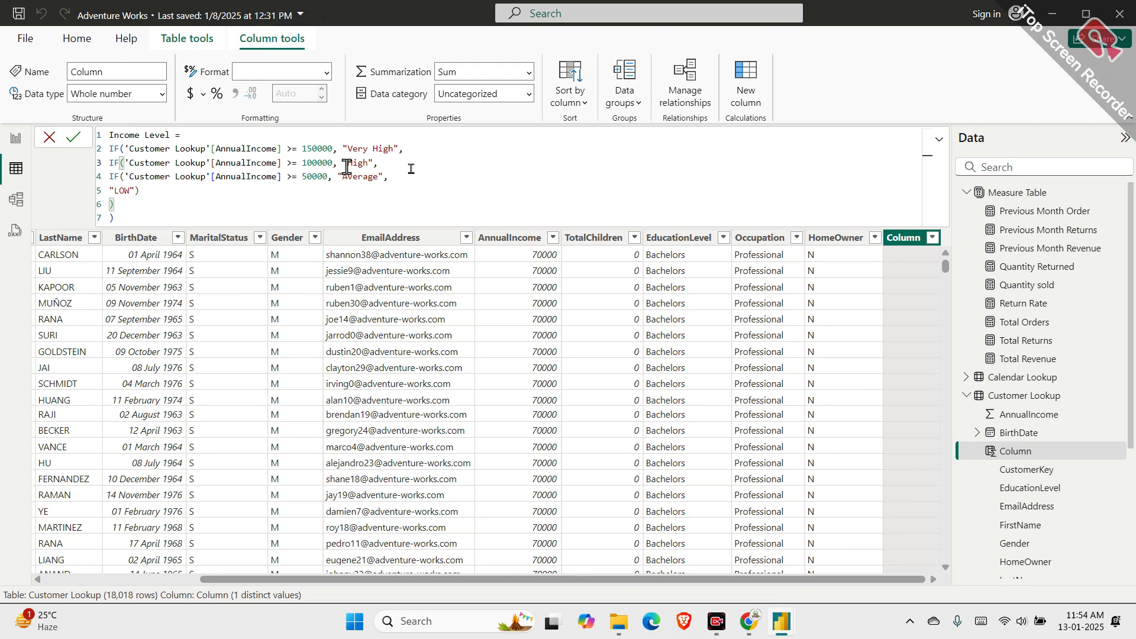
{"action": "left_click_drag", "start_coordinate": [384, 176], "coordinate": [110, 190]}
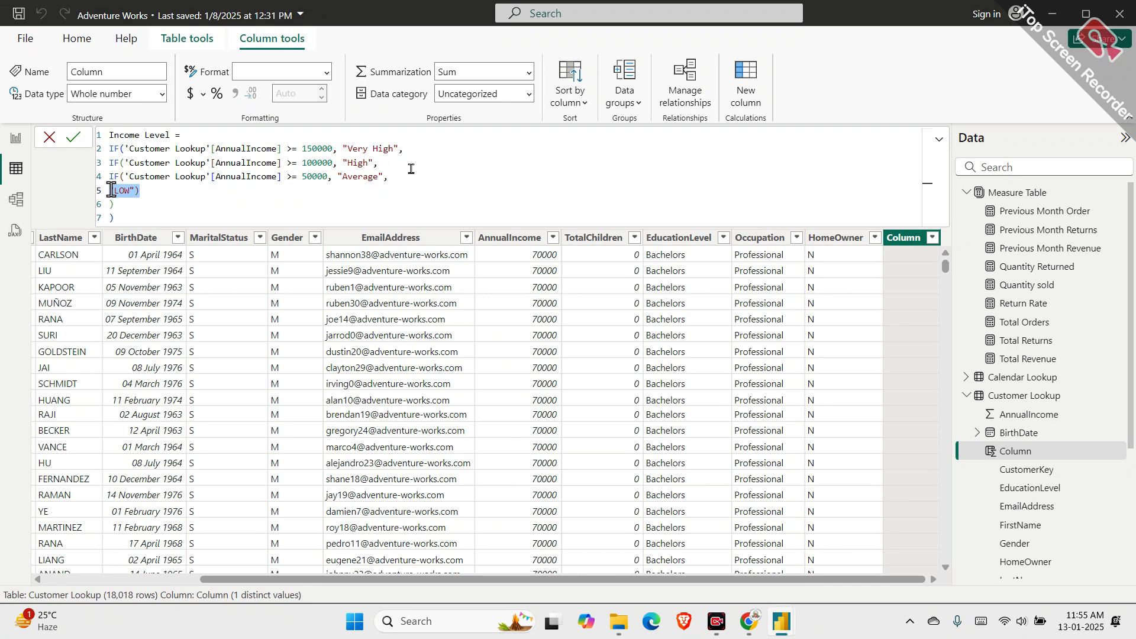
{"action": "left_click", "coordinate": [71, 139]}
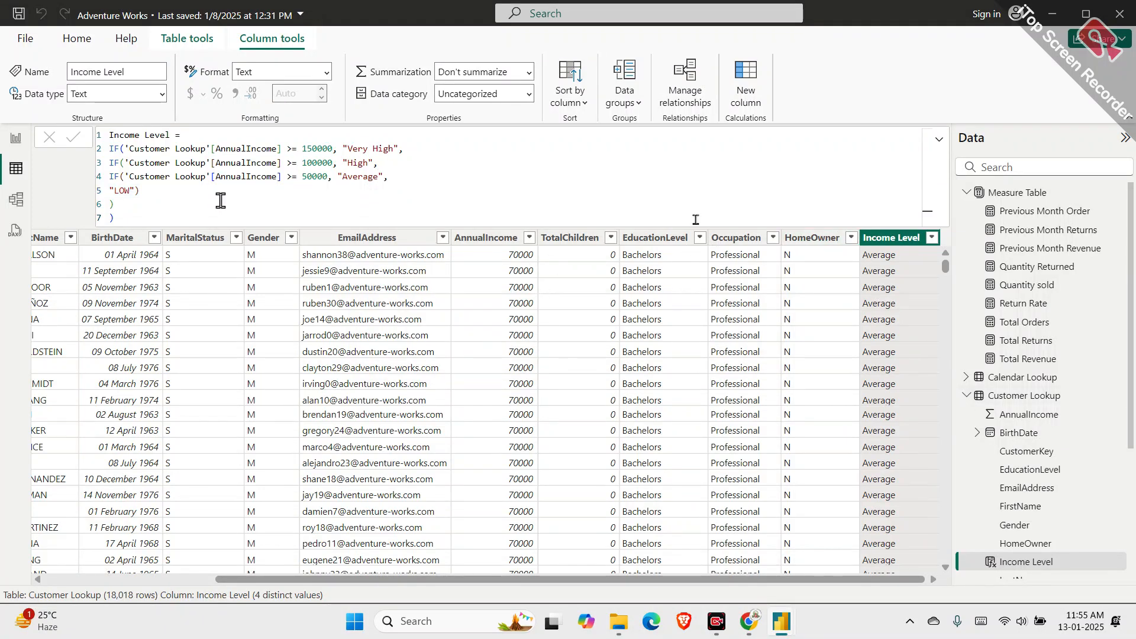
{"action": "left_click_drag", "start_coordinate": [127, 217], "coordinate": [101, 134]}
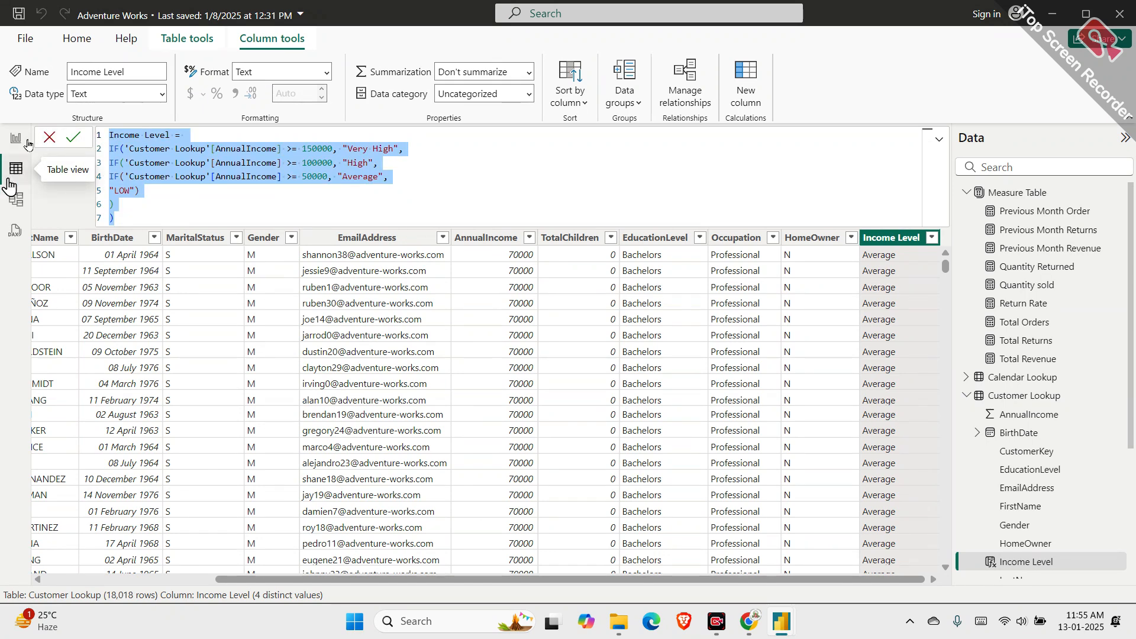
In the report view, move the Page 2 donut chart to the page's left edge and use Total Orders as its values
{"action": "left_click", "coordinate": [16, 137]}
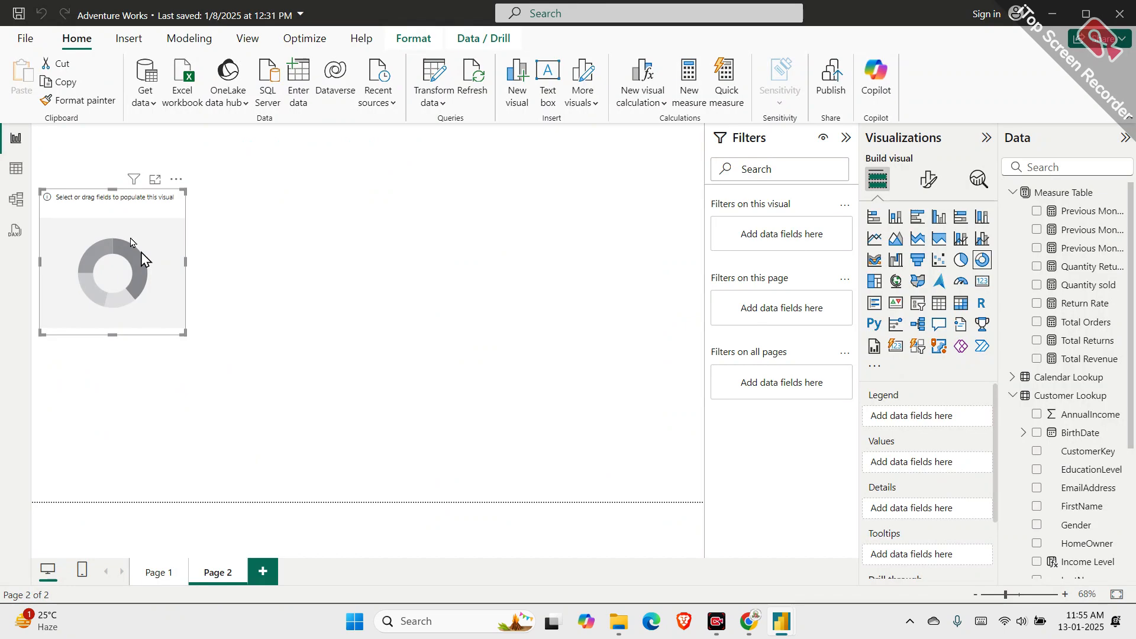
{"action": "left_click_drag", "start_coordinate": [141, 252], "coordinate": [108, 272]}
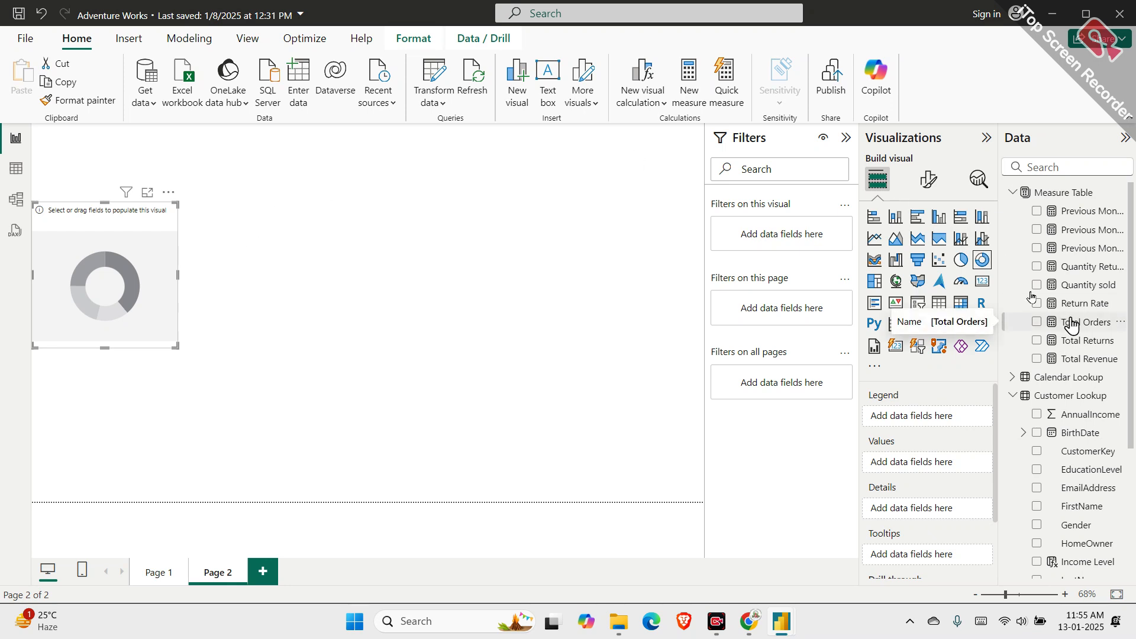
{"action": "left_click_drag", "start_coordinate": [1072, 324], "coordinate": [934, 465]}
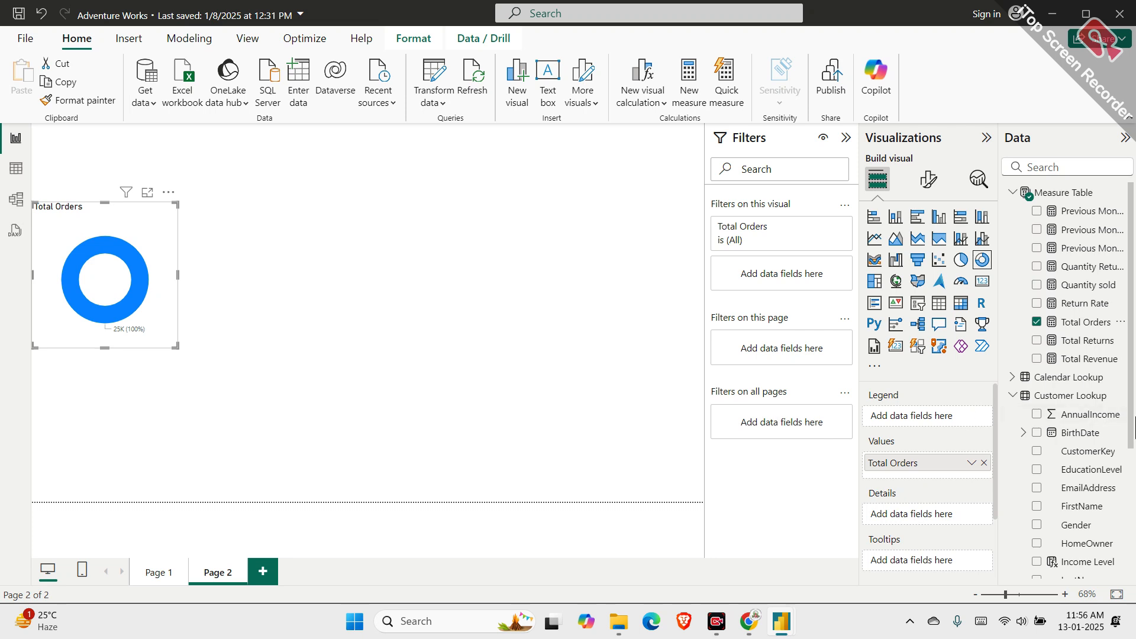
Try AnnualIncome from Customer Lookup as the donut chart's legend and remove it again
{"action": "scroll", "coordinate": [1117, 394], "scroll_direction": "down", "scroll_amount": 4}
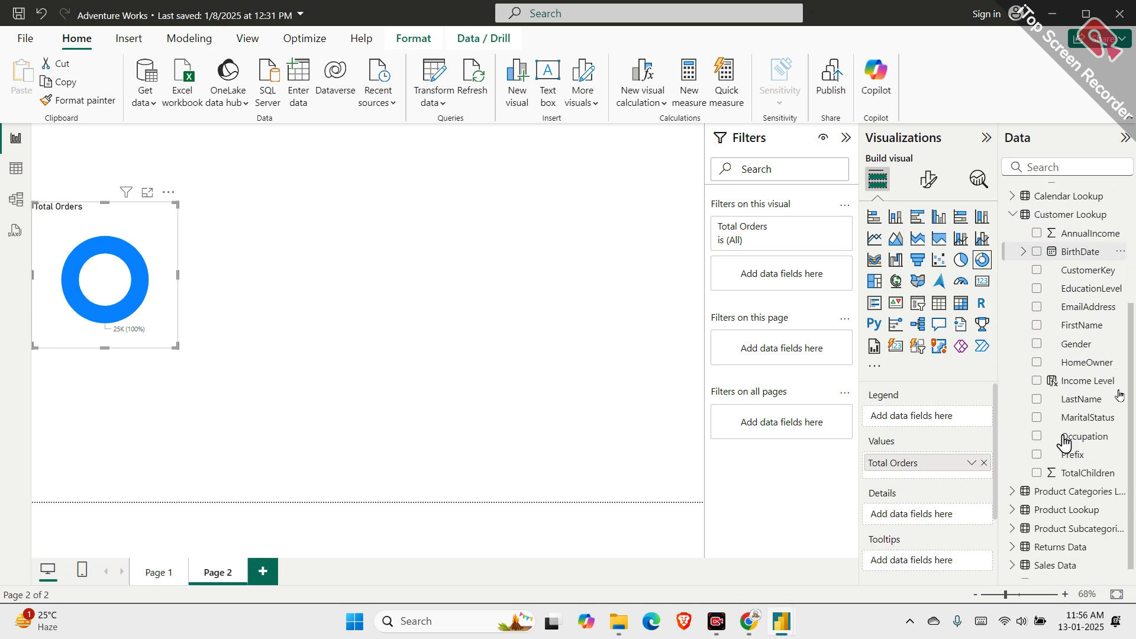
{"action": "scroll", "coordinate": [1072, 388], "scroll_direction": "up", "scroll_amount": 2}
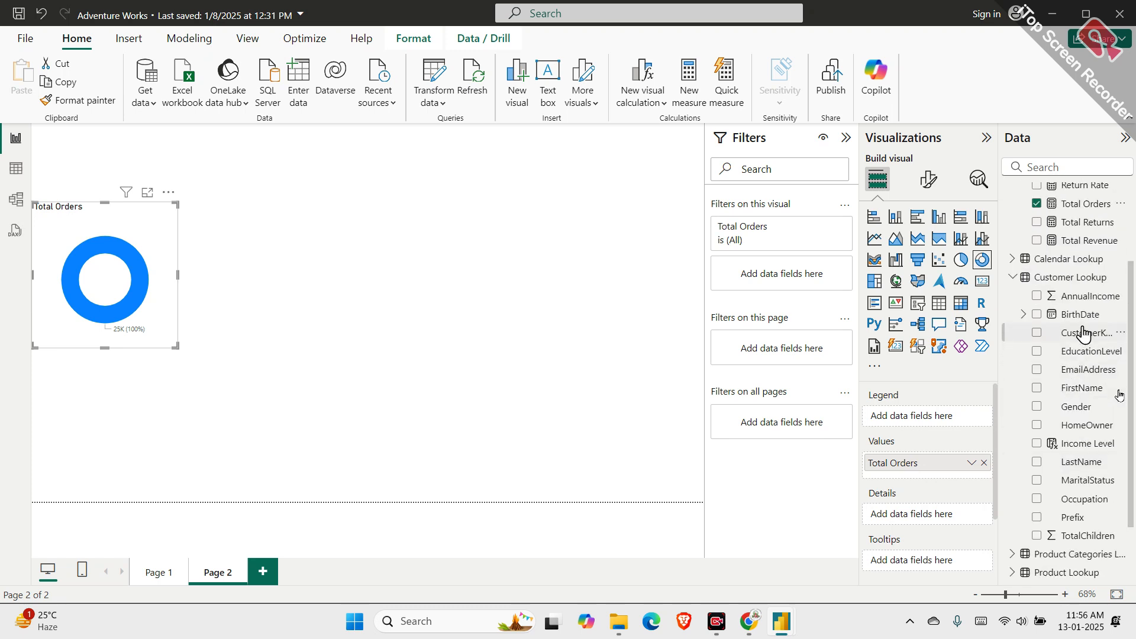
{"action": "left_click_drag", "start_coordinate": [1085, 304], "coordinate": [958, 420]}
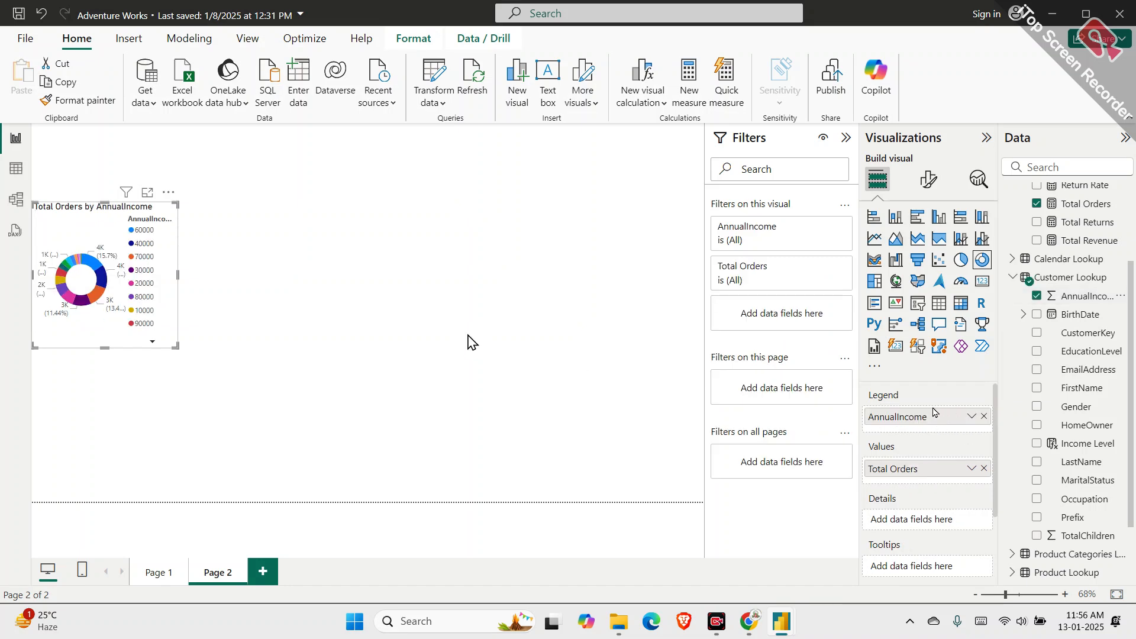
{"action": "left_click", "coordinate": [983, 416]}
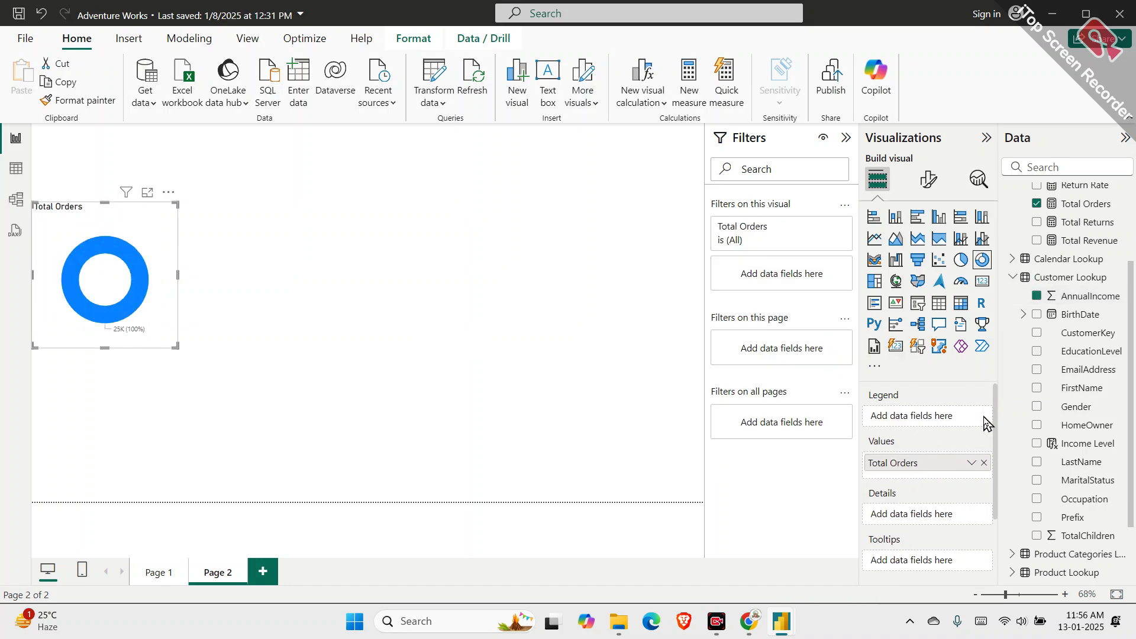
Use Income Level as the donut chart's legend and enlarge the chart to roughly twice its width and one and a half times its height
{"action": "scroll", "coordinate": [1041, 408], "scroll_direction": "down", "scroll_amount": 2}
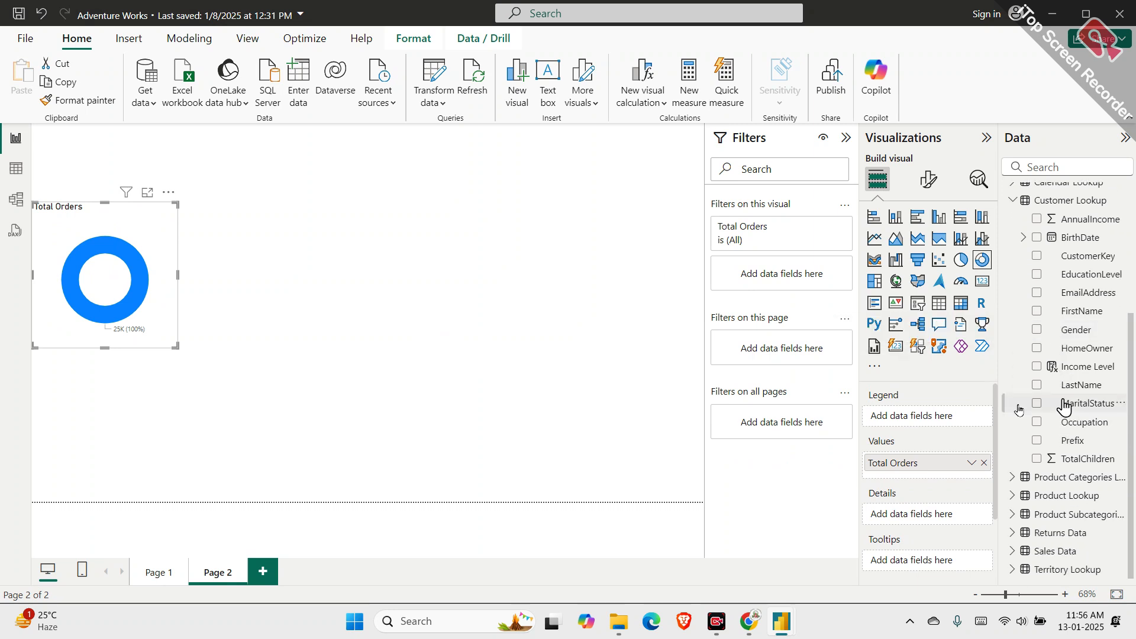
{"action": "left_click_drag", "start_coordinate": [1073, 367], "coordinate": [943, 421]}
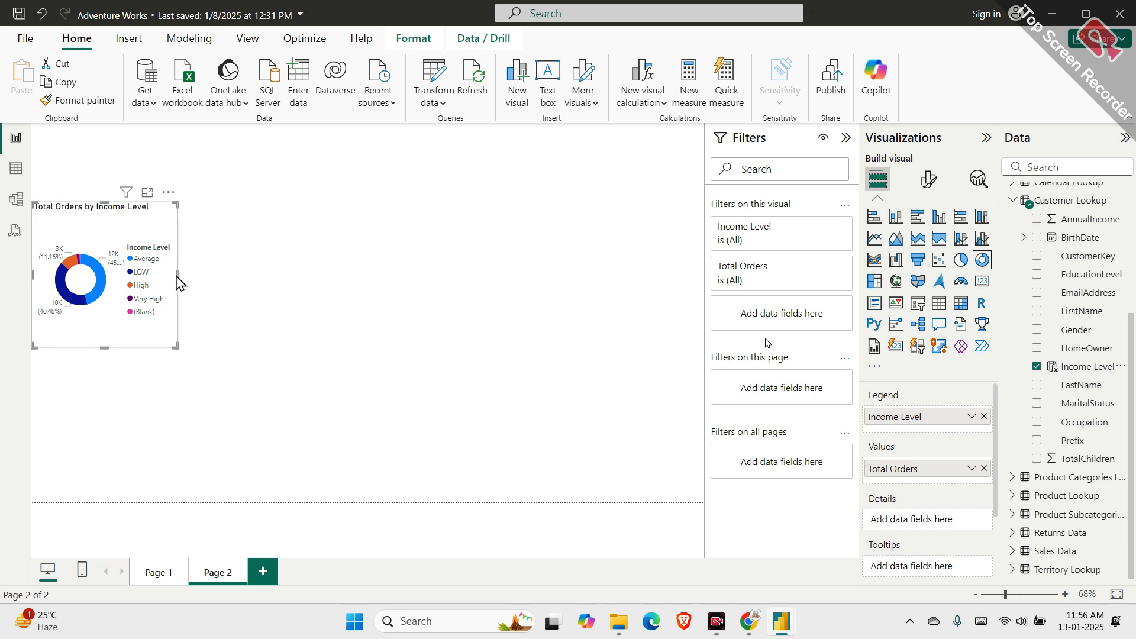
{"action": "left_click_drag", "start_coordinate": [178, 274], "coordinate": [345, 279]}
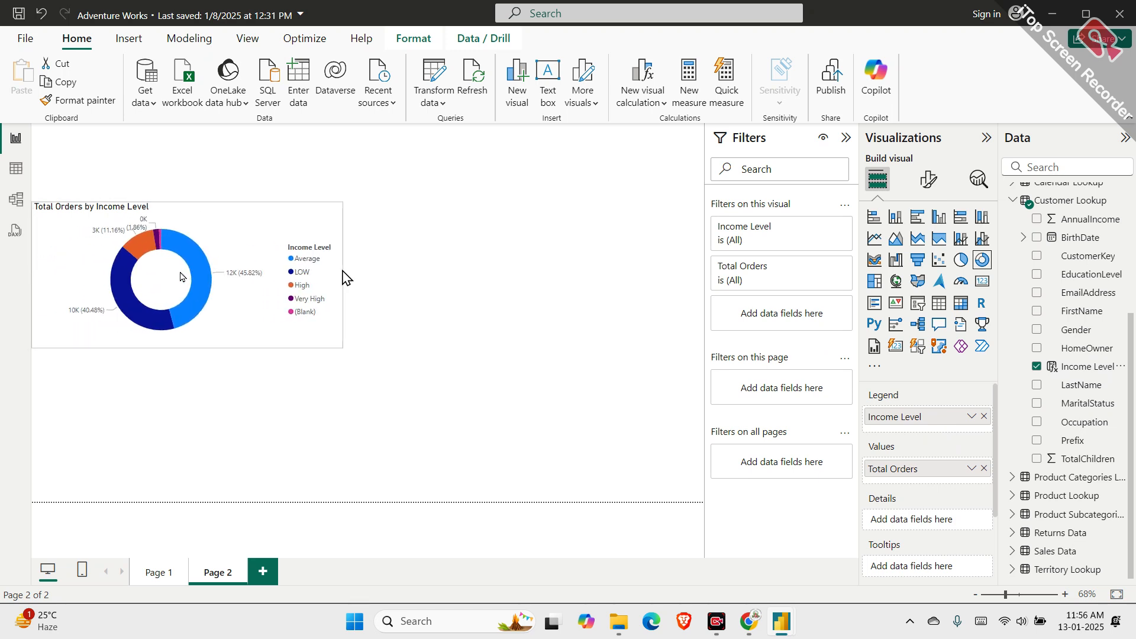
{"action": "left_click_drag", "start_coordinate": [187, 348], "coordinate": [187, 436]}
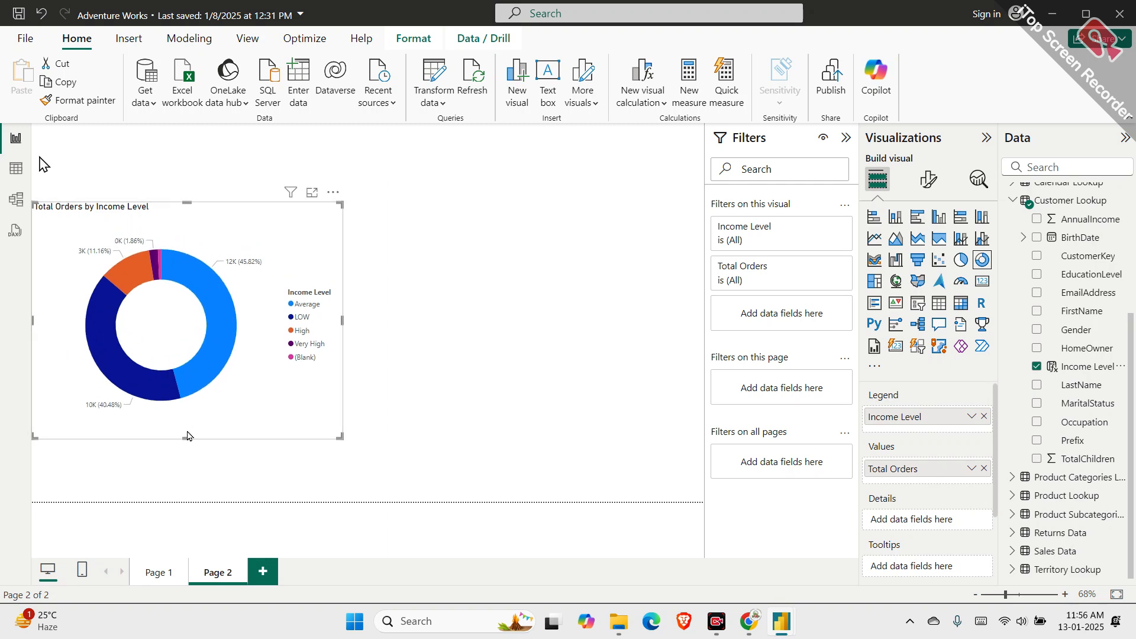
In the table view, examine the distinct values of the Income Level and AnnualIncome columns in Customer Lookup without filtering them
{"action": "left_click", "coordinate": [16, 168]}
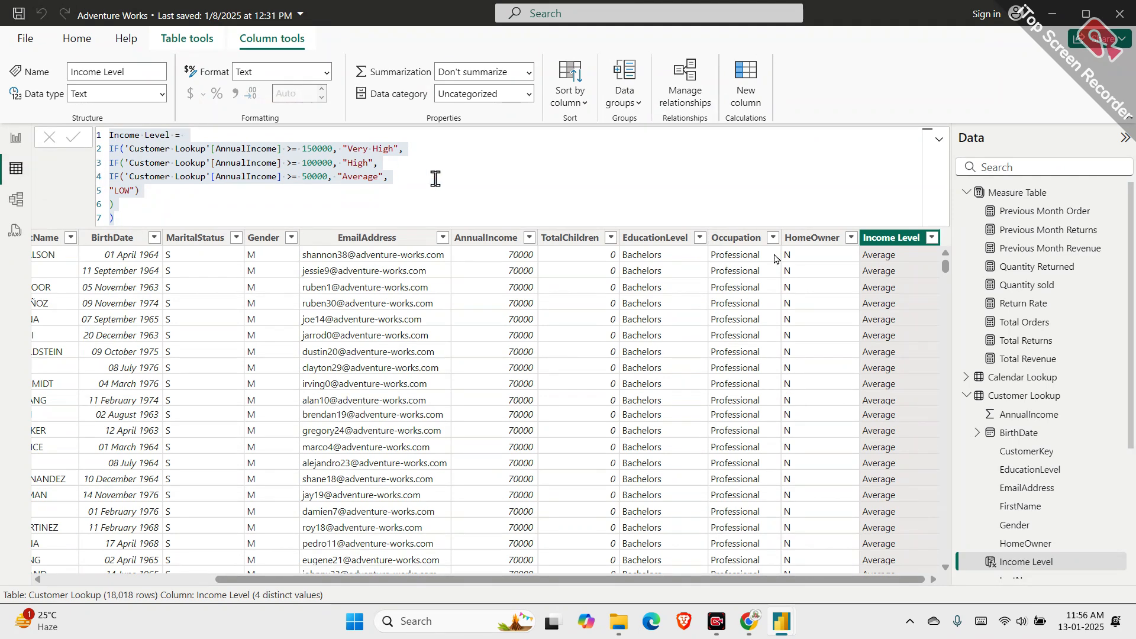
{"action": "scroll", "coordinate": [1004, 333], "scroll_direction": "down", "scroll_amount": 5}
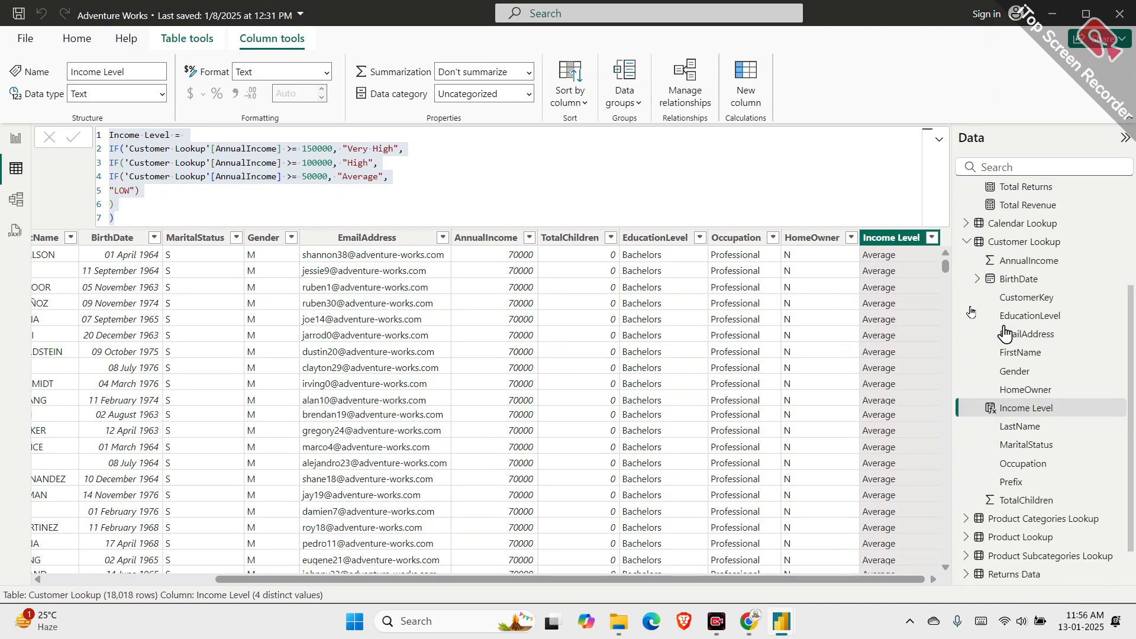
{"action": "scroll", "coordinate": [1007, 331], "scroll_direction": "up", "scroll_amount": 3}
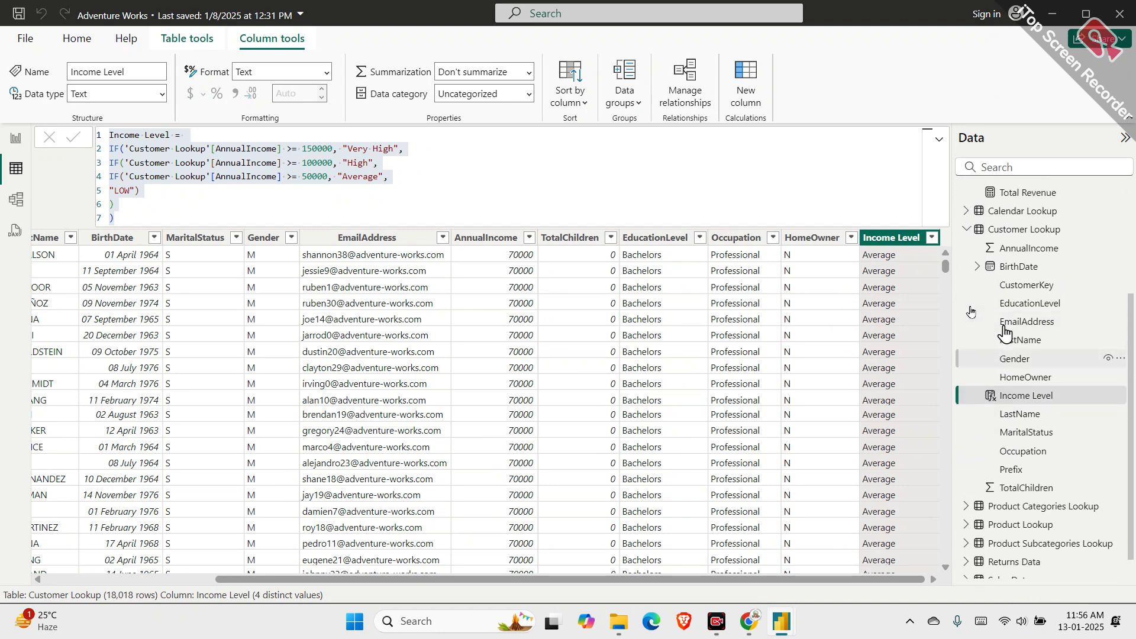
{"action": "left_click", "coordinate": [932, 238]}
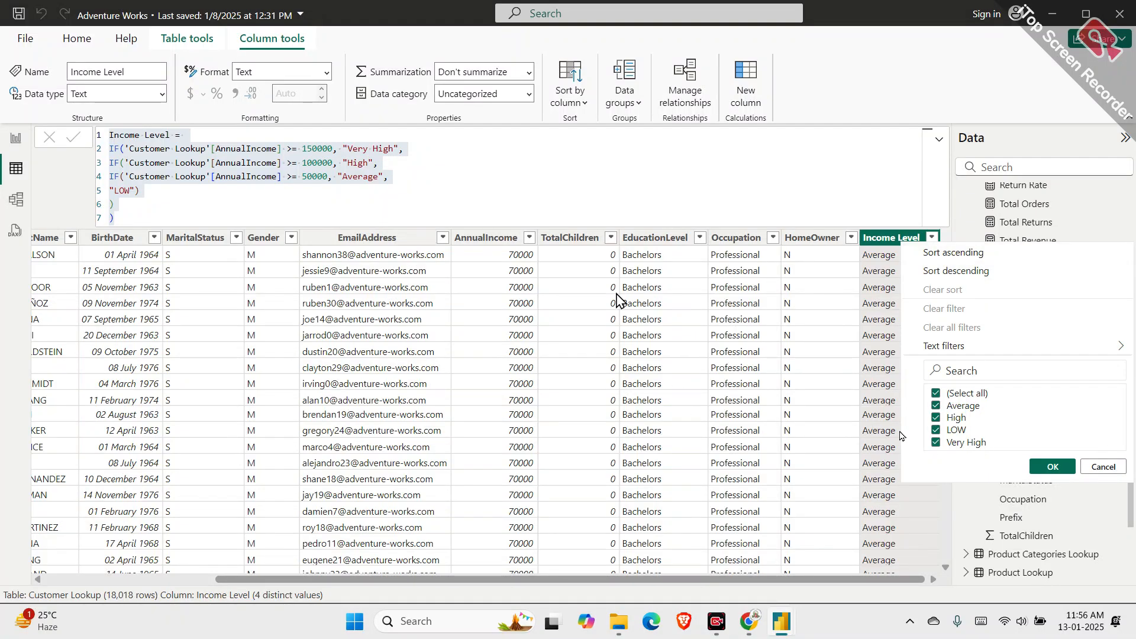
{"action": "left_click", "coordinate": [531, 243]}
{"action": "left_click", "coordinate": [528, 160]}
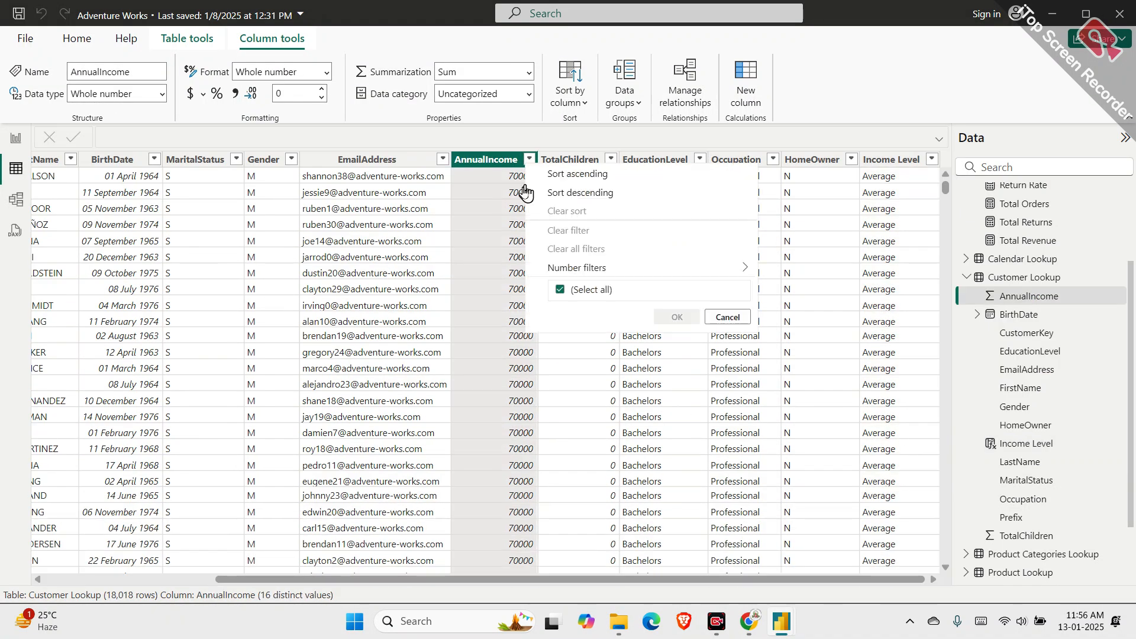
{"action": "left_click", "coordinate": [528, 160]}
{"action": "left_click", "coordinate": [528, 160]}
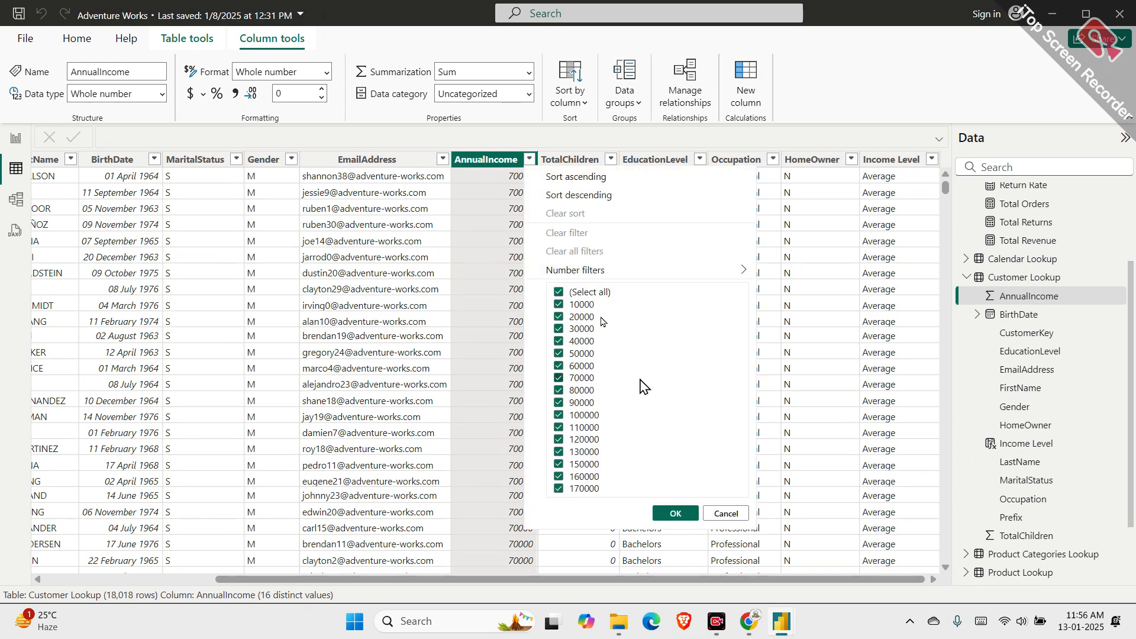
{"action": "left_click", "coordinate": [513, 163]}
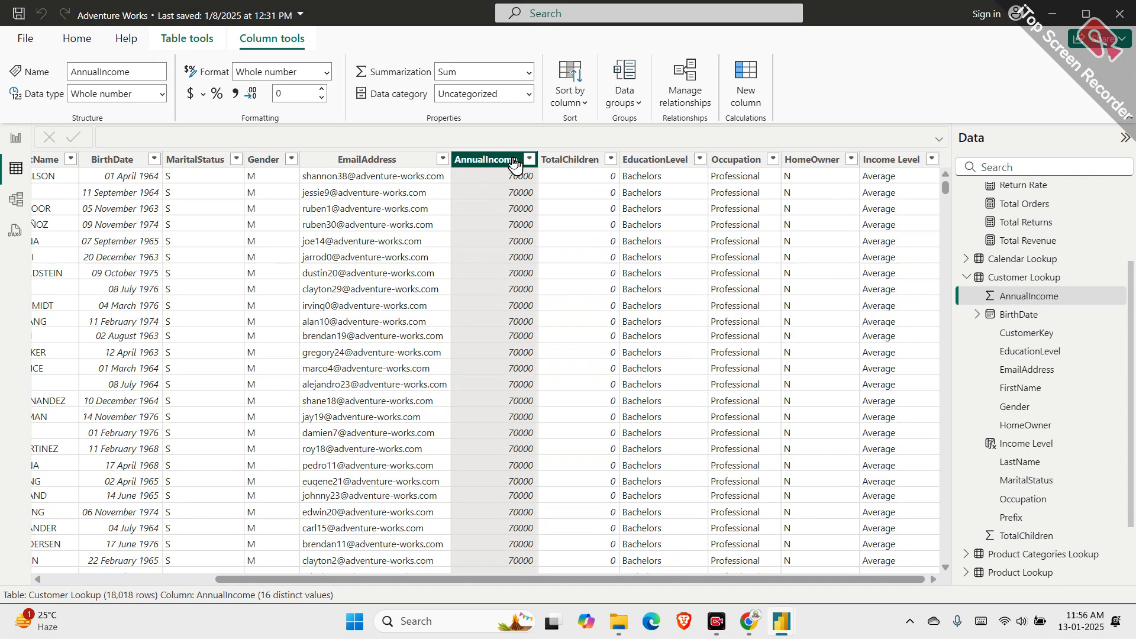
Back in the report view, review the Total Orders measure's formula and inspect the donut chart's (Blank) slice
{"action": "left_click", "coordinate": [15, 140]}
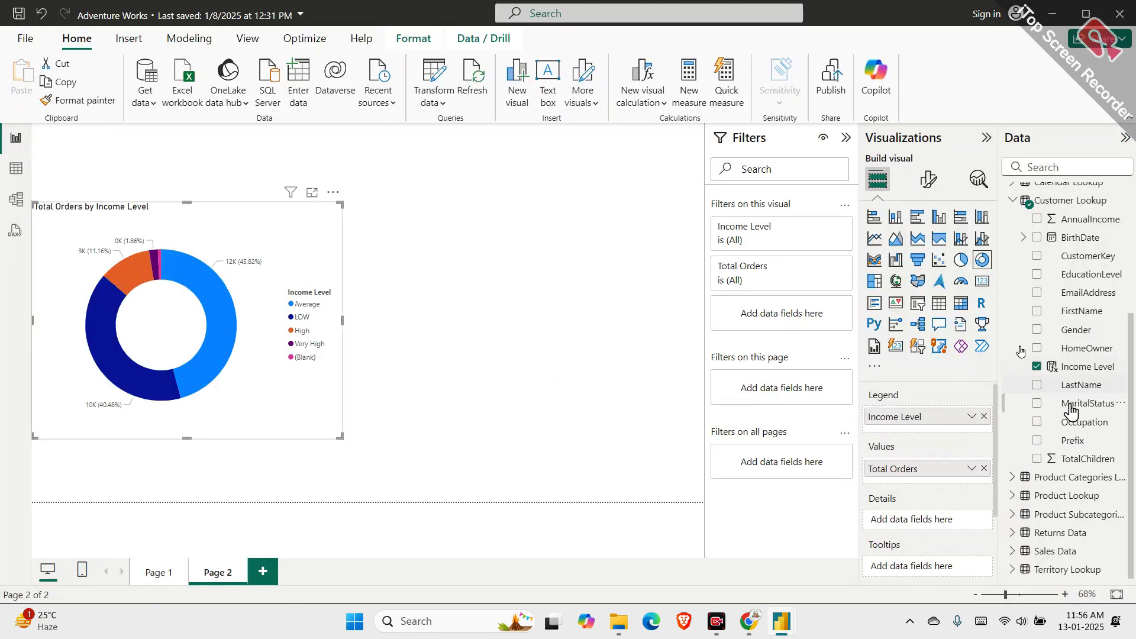
{"action": "scroll", "coordinate": [1067, 404], "scroll_direction": "up", "scroll_amount": 3}
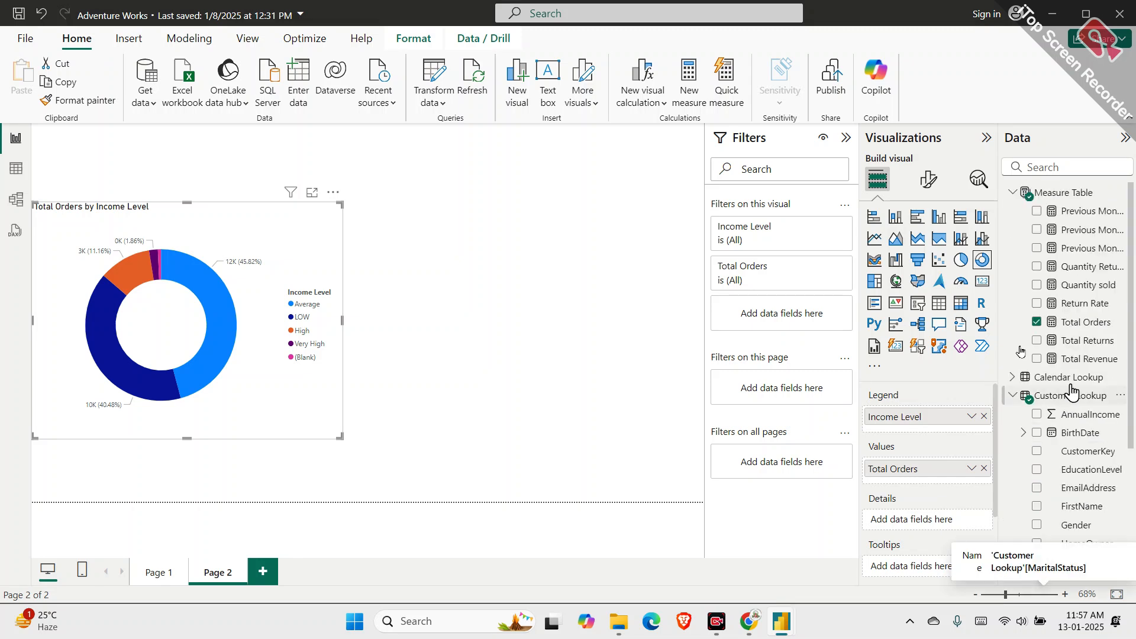
{"action": "left_click", "coordinate": [1073, 323]}
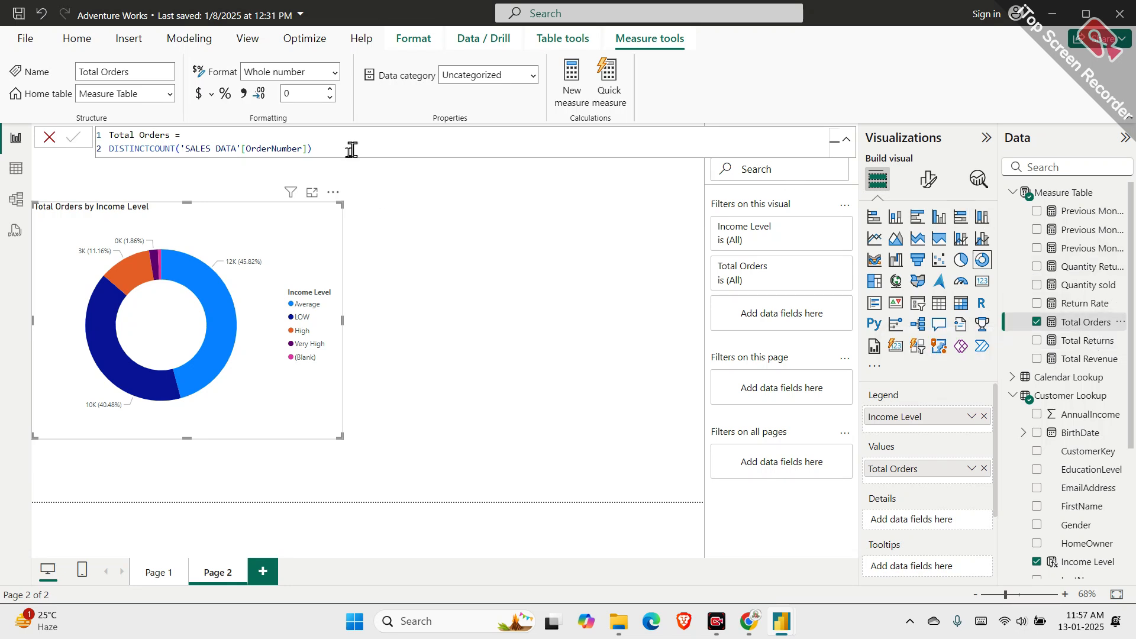
{"action": "mouse_move", "coordinate": [161, 260]}
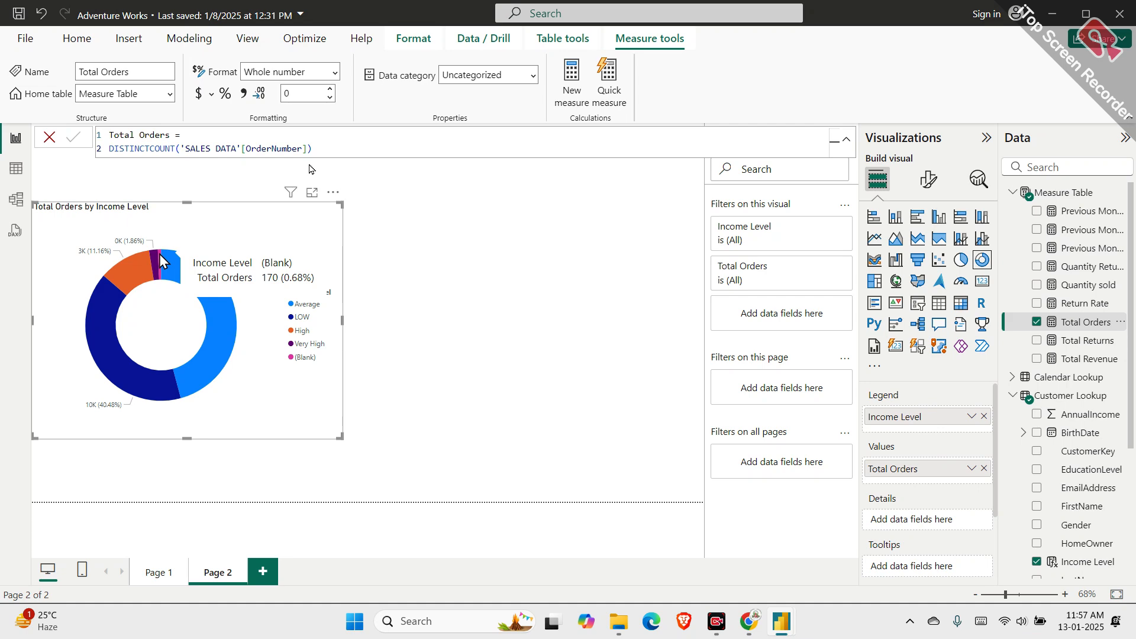
Return to the Customer Lookup table and check whether the Income Level values include a blank category
{"action": "left_click", "coordinate": [16, 169]}
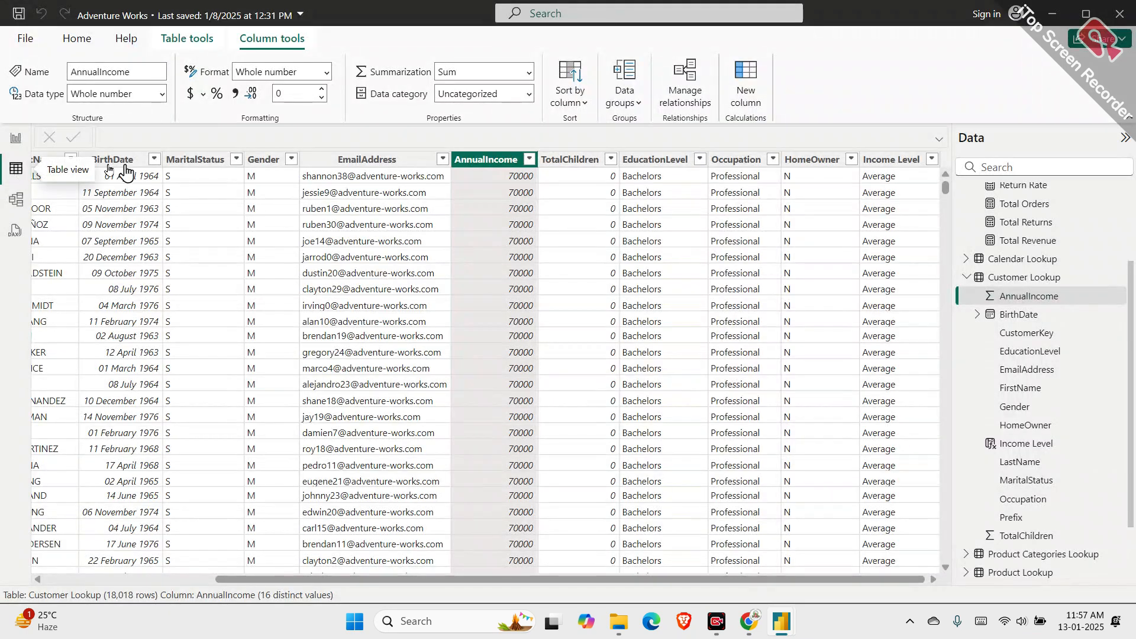
{"action": "left_click", "coordinate": [924, 159]}
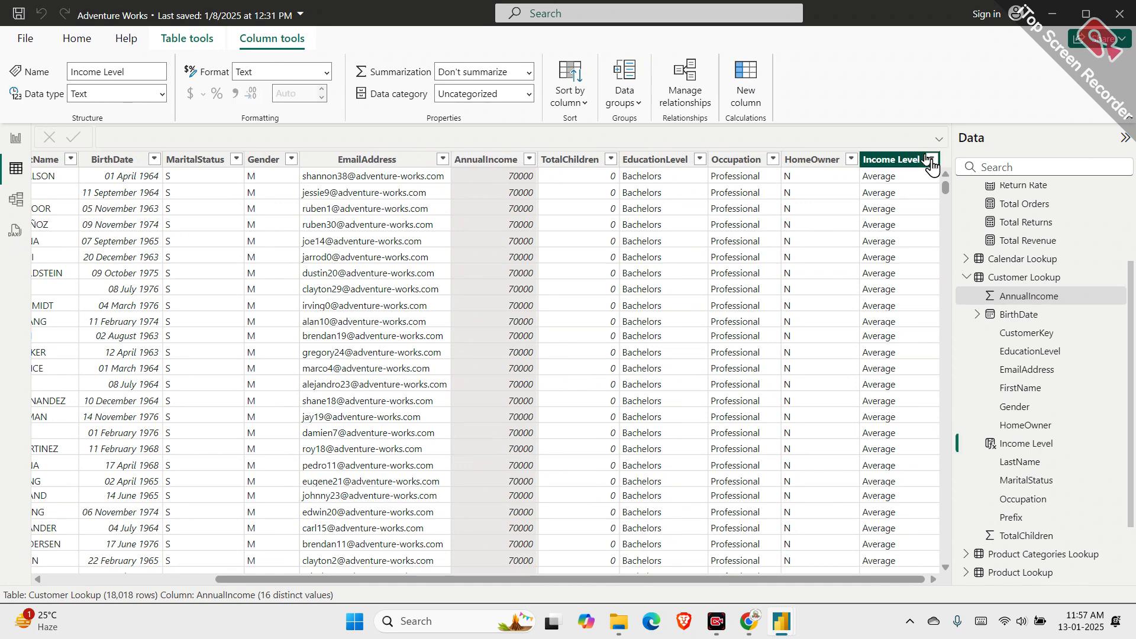
{"action": "left_click", "coordinate": [930, 159]}
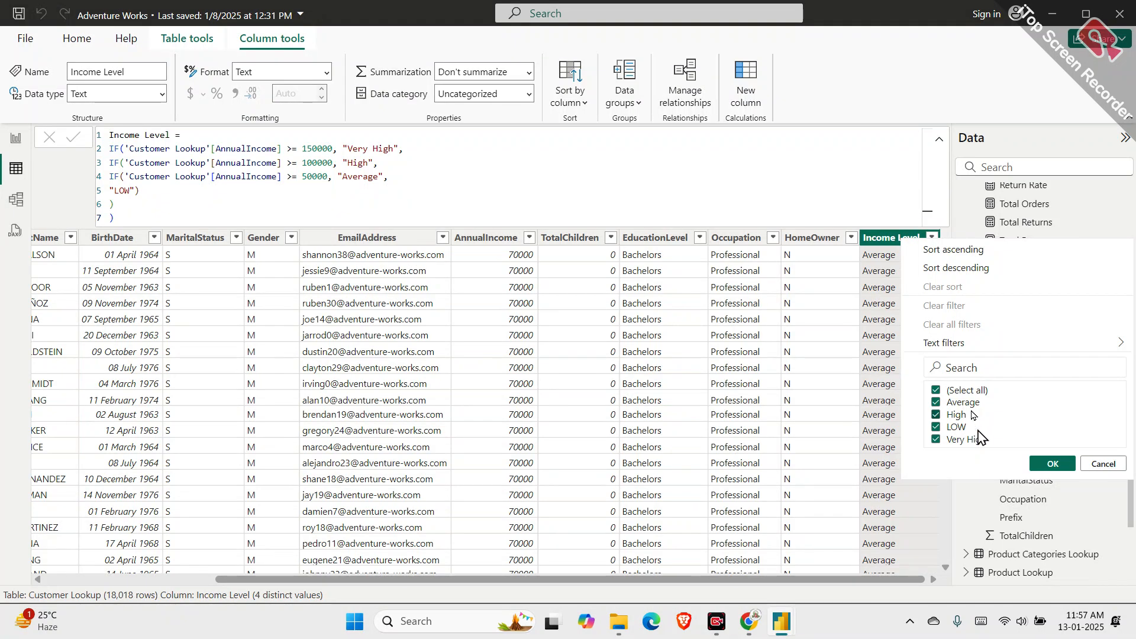
{"action": "left_click", "coordinate": [878, 242]}
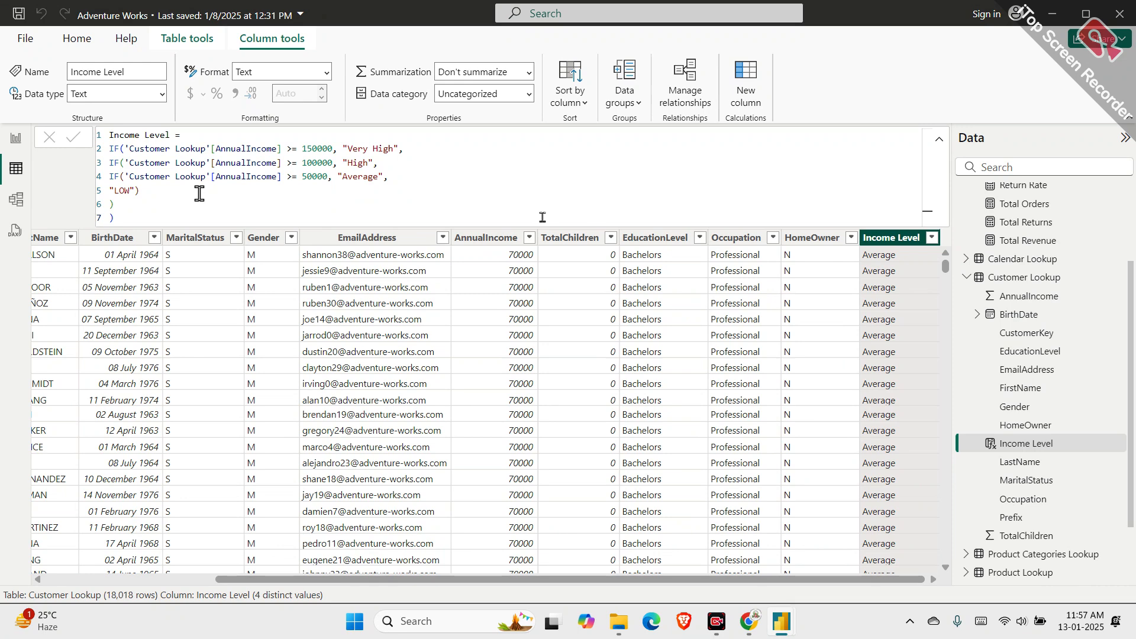
Change the fallback label in the Income Level formula to "Low" and commit the column
{"action": "left_click", "coordinate": [135, 191]}
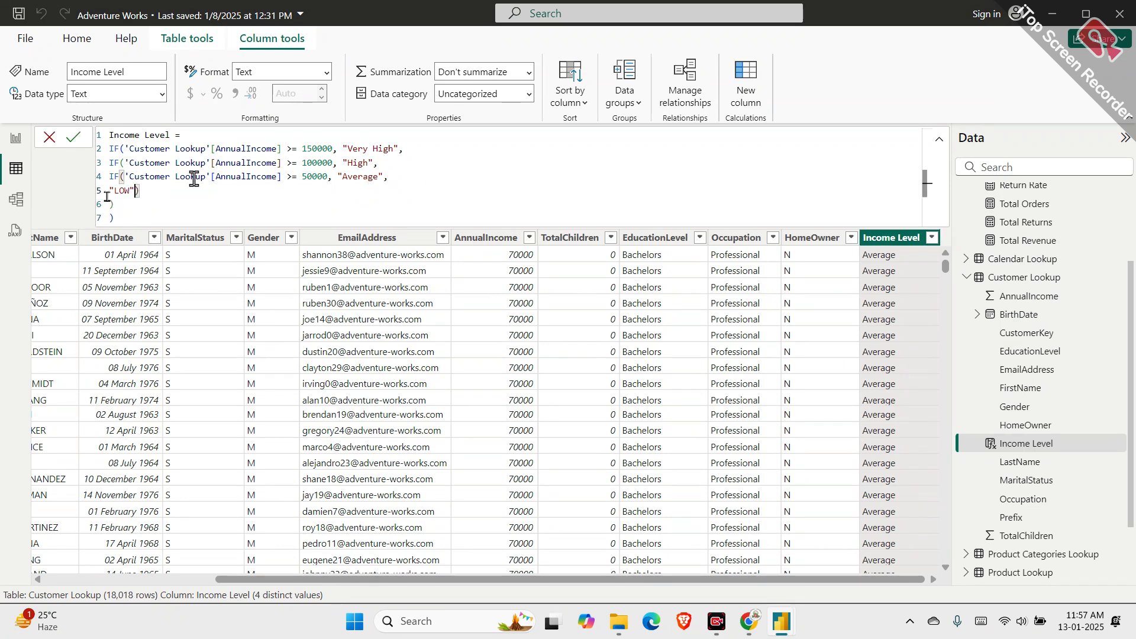
{"action": "key", "text": "Left"}
{"action": "key", "text": "Left"}
{"action": "key", "text": "BackSpace"}
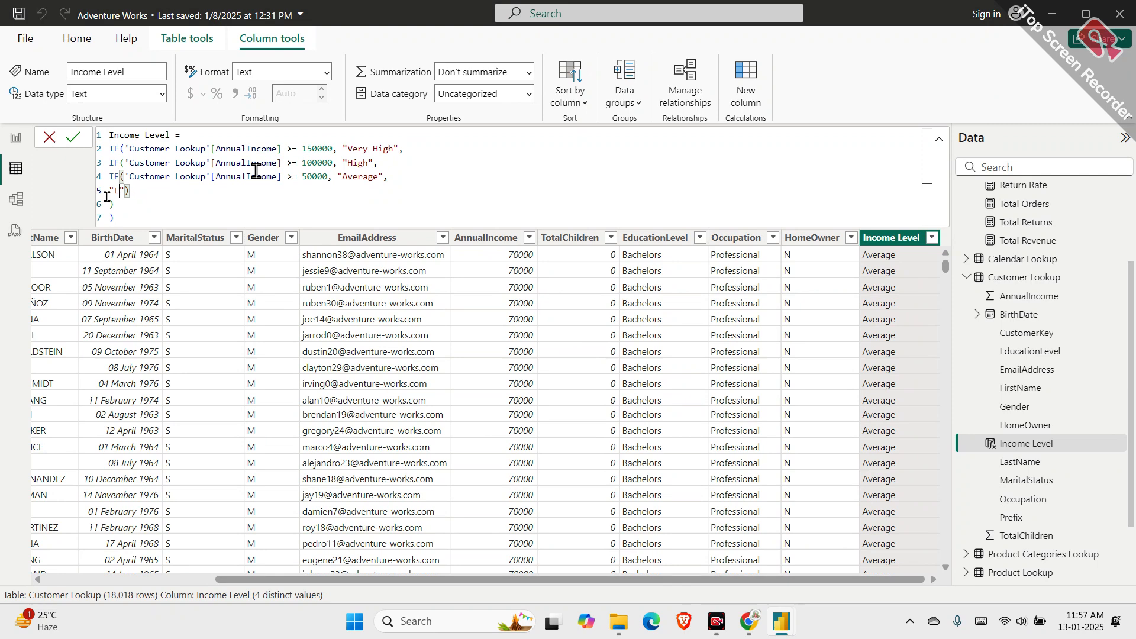
{"action": "key", "text": "Return"}
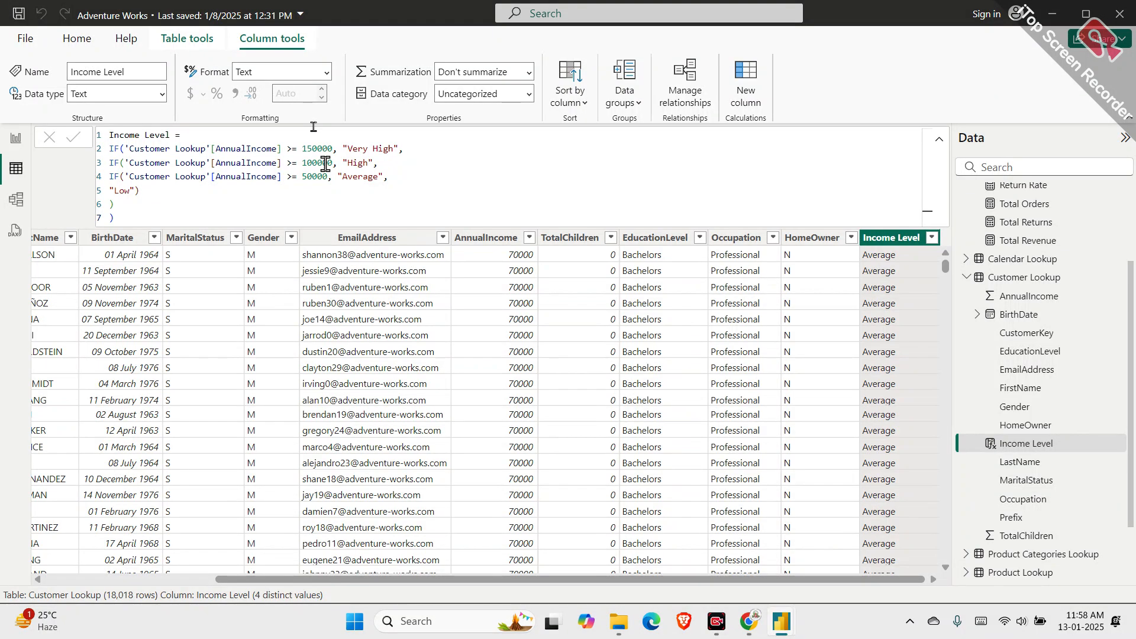
Switch to the Google Meet call, admit the waiting participant and return to Power BI
{"action": "mouse_move", "coordinate": [751, 624]}
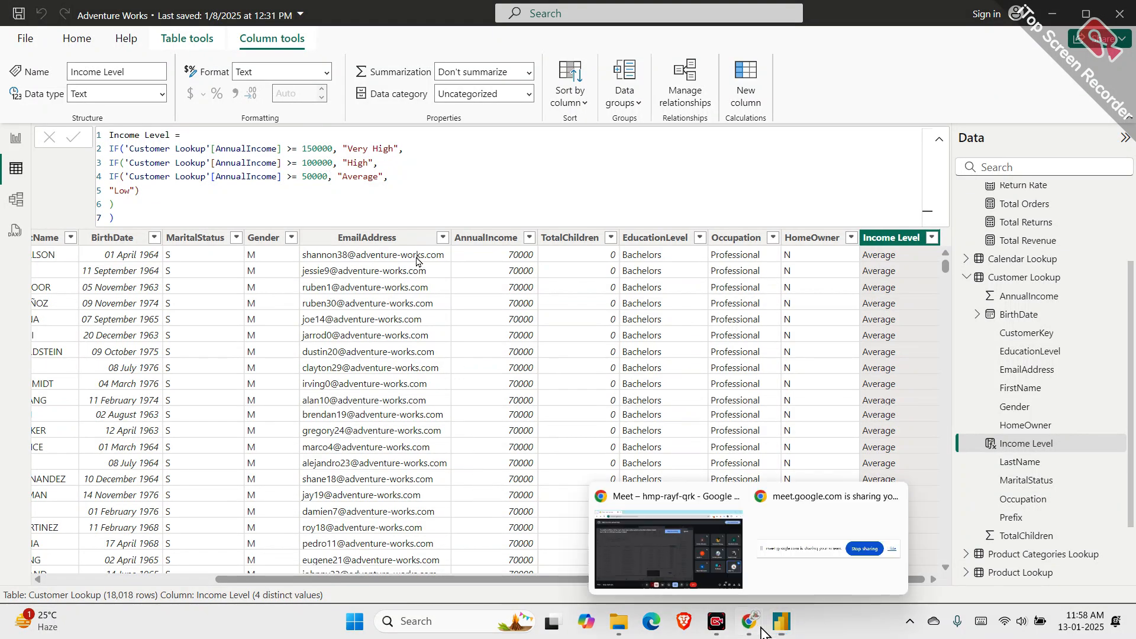
{"action": "left_click", "coordinate": [733, 558]}
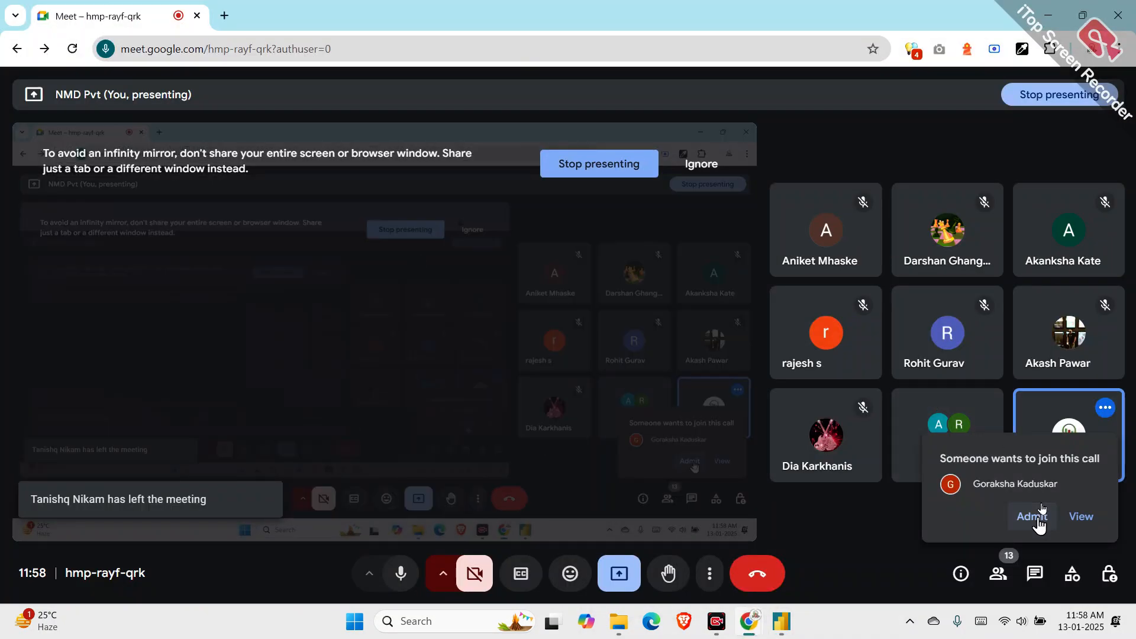
{"action": "left_click", "coordinate": [1036, 519]}
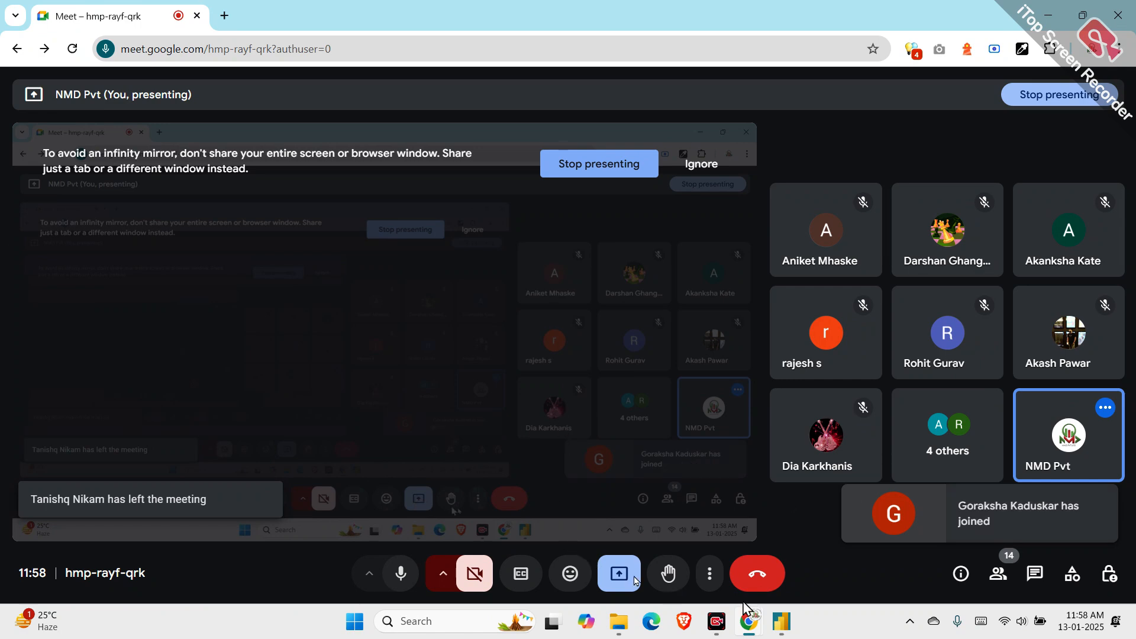
{"action": "mouse_move", "coordinate": [787, 621]}
{"action": "left_click", "coordinate": [712, 564]}
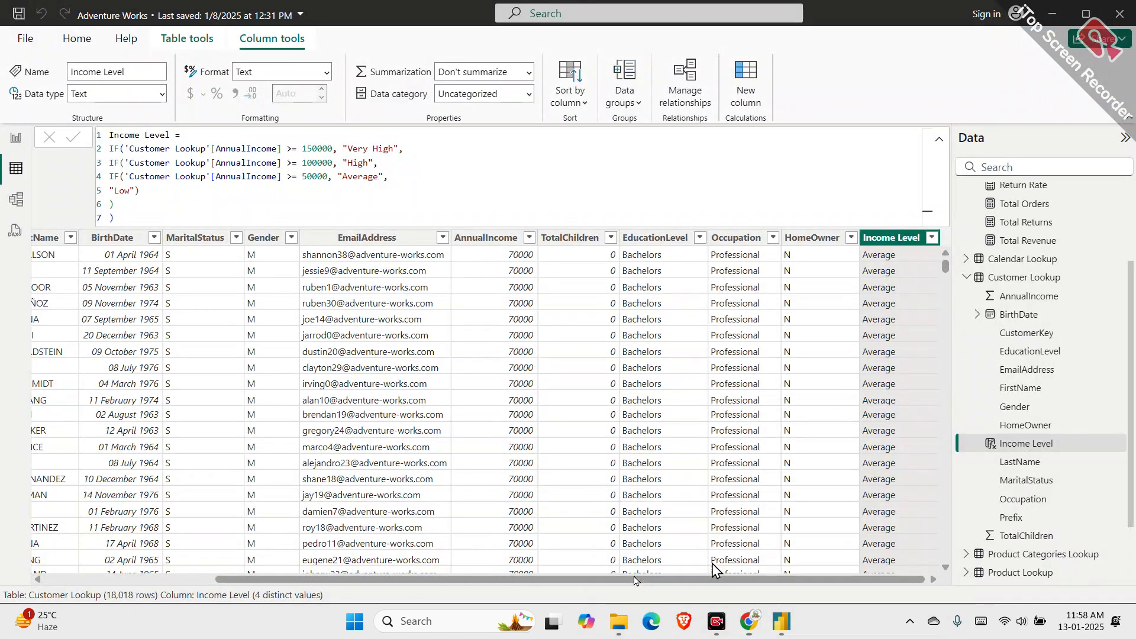
In the report view, filter the donut chart's Income Level to include every value except (Blank)
{"action": "left_click", "coordinate": [12, 152]}
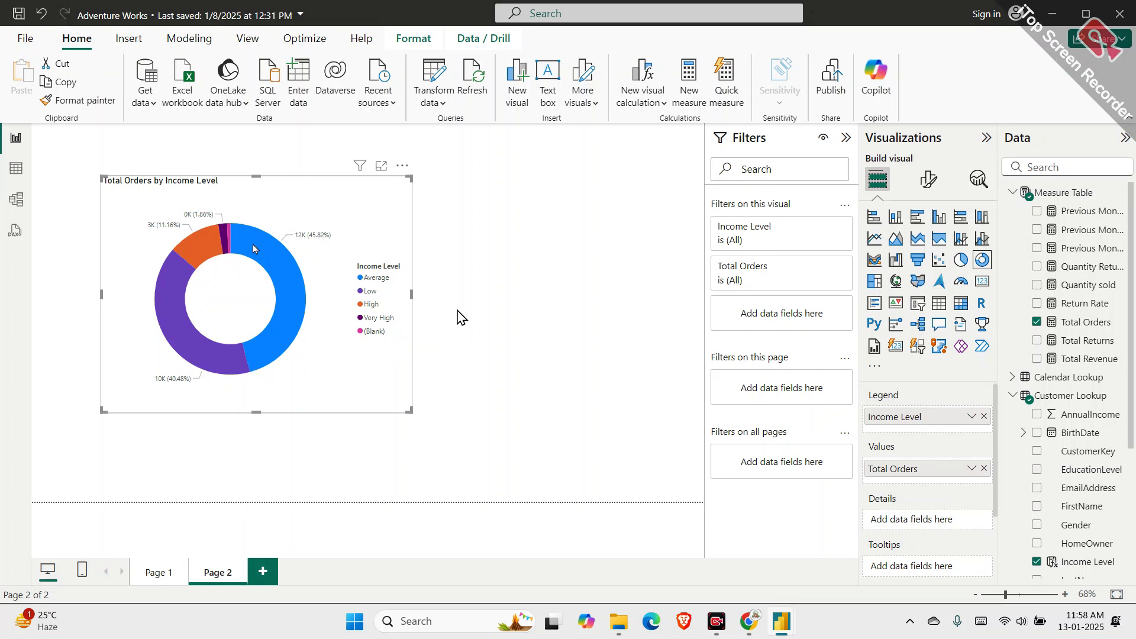
{"action": "left_click", "coordinate": [820, 229]}
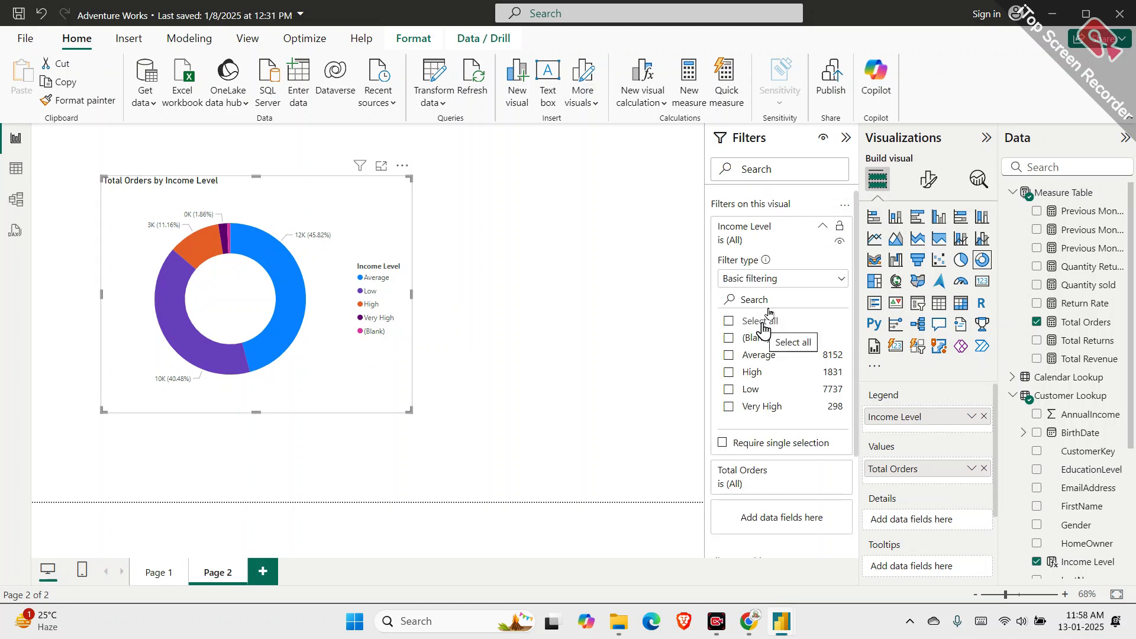
{"action": "left_click", "coordinate": [757, 338]}
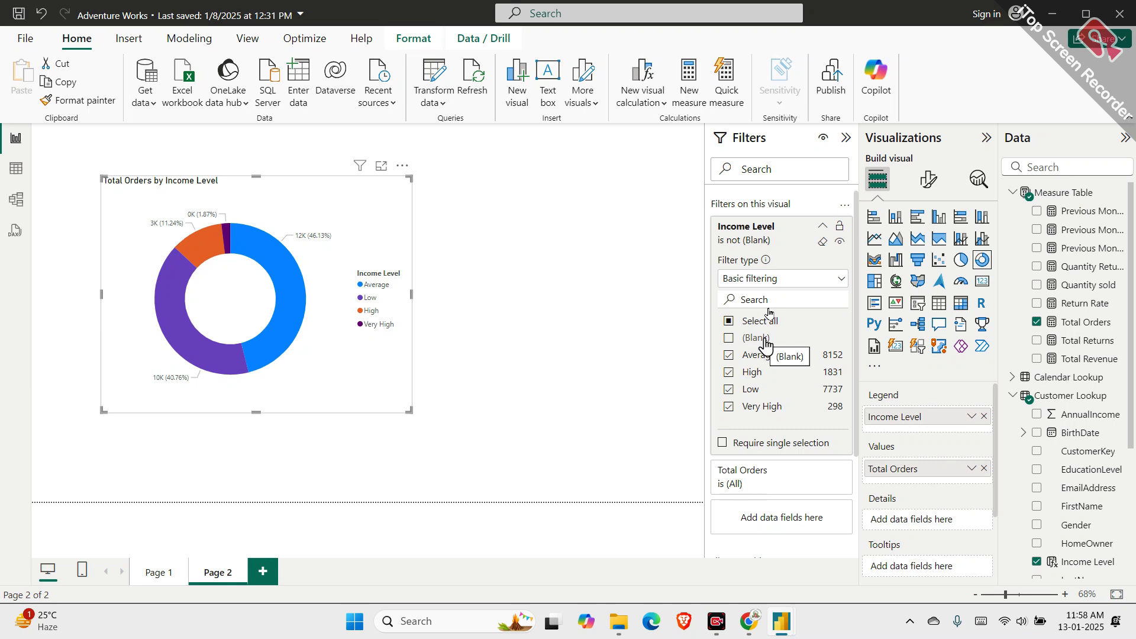
{"action": "left_click", "coordinate": [727, 322]}
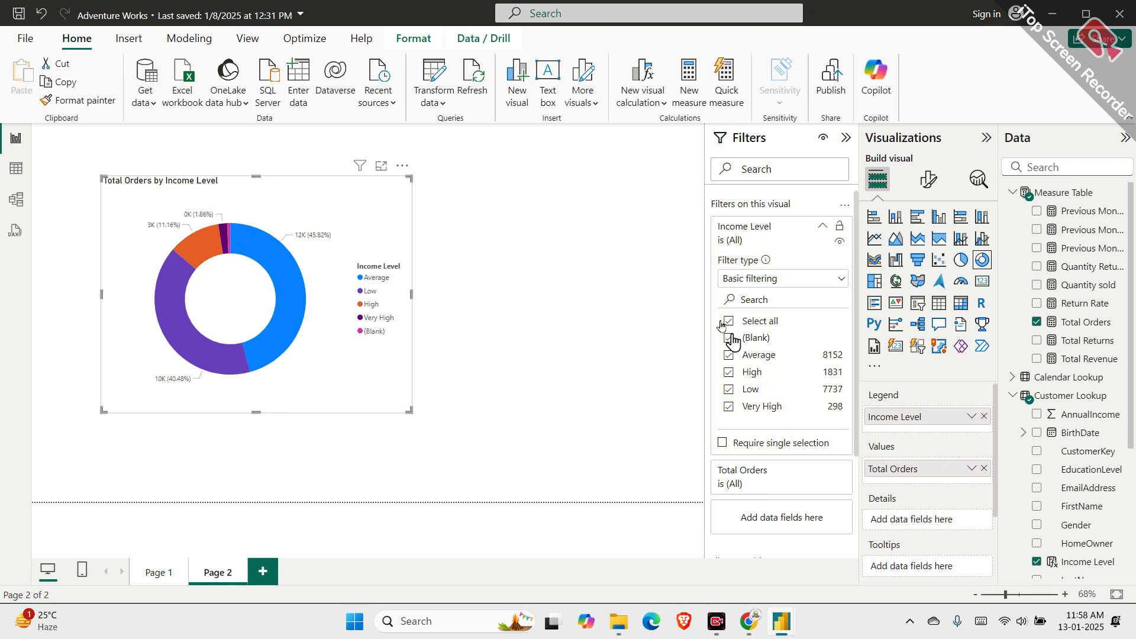
{"action": "left_click", "coordinate": [739, 336]}
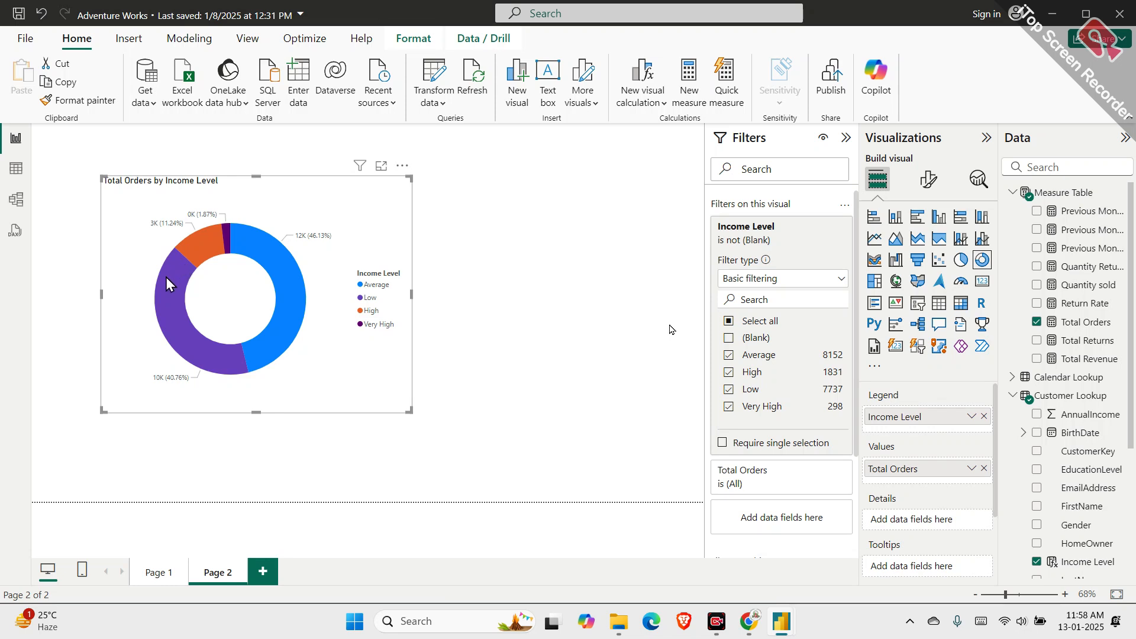
Move the donut chart to the lower-left corner of the report page and look at its detail label options
{"action": "mouse_move", "coordinate": [296, 334]}
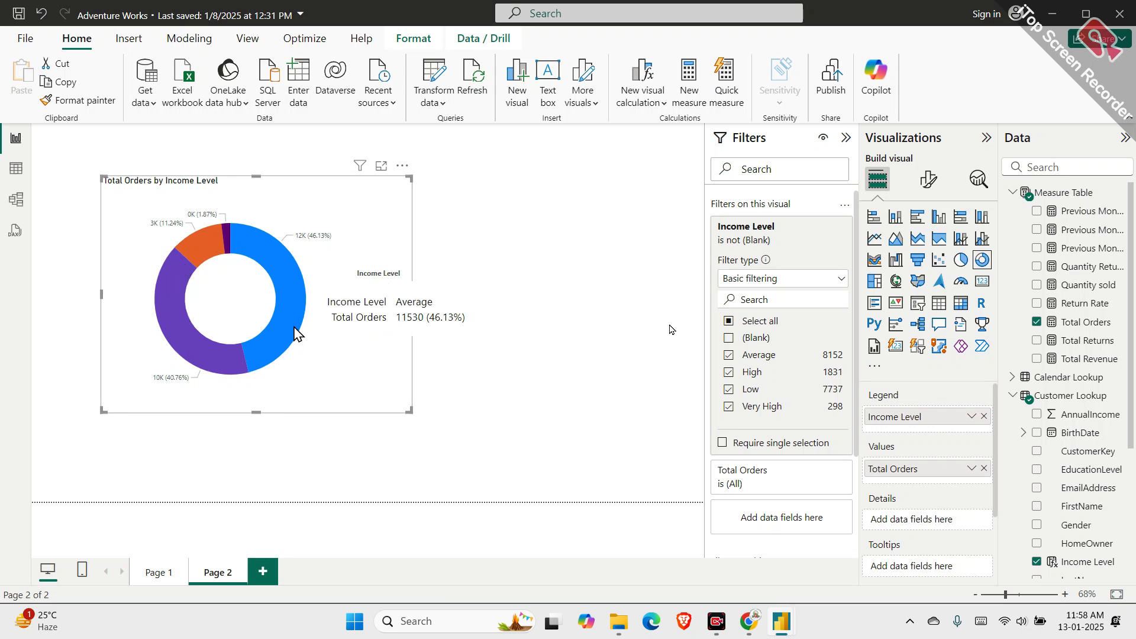
{"action": "left_click_drag", "start_coordinate": [241, 381], "coordinate": [236, 485]}
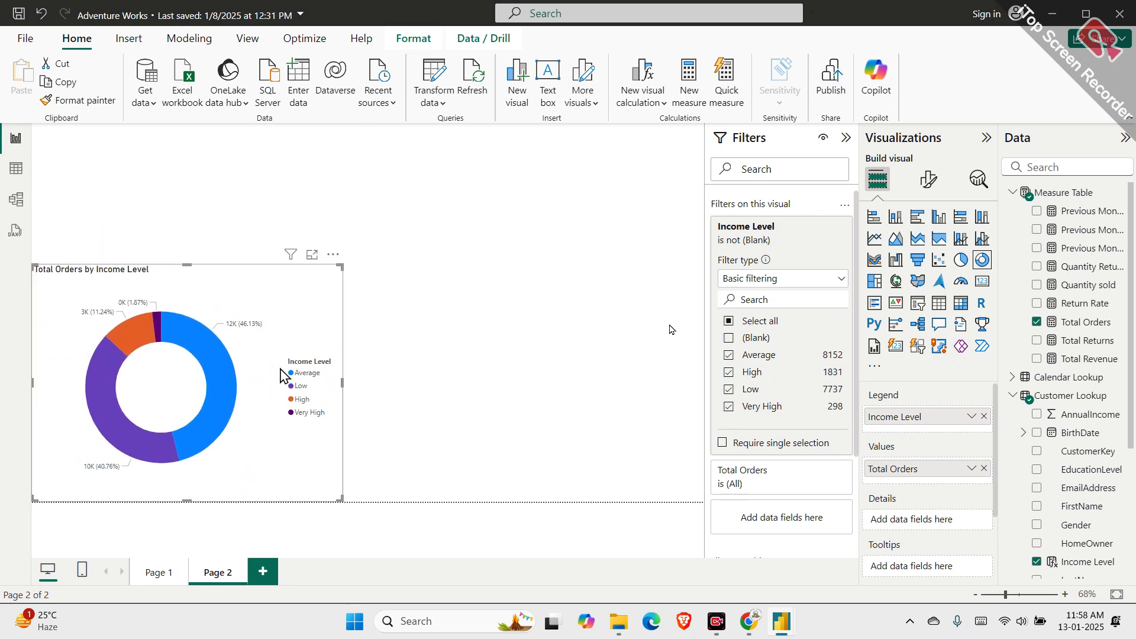
{"action": "left_click", "coordinate": [927, 188]}
{"action": "left_click", "coordinate": [923, 349]}
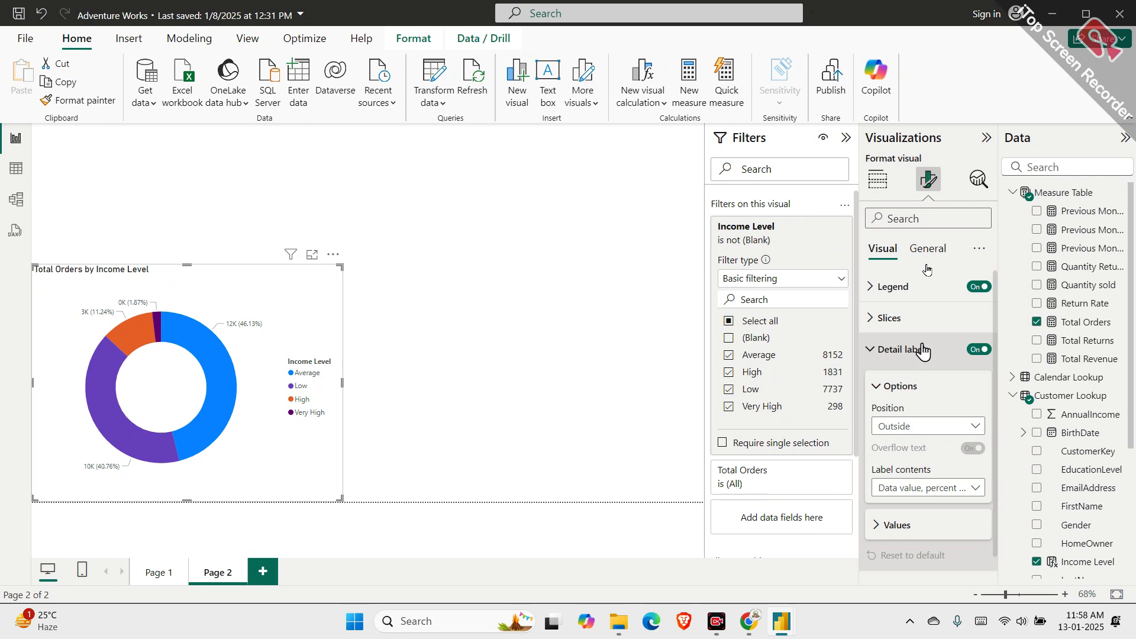
{"action": "scroll", "coordinate": [923, 350], "scroll_direction": "down", "scroll_amount": 1}
{"action": "scroll", "coordinate": [922, 349], "scroll_direction": "up", "scroll_amount": 1}
{"action": "left_click", "coordinate": [914, 350]}
Change the donut chart's title text to "Orders by Income Level"
{"action": "left_click", "coordinate": [928, 254]}
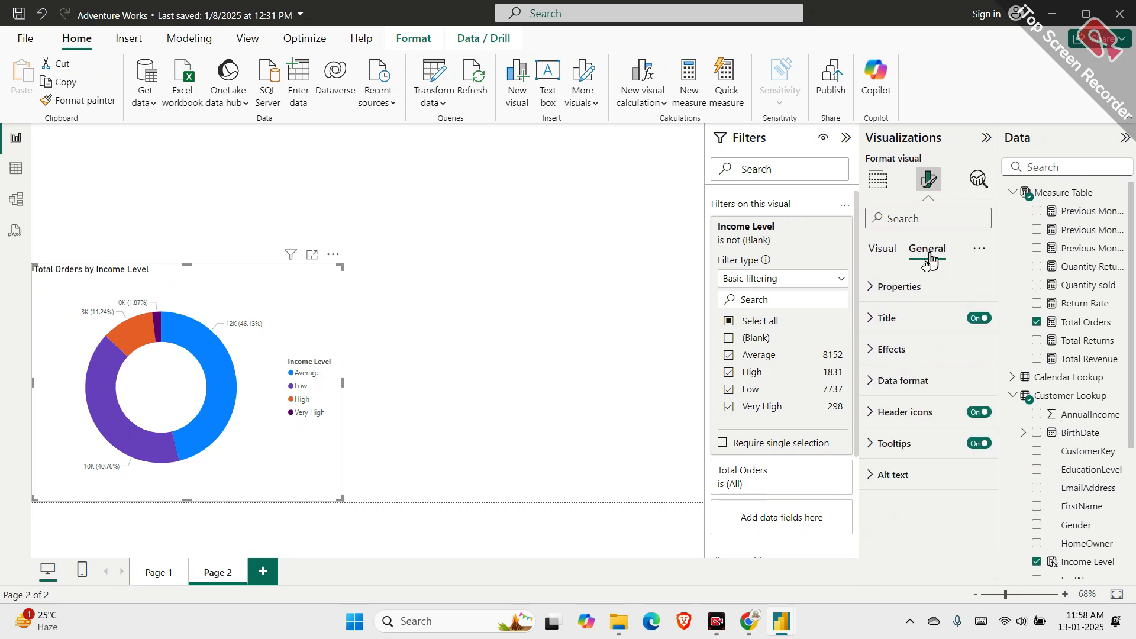
{"action": "left_click", "coordinate": [905, 324]}
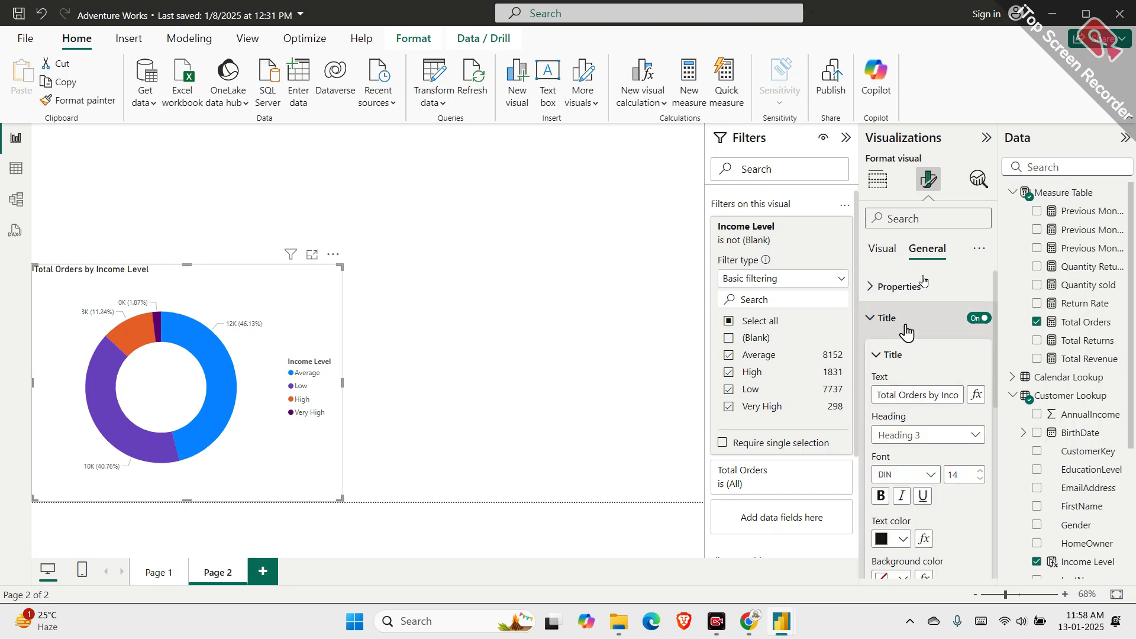
{"action": "left_click_drag", "start_coordinate": [877, 394], "coordinate": [976, 392]}
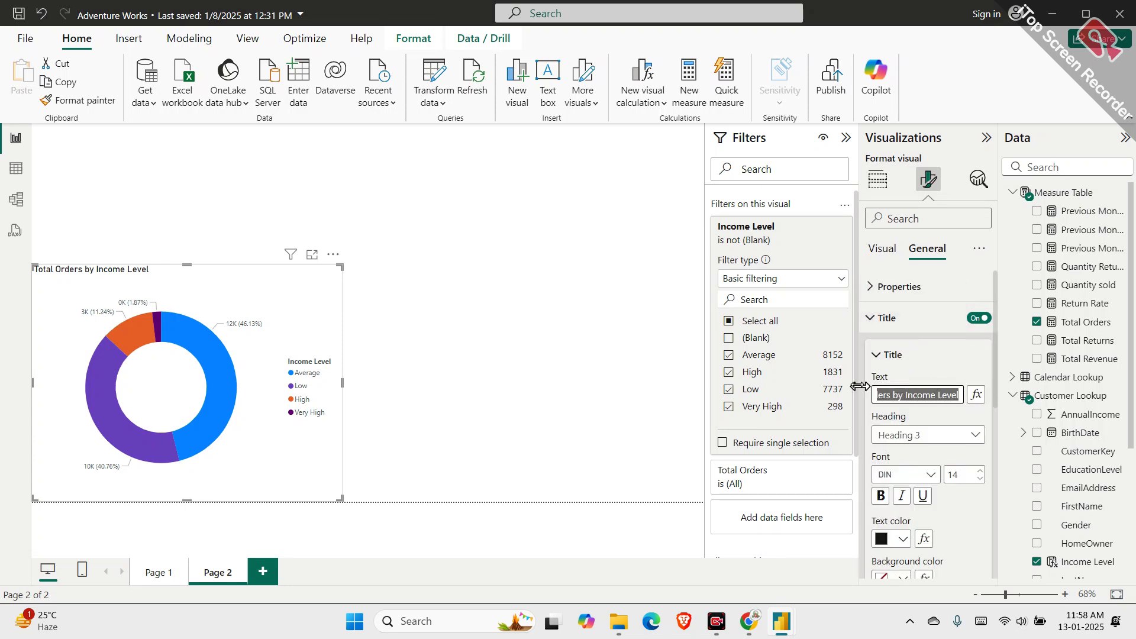
{"action": "key", "text": "BackSpace"}
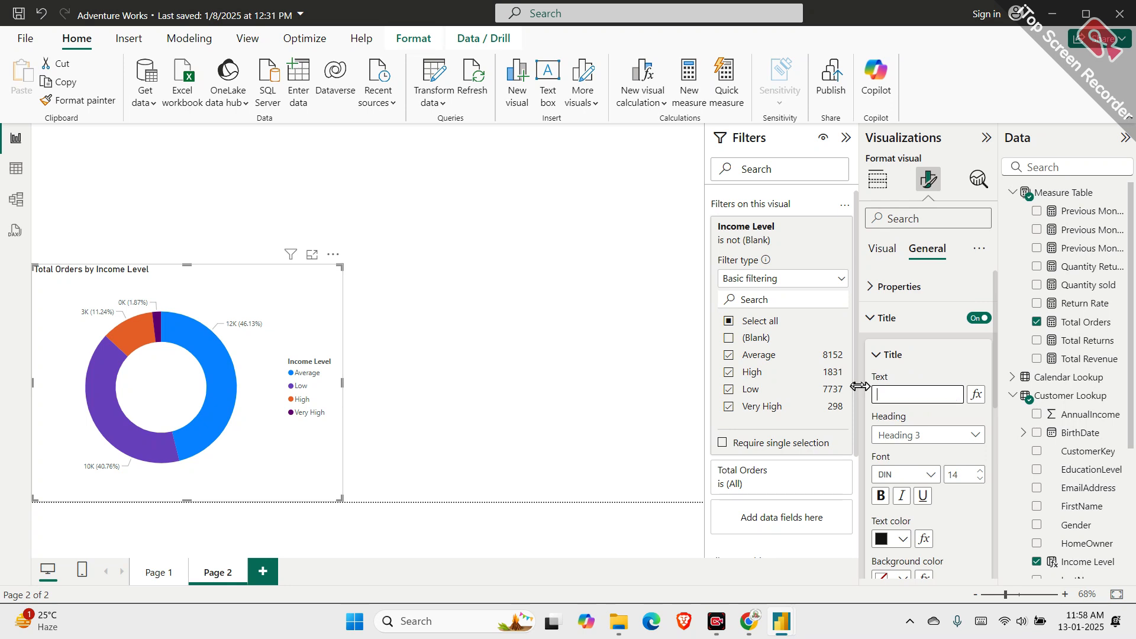
{"action": "type", "text": "Ord"}
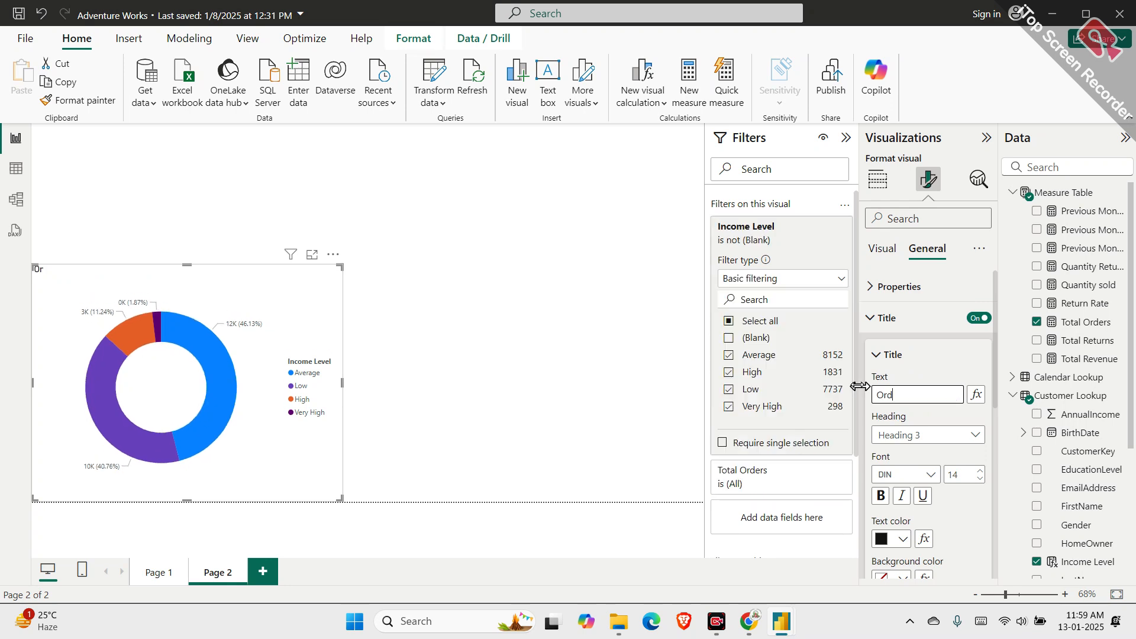
{"action": "type", "text": "ers by Income Level"}
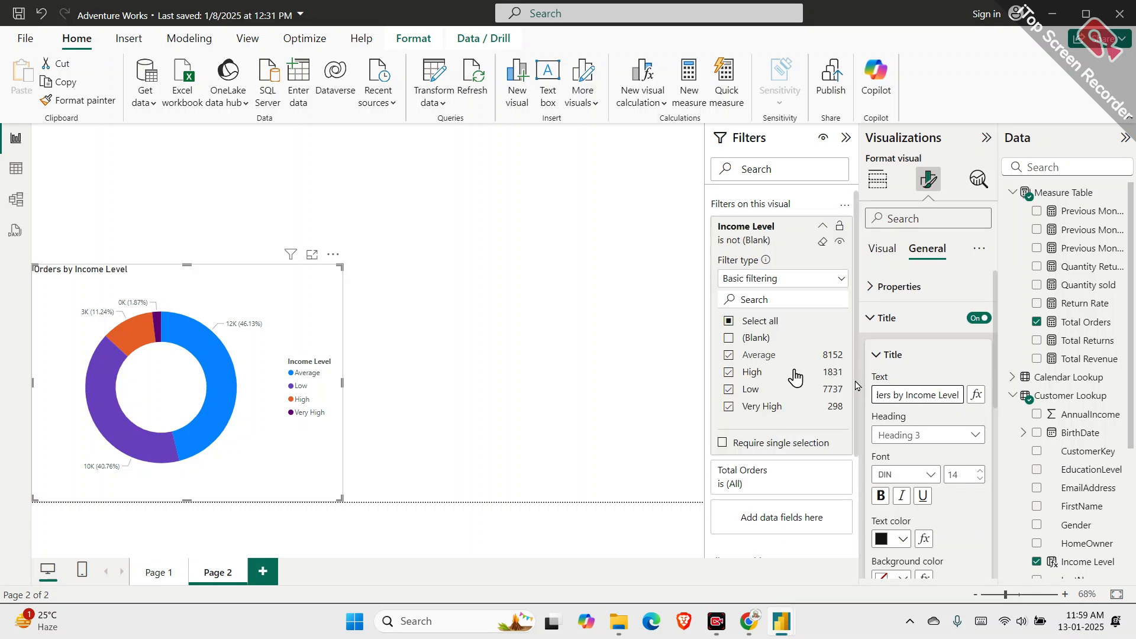
Center and bold the donut chart's title, and make the chart slightly smaller nearer the middle of the page
{"action": "scroll", "coordinate": [928, 485], "scroll_direction": "down", "scroll_amount": 3}
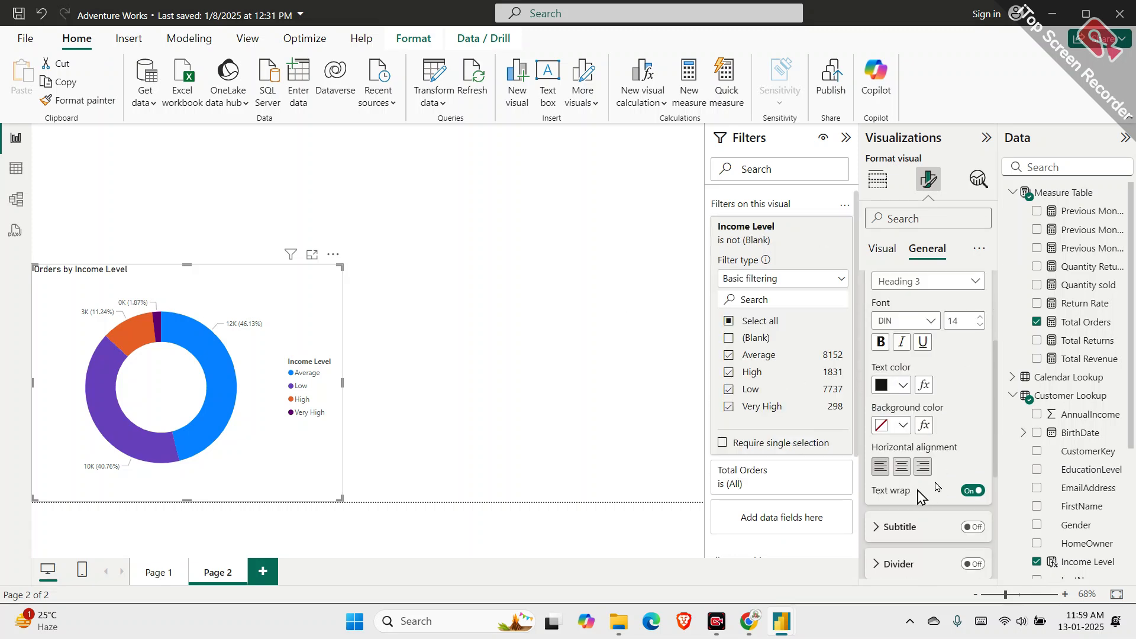
{"action": "left_click", "coordinate": [900, 467]}
{"action": "left_click", "coordinate": [881, 342]}
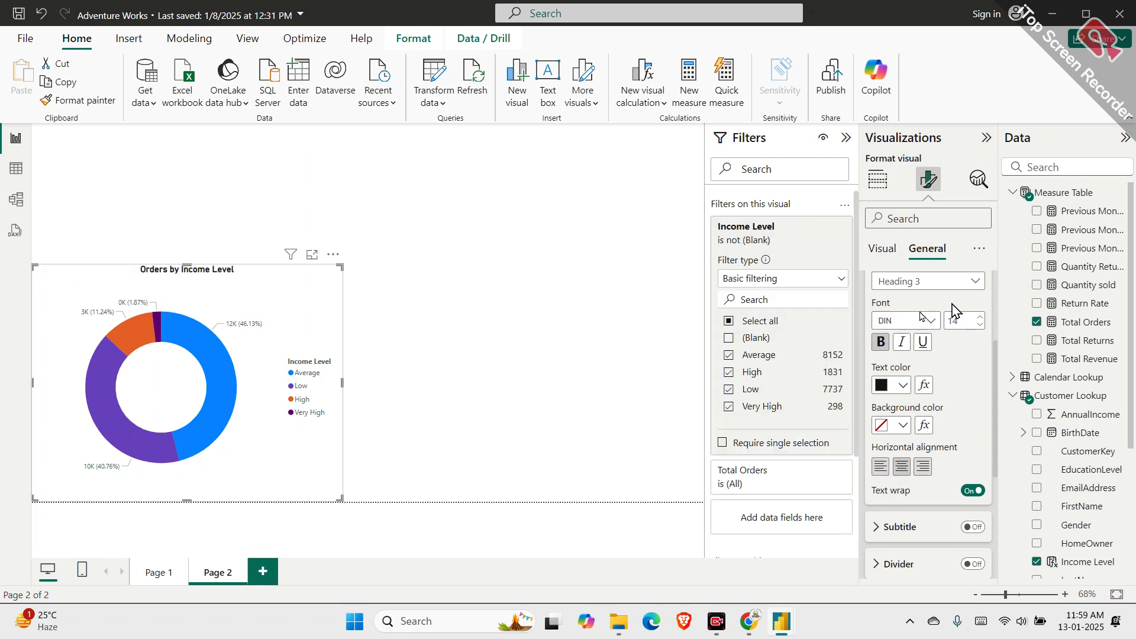
{"action": "left_click_drag", "start_coordinate": [337, 269], "coordinate": [383, 263]}
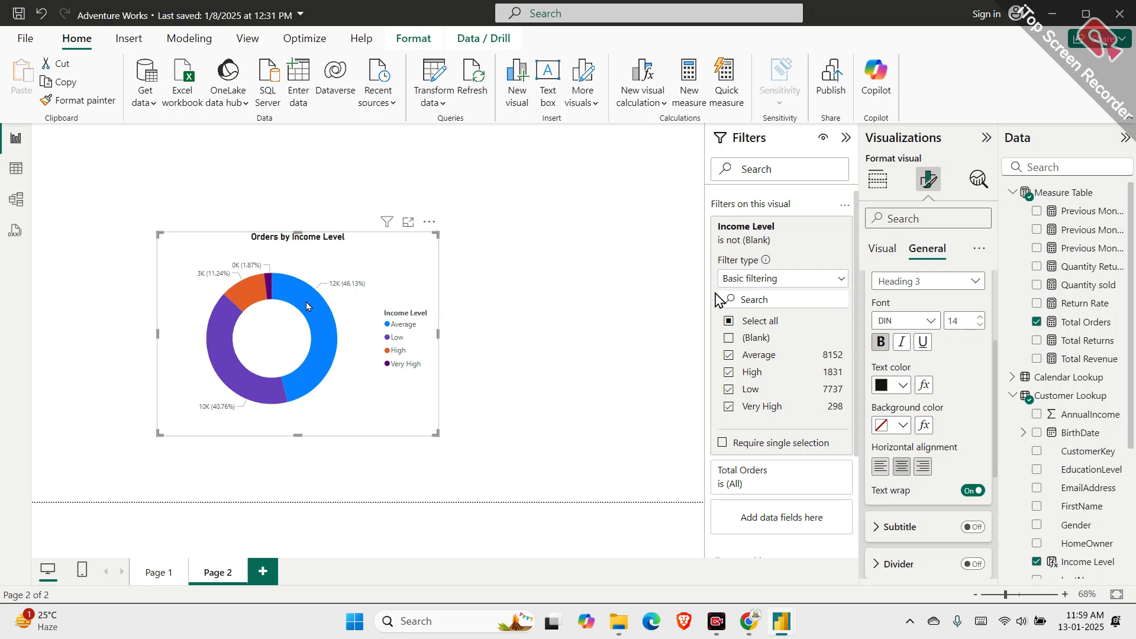
Collapse the Income Level filter card, try the visual as a pie chart and inspect its slices
{"action": "left_click", "coordinate": [822, 226]}
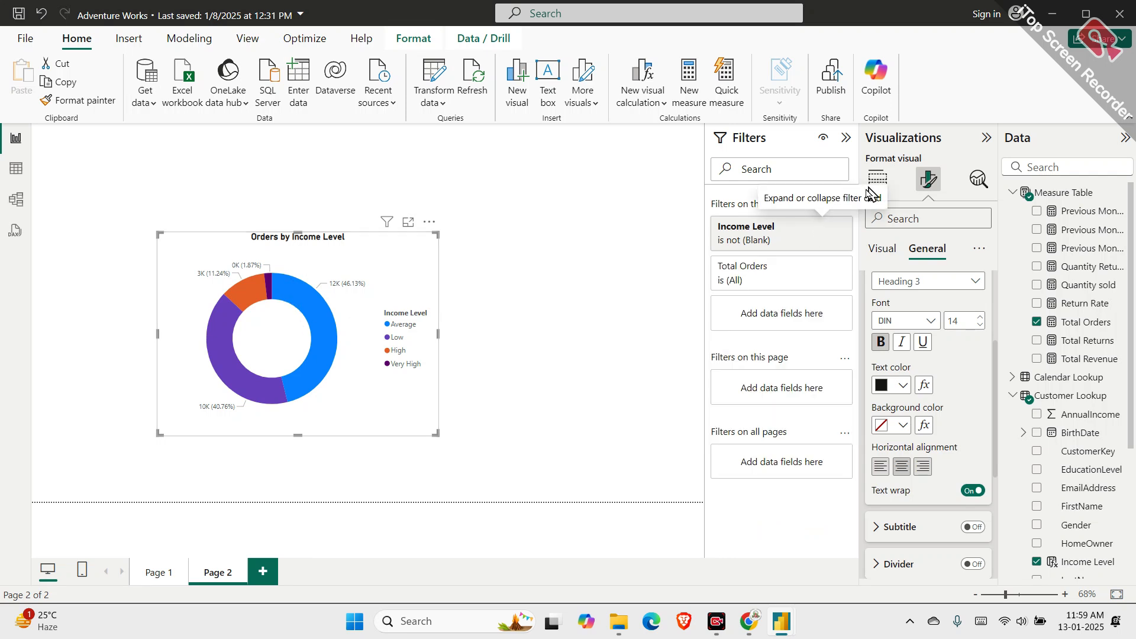
{"action": "left_click", "coordinate": [876, 184]}
{"action": "left_click", "coordinate": [956, 263]}
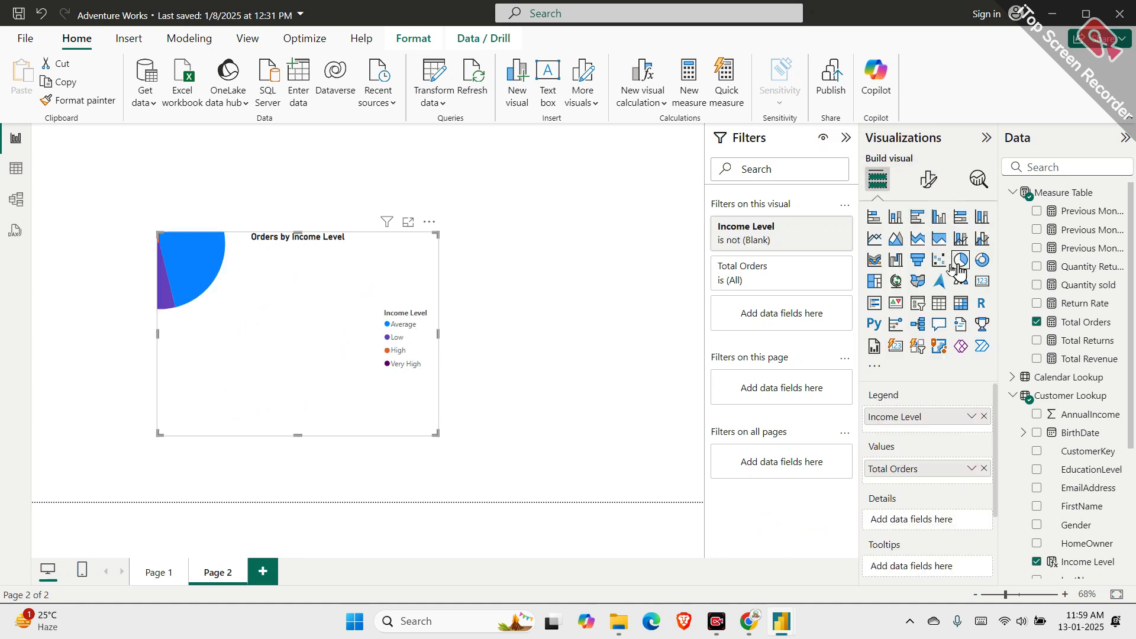
{"action": "mouse_move", "coordinate": [261, 310]}
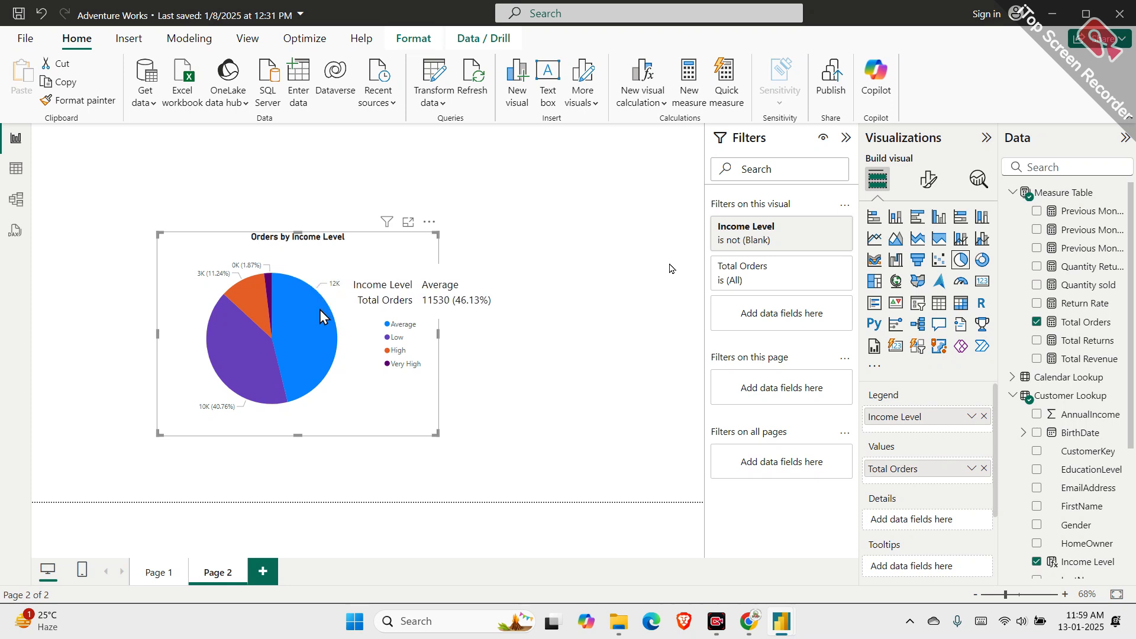
{"action": "mouse_move", "coordinate": [216, 353]}
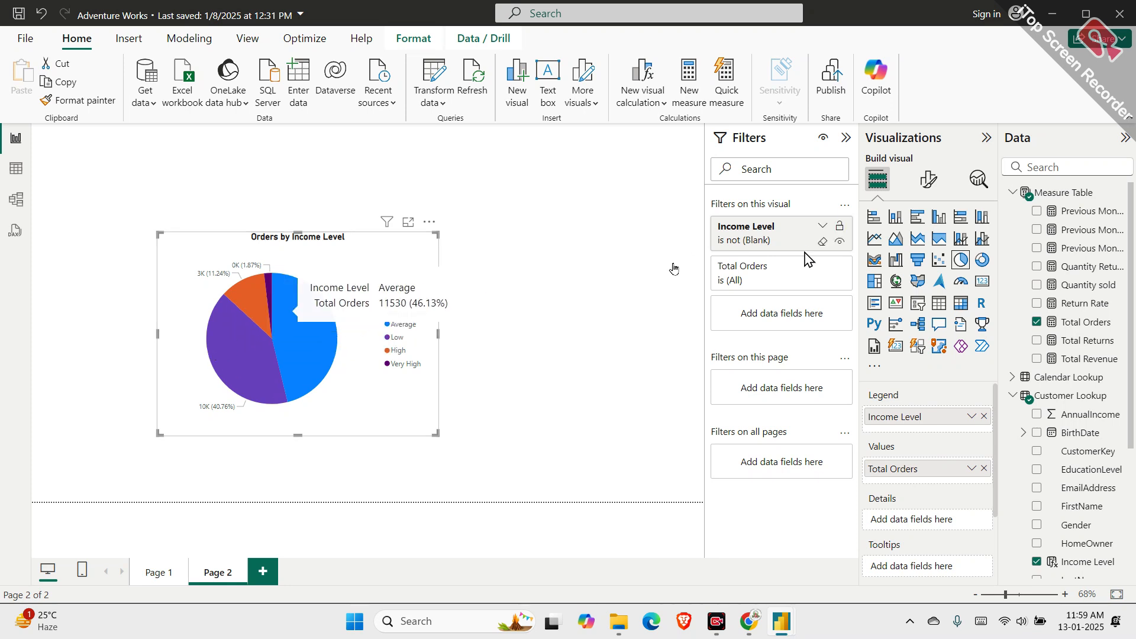
Review the Income Level and Total Orders filter options of the pie chart, then collapse both filter cards
{"action": "left_click", "coordinate": [823, 226]}
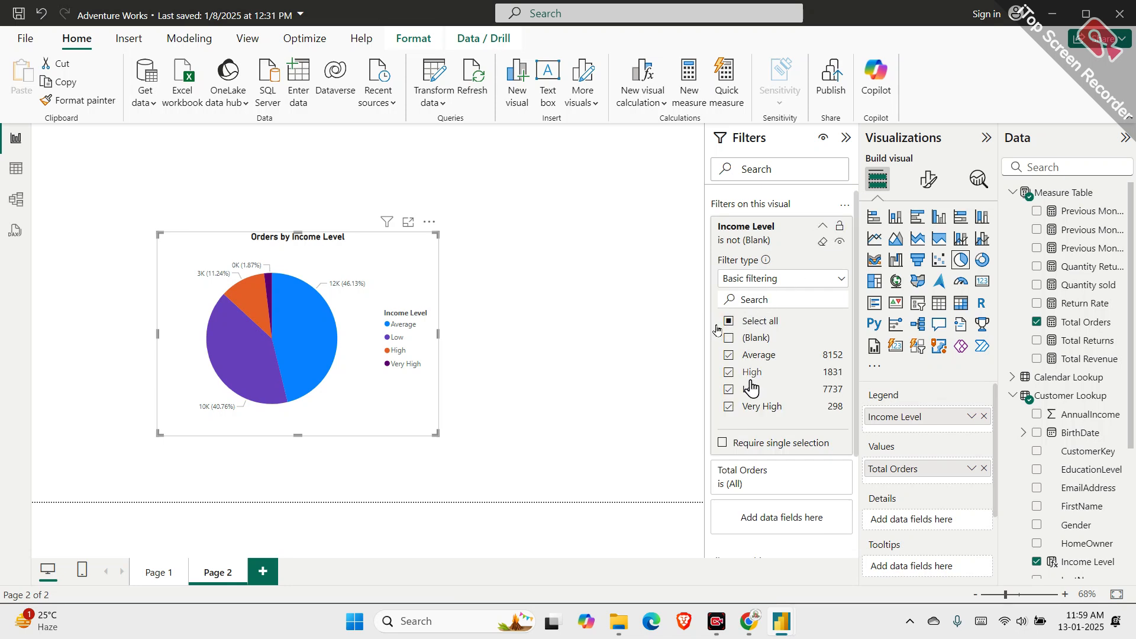
{"action": "left_click", "coordinate": [821, 471]}
{"action": "scroll", "coordinate": [823, 472], "scroll_direction": "down", "scroll_amount": 1}
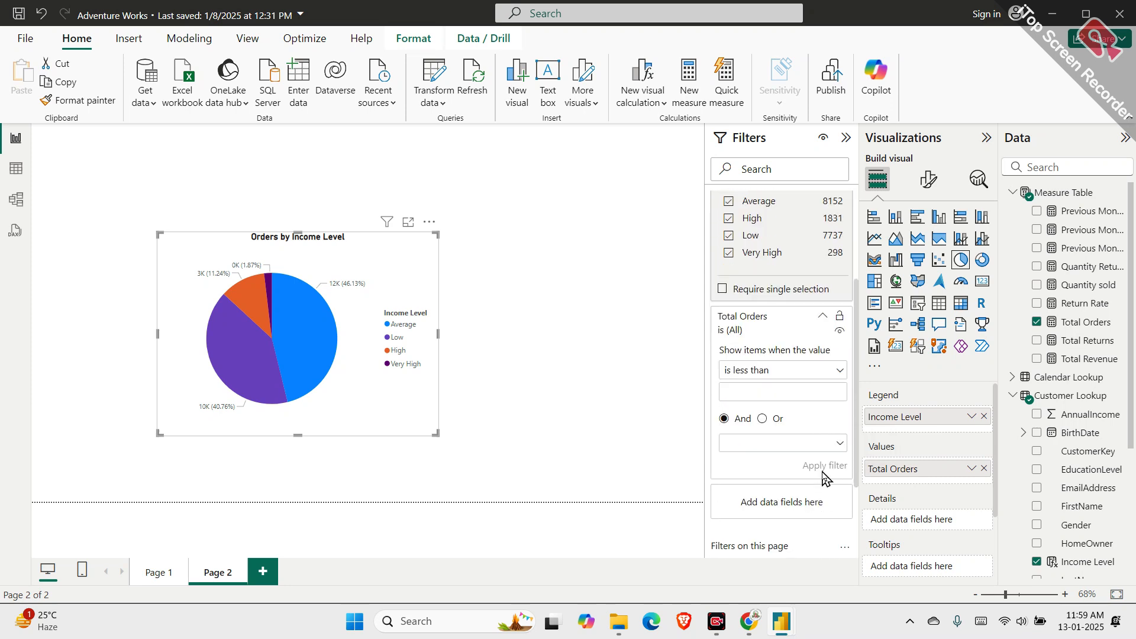
{"action": "left_click", "coordinate": [821, 320]}
{"action": "scroll", "coordinate": [822, 320], "scroll_direction": "up", "scroll_amount": 3}
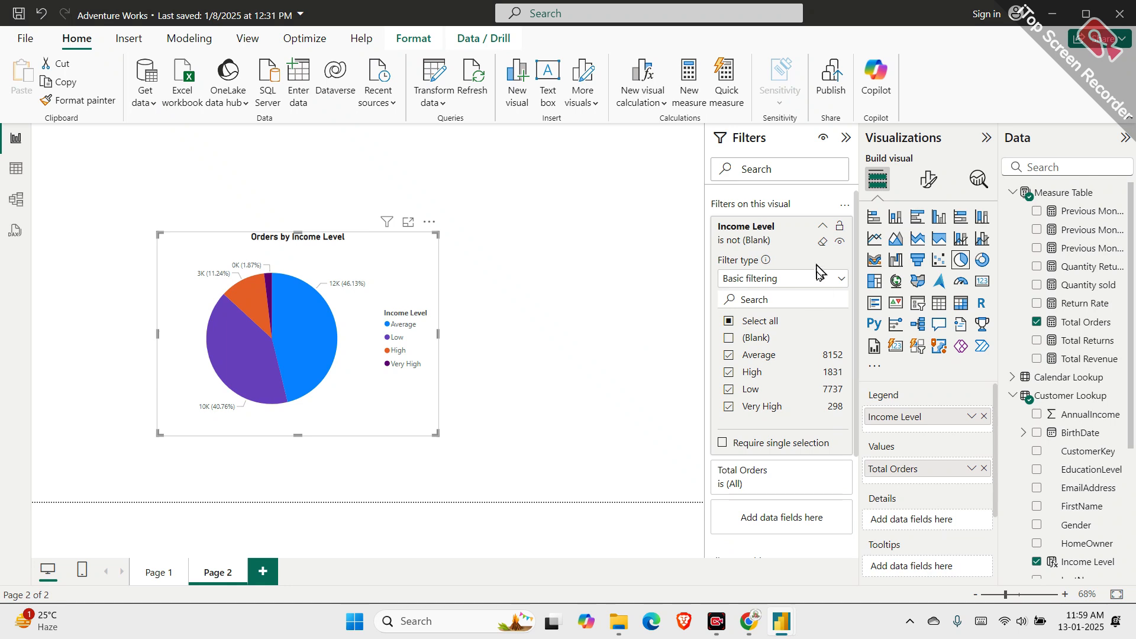
{"action": "left_click", "coordinate": [822, 229]}
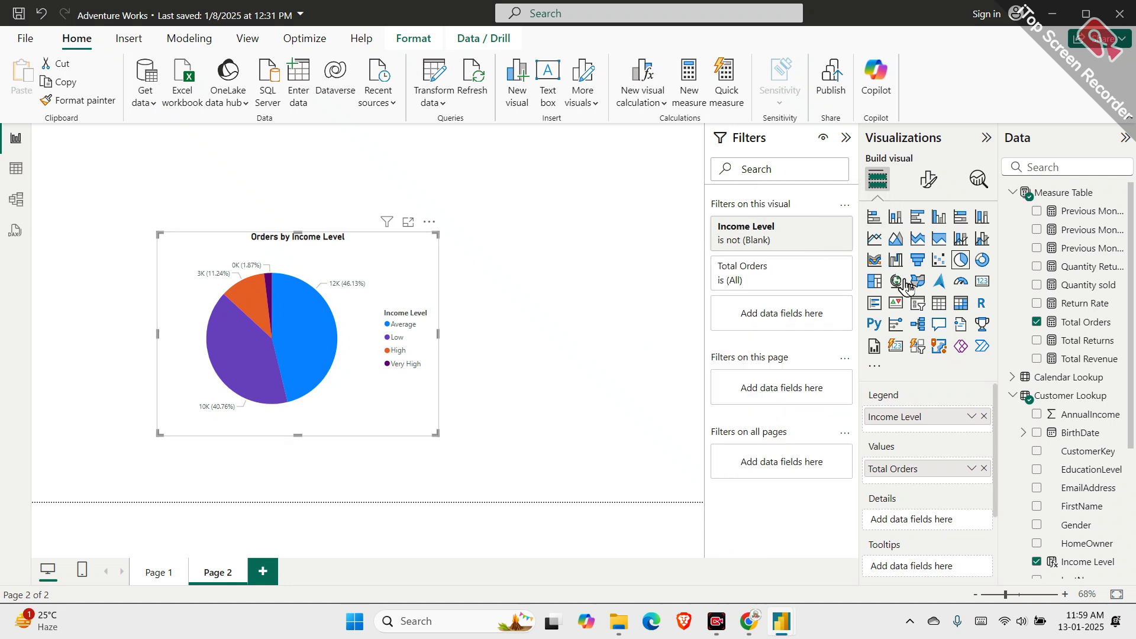
Change the visual back to a donut chart and fit it at a smaller size in the page's lower-left corner
{"action": "left_click", "coordinate": [980, 261]}
{"action": "left_click_drag", "start_coordinate": [320, 332], "coordinate": [302, 343]}
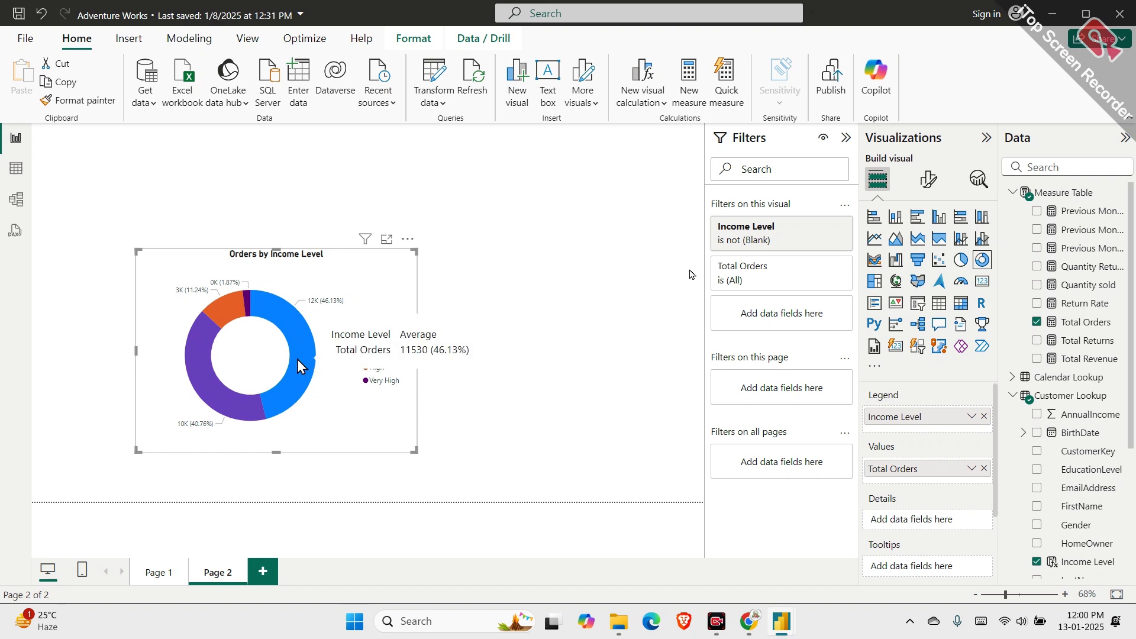
{"action": "left_click_drag", "start_coordinate": [318, 395], "coordinate": [196, 452]}
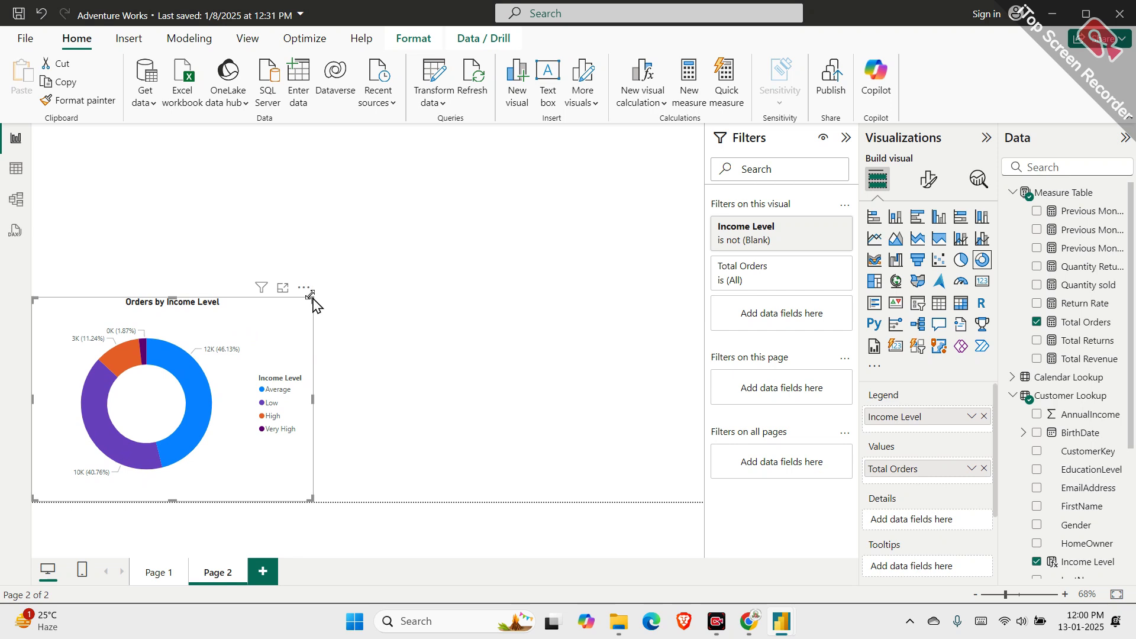
{"action": "left_click_drag", "start_coordinate": [311, 299], "coordinate": [294, 314]}
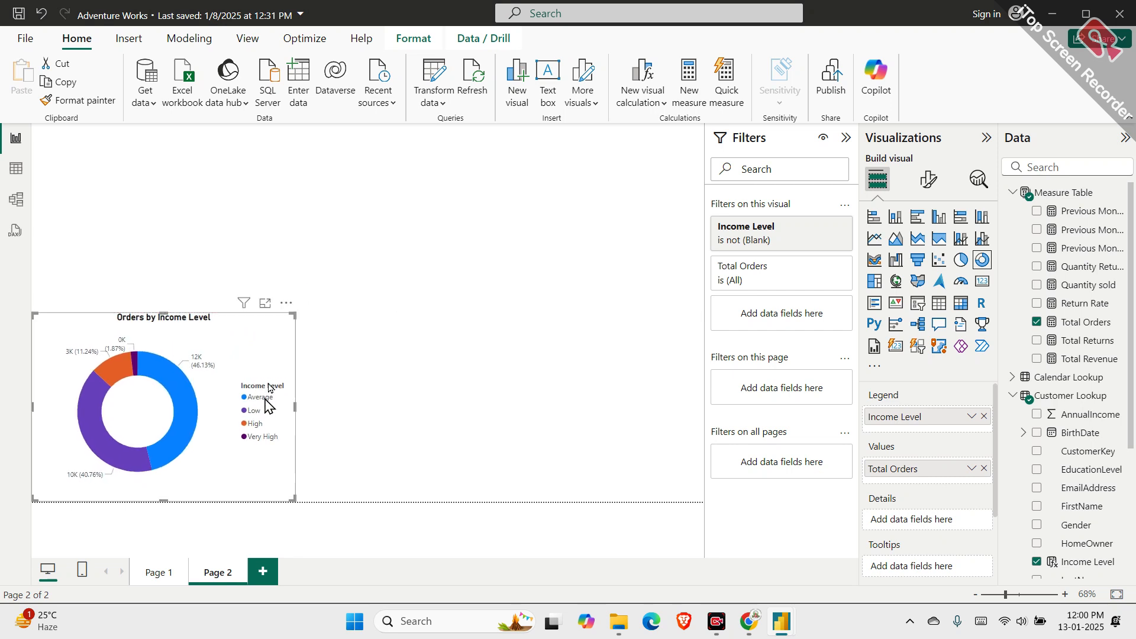
Compare the donut slices' tooltips with the tooltips of the Orders by Category bars on Page 1
{"action": "mouse_move", "coordinate": [137, 363]}
{"action": "mouse_move", "coordinate": [111, 448]}
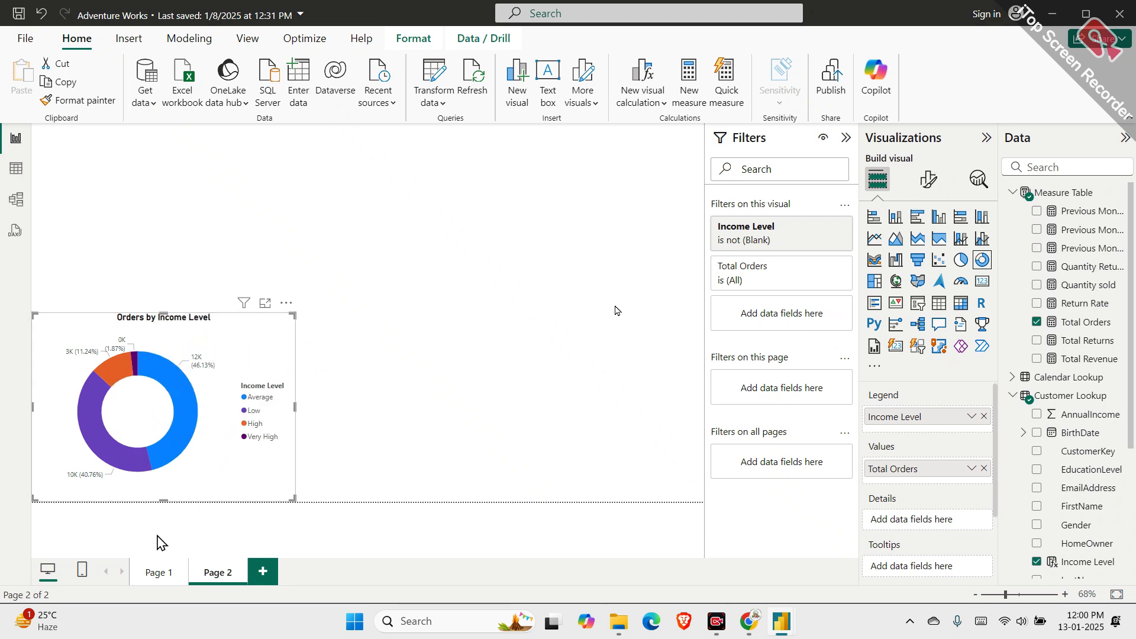
{"action": "left_click", "coordinate": [162, 579]}
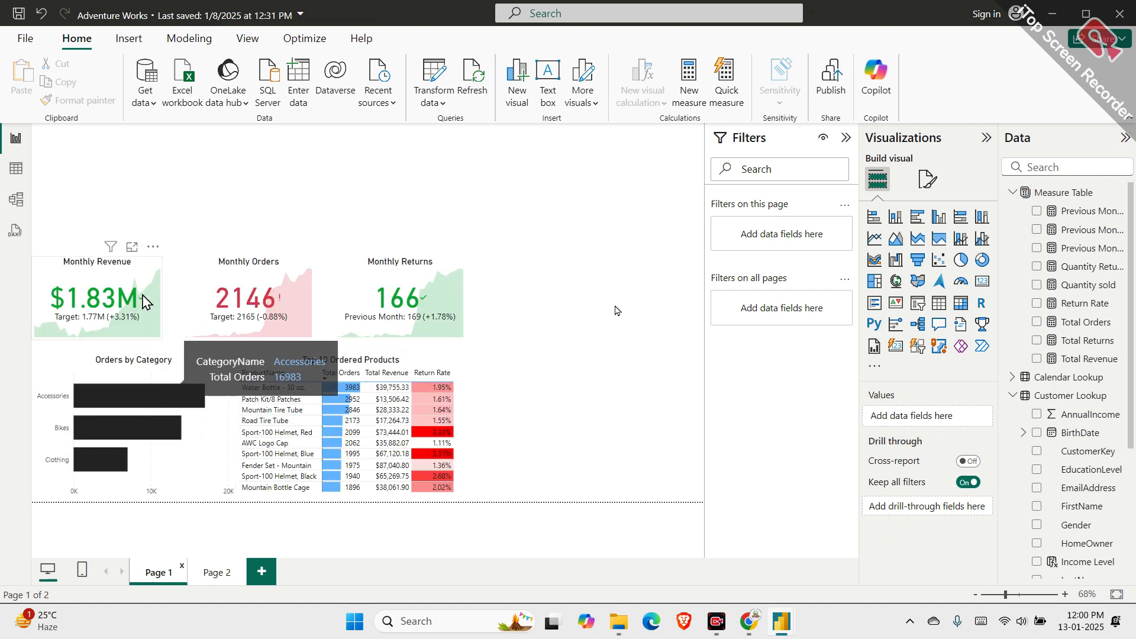
{"action": "mouse_move", "coordinate": [110, 409]}
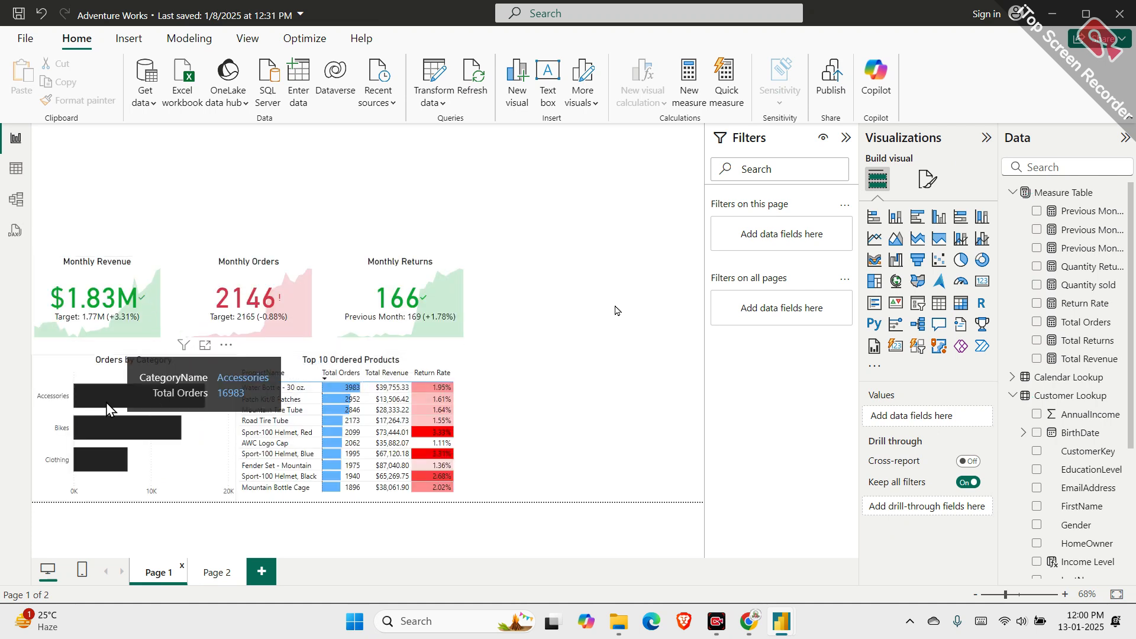
{"action": "mouse_move", "coordinate": [108, 473]}
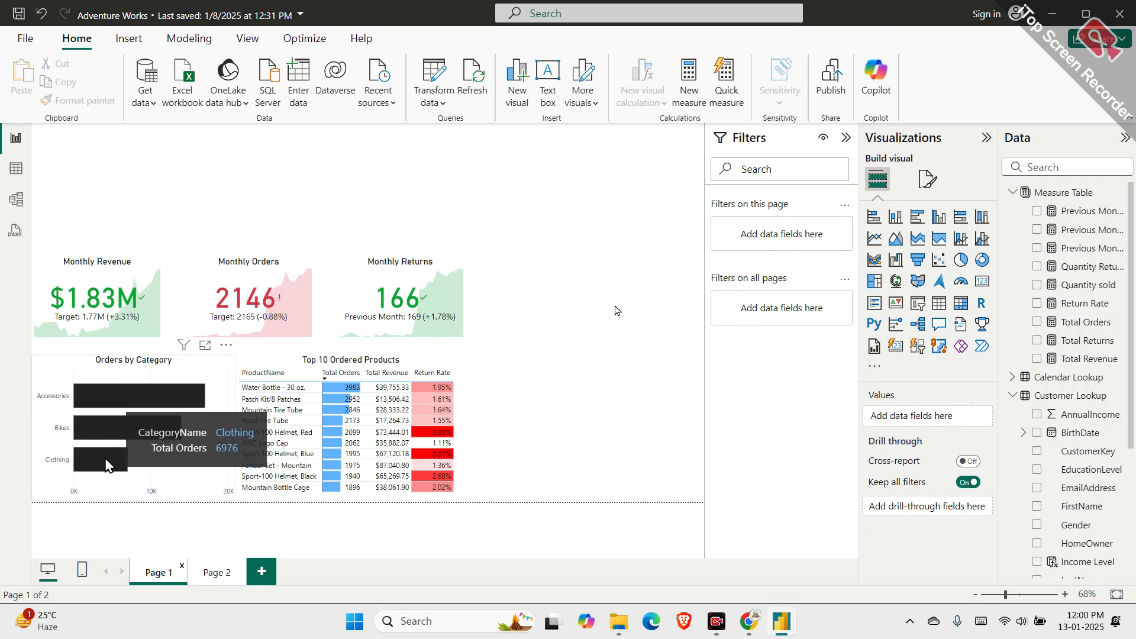
Open the tooltip text formatting of the Page 2 donut chart and view the available label colors
{"action": "left_click", "coordinate": [213, 572]}
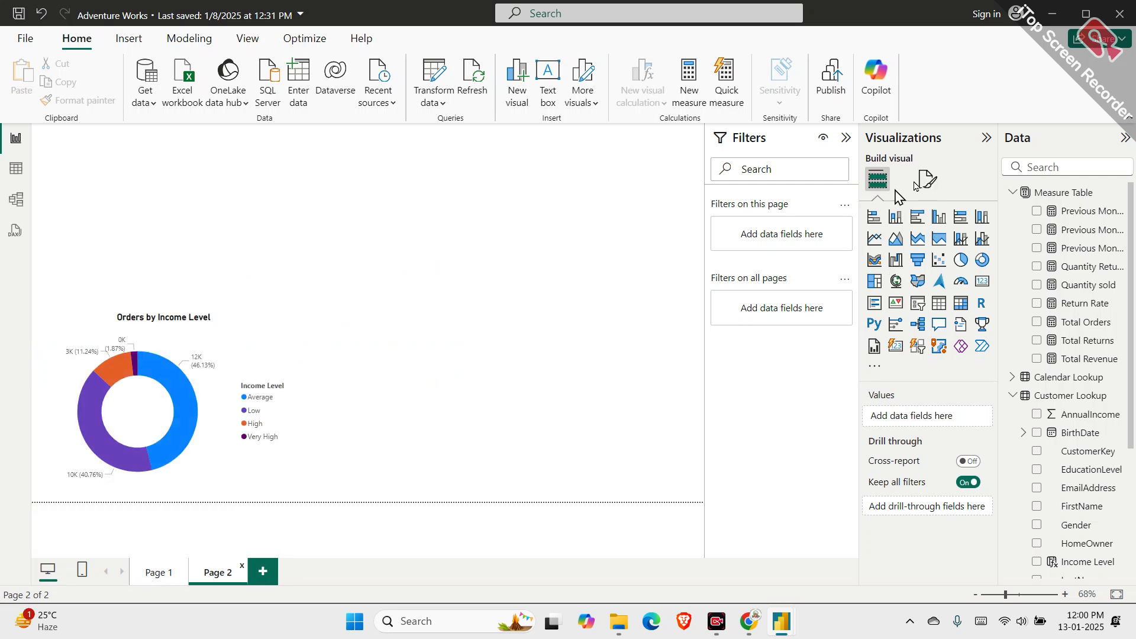
{"action": "left_click", "coordinate": [923, 180]}
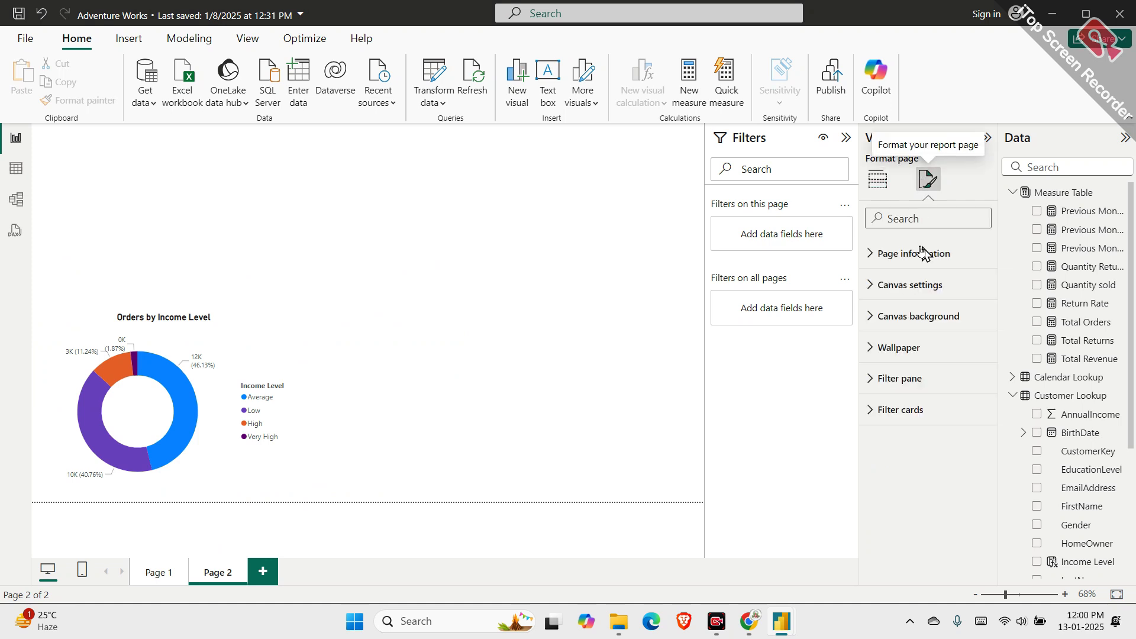
{"action": "left_click", "coordinate": [226, 417]}
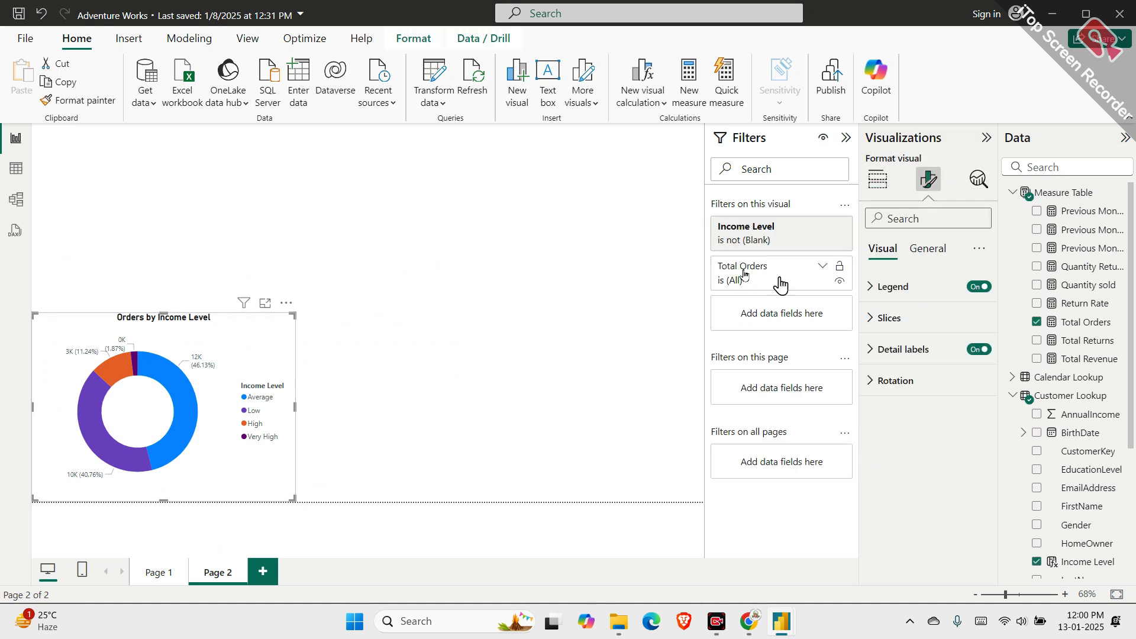
{"action": "left_click", "coordinate": [912, 252]}
{"action": "left_click", "coordinate": [912, 446]}
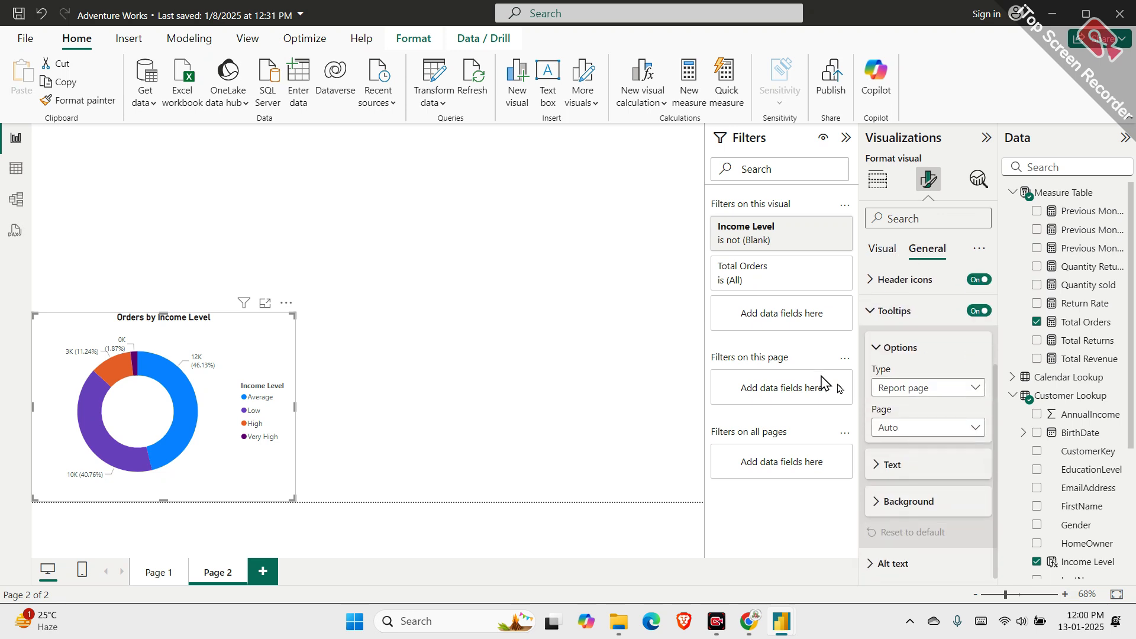
{"action": "left_click", "coordinate": [903, 464]}
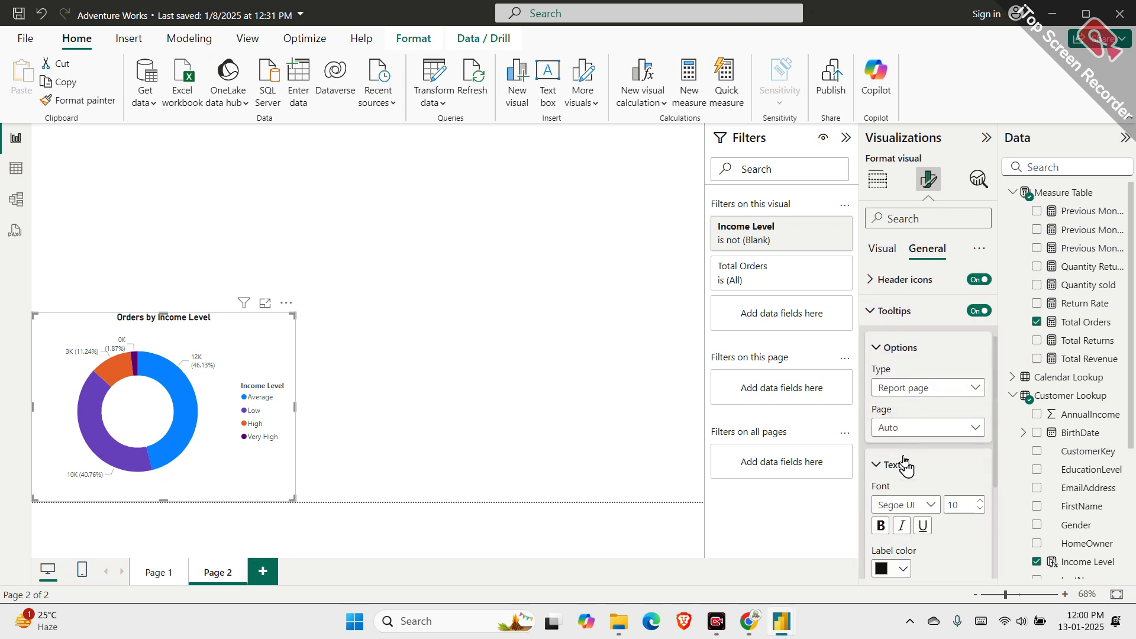
{"action": "scroll", "coordinate": [905, 466], "scroll_direction": "down", "scroll_amount": 3}
{"action": "left_click", "coordinate": [903, 415]}
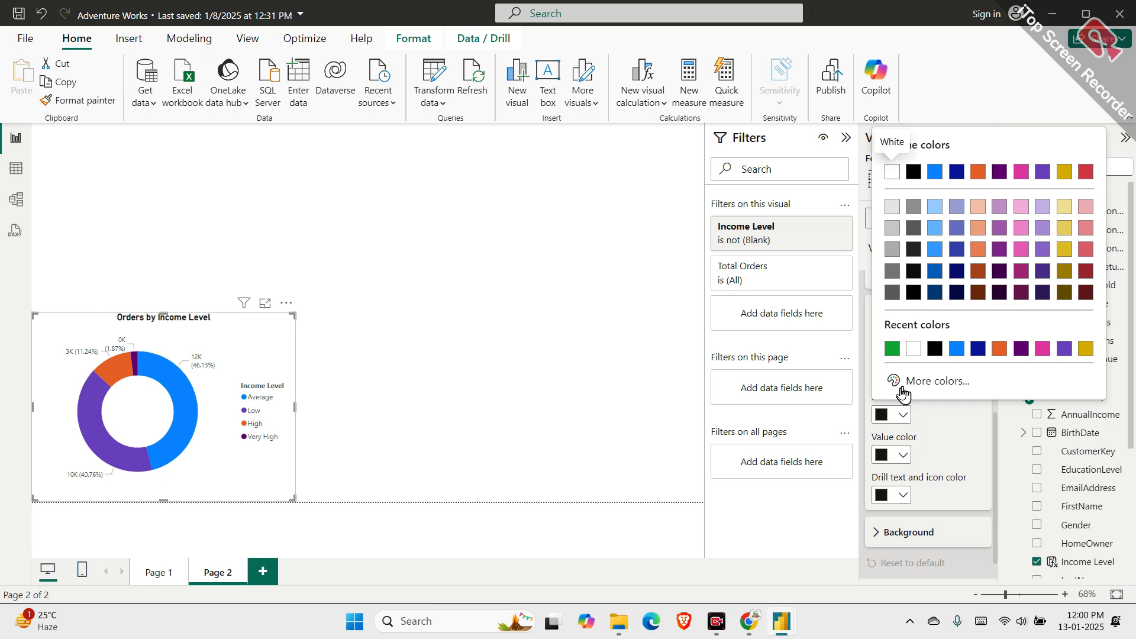
Examine the tooltips and tooltip text colors of the Orders by Category bar chart on Page 1
{"action": "left_click", "coordinate": [173, 583]}
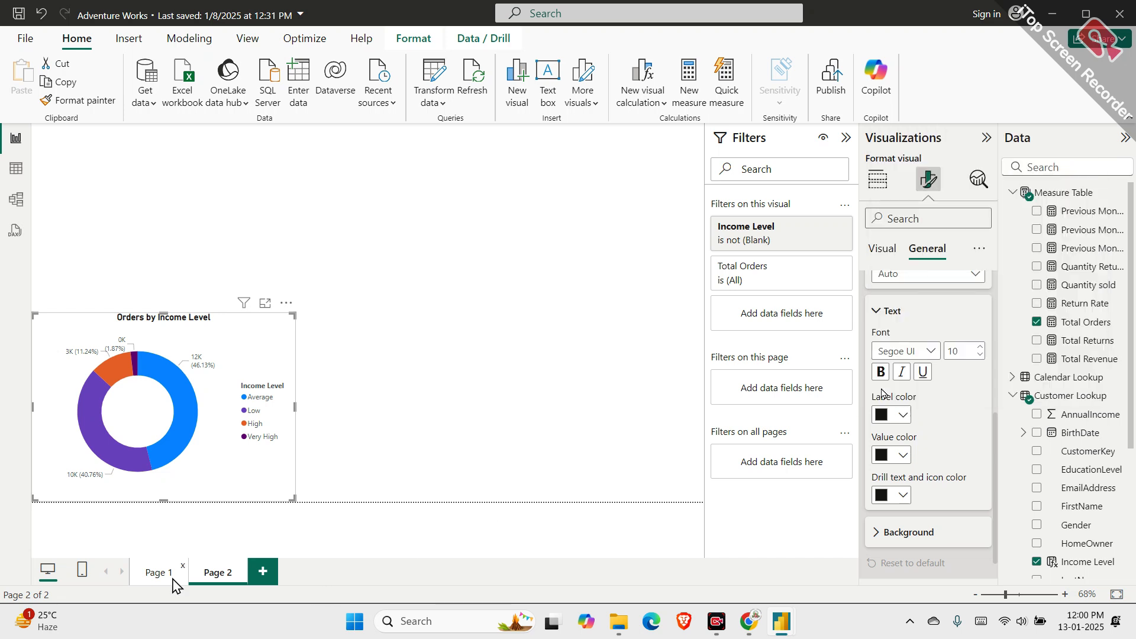
{"action": "left_click", "coordinate": [172, 572]}
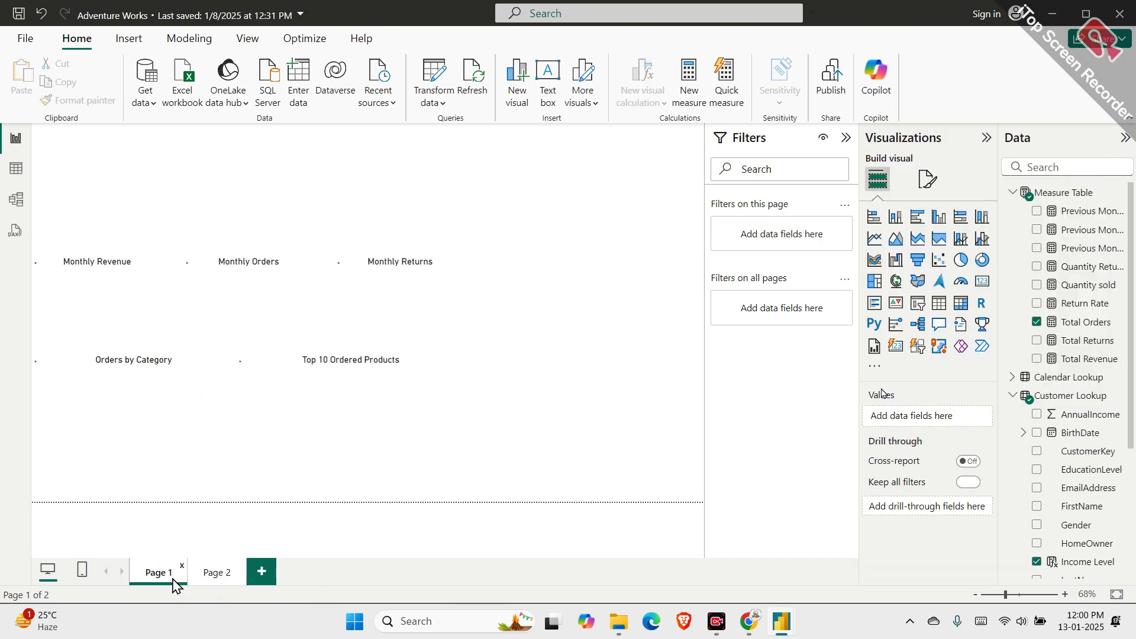
{"action": "mouse_move", "coordinate": [180, 404]}
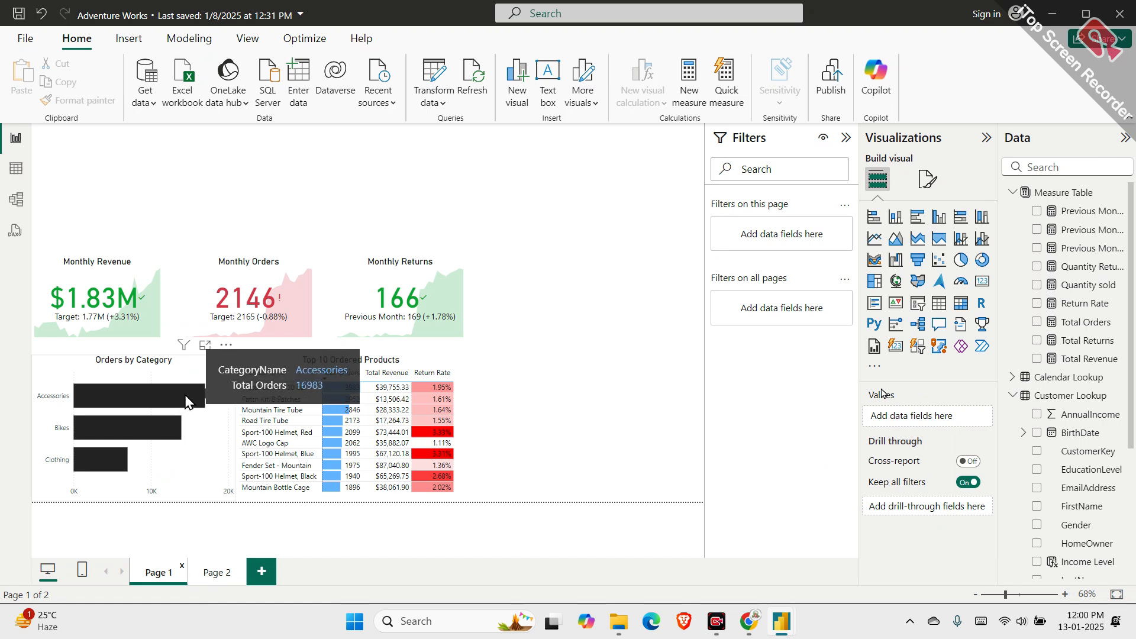
{"action": "left_click", "coordinate": [927, 178]}
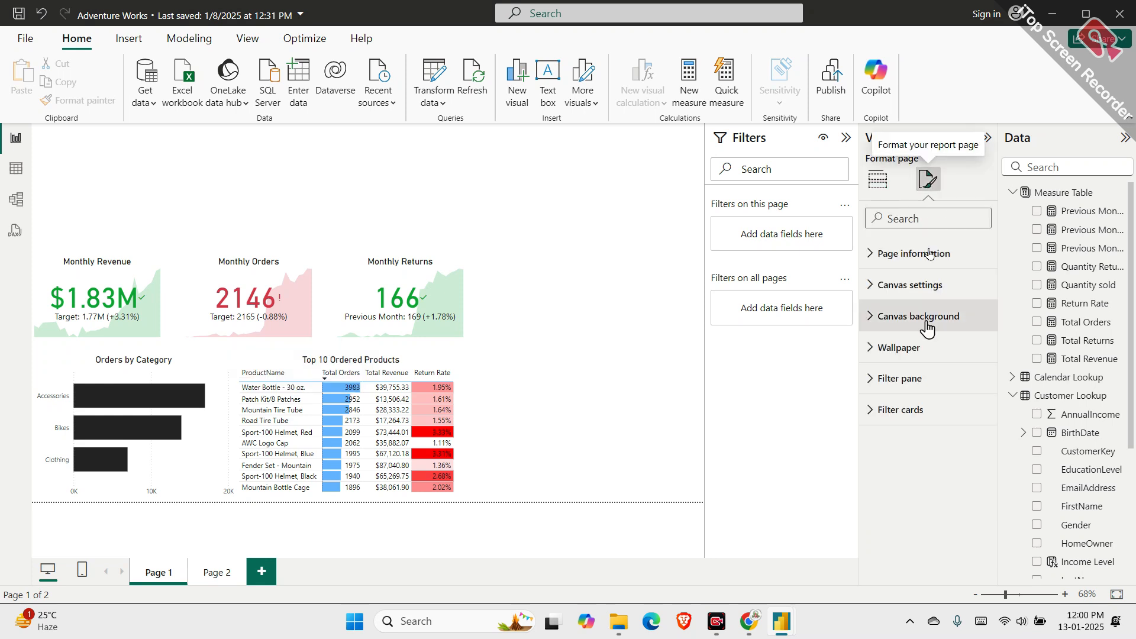
{"action": "left_click", "coordinate": [201, 480]}
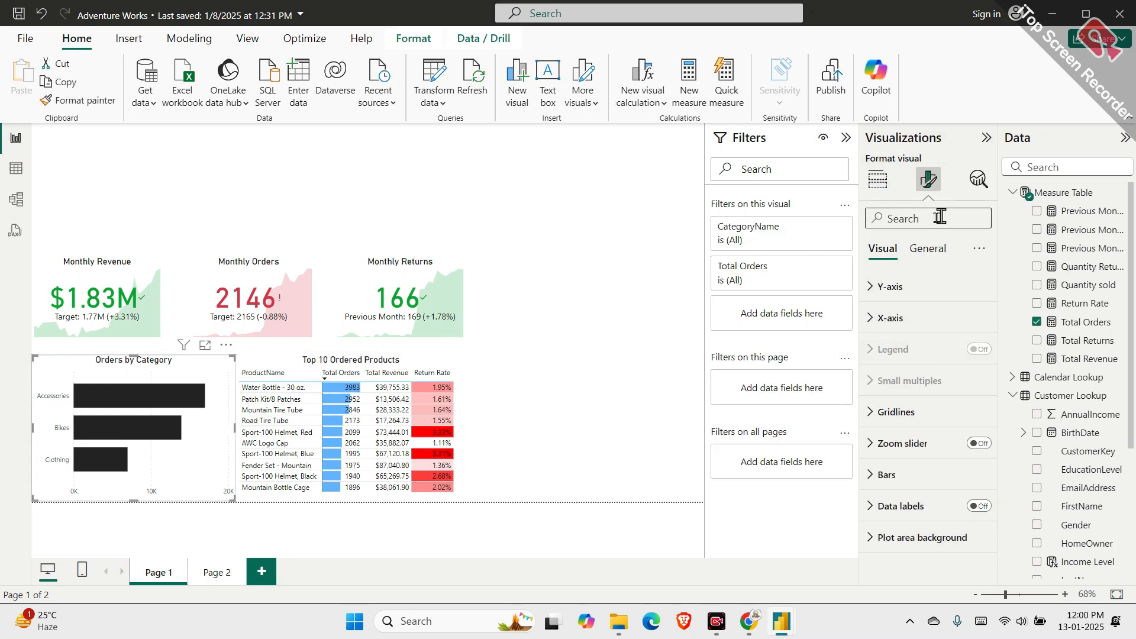
{"action": "left_click", "coordinate": [940, 248]}
{"action": "left_click", "coordinate": [920, 442]}
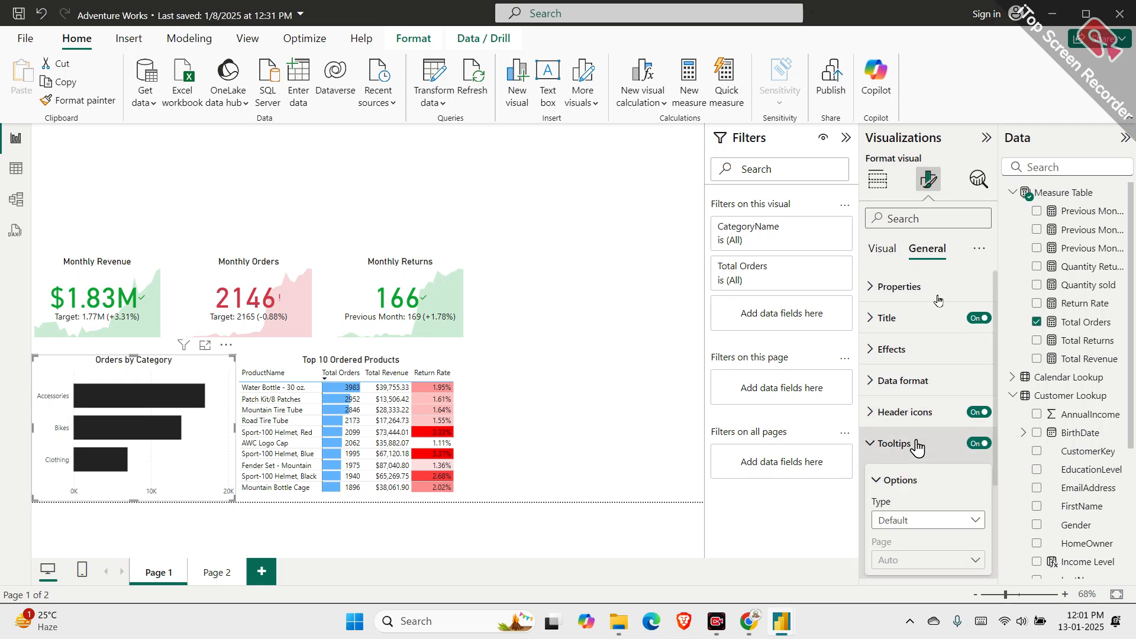
{"action": "left_click", "coordinate": [900, 471]}
{"action": "scroll", "coordinate": [902, 481], "scroll_direction": "down", "scroll_amount": 5}
{"action": "left_click", "coordinate": [903, 424]}
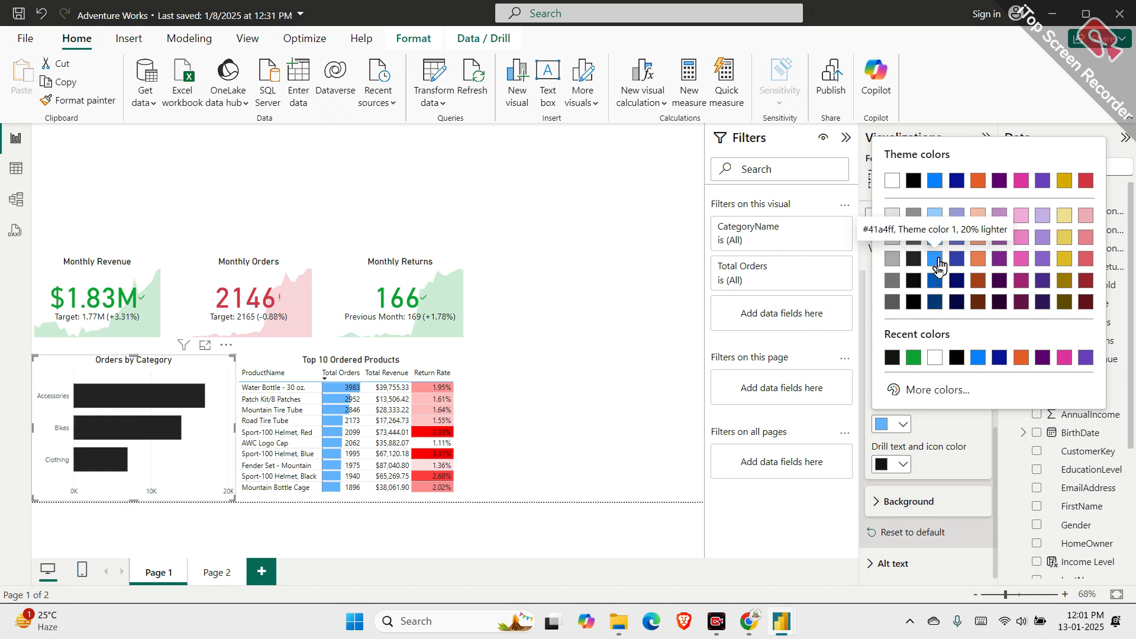
Set the tooltip label color to white and the tooltip value color to light blue for the donut chart on Page 2
{"action": "left_click", "coordinate": [218, 573]}
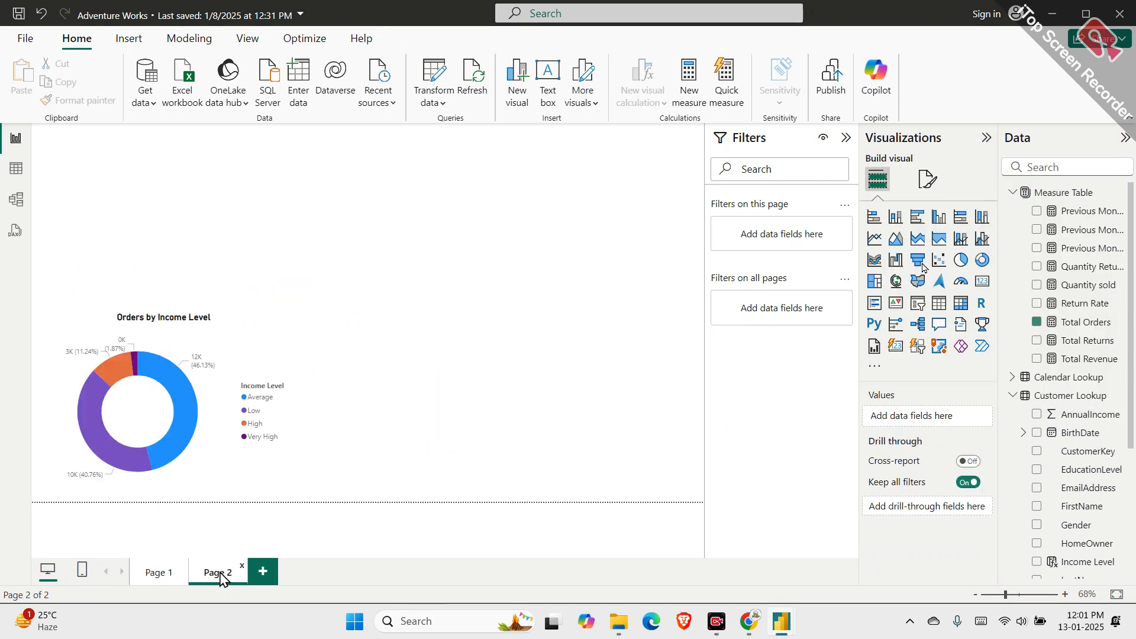
{"action": "left_click", "coordinate": [928, 178]}
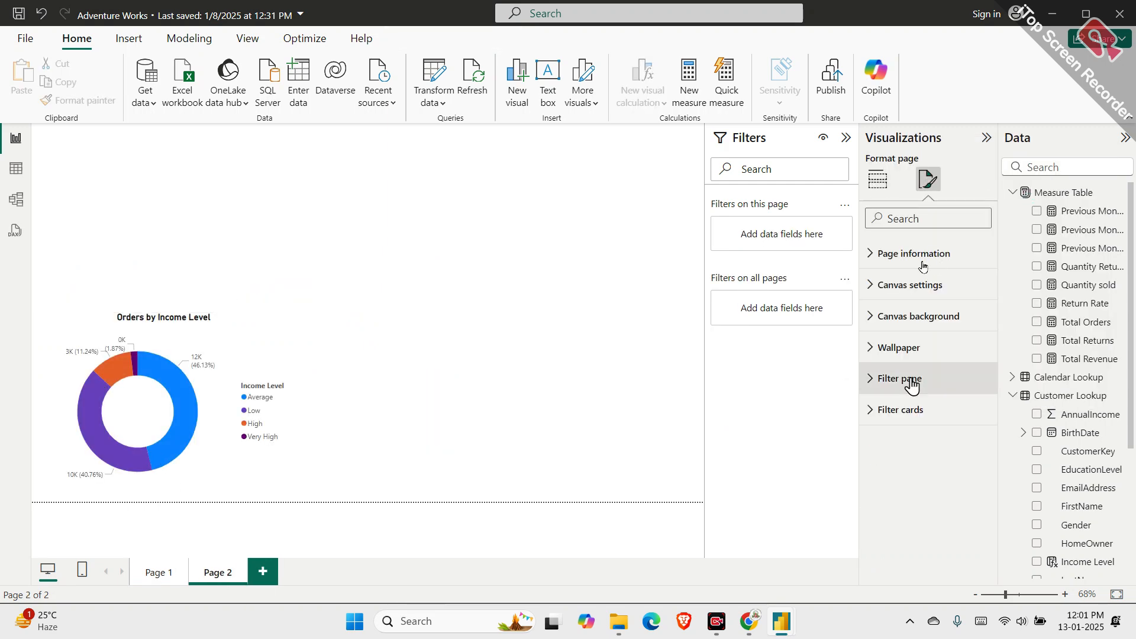
{"action": "left_click", "coordinate": [223, 460]}
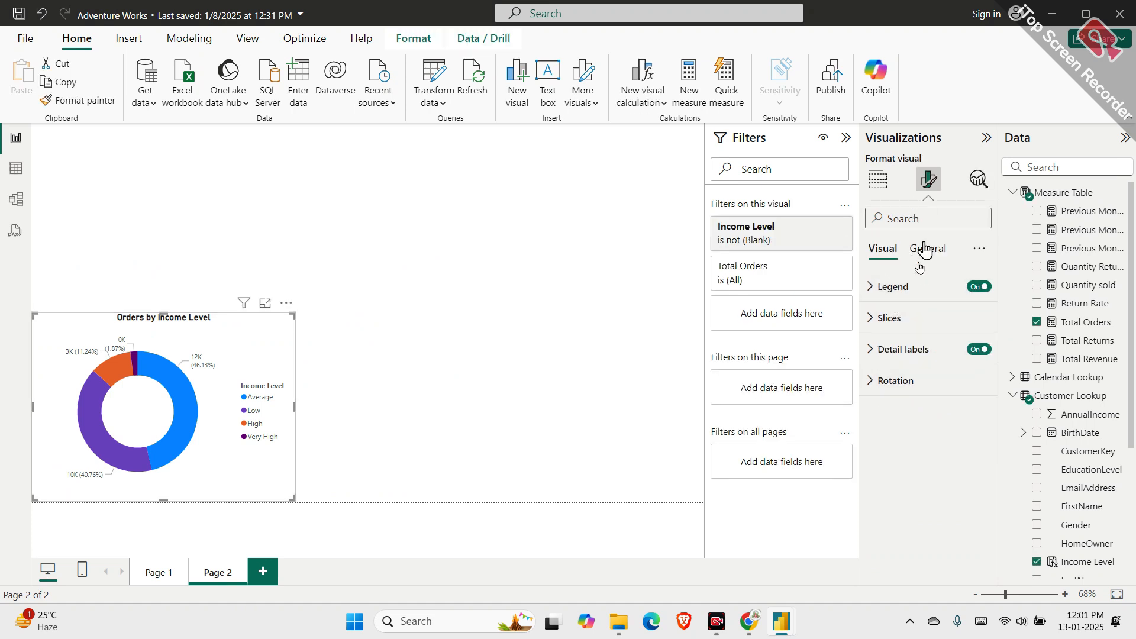
{"action": "left_click", "coordinate": [925, 248]}
{"action": "left_click", "coordinate": [893, 438]}
{"action": "scroll", "coordinate": [894, 462], "scroll_direction": "down", "scroll_amount": 2}
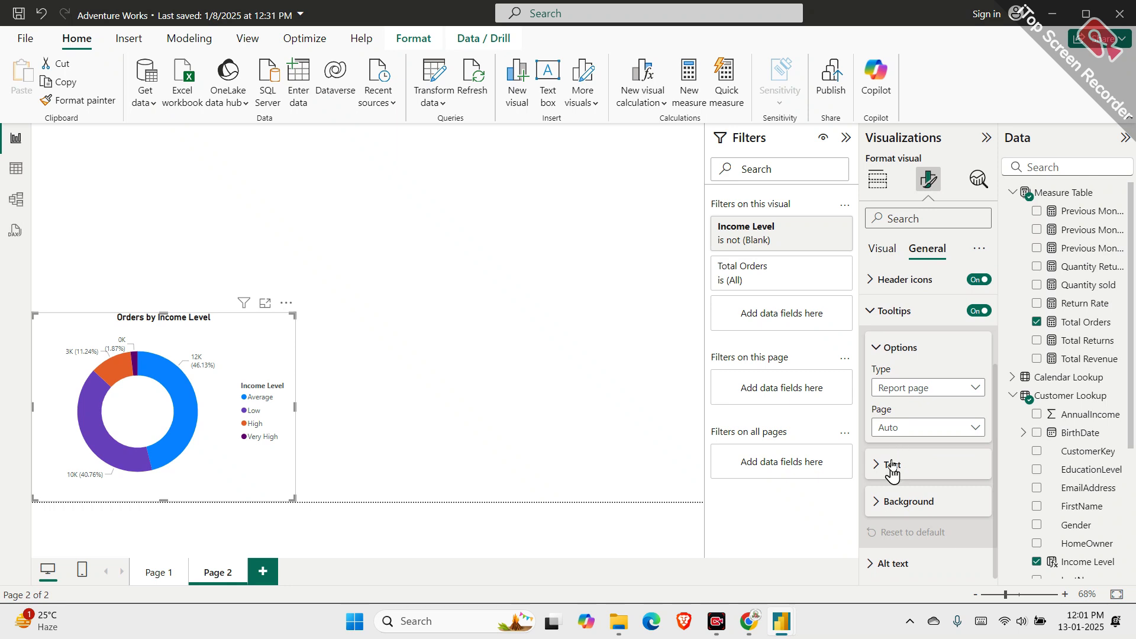
{"action": "left_click", "coordinate": [891, 466]}
{"action": "scroll", "coordinate": [896, 438], "scroll_direction": "down", "scroll_amount": 1}
{"action": "left_click", "coordinate": [904, 383]}
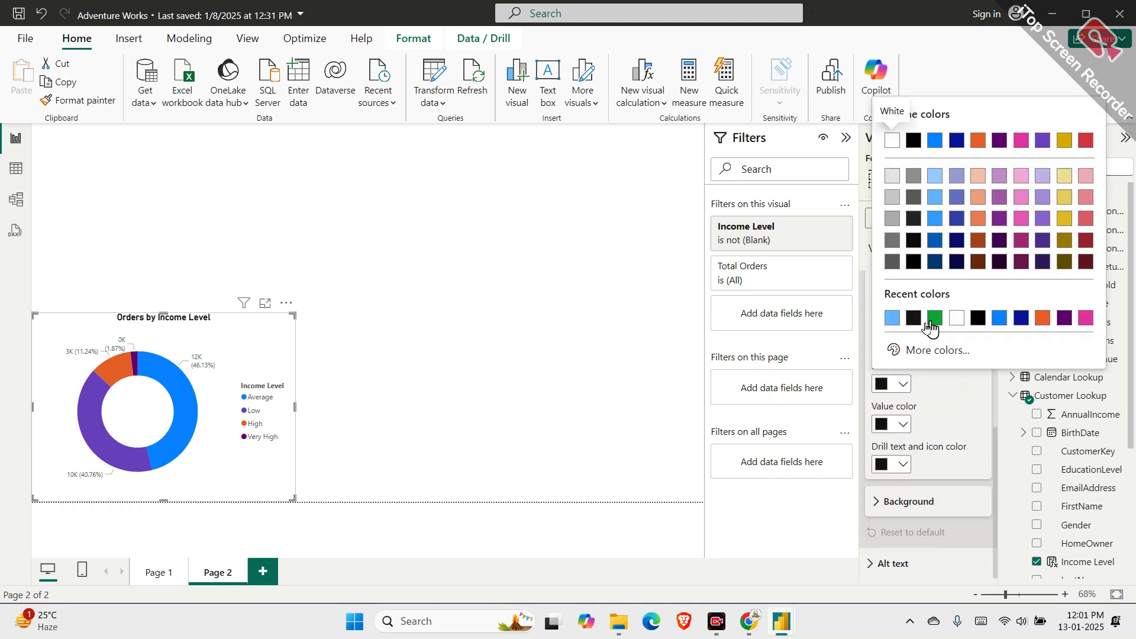
{"action": "left_click", "coordinate": [956, 319]}
{"action": "left_click", "coordinate": [902, 424]}
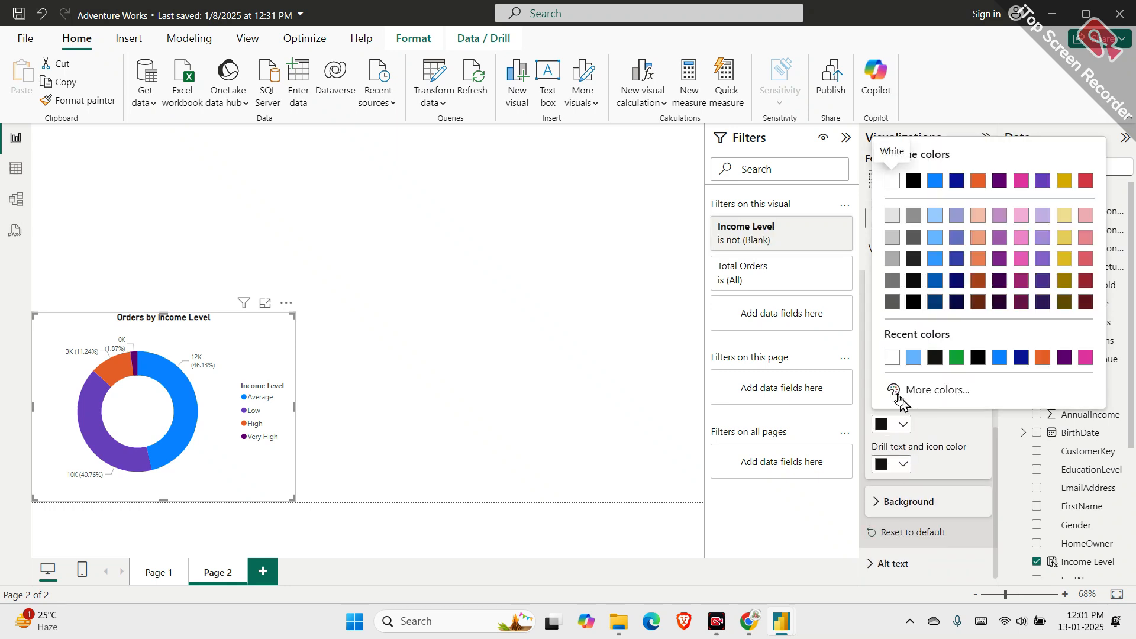
{"action": "left_click", "coordinate": [913, 357]}
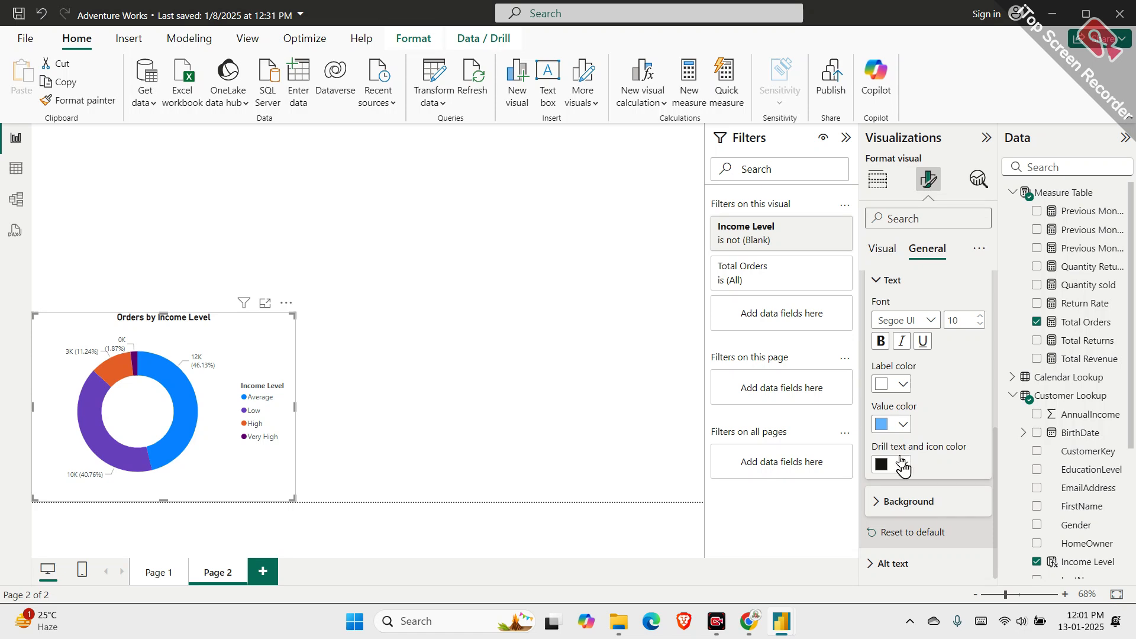
Give the donut chart's tooltip a near-black background with 15% transparency and check it on the Average slice
{"action": "left_click", "coordinate": [903, 465]}
{"action": "left_click", "coordinate": [928, 473]}
{"action": "left_click", "coordinate": [918, 501]}
{"action": "left_click", "coordinate": [905, 453]}
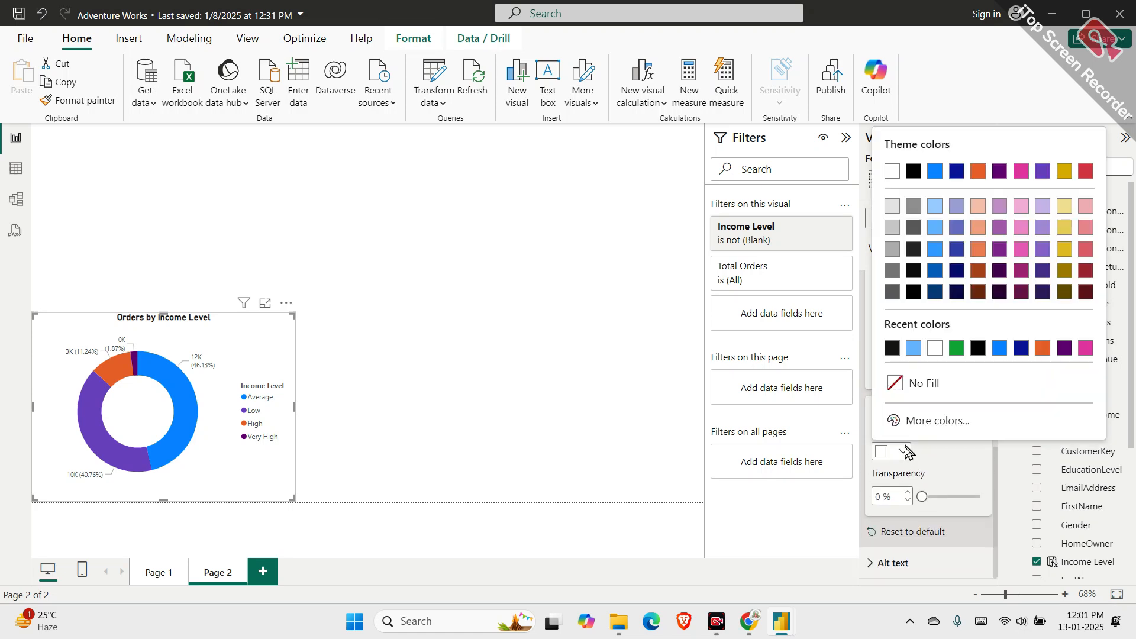
{"action": "left_click", "coordinate": [912, 253]}
{"action": "double_click", "coordinate": [887, 494]}
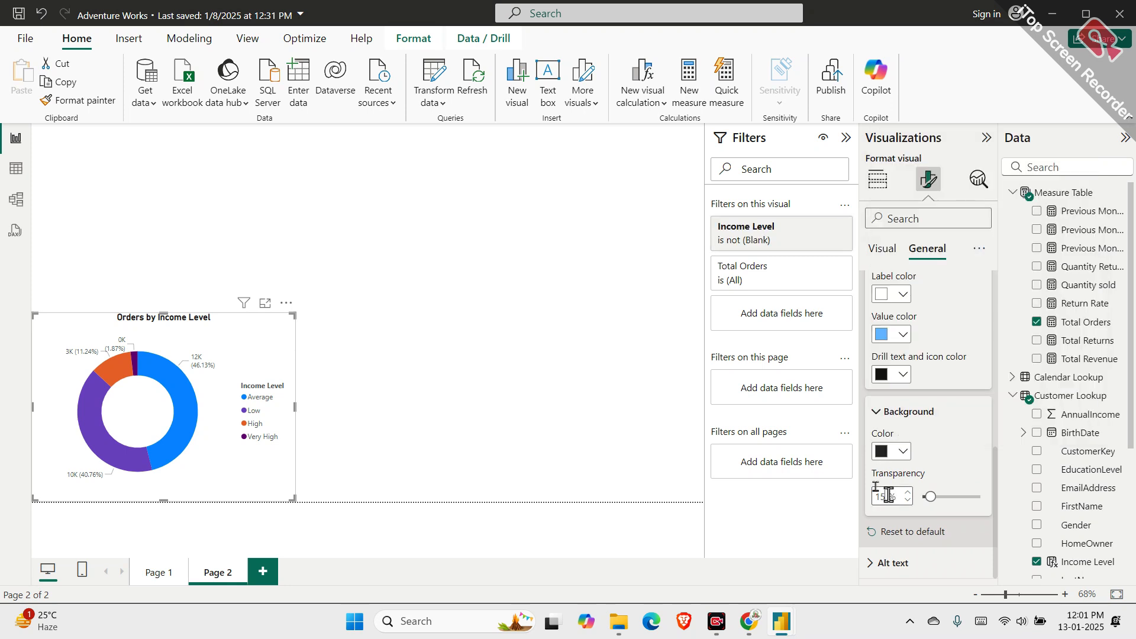
{"action": "mouse_move", "coordinate": [200, 418]}
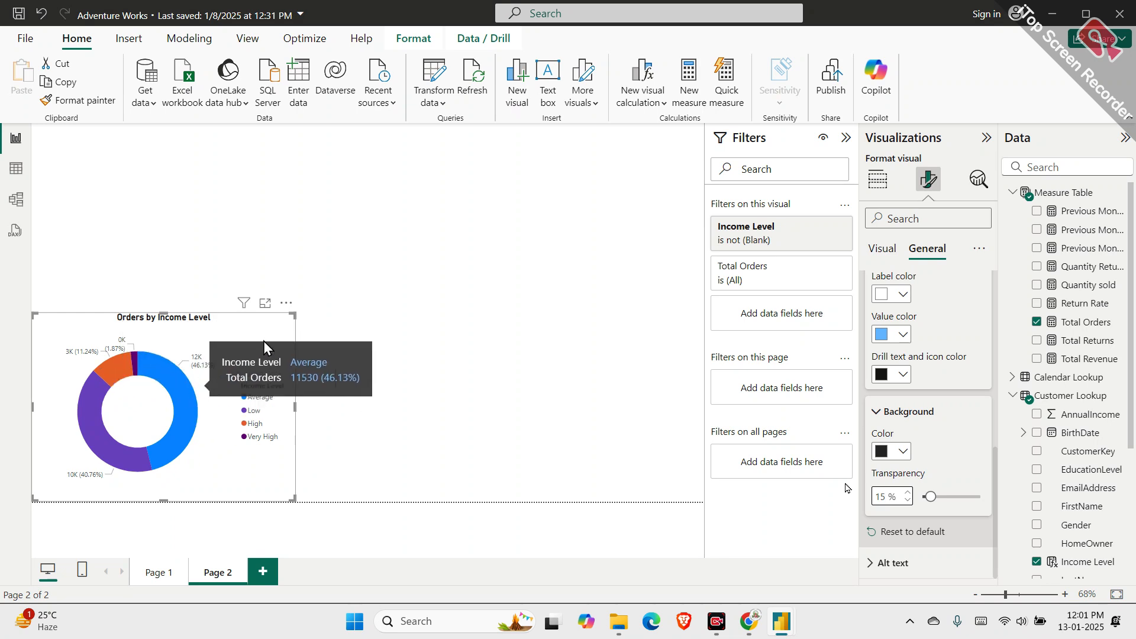
Widen the Data pane so the full field names of the Customer Lookup table can be read
{"action": "left_click", "coordinate": [301, 321]}
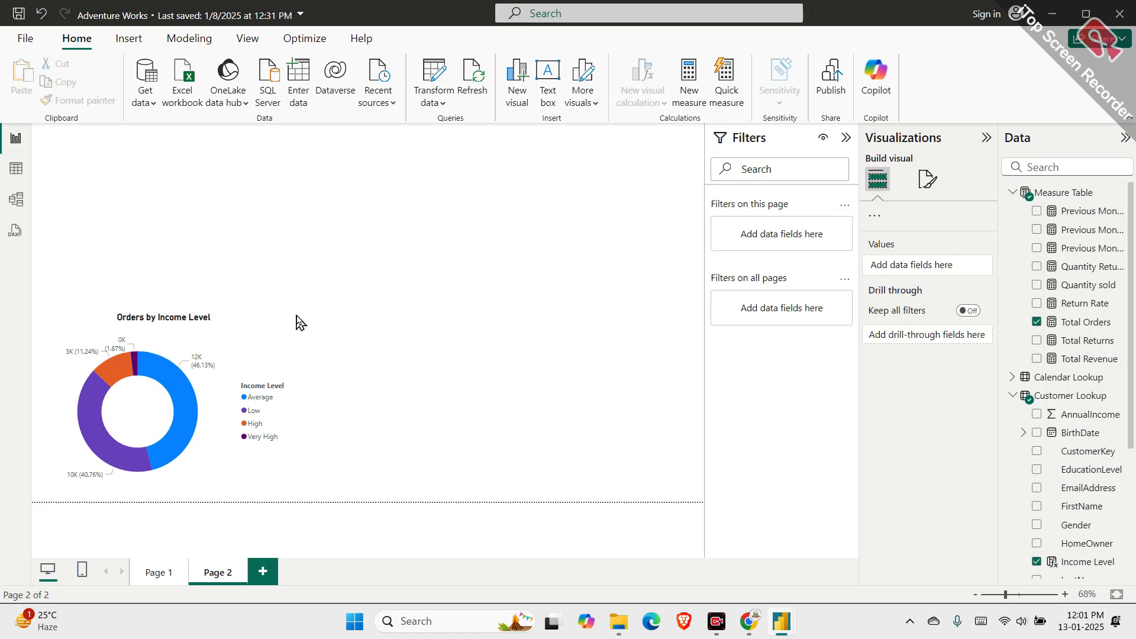
{"action": "left_click", "coordinate": [251, 338]}
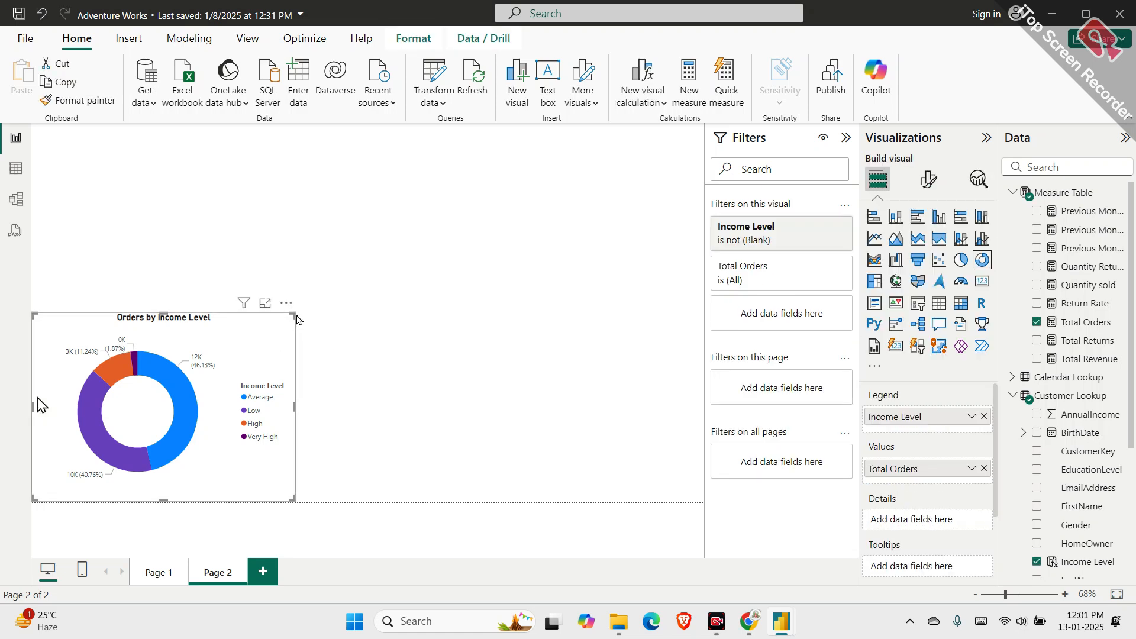
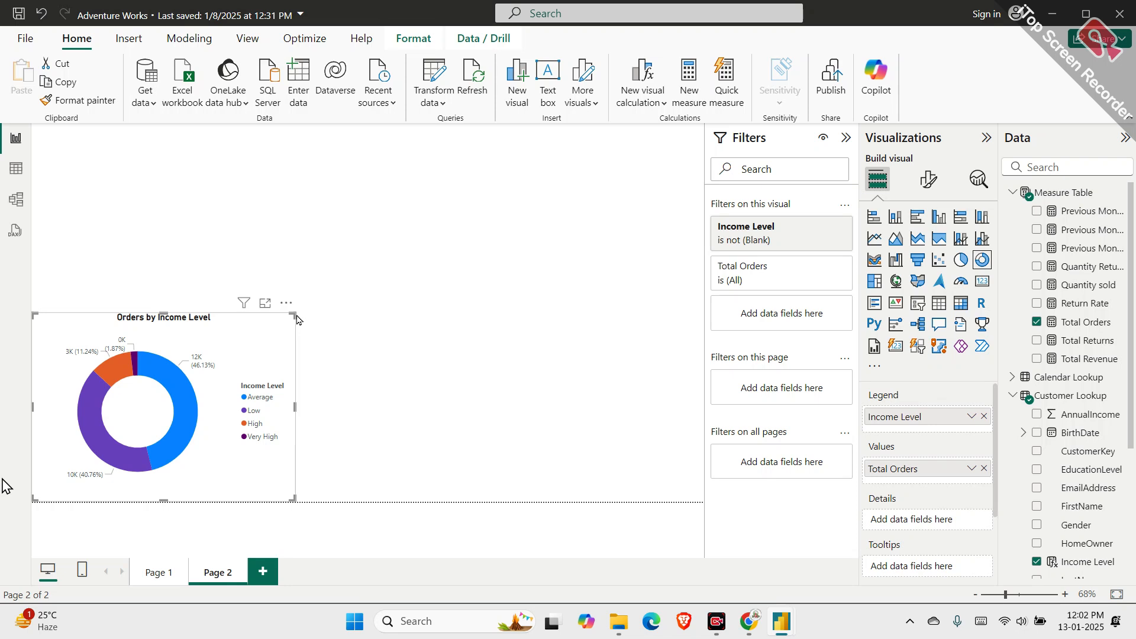
{"action": "left_click", "coordinate": [375, 337]}
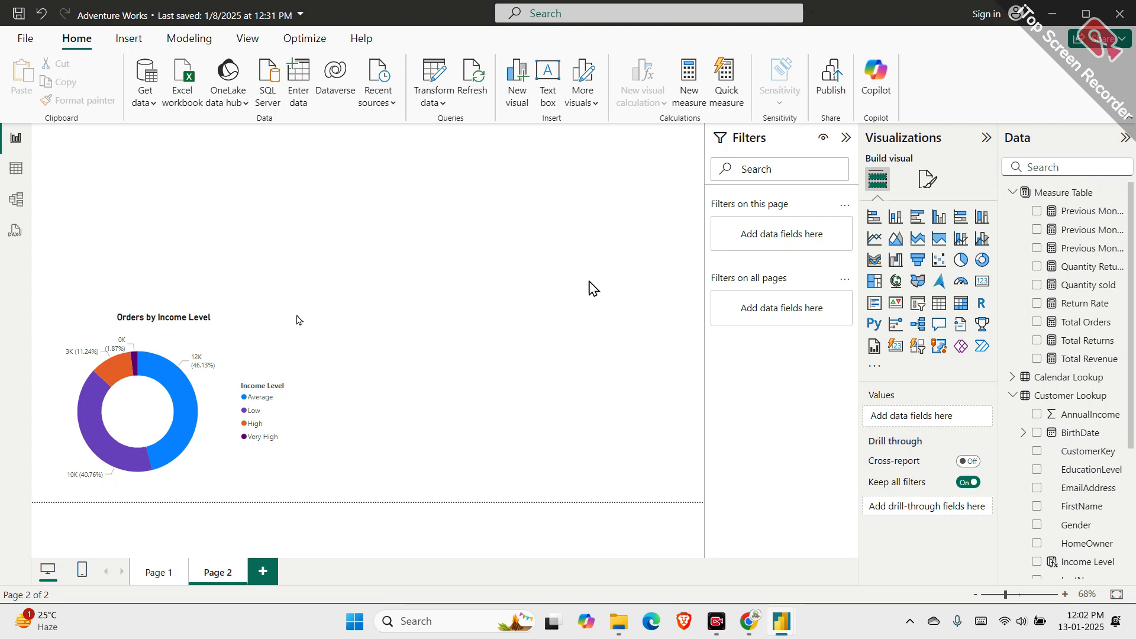
{"action": "left_click_drag", "start_coordinate": [998, 408], "coordinate": [963, 412]}
{"action": "scroll", "coordinate": [1070, 444], "scroll_direction": "down", "scroll_amount": 5}
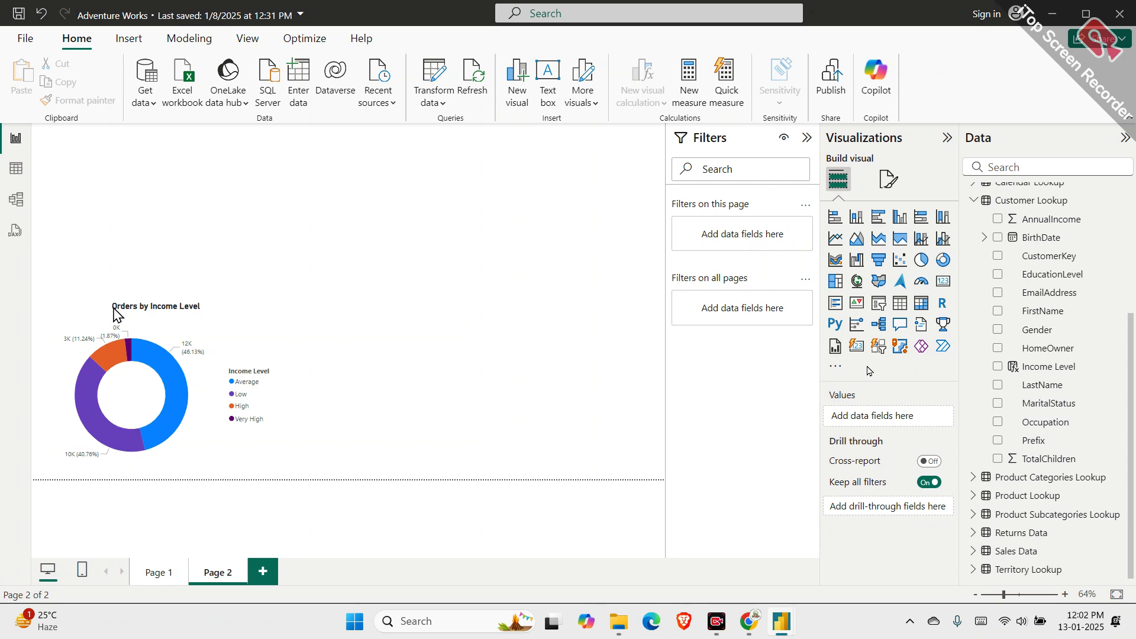
Switch to the report named first, examine its EDUCATION CATEGORY formula and Occupation column in Customer Lookup, and return to the Adventure Works report
{"action": "mouse_move", "coordinate": [788, 619]}
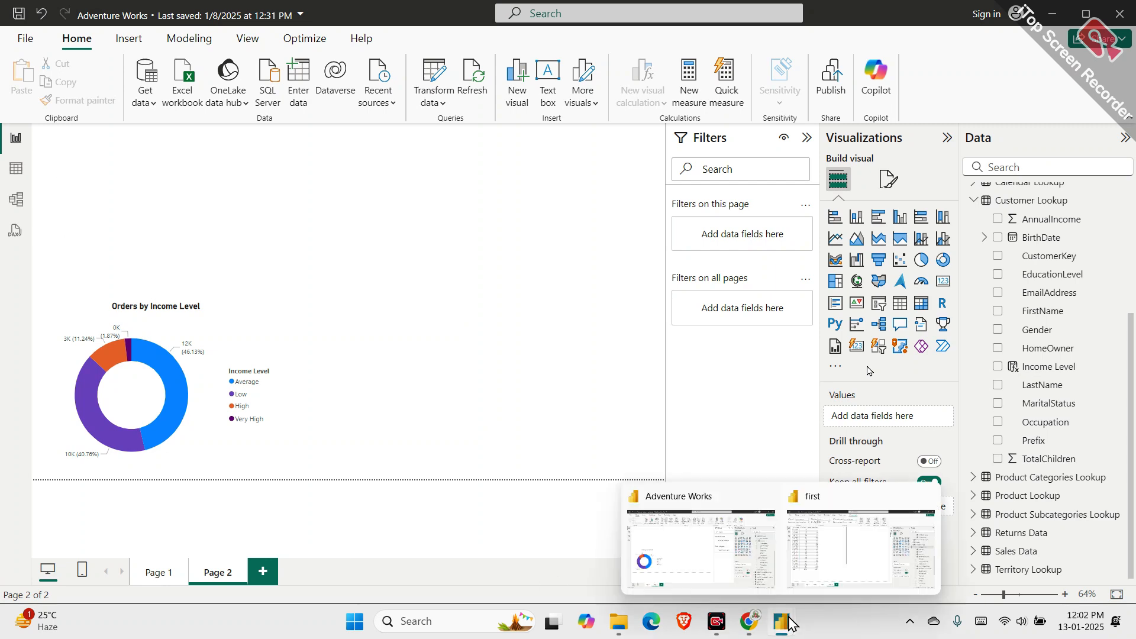
{"action": "left_click", "coordinate": [846, 547]}
{"action": "scroll", "coordinate": [1030, 462], "scroll_direction": "down", "scroll_amount": 5}
{"action": "scroll", "coordinate": [1029, 462], "scroll_direction": "up", "scroll_amount": 2}
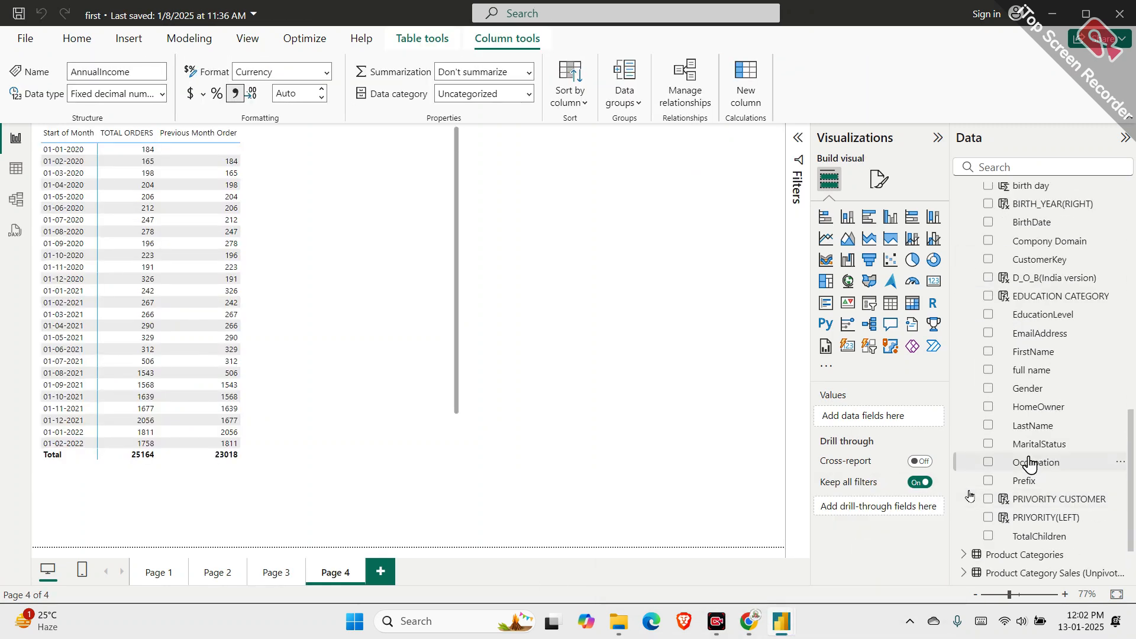
{"action": "left_click", "coordinate": [1039, 303]}
{"action": "scroll", "coordinate": [1040, 303], "scroll_direction": "up", "scroll_amount": 2}
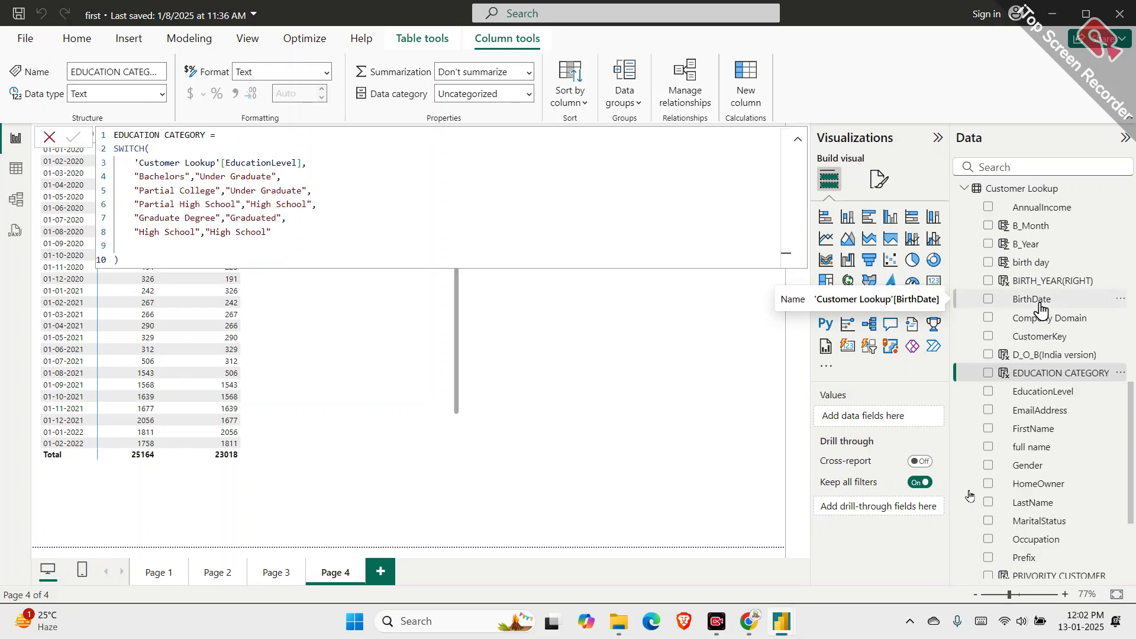
{"action": "scroll", "coordinate": [1041, 305], "scroll_direction": "down", "scroll_amount": 2}
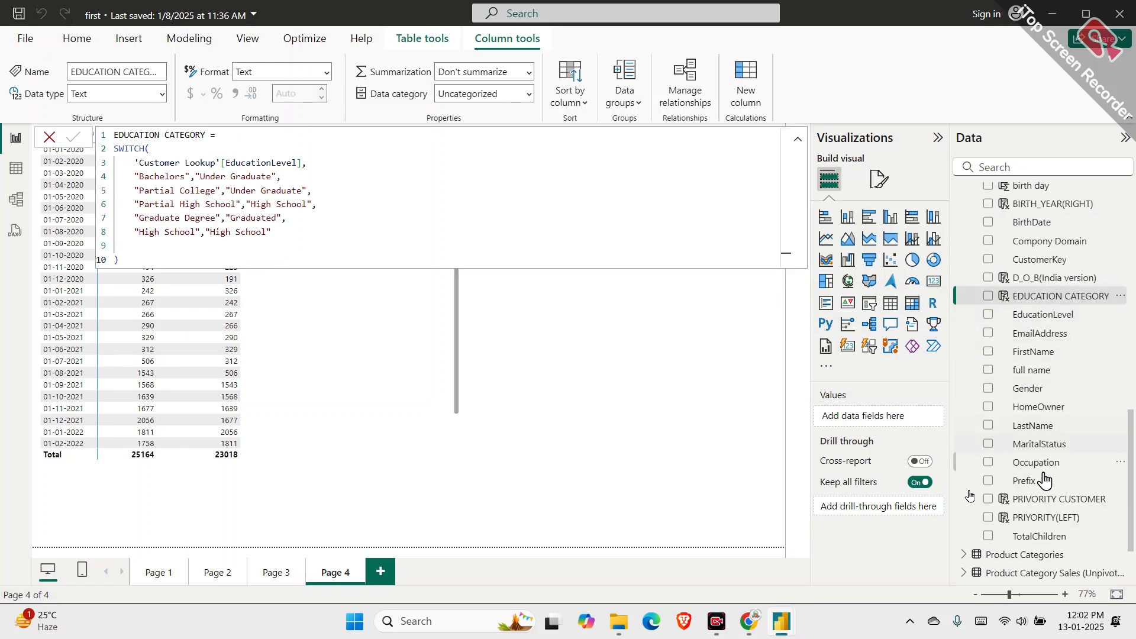
{"action": "scroll", "coordinate": [1041, 491], "scroll_direction": "down", "scroll_amount": 2}
{"action": "left_click", "coordinate": [1035, 389]}
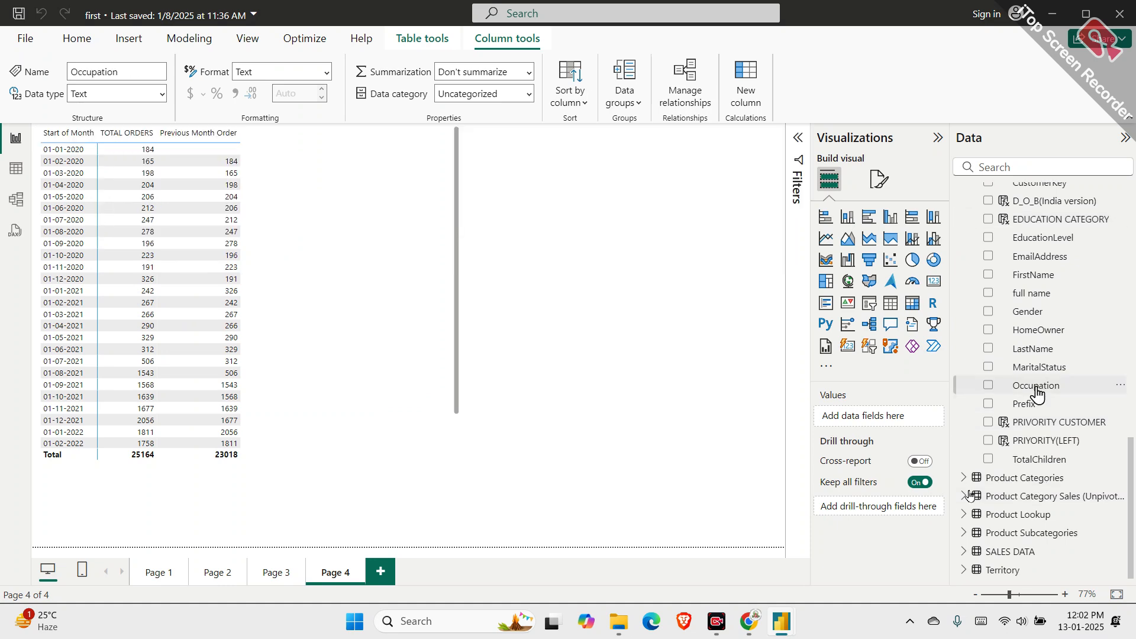
{"action": "left_click", "coordinate": [10, 173]}
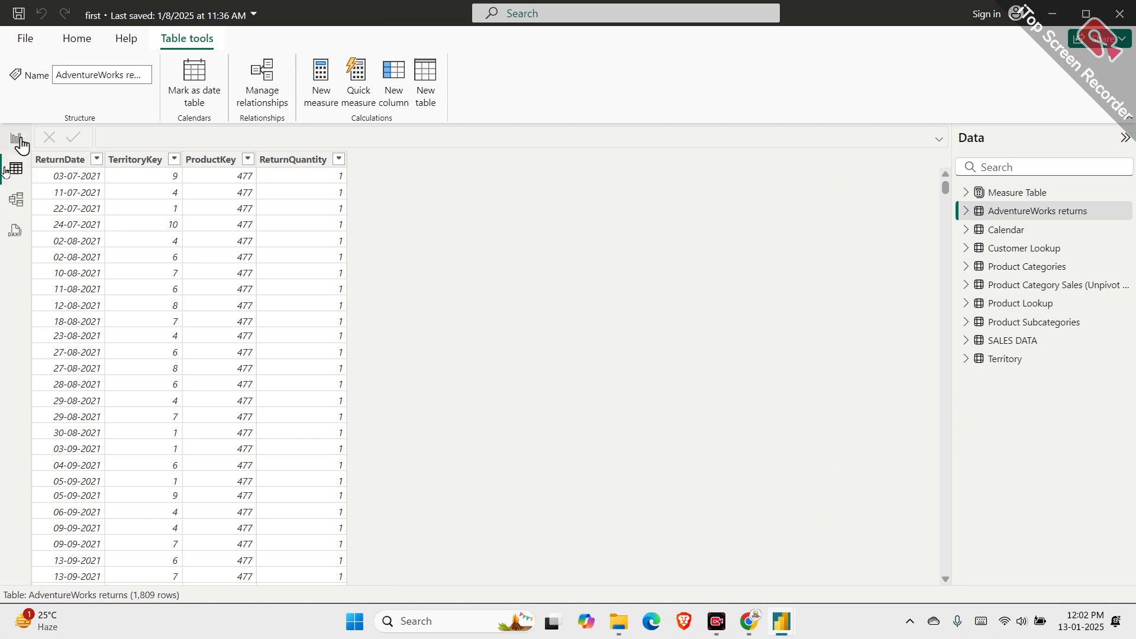
{"action": "left_click", "coordinate": [17, 141]}
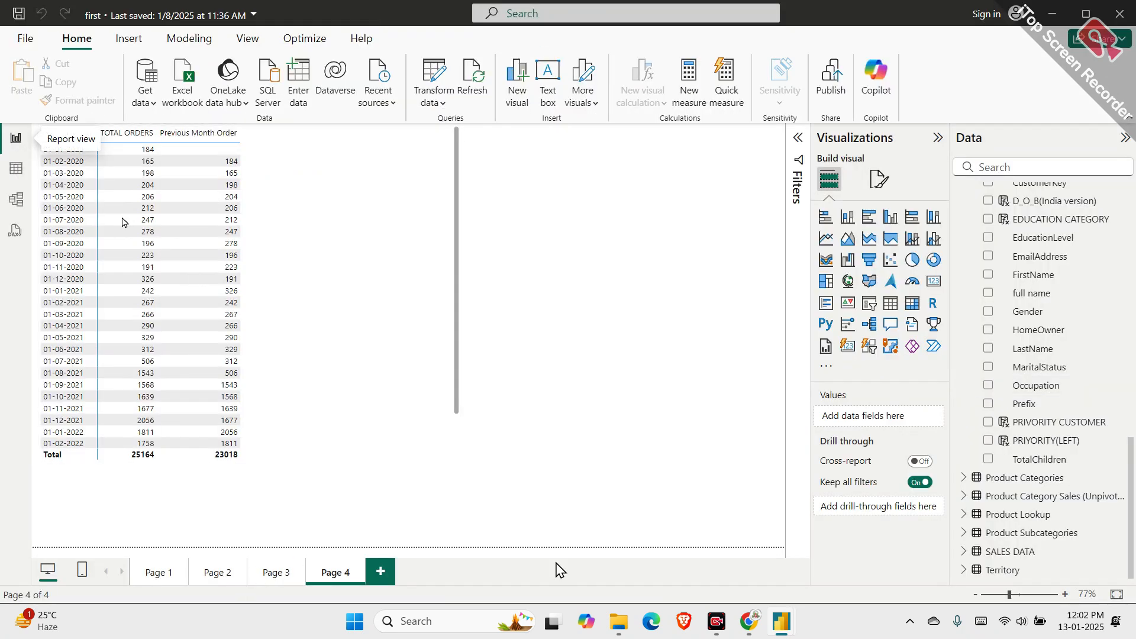
{"action": "mouse_move", "coordinate": [784, 621]}
{"action": "left_click", "coordinate": [703, 577]}
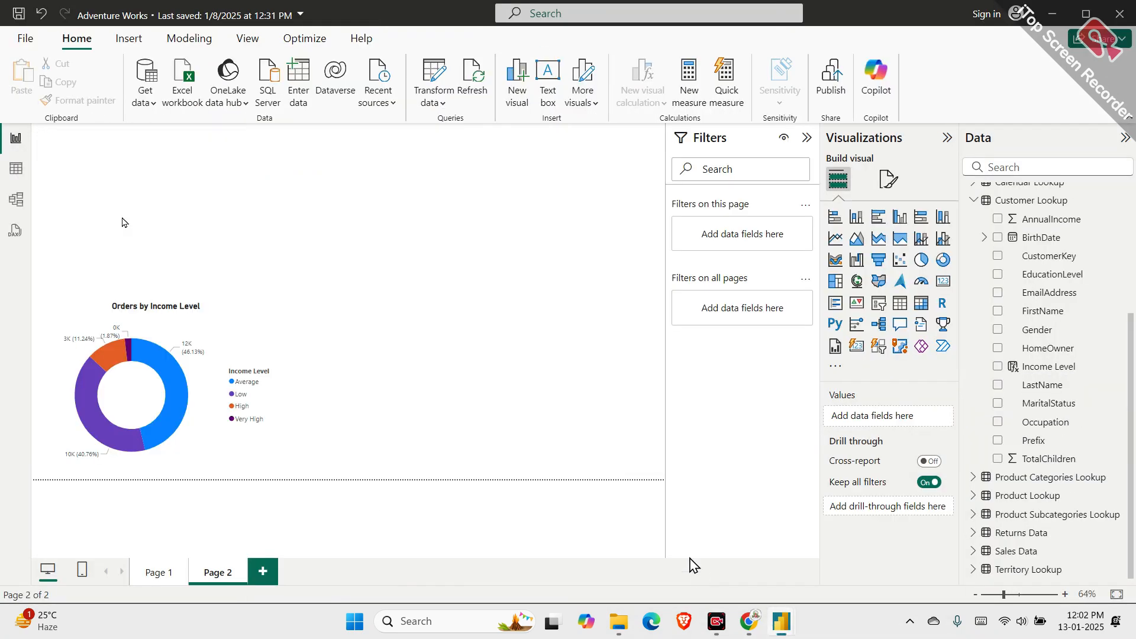
Add a third page to the report and insert an empty map visual on it
{"action": "left_click", "coordinate": [195, 346]}
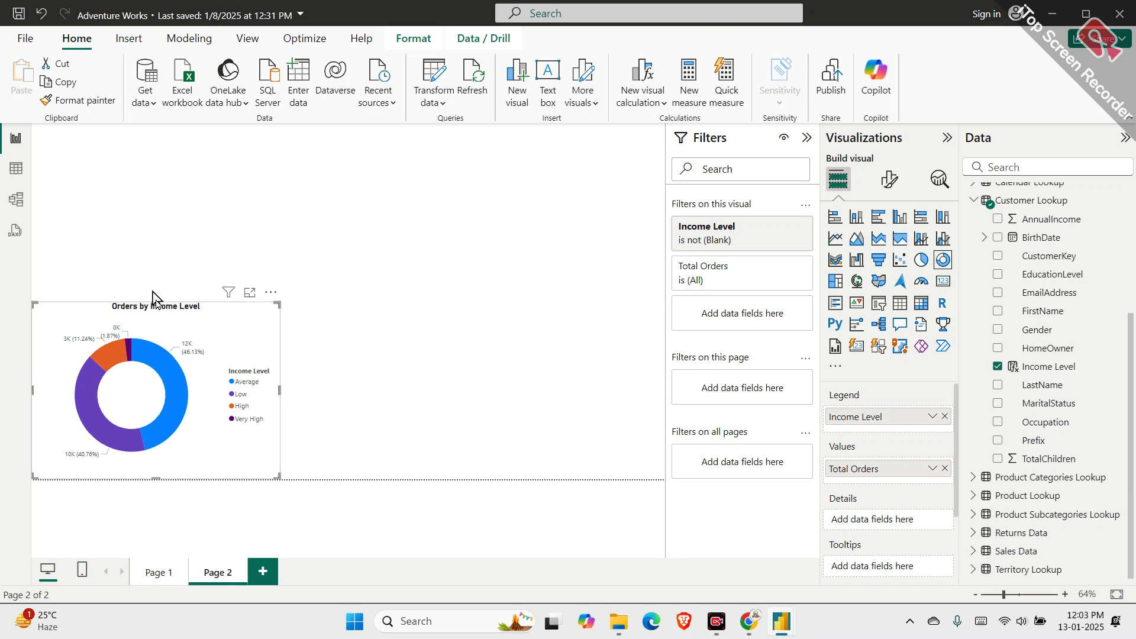
{"action": "left_click", "coordinate": [269, 569]}
{"action": "left_click", "coordinate": [857, 282]}
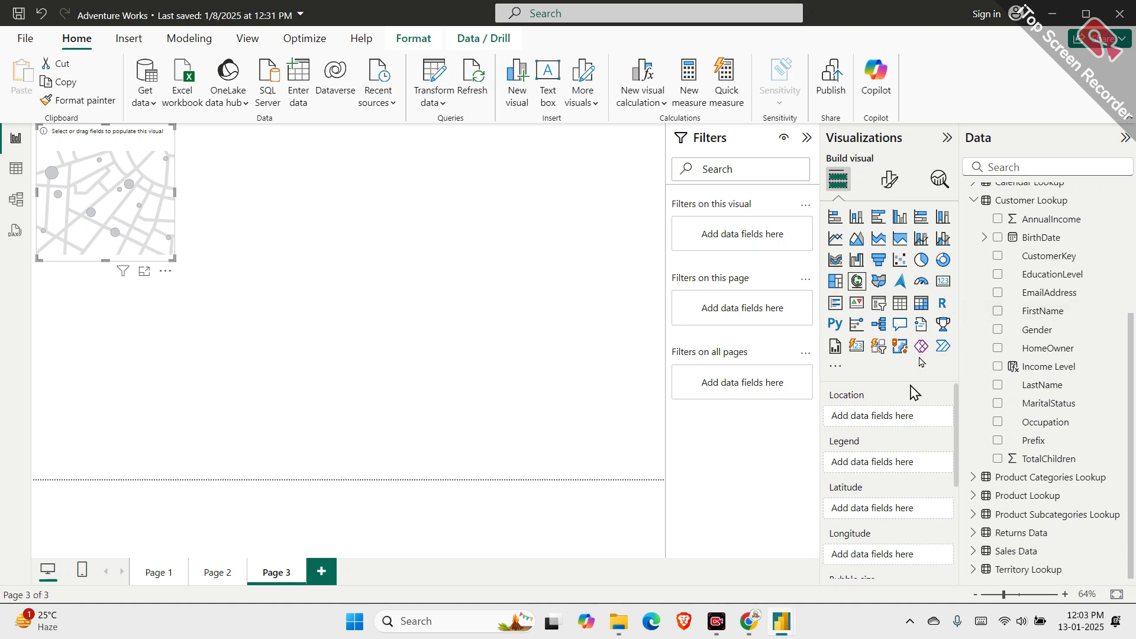
Collapse the Customer Lookup and Measure Table field lists, and expand Territory Lookup to show its fields
{"action": "scroll", "coordinate": [1006, 354], "scroll_direction": "up", "scroll_amount": 3}
{"action": "left_click", "coordinate": [973, 395]}
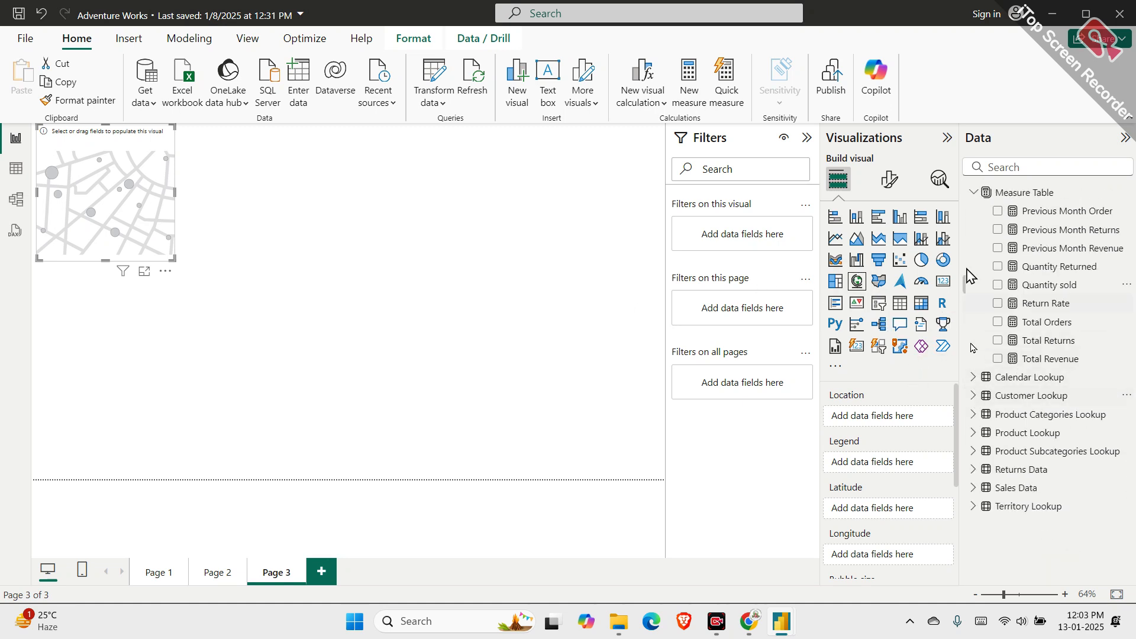
{"action": "left_click", "coordinate": [973, 192]}
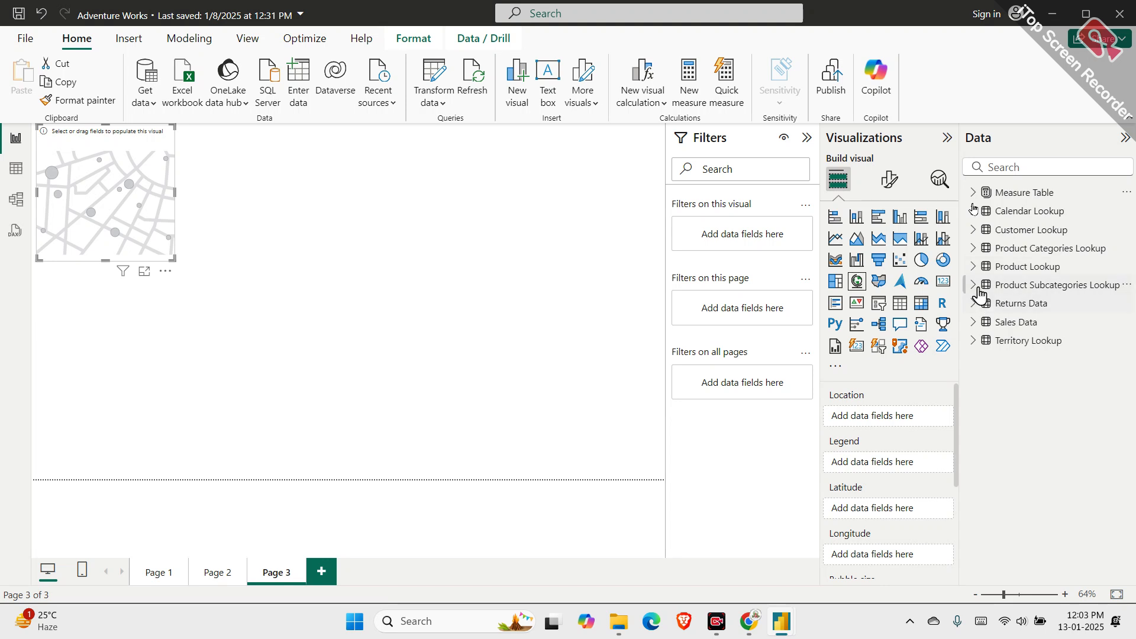
{"action": "left_click", "coordinate": [975, 339]}
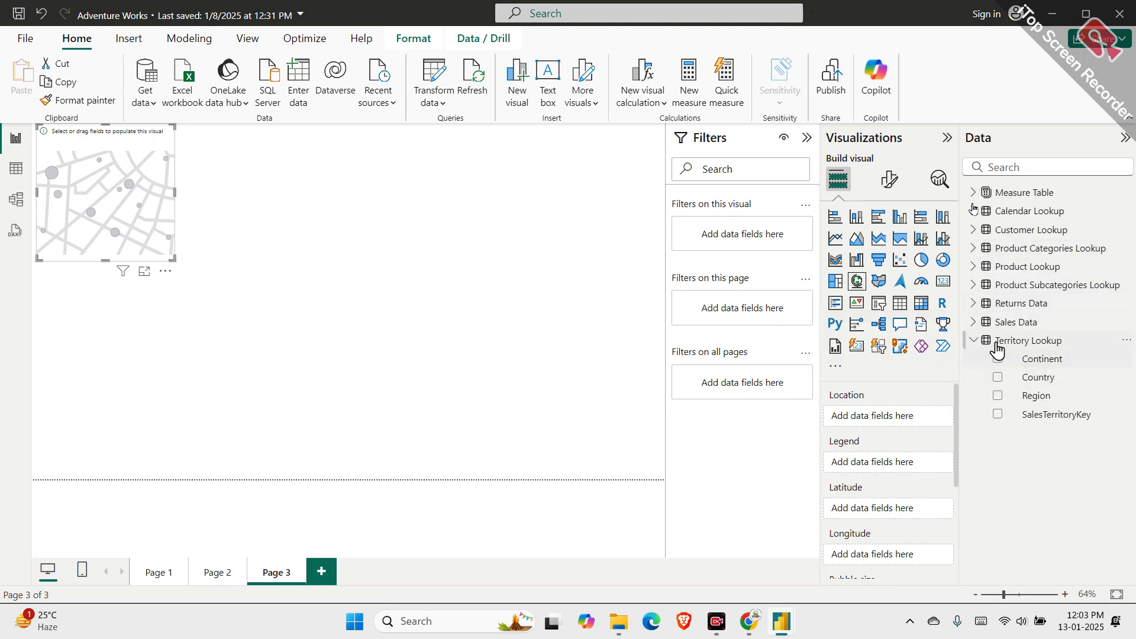
{"action": "left_click", "coordinate": [996, 346]}
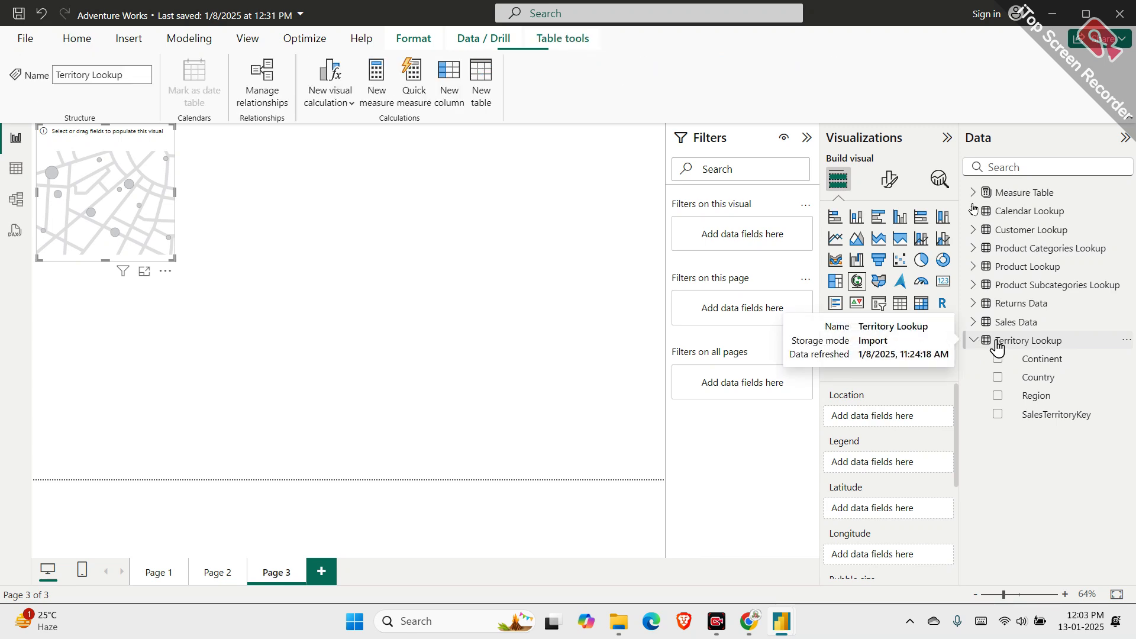
Show the Territory Lookup table's rows in Table view and select its Country column
{"action": "left_click", "coordinate": [16, 168]}
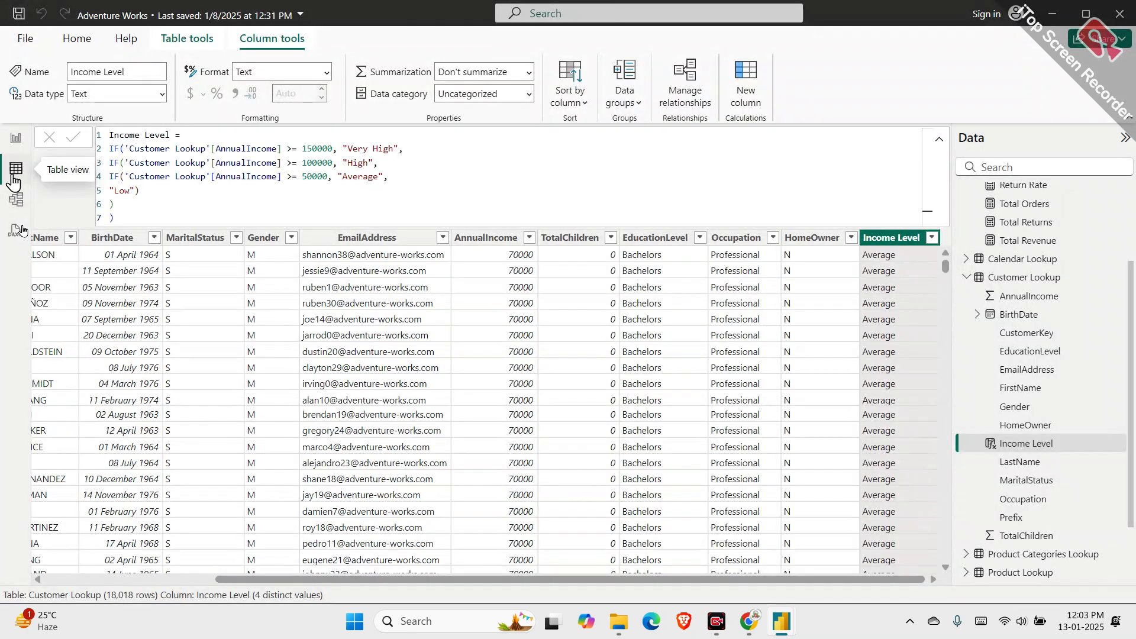
{"action": "scroll", "coordinate": [1023, 503], "scroll_direction": "down", "scroll_amount": 2}
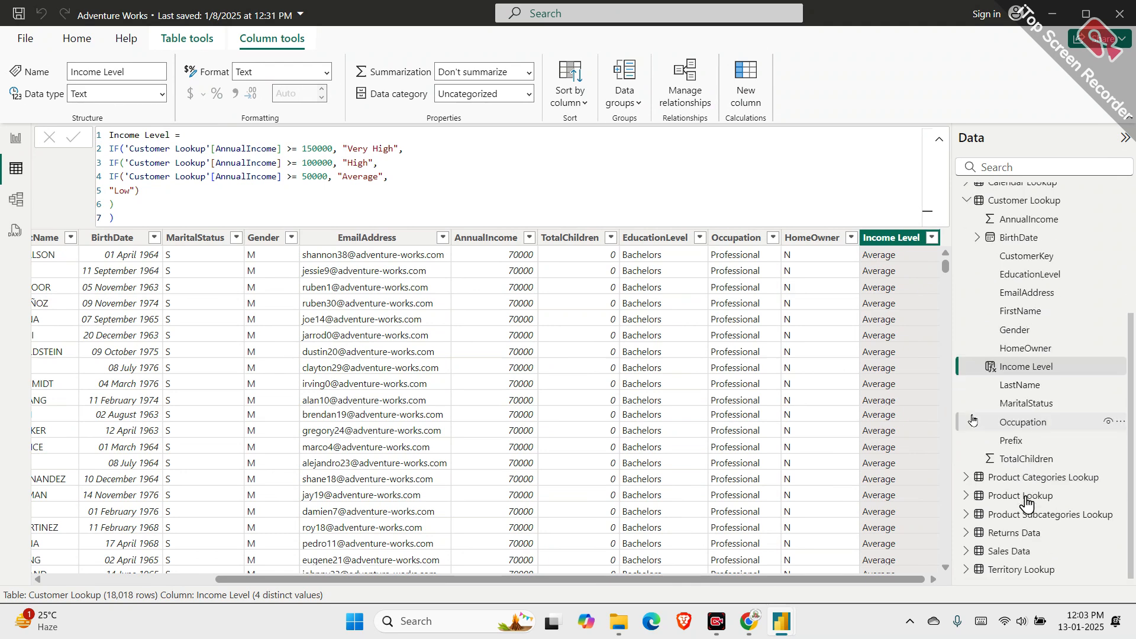
{"action": "left_click", "coordinate": [1005, 574]}
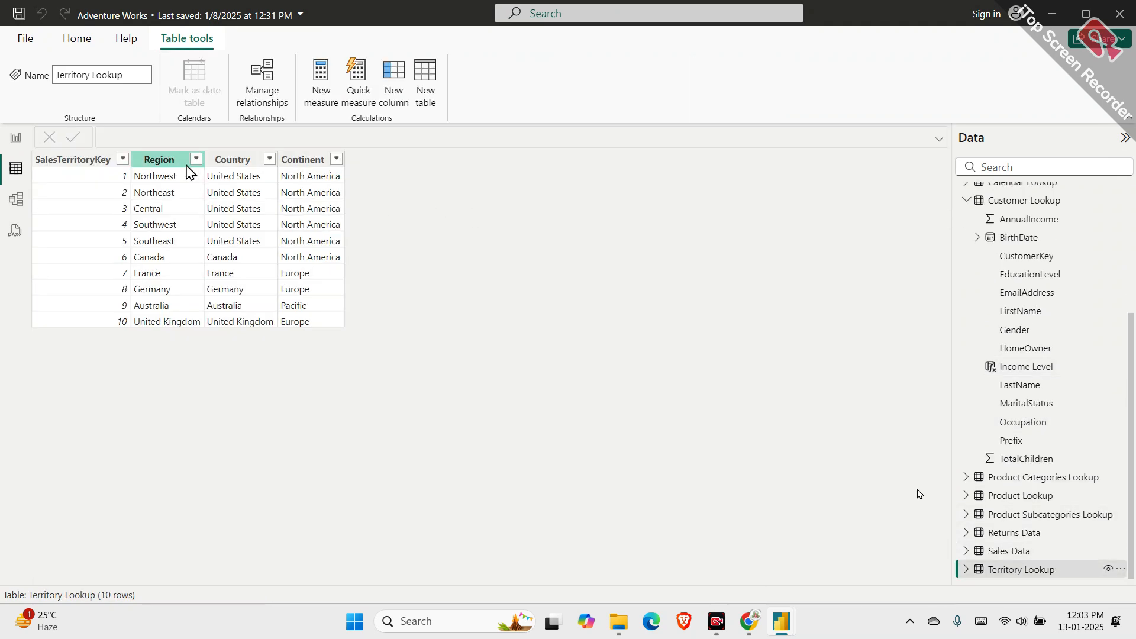
{"action": "left_click", "coordinate": [229, 159]}
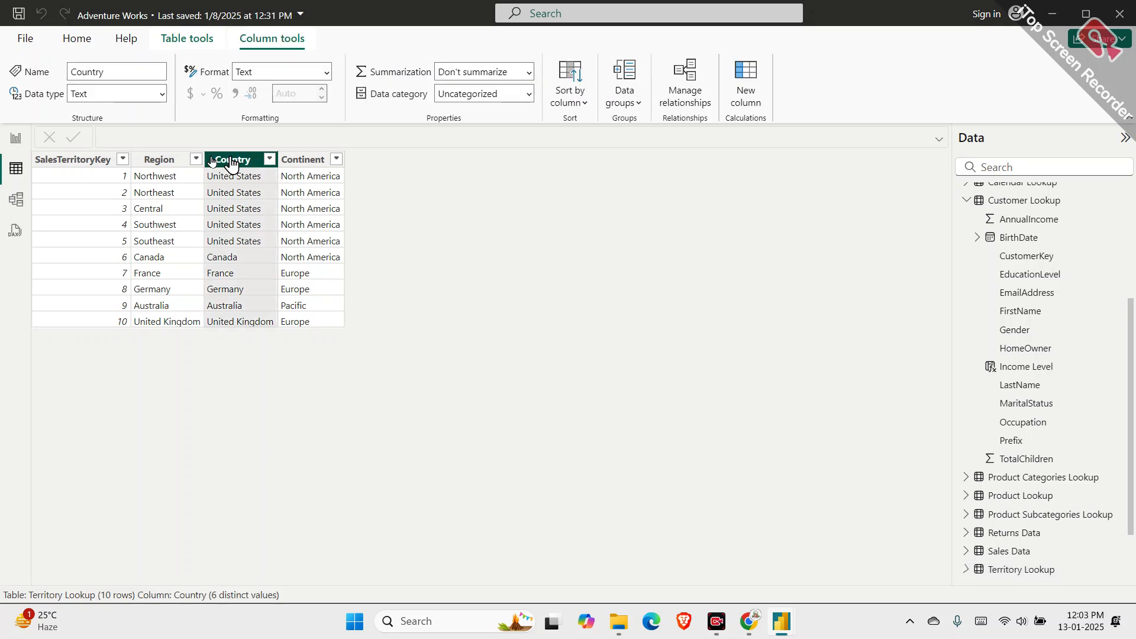
Examine the Country column's format and data type choices, its column commands and its filter values
{"action": "right_click", "coordinate": [232, 161]}
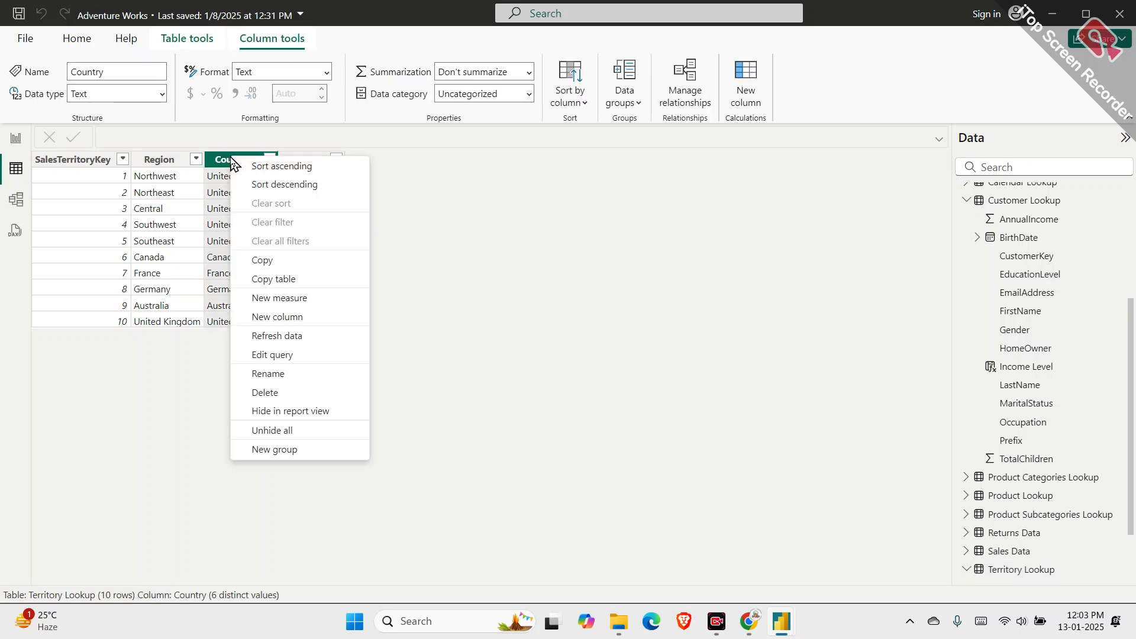
{"action": "left_click", "coordinate": [327, 71]}
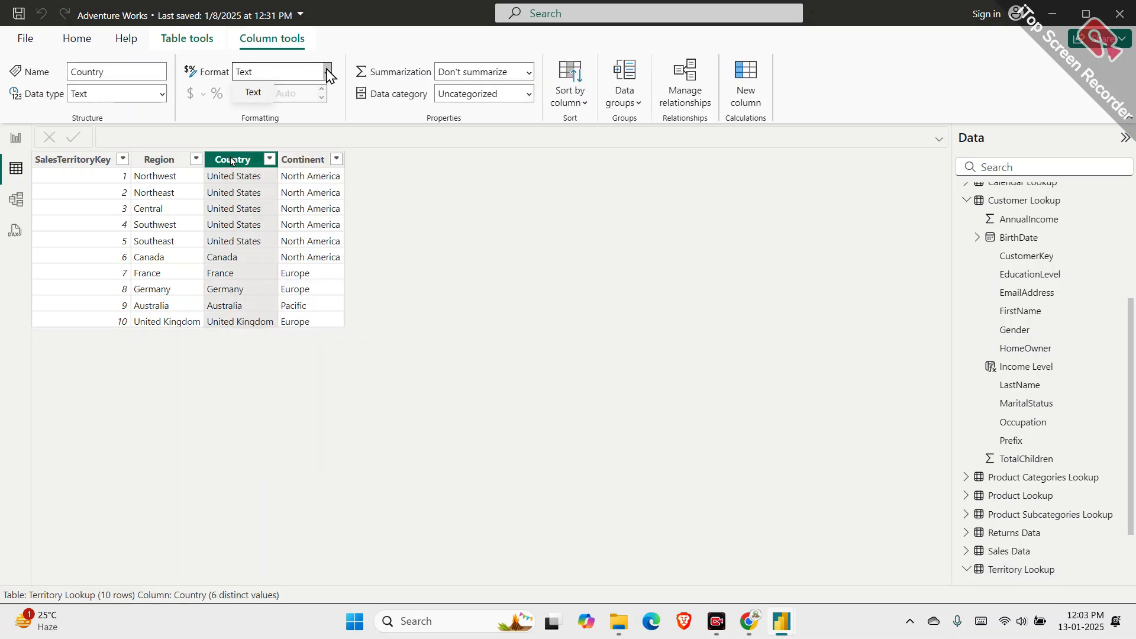
{"action": "left_click", "coordinate": [327, 72]}
{"action": "left_click", "coordinate": [165, 93]}
{"action": "left_click", "coordinate": [164, 94]}
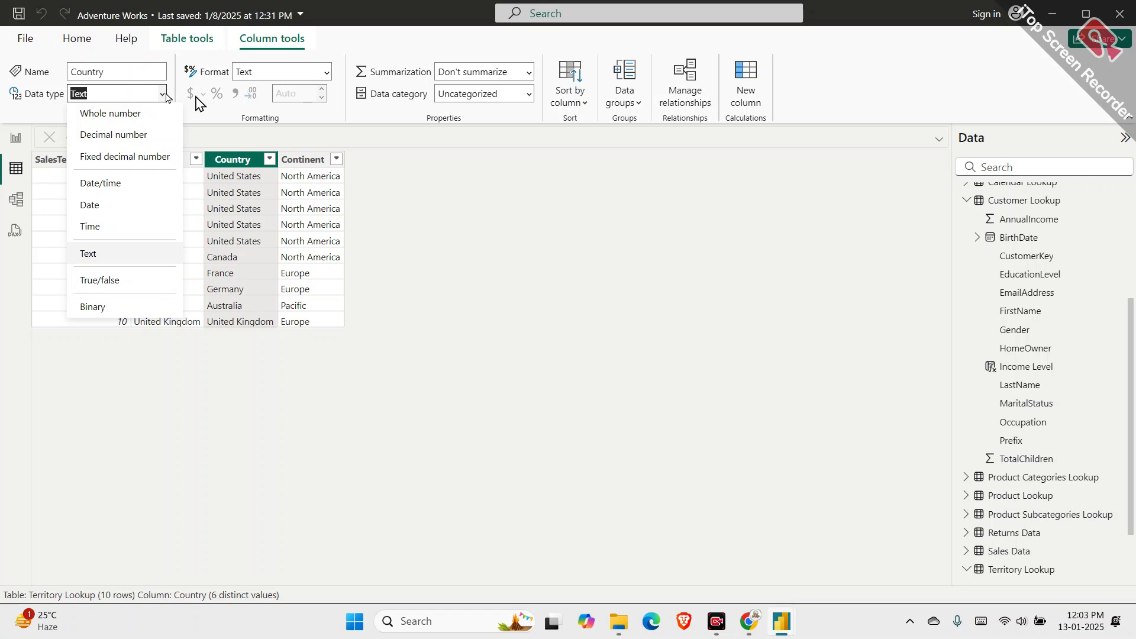
{"action": "left_click", "coordinate": [238, 164]}
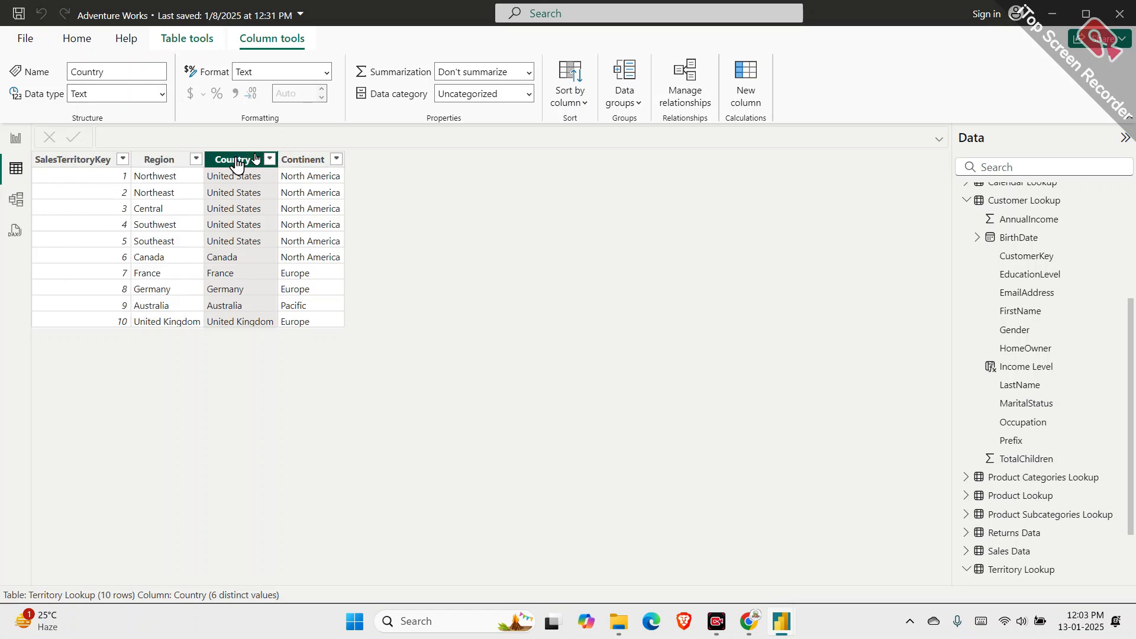
{"action": "left_click", "coordinate": [325, 72]}
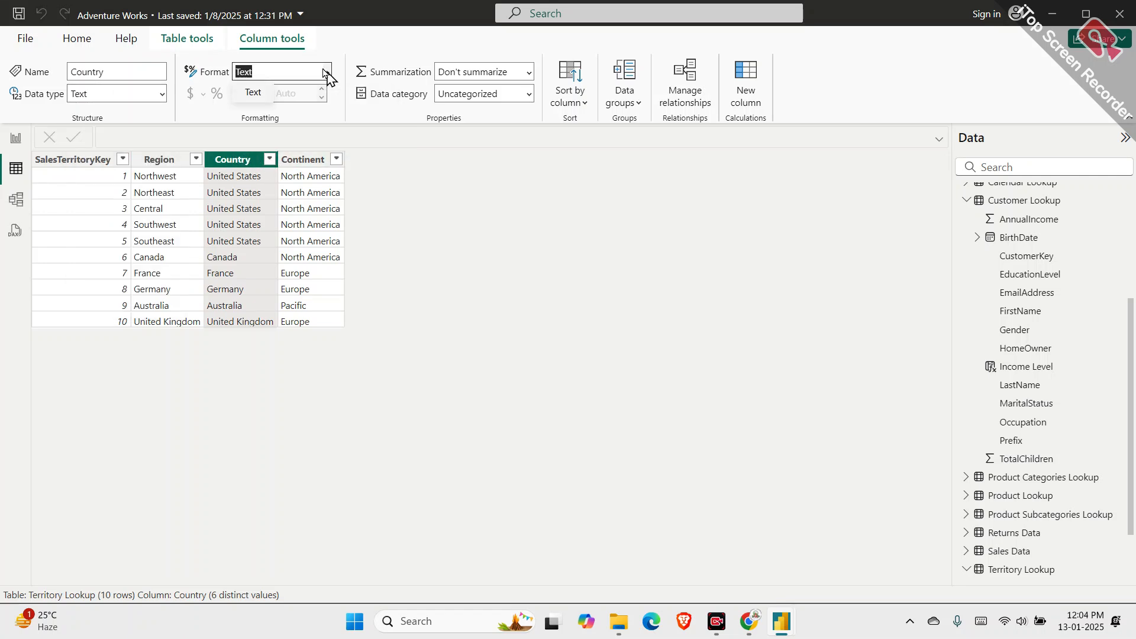
{"action": "right_click", "coordinate": [233, 165]}
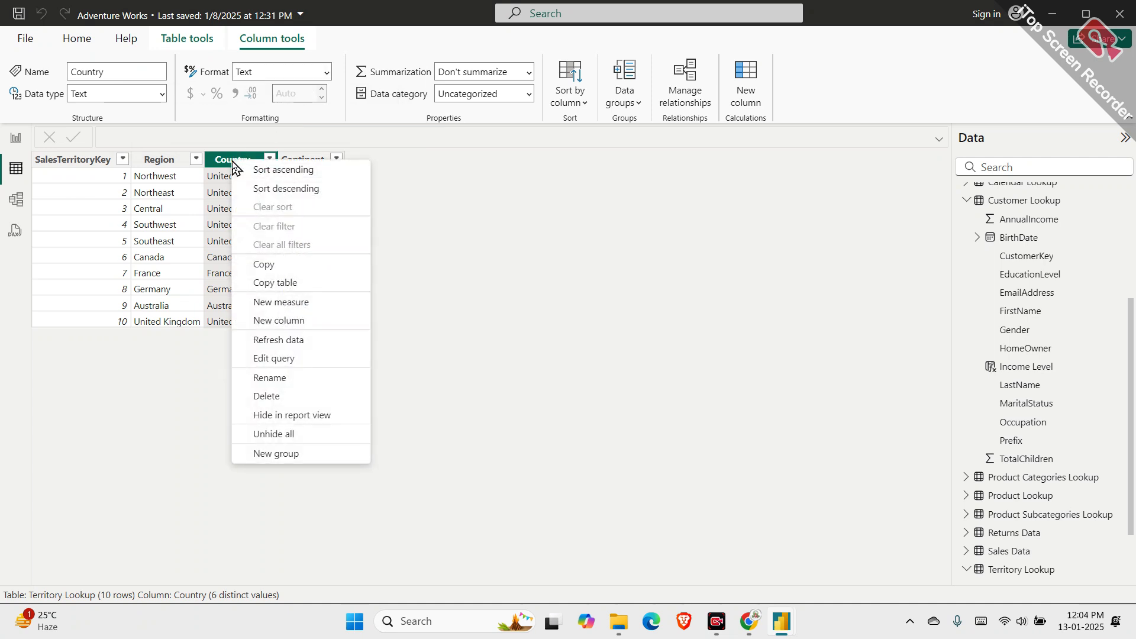
{"action": "key", "text": "Escape"}
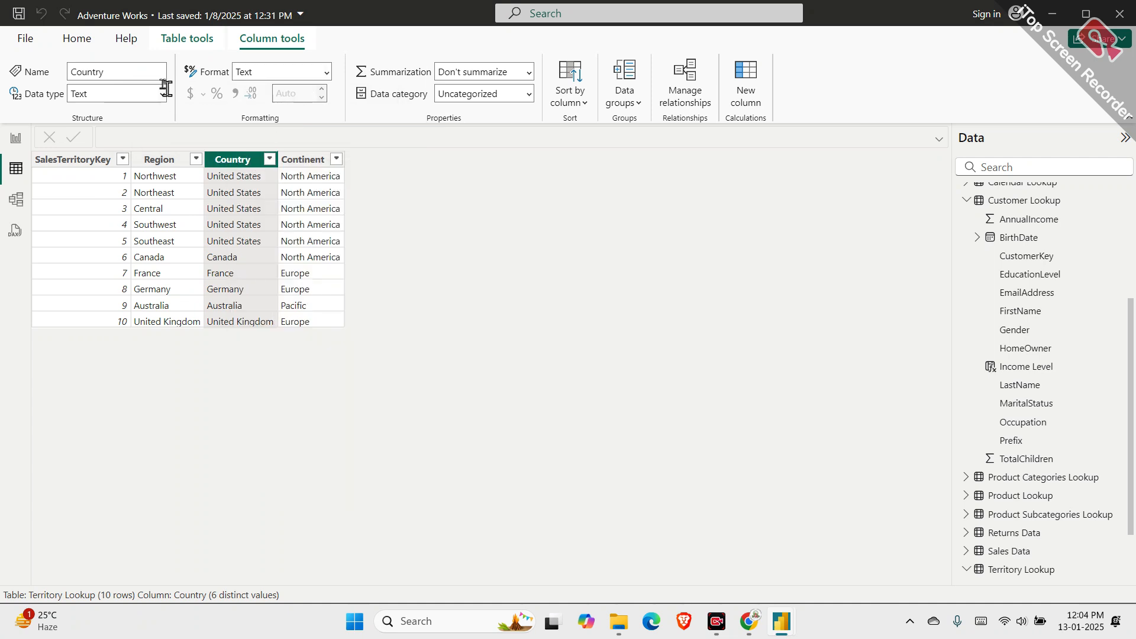
{"action": "left_click", "coordinate": [162, 93]}
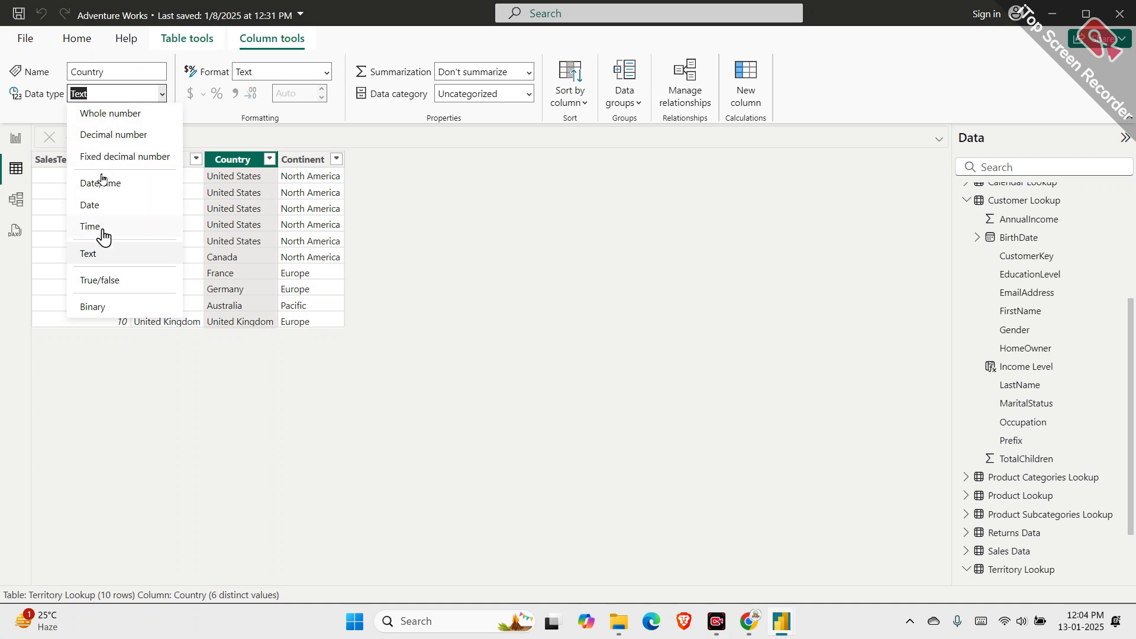
{"action": "left_click", "coordinate": [227, 155]}
{"action": "right_click", "coordinate": [229, 163]}
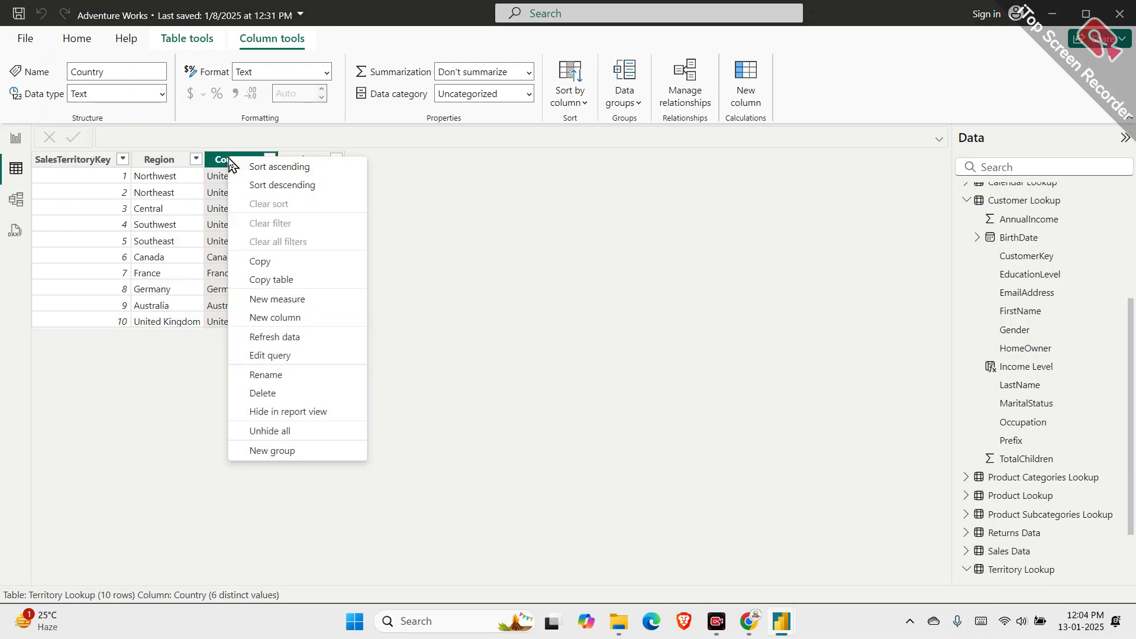
{"action": "left_click", "coordinate": [208, 158]}
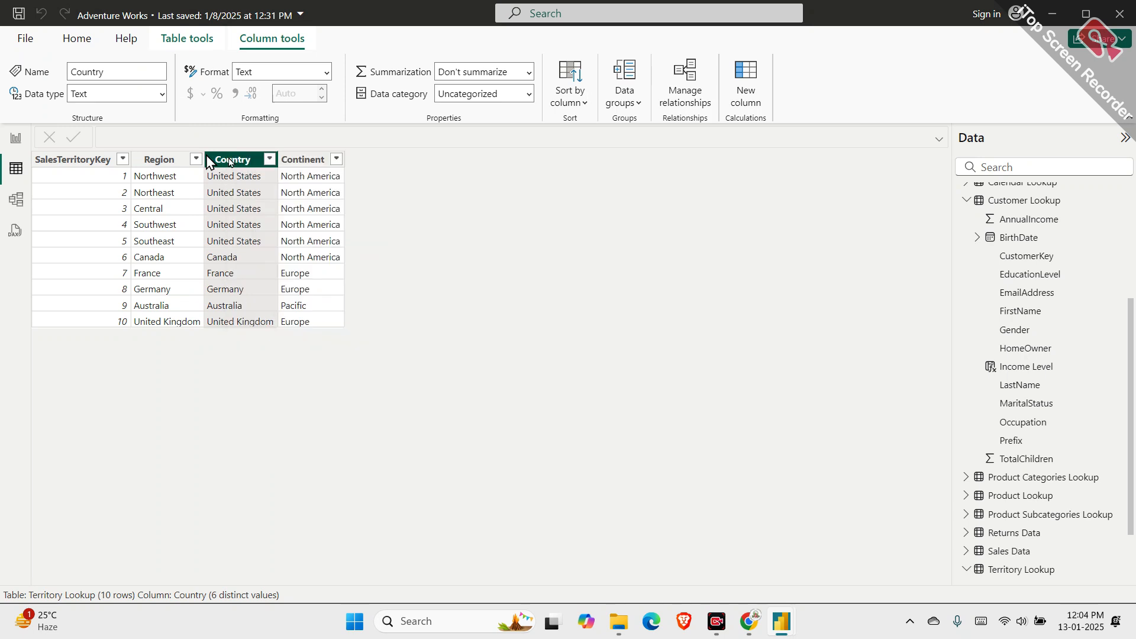
{"action": "left_click", "coordinate": [270, 159]}
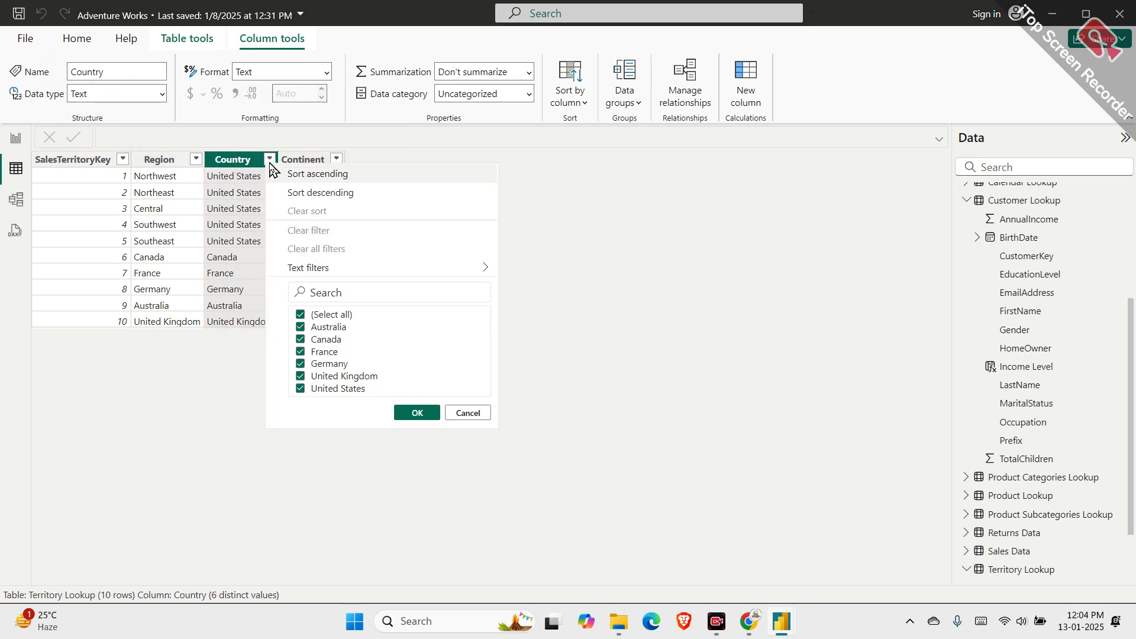
{"action": "right_click", "coordinate": [239, 168]}
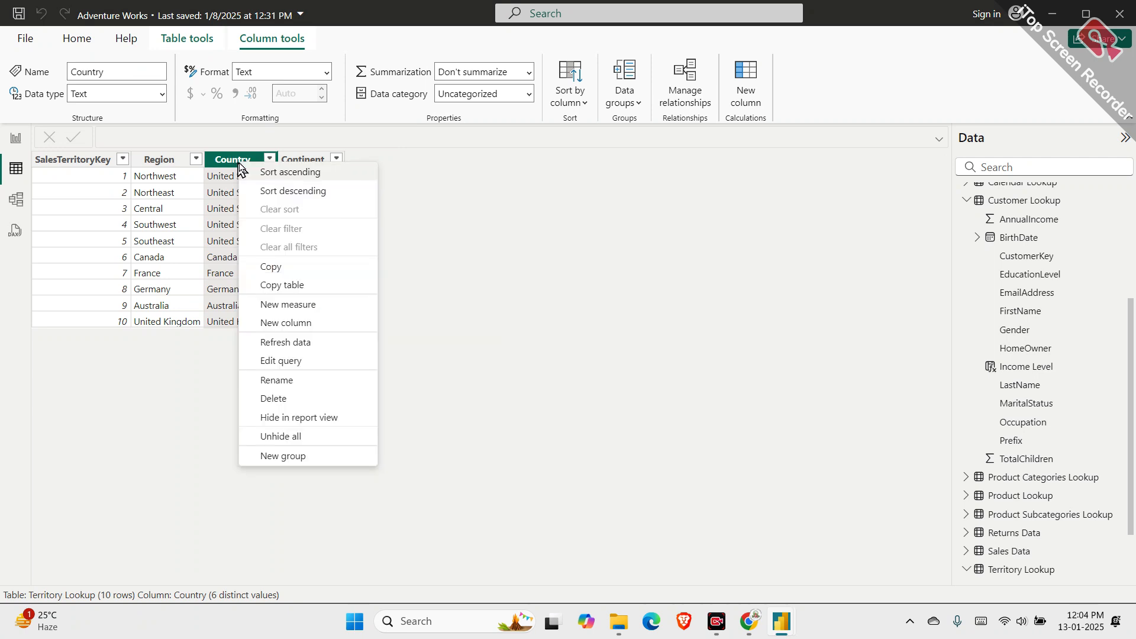
{"action": "left_click", "coordinate": [152, 70]}
Open the Power Query Editor through Transform data and select the Country column of the Territory Lookup query
{"action": "left_click", "coordinate": [87, 39]}
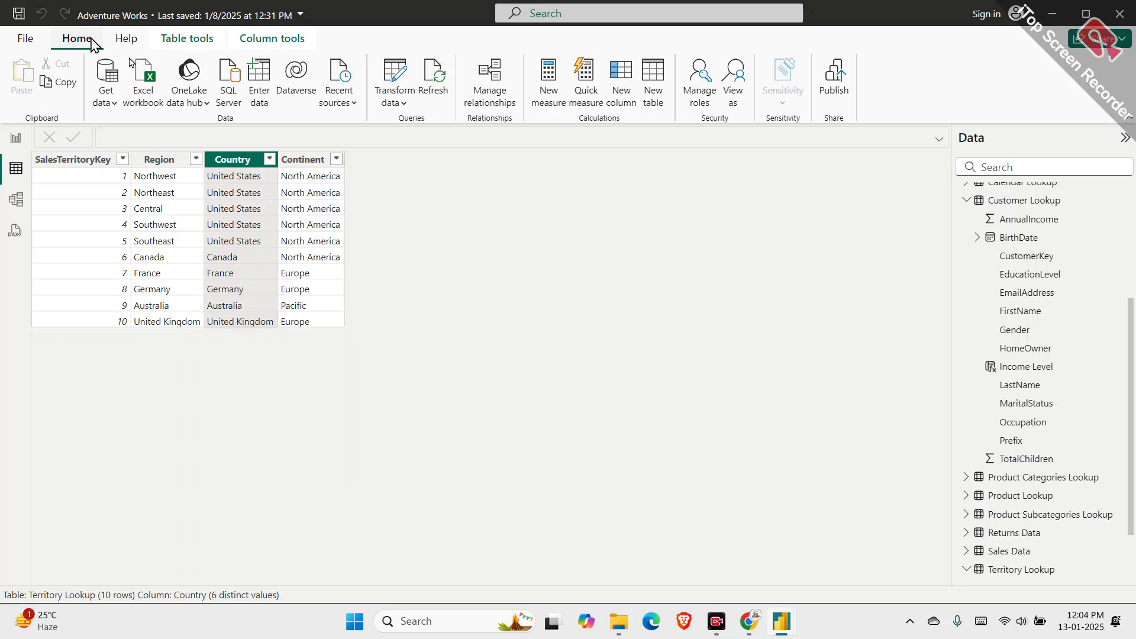
{"action": "left_click", "coordinate": [408, 102]}
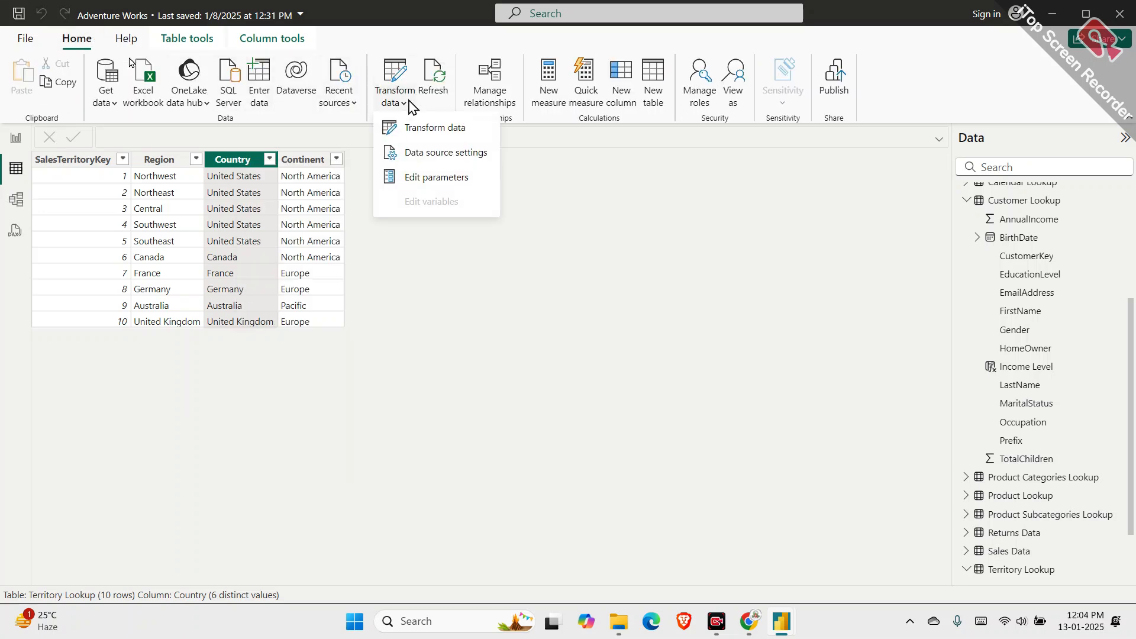
{"action": "left_click", "coordinate": [423, 129]}
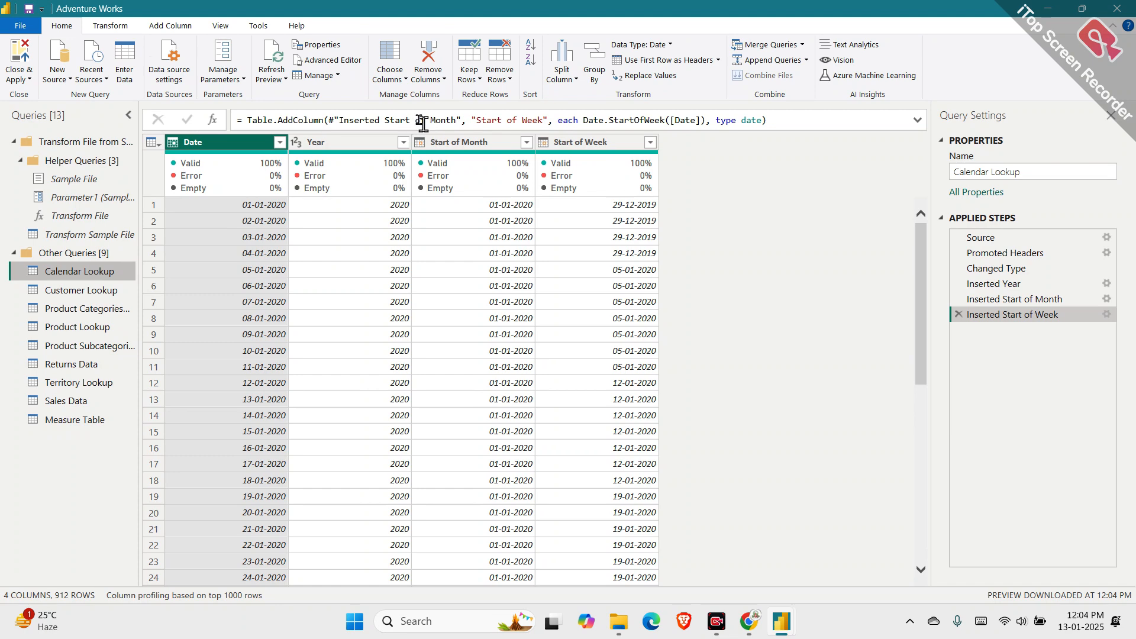
{"action": "left_click", "coordinate": [62, 385]}
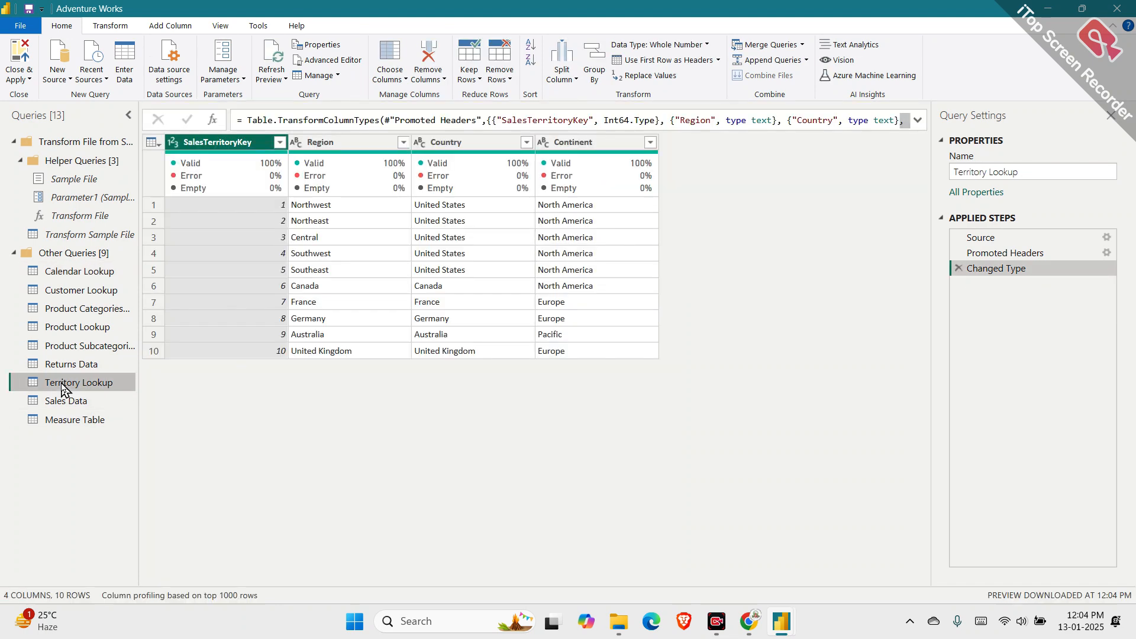
{"action": "left_click", "coordinate": [439, 147]}
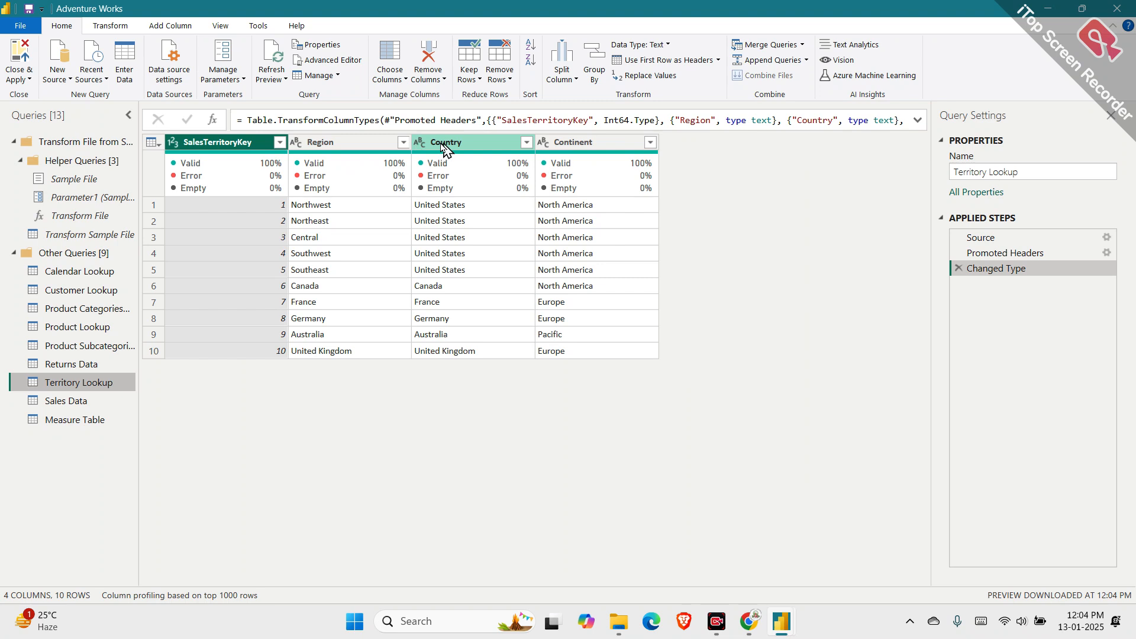
Examine the data type choices for Country and Continent and the Country filter values, and return to the report's Table view
{"action": "left_click", "coordinate": [420, 143]}
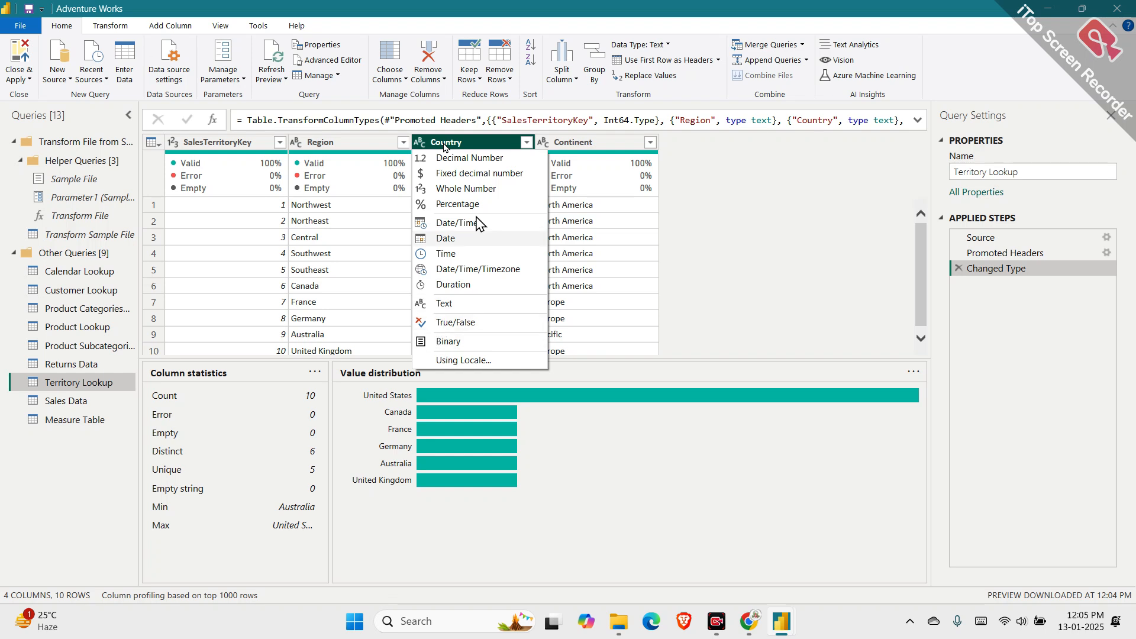
{"action": "left_click", "coordinate": [556, 144]}
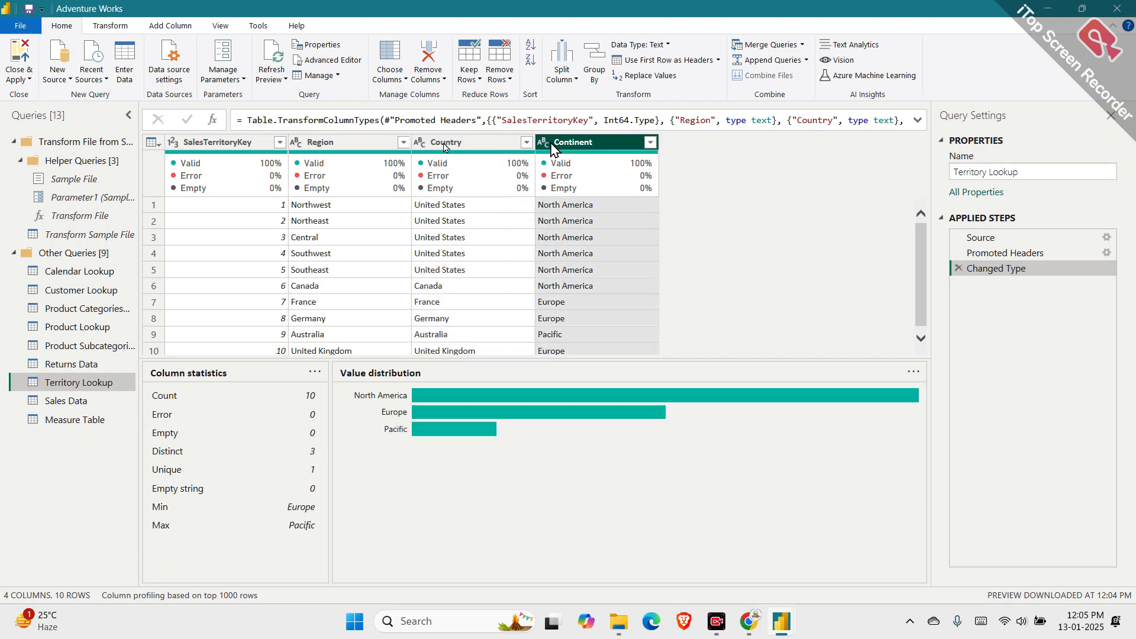
{"action": "left_click", "coordinate": [543, 143]}
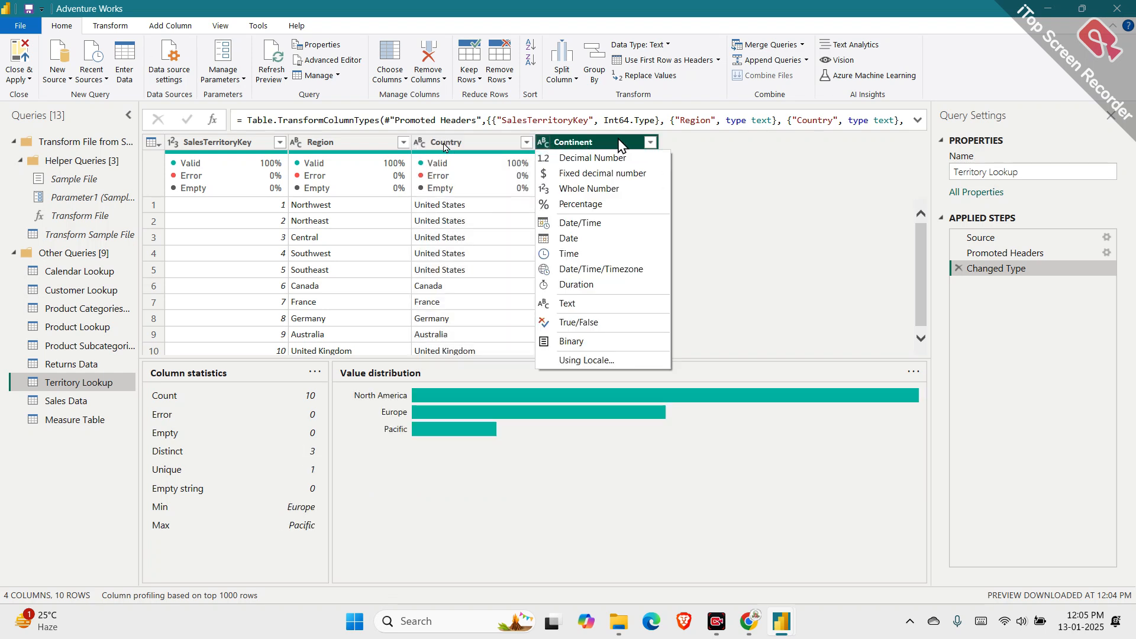
{"action": "left_click", "coordinate": [543, 143]}
{"action": "left_click", "coordinate": [526, 142]}
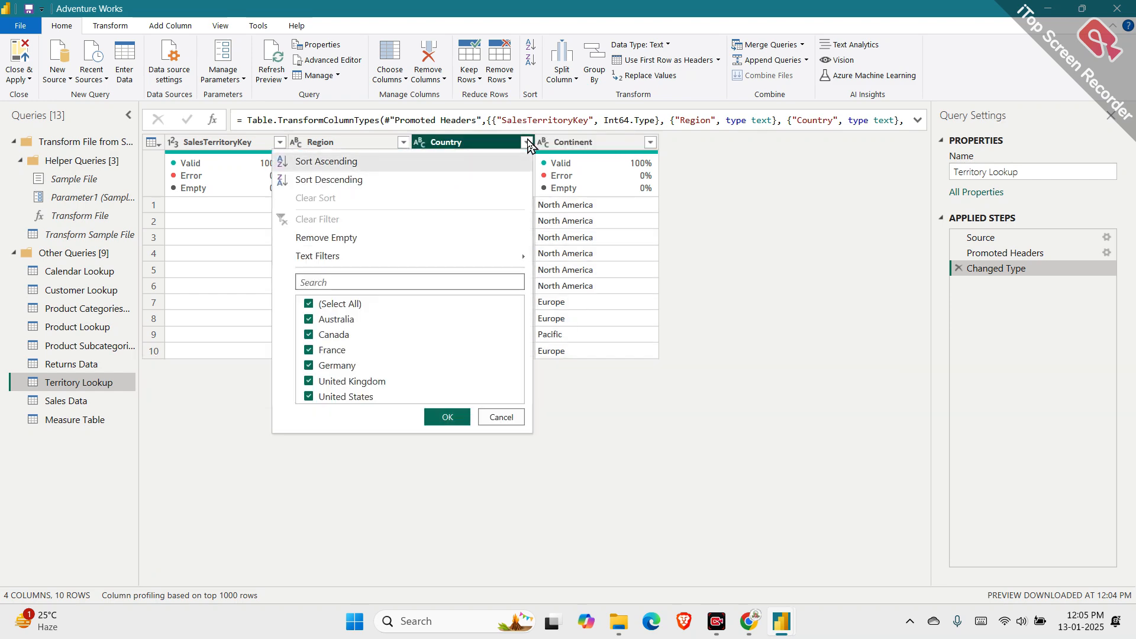
{"action": "left_click", "coordinate": [494, 145]}
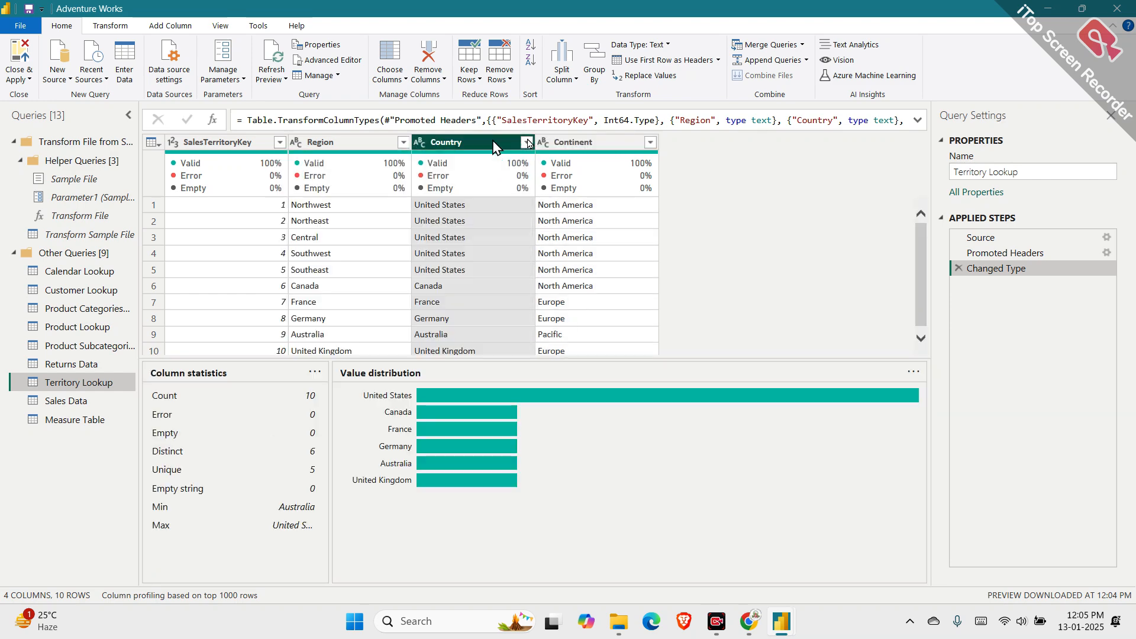
{"action": "left_click", "coordinate": [112, 26]}
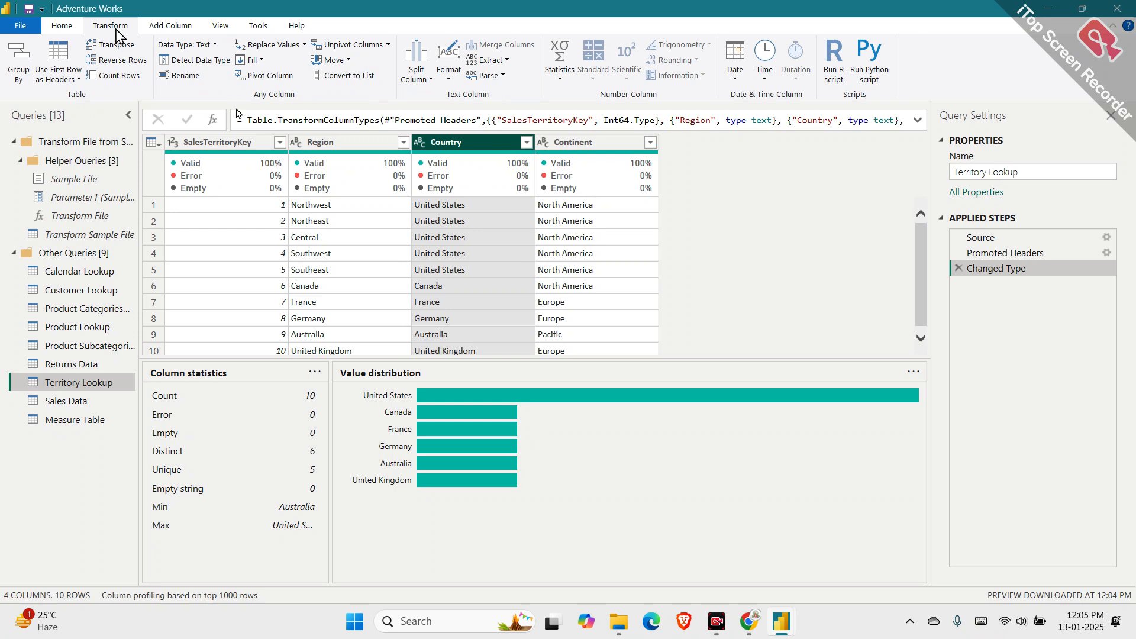
{"action": "left_click", "coordinate": [72, 29]}
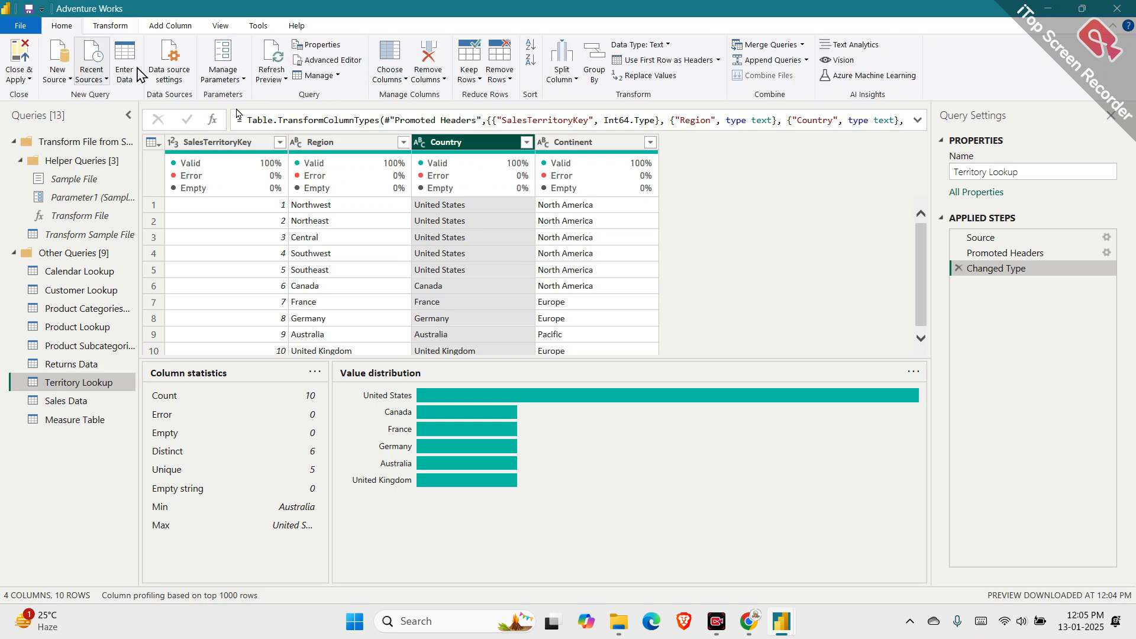
{"action": "left_click", "coordinate": [5, 70]}
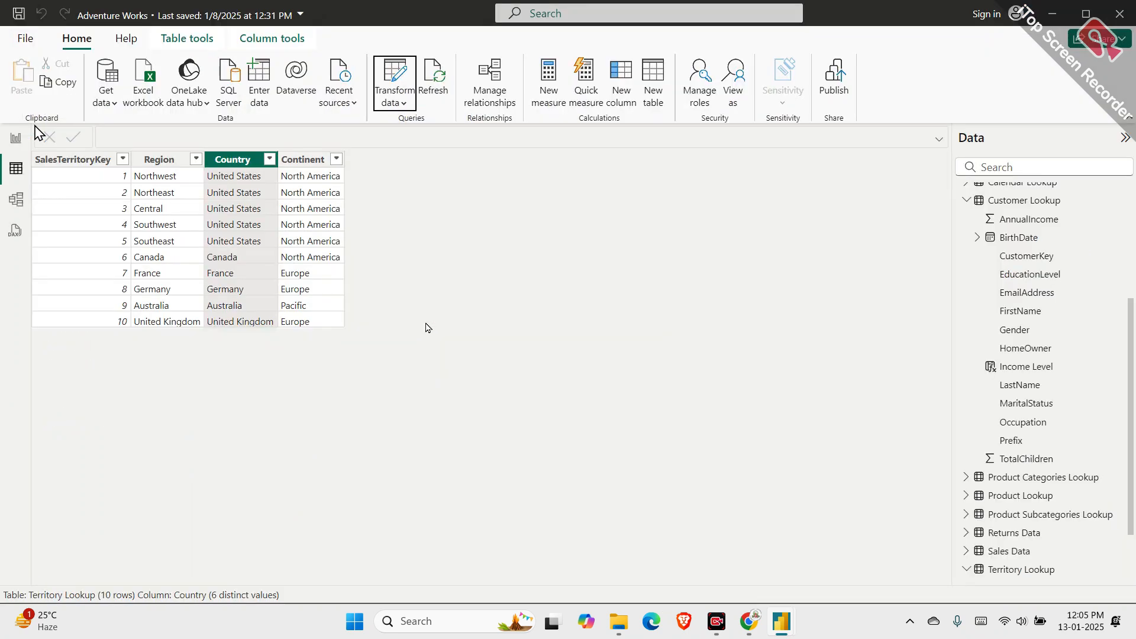
Set the data category of Territory Lookup's Country column to Country
{"action": "left_click", "coordinate": [185, 38]}
{"action": "left_click", "coordinate": [274, 39]}
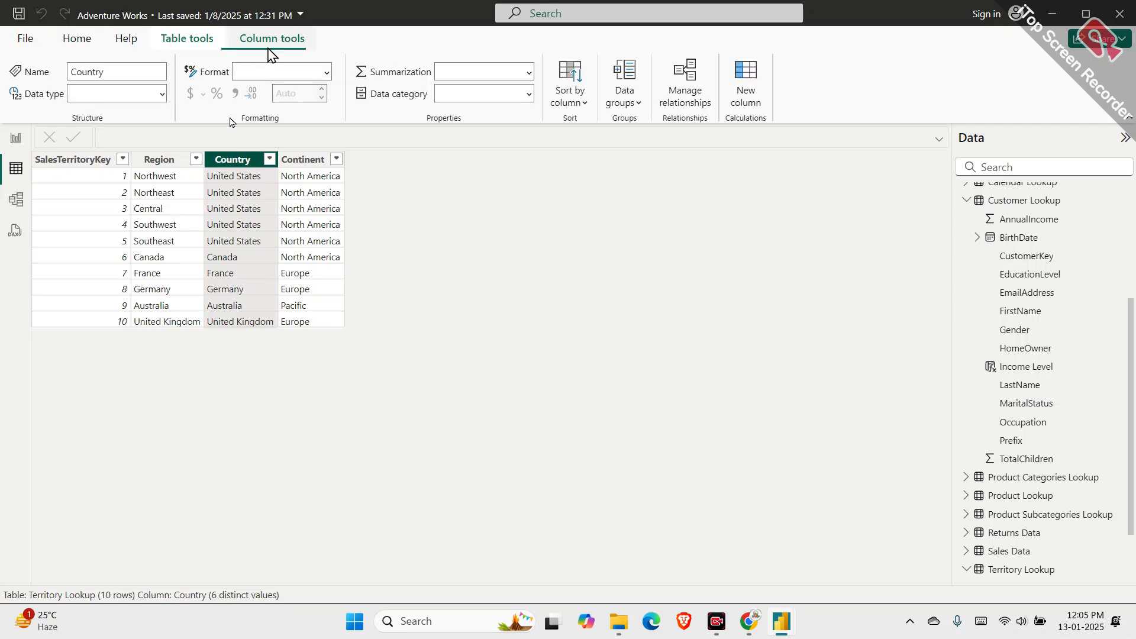
{"action": "left_click", "coordinate": [162, 93]}
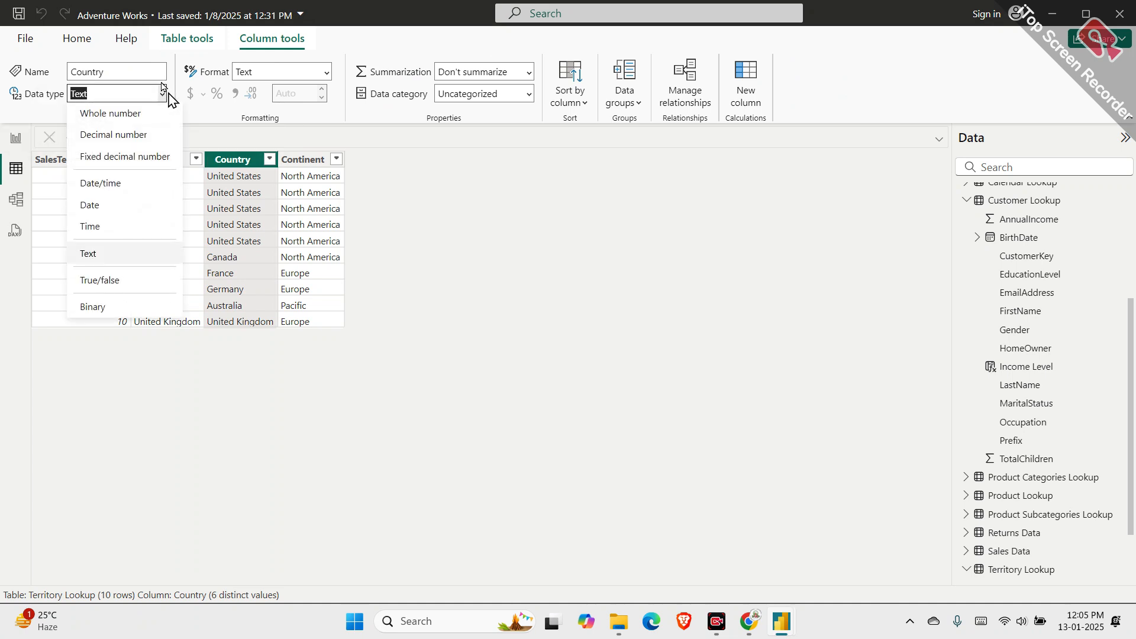
{"action": "left_click", "coordinate": [528, 94]}
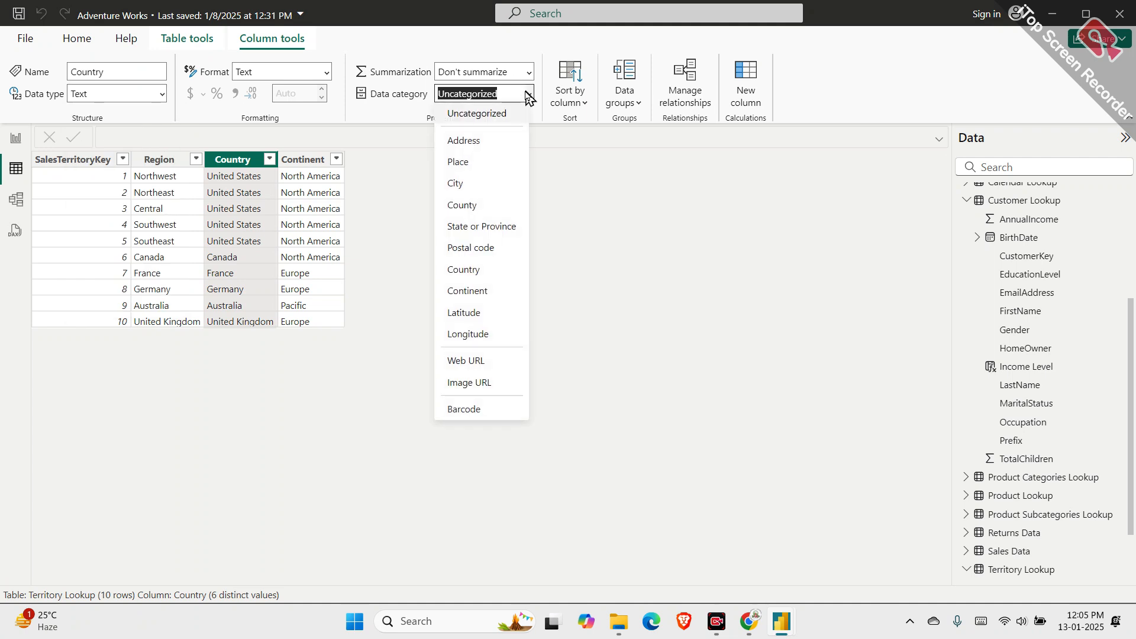
{"action": "left_click", "coordinate": [473, 276]}
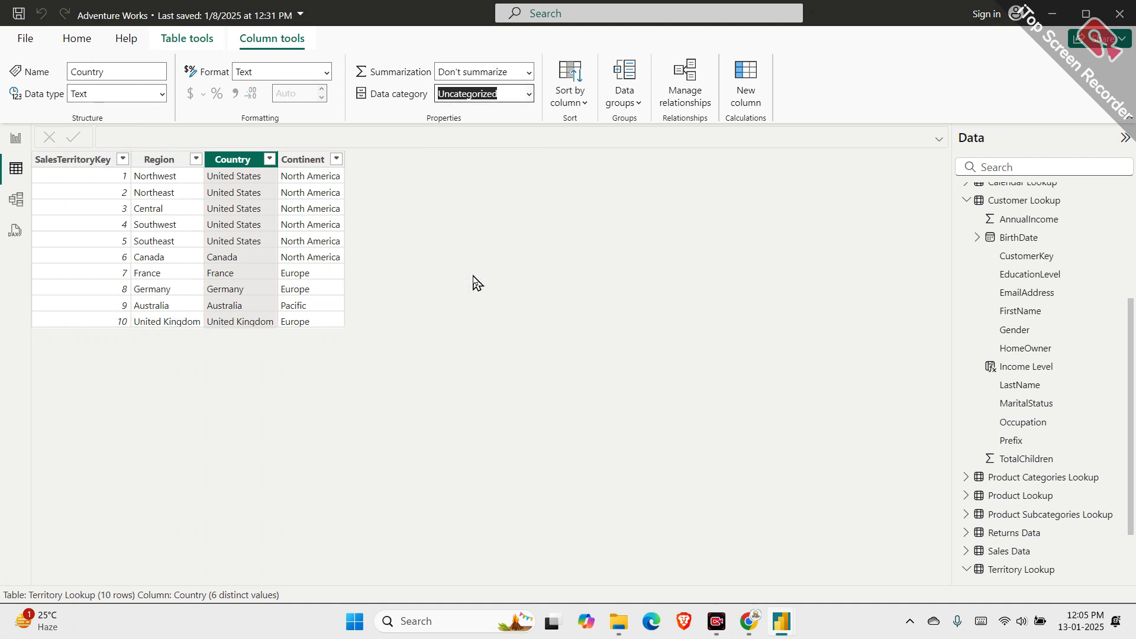
Open the data category choices for Territory Lookup's Continent column
{"action": "left_click", "coordinate": [320, 159]}
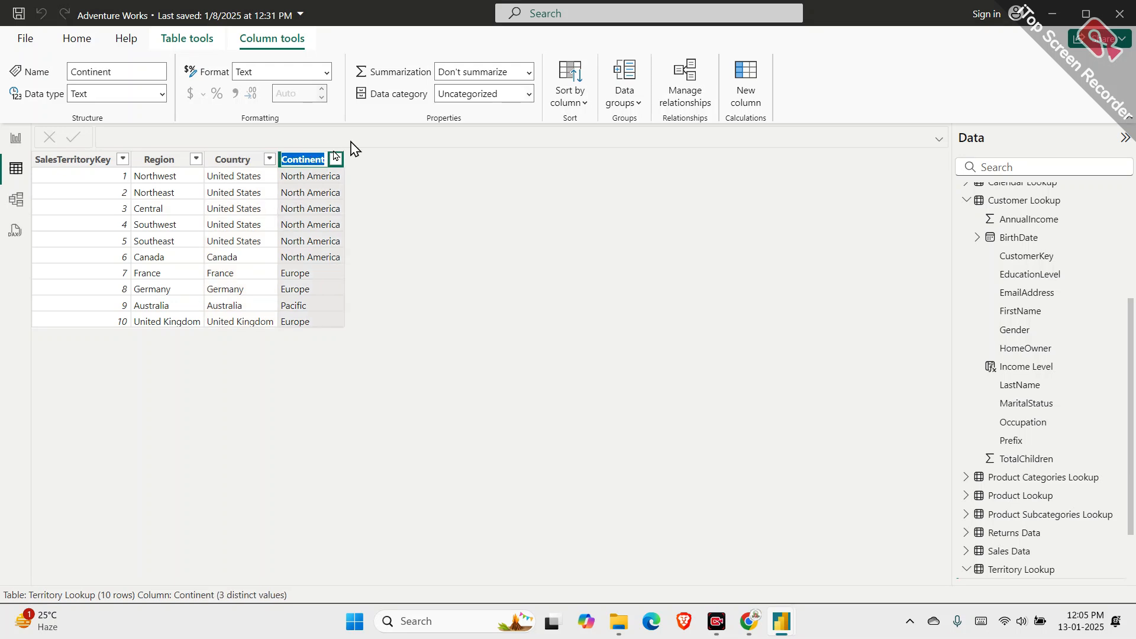
{"action": "left_click", "coordinate": [530, 95]}
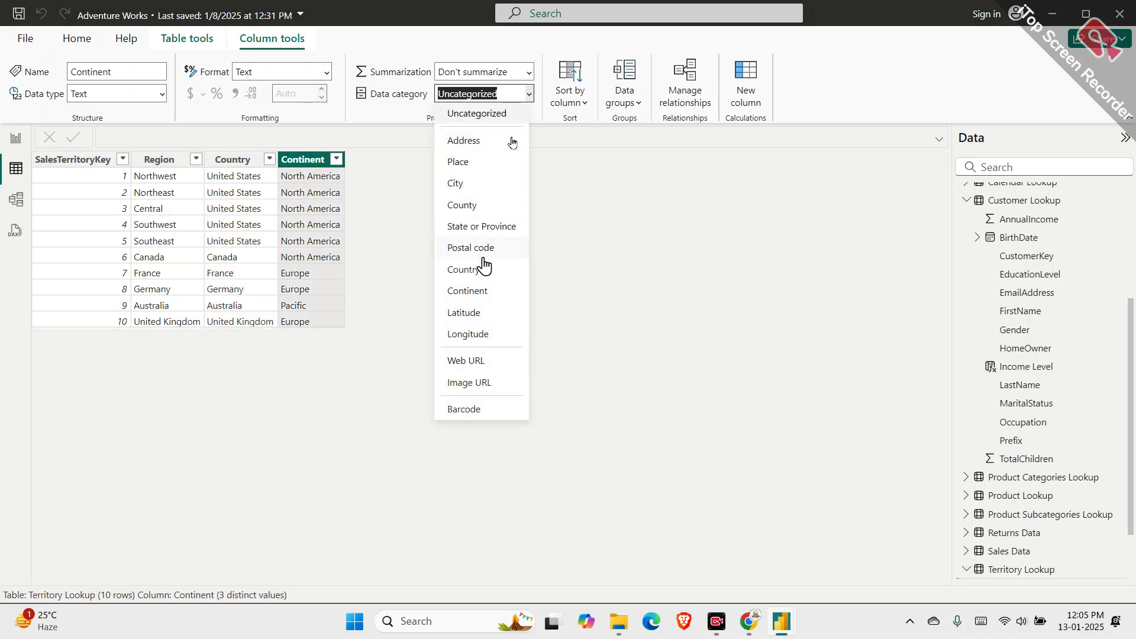
Set the Continent column's data category to Continent
{"action": "left_click", "coordinate": [482, 296]}
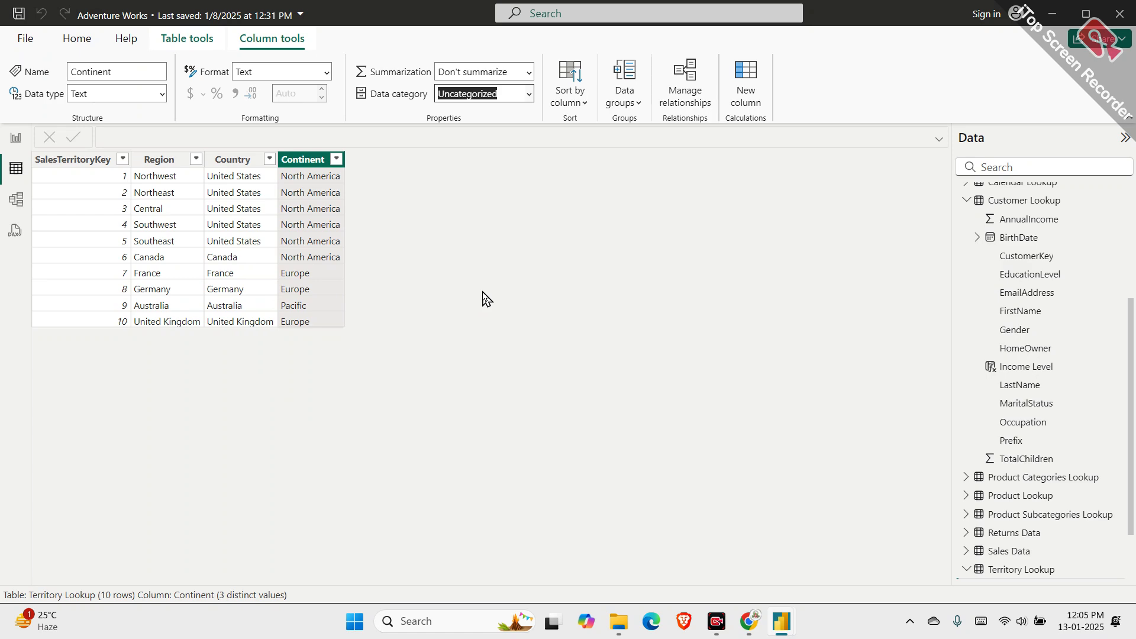
Assign Territory Lookup's Country field to the Page 3 map's Location and enlarge the map to fill most of the page
{"action": "left_click", "coordinate": [13, 140]}
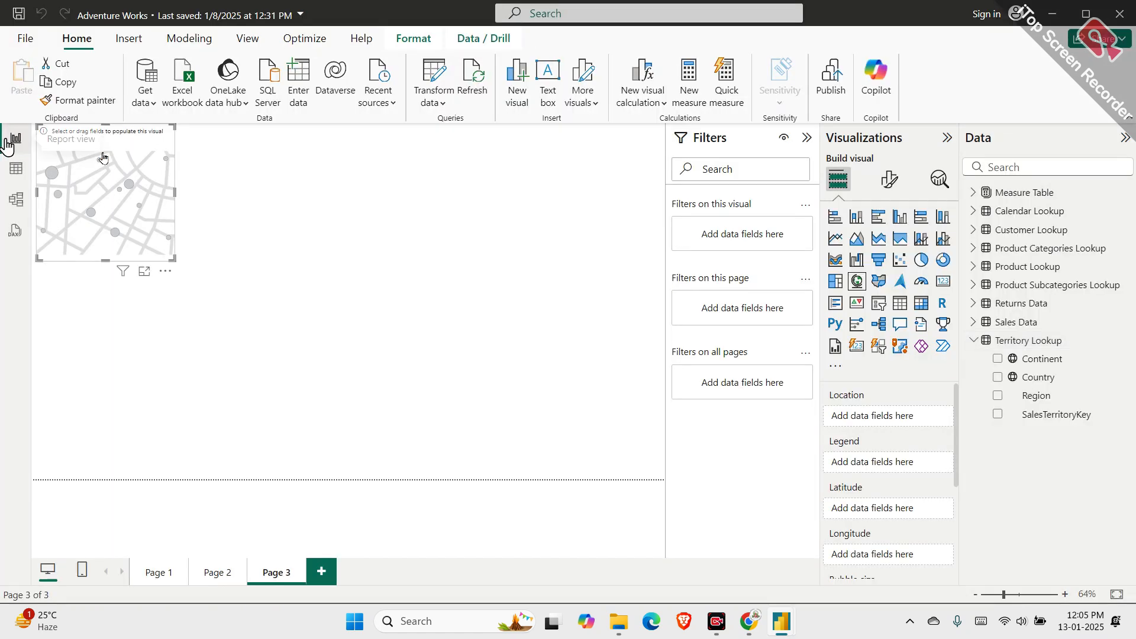
{"action": "left_click_drag", "start_coordinate": [1038, 385], "coordinate": [887, 418]}
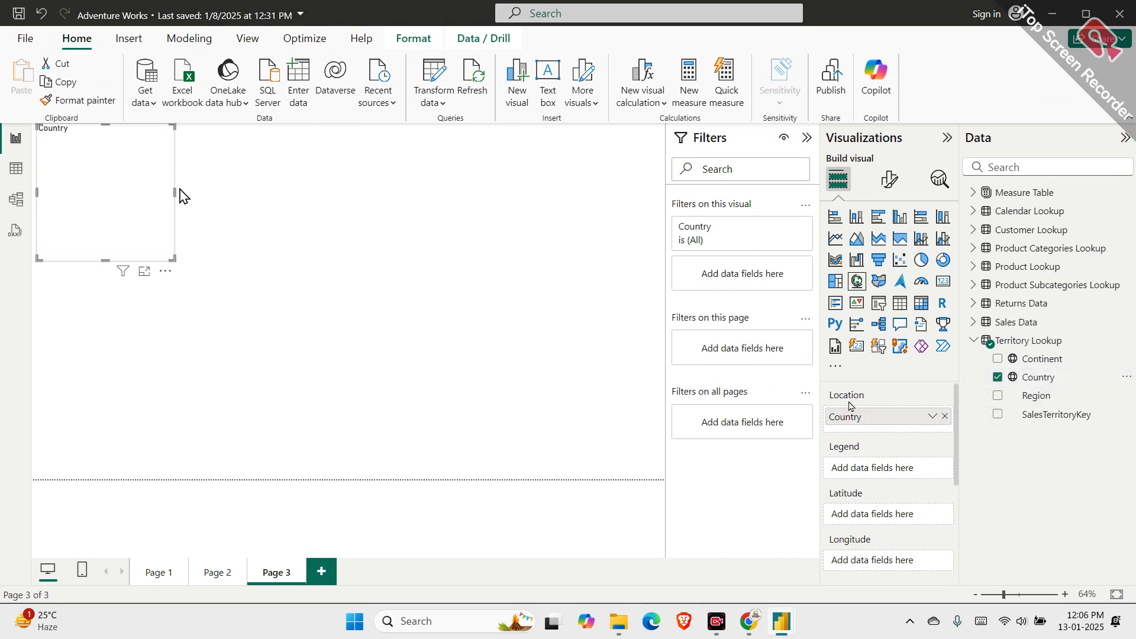
{"action": "left_click_drag", "start_coordinate": [182, 193], "coordinate": [672, 207]}
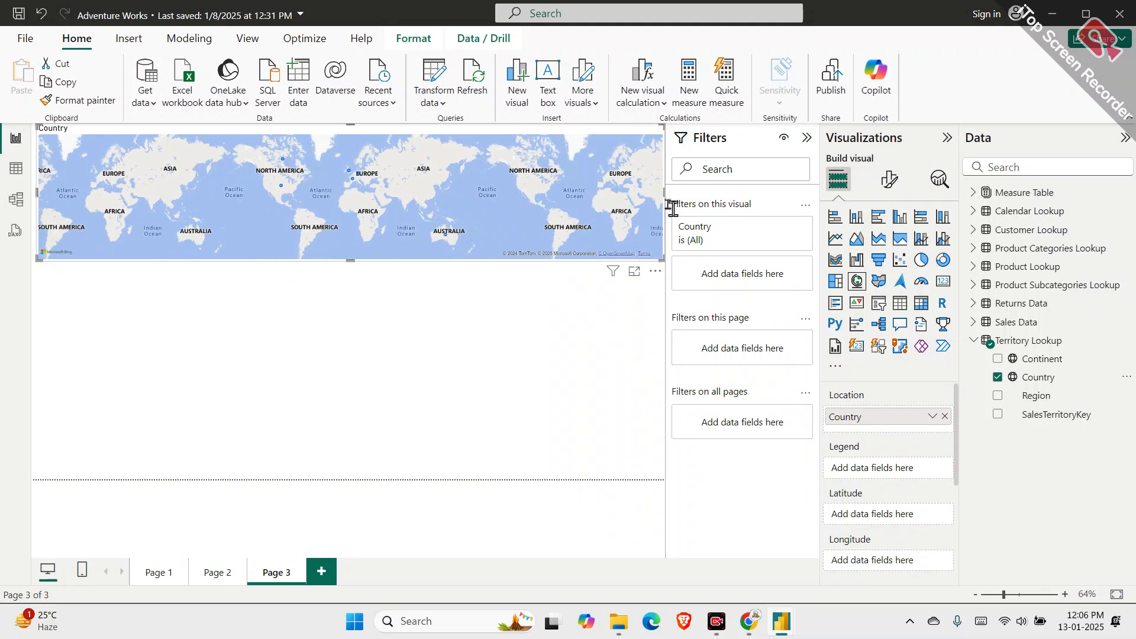
{"action": "left_click_drag", "start_coordinate": [347, 263], "coordinate": [299, 487]}
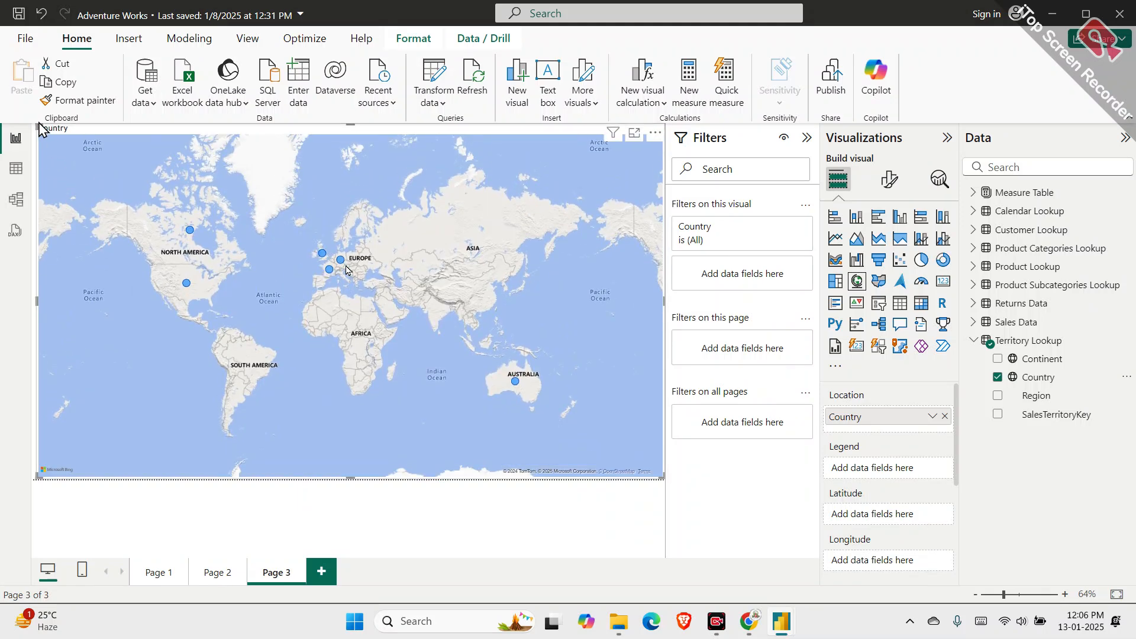
{"action": "left_click_drag", "start_coordinate": [38, 126], "coordinate": [106, 153]}
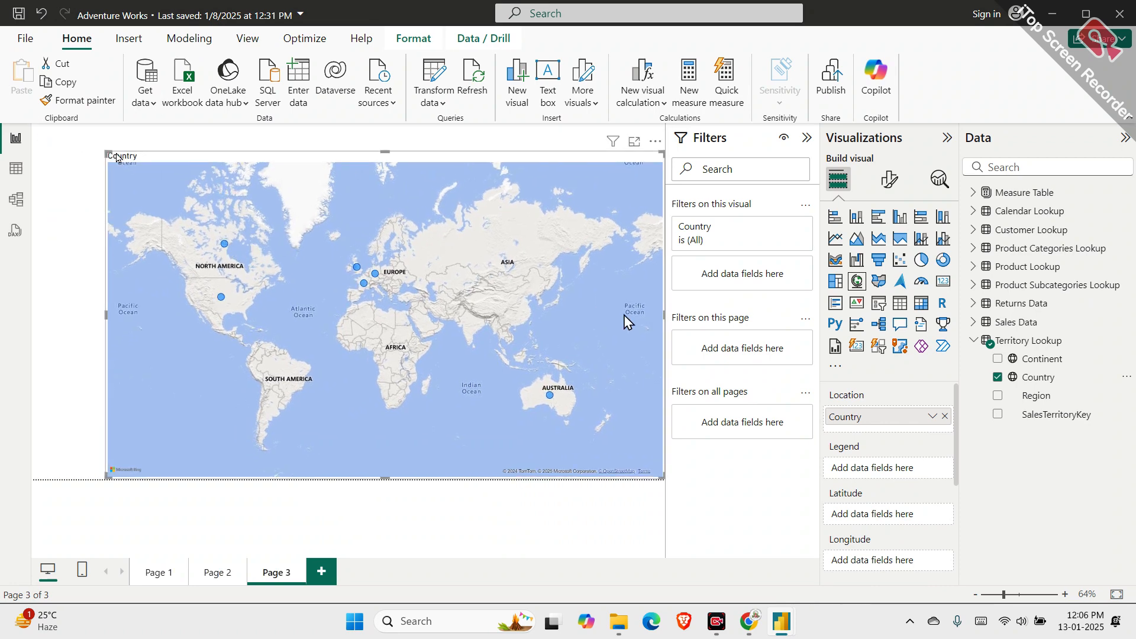
Assign the Total Orders measure to the map's Bubble size and slightly shrink the map from its upper corner
{"action": "scroll", "coordinate": [874, 490], "scroll_direction": "down", "scroll_amount": 3}
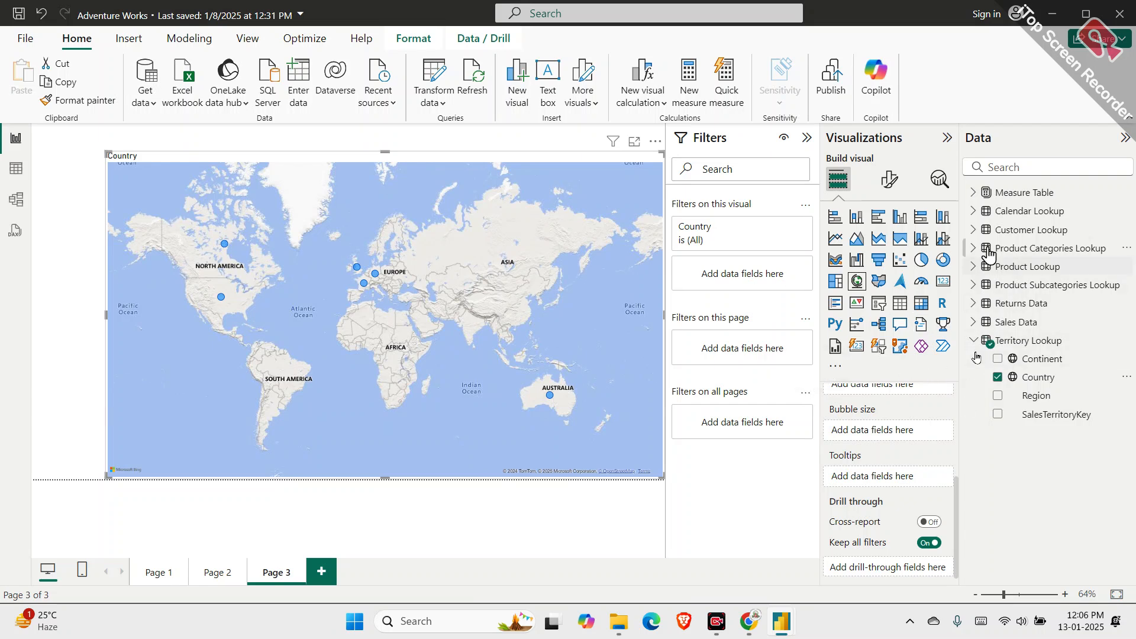
{"action": "left_click", "coordinate": [974, 193]}
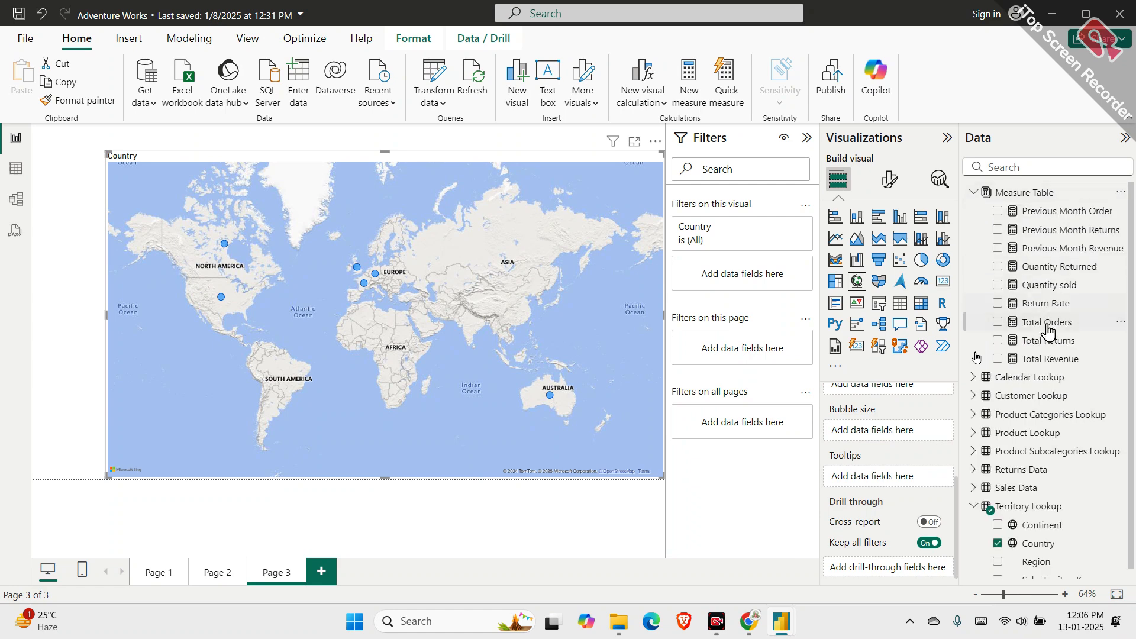
{"action": "left_click_drag", "start_coordinate": [1037, 323], "coordinate": [884, 427]}
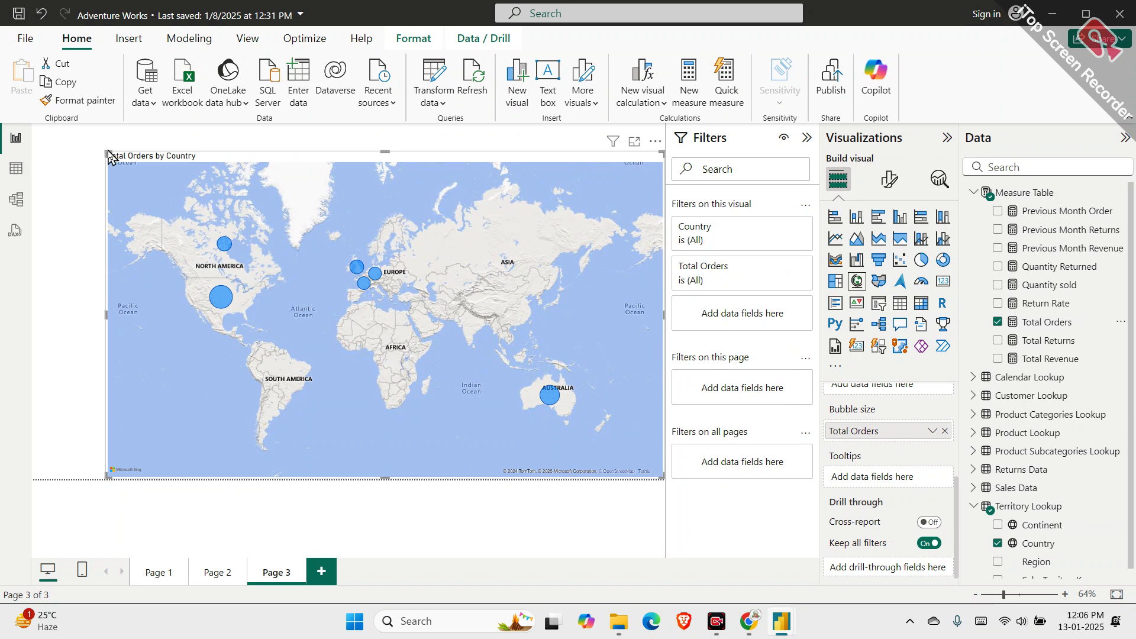
{"action": "mouse_move", "coordinate": [105, 148]}
{"action": "left_mouse_down"}
{"action": "mouse_move", "coordinate": [140, 170]}
{"action": "mouse_move", "coordinate": [110, 153]}
{"action": "left_mouse_up"}
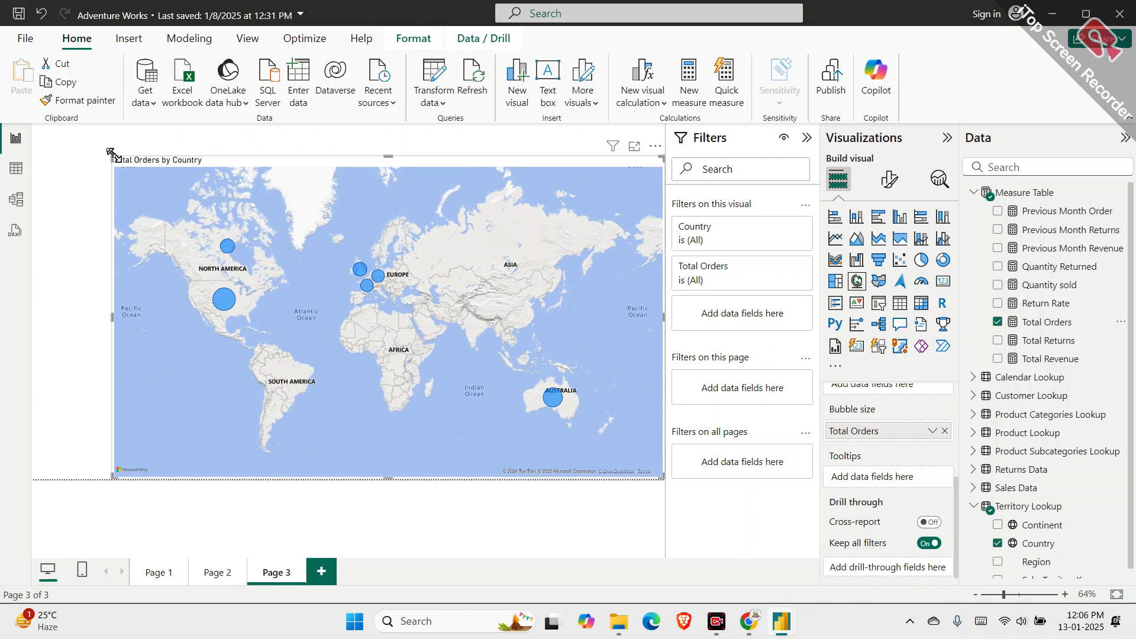
Show the Territory Lookup table's Country column in the table view and collapse the Customer Lookup and Measure Table field lists
{"action": "left_click", "coordinate": [15, 167]}
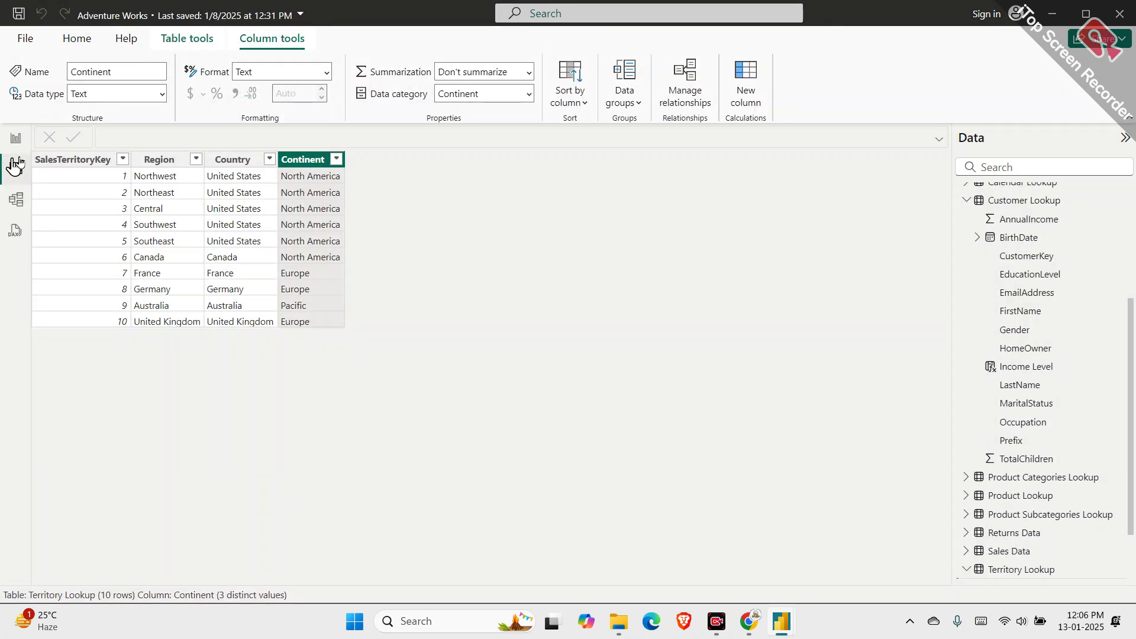
{"action": "left_click", "coordinate": [230, 164]}
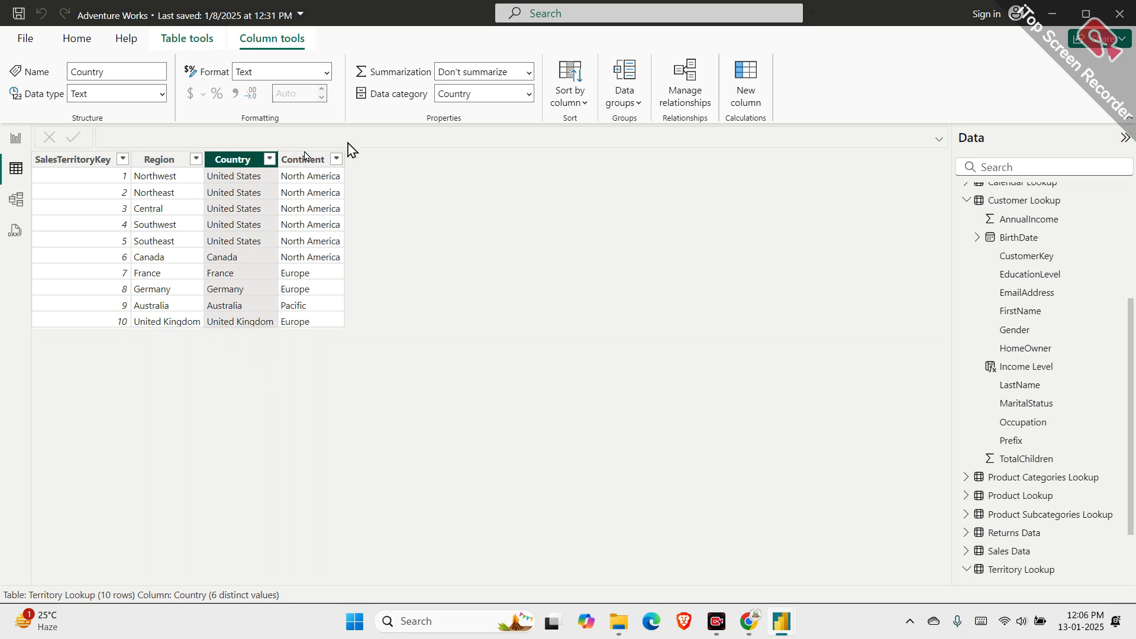
{"action": "scroll", "coordinate": [961, 212], "scroll_direction": "up", "scroll_amount": 1}
{"action": "scroll", "coordinate": [963, 213], "scroll_direction": "up", "scroll_amount": 3}
{"action": "left_click", "coordinate": [965, 354]}
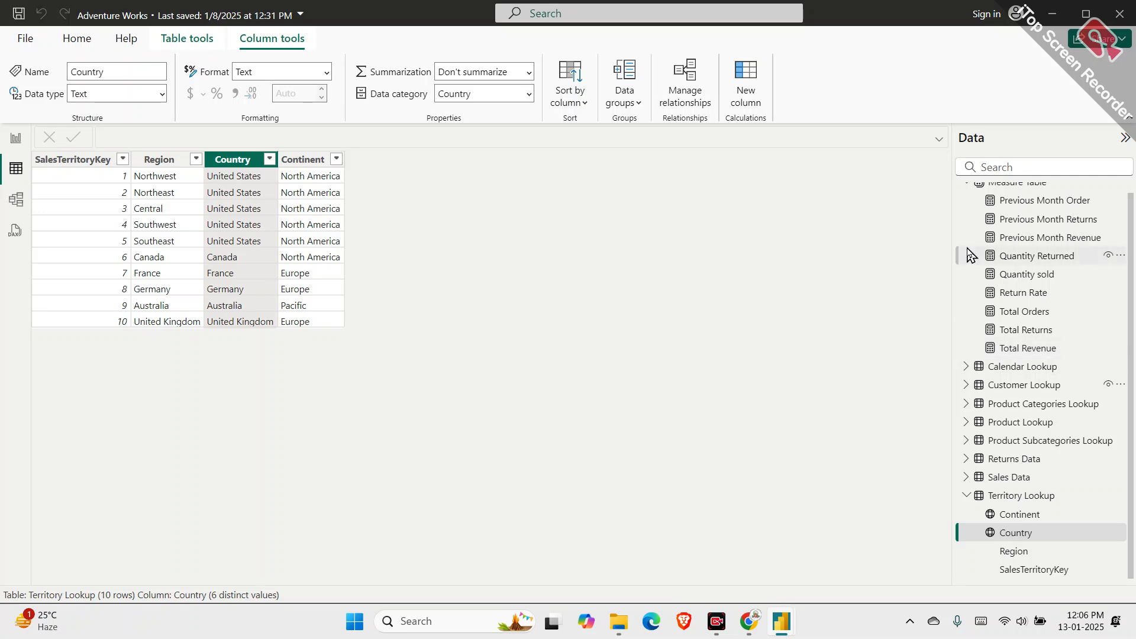
{"action": "scroll", "coordinate": [971, 256], "scroll_direction": "up", "scroll_amount": 1}
{"action": "left_click", "coordinate": [966, 192]}
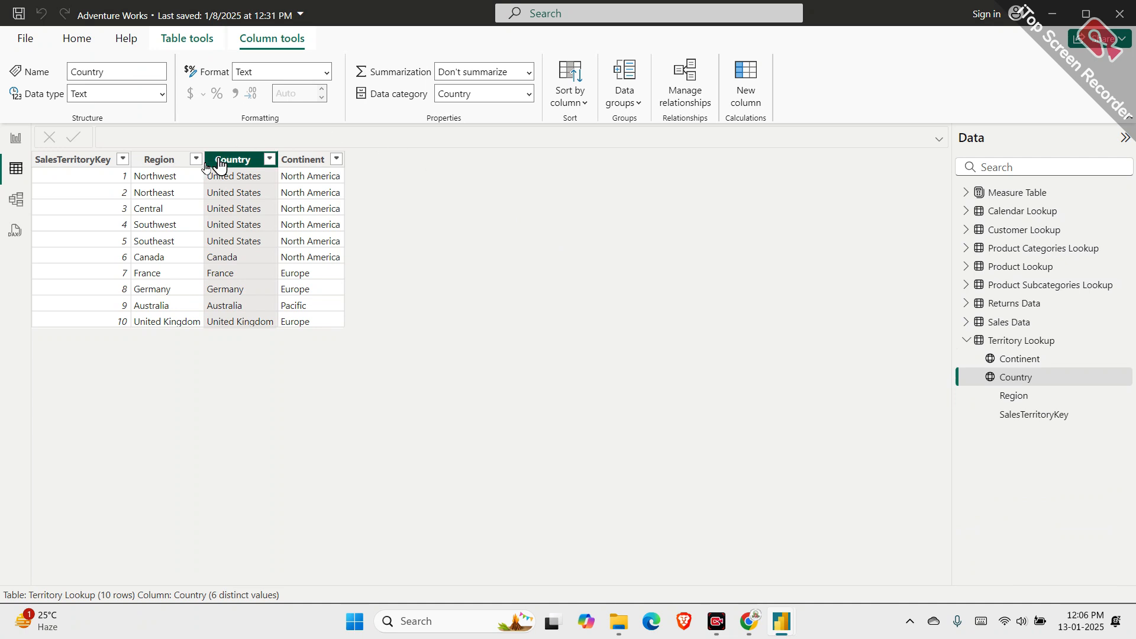
Reapply the Country data category to the Country column and Continent to the Continent column, and inspect the Region and SalesTerritoryKey columns
{"action": "left_click", "coordinate": [308, 163]}
{"action": "left_click", "coordinate": [252, 164]}
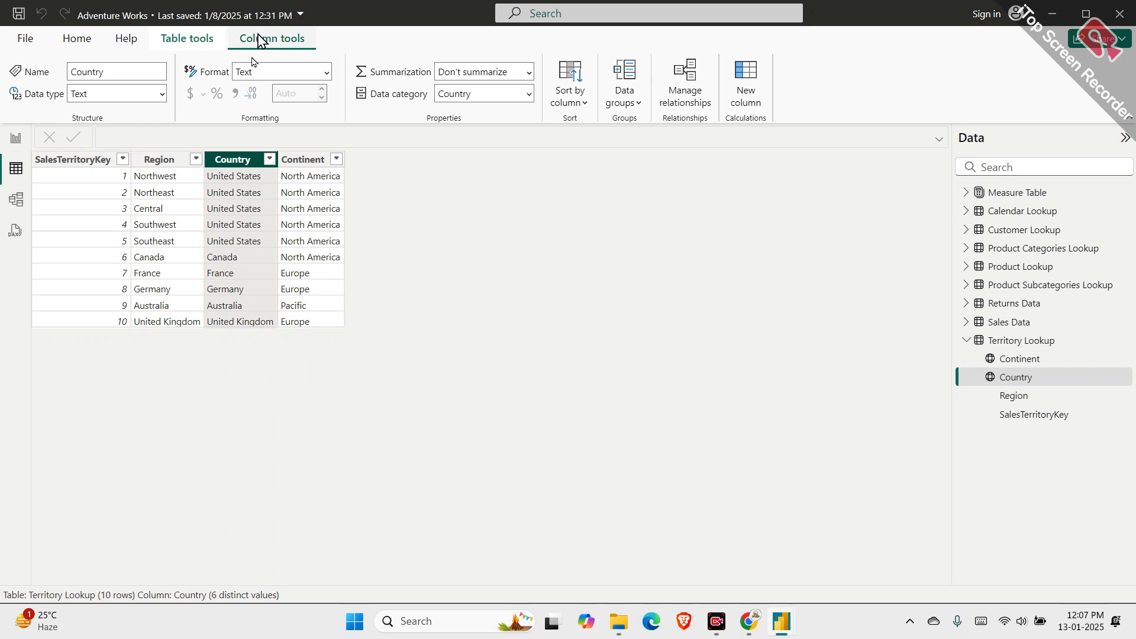
{"action": "left_click", "coordinate": [528, 94]}
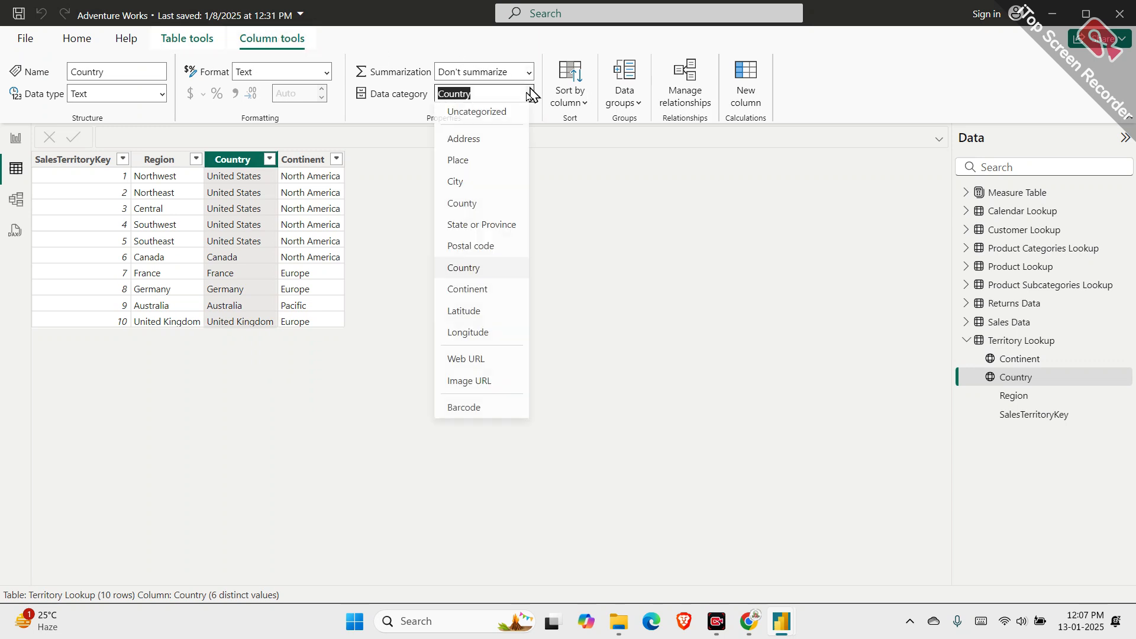
{"action": "left_click", "coordinate": [480, 274]}
{"action": "left_click", "coordinate": [302, 159]}
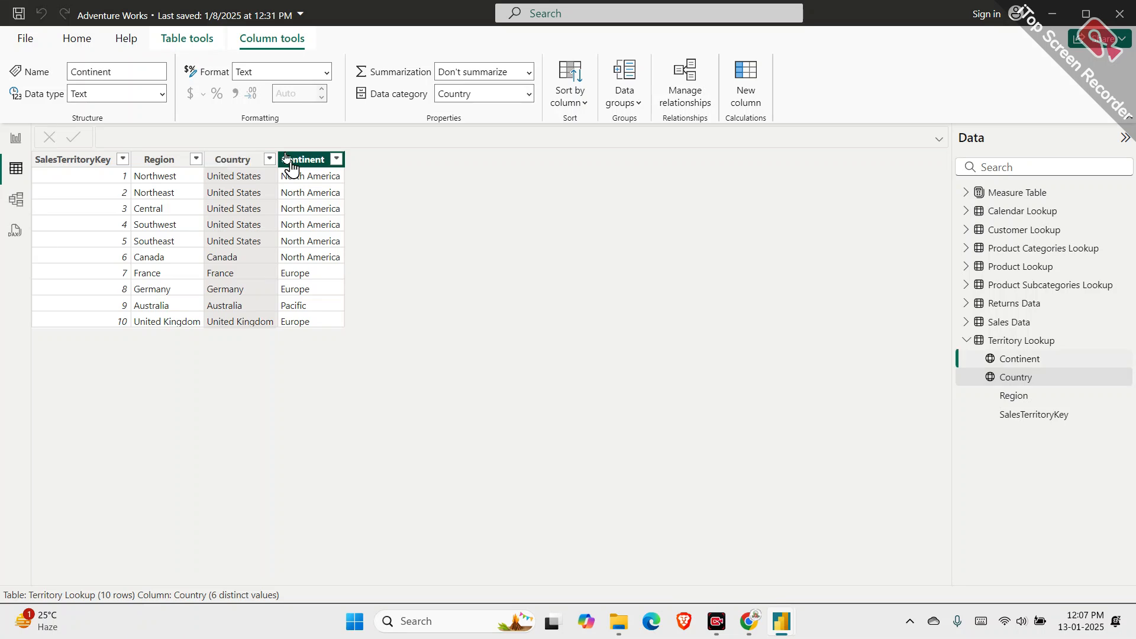
{"action": "left_click", "coordinate": [529, 93]}
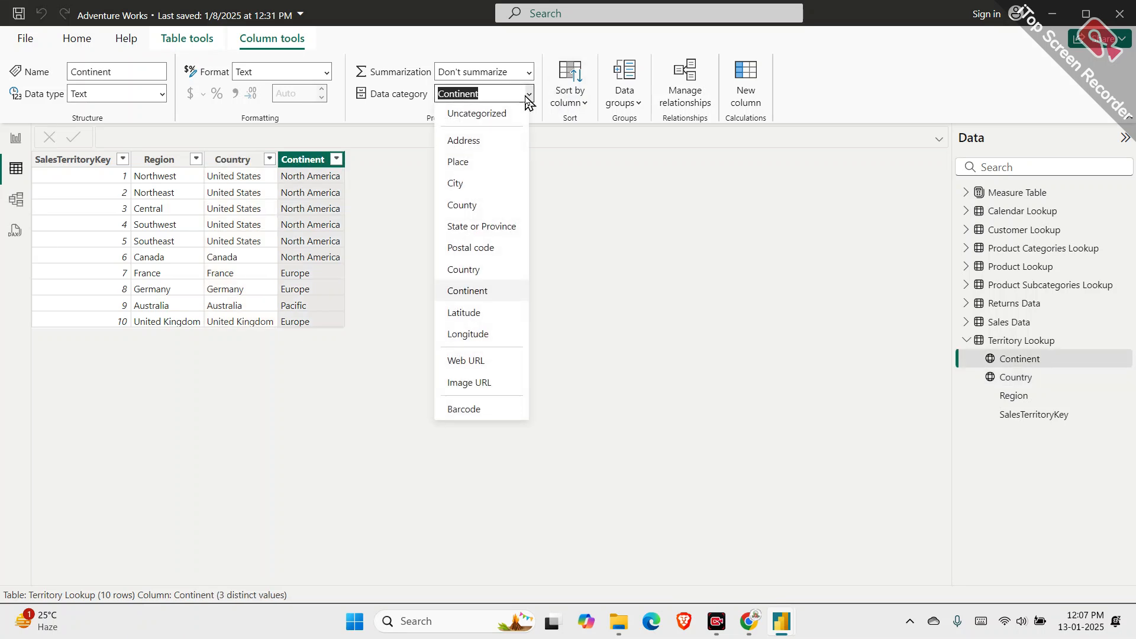
{"action": "left_click", "coordinate": [469, 292]}
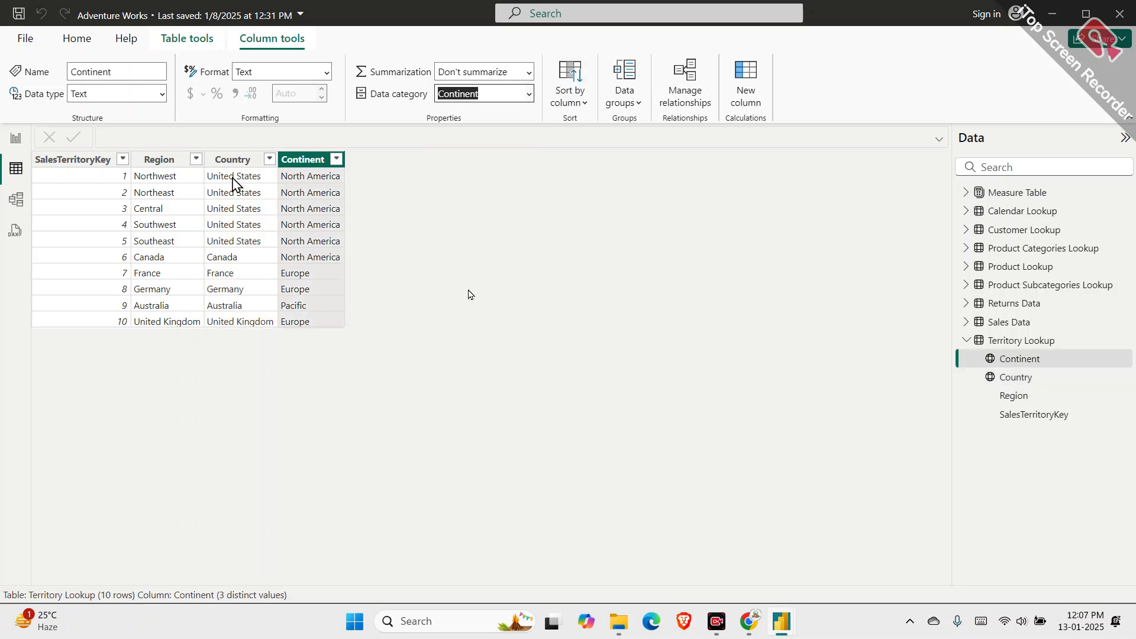
{"action": "left_click", "coordinate": [185, 160]}
{"action": "left_click", "coordinate": [107, 161]}
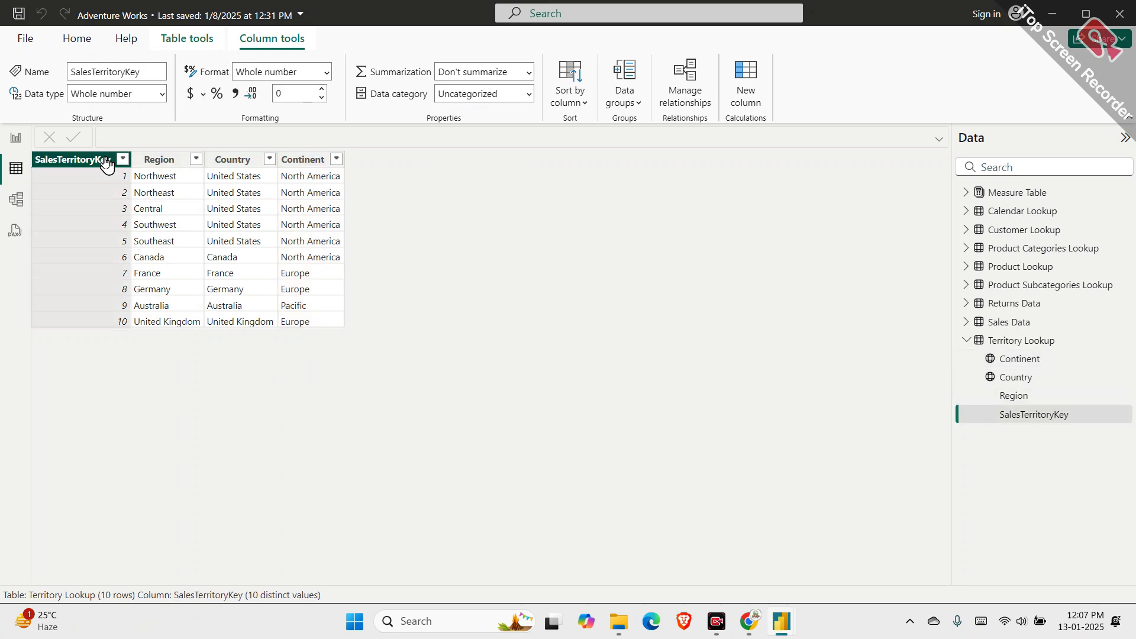
Return to the report page and review the map's Location, Legend, Latitude, Longitude and Bubble size field assignments
{"action": "left_click", "coordinate": [16, 138]}
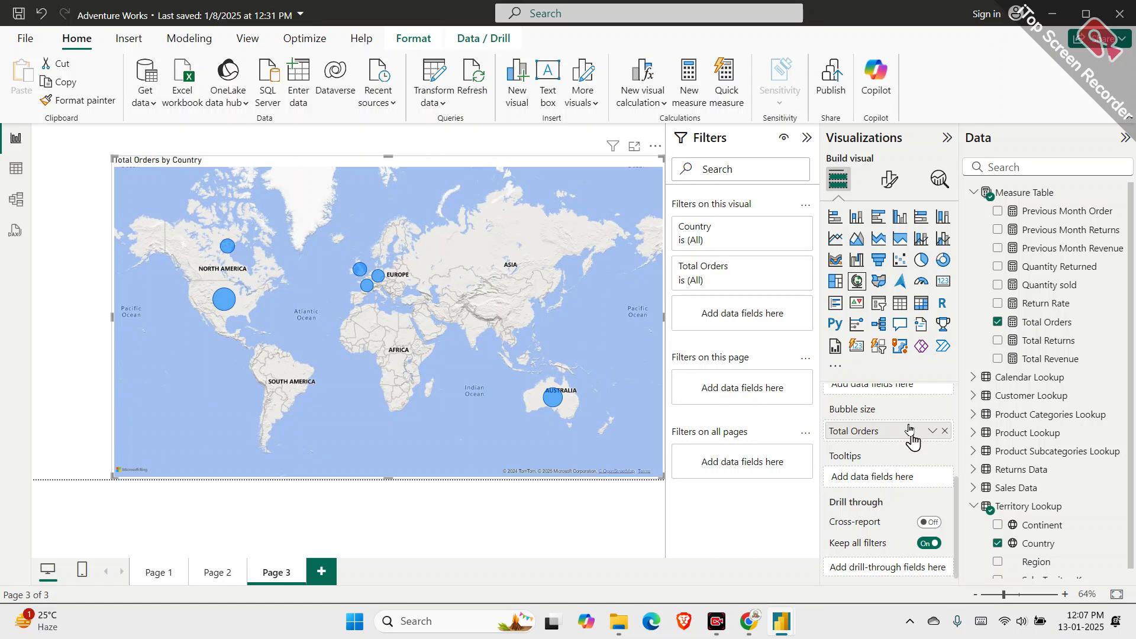
{"action": "scroll", "coordinate": [887, 436], "scroll_direction": "up", "scroll_amount": 3}
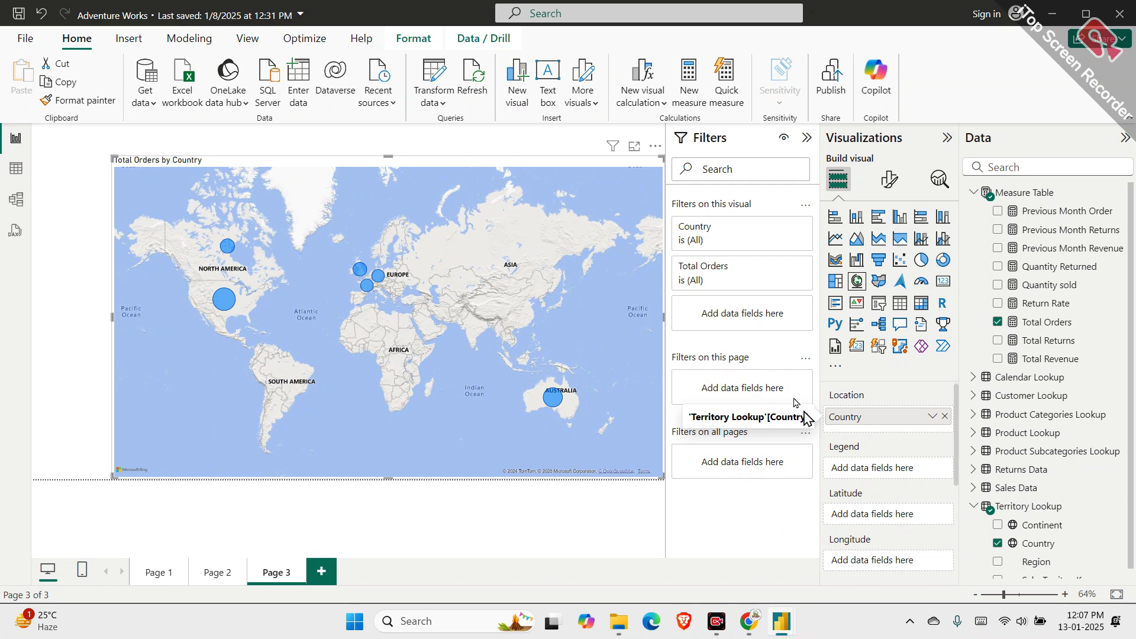
{"action": "scroll", "coordinate": [902, 464], "scroll_direction": "down", "scroll_amount": 5}
{"action": "scroll", "coordinate": [902, 464], "scroll_direction": "up", "scroll_amount": 2}
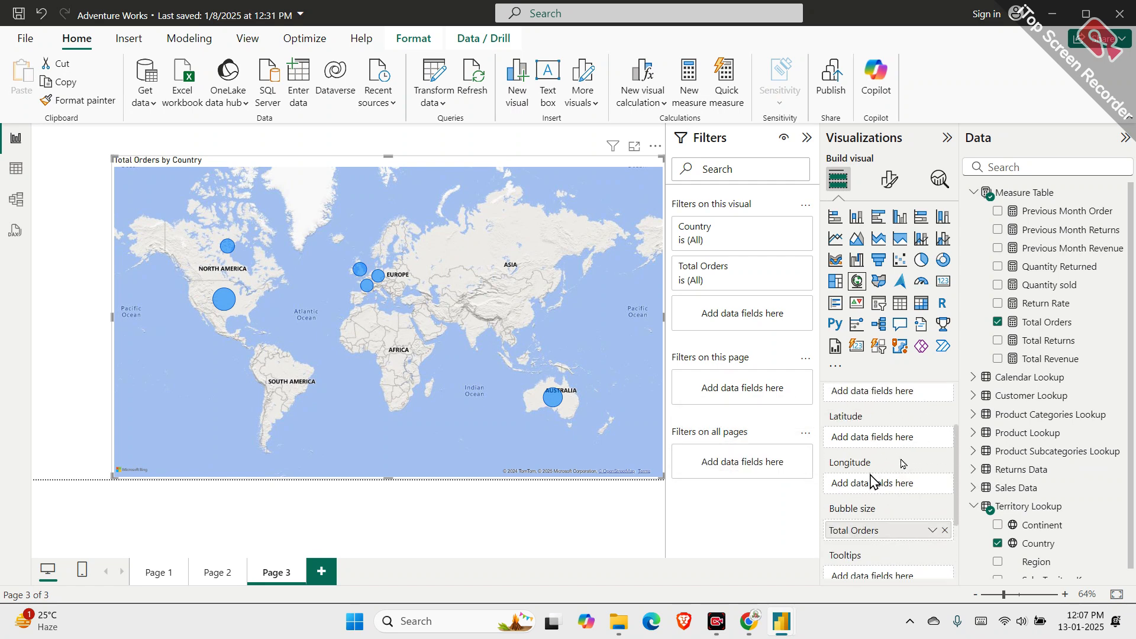
{"action": "scroll", "coordinate": [872, 477], "scroll_direction": "up", "scroll_amount": 3}
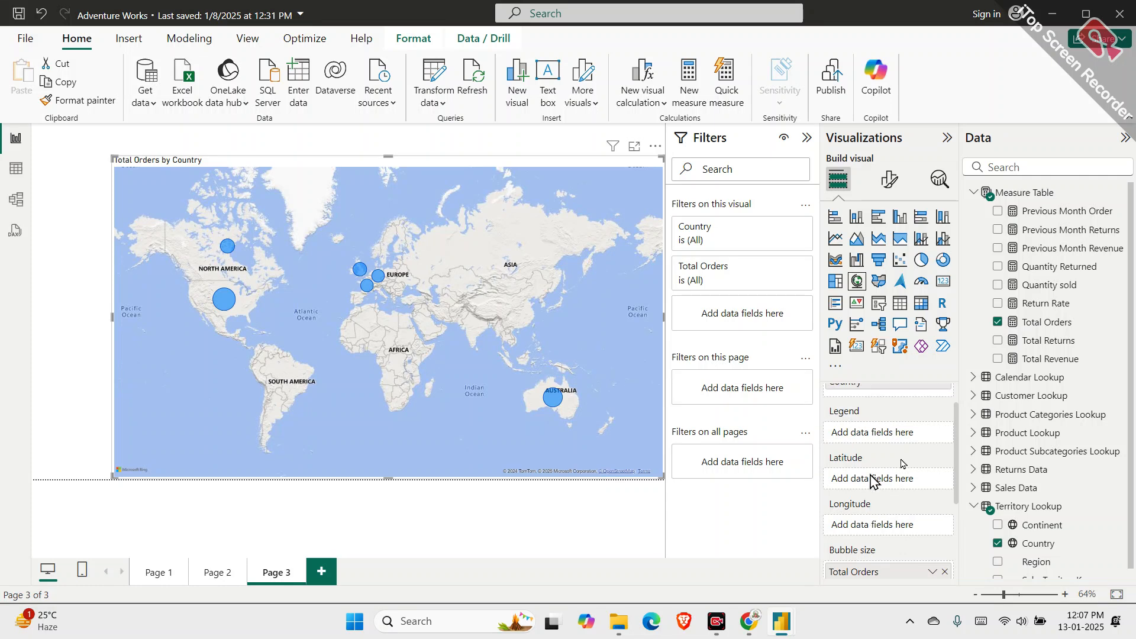
{"action": "scroll", "coordinate": [874, 473], "scroll_direction": "down", "scroll_amount": 3}
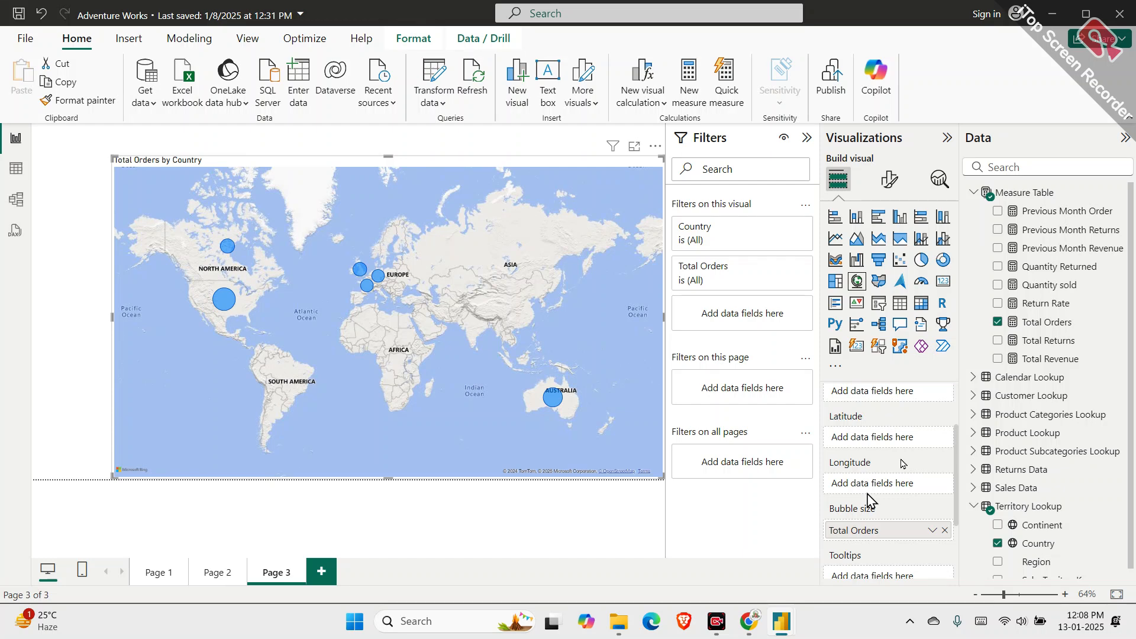
{"action": "left_click_drag", "start_coordinate": [612, 236], "coordinate": [615, 349]}
{"action": "mouse_move", "coordinate": [553, 291]}
{"action": "left_mouse_down"}
{"action": "mouse_move", "coordinate": [660, 290]}
{"action": "mouse_move", "coordinate": [617, 287]}
{"action": "mouse_move", "coordinate": [610, 301]}
{"action": "left_mouse_up"}
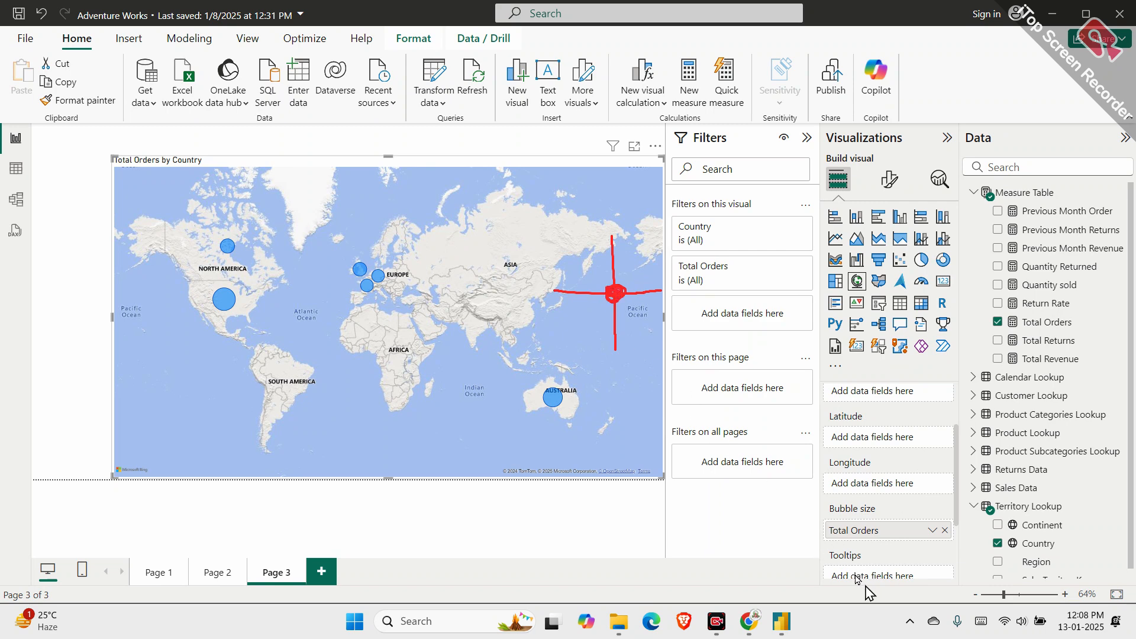
{"action": "left_click_drag", "start_coordinate": [818, 425], "coordinate": [854, 418]}
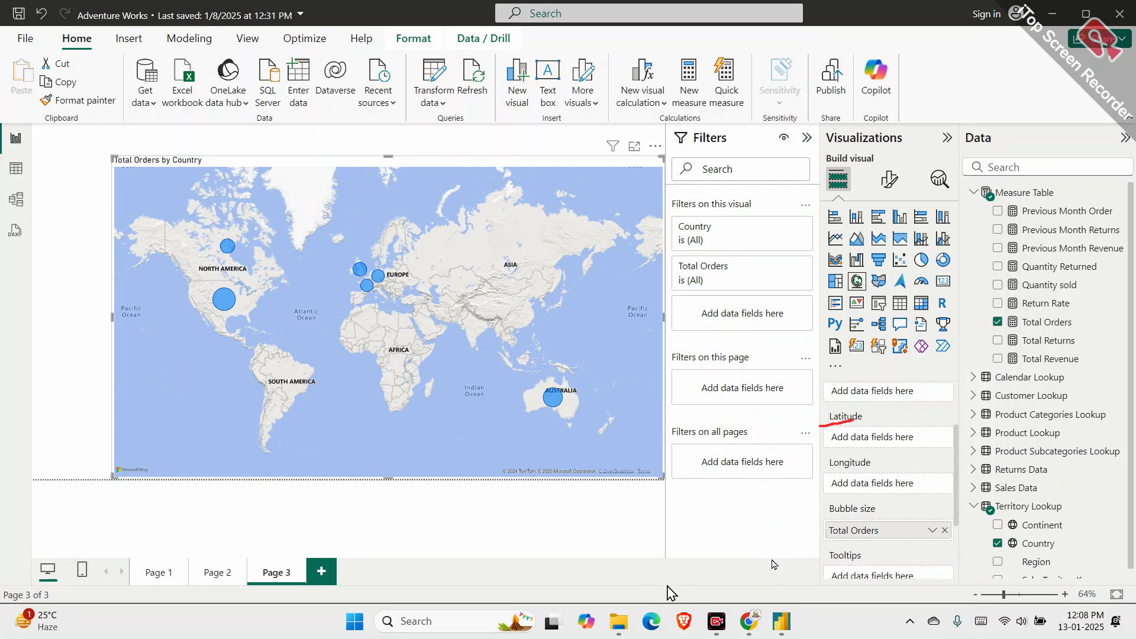
{"action": "mouse_move", "coordinate": [895, 499]}
{"action": "left_mouse_down"}
{"action": "mouse_move", "coordinate": [811, 528]}
{"action": "mouse_move", "coordinate": [831, 544]}
{"action": "mouse_move", "coordinate": [961, 544]}
{"action": "mouse_move", "coordinate": [962, 501]}
{"action": "mouse_move", "coordinate": [897, 500]}
{"action": "left_mouse_up"}
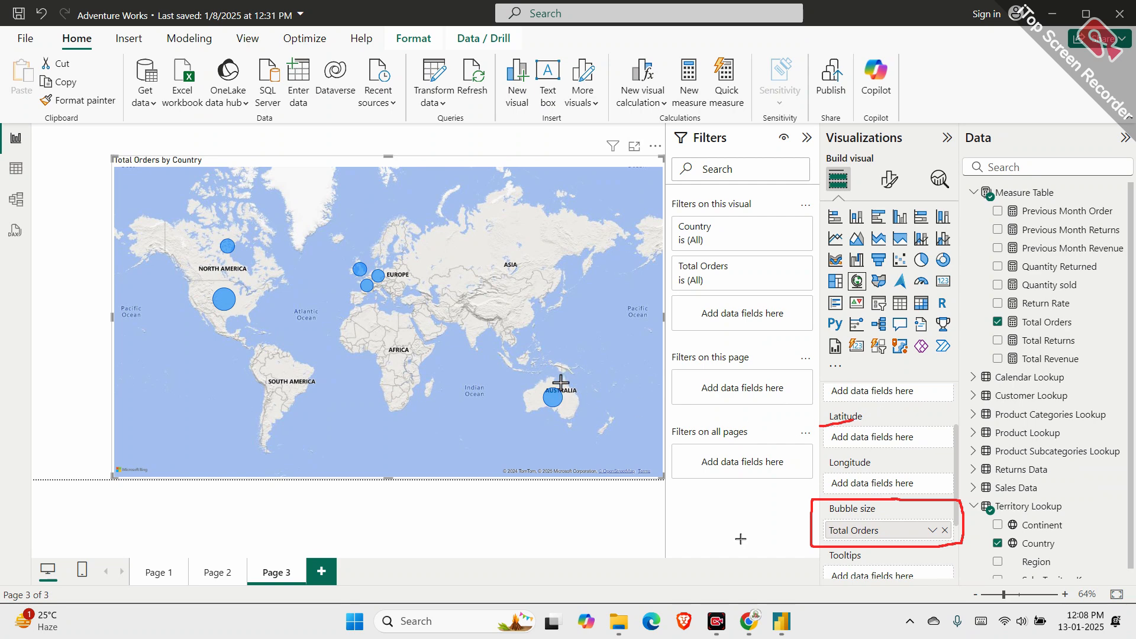
{"action": "mouse_move", "coordinate": [566, 375]}
{"action": "left_mouse_down"}
{"action": "mouse_move", "coordinate": [536, 389]}
{"action": "mouse_move", "coordinate": [537, 407]}
{"action": "mouse_move", "coordinate": [580, 404]}
{"action": "mouse_move", "coordinate": [563, 372]}
{"action": "left_mouse_up"}
{"action": "mouse_move", "coordinate": [242, 282]}
{"action": "left_mouse_down"}
{"action": "mouse_move", "coordinate": [204, 280]}
{"action": "mouse_move", "coordinate": [196, 312]}
{"action": "mouse_move", "coordinate": [246, 320]}
{"action": "mouse_move", "coordinate": [254, 289]}
{"action": "left_mouse_up"}
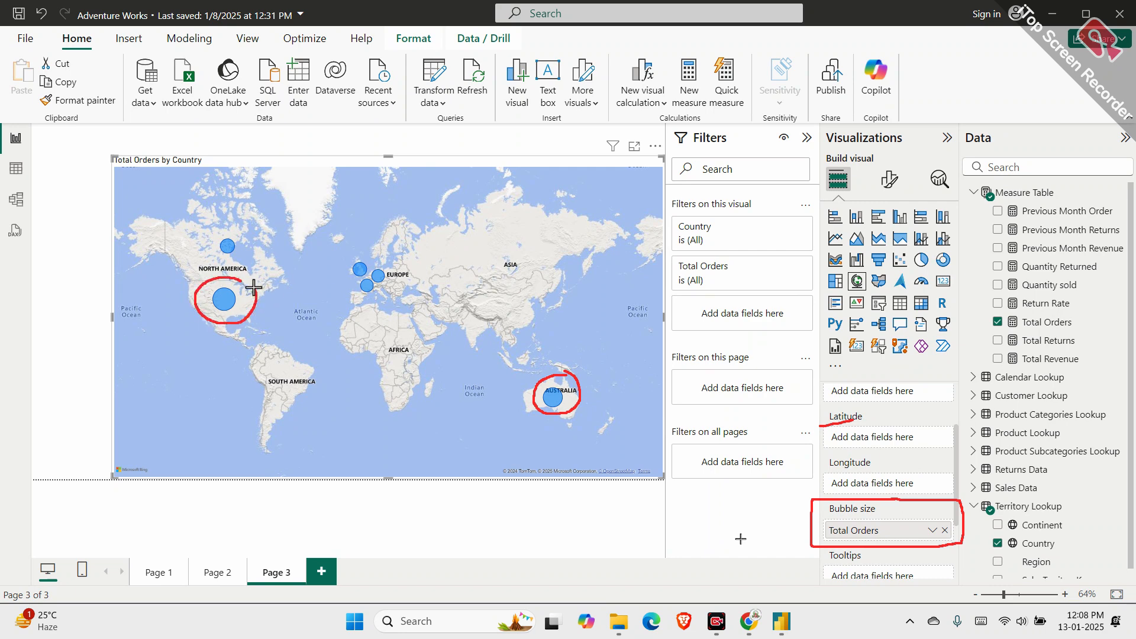
{"action": "mouse_move", "coordinate": [155, 334]}
{"action": "left_mouse_down"}
{"action": "mouse_move", "coordinate": [190, 313]}
{"action": "mouse_move", "coordinate": [189, 327]}
{"action": "left_mouse_up"}
{"action": "left_click_drag", "start_coordinate": [606, 305], "coordinate": [544, 377]}
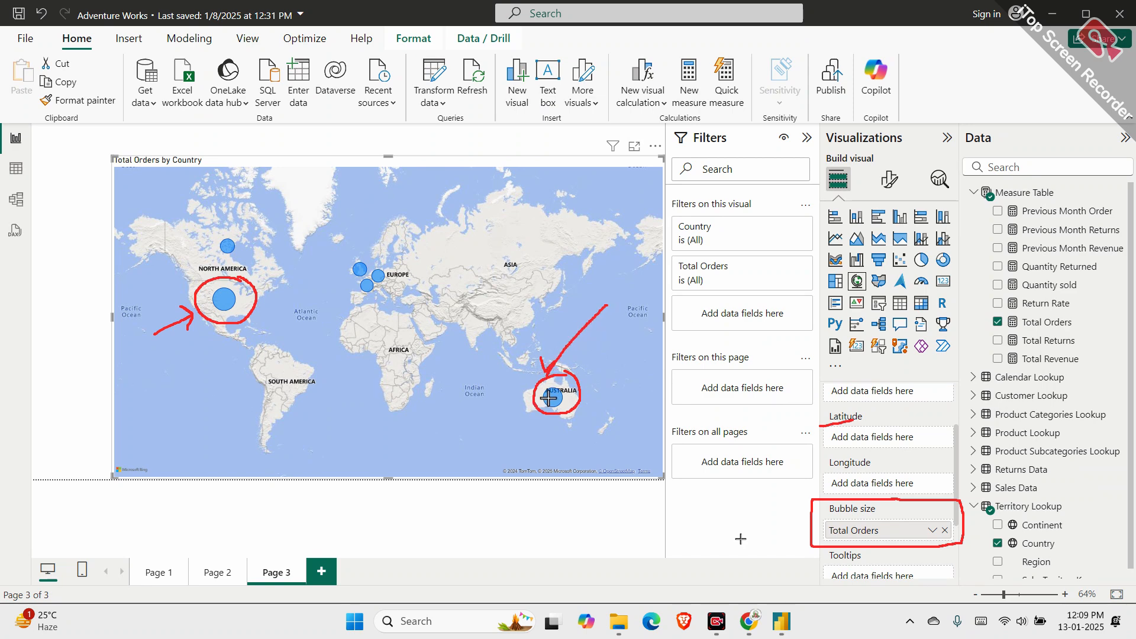
{"action": "mouse_move", "coordinate": [370, 253]}
{"action": "left_mouse_down"}
{"action": "mouse_move", "coordinate": [339, 278]}
{"action": "mouse_move", "coordinate": [363, 305]}
{"action": "mouse_move", "coordinate": [392, 283]}
{"action": "mouse_move", "coordinate": [363, 248]}
{"action": "left_mouse_up"}
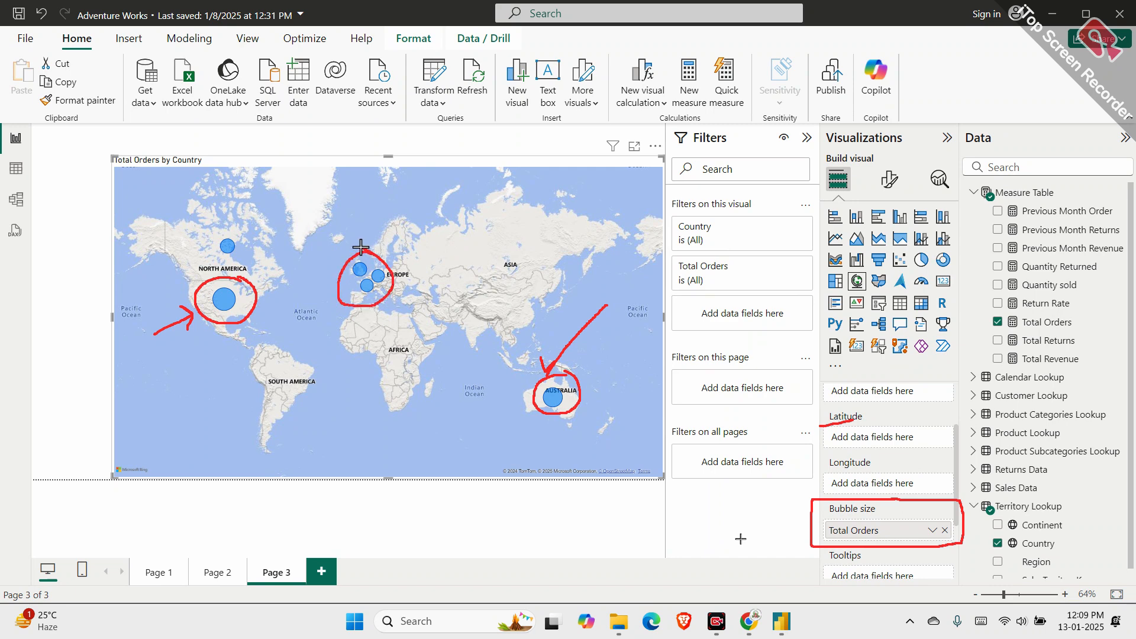
{"action": "mouse_move", "coordinate": [248, 226]}
{"action": "left_mouse_down"}
{"action": "mouse_move", "coordinate": [213, 241]}
{"action": "mouse_move", "coordinate": [232, 255]}
{"action": "mouse_move", "coordinate": [239, 222]}
{"action": "left_mouse_up"}
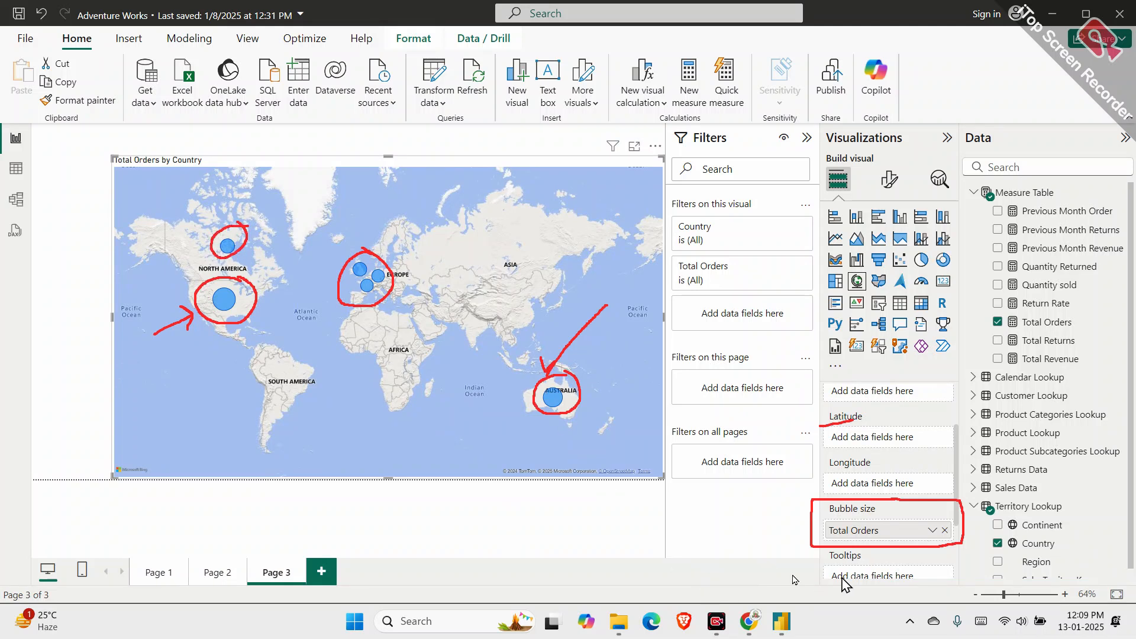
{"action": "key", "text": "Escape"}
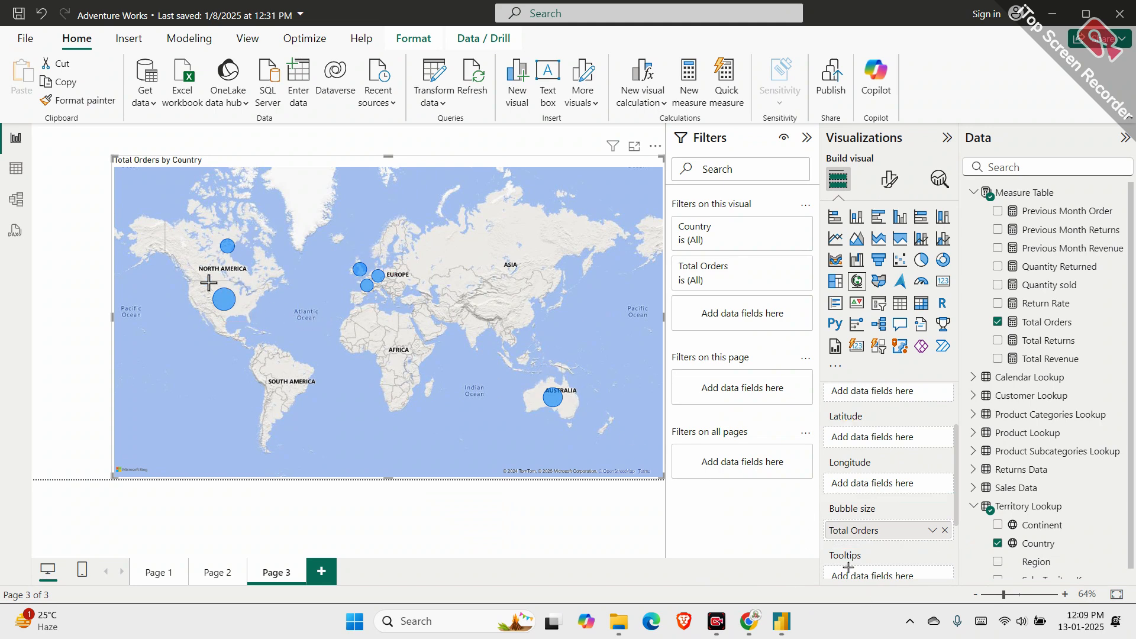
{"action": "mouse_move", "coordinate": [222, 276]}
{"action": "left_mouse_down"}
{"action": "mouse_move", "coordinate": [207, 319]}
{"action": "mouse_move", "coordinate": [225, 276]}
{"action": "left_mouse_up"}
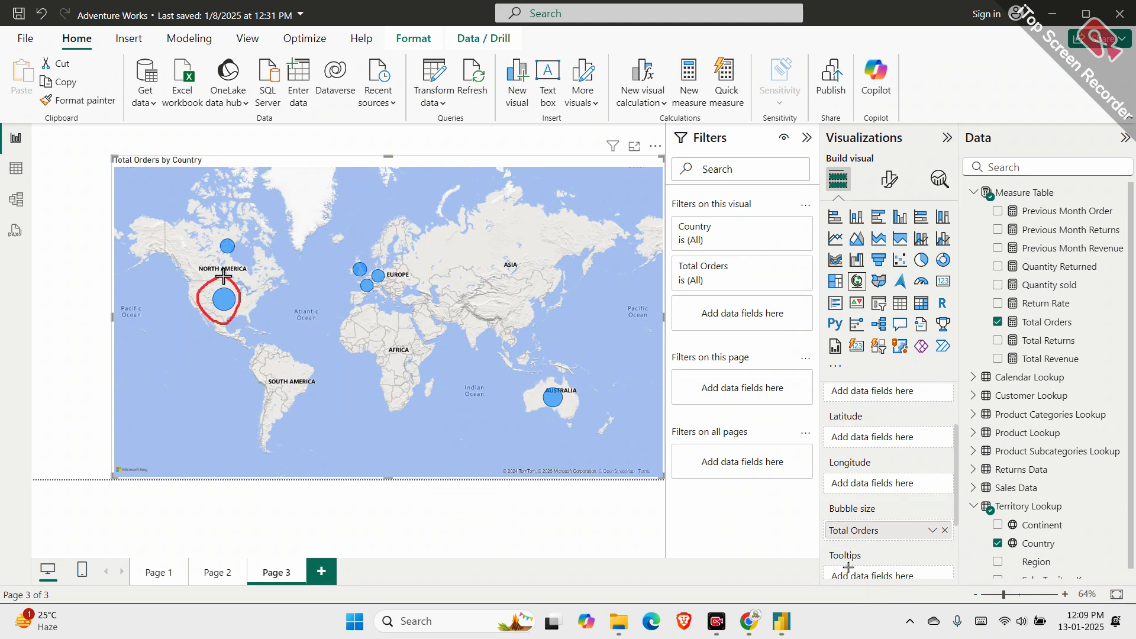
{"action": "mouse_move", "coordinate": [353, 259]}
{"action": "left_mouse_down"}
{"action": "mouse_move", "coordinate": [325, 277]}
{"action": "mouse_move", "coordinate": [417, 284]}
{"action": "mouse_move", "coordinate": [327, 246]}
{"action": "left_mouse_up"}
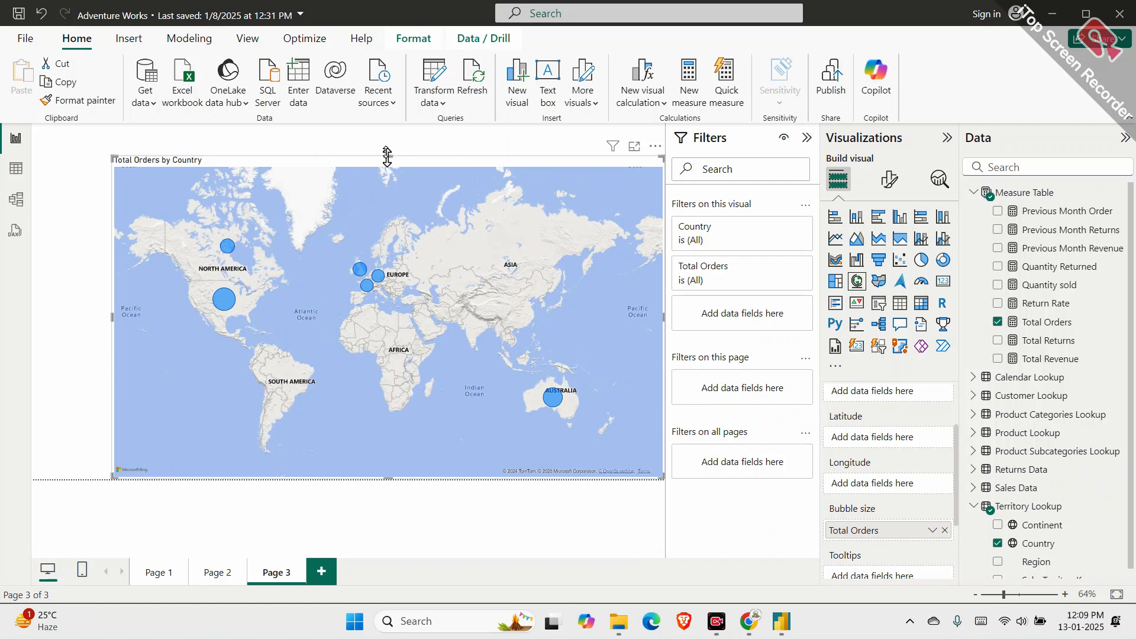
Lower the map's upper edge slightly and turn off the map's title
{"action": "left_click_drag", "start_coordinate": [387, 157], "coordinate": [387, 171]}
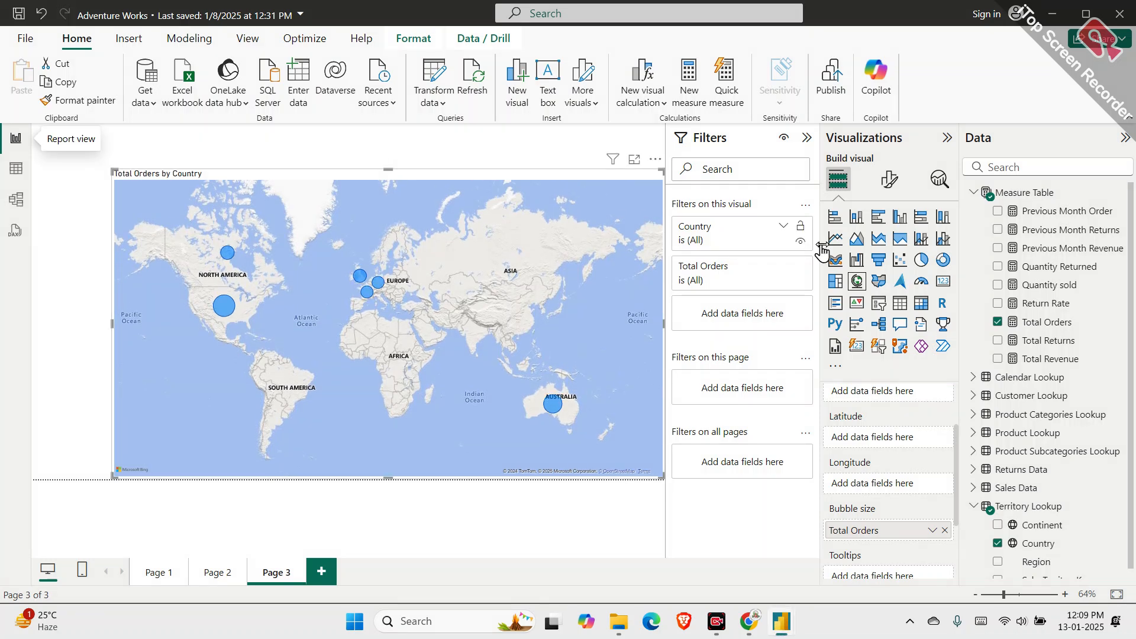
{"action": "left_click", "coordinate": [889, 178]}
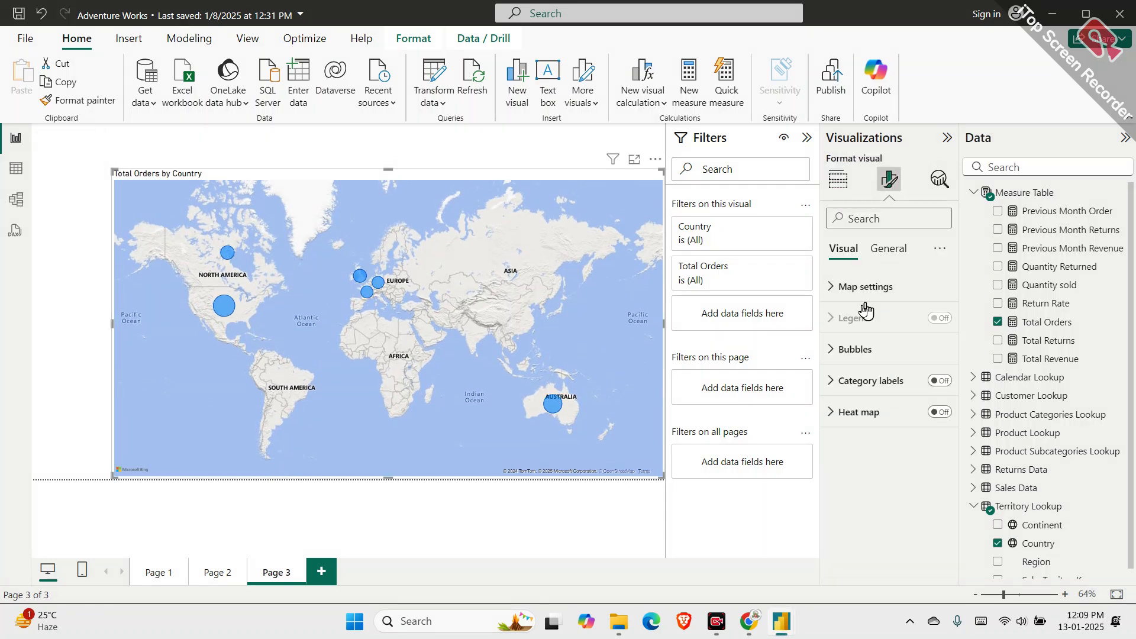
{"action": "left_click", "coordinate": [884, 253]}
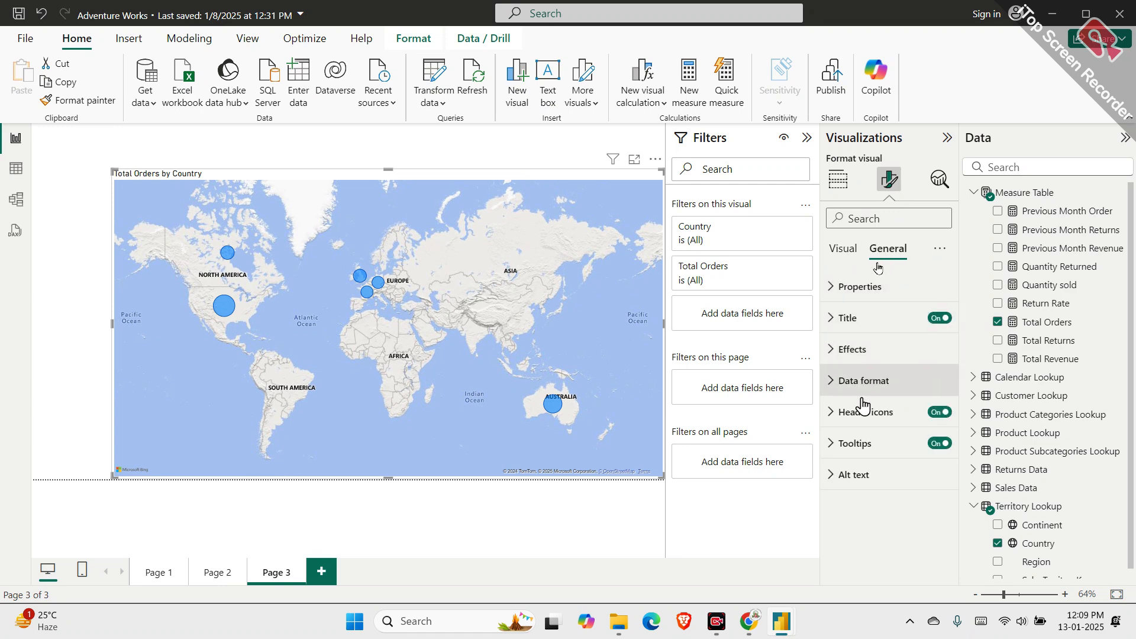
{"action": "left_click", "coordinate": [868, 322]}
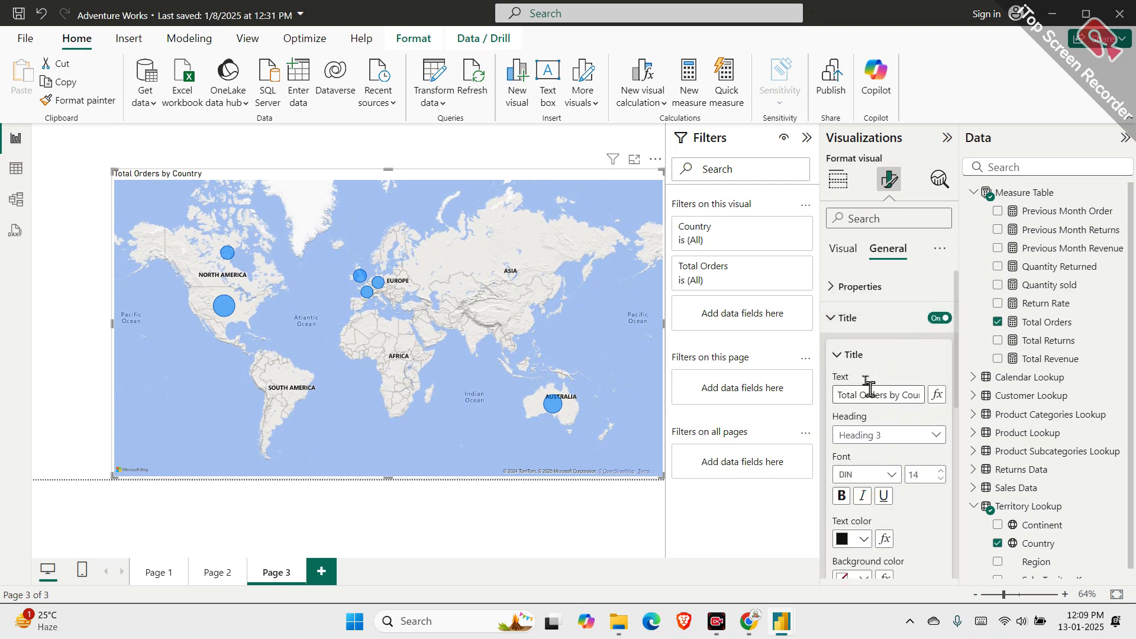
{"action": "left_click_drag", "start_coordinate": [836, 395], "coordinate": [942, 391]}
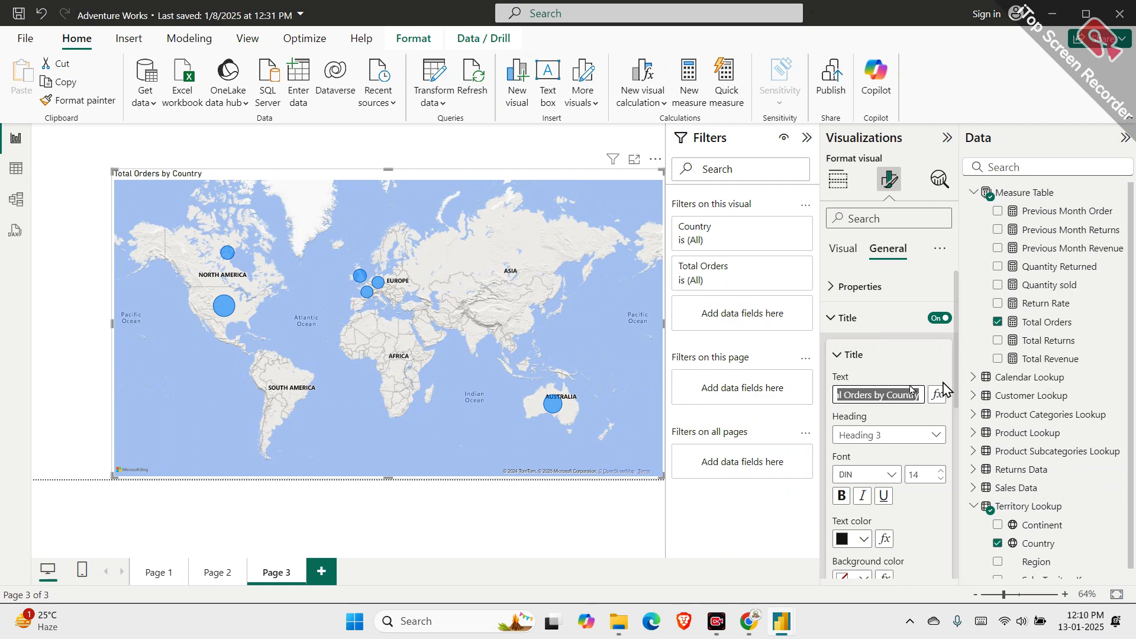
{"action": "left_click", "coordinate": [939, 318]}
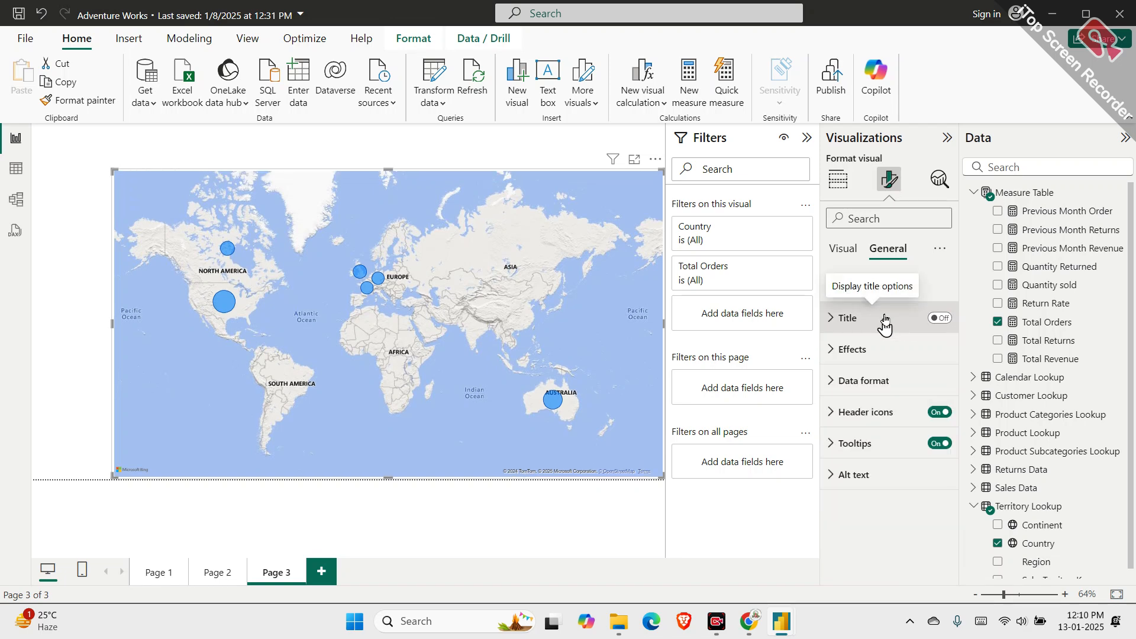
Set the map's tooltip label color to white, value color to light blue, and drill text and icon color to a near-black shade
{"action": "left_click", "coordinate": [864, 447]}
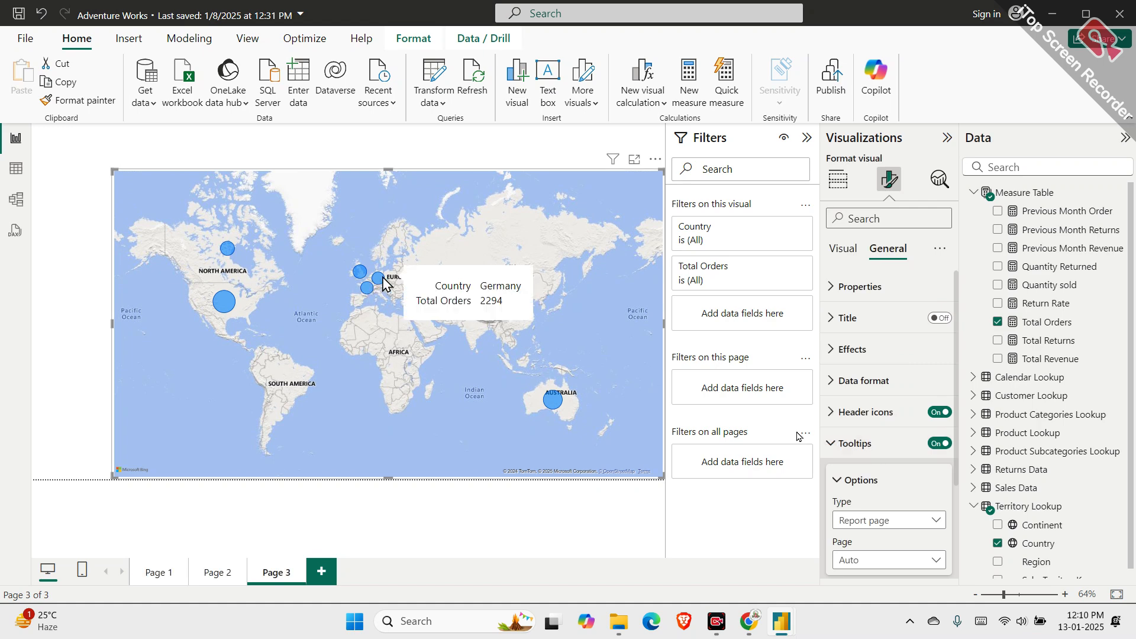
{"action": "scroll", "coordinate": [859, 453], "scroll_direction": "down", "scroll_amount": 2}
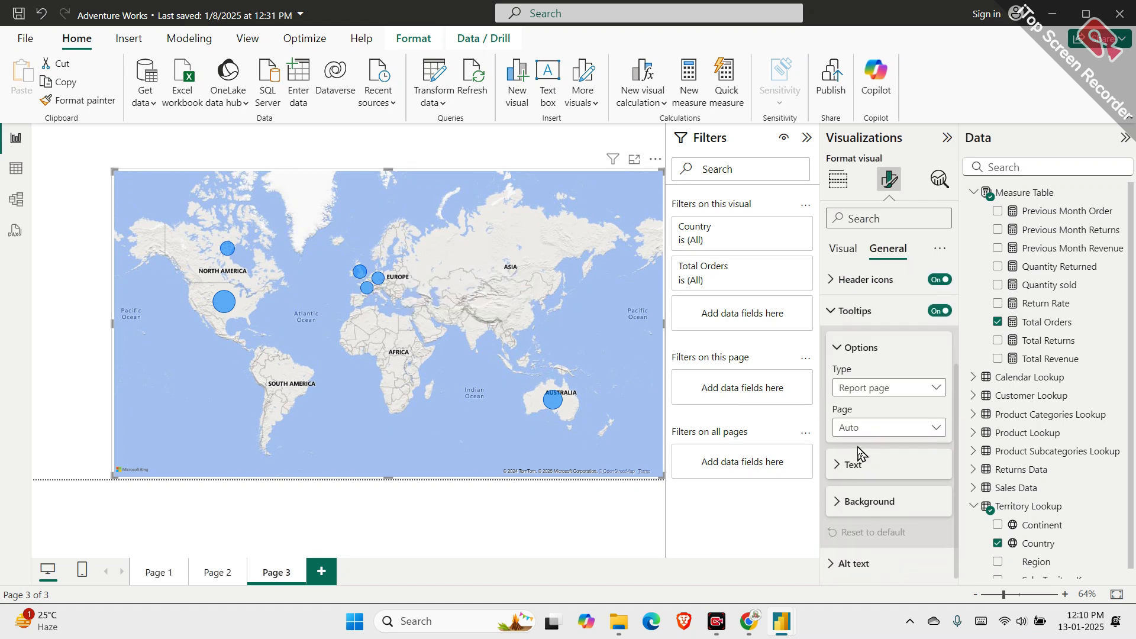
{"action": "left_click", "coordinate": [861, 468]}
{"action": "scroll", "coordinate": [864, 455], "scroll_direction": "down", "scroll_amount": 1}
{"action": "left_click", "coordinate": [865, 415]}
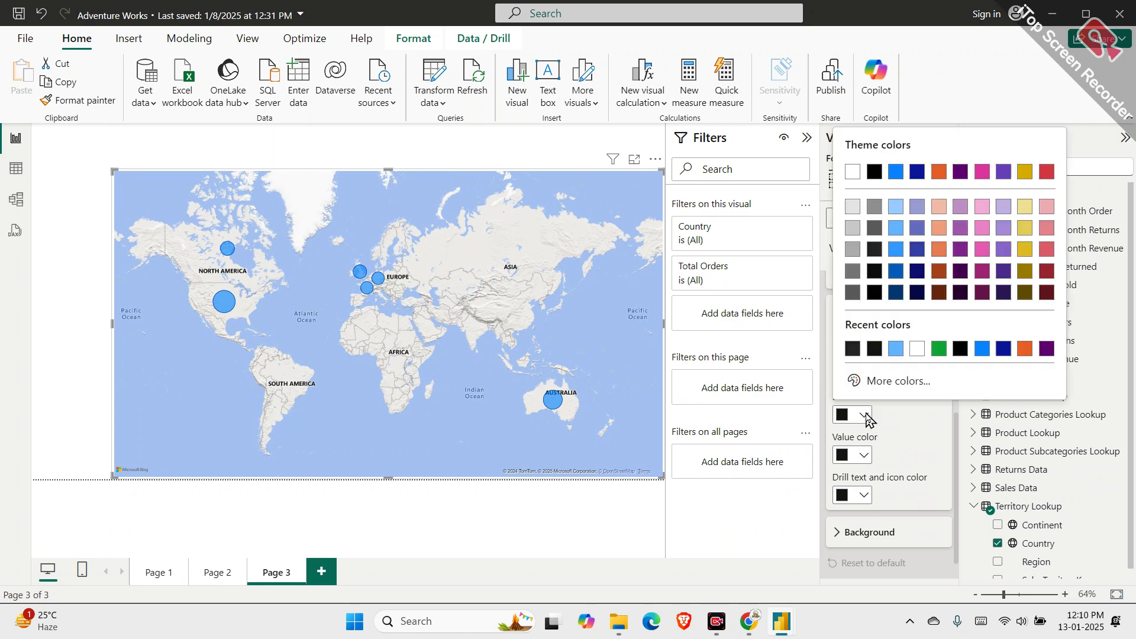
{"action": "left_click", "coordinate": [917, 348]}
{"action": "left_click", "coordinate": [865, 454]}
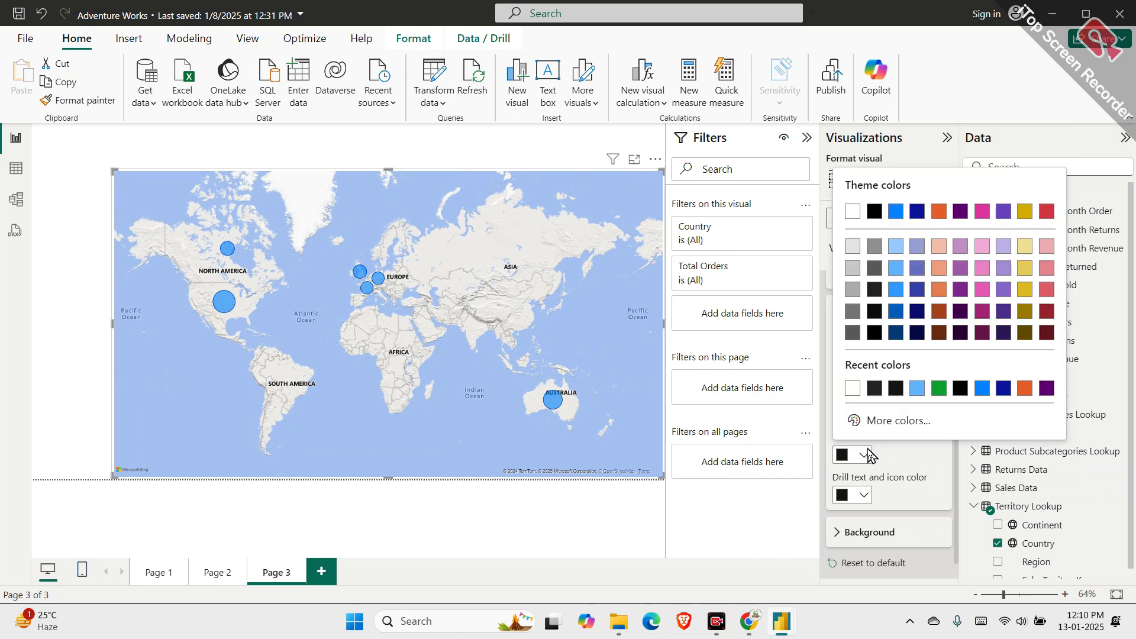
{"action": "left_click", "coordinate": [915, 389]}
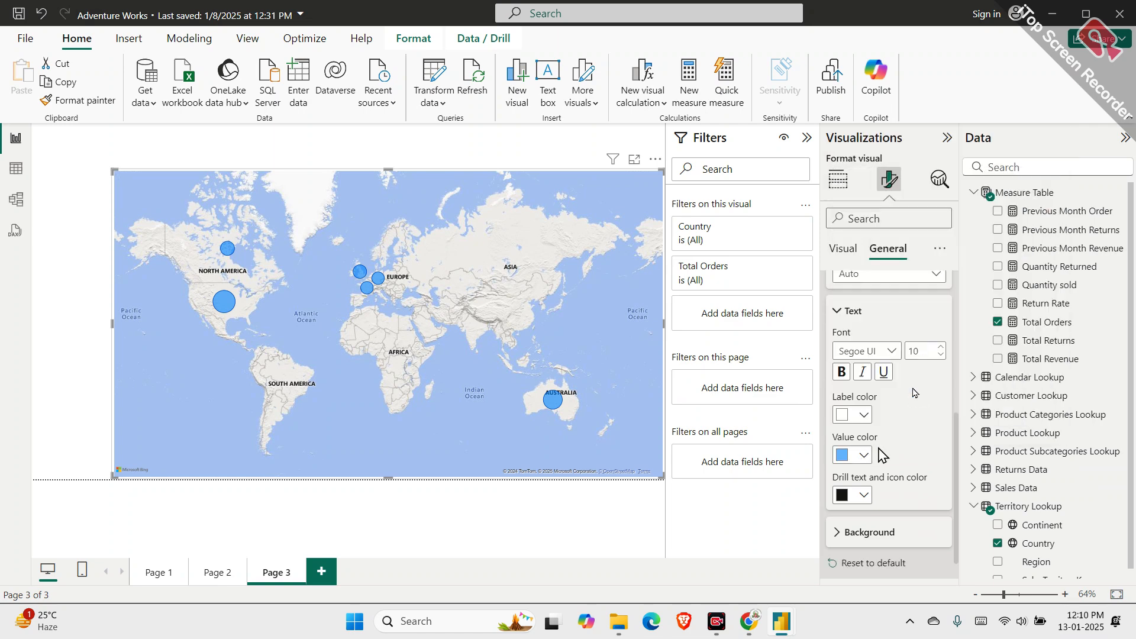
{"action": "left_click", "coordinate": [865, 495]}
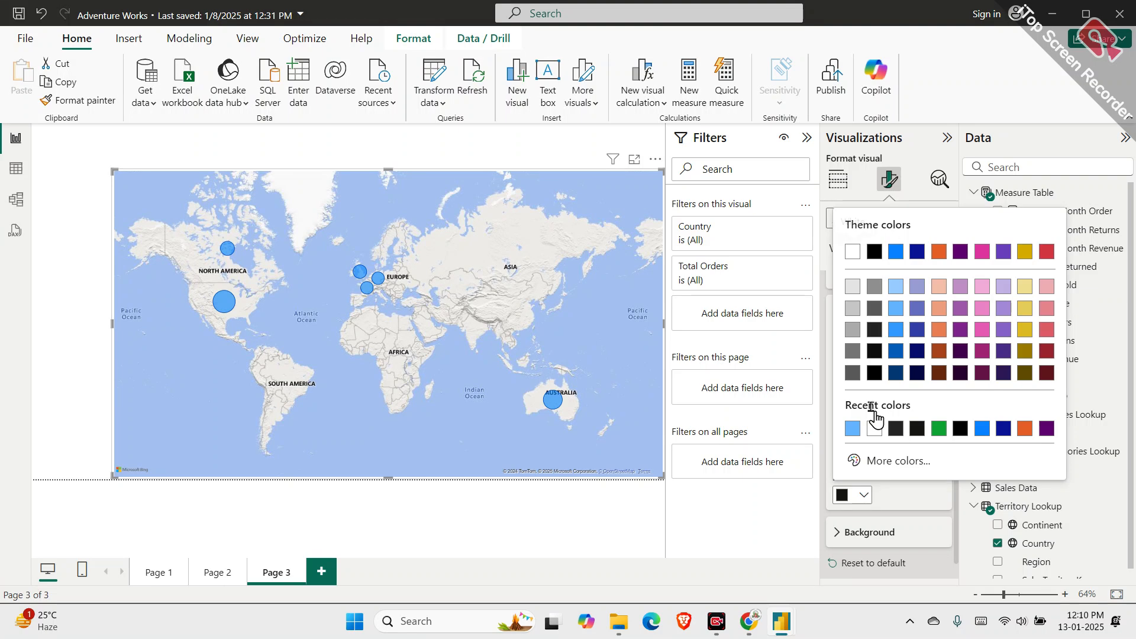
{"action": "left_click", "coordinate": [876, 333]}
Set the tooltip background to a near-black color with 15% transparency
{"action": "scroll", "coordinate": [882, 452], "scroll_direction": "down", "scroll_amount": 1}
{"action": "left_click", "coordinate": [867, 501]}
{"action": "scroll", "coordinate": [862, 468], "scroll_direction": "down", "scroll_amount": 2}
{"action": "left_click", "coordinate": [861, 460]}
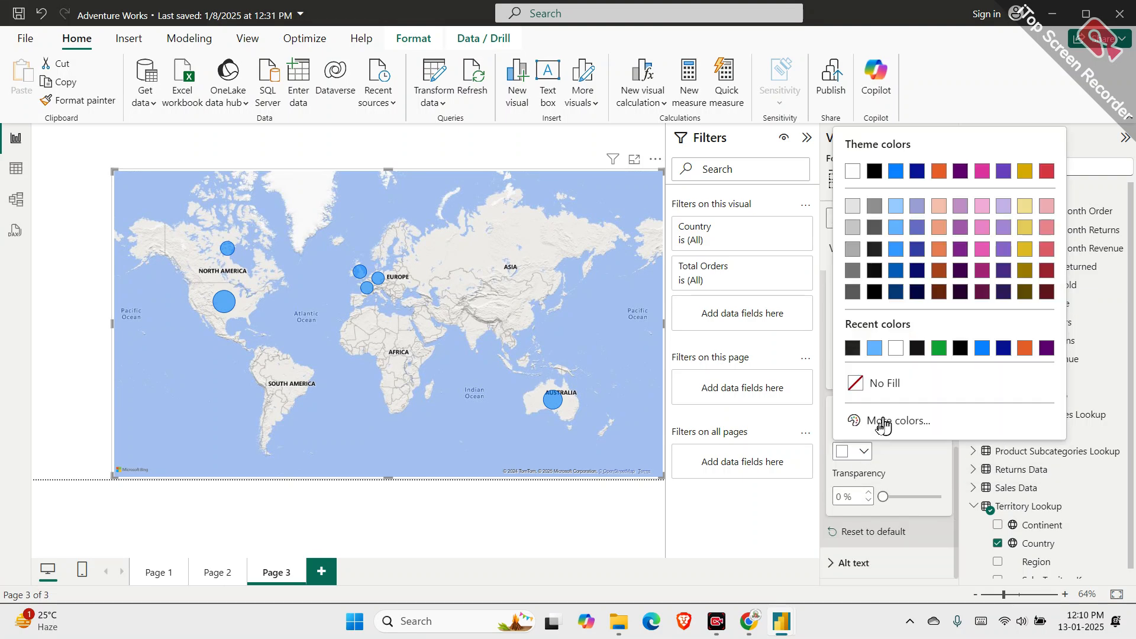
{"action": "left_click", "coordinate": [869, 257]}
{"action": "left_click", "coordinate": [841, 495]}
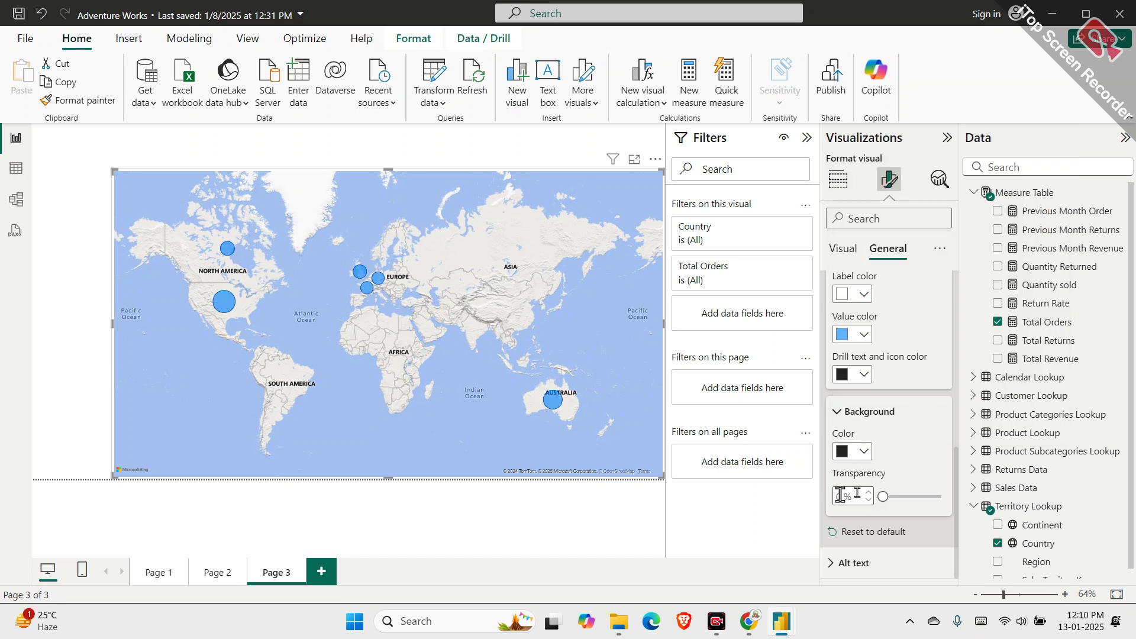
{"action": "type", "text": "15"}
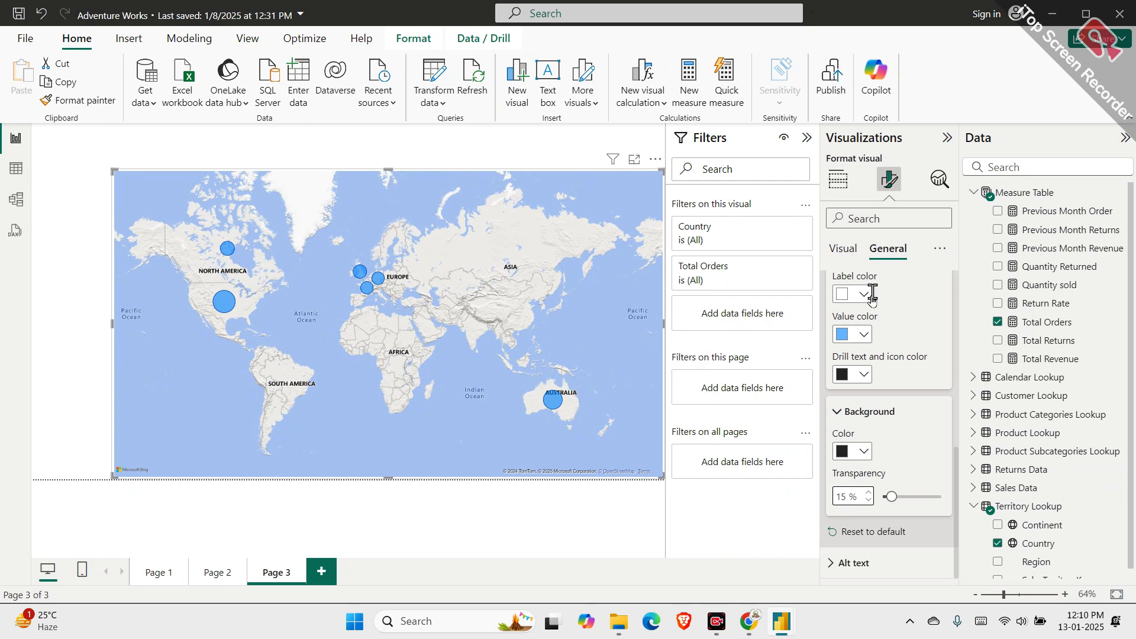
Set the map visual's background effect to a near-black color
{"action": "scroll", "coordinate": [910, 397], "scroll_direction": "up", "scroll_amount": 5}
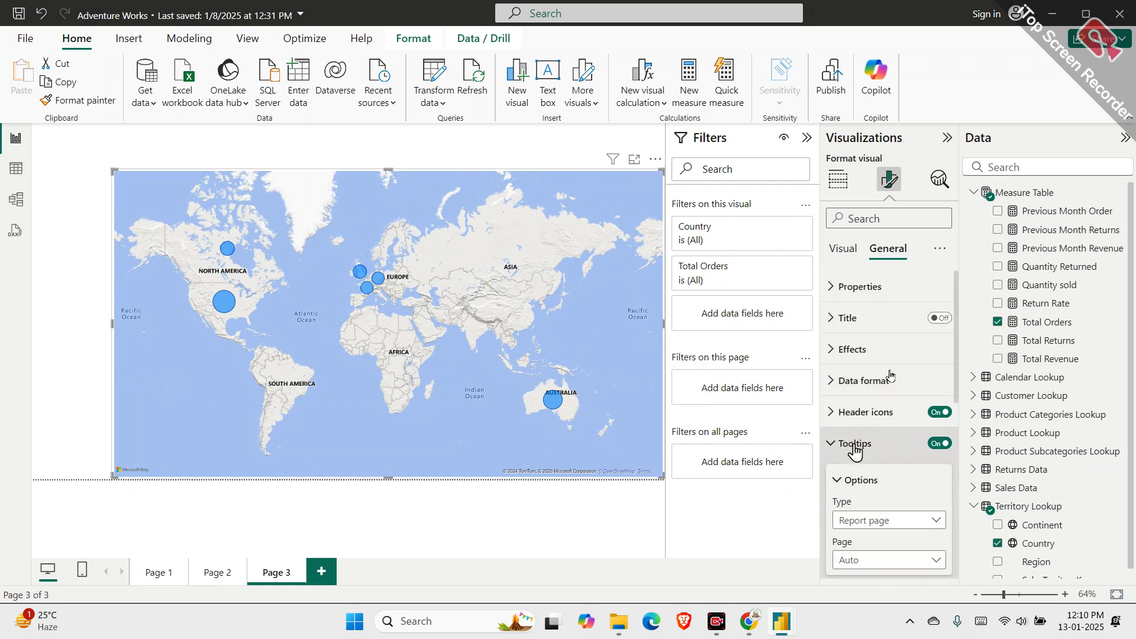
{"action": "left_click", "coordinate": [861, 443]}
{"action": "left_click", "coordinate": [855, 350]}
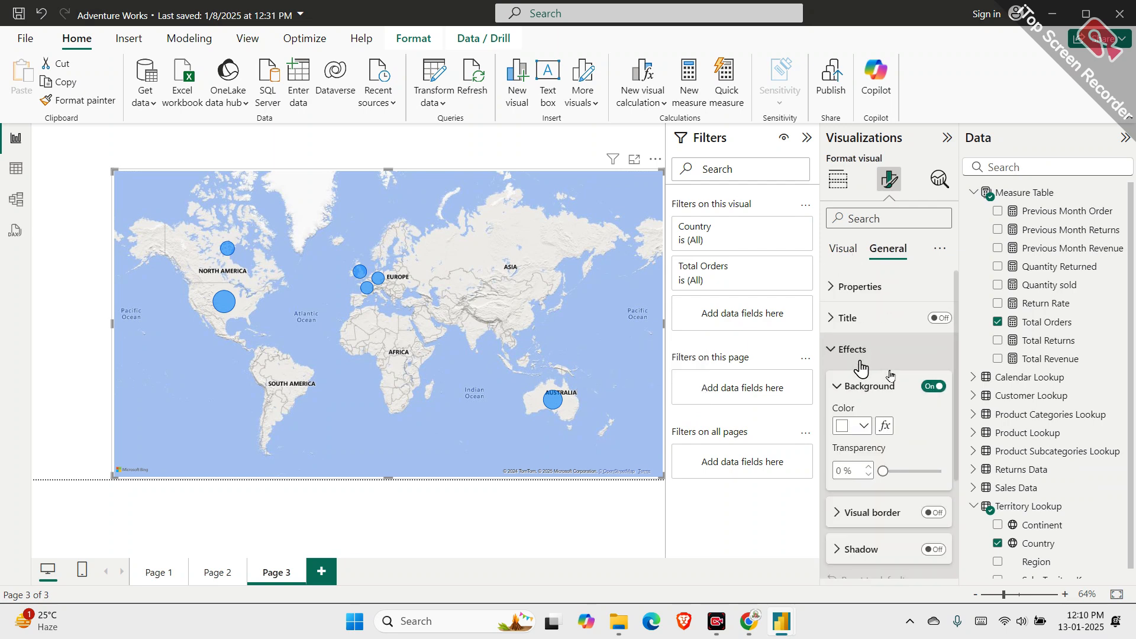
{"action": "left_click", "coordinate": [854, 427]}
{"action": "left_click", "coordinate": [870, 392]}
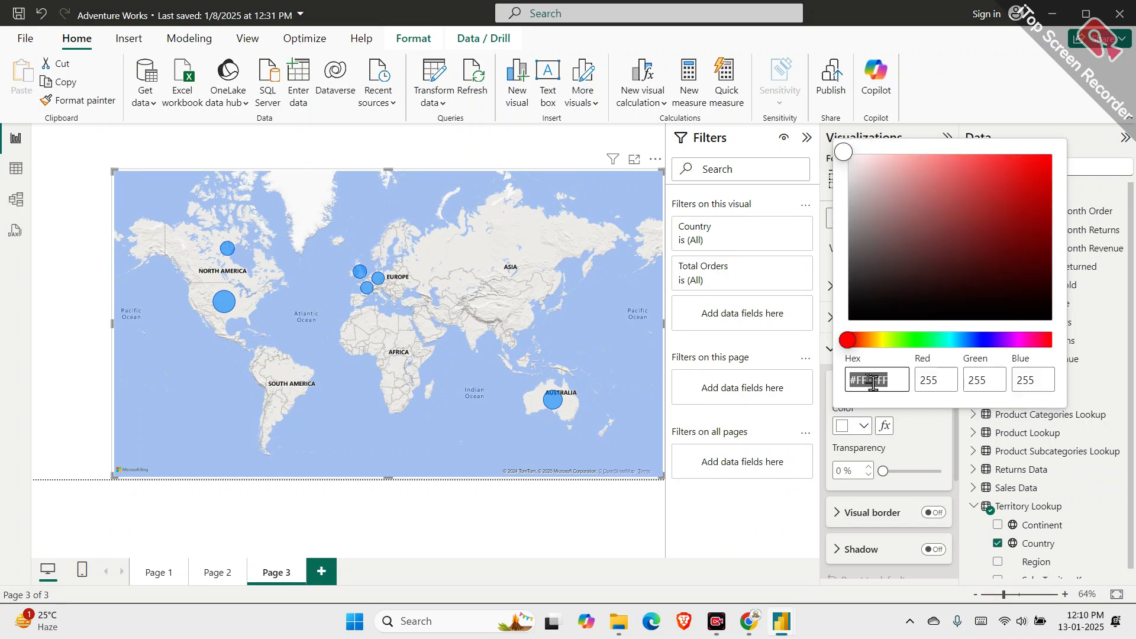
{"action": "left_click", "coordinate": [867, 431]}
{"action": "left_click", "coordinate": [865, 427]}
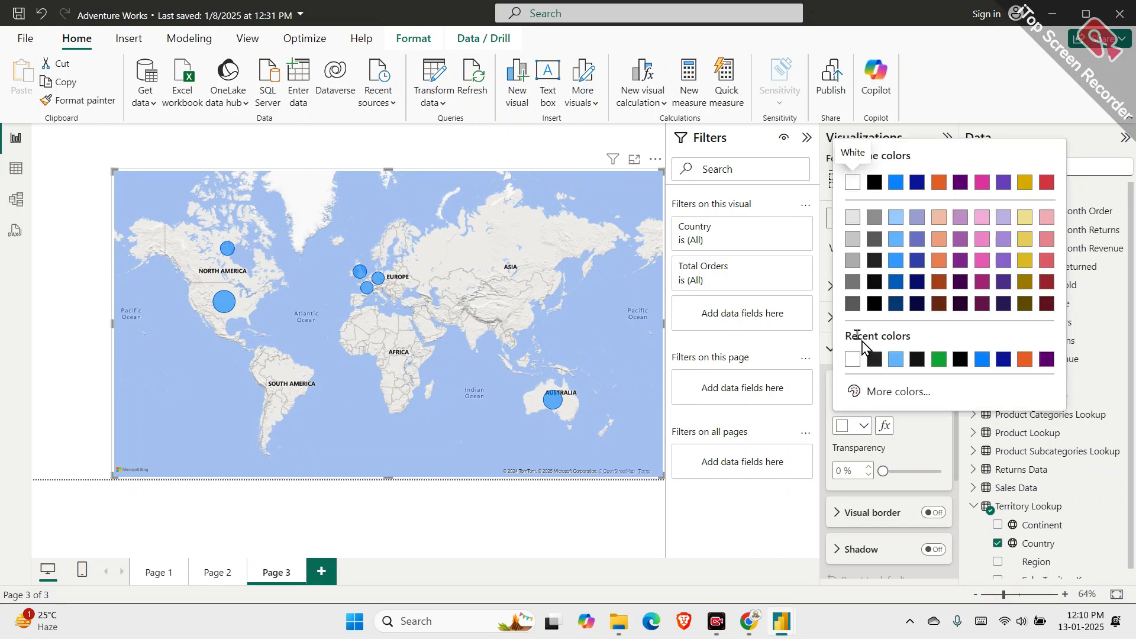
{"action": "left_click", "coordinate": [877, 269]}
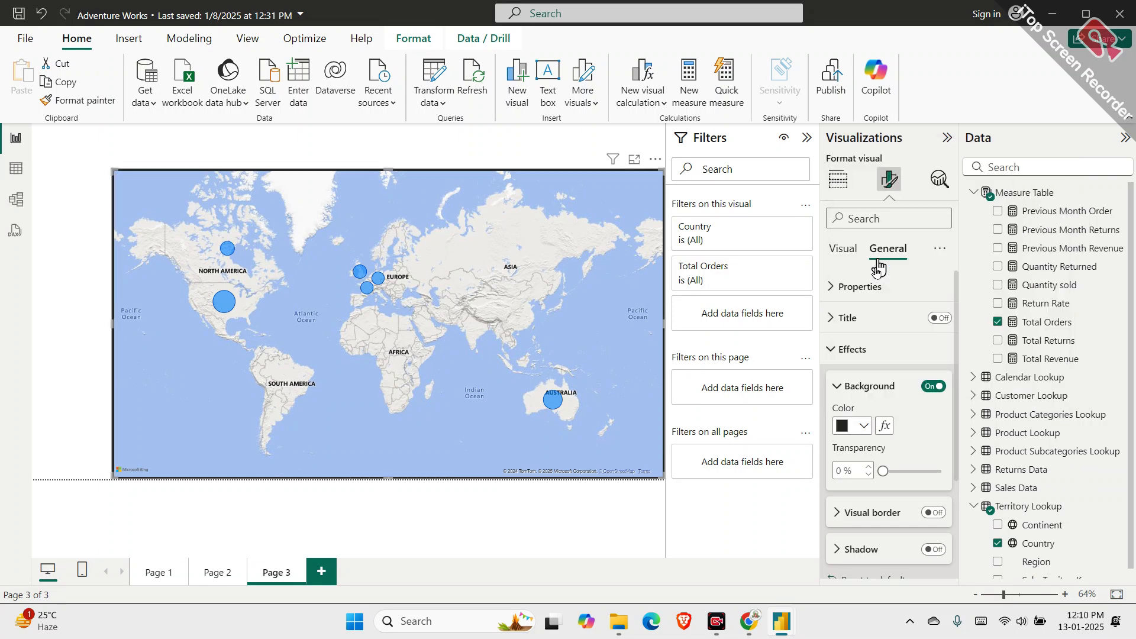
Examine the map's remaining effects settings, including background transparency and visual border
{"action": "scroll", "coordinate": [873, 414], "scroll_direction": "down", "scroll_amount": 4}
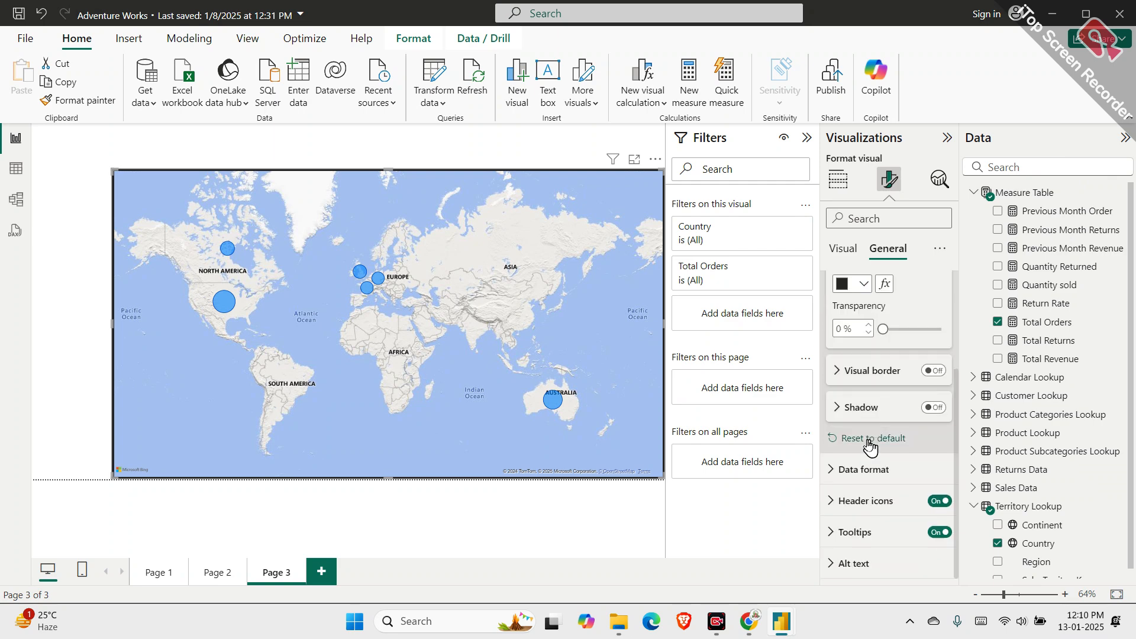
{"action": "scroll", "coordinate": [873, 390], "scroll_direction": "up", "scroll_amount": 4}
{"action": "scroll", "coordinate": [873, 372], "scroll_direction": "down", "scroll_amount": 4}
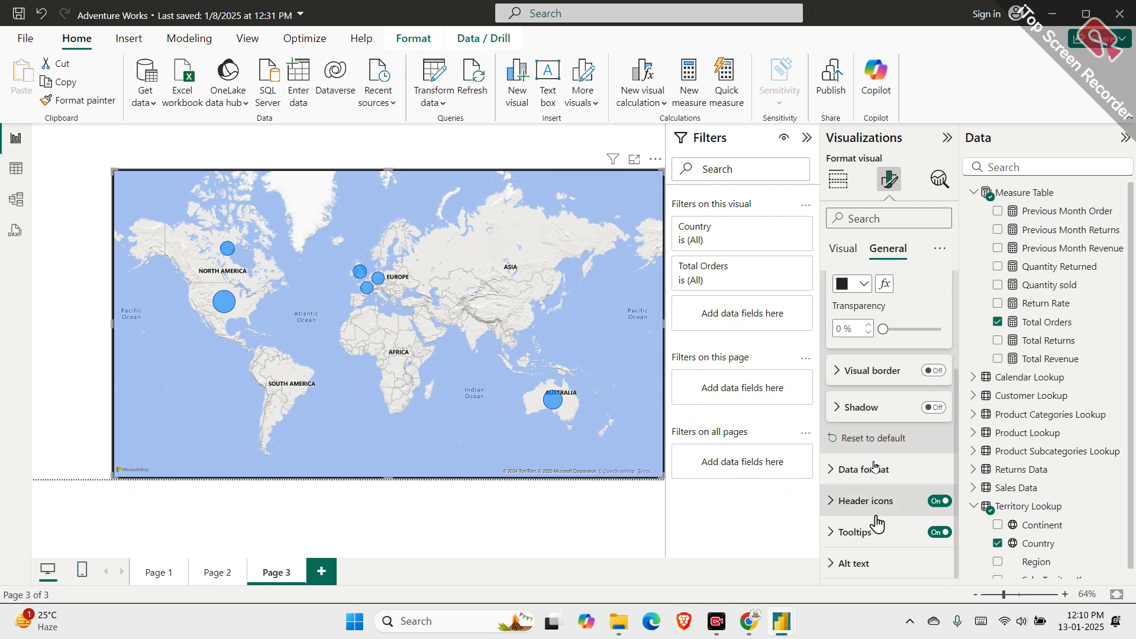
{"action": "scroll", "coordinate": [873, 372], "scroll_direction": "up", "scroll_amount": 4}
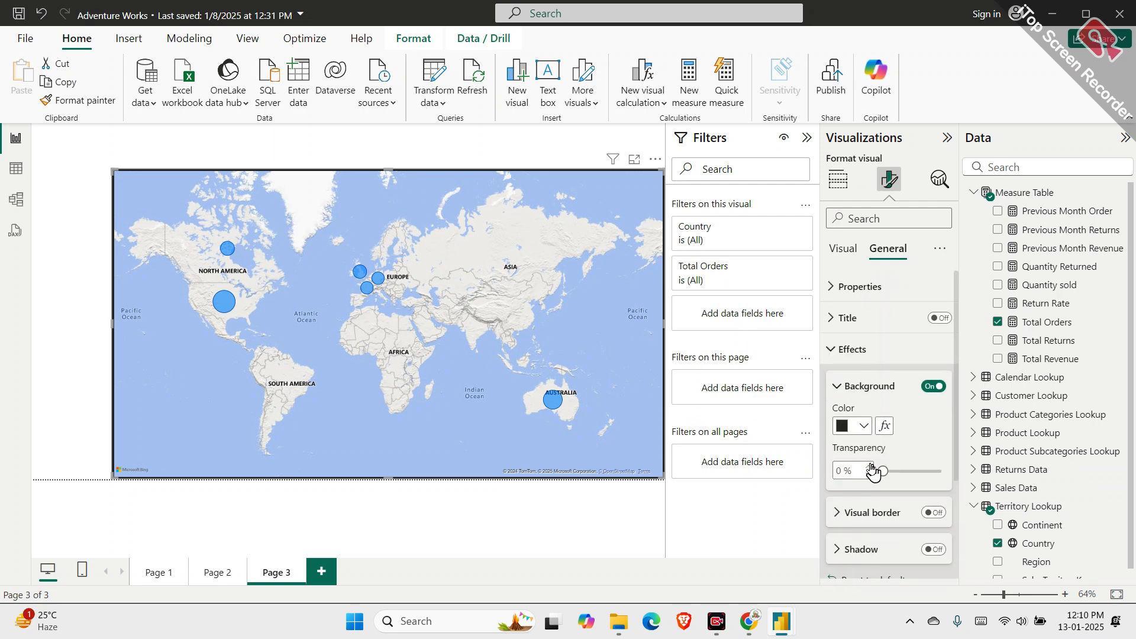
{"action": "left_click", "coordinate": [852, 471]}
{"action": "left_click", "coordinate": [853, 513]}
{"action": "scroll", "coordinate": [855, 514], "scroll_direction": "down", "scroll_amount": 4}
{"action": "scroll", "coordinate": [861, 474], "scroll_direction": "up", "scroll_amount": 3}
{"action": "scroll", "coordinate": [860, 384], "scroll_direction": "up", "scroll_amount": 3}
Try the Dark style in the map settings
{"action": "left_click", "coordinate": [843, 249]}
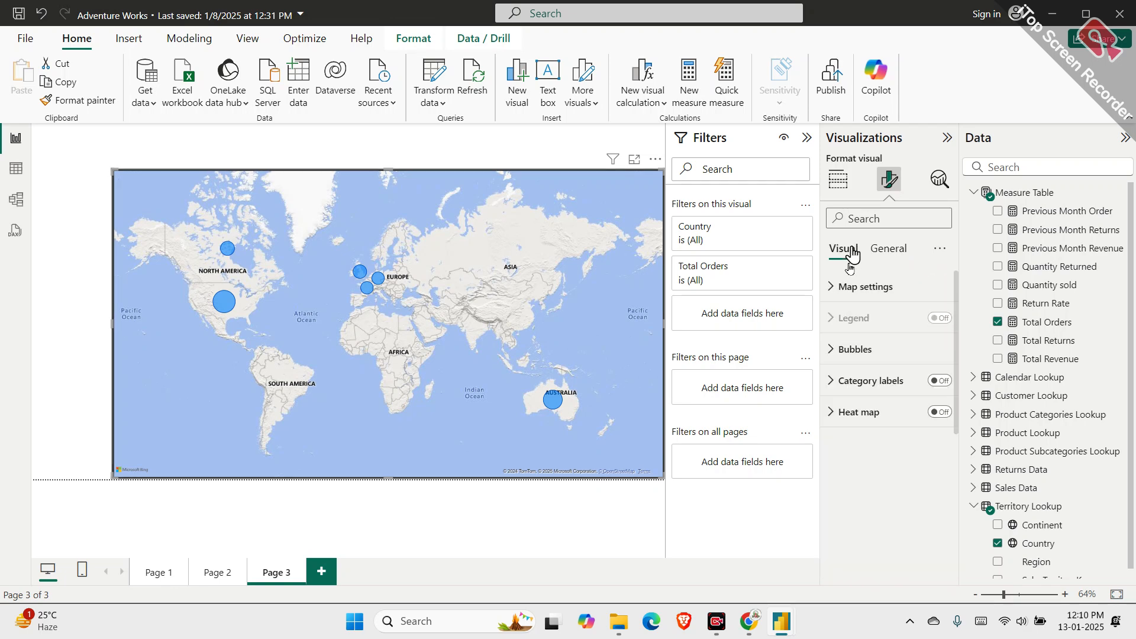
{"action": "left_click", "coordinate": [852, 299]}
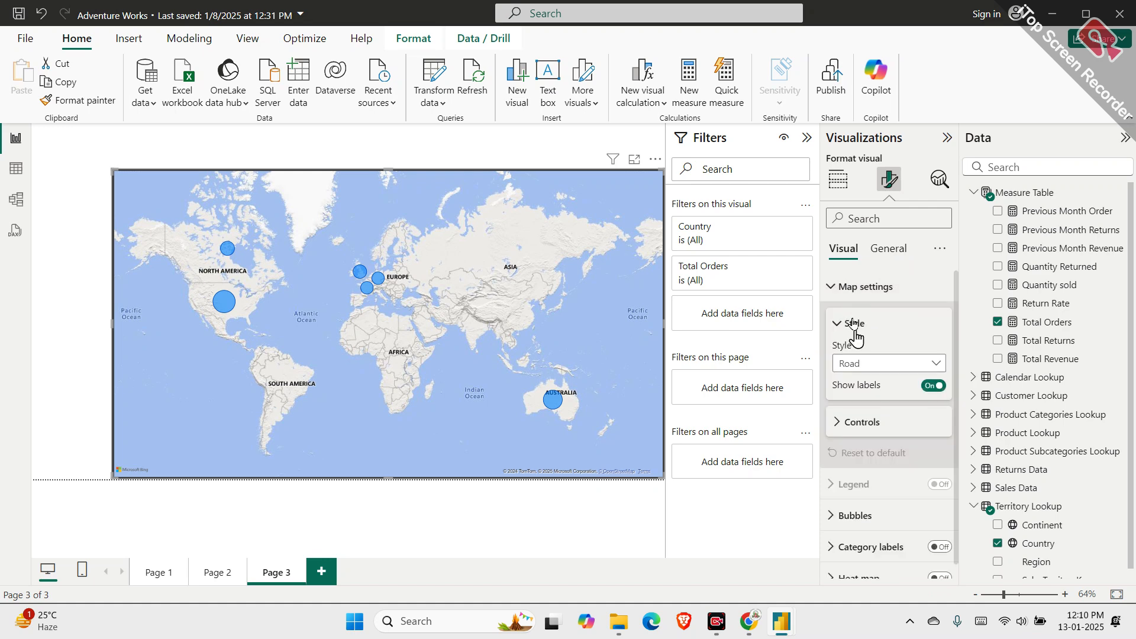
{"action": "left_click", "coordinate": [860, 363]}
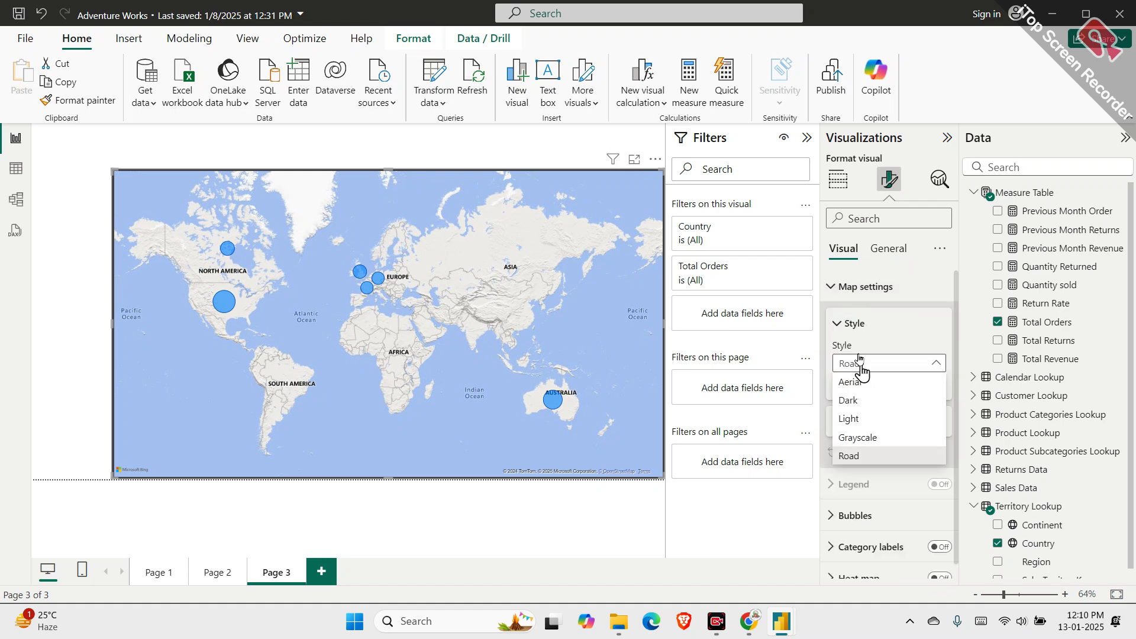
{"action": "left_click", "coordinate": [862, 400]}
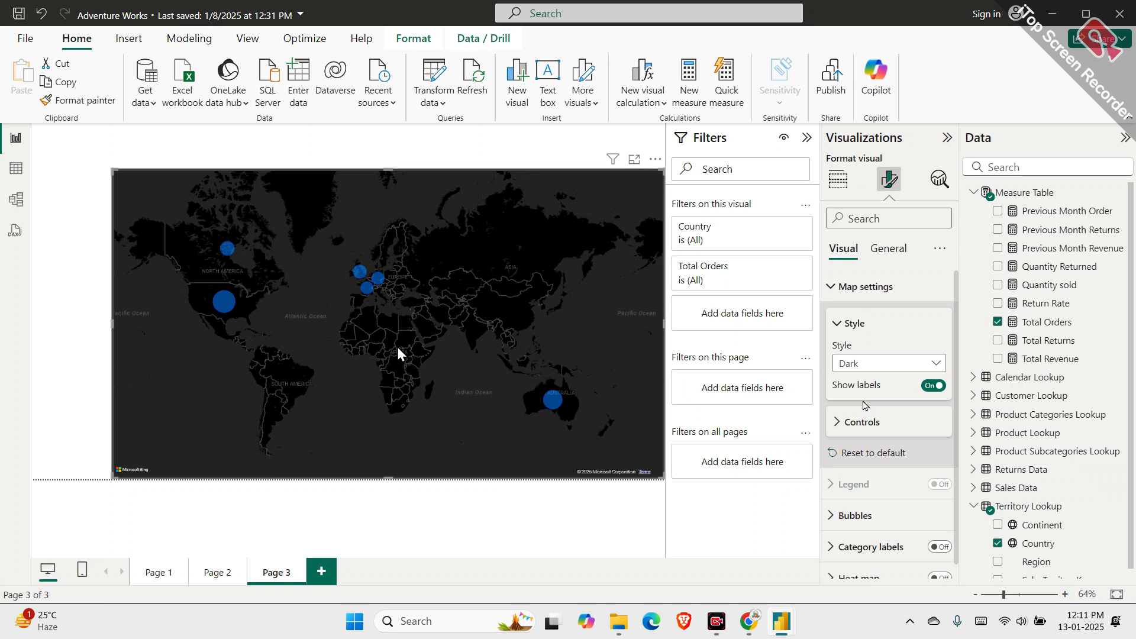
{"action": "left_click", "coordinate": [847, 365]}
Switch to Google Meet, admit the participant waiting to join, and return to the Adventure Works report in Power BI Desktop
{"action": "mouse_move", "coordinate": [759, 628]}
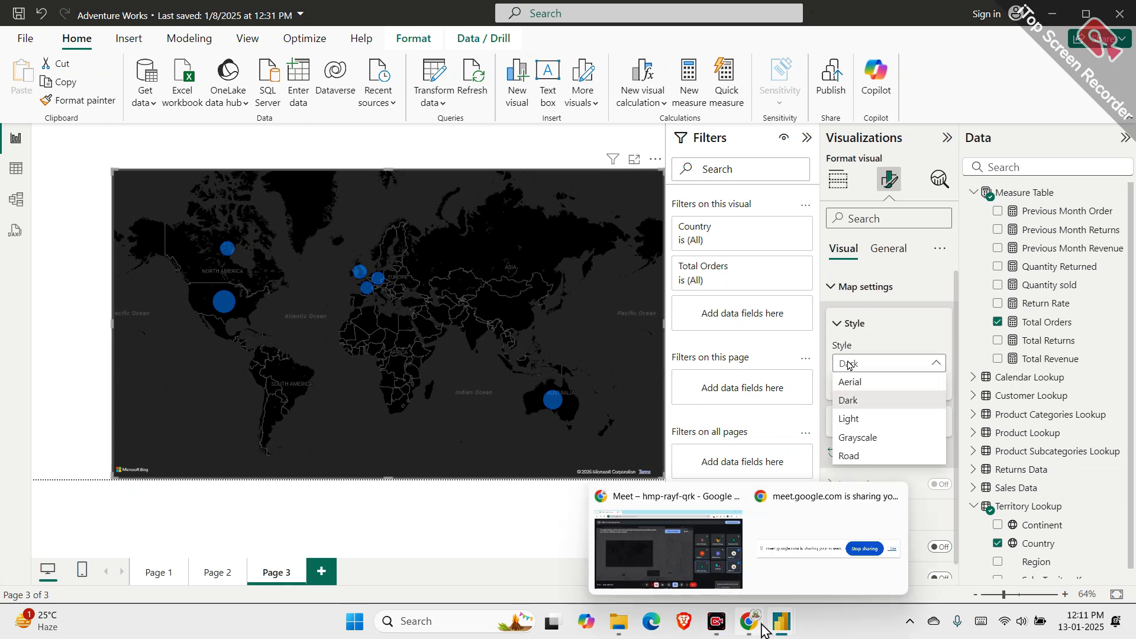
{"action": "left_click", "coordinate": [684, 546]}
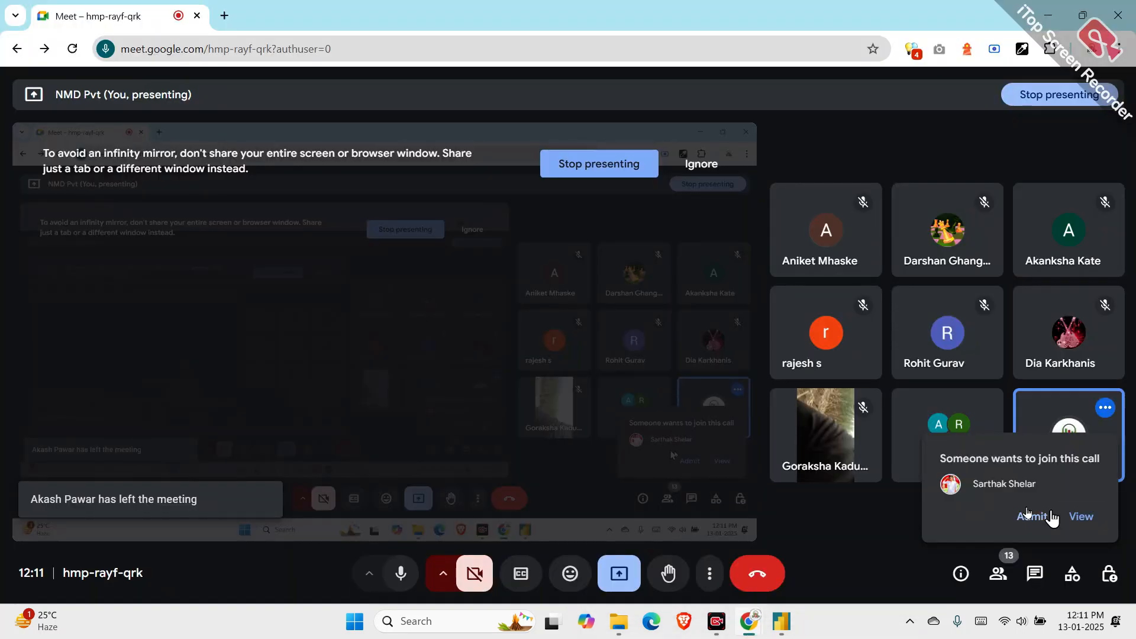
{"action": "left_click", "coordinate": [1042, 518]}
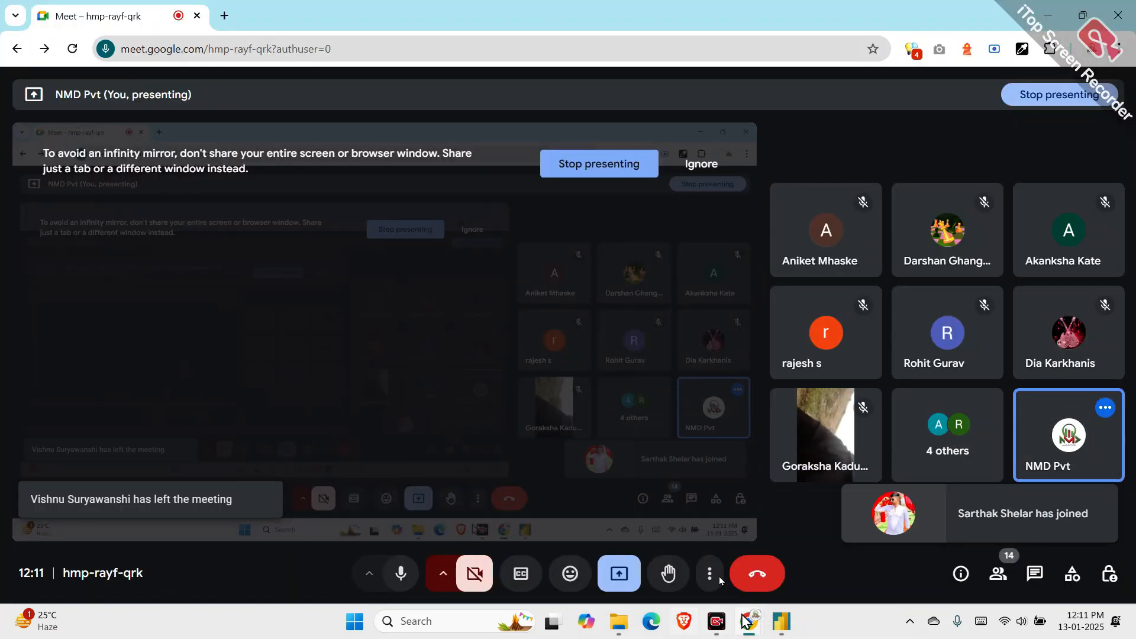
{"action": "mouse_move", "coordinate": [781, 621]}
{"action": "left_click", "coordinate": [819, 556]}
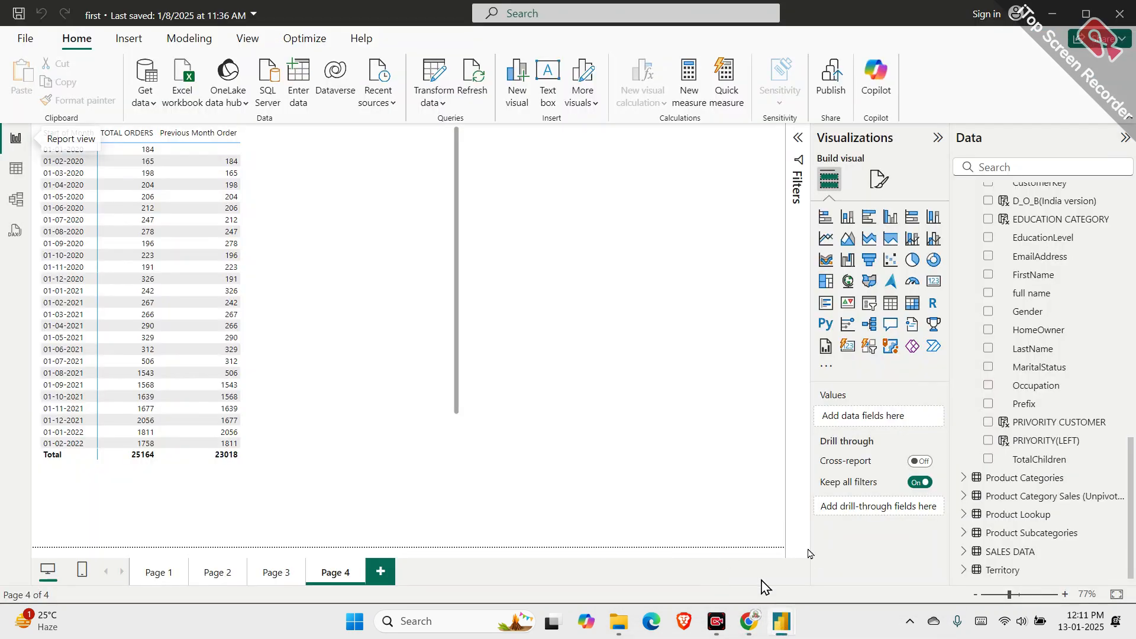
{"action": "left_click", "coordinate": [700, 572]}
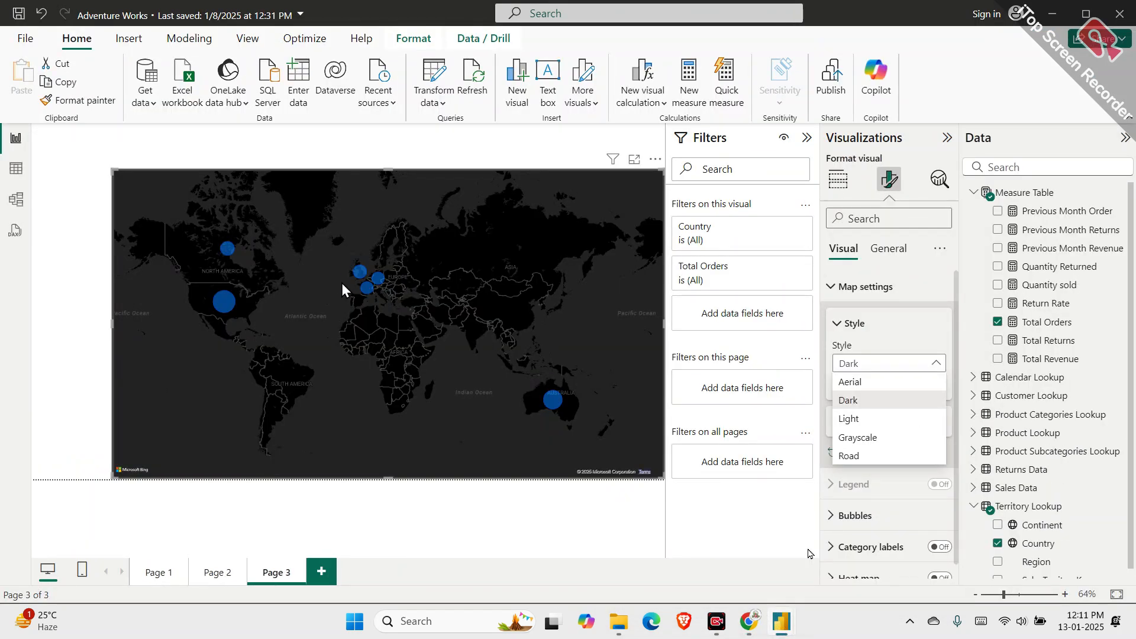
Set the map style to Aerial
{"action": "left_click", "coordinate": [851, 324]}
{"action": "left_click", "coordinate": [849, 325]}
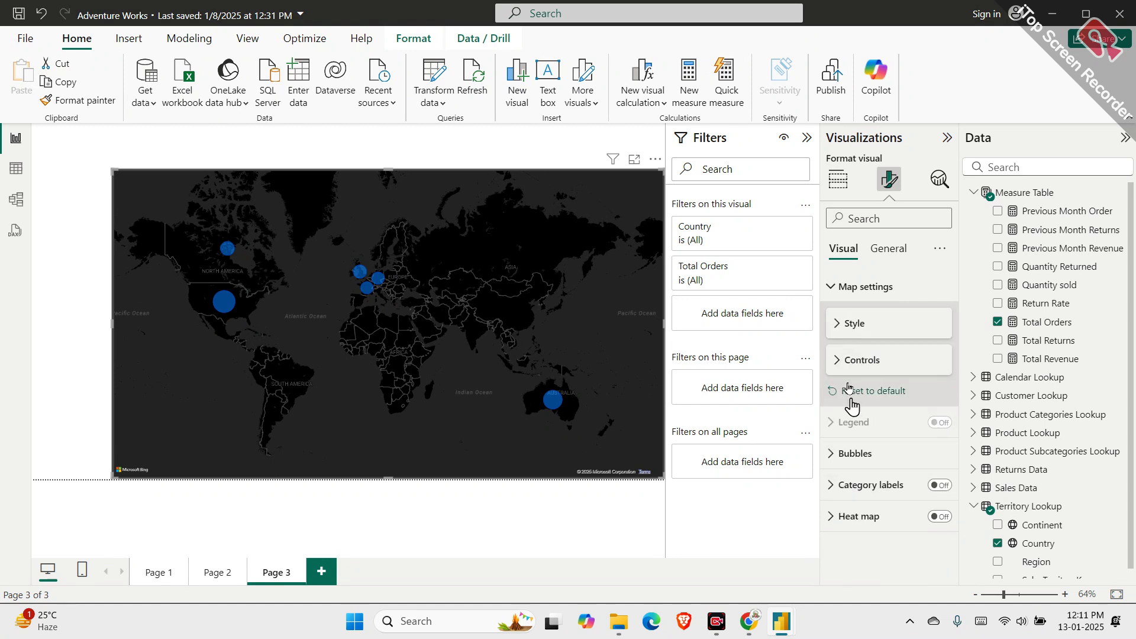
{"action": "left_click", "coordinate": [854, 323]}
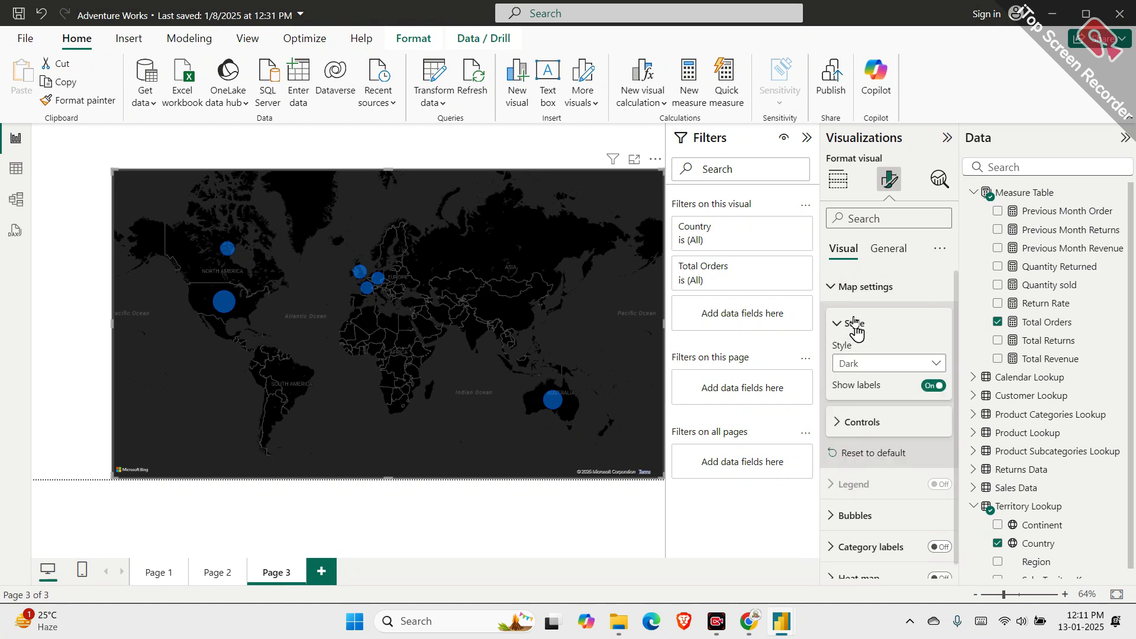
{"action": "left_click", "coordinate": [858, 362]}
{"action": "left_click", "coordinate": [860, 381]}
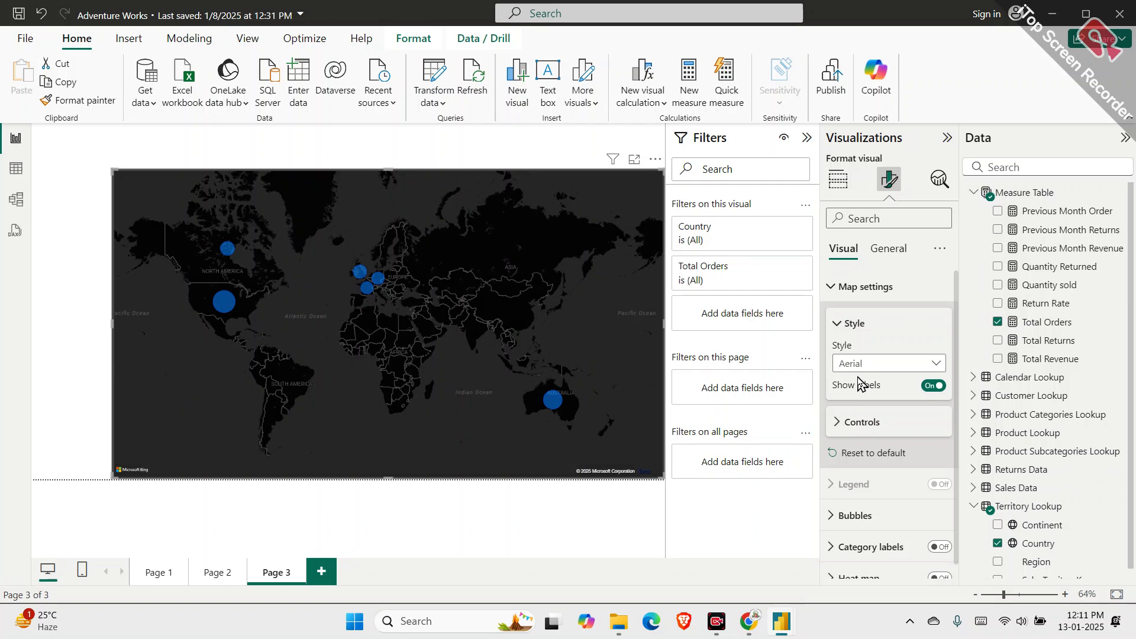
Try the Light, Grayscale and Road styles on the map in place of Aerial
{"action": "scroll", "coordinate": [278, 314], "scroll_direction": "up", "scroll_amount": 2}
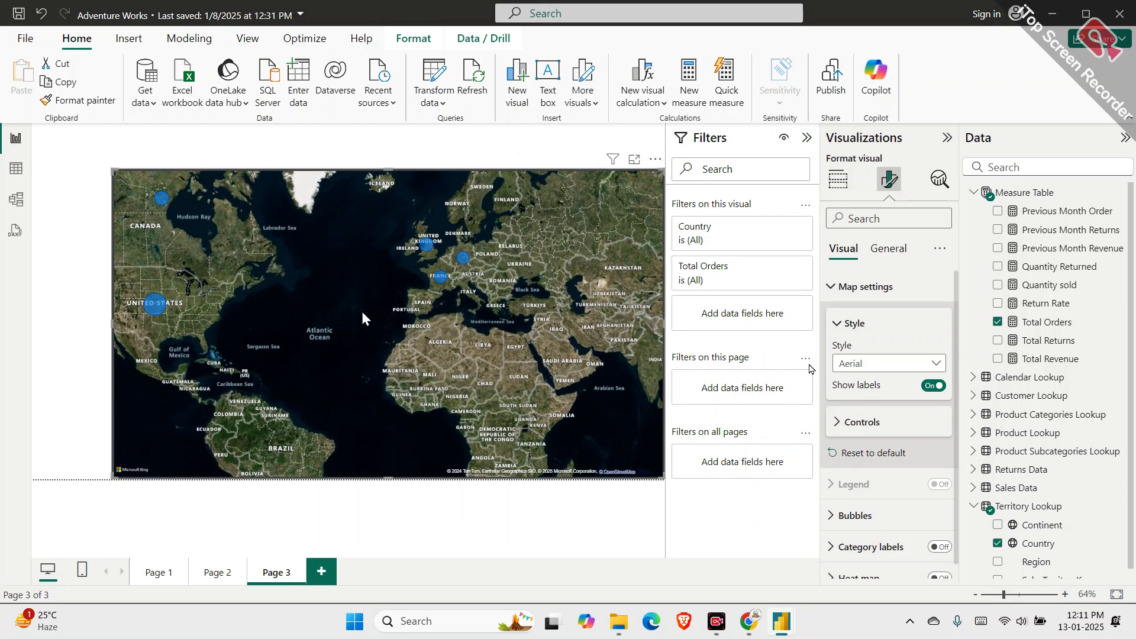
{"action": "scroll", "coordinate": [332, 311], "scroll_direction": "down", "scroll_amount": 2}
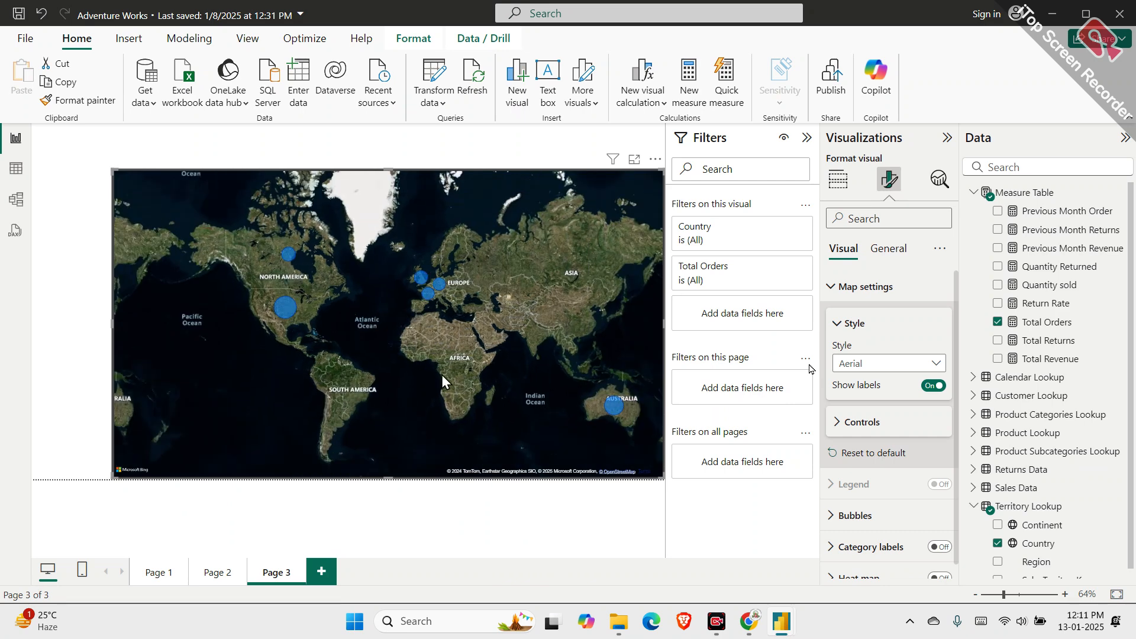
{"action": "left_click", "coordinate": [871, 362]}
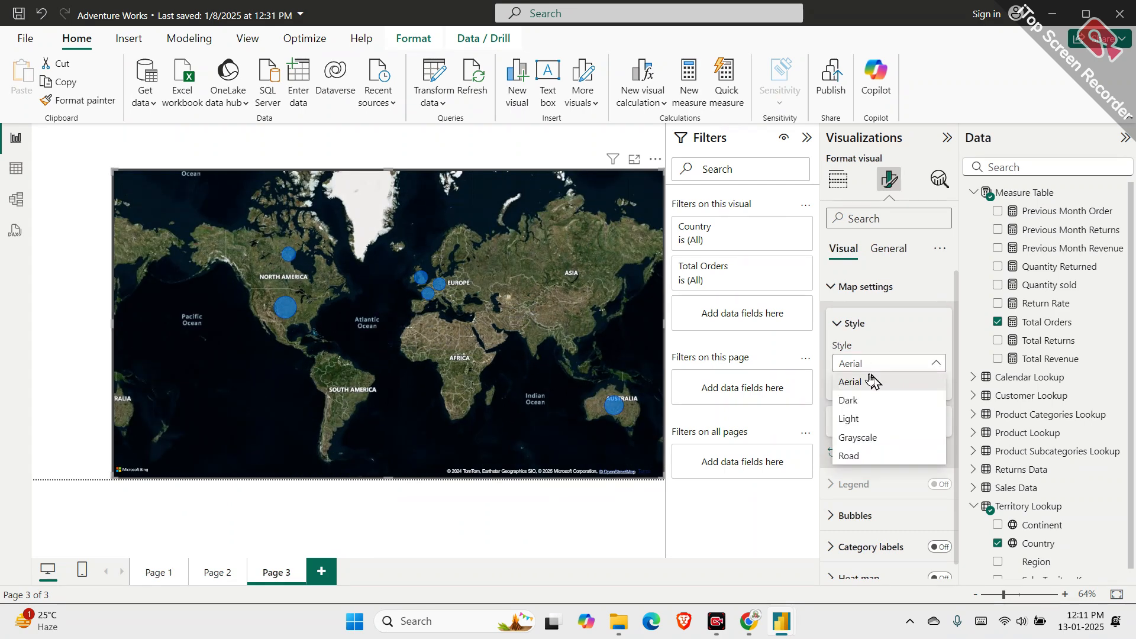
{"action": "left_click", "coordinate": [864, 418]}
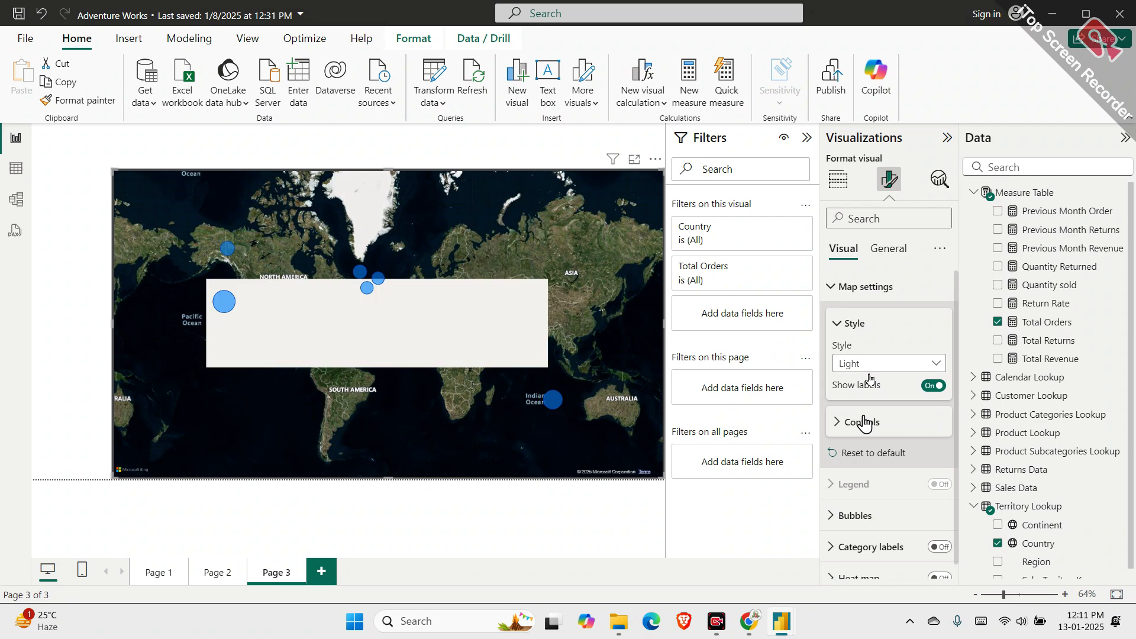
{"action": "left_click", "coordinate": [854, 362]}
{"action": "left_click", "coordinate": [854, 420]}
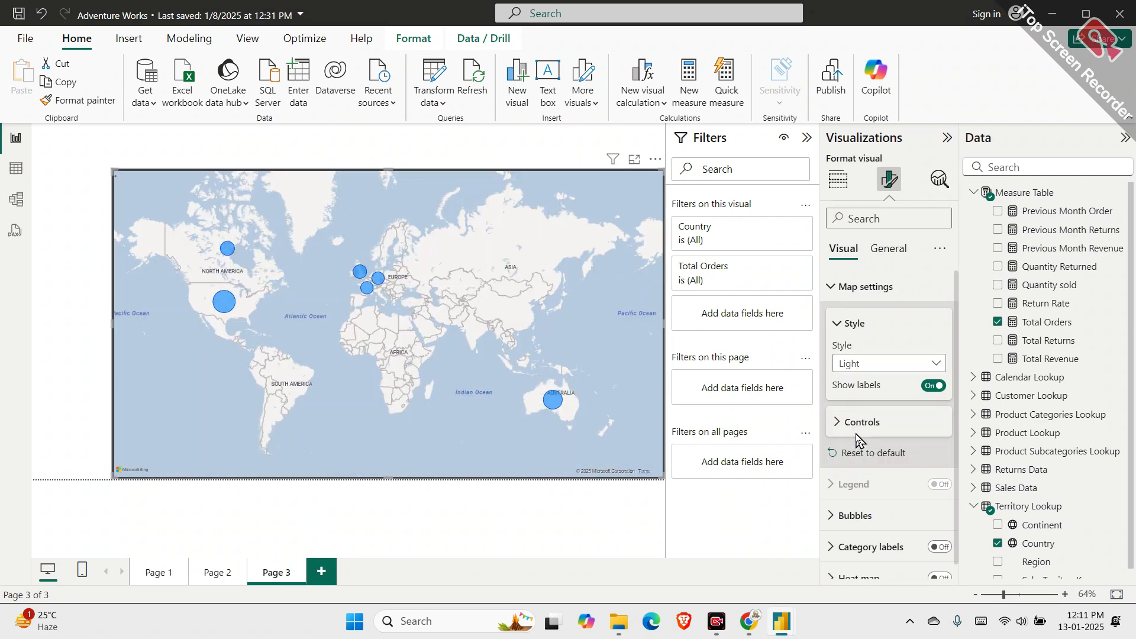
{"action": "left_click", "coordinate": [881, 363]}
{"action": "left_click", "coordinate": [874, 459]}
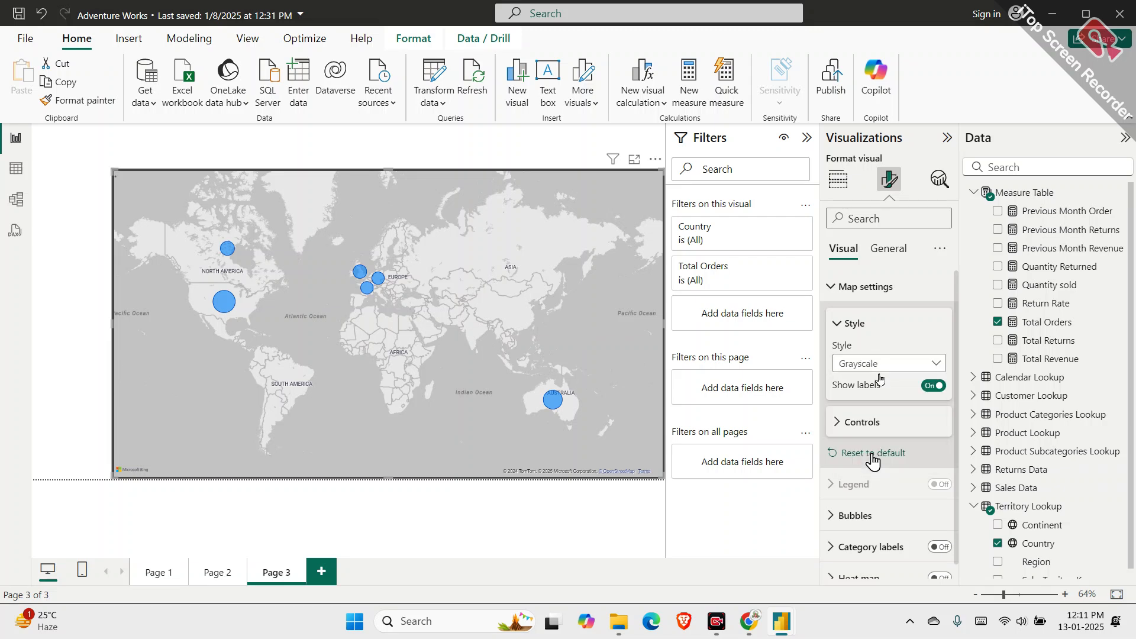
Set the map style to Dark and check the country bubbles' tooltips against it
{"action": "left_click", "coordinate": [884, 364]}
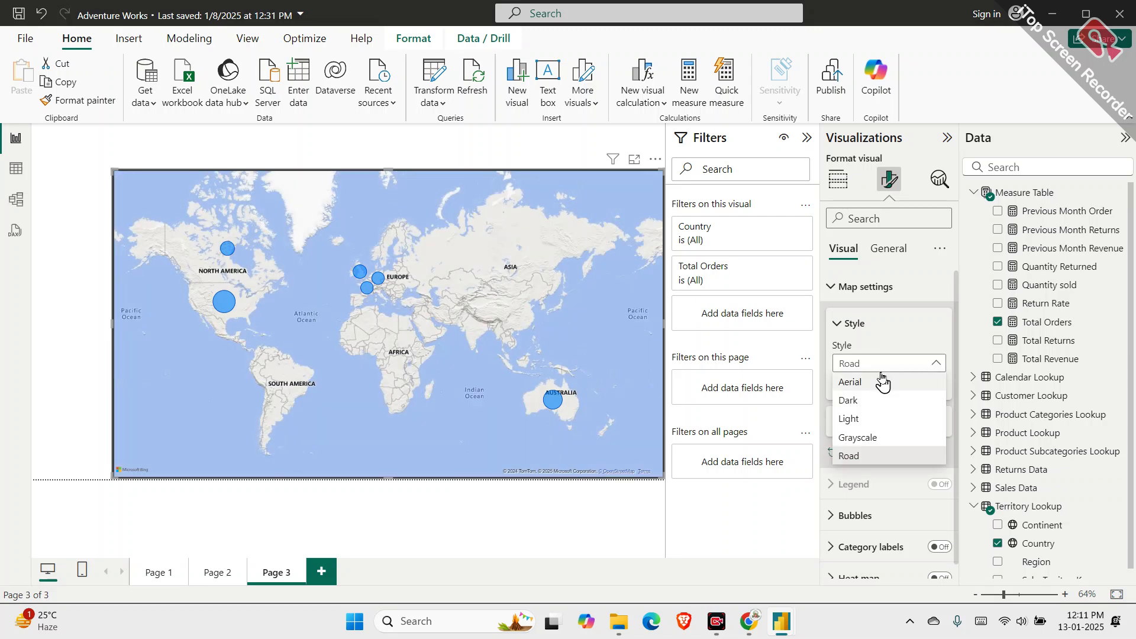
{"action": "left_click", "coordinate": [881, 409]}
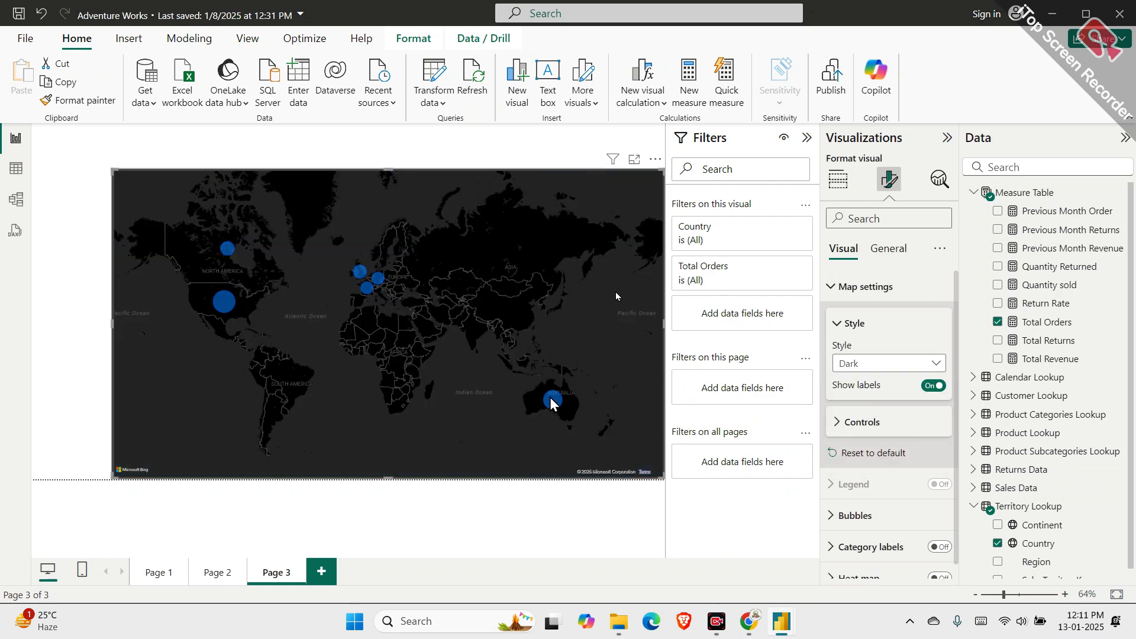
{"action": "mouse_move", "coordinate": [544, 395]}
{"action": "mouse_move", "coordinate": [367, 290]}
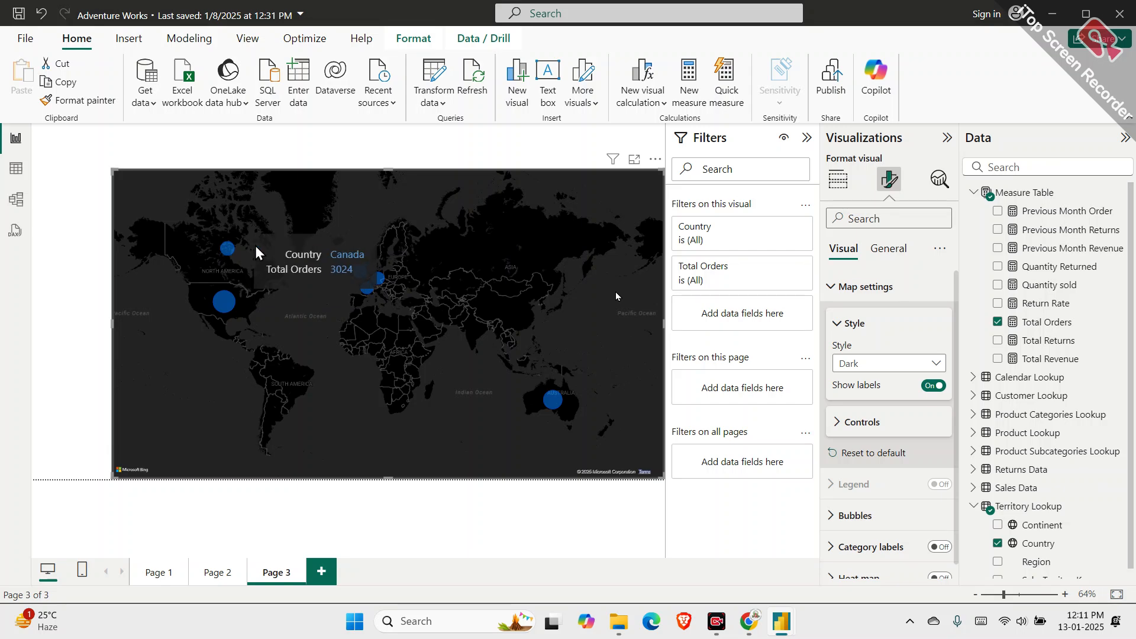
Examine the map's bubble size and range scaling options, then collapse the map and bubble formatting sections
{"action": "scroll", "coordinate": [849, 429], "scroll_direction": "down", "scroll_amount": 1}
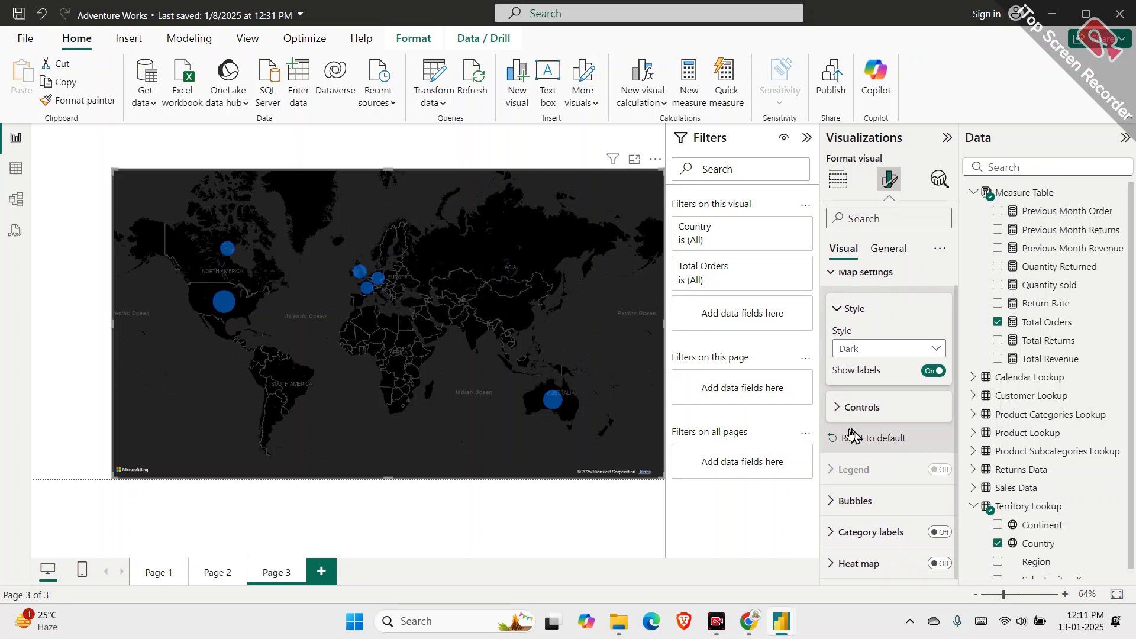
{"action": "left_click", "coordinate": [863, 500]}
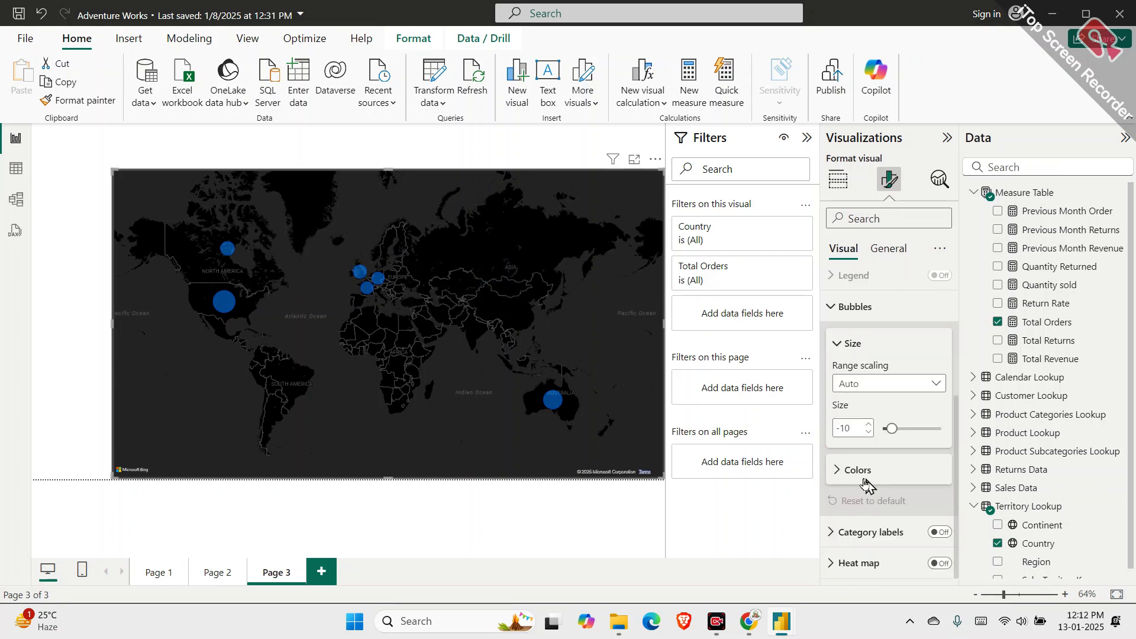
{"action": "left_click", "coordinate": [887, 385]}
{"action": "left_click", "coordinate": [886, 385]}
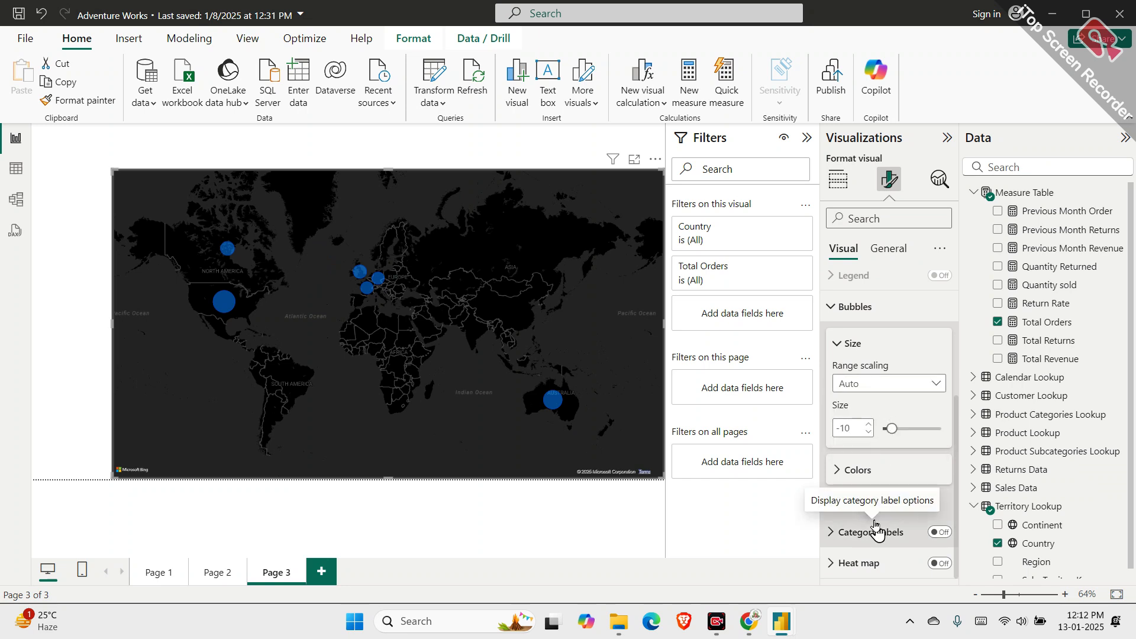
{"action": "scroll", "coordinate": [876, 530], "scroll_direction": "up", "scroll_amount": 3}
{"action": "left_click", "coordinate": [864, 322]}
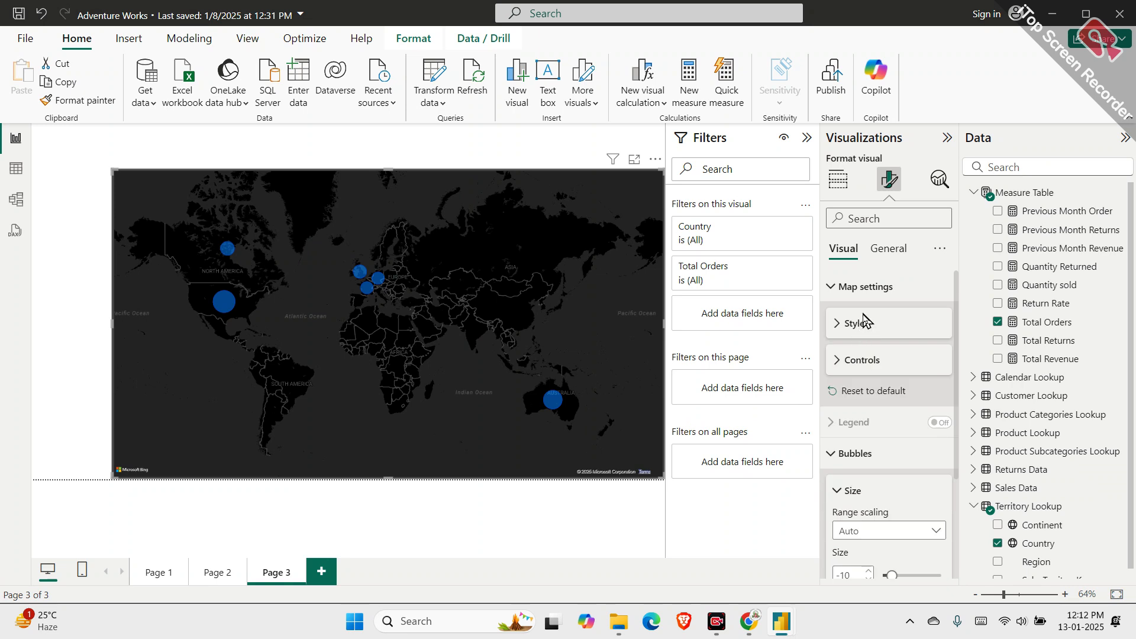
{"action": "left_click", "coordinate": [861, 288]}
{"action": "left_click", "coordinate": [863, 349]}
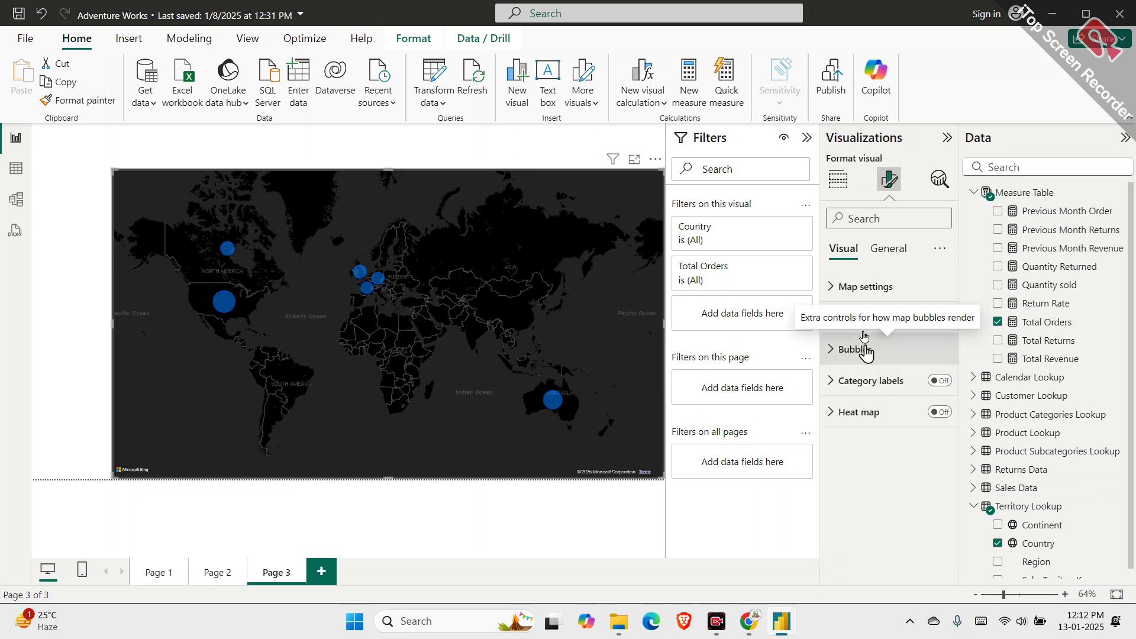
Set the map visual's background color to white and collapse its effects settings
{"action": "left_click", "coordinate": [881, 247]}
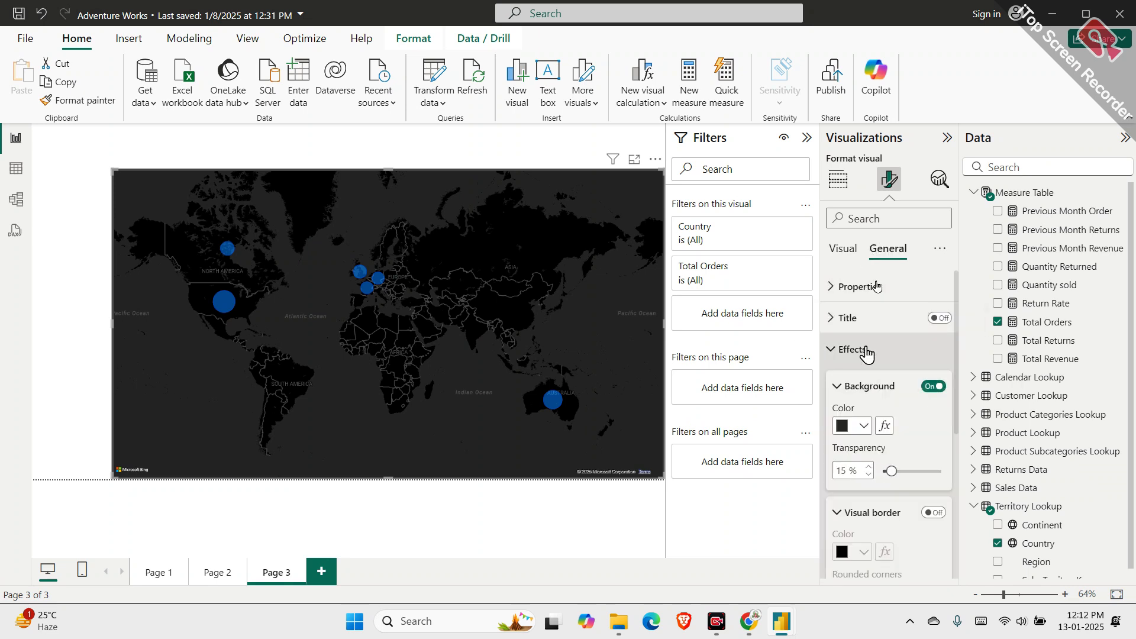
{"action": "left_click", "coordinate": [863, 425]}
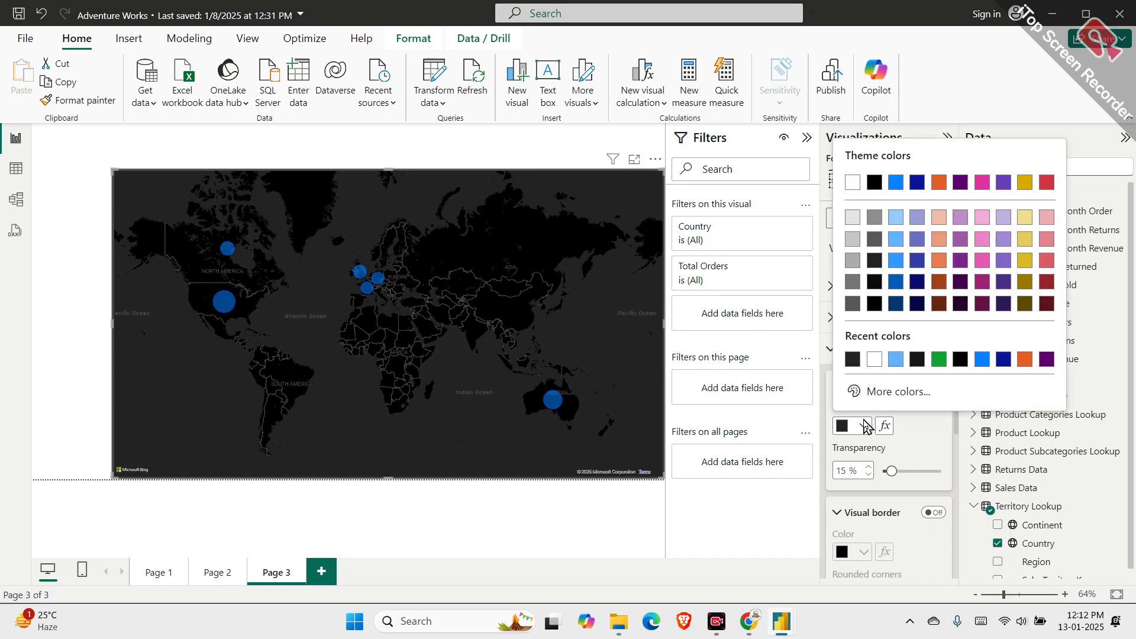
{"action": "left_click", "coordinate": [874, 360]}
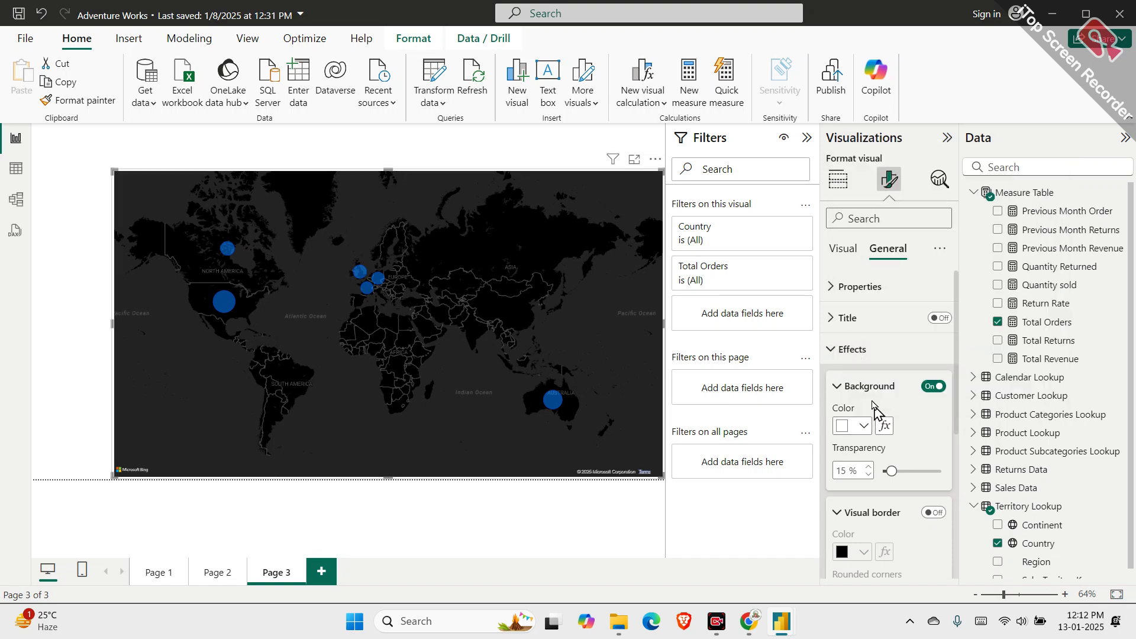
{"action": "scroll", "coordinate": [881, 426], "scroll_direction": "down", "scroll_amount": 2}
{"action": "left_click", "coordinate": [853, 362]}
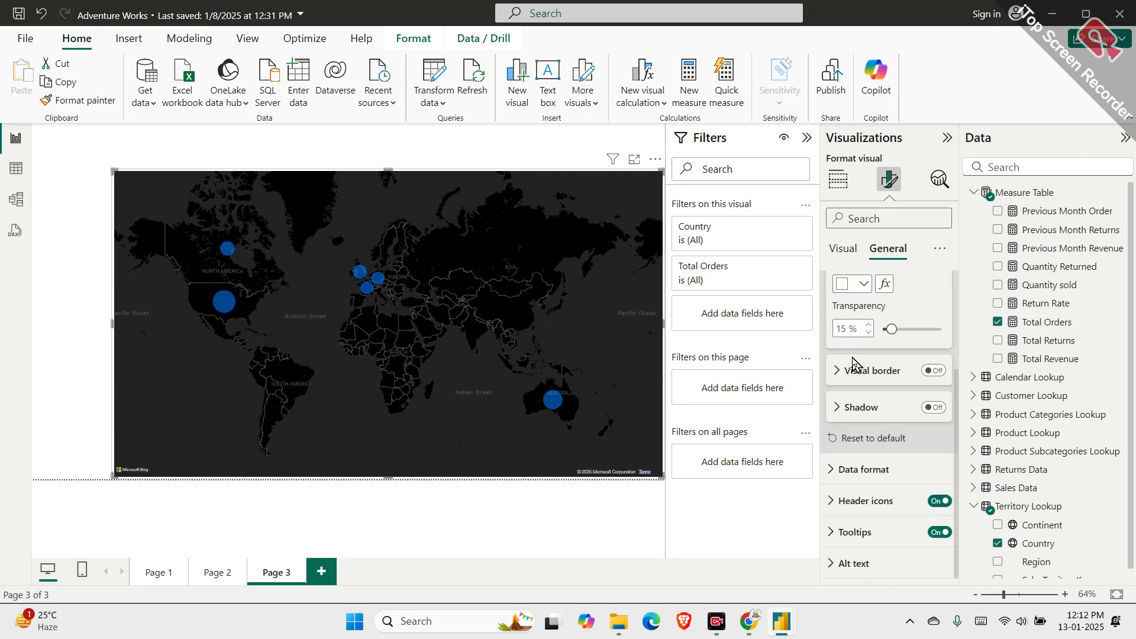
{"action": "scroll", "coordinate": [872, 490], "scroll_direction": "up", "scroll_amount": 1}
{"action": "scroll", "coordinate": [872, 490], "scroll_direction": "up", "scroll_amount": 3}
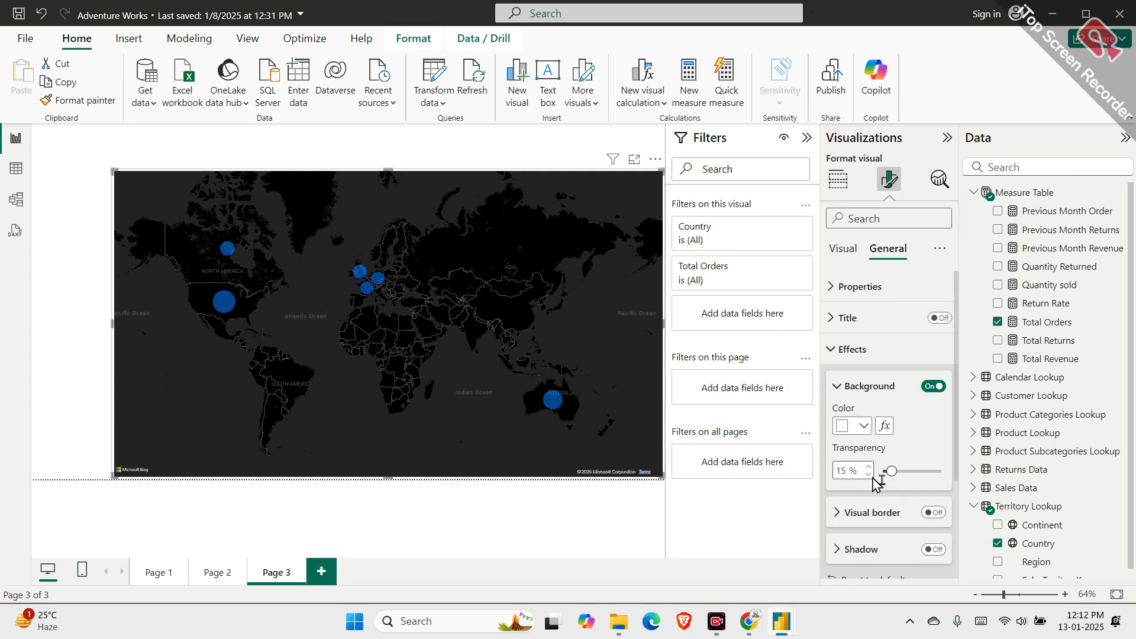
{"action": "left_click", "coordinate": [853, 354]}
{"action": "left_click", "coordinate": [864, 287]}
{"action": "left_click", "coordinate": [865, 295]}
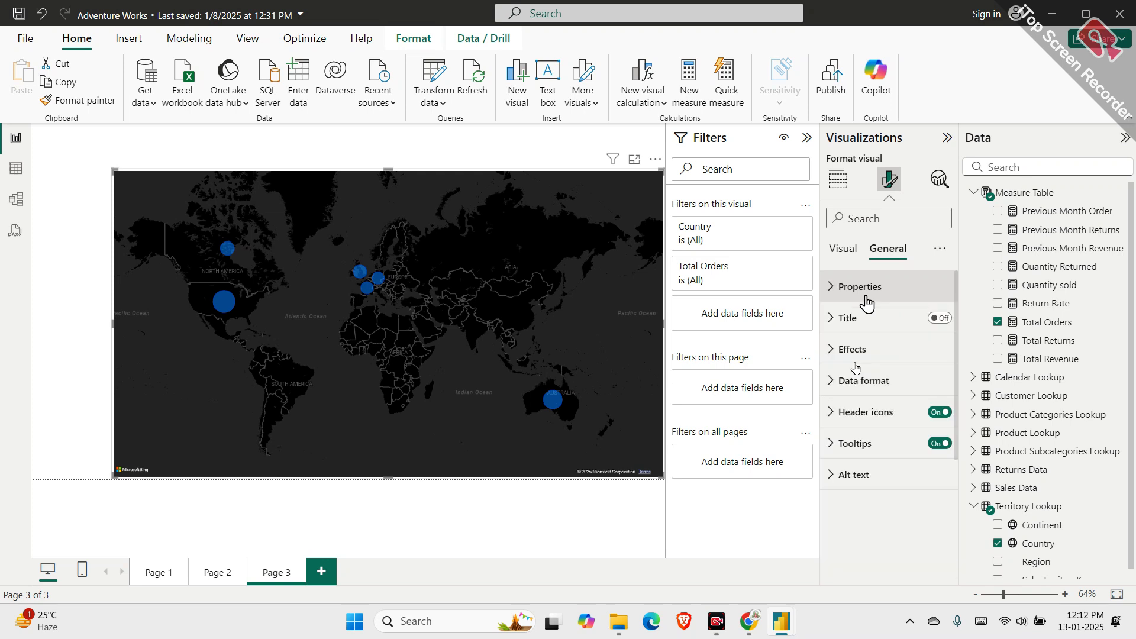
{"action": "left_click", "coordinate": [845, 249]}
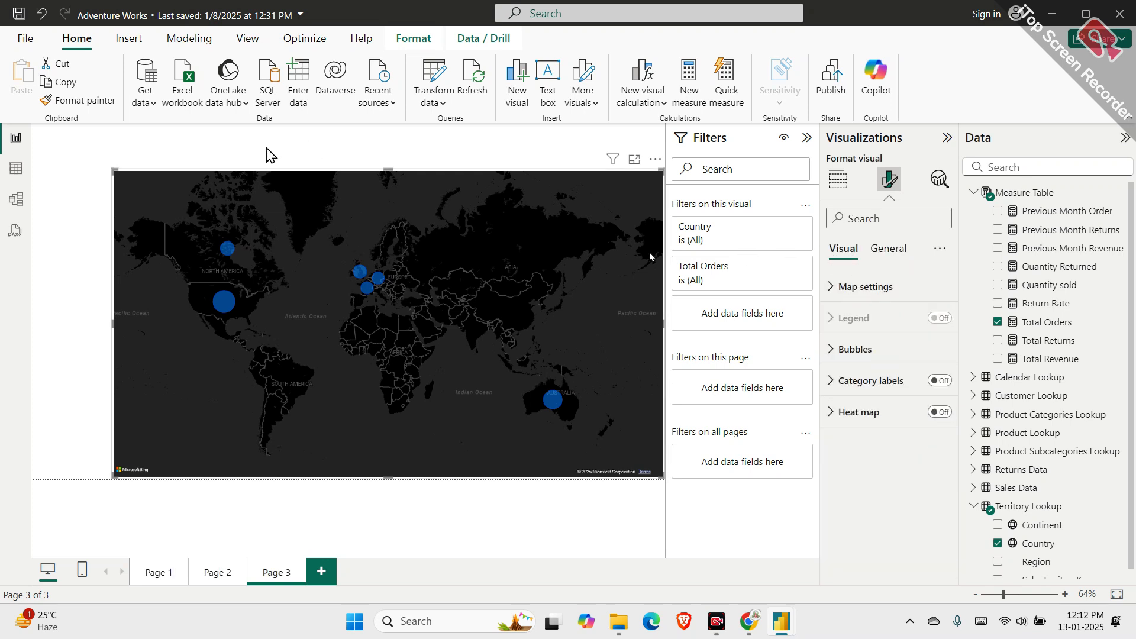
Add an empty slicer to Page 3 and fit it as a narrow strip directly above the map
{"action": "left_click", "coordinate": [268, 155]}
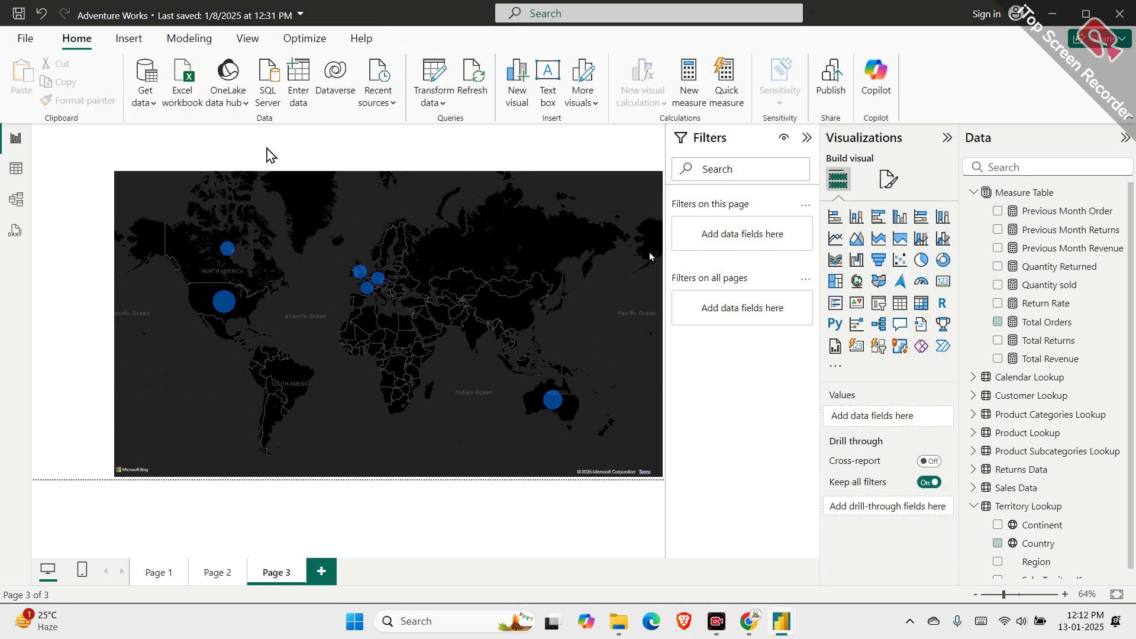
{"action": "left_click", "coordinate": [878, 303]}
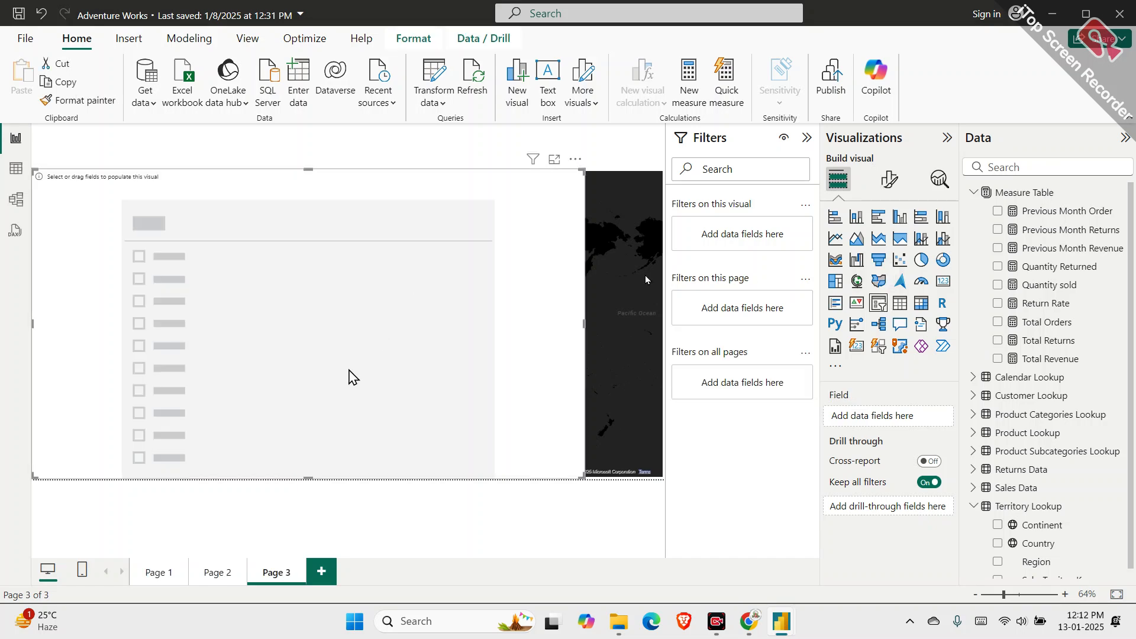
{"action": "left_click_drag", "start_coordinate": [307, 472], "coordinate": [352, 150]}
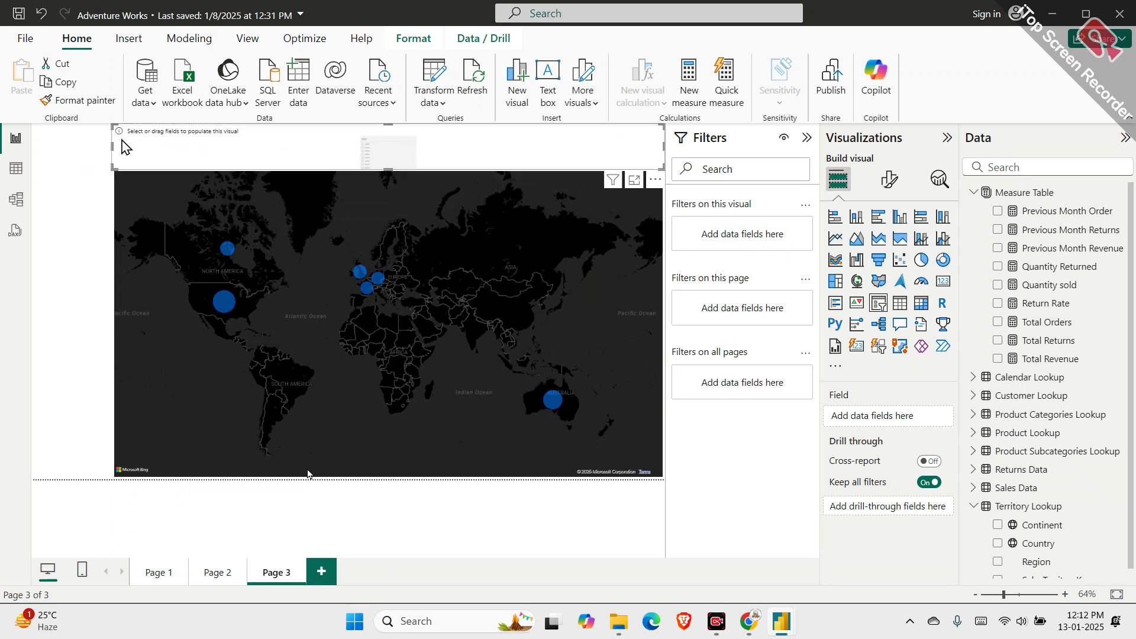
{"action": "left_click_drag", "start_coordinate": [117, 153], "coordinate": [117, 150]}
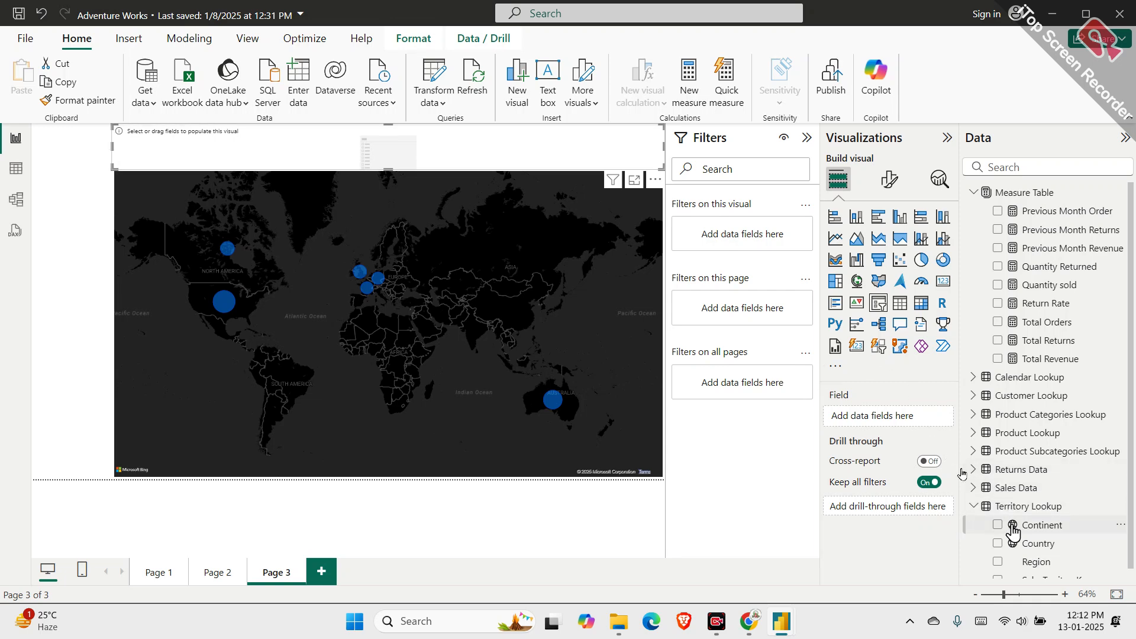
Add the Country field to the slicer and adjust its height to fit the whole country list
{"action": "left_click_drag", "start_coordinate": [1022, 549], "coordinate": [886, 430]}
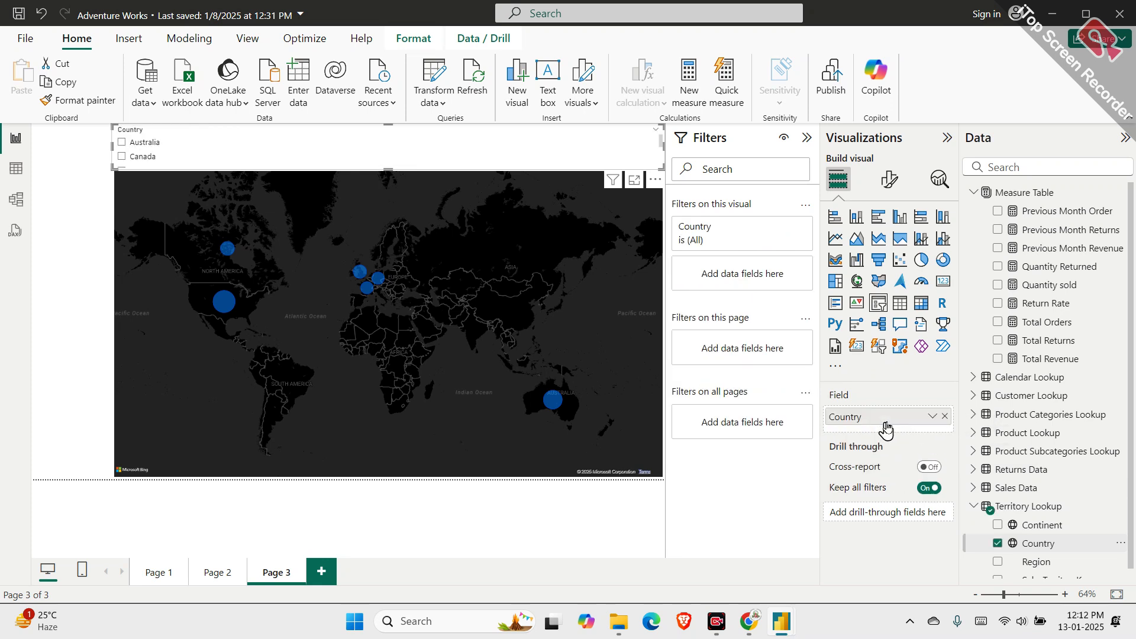
{"action": "left_click_drag", "start_coordinate": [389, 176], "coordinate": [368, 272]}
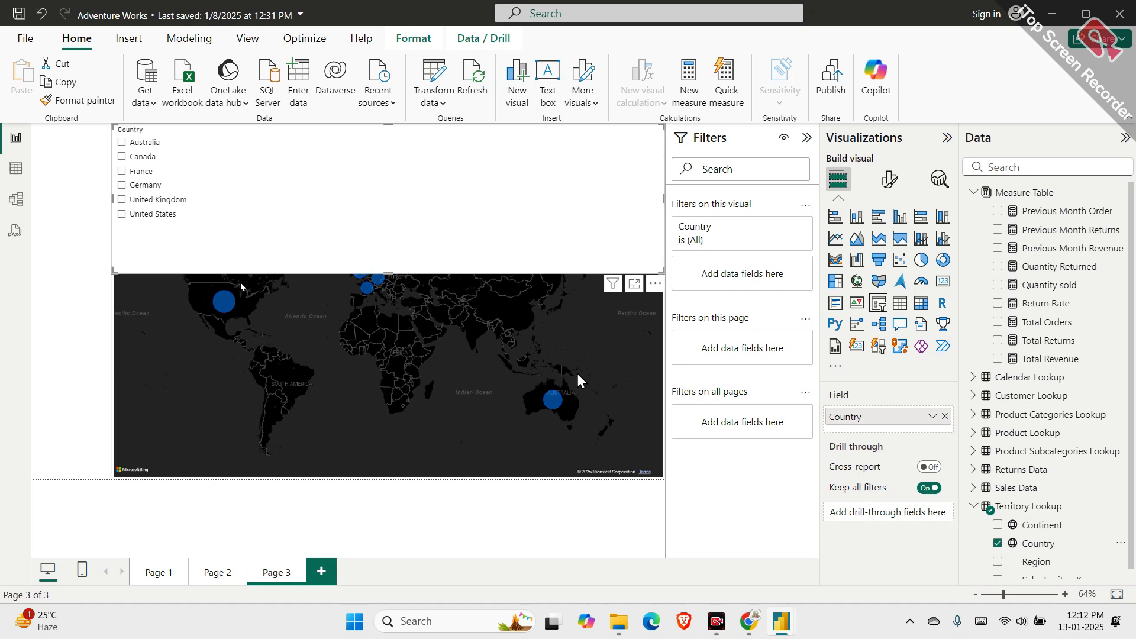
{"action": "scroll", "coordinate": [1033, 493], "scroll_direction": "down", "scroll_amount": 1}
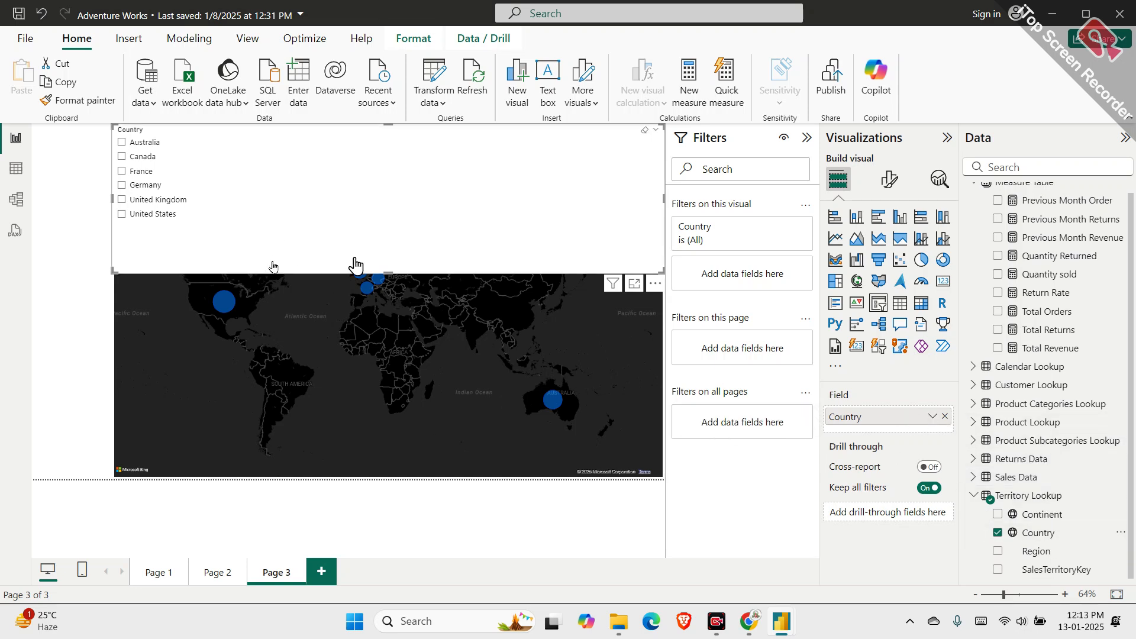
{"action": "left_click_drag", "start_coordinate": [383, 278], "coordinate": [382, 236]}
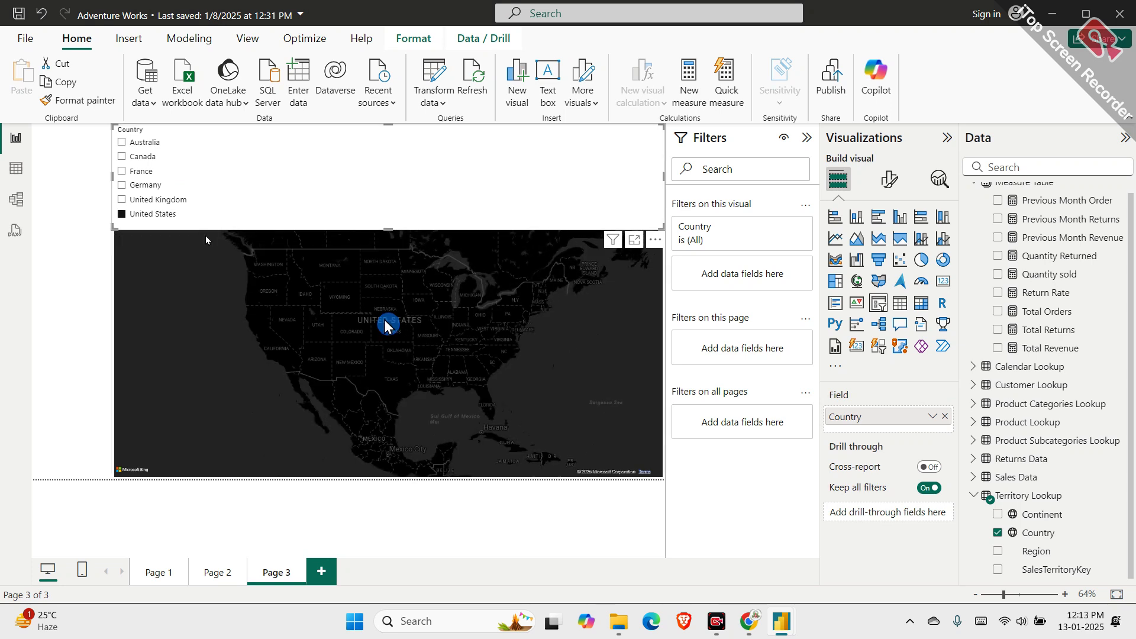
Test the slicer by filtering the map to United States, Germany and Canada in turn, then clear the selection
{"action": "mouse_move", "coordinate": [385, 325]}
{"action": "left_click", "coordinate": [214, 220]}
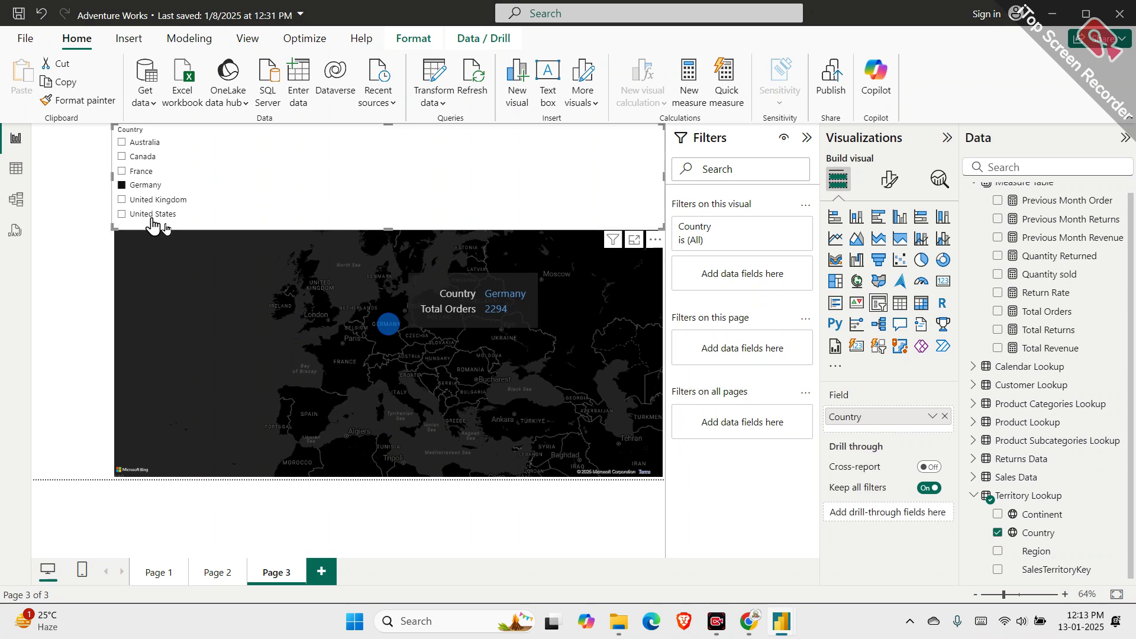
{"action": "left_click", "coordinate": [122, 186]}
{"action": "left_click", "coordinate": [143, 158]}
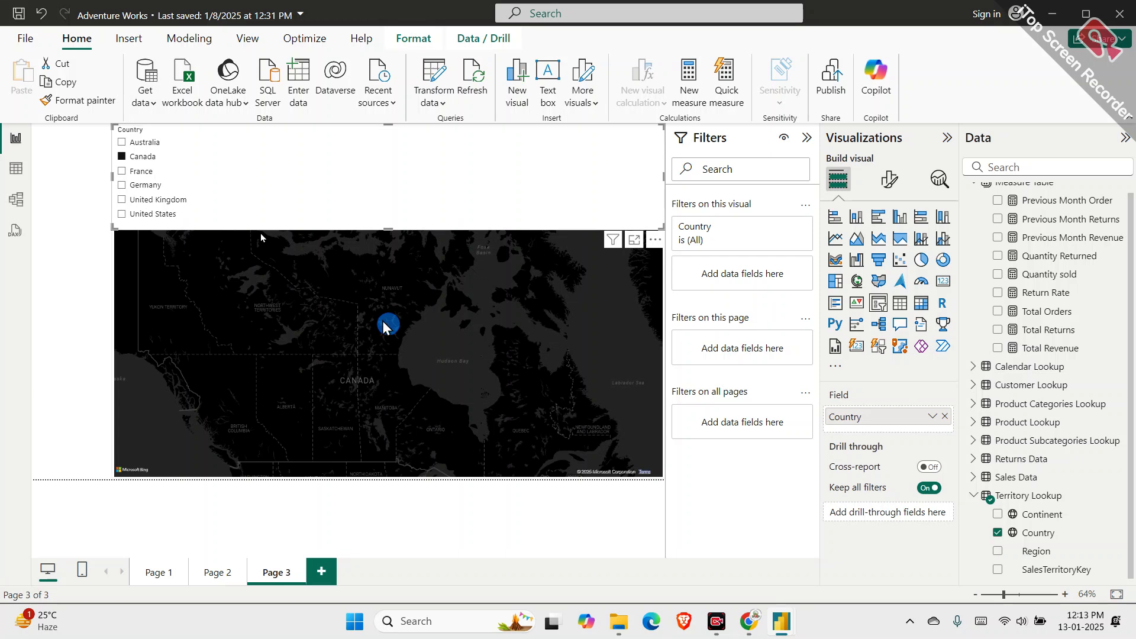
{"action": "left_click", "coordinate": [145, 158]}
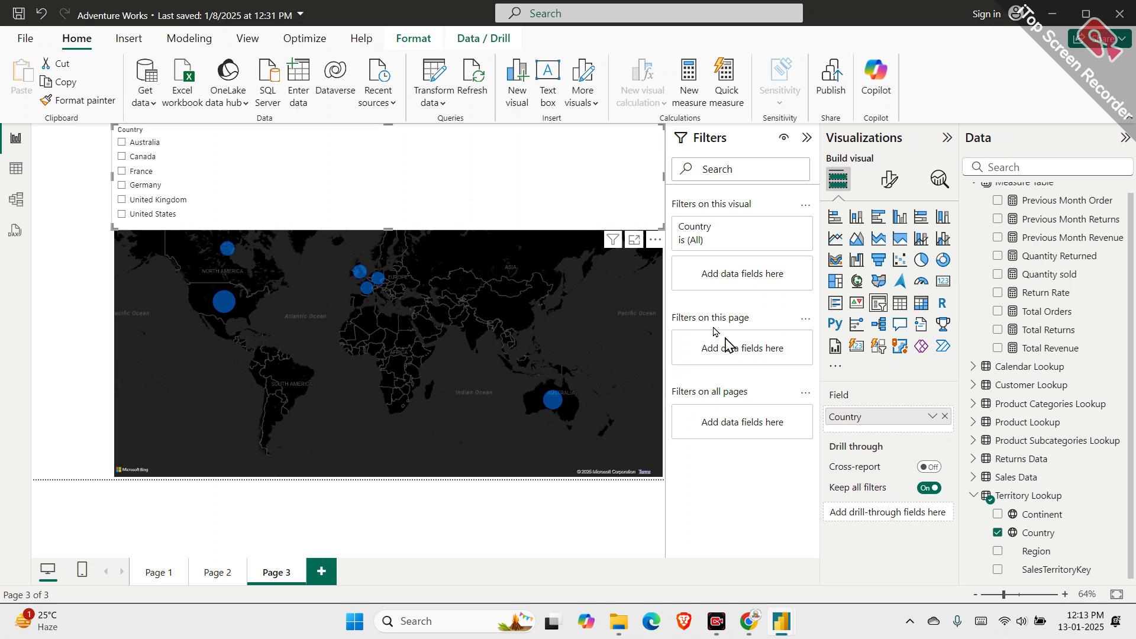
Replace the slicer's Country field with Continent and filter the map by Pacific, then by North America
{"action": "left_click", "coordinate": [944, 417]}
{"action": "left_click_drag", "start_coordinate": [1017, 515], "coordinate": [892, 422]}
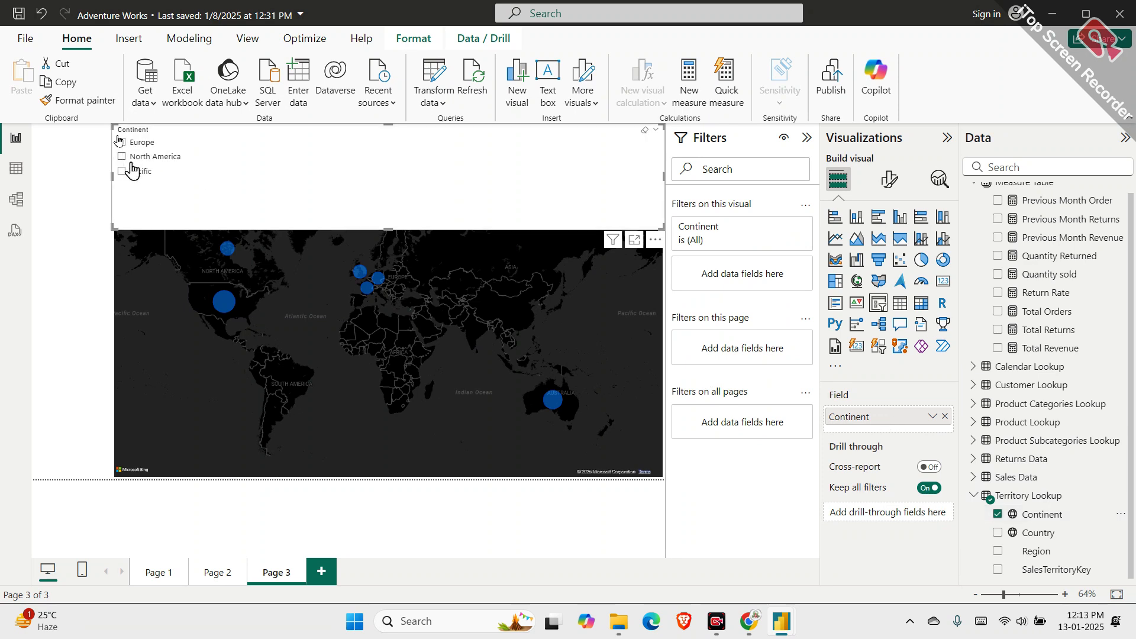
{"action": "left_click", "coordinate": [132, 182]}
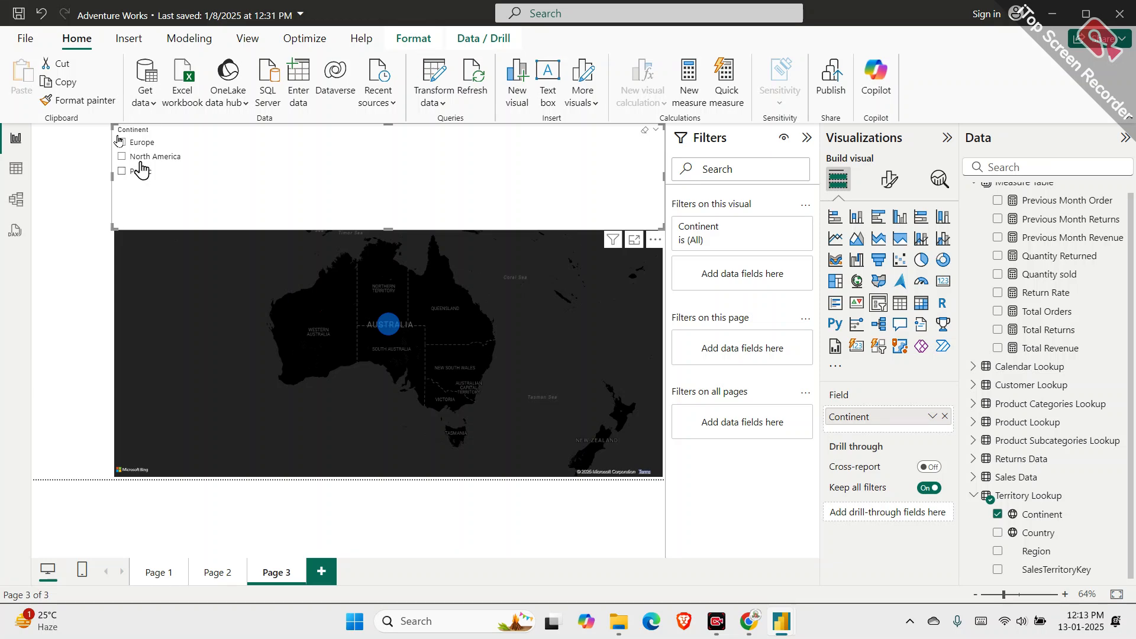
{"action": "left_click", "coordinate": [145, 159]}
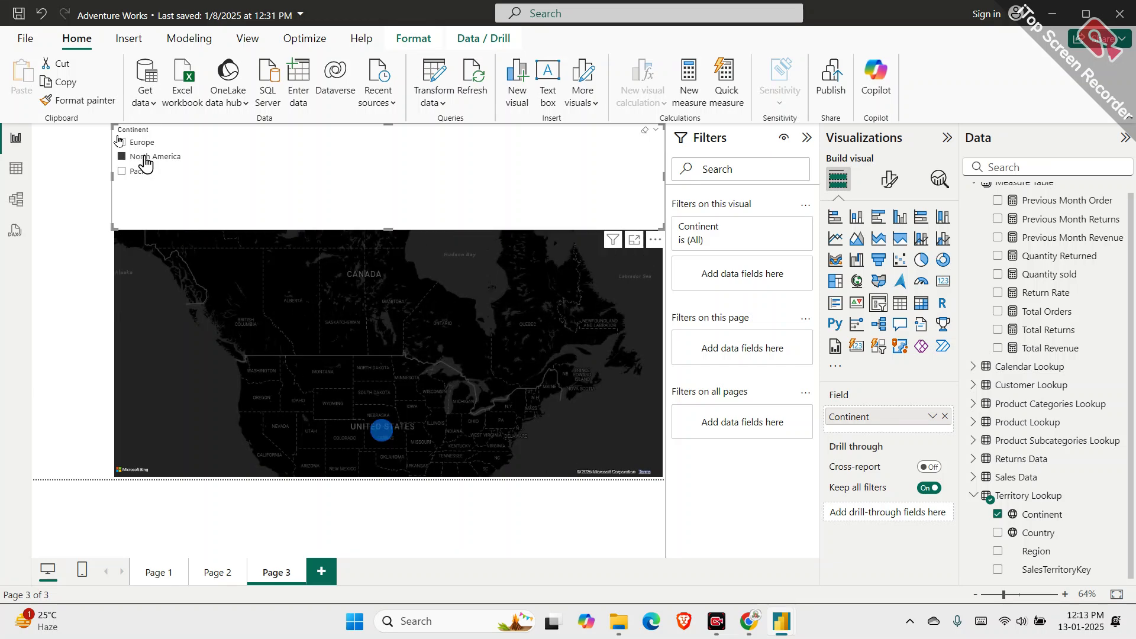
Switch the Continent slicer's filter from North America to Europe, then clear the selection
{"action": "left_click", "coordinate": [145, 160]}
{"action": "left_click", "coordinate": [121, 142]}
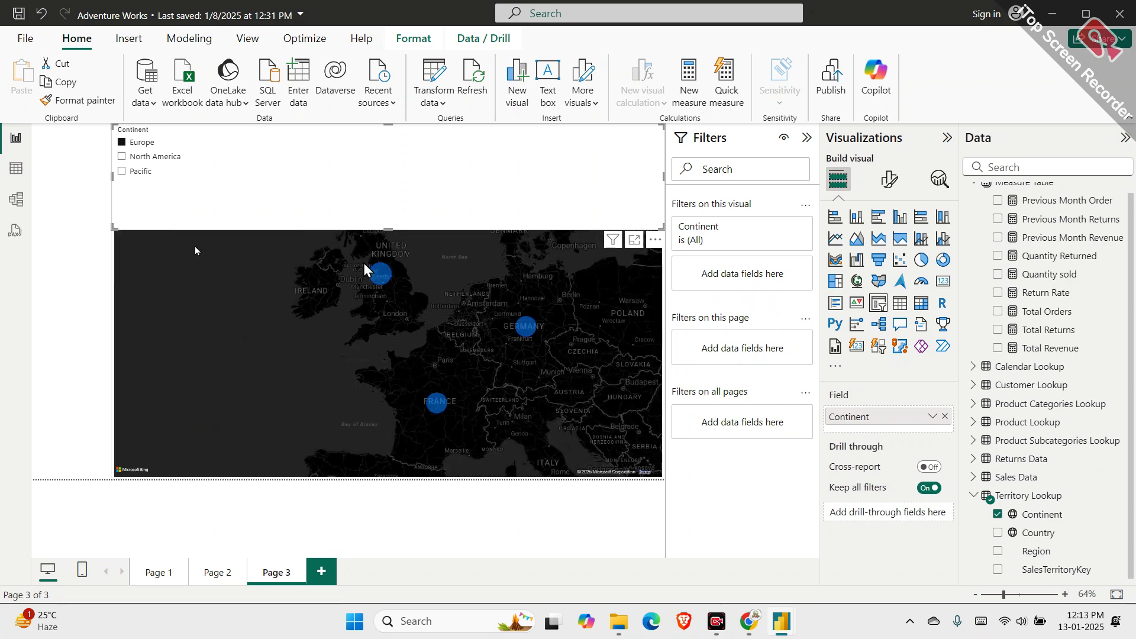
{"action": "left_click", "coordinate": [149, 143]}
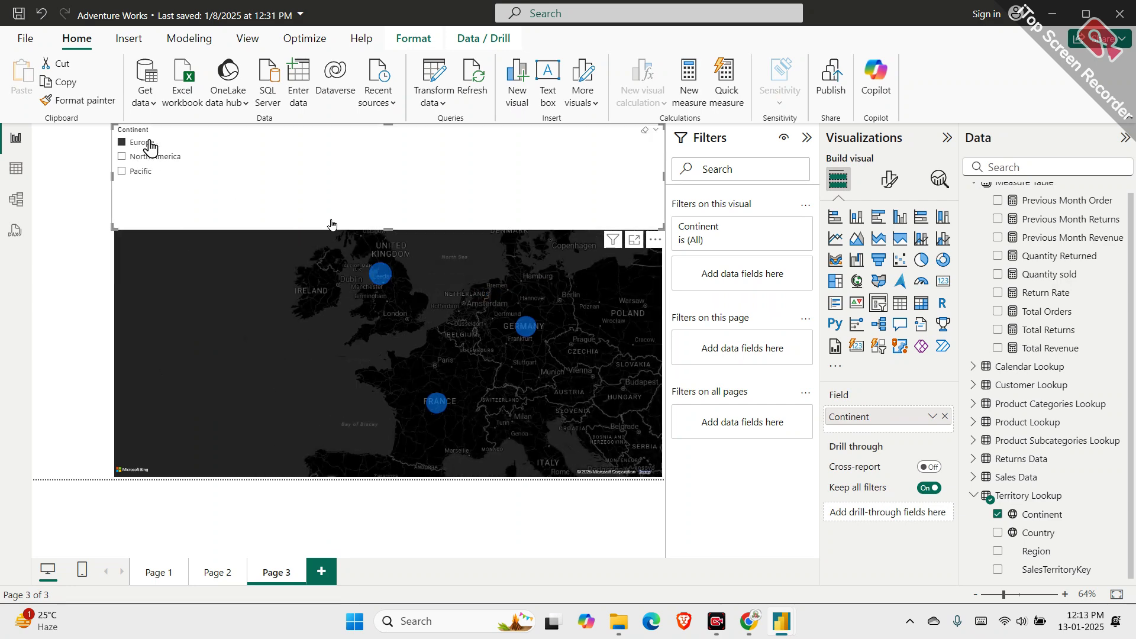
Change the Continent slicer's style to Tile
{"action": "left_click", "coordinate": [889, 180]}
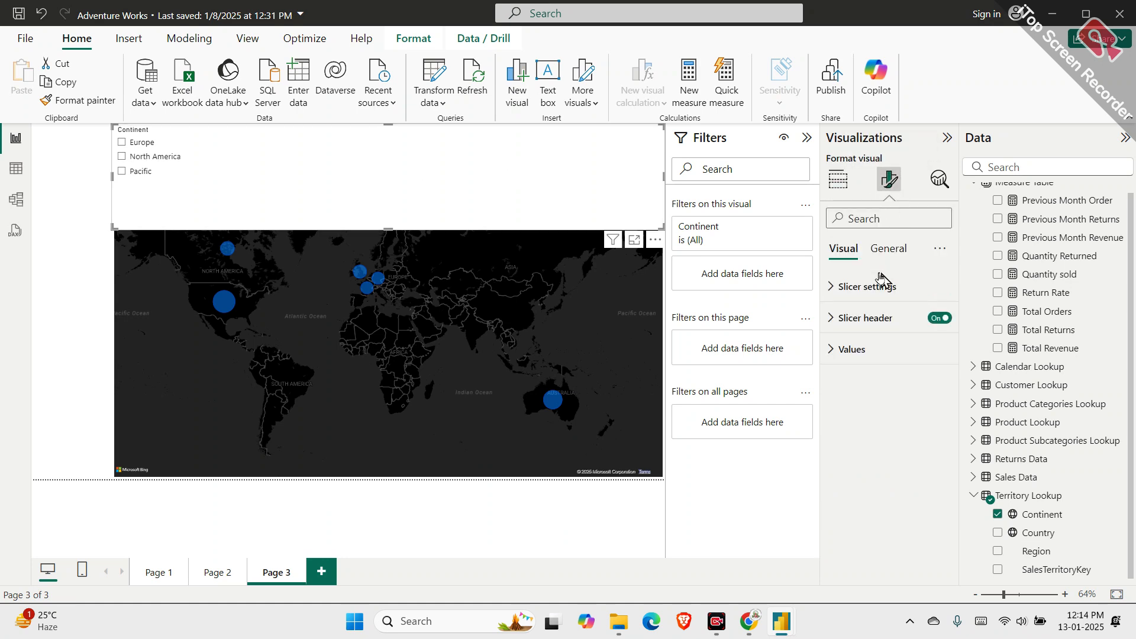
{"action": "left_click", "coordinate": [882, 296]}
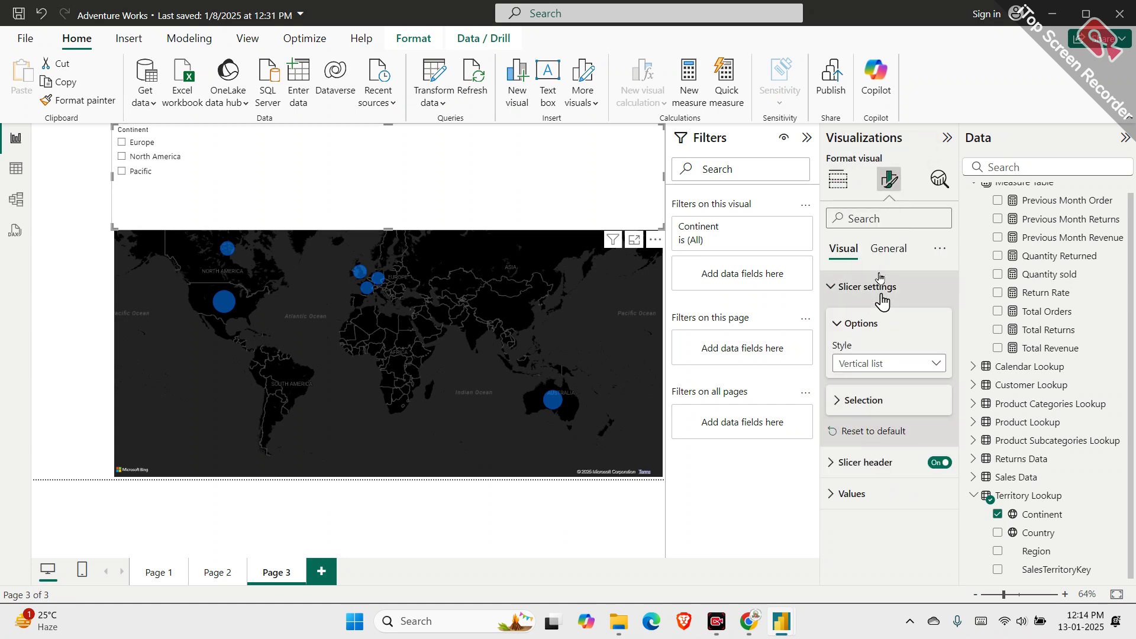
{"action": "left_click", "coordinate": [871, 363]}
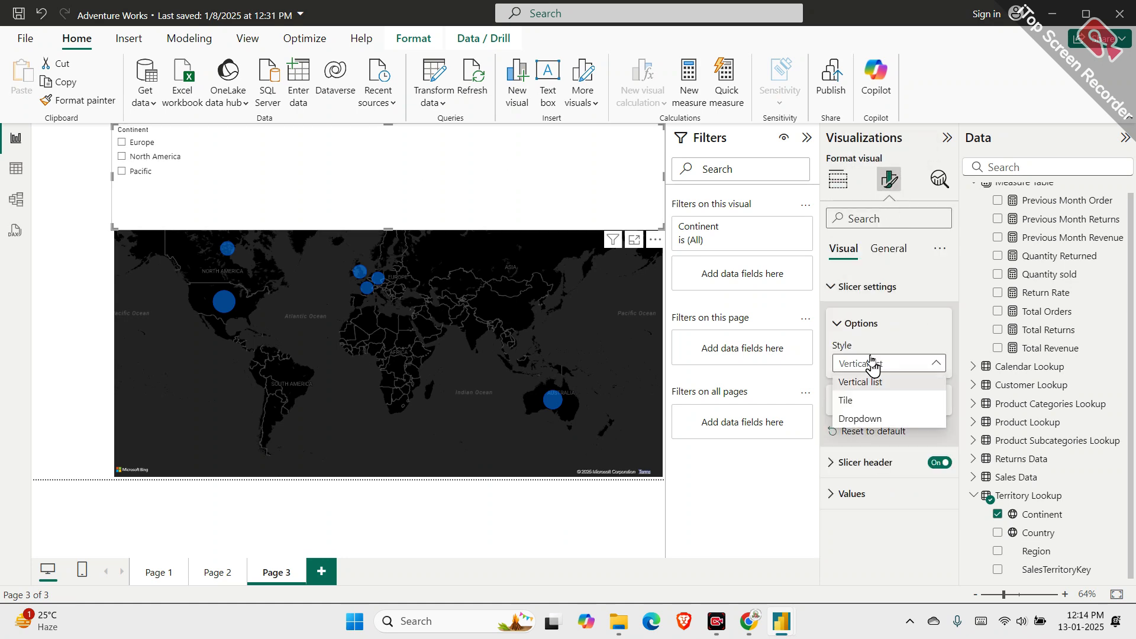
{"action": "left_click", "coordinate": [867, 398]}
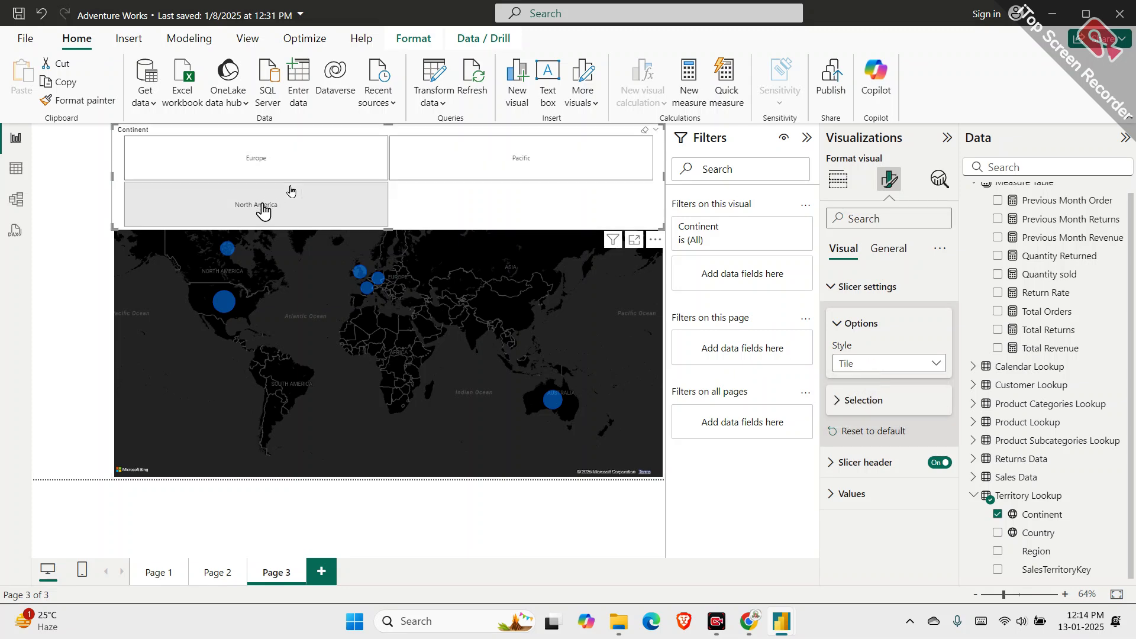
Test the slicer tiles by filtering the map to Pacific, North America and Europe in turn, then clear the selection
{"action": "left_click", "coordinate": [478, 162]}
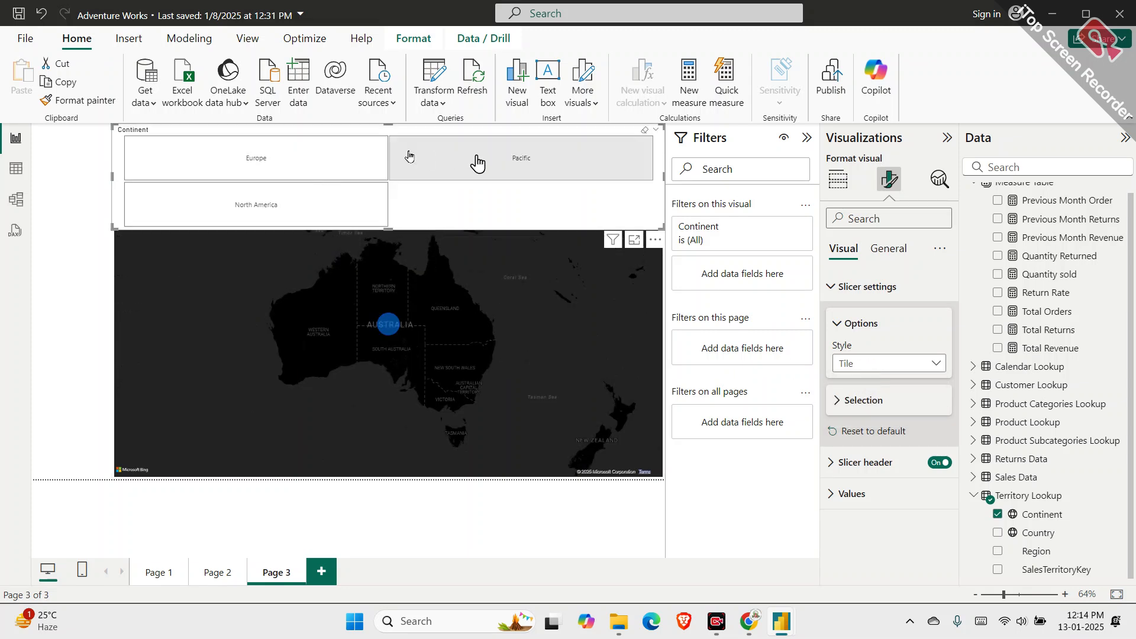
{"action": "left_click", "coordinate": [365, 199]}
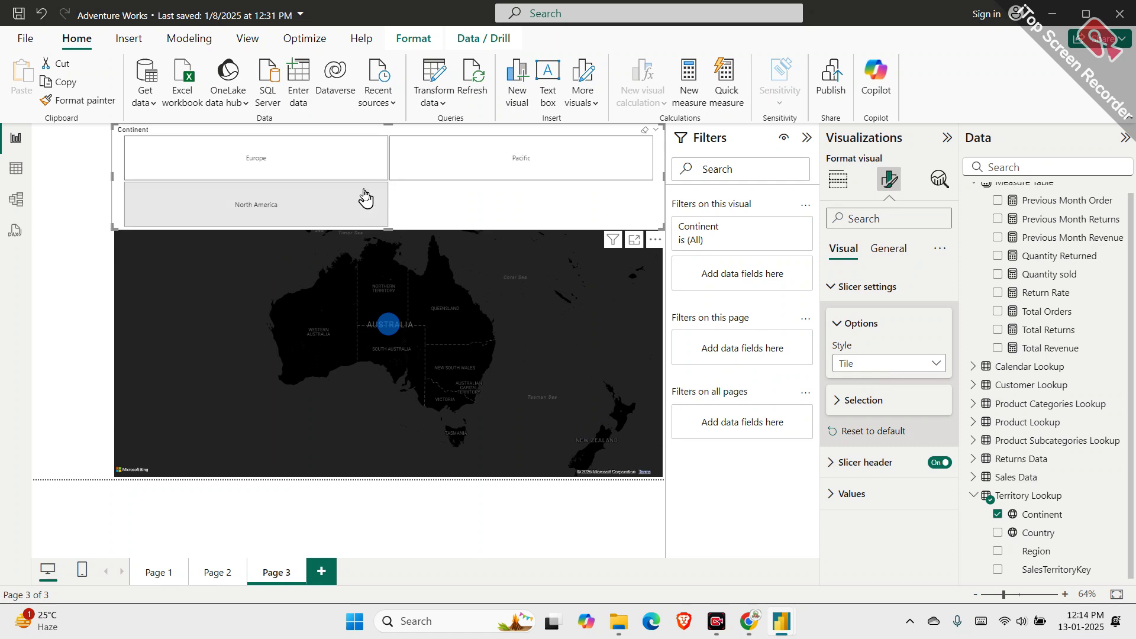
{"action": "left_click", "coordinate": [350, 169]}
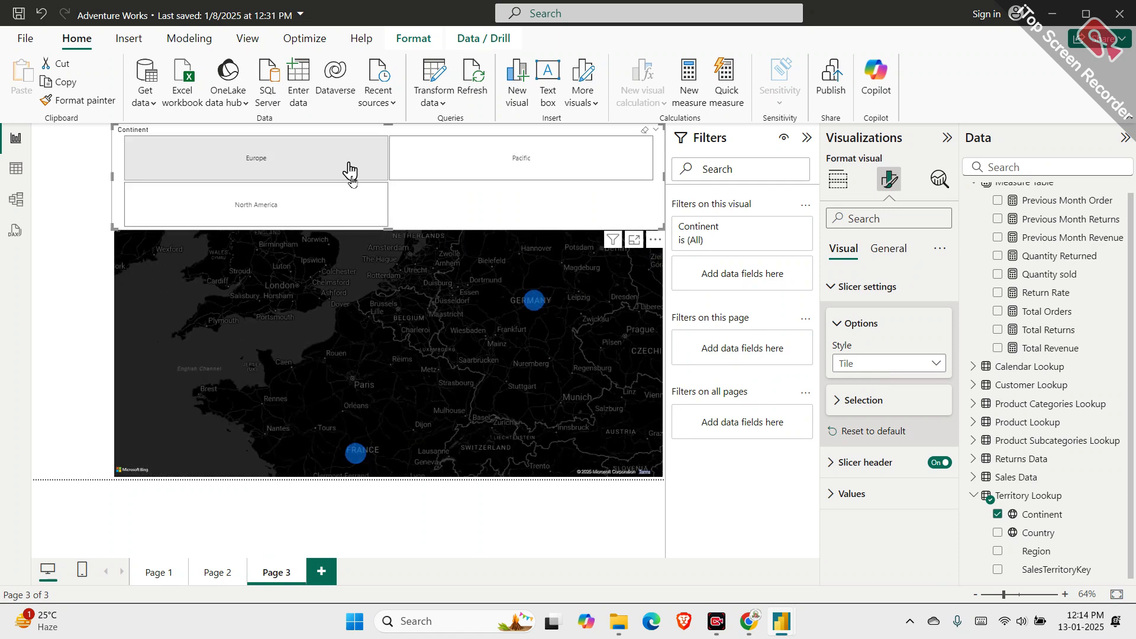
{"action": "left_click", "coordinate": [349, 170]}
Reduce the slicer's height to a single row of tiles and display its selection options with their full labels
{"action": "left_click_drag", "start_coordinate": [386, 225], "coordinate": [390, 176]}
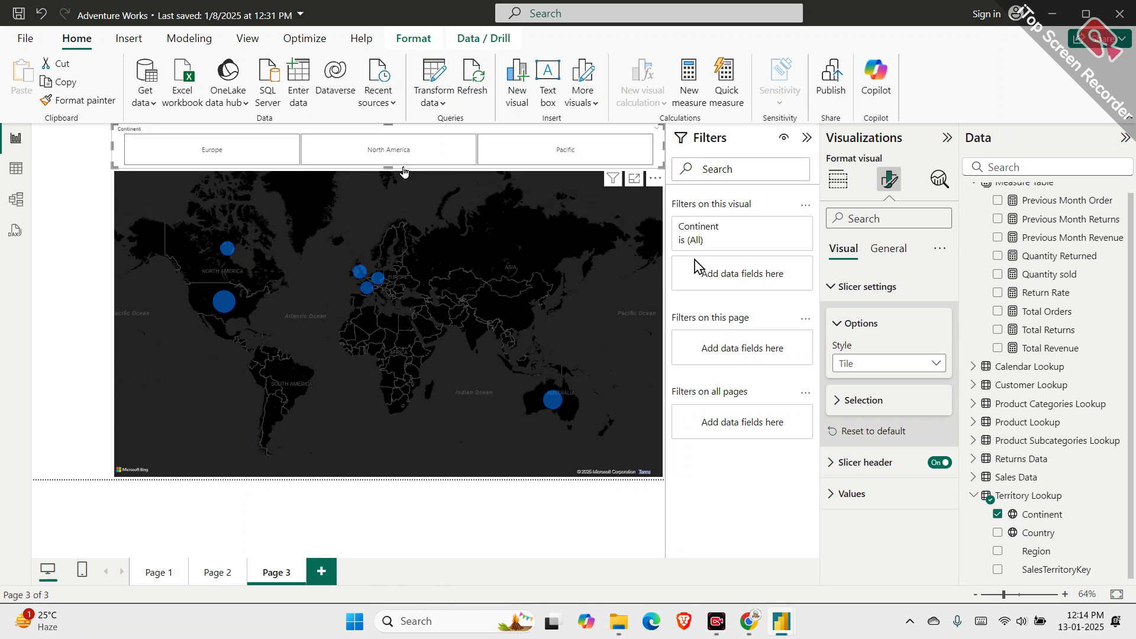
{"action": "left_click", "coordinate": [898, 402]}
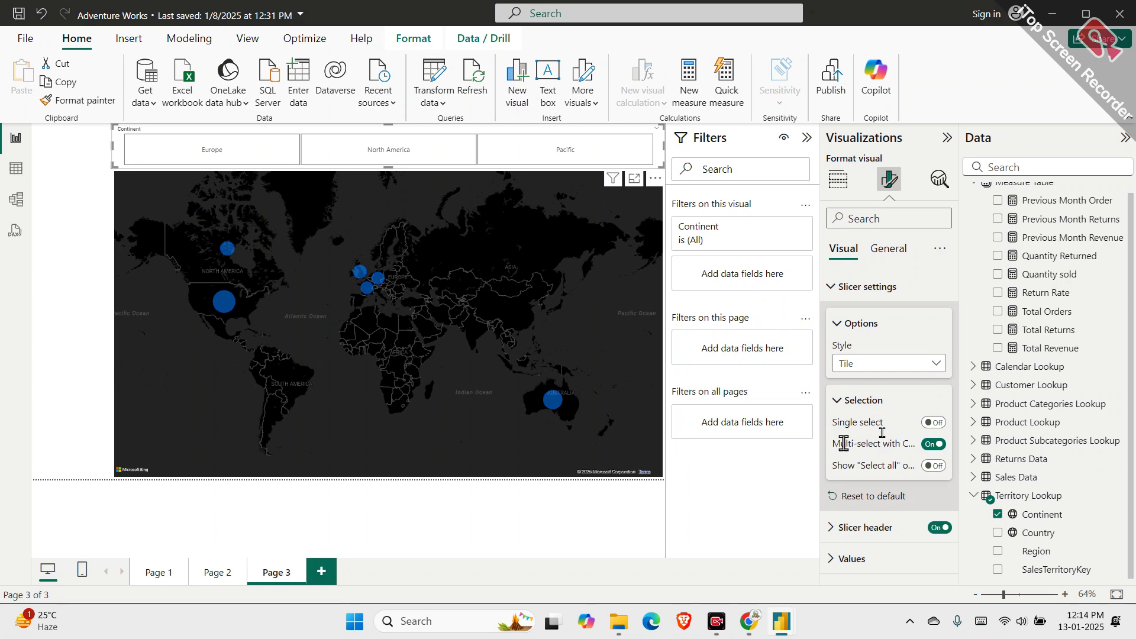
{"action": "left_click_drag", "start_coordinate": [809, 430], "coordinate": [791, 430]}
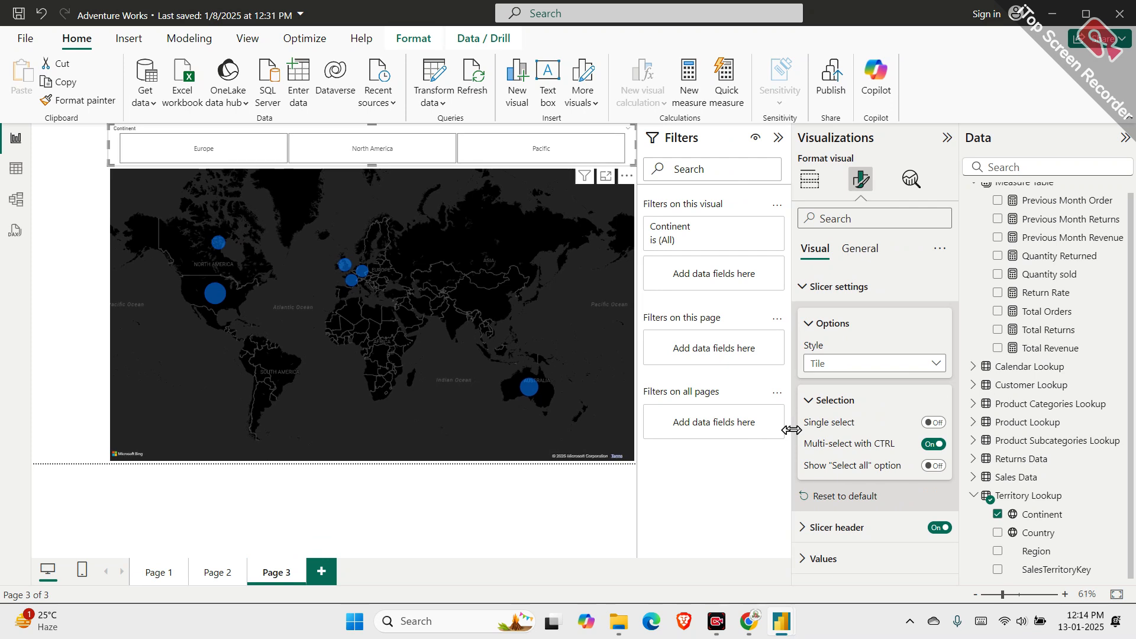
Try the Vertical list style on the slicer with a taller frame, then return it to a single row of tiles
{"action": "left_click", "coordinate": [809, 178]}
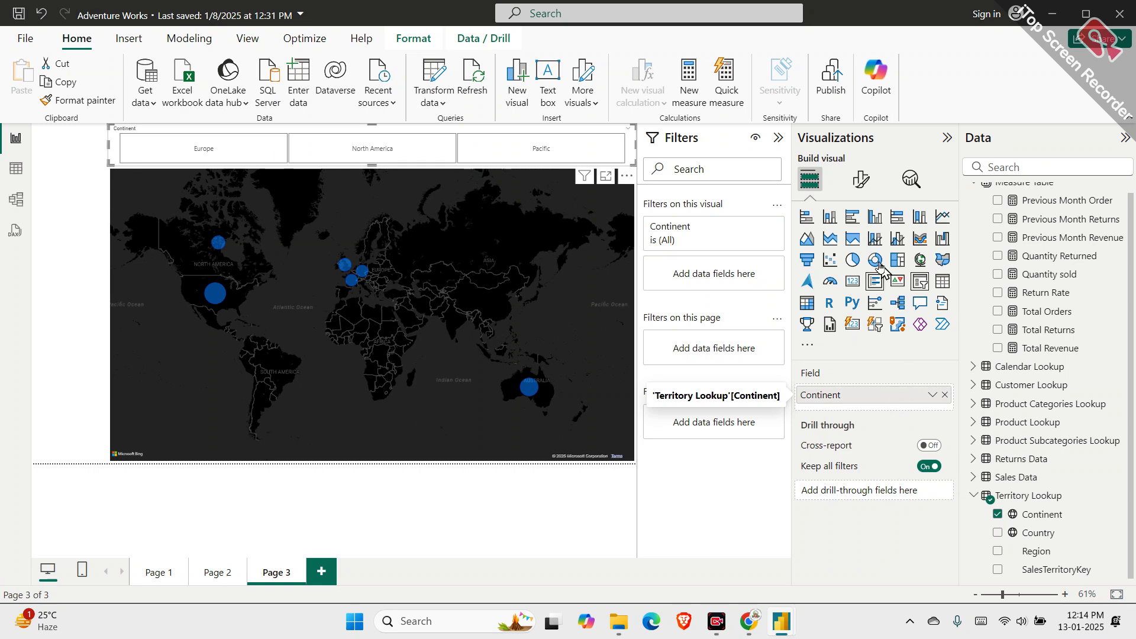
{"action": "left_click", "coordinate": [862, 180]}
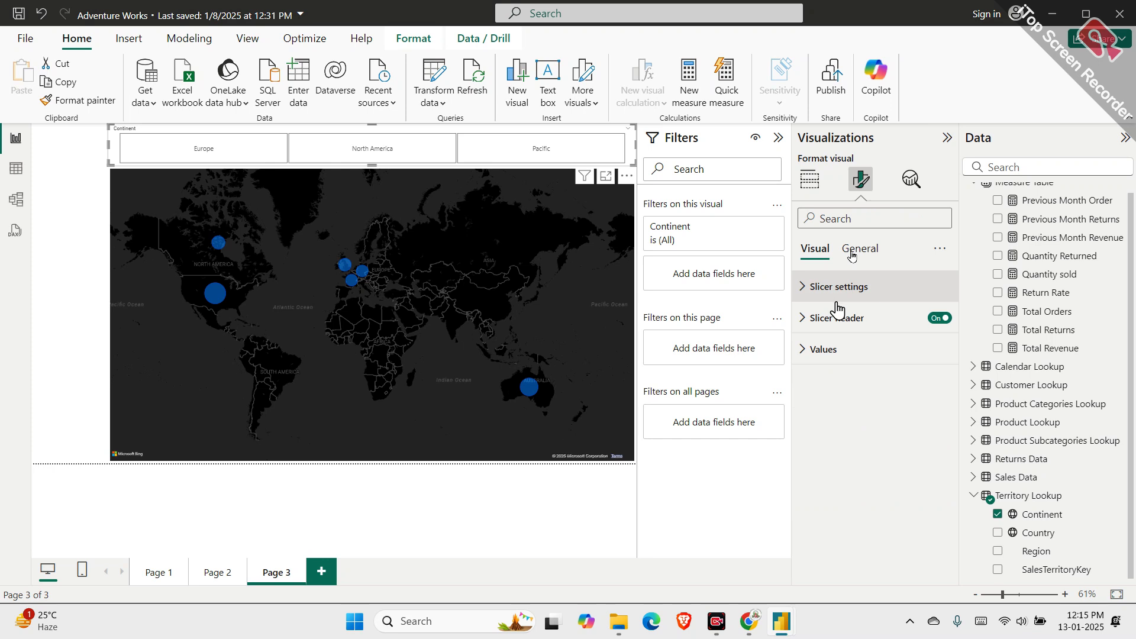
{"action": "left_click", "coordinate": [837, 309]}
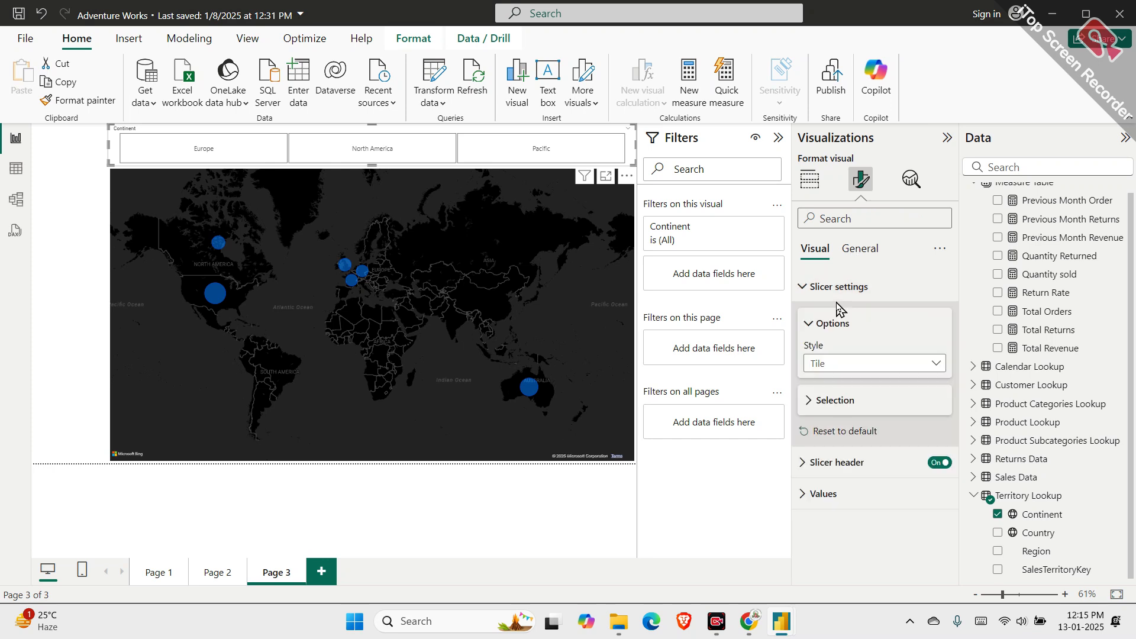
{"action": "left_click", "coordinate": [835, 363]}
{"action": "left_click", "coordinate": [834, 383]}
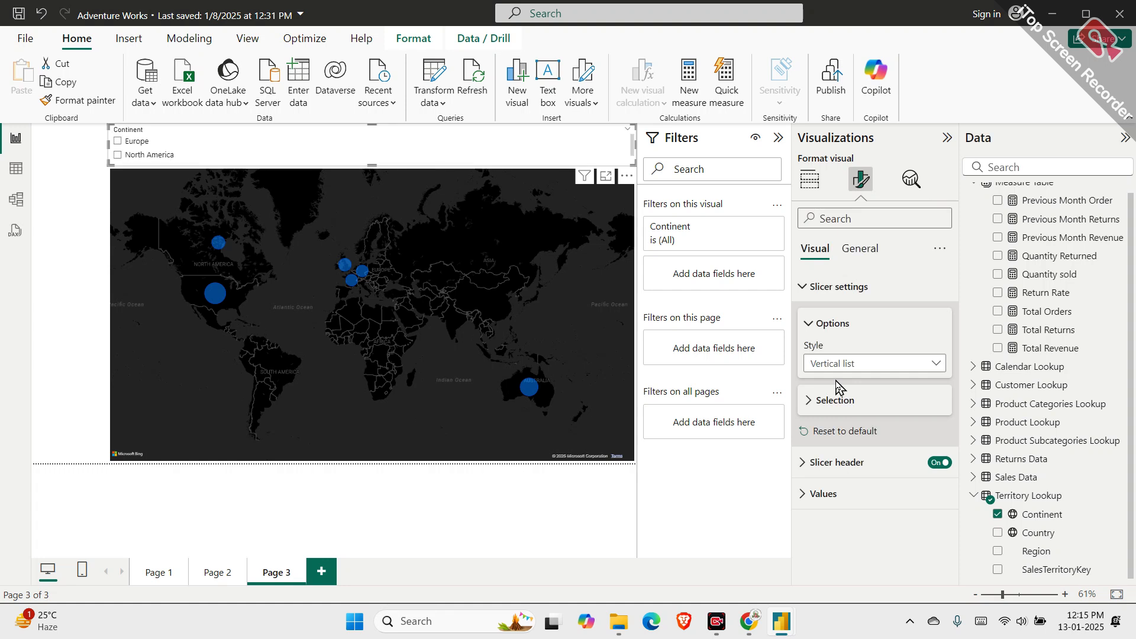
{"action": "left_click_drag", "start_coordinate": [372, 165], "coordinate": [302, 188]}
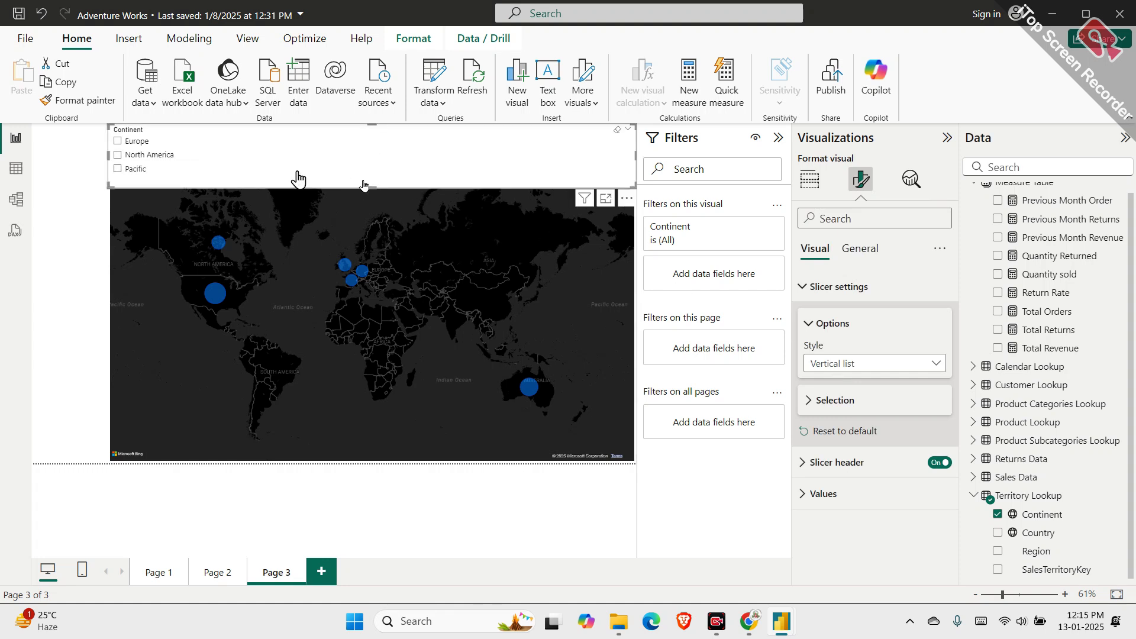
{"action": "left_click", "coordinate": [856, 362]}
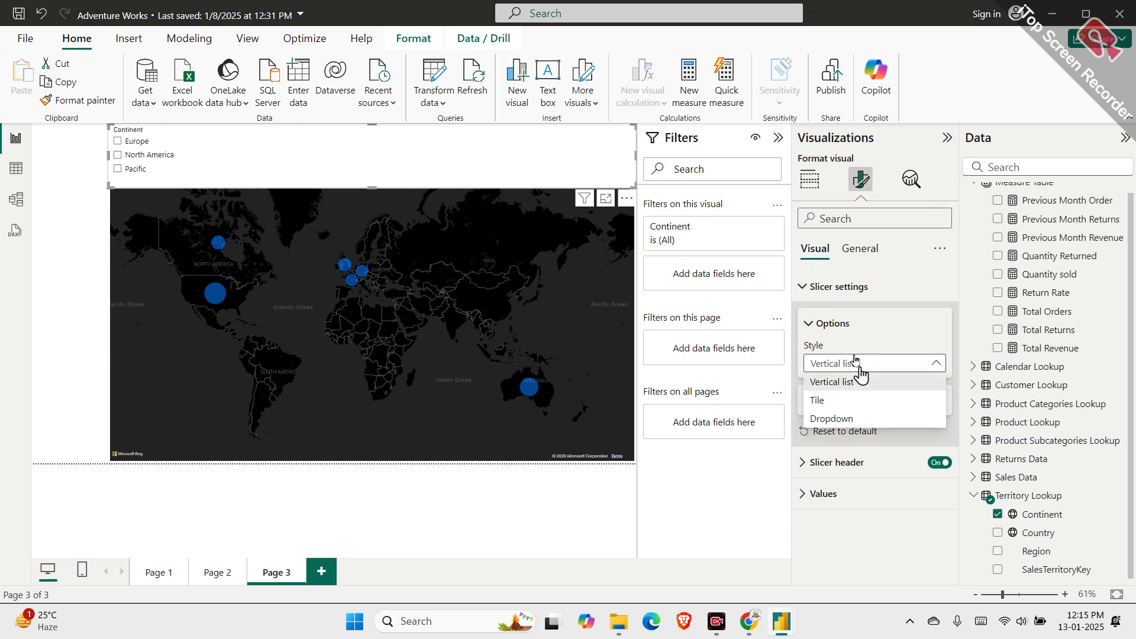
{"action": "left_click", "coordinate": [852, 398]}
{"action": "left_click_drag", "start_coordinate": [355, 187], "coordinate": [369, 164]}
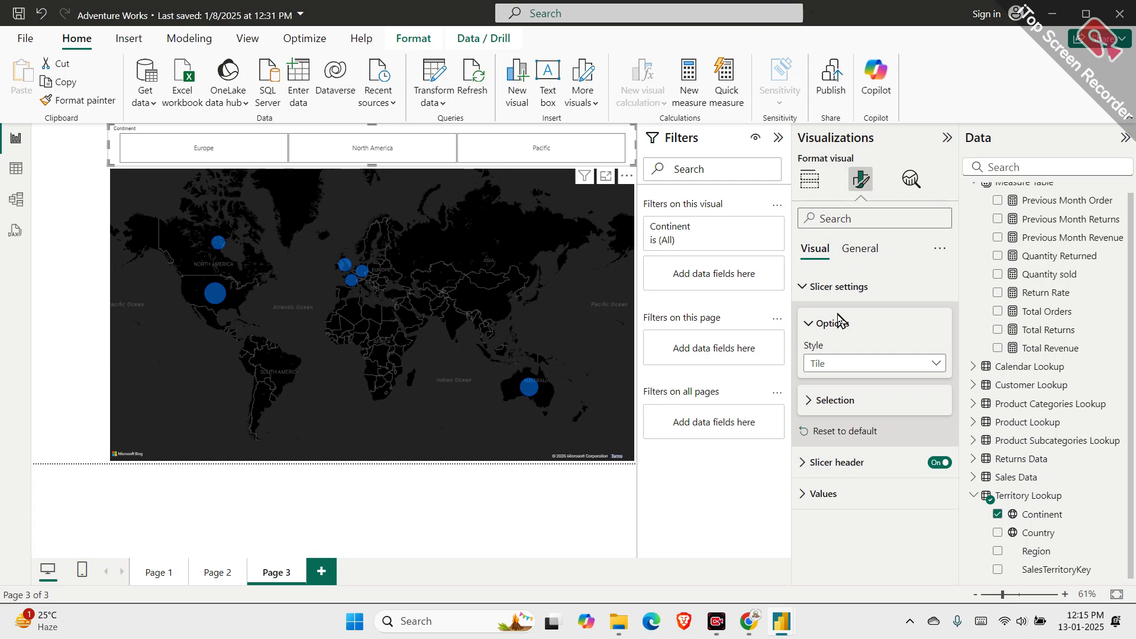
Test multi-select by filtering the map to Europe and North America together, then clear the selection
{"action": "left_click", "coordinate": [842, 410]}
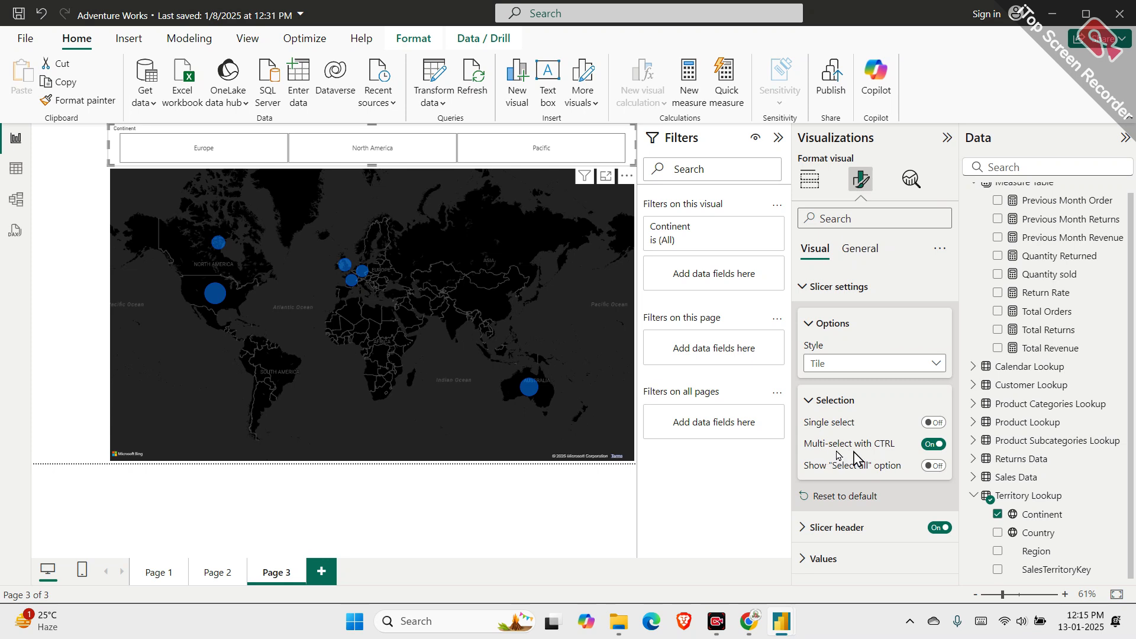
{"action": "left_click", "coordinate": [223, 158]}
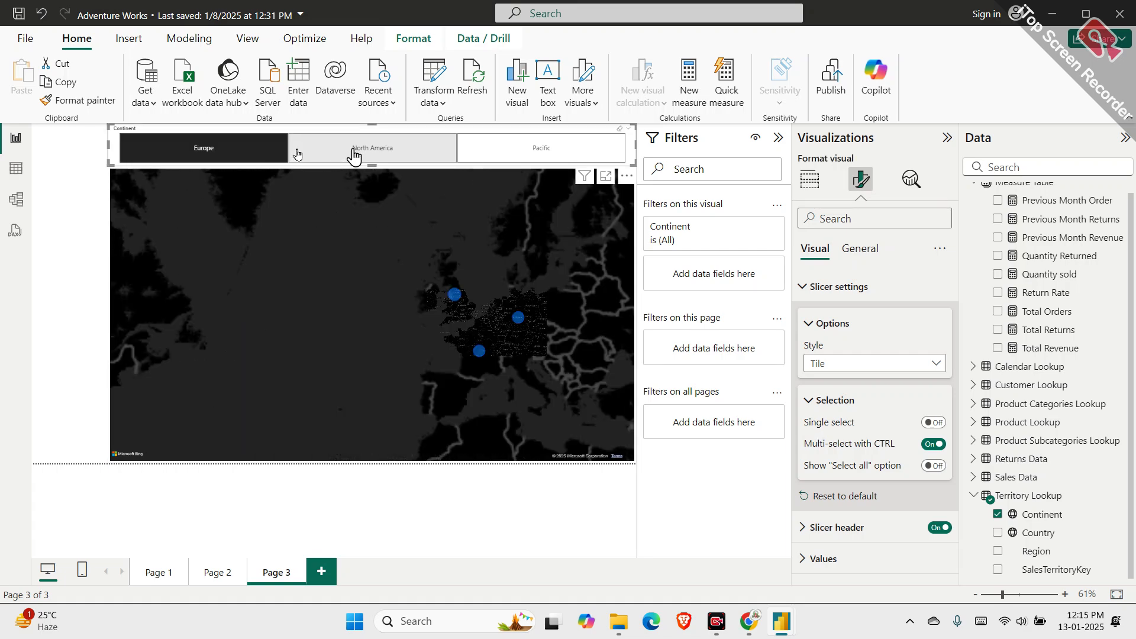
{"action": "left_click", "coordinate": [353, 155], "text": "ctrl"}
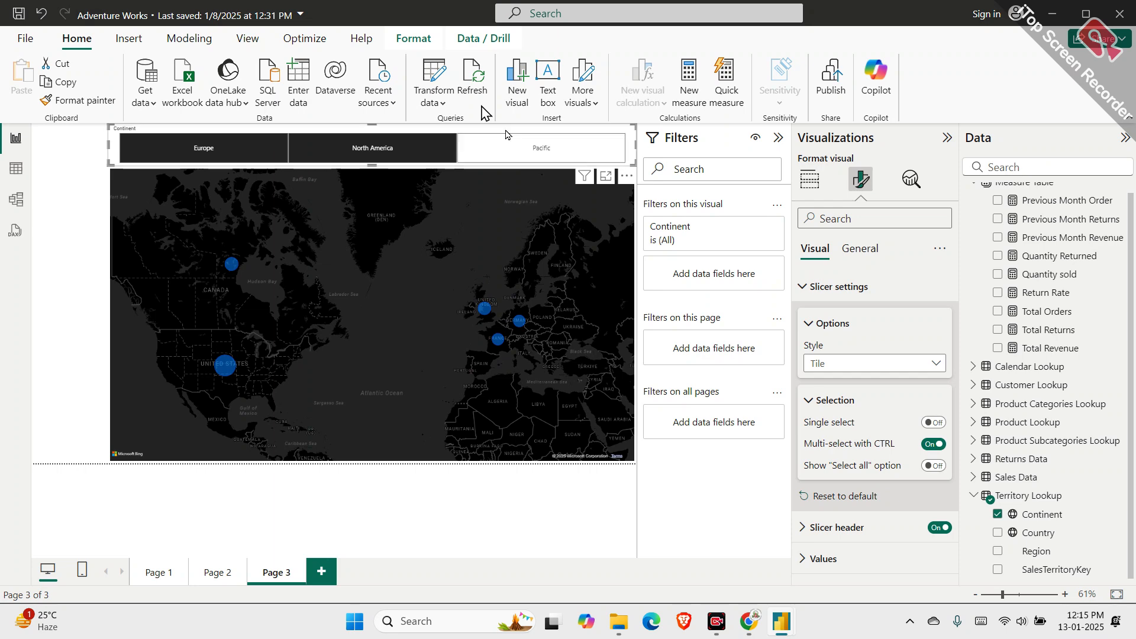
{"action": "left_click", "coordinate": [348, 152]}
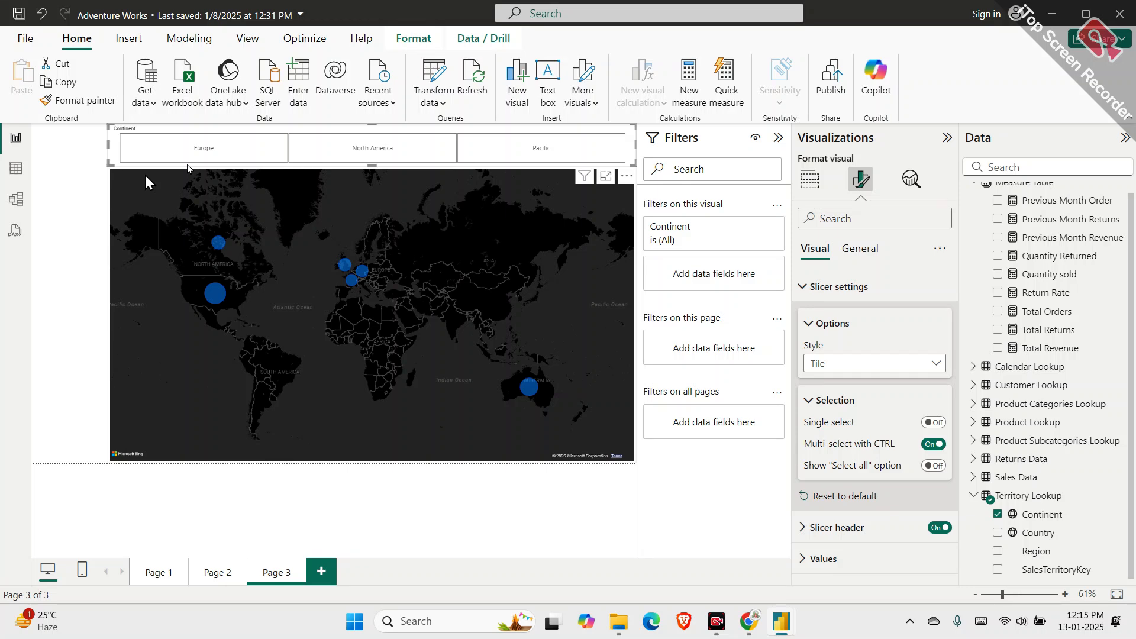
Try Single select on the slicer with North America, Pacific and Europe, then turn the option off
{"action": "left_click", "coordinate": [926, 423]}
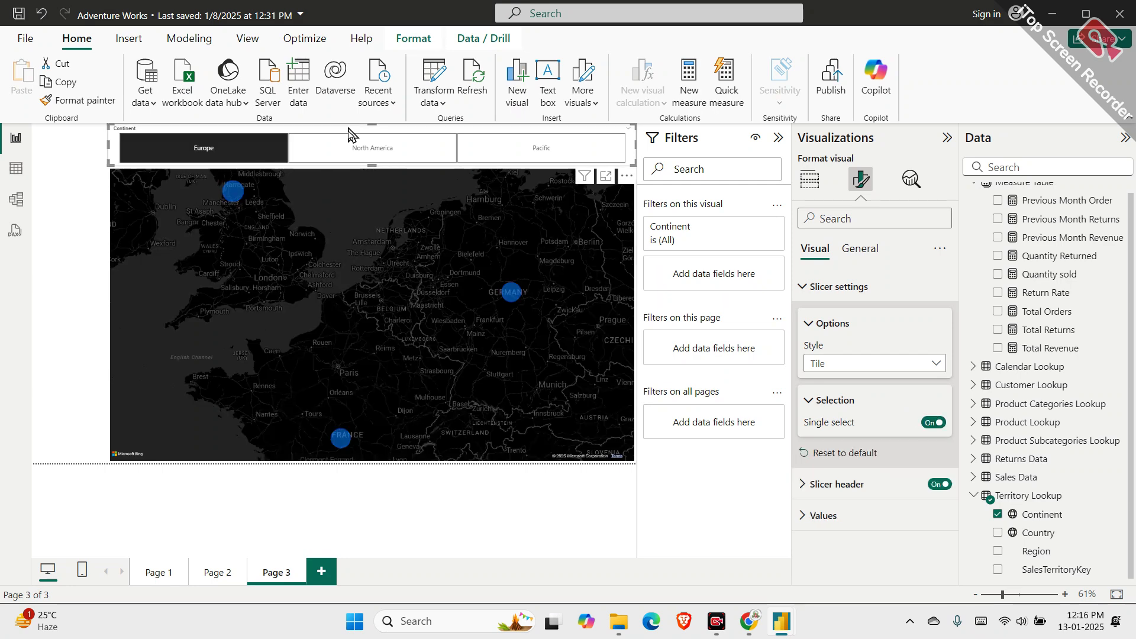
{"action": "left_click", "coordinate": [372, 148]}
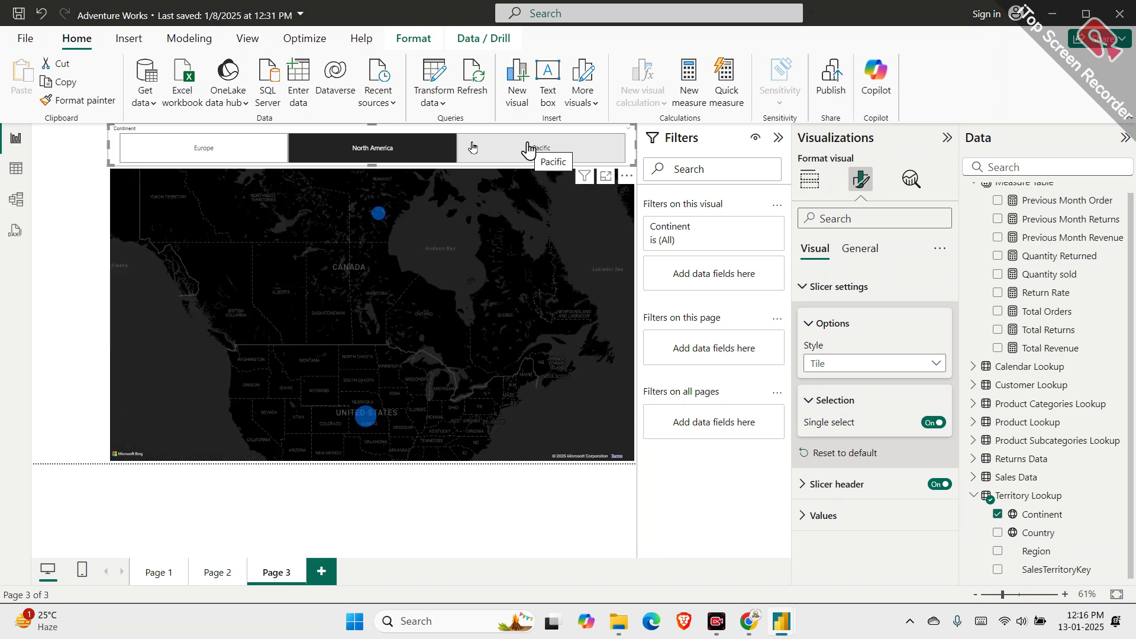
{"action": "left_click", "coordinate": [528, 149]}
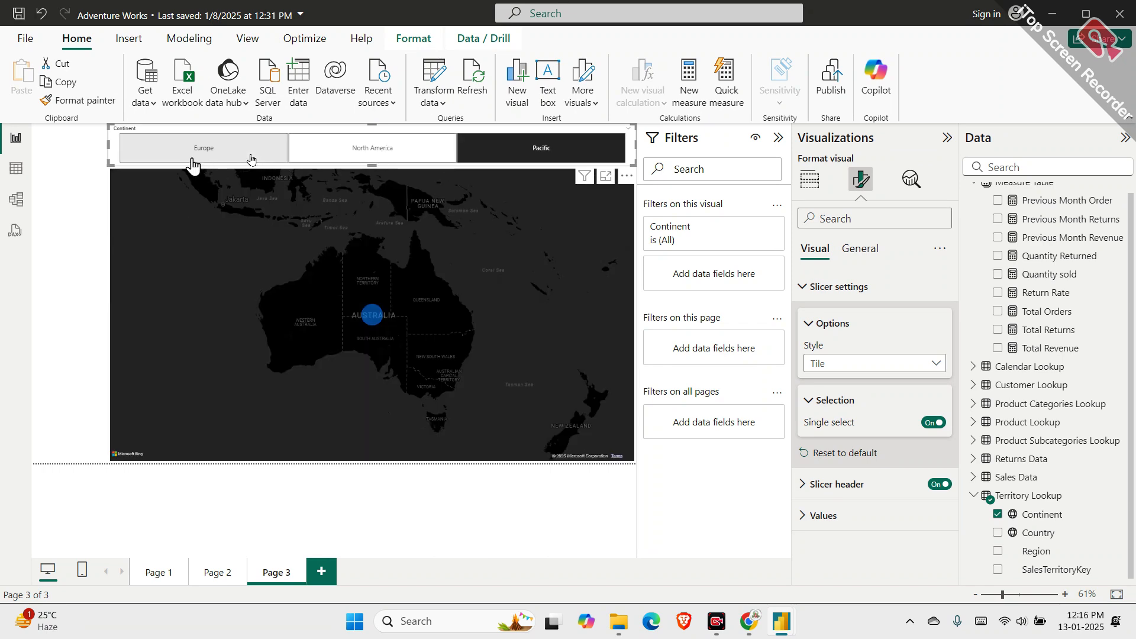
{"action": "left_click", "coordinate": [192, 158]}
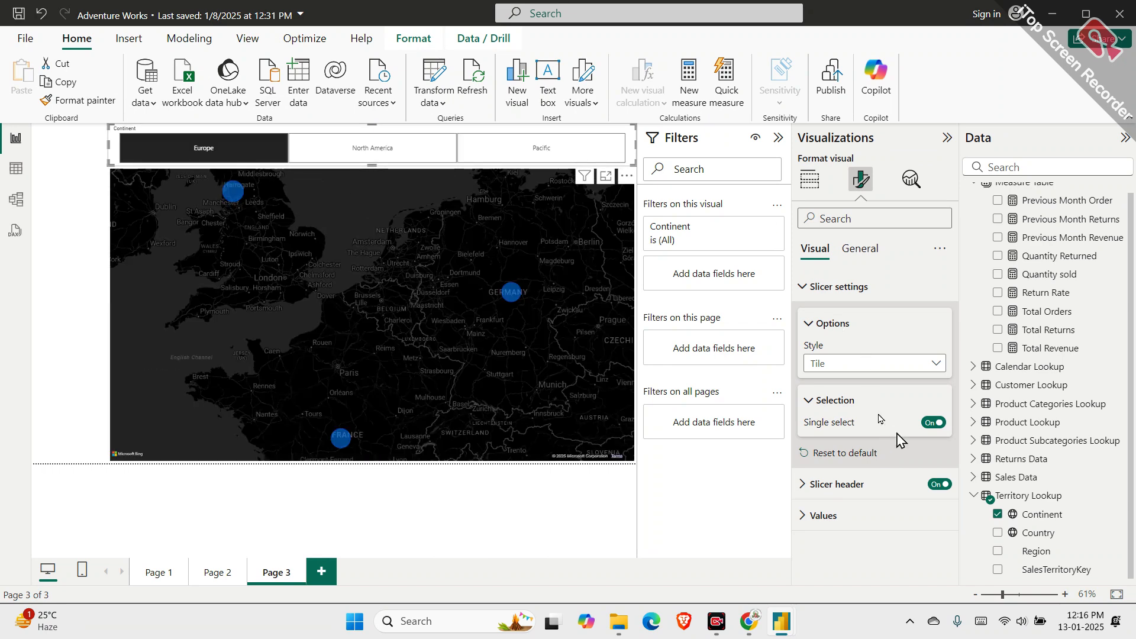
{"action": "left_click", "coordinate": [925, 423]}
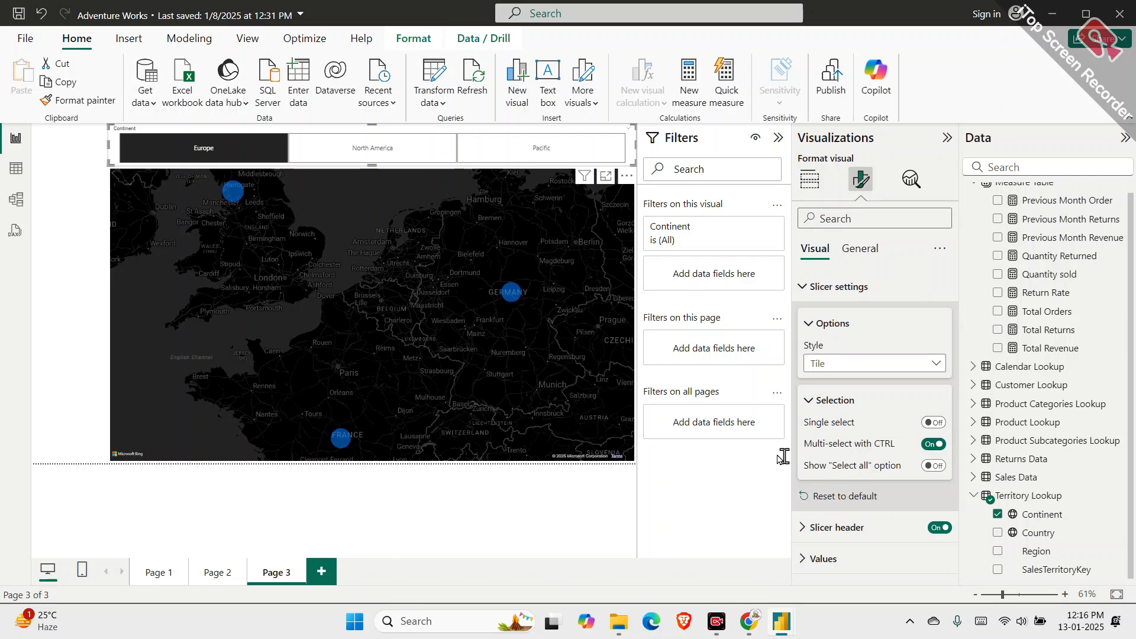
Turn on the slicer's "Select all" option and test it by selecting and clearing all continents
{"action": "left_click", "coordinate": [933, 467]}
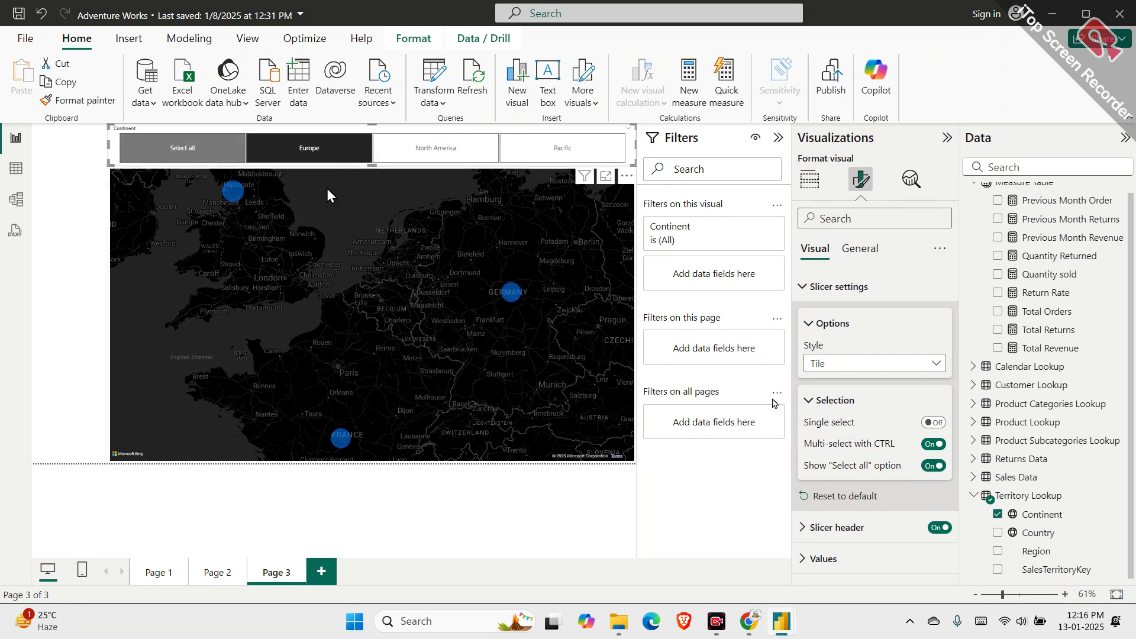
{"action": "left_click", "coordinate": [184, 148]}
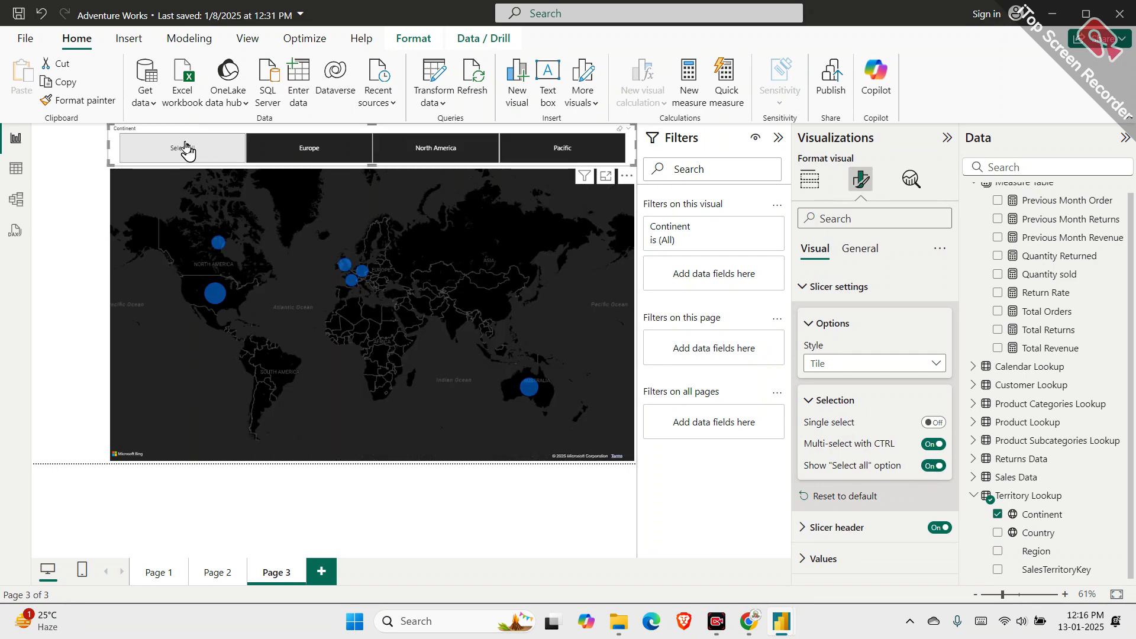
{"action": "left_click", "coordinate": [187, 151]}
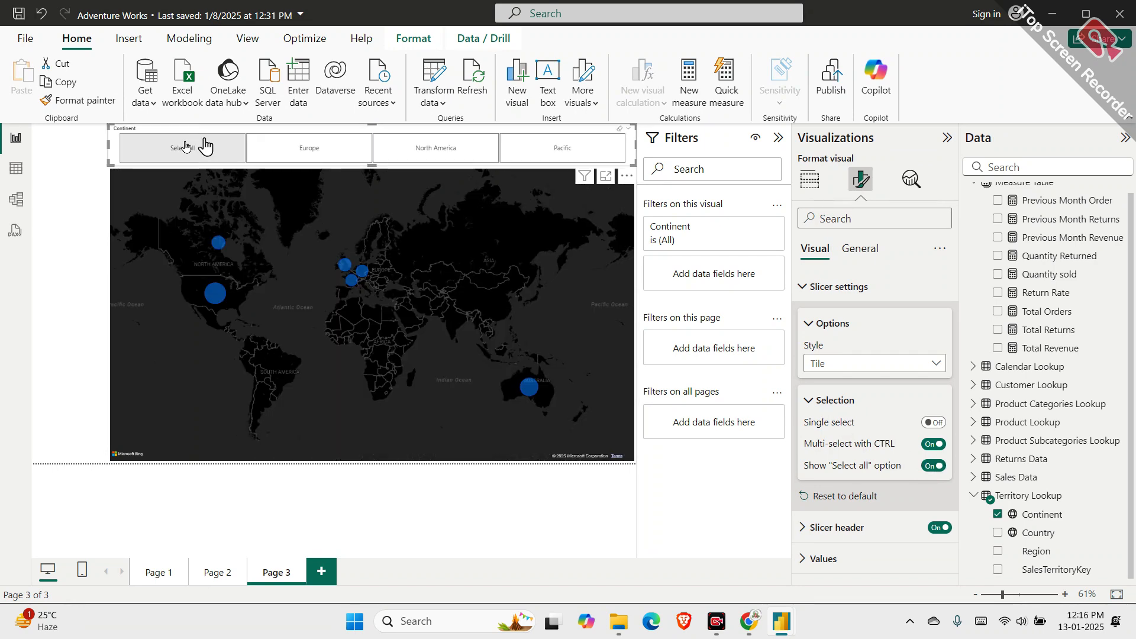
Filter the map by Europe, North America and Pacific in turn, then combine Pacific with North America
{"action": "left_click", "coordinate": [277, 148]}
{"action": "left_click", "coordinate": [439, 145]}
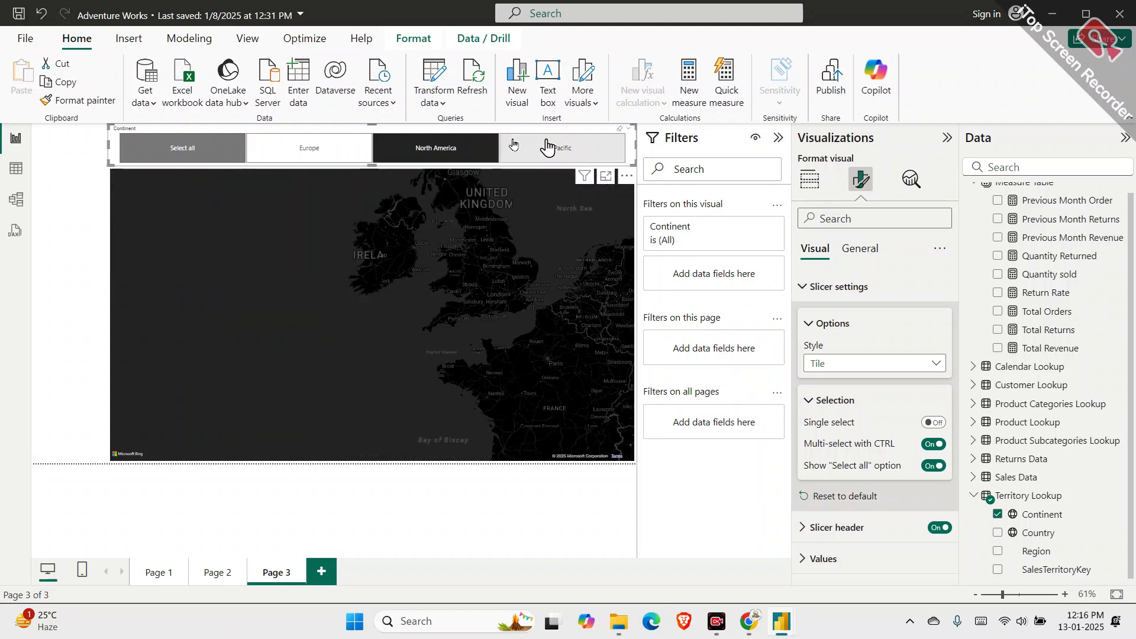
{"action": "left_click", "coordinate": [514, 145]}
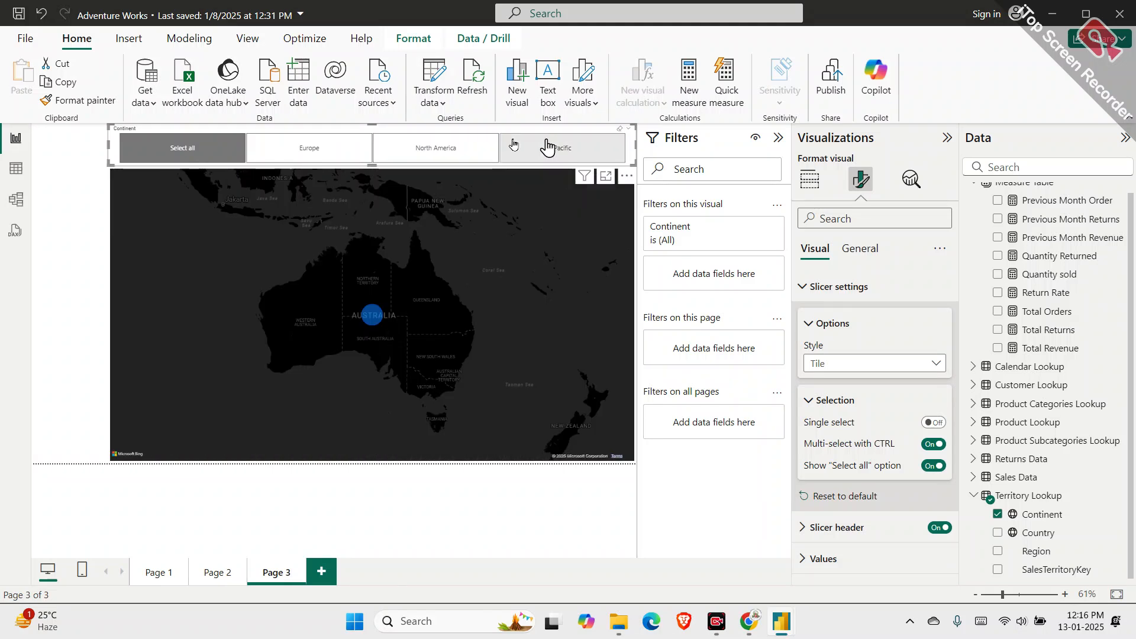
{"action": "left_click", "coordinate": [520, 148]}
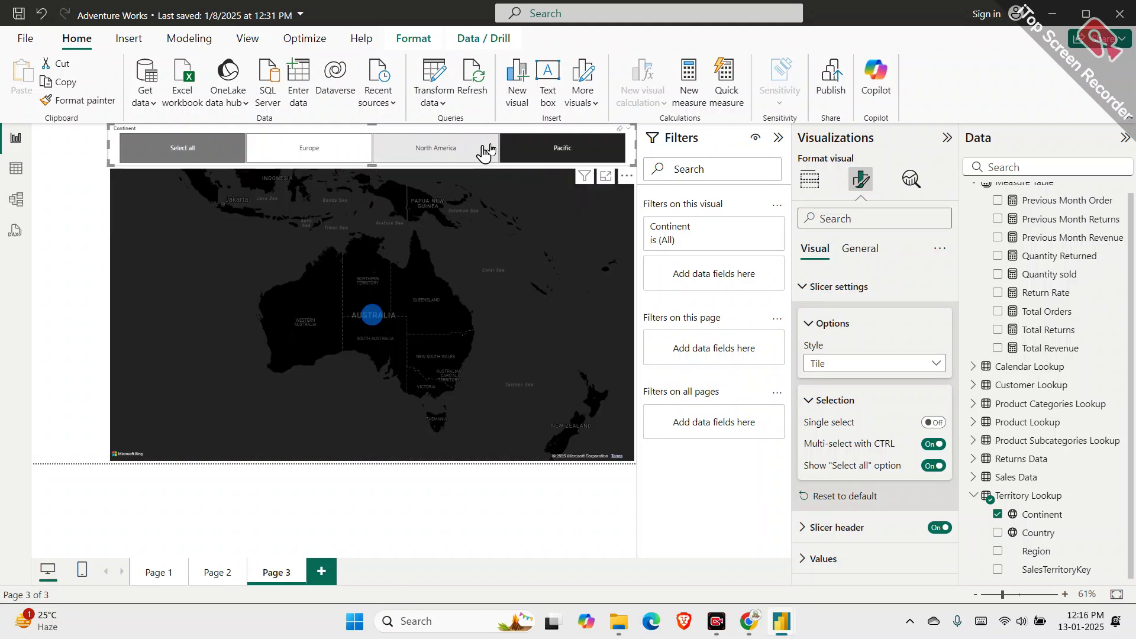
{"action": "left_click", "coordinate": [485, 152], "text": "ctrl"}
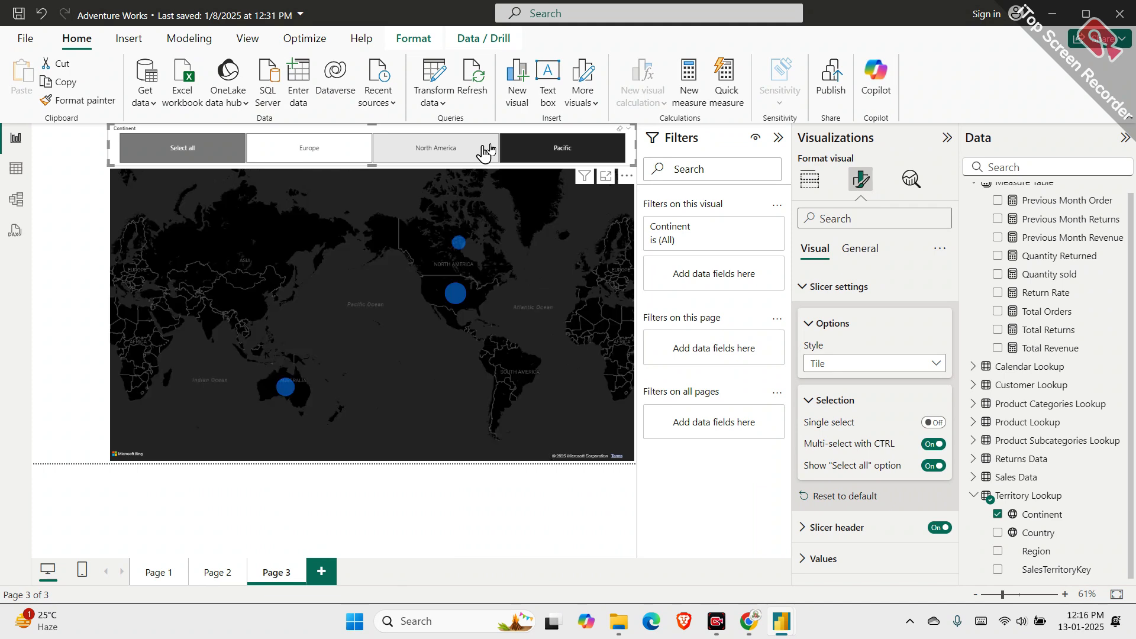
Select all continents in the slicer again and turn off the Continent slicer's header
{"action": "mouse_move", "coordinate": [291, 388]}
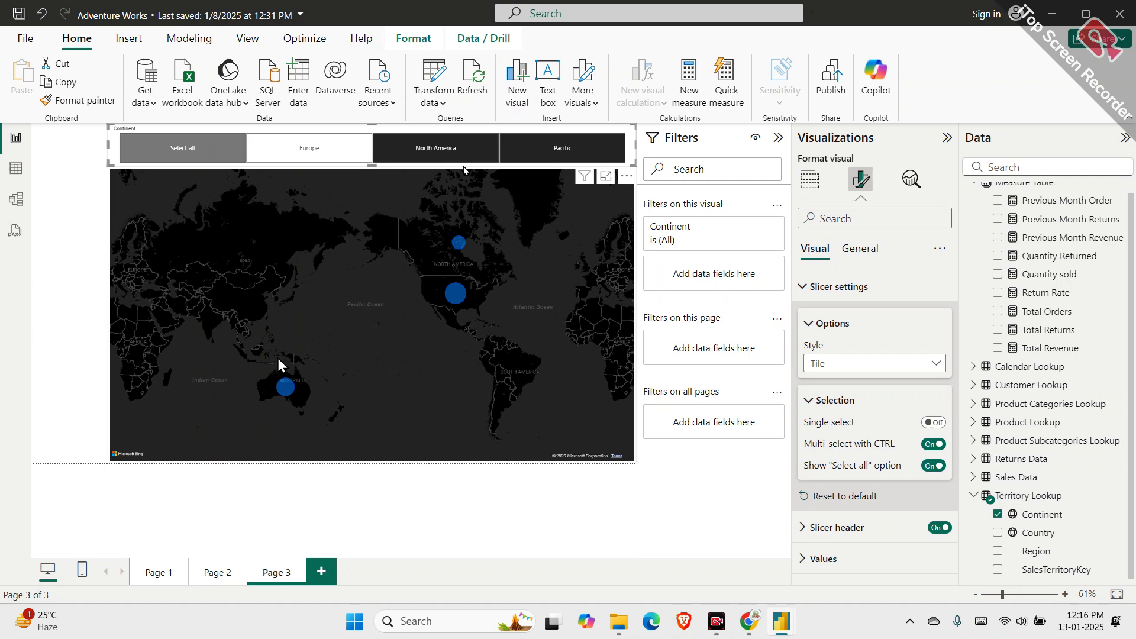
{"action": "left_click", "coordinate": [211, 149]}
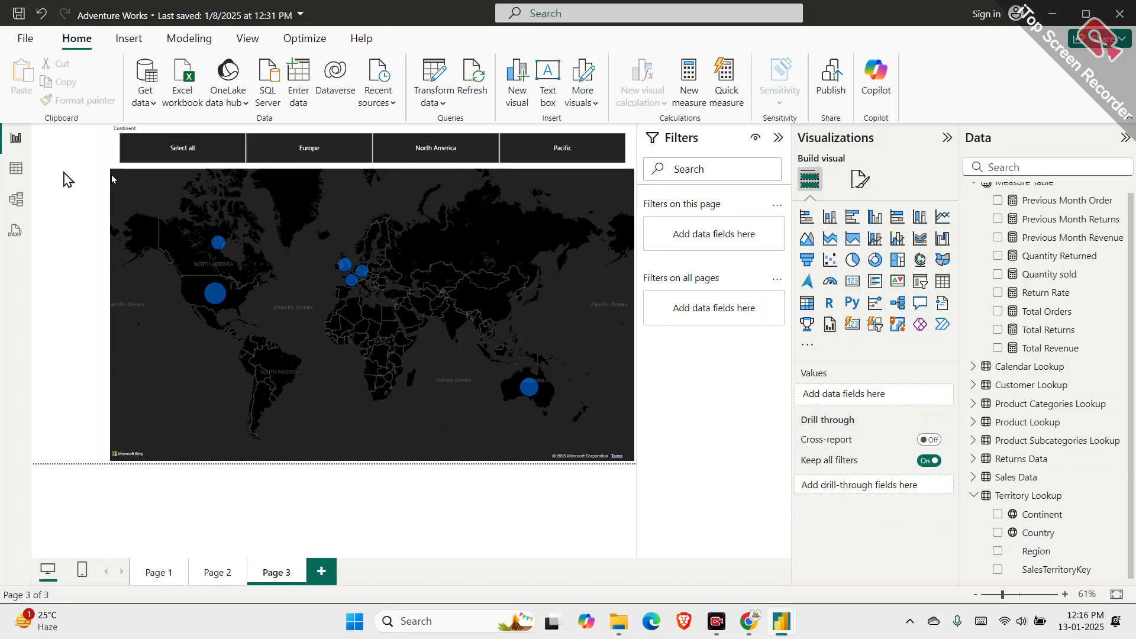
{"action": "left_click", "coordinate": [853, 181]}
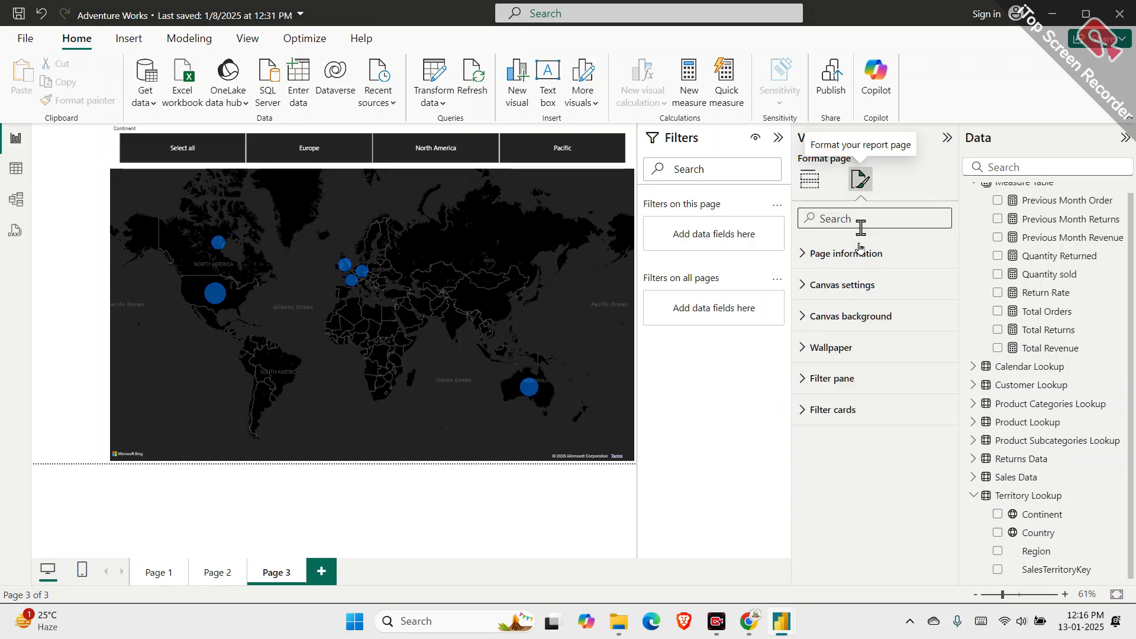
{"action": "left_click", "coordinate": [512, 164]}
{"action": "left_click", "coordinate": [940, 317]}
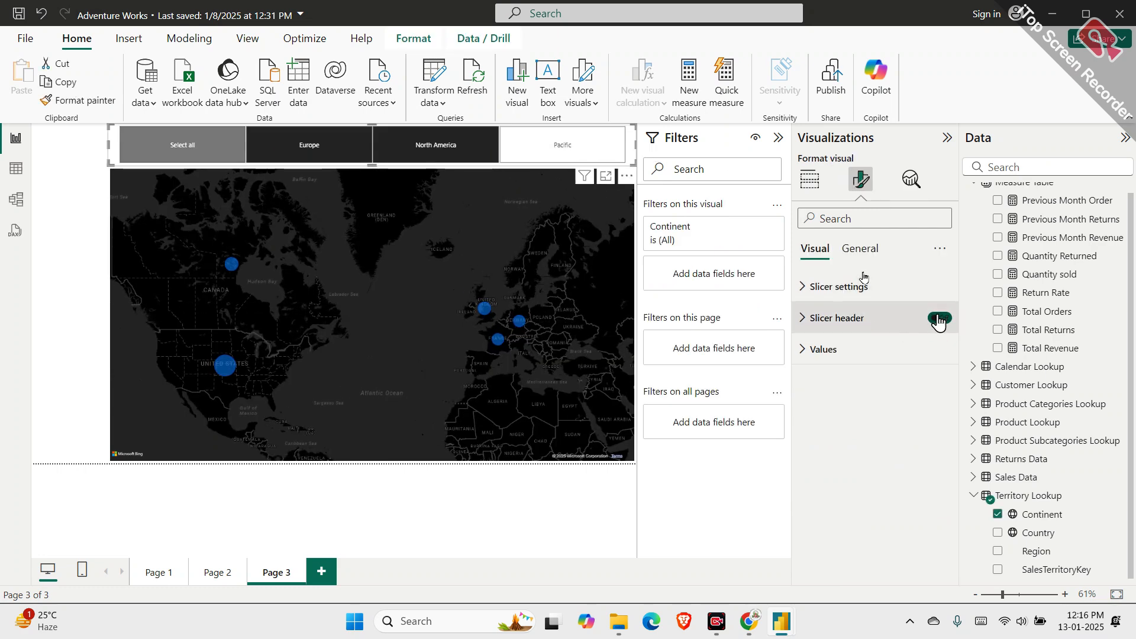
{"action": "left_click", "coordinate": [65, 269]}
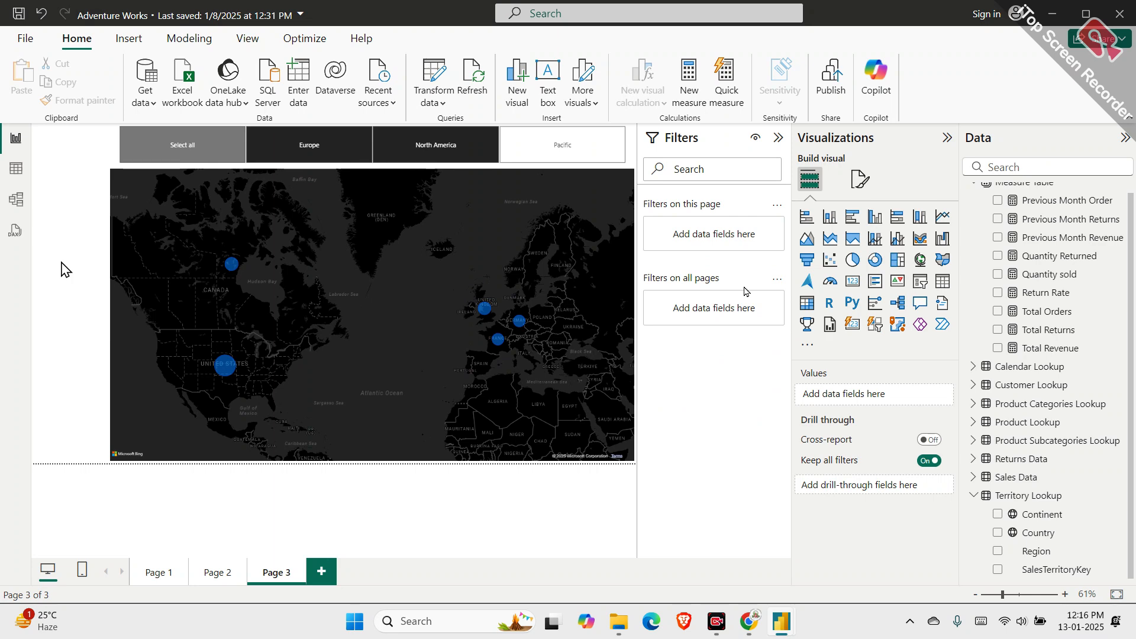
Restore the selection of every continent with the slicer's Select all tile
{"action": "left_click", "coordinate": [112, 153]}
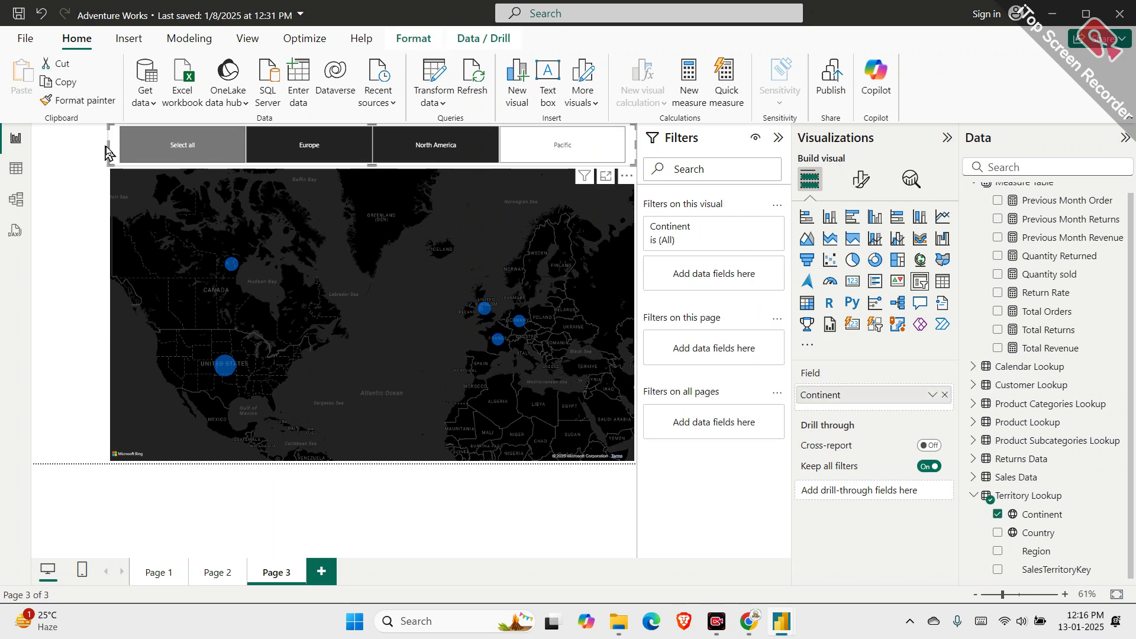
{"action": "left_click", "coordinate": [210, 152]}
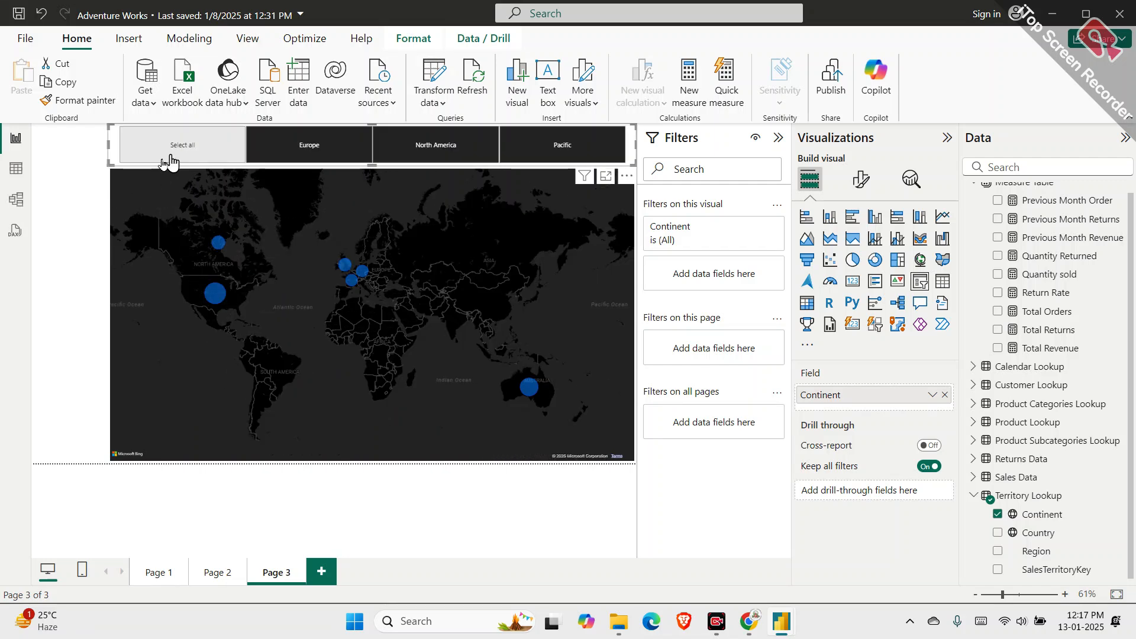
{"action": "left_click", "coordinate": [144, 169]}
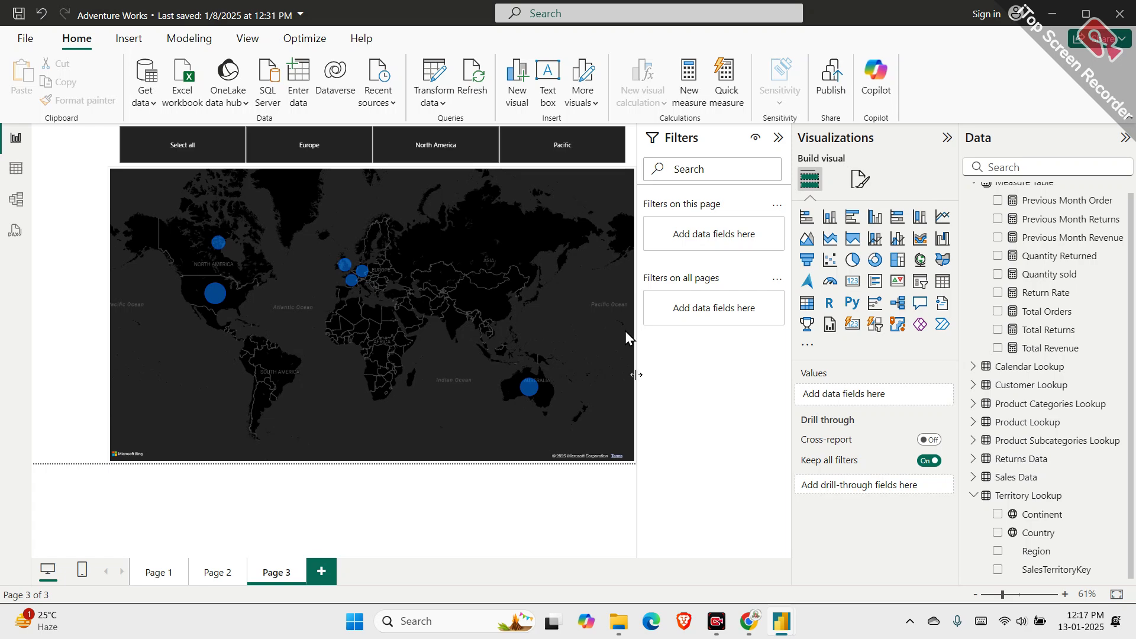
Examine the map's location and bubble size fields and the formula of the Total Orders measure
{"action": "left_click", "coordinate": [617, 464]}
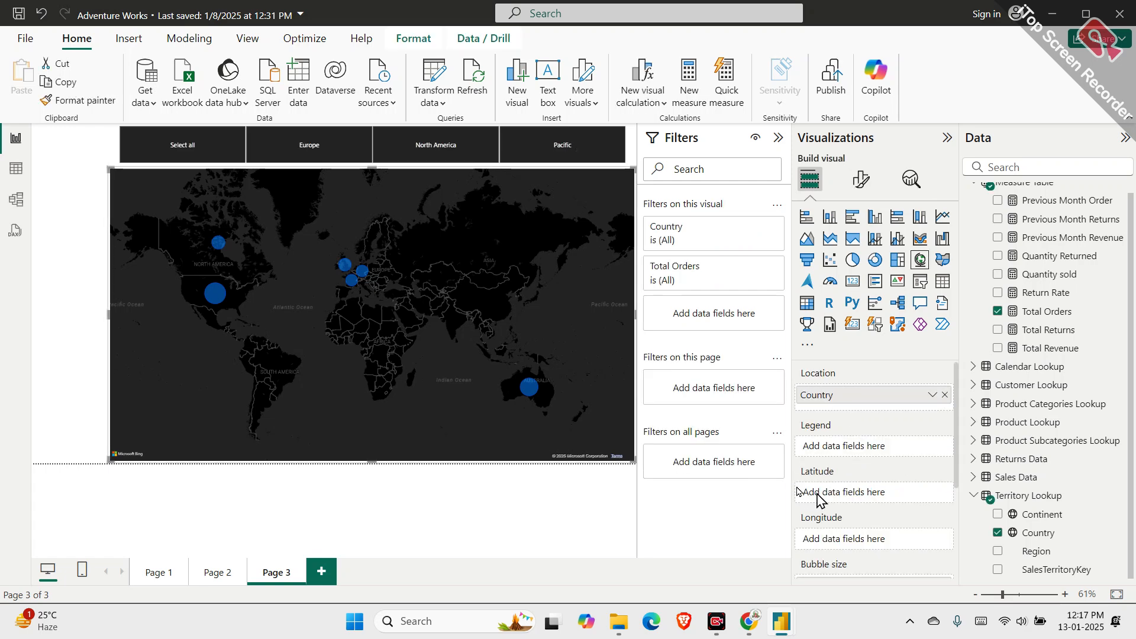
{"action": "scroll", "coordinate": [819, 500], "scroll_direction": "down", "scroll_amount": 3}
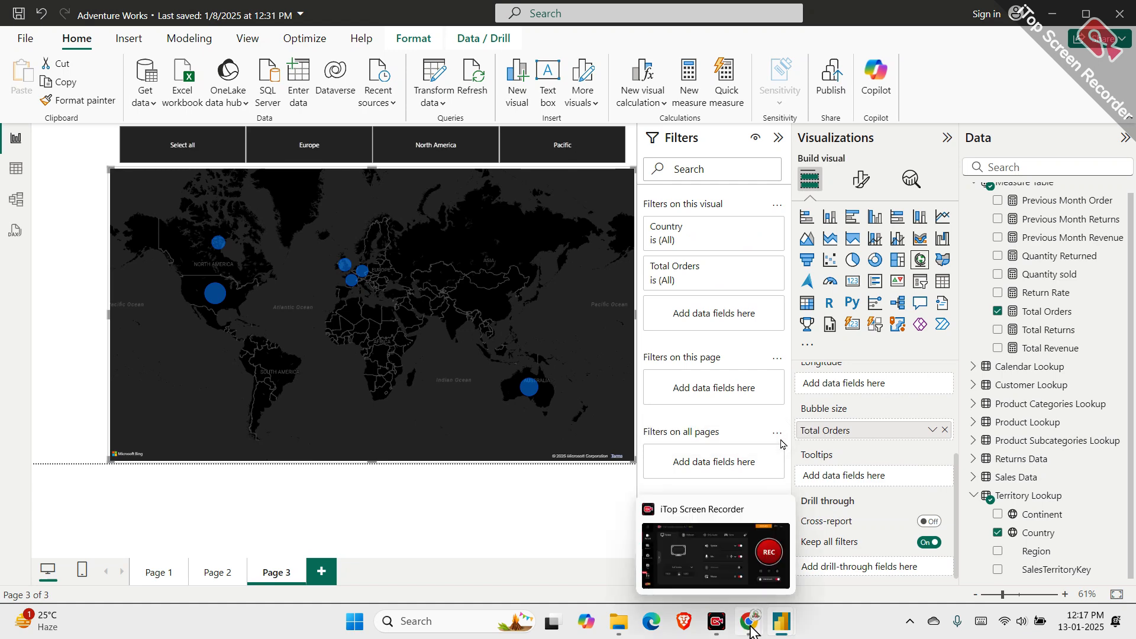
{"action": "scroll", "coordinate": [867, 458], "scroll_direction": "up", "scroll_amount": 3}
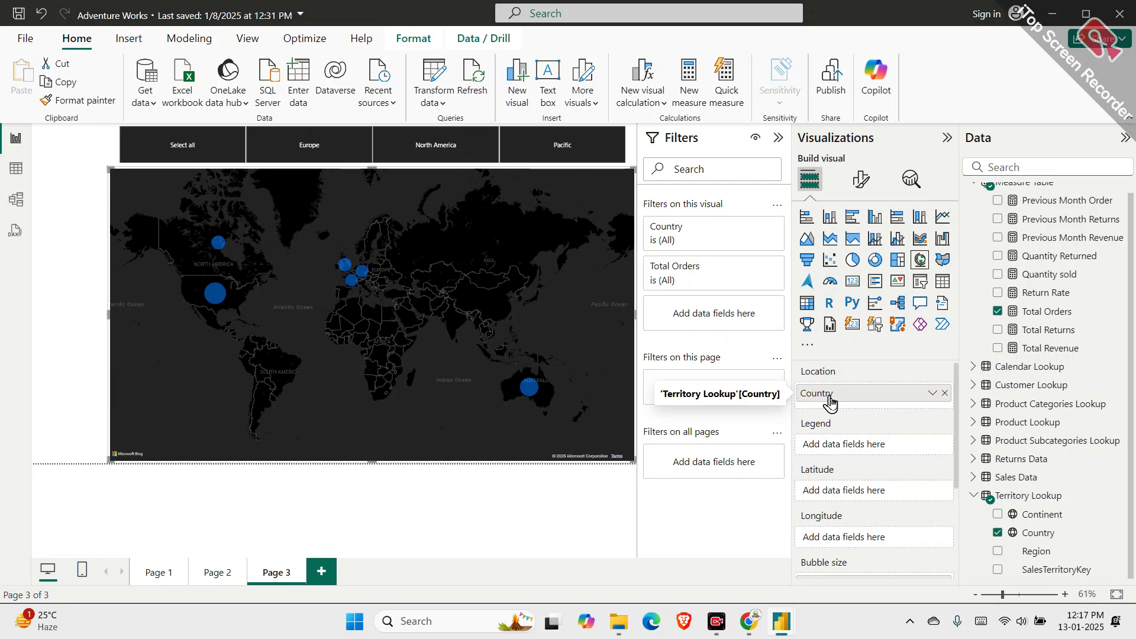
{"action": "scroll", "coordinate": [852, 425], "scroll_direction": "down", "scroll_amount": 3}
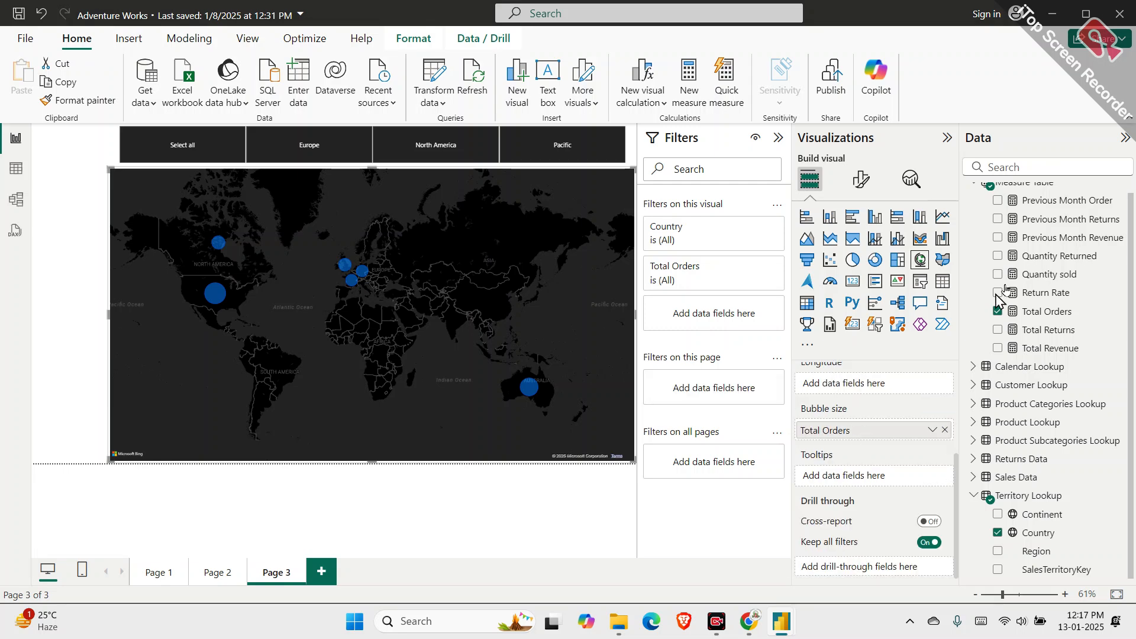
{"action": "left_click", "coordinate": [1042, 312]}
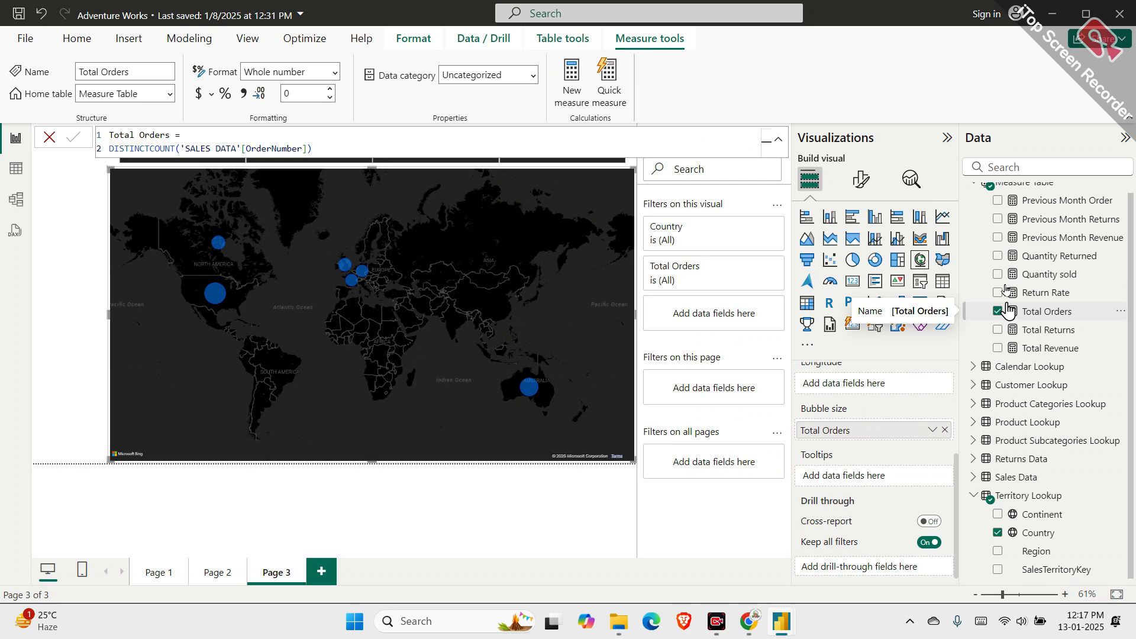
Examine the relationship between Territory Lookup and Sales Data in the data model and return to the report
{"action": "left_click", "coordinate": [8, 173]}
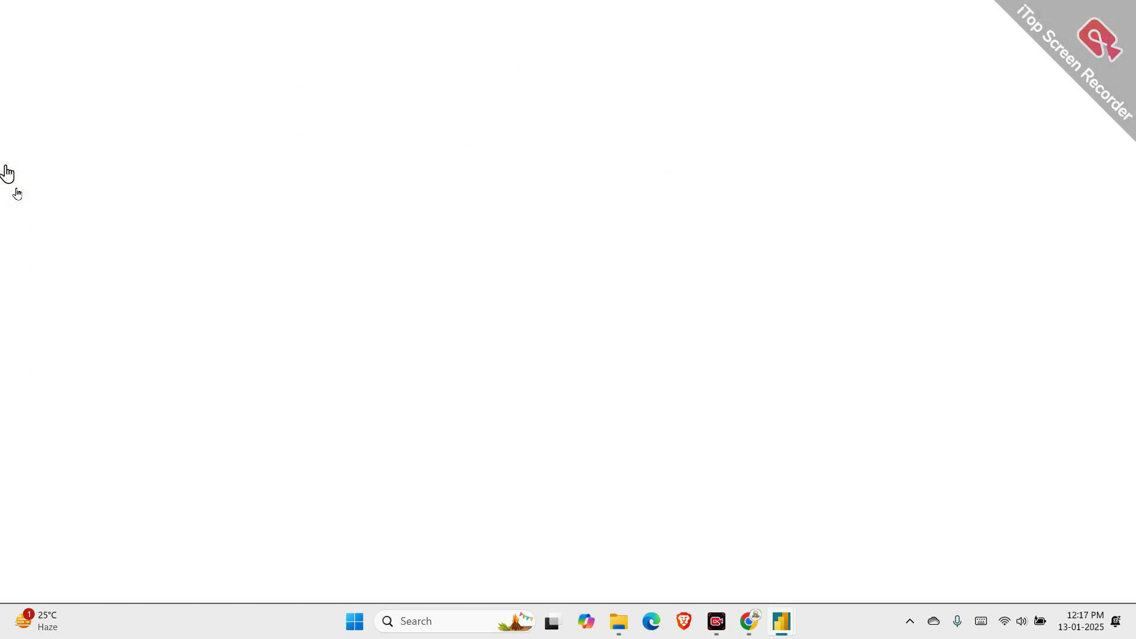
{"action": "left_click", "coordinate": [7, 201]}
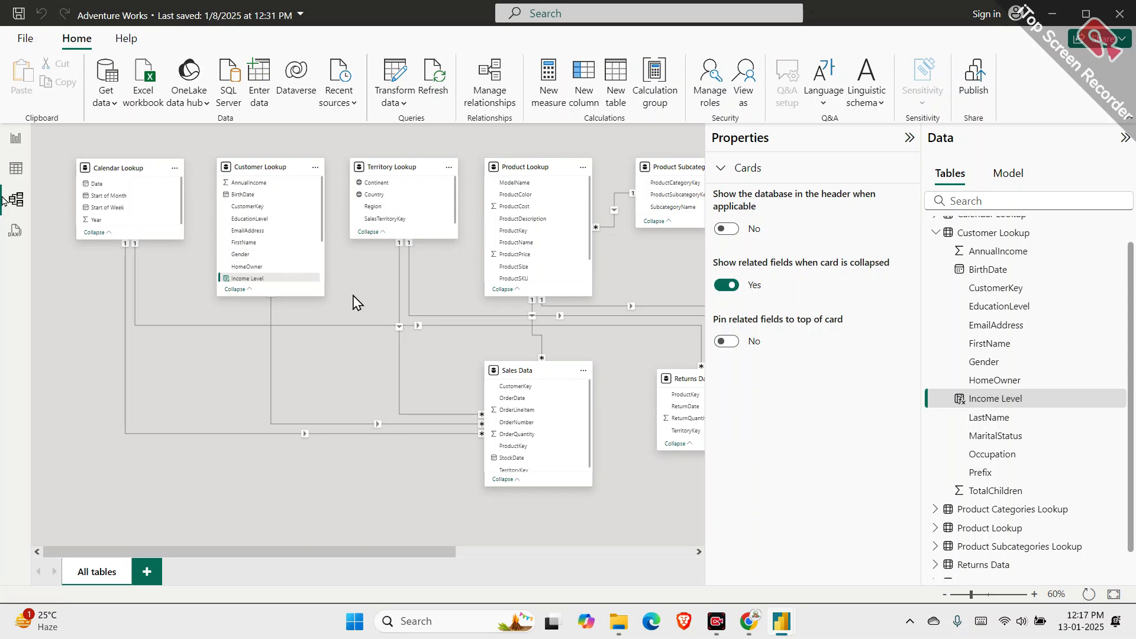
{"action": "left_click", "coordinate": [400, 269]}
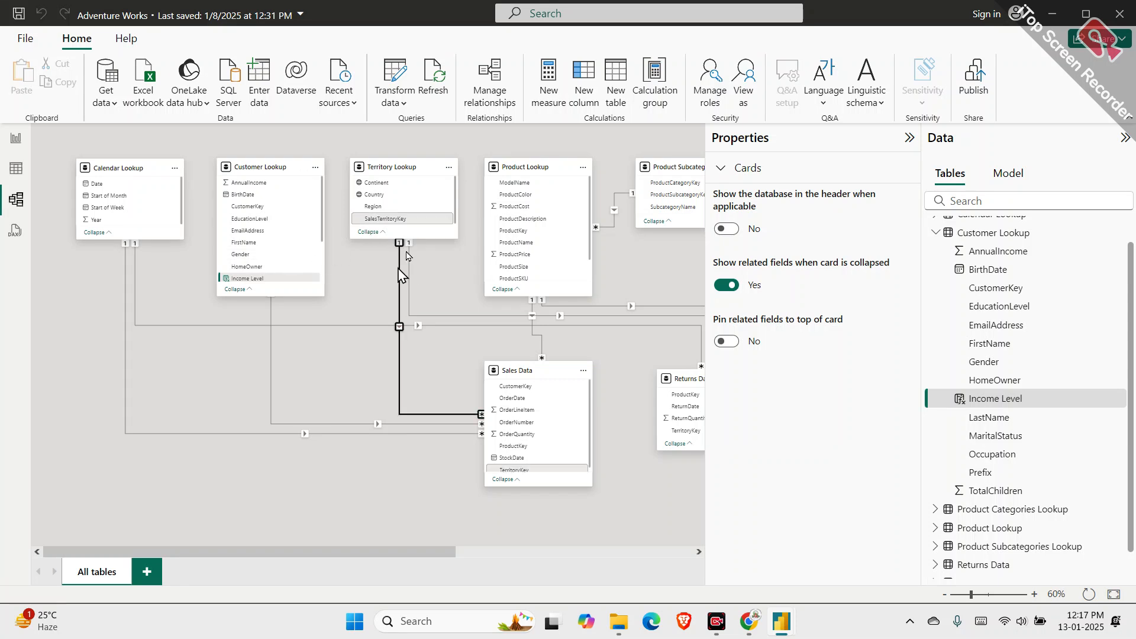
{"action": "scroll", "coordinate": [528, 436], "scroll_direction": "down", "scroll_amount": 1}
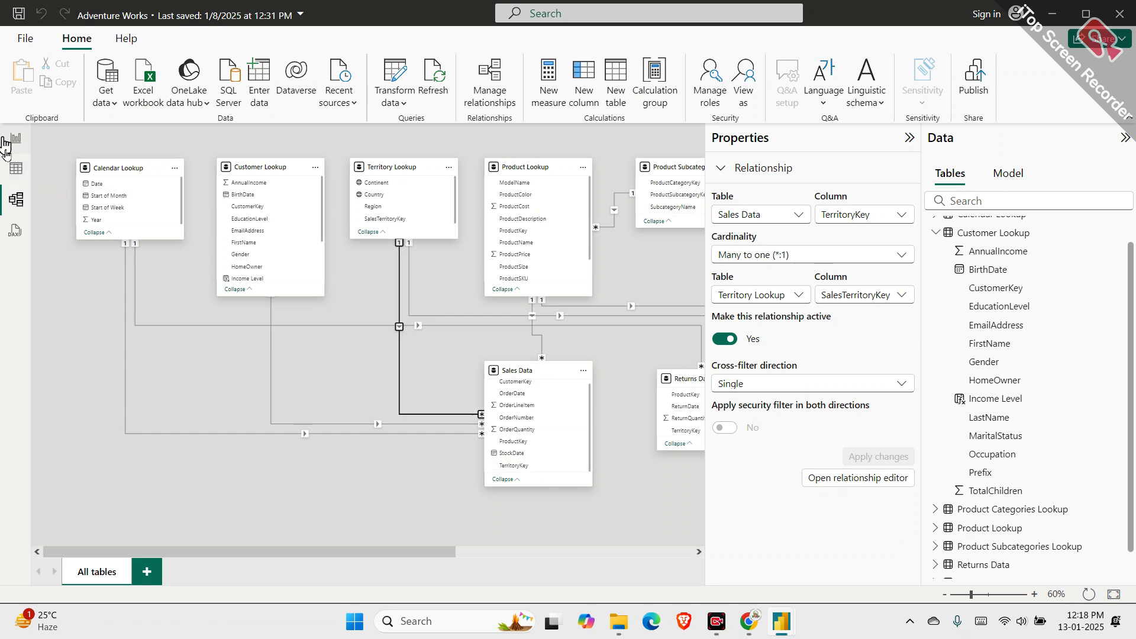
{"action": "left_click", "coordinate": [14, 139]}
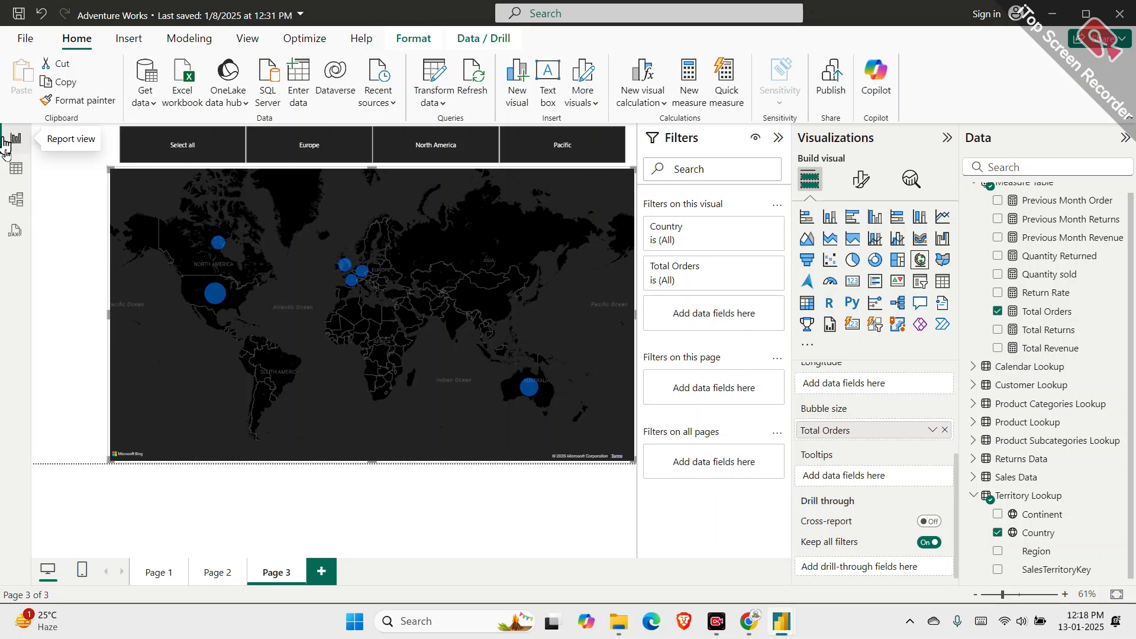
View Page 2 of the report and return to Page 3
{"action": "left_click", "coordinate": [57, 174]}
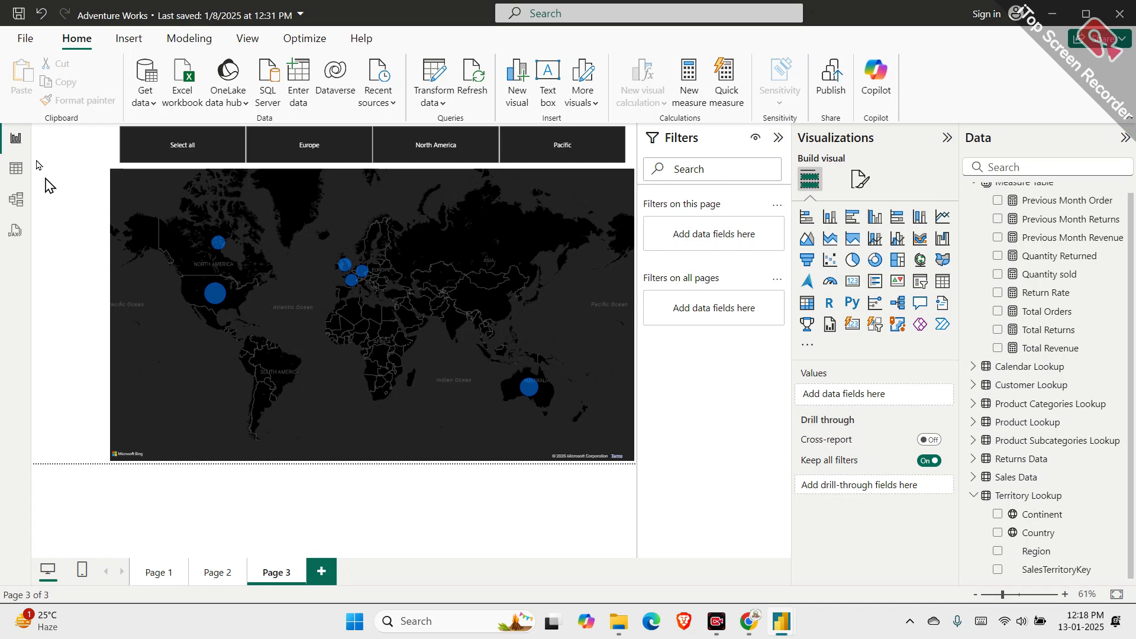
{"action": "left_click", "coordinate": [210, 582]}
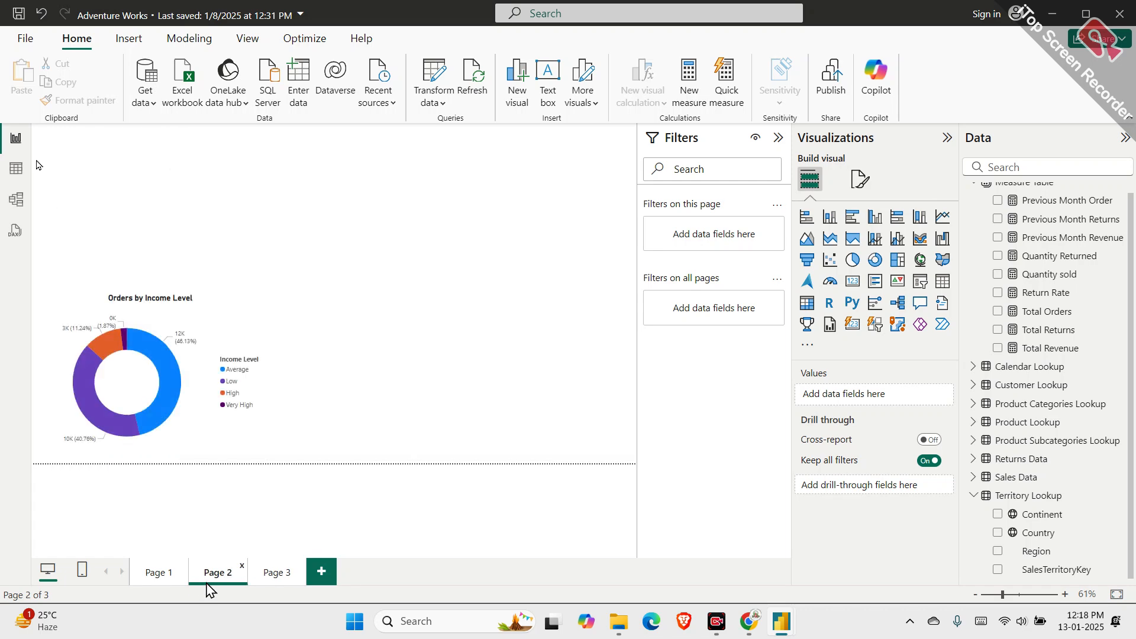
{"action": "left_click", "coordinate": [265, 577]}
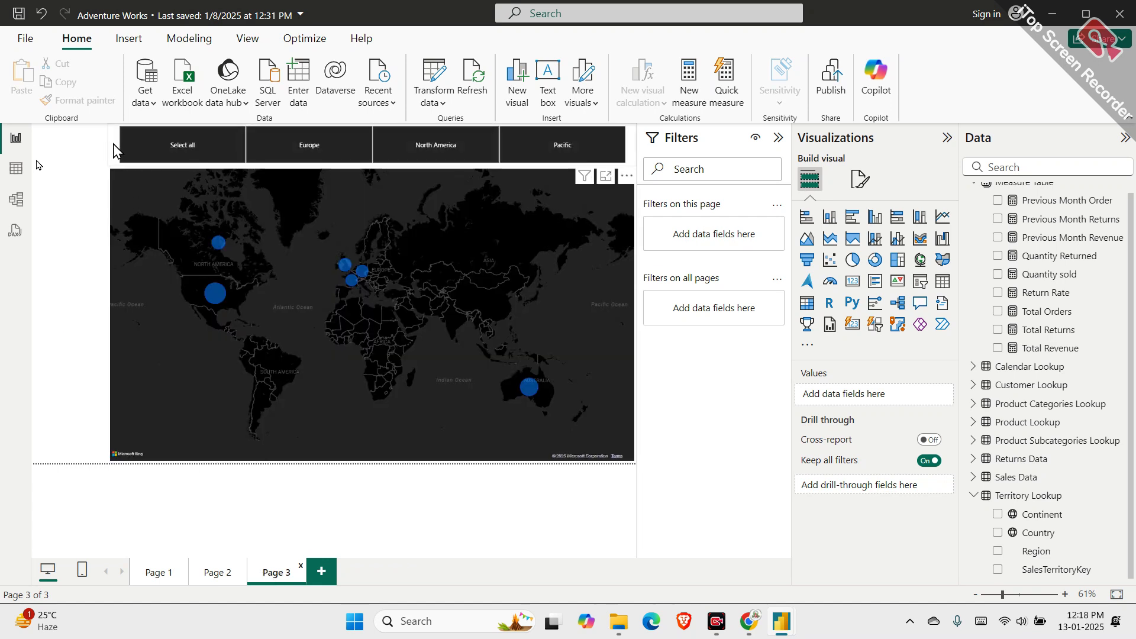
Test the slicer by deselecting Europe and North America, and select all continents again
{"action": "left_click", "coordinate": [115, 151]}
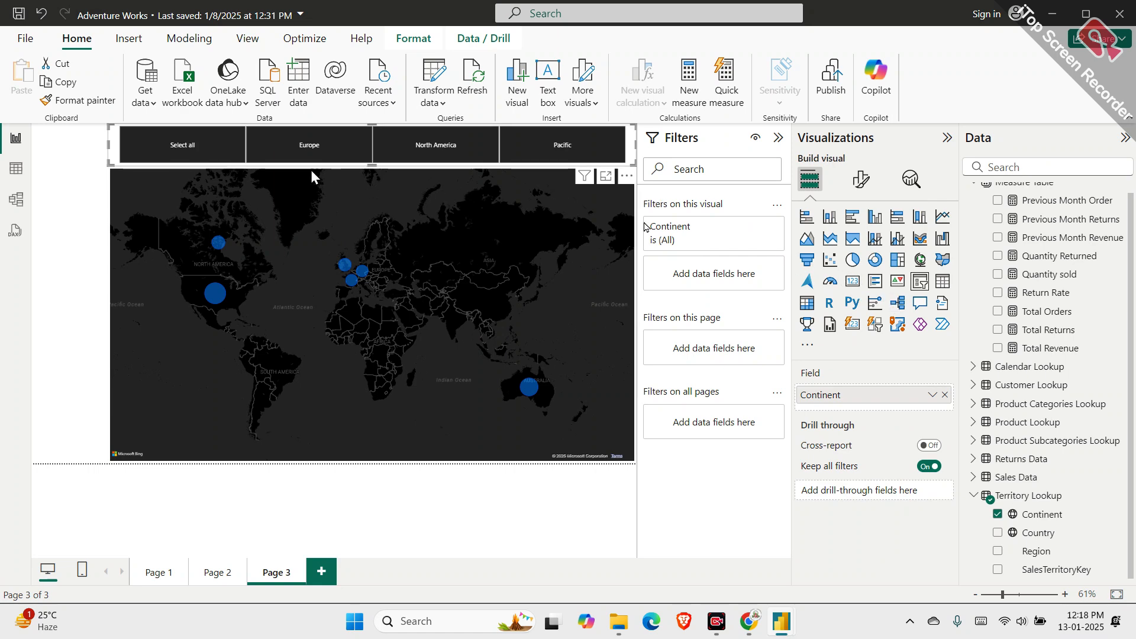
{"action": "left_click", "coordinate": [276, 145]}
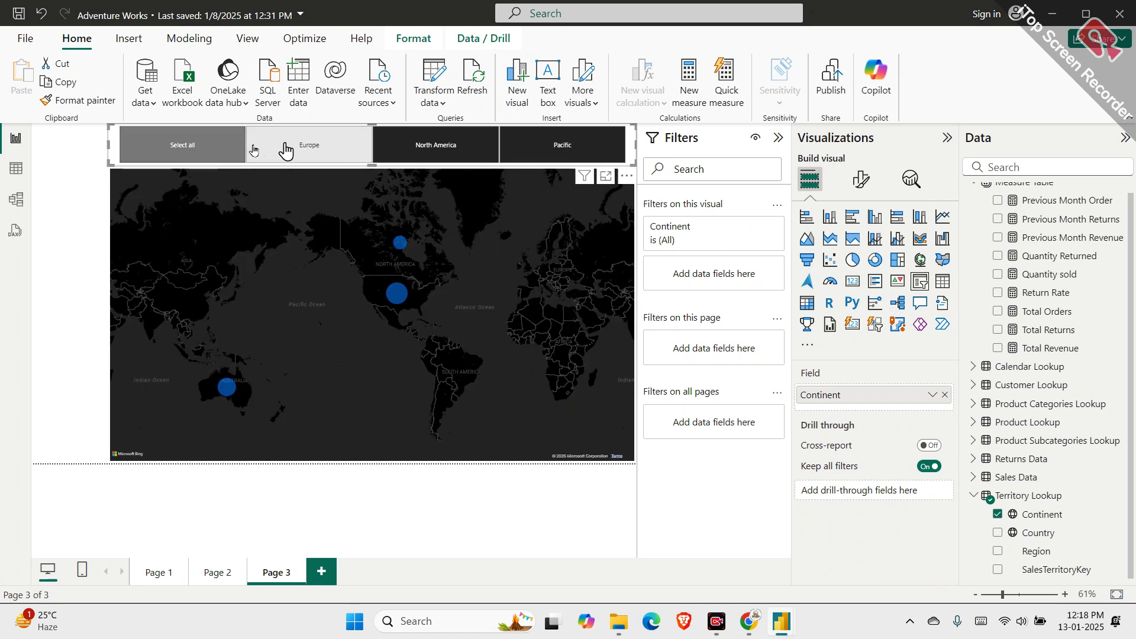
{"action": "left_click", "coordinate": [425, 148]}
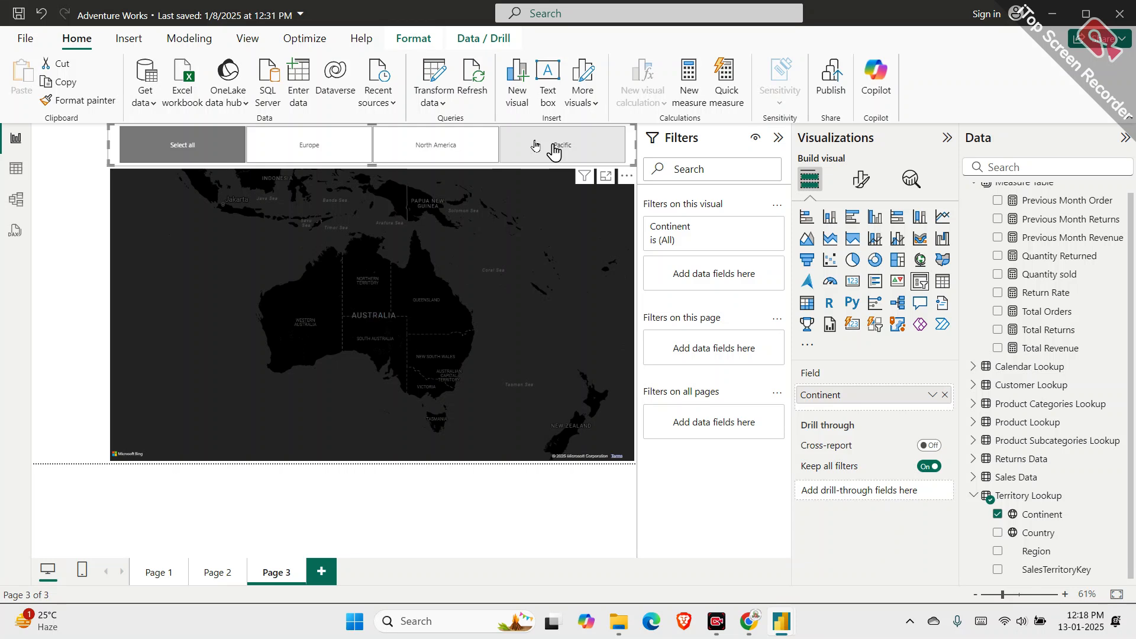
{"action": "left_click", "coordinate": [217, 153]}
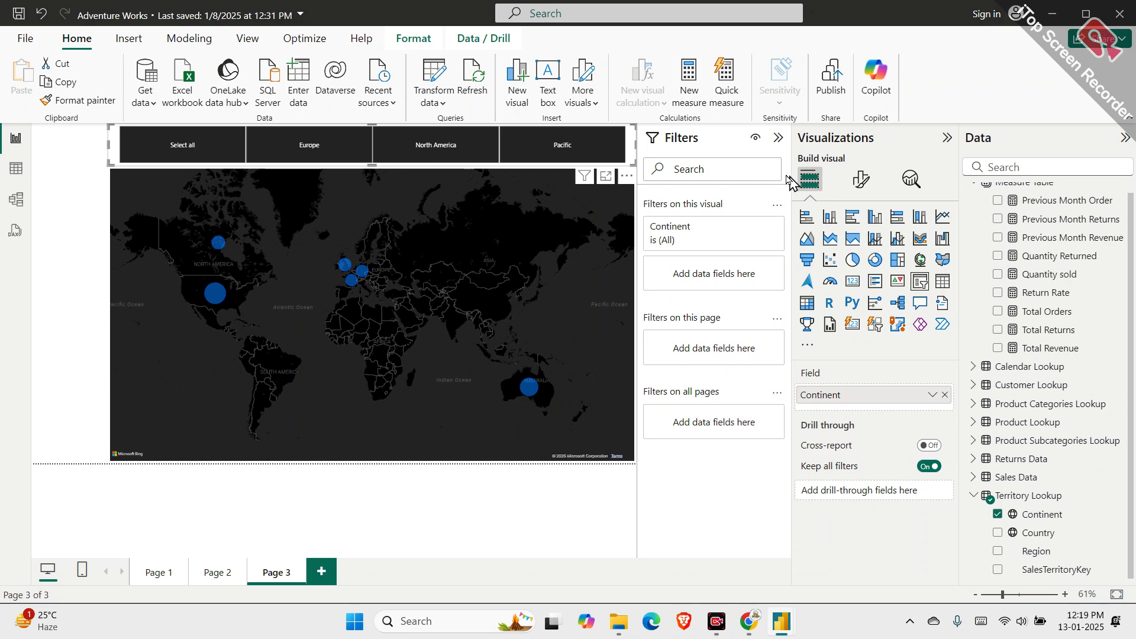
Try the Vertical list and Dropdown styles on the Continent slicer, expanding and collapsing the dropdown's list of continents
{"action": "left_click", "coordinate": [859, 179]}
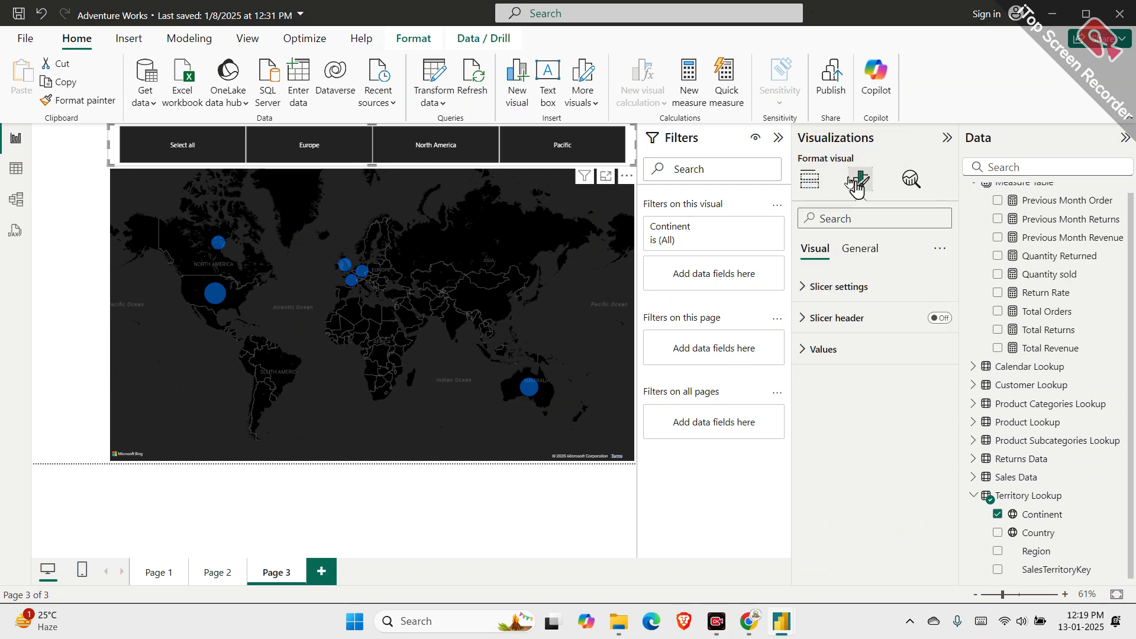
{"action": "left_click", "coordinate": [802, 287]}
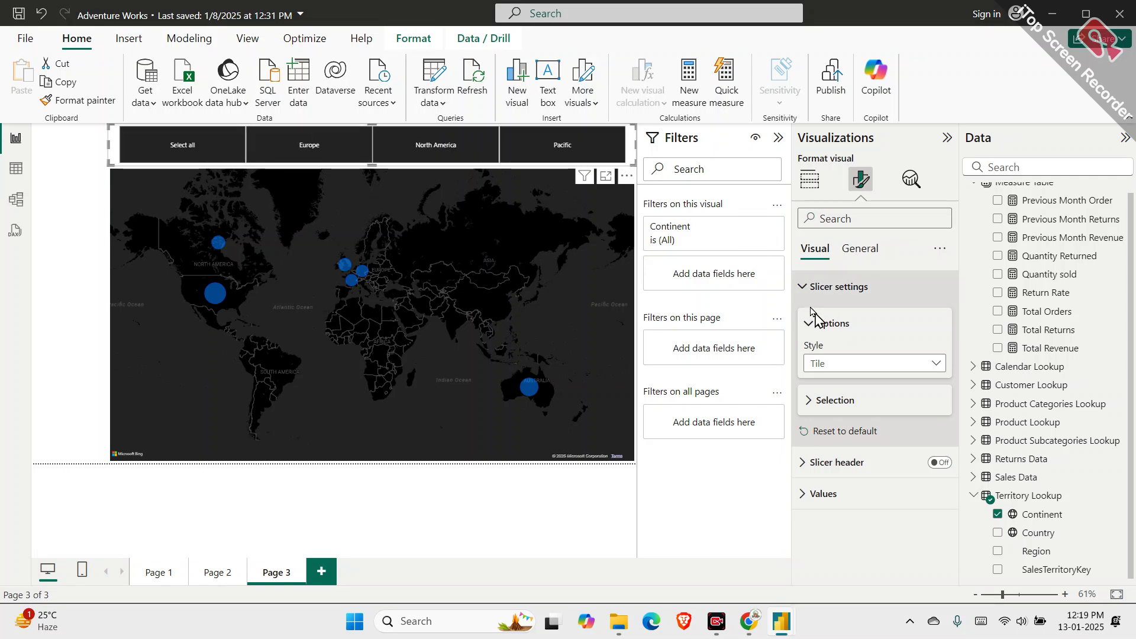
{"action": "left_click", "coordinate": [852, 363]}
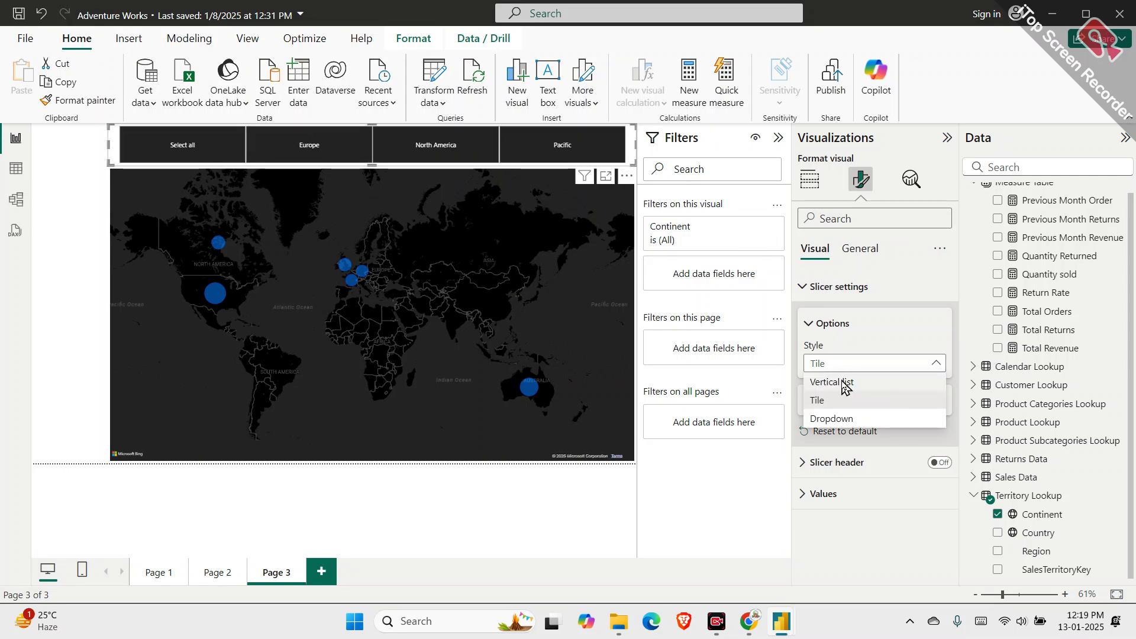
{"action": "left_click", "coordinate": [844, 380]}
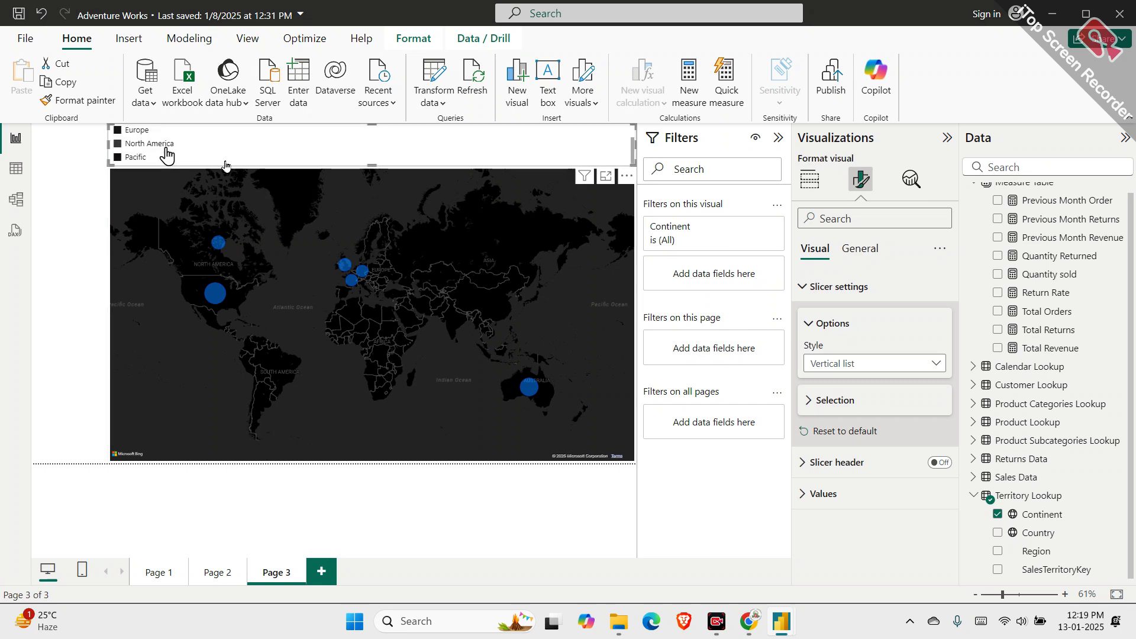
{"action": "left_click", "coordinate": [862, 363]}
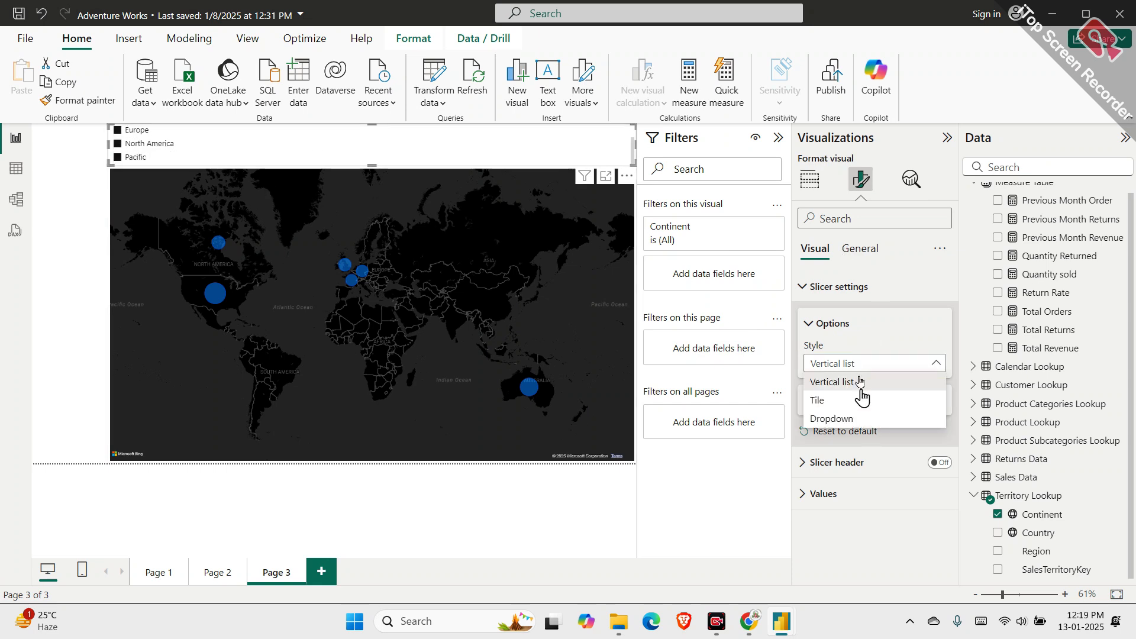
{"action": "left_click", "coordinate": [857, 421]}
{"action": "left_click", "coordinate": [446, 133]}
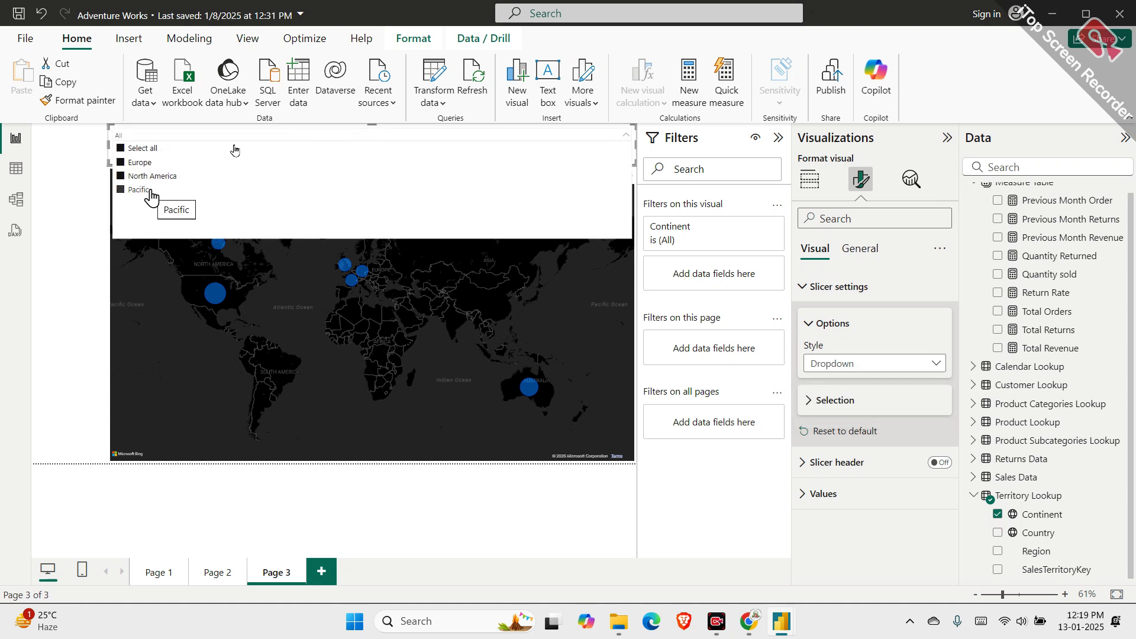
{"action": "left_click", "coordinate": [173, 140]}
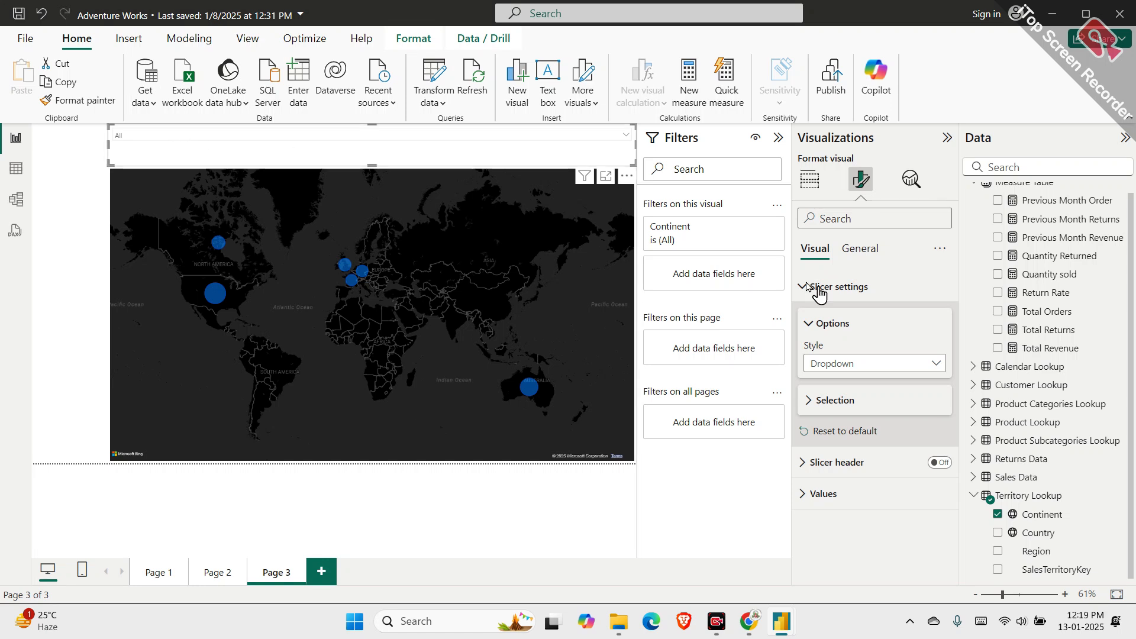
Try the Vertical list style once more and set the Continent slicer's style back to Tile
{"action": "left_click", "coordinate": [887, 361]}
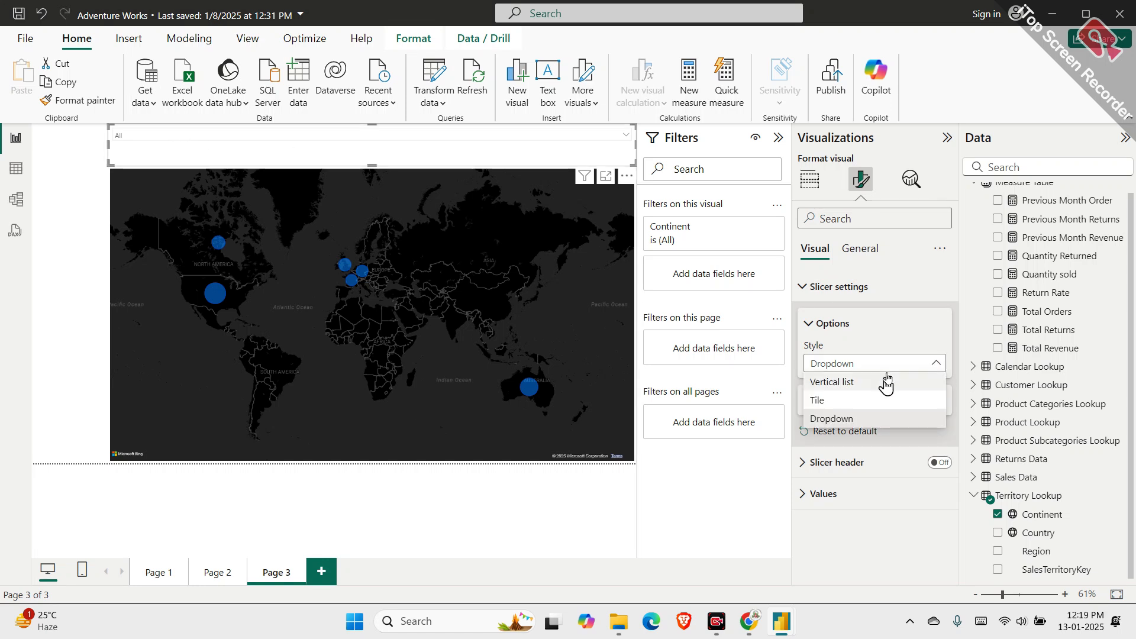
{"action": "left_click", "coordinate": [886, 383]}
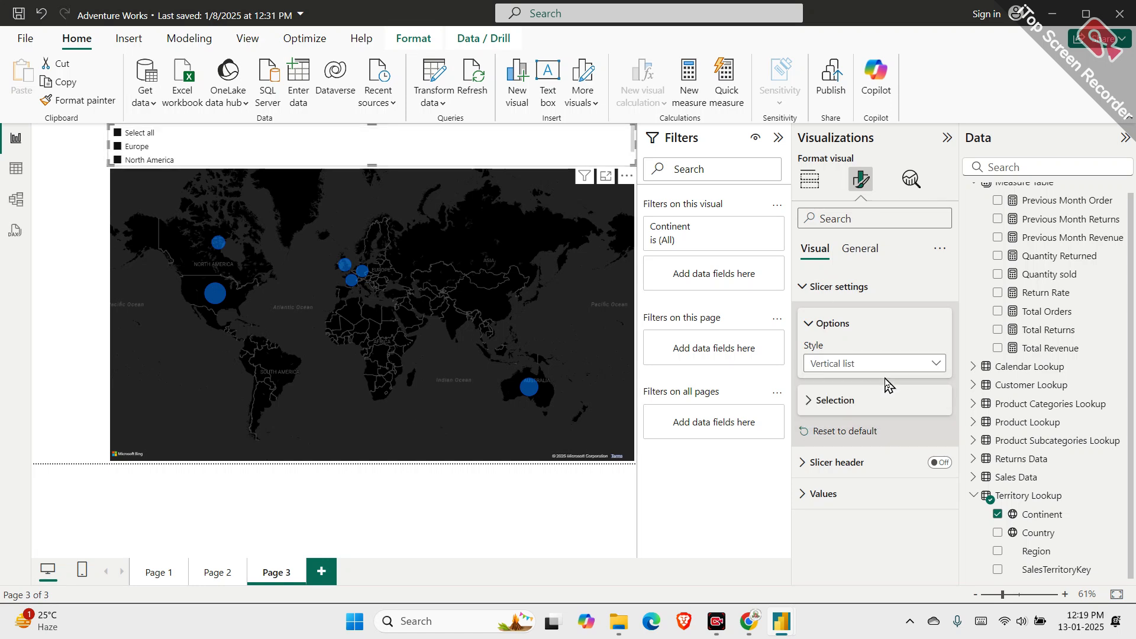
{"action": "left_click", "coordinate": [867, 362]}
{"action": "left_click", "coordinate": [852, 402]}
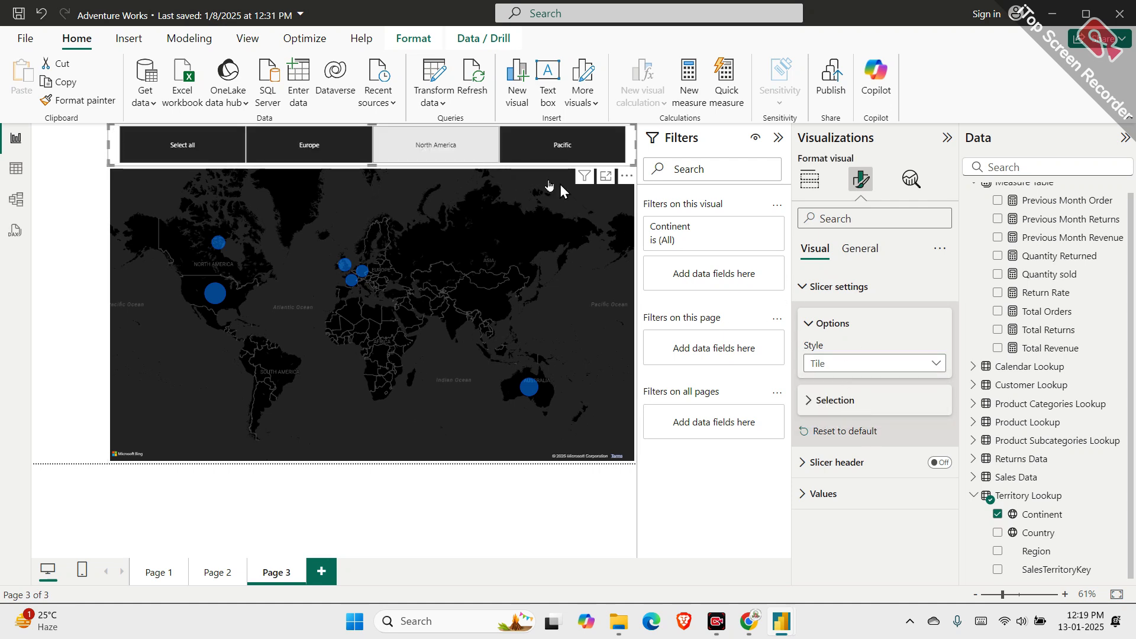
Try single select on the Continent slicer, filtering by North America, Pacific and Europe, and turn single select off again
{"action": "left_click", "coordinate": [868, 401]}
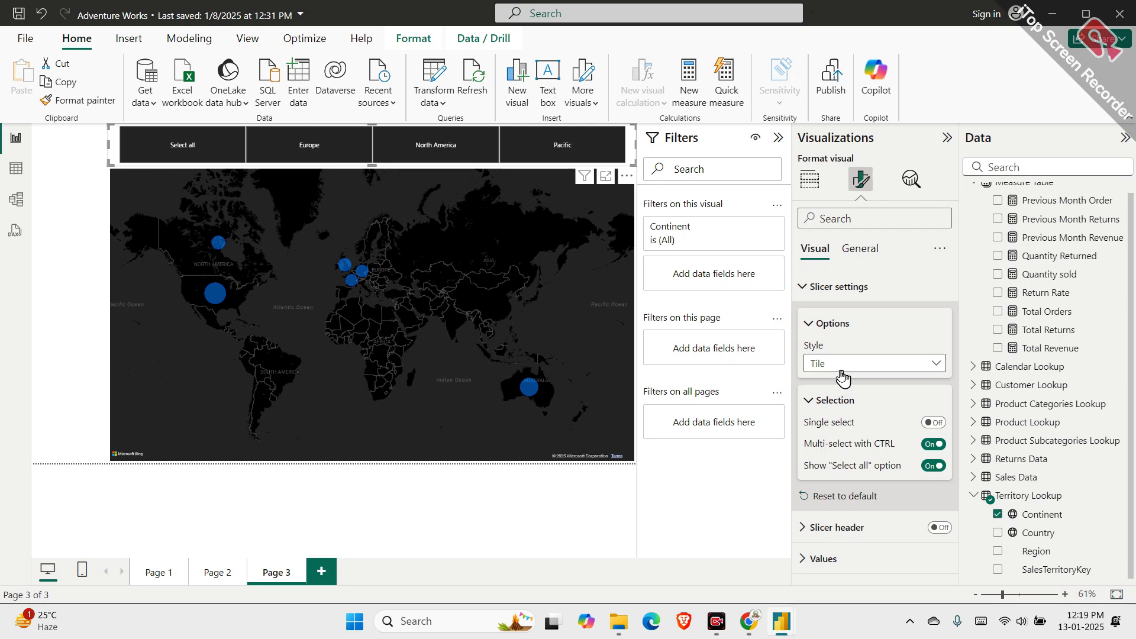
{"action": "left_click", "coordinate": [933, 423]}
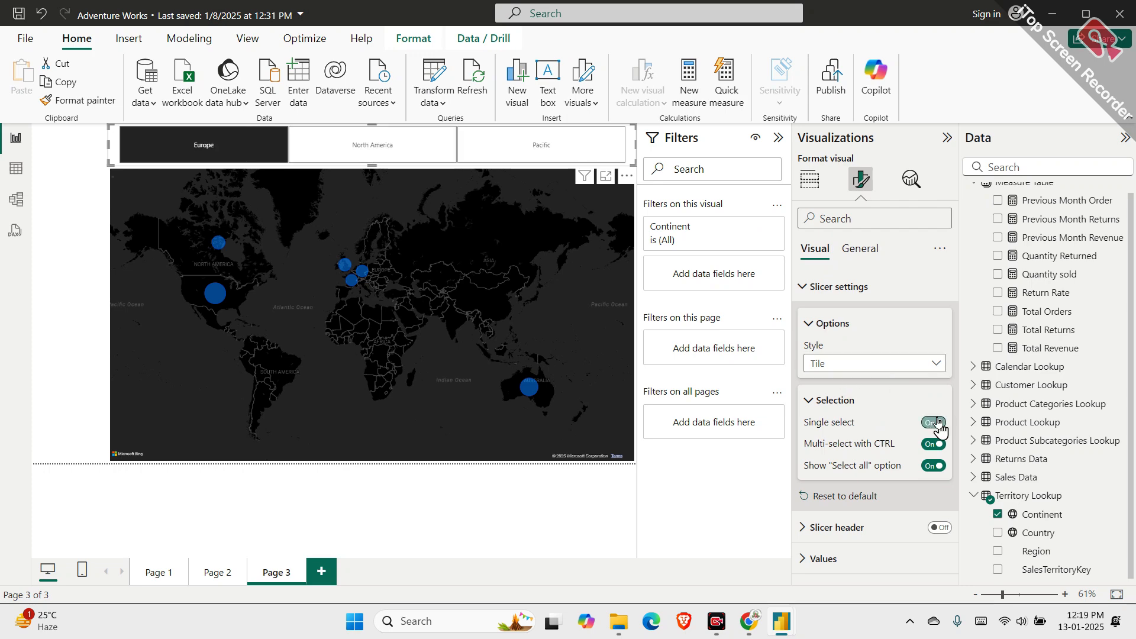
{"action": "left_click", "coordinate": [309, 156]}
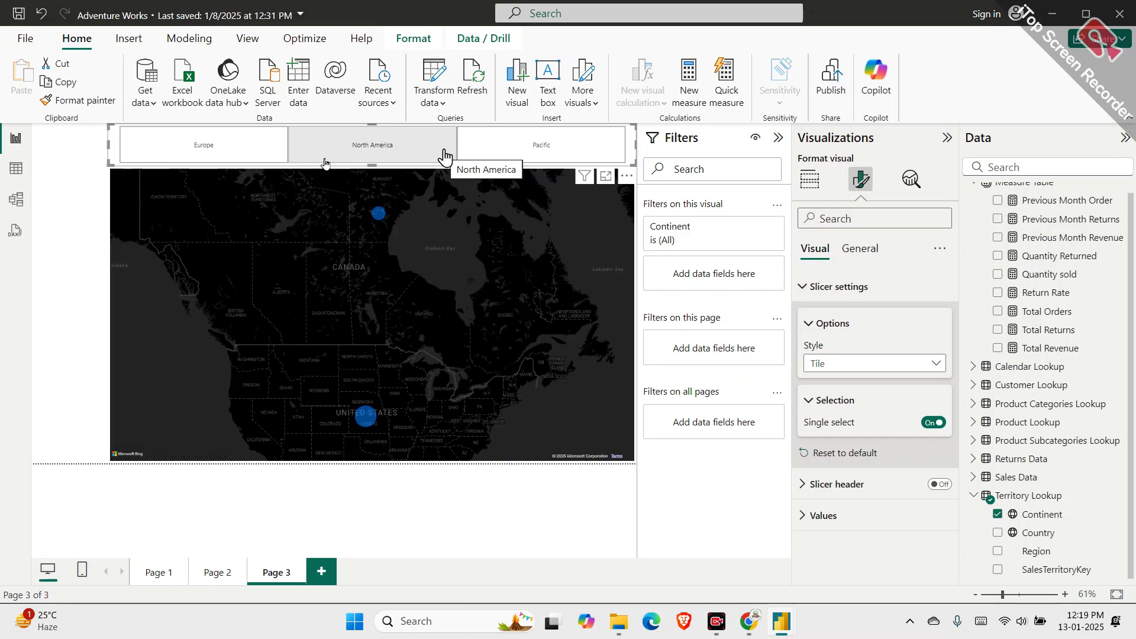
{"action": "left_click", "coordinate": [548, 151]}
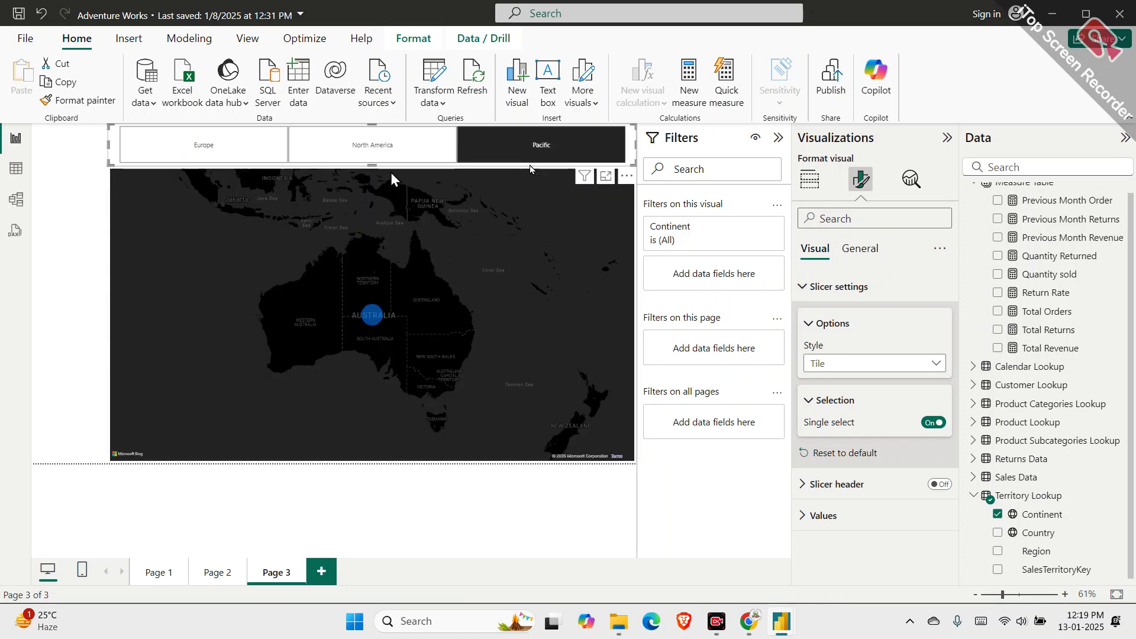
{"action": "left_click", "coordinate": [396, 152]}
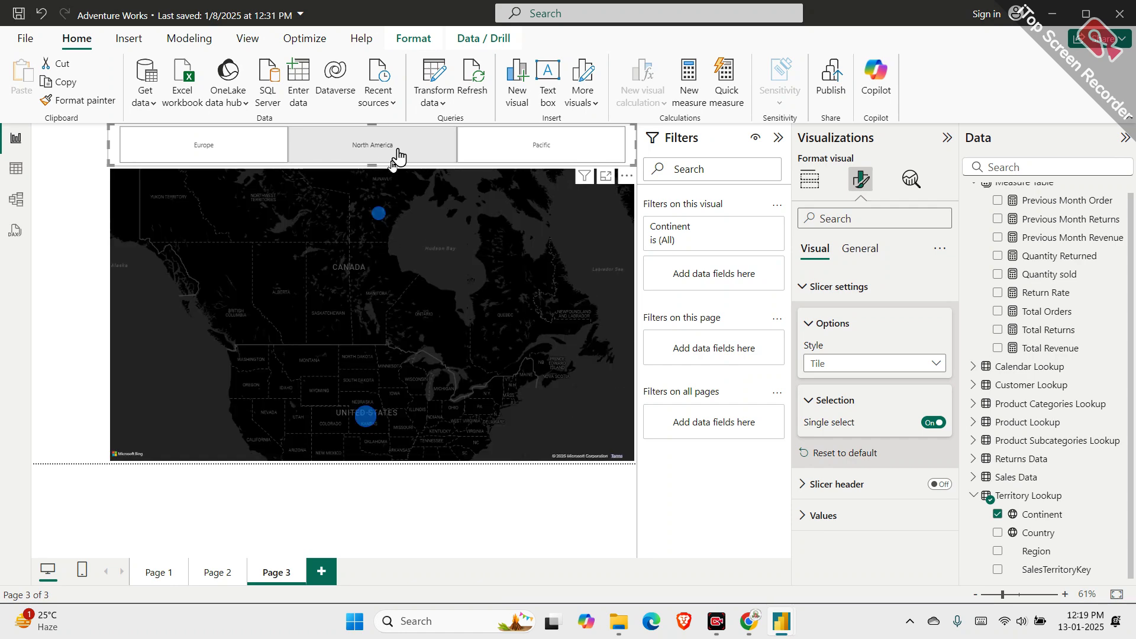
{"action": "left_click", "coordinate": [239, 148]}
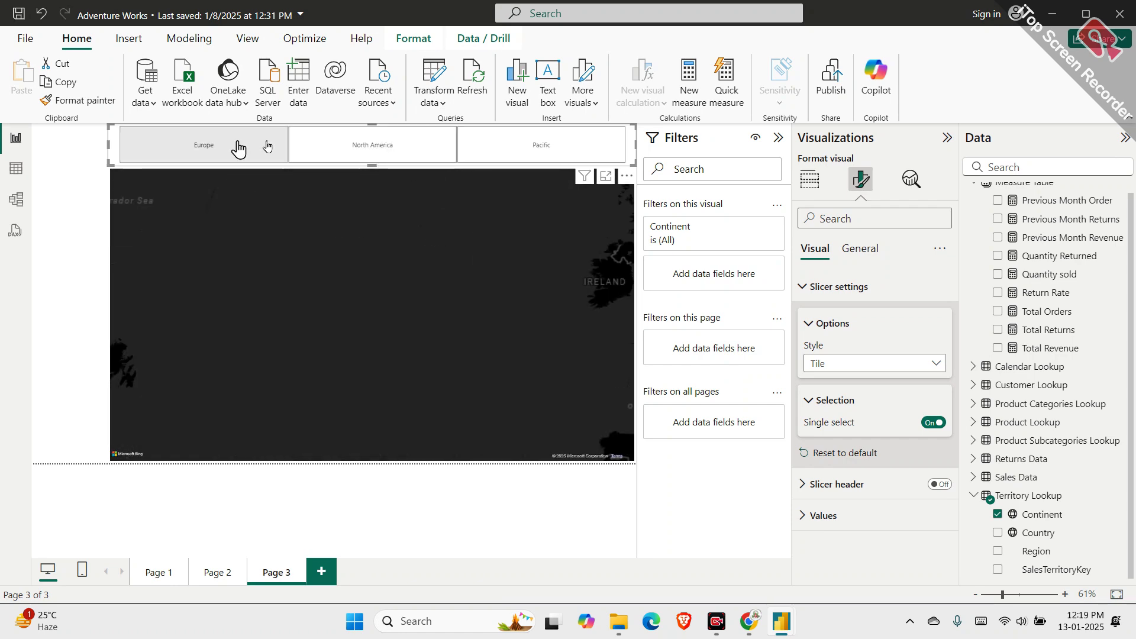
{"action": "left_click", "coordinate": [942, 424]}
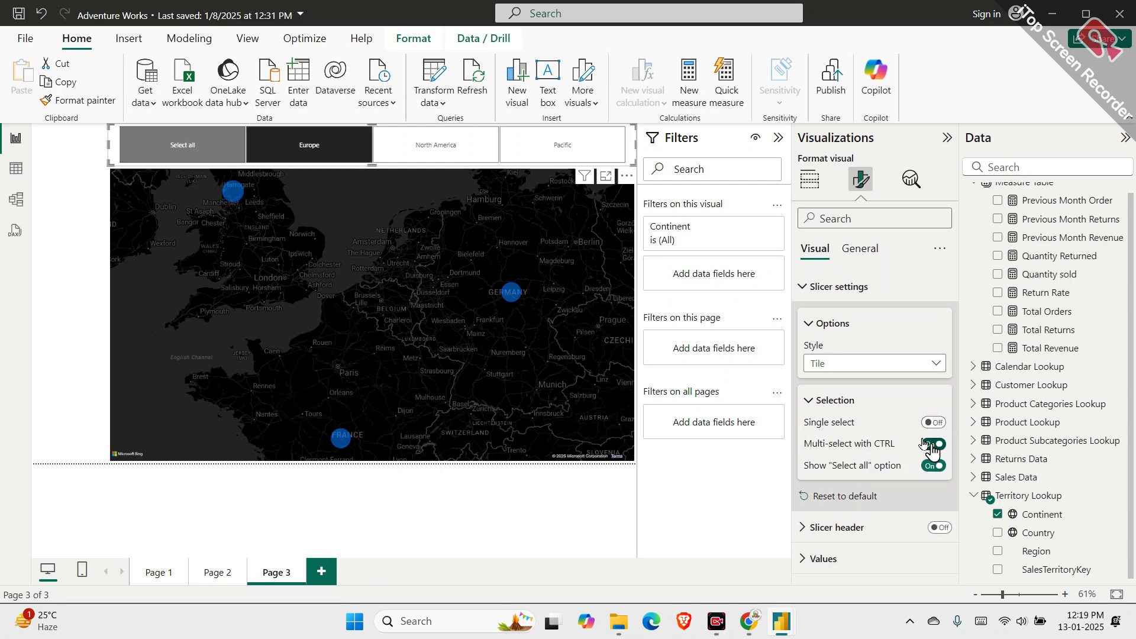
Test multi-selection on the slicer by combining North America, Pacific and Europe in place of Europe alone, and select all continents
{"action": "left_click", "coordinate": [314, 151]}
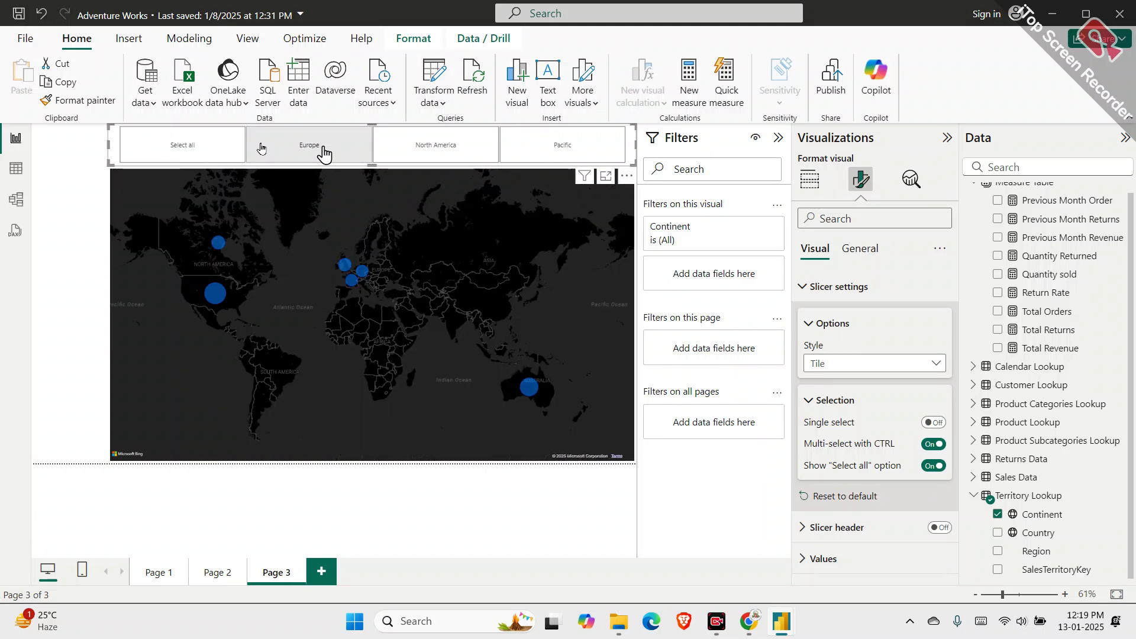
{"action": "left_click", "coordinate": [411, 154]}
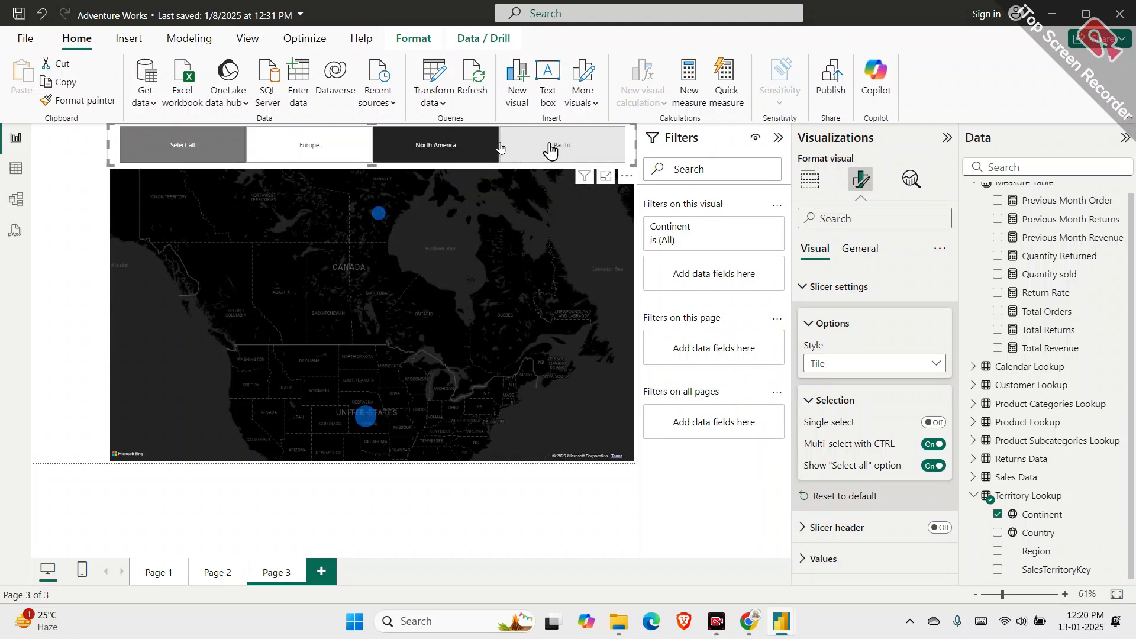
{"action": "left_click", "coordinate": [556, 147], "text": "ctrl"}
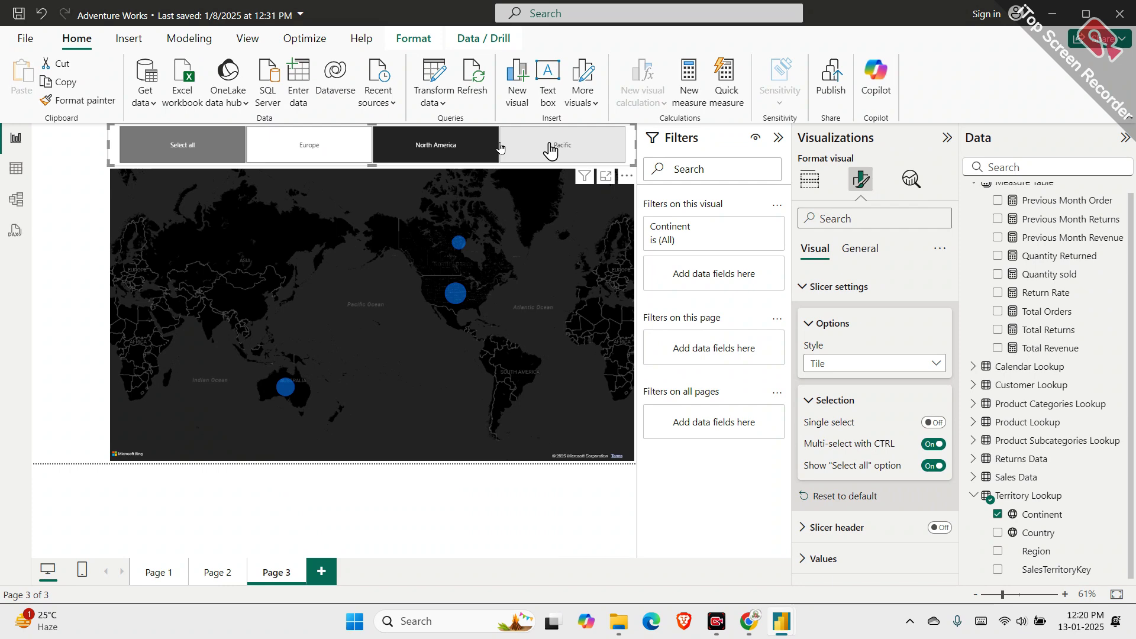
{"action": "left_click", "coordinate": [322, 155], "text": "ctrl"}
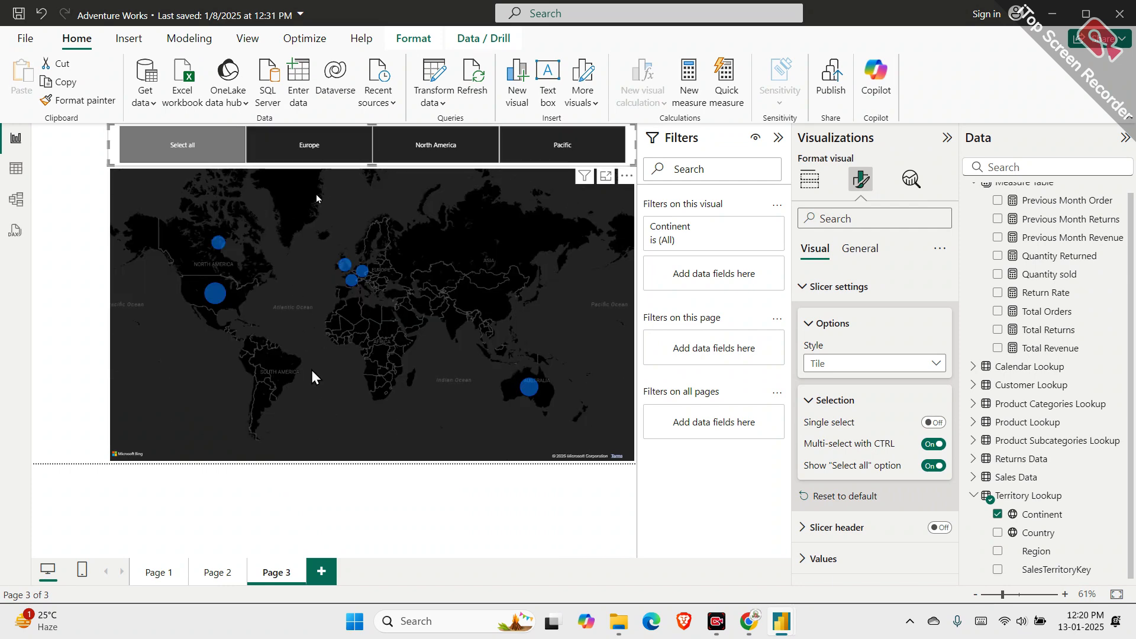
{"action": "left_click", "coordinate": [236, 145]}
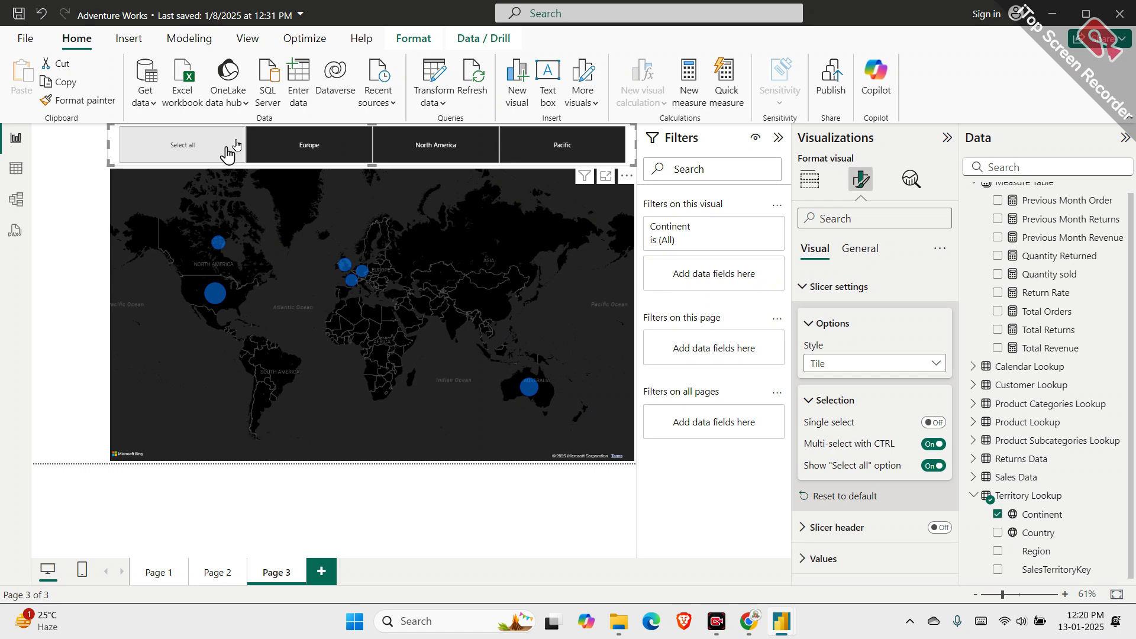
Try hiding the slicer's "Select all" option and filter the map by each continent tile in turn
{"action": "left_click", "coordinate": [941, 467]}
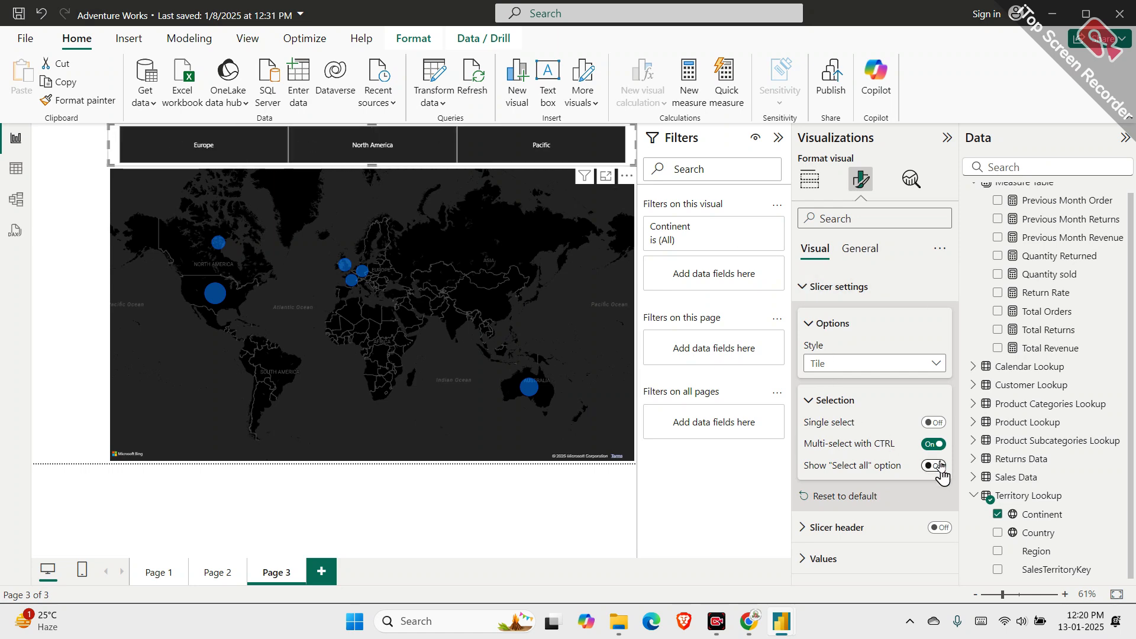
{"action": "left_click", "coordinate": [240, 146]}
{"action": "left_click", "coordinate": [320, 146]}
{"action": "left_click", "coordinate": [469, 144]}
{"action": "left_click", "coordinate": [69, 198]}
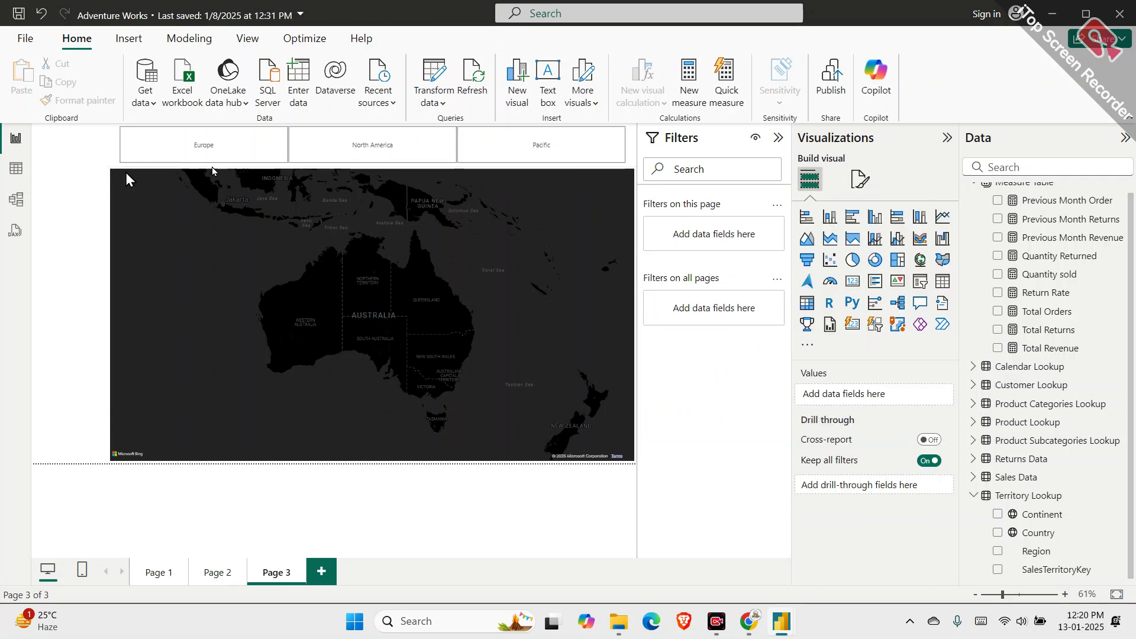
Show the Continent slicer's "Select all" option again and test it, leaving all continents selected
{"action": "left_click", "coordinate": [373, 144]}
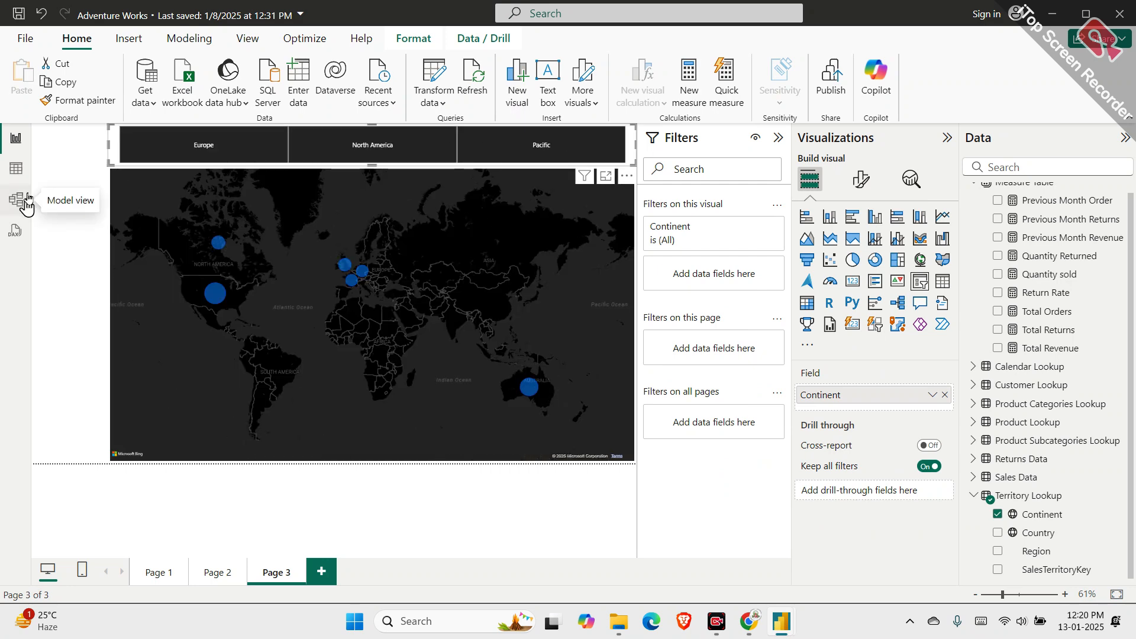
{"action": "left_click", "coordinate": [860, 179]}
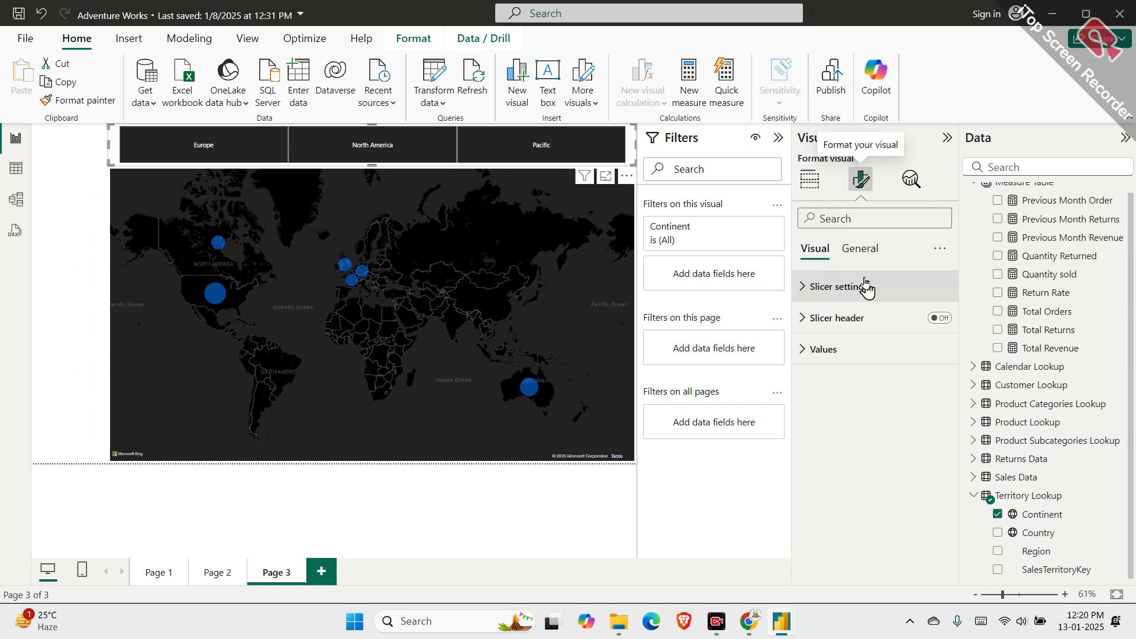
{"action": "left_click", "coordinate": [866, 288]}
{"action": "left_click", "coordinate": [852, 399]}
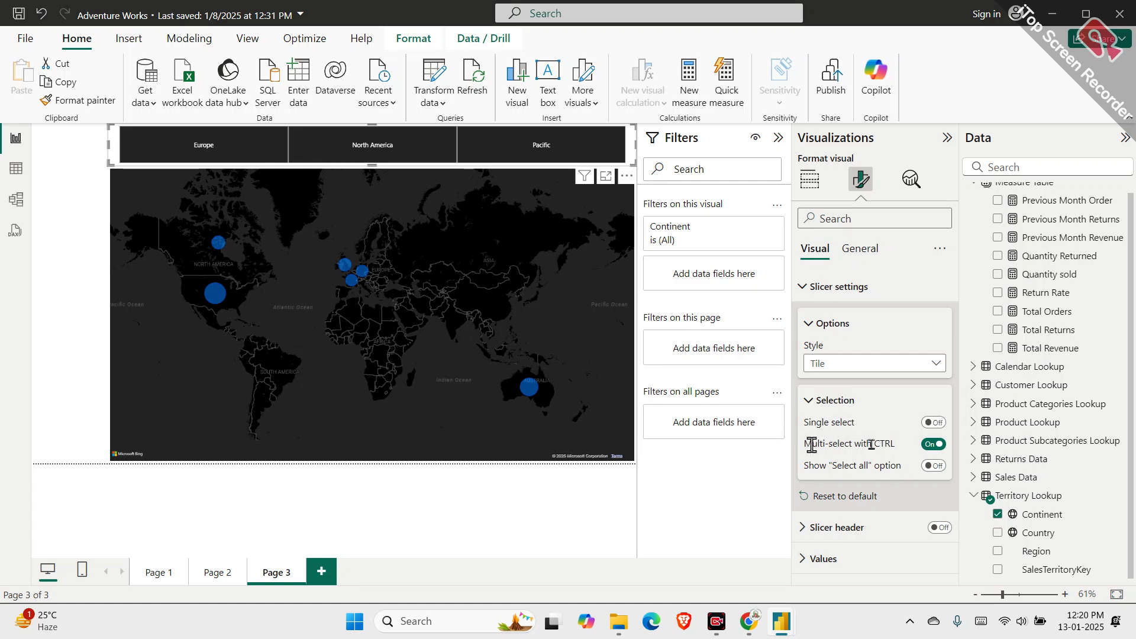
{"action": "left_click", "coordinate": [935, 466]}
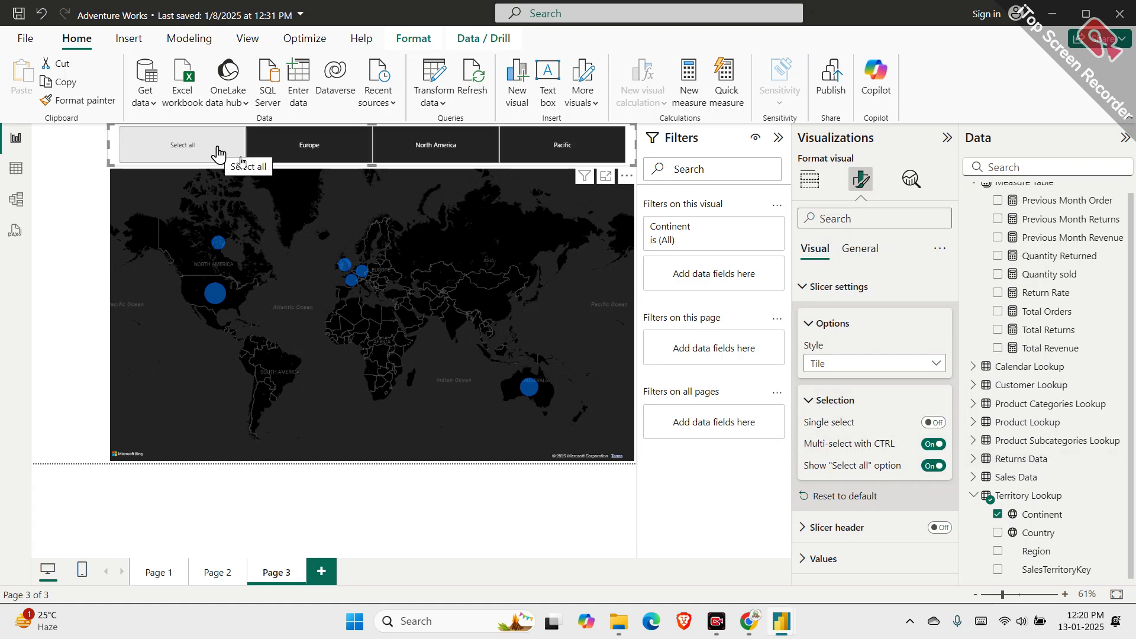
{"action": "left_click", "coordinate": [208, 146]}
{"action": "left_click", "coordinate": [208, 147]}
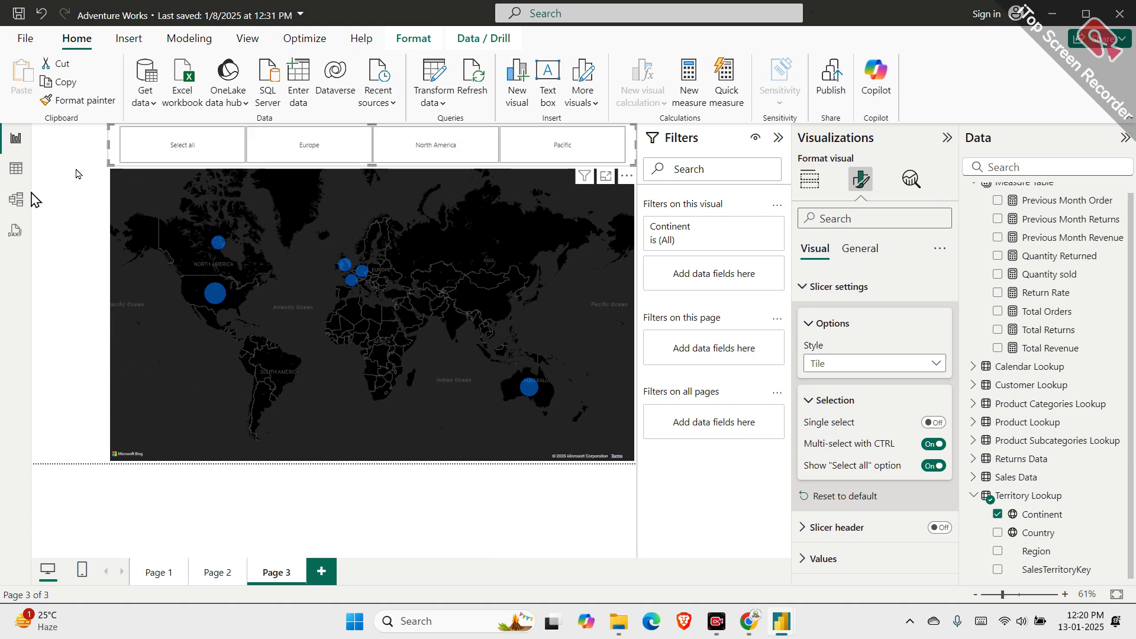
{"action": "left_click", "coordinate": [48, 238]}
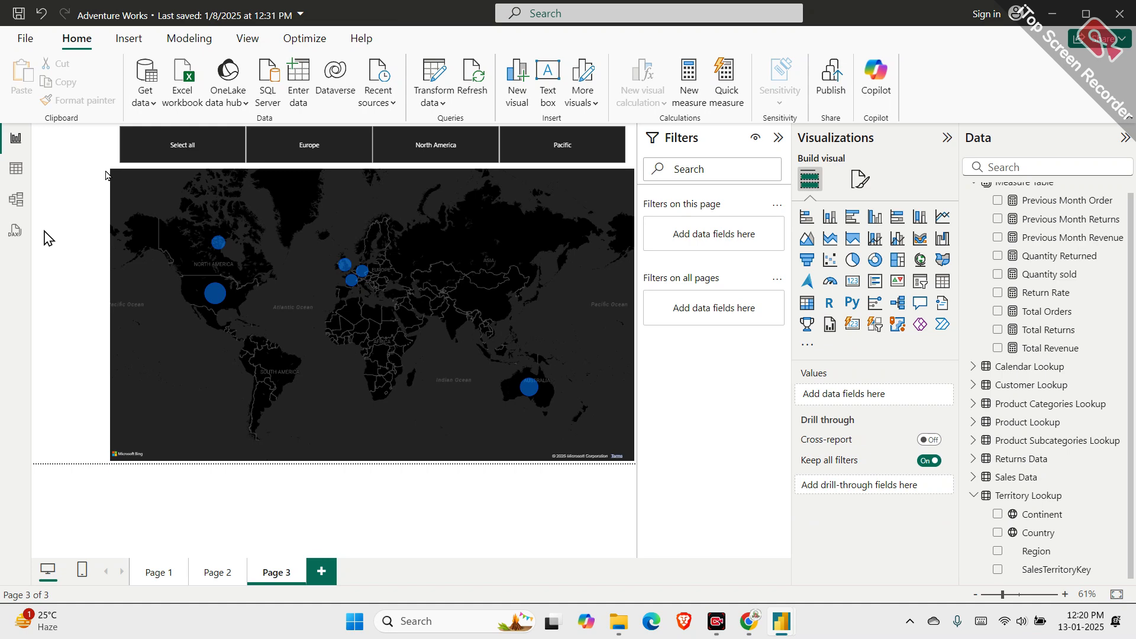
Examine the map on Page 3 up close, review Page 1 and Page 2, and return to Page 3
{"action": "scroll", "coordinate": [251, 275], "scroll_direction": "up", "scroll_amount": 2}
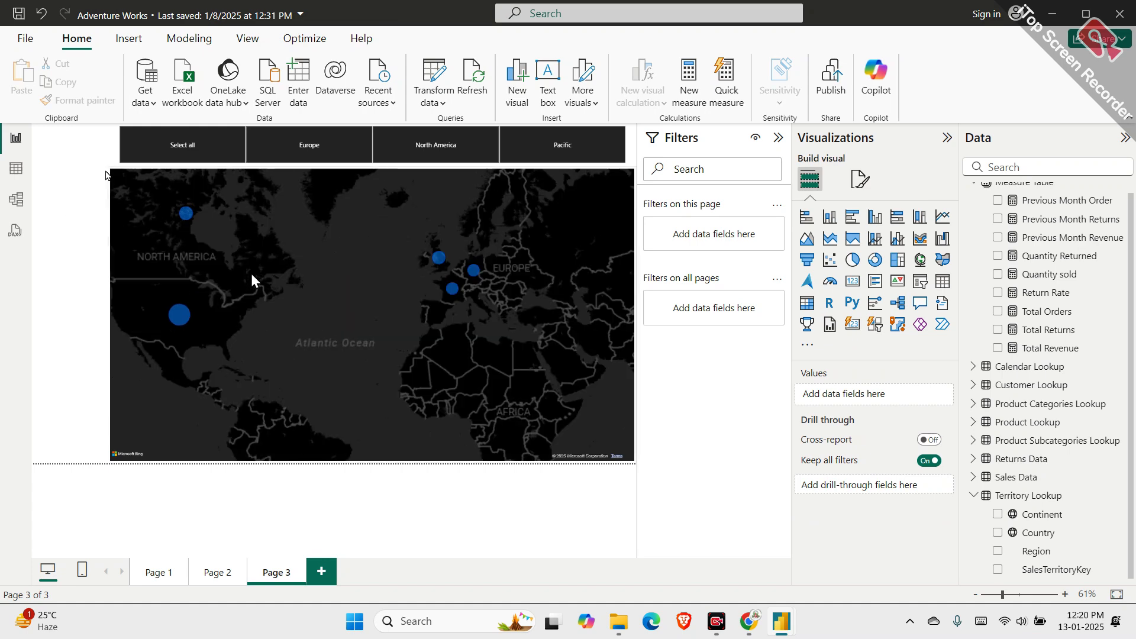
{"action": "left_click_drag", "start_coordinate": [311, 317], "coordinate": [357, 289]}
{"action": "left_click", "coordinate": [349, 290]}
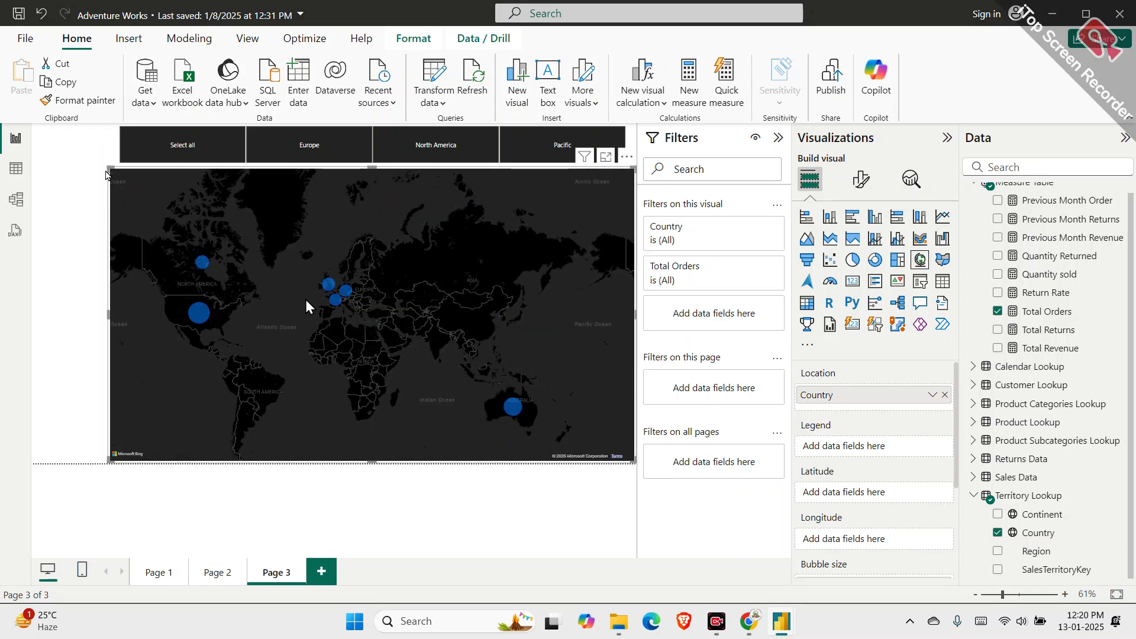
{"action": "left_click", "coordinate": [225, 575]}
{"action": "left_click", "coordinate": [157, 575]}
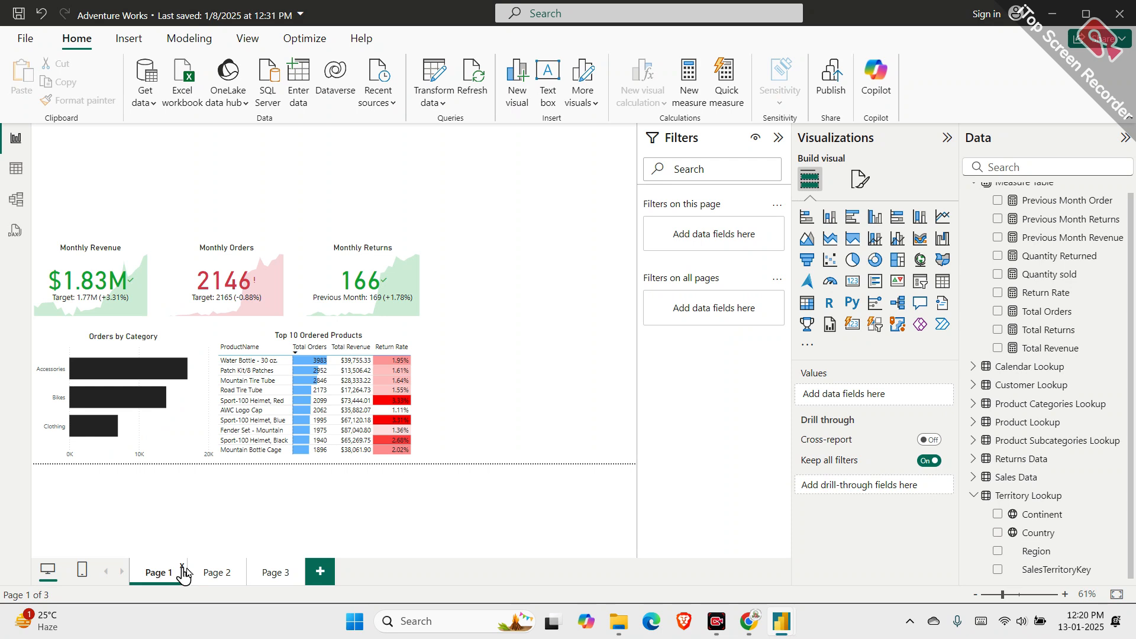
{"action": "left_click", "coordinate": [215, 573]}
{"action": "left_click", "coordinate": [279, 573]}
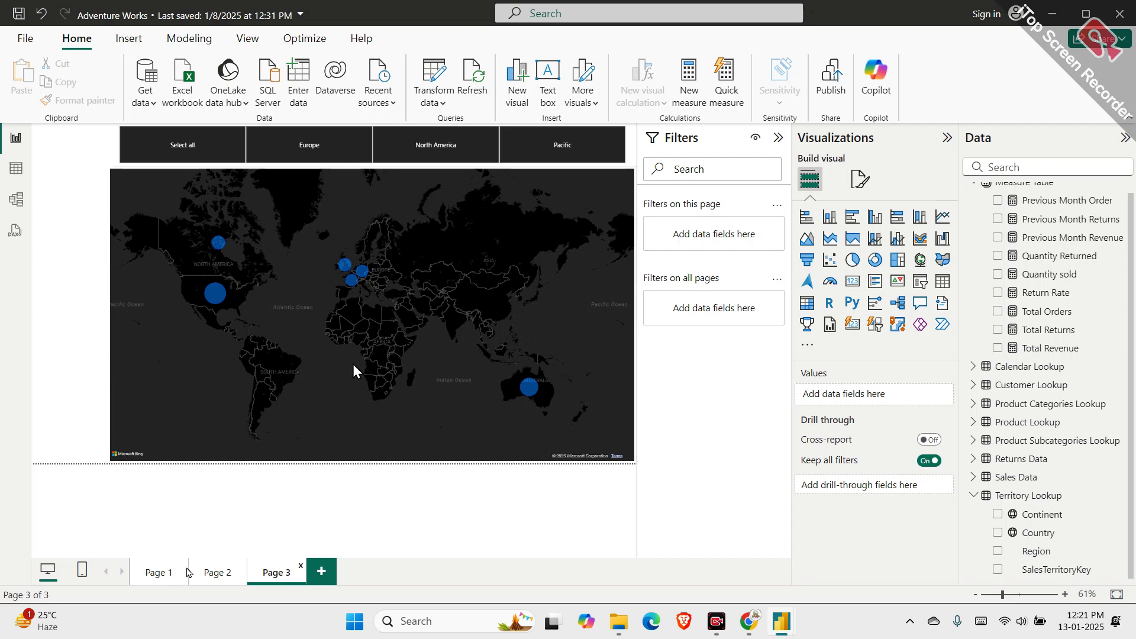
Add a new report page and place an empty gauge visual near the top of its canvas
{"action": "left_click", "coordinate": [321, 571]}
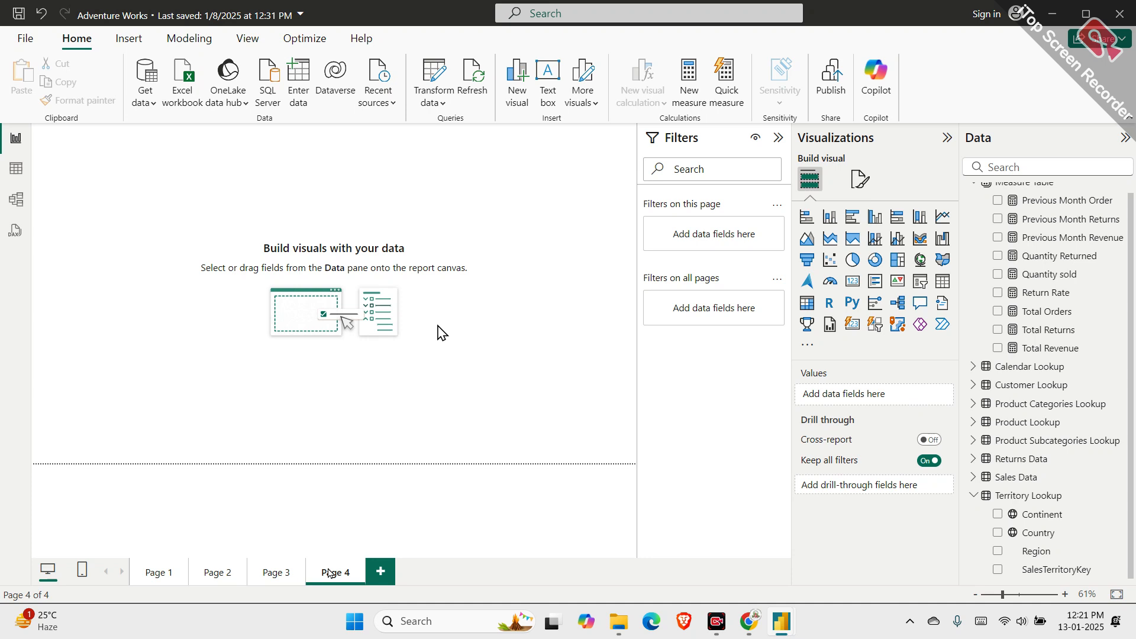
{"action": "left_click", "coordinate": [832, 283]}
{"action": "left_click_drag", "start_coordinate": [229, 213], "coordinate": [297, 213]}
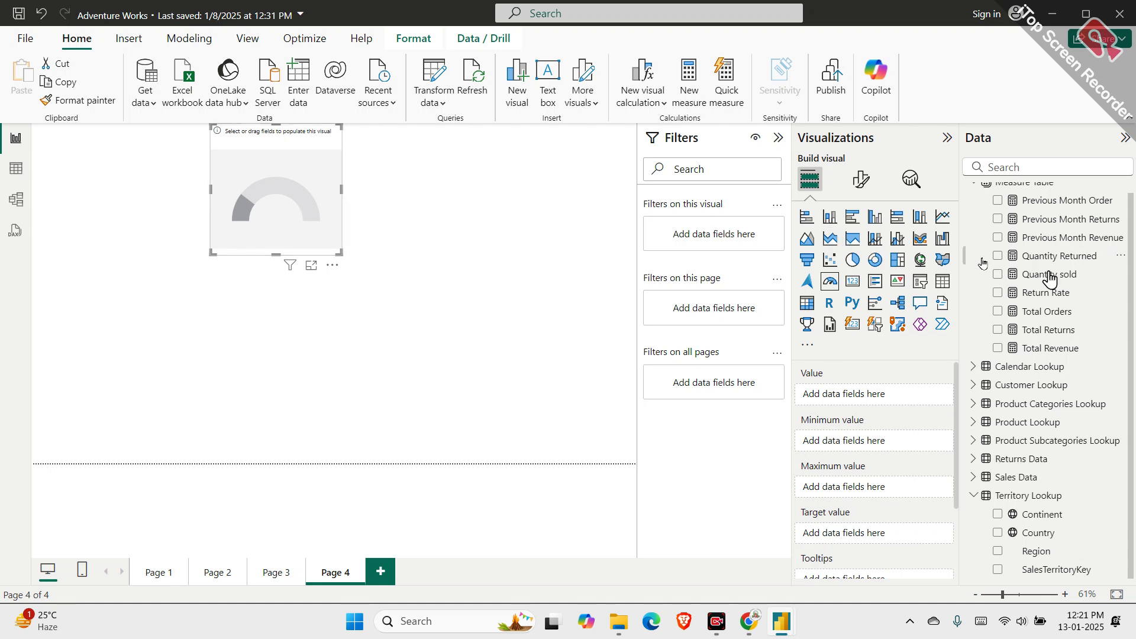
{"action": "scroll", "coordinate": [1035, 278], "scroll_direction": "up", "scroll_amount": 1}
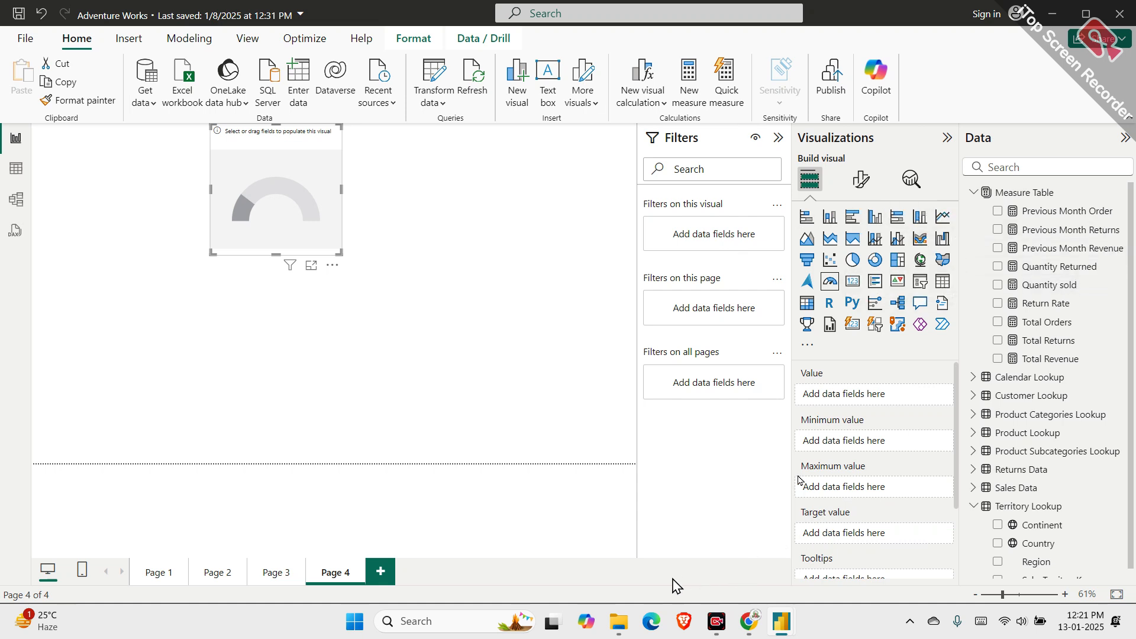
{"action": "mouse_move", "coordinate": [377, 192]}
{"action": "left_mouse_down"}
{"action": "mouse_move", "coordinate": [327, 159]}
{"action": "mouse_move", "coordinate": [213, 211]}
{"action": "mouse_move", "coordinate": [332, 217]}
{"action": "mouse_move", "coordinate": [303, 156]}
{"action": "left_mouse_up"}
Review the DAX formula of the Previous Month Order measure
{"action": "left_click", "coordinate": [1078, 216]}
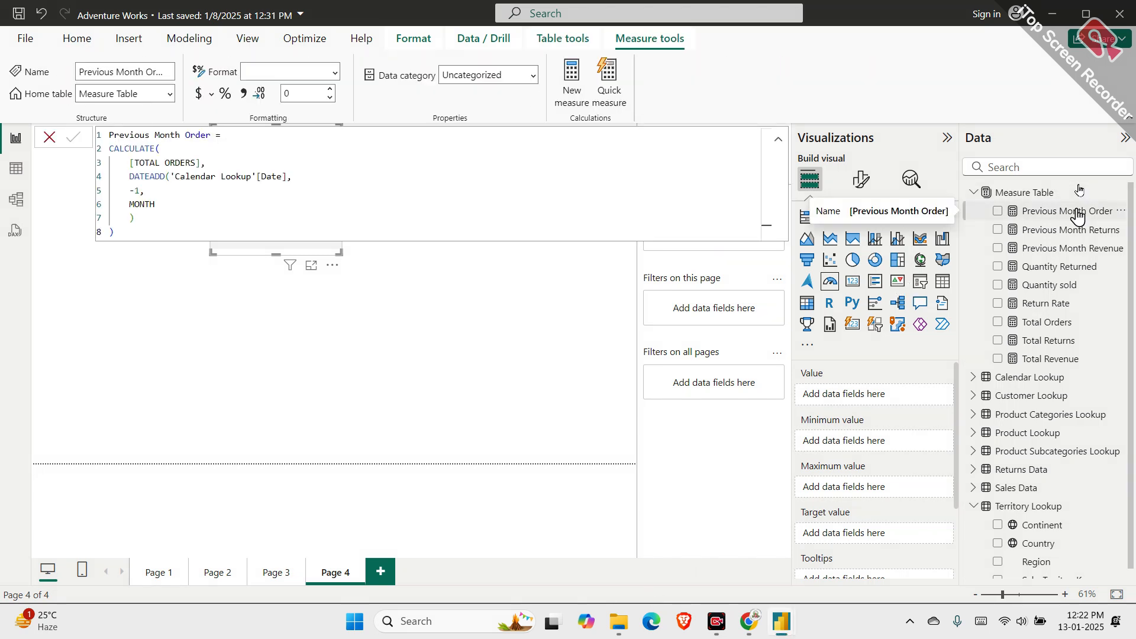
{"action": "left_click_drag", "start_coordinate": [139, 234], "coordinate": [93, 138]}
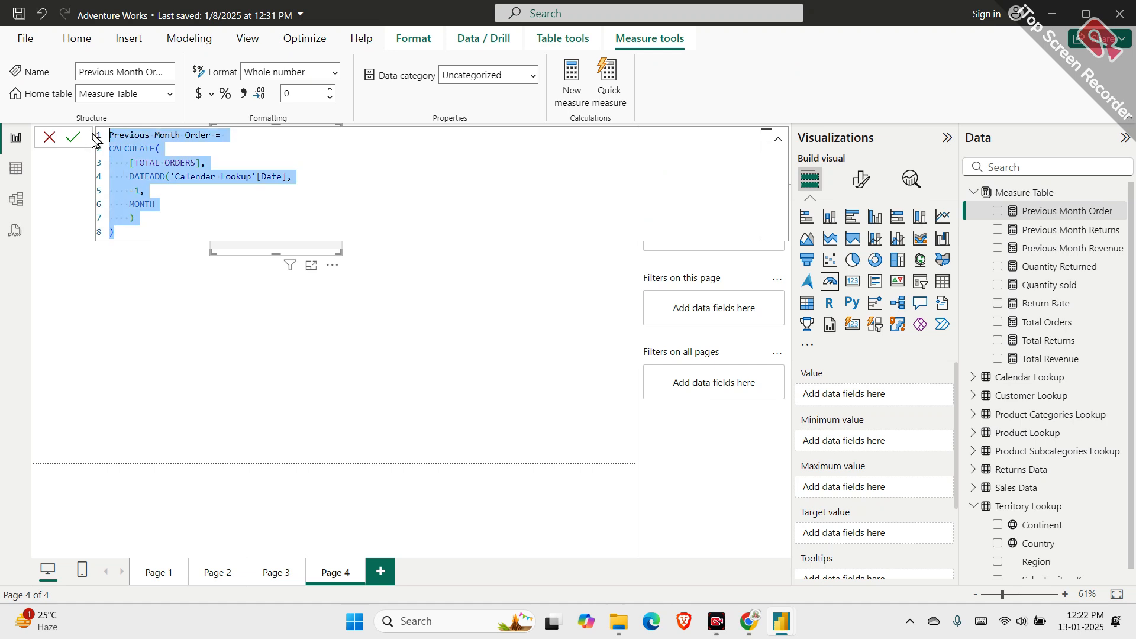
Create a measure in the Measure Table named Order Target, defined as [Previous Month Order] * 1.1
{"action": "left_click", "coordinate": [1116, 194]}
{"action": "key", "text": "Escape"}
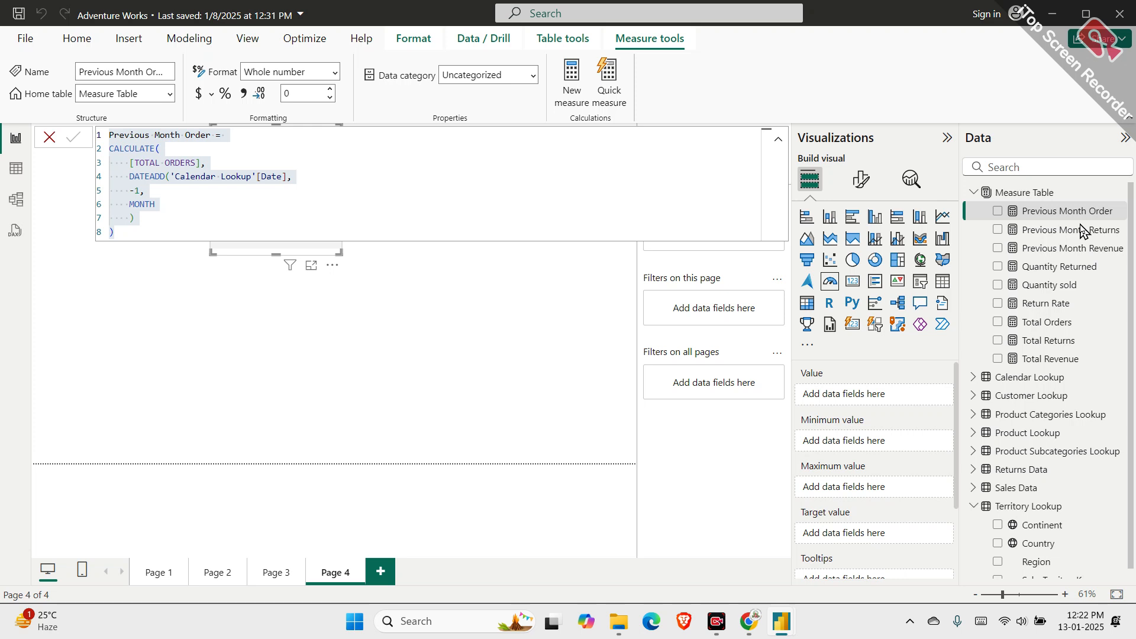
{"action": "left_click_drag", "start_coordinate": [127, 230], "coordinate": [101, 145]}
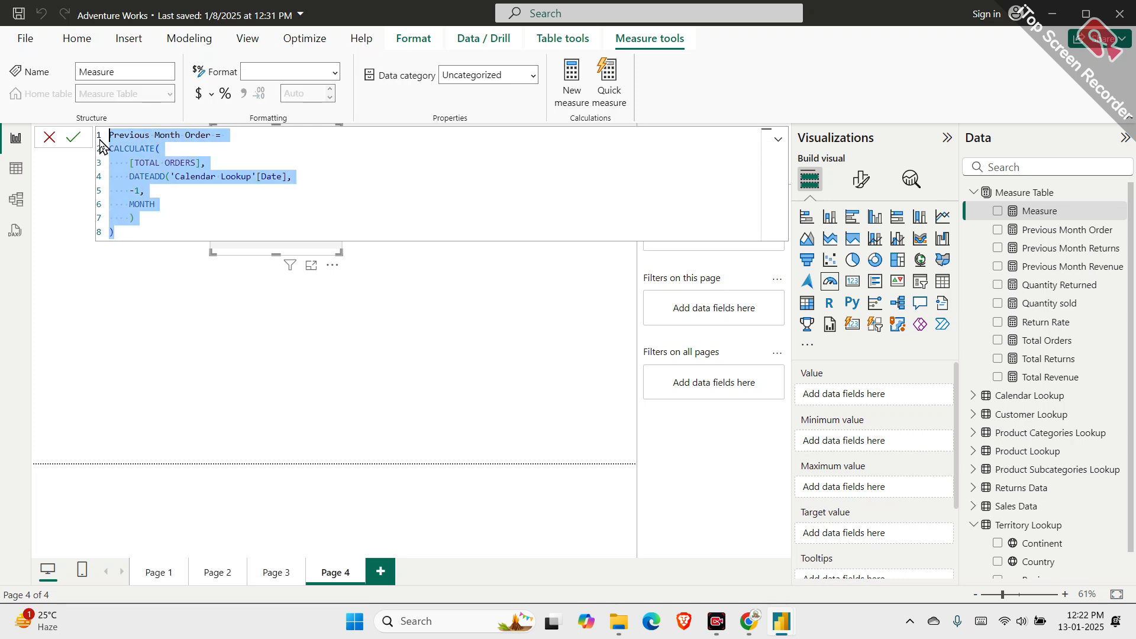
{"action": "key", "text": "BackSpace"}
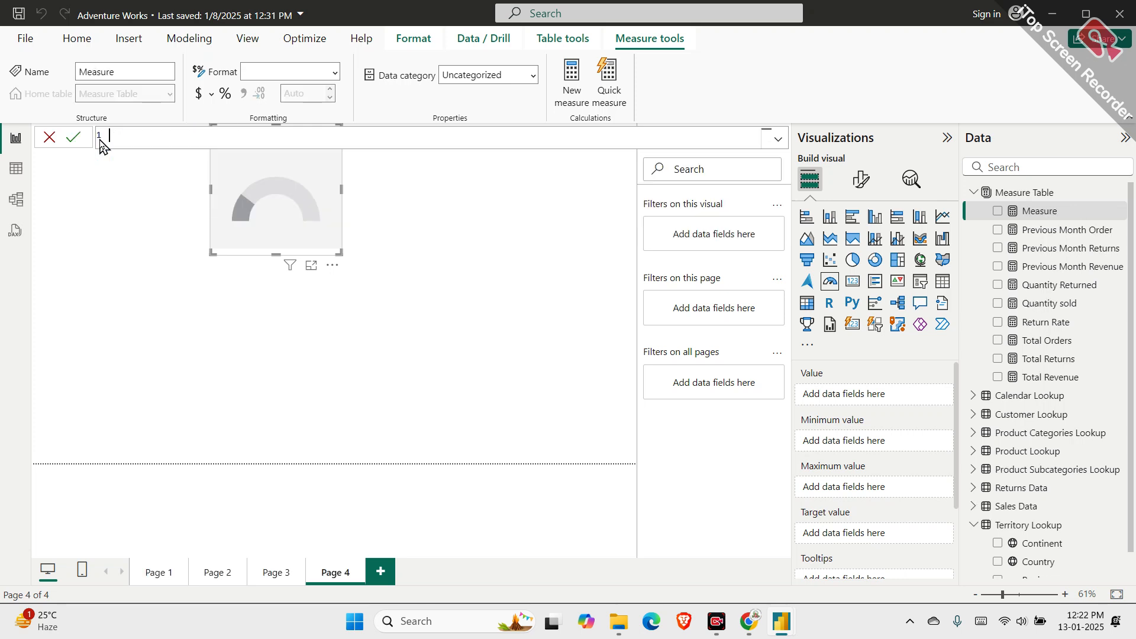
{"action": "type", "text": "Order Target ="}
{"action": "key", "text": "shift+Return"}
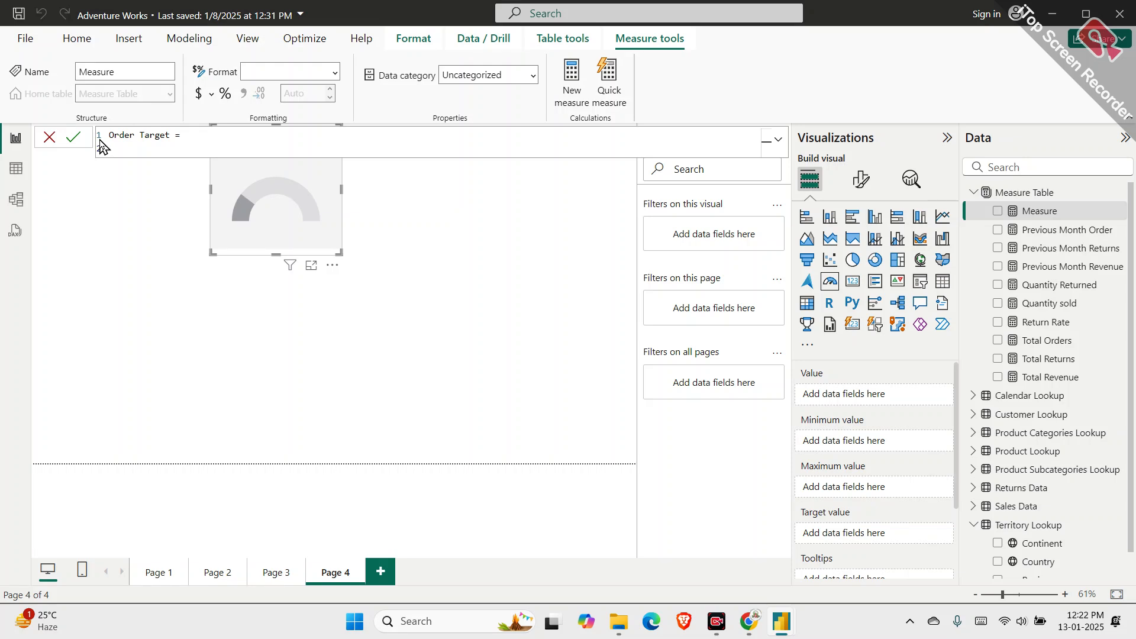
{"action": "type", "text": "pre"}
{"action": "key", "text": "Tab"}
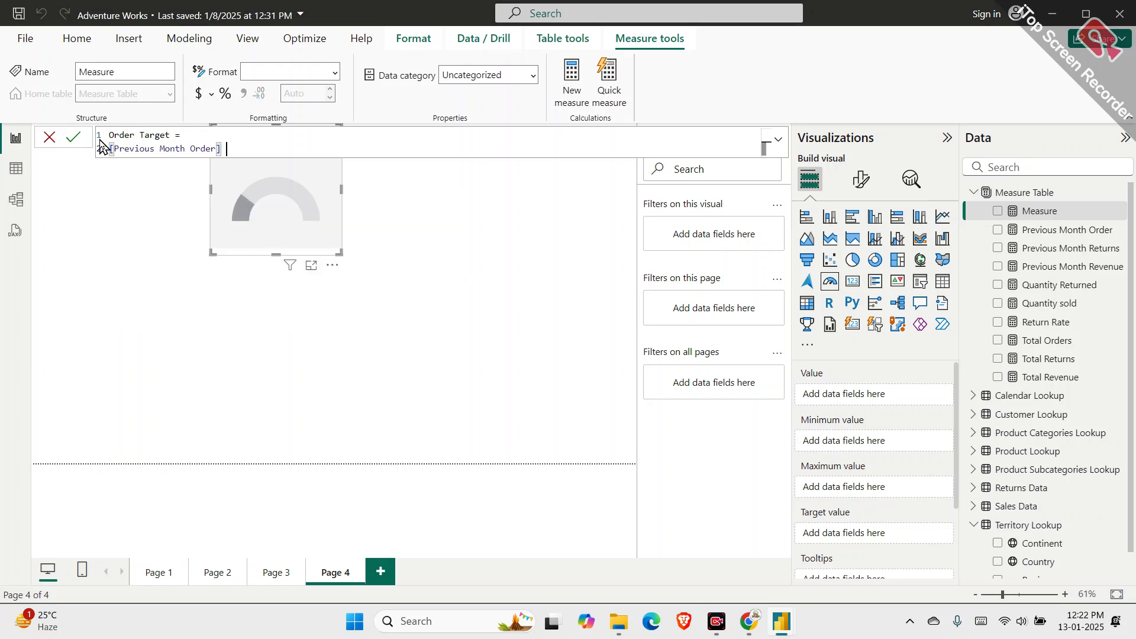
{"action": "type", "text": "* 1.1"}
{"action": "key", "text": "Return"}
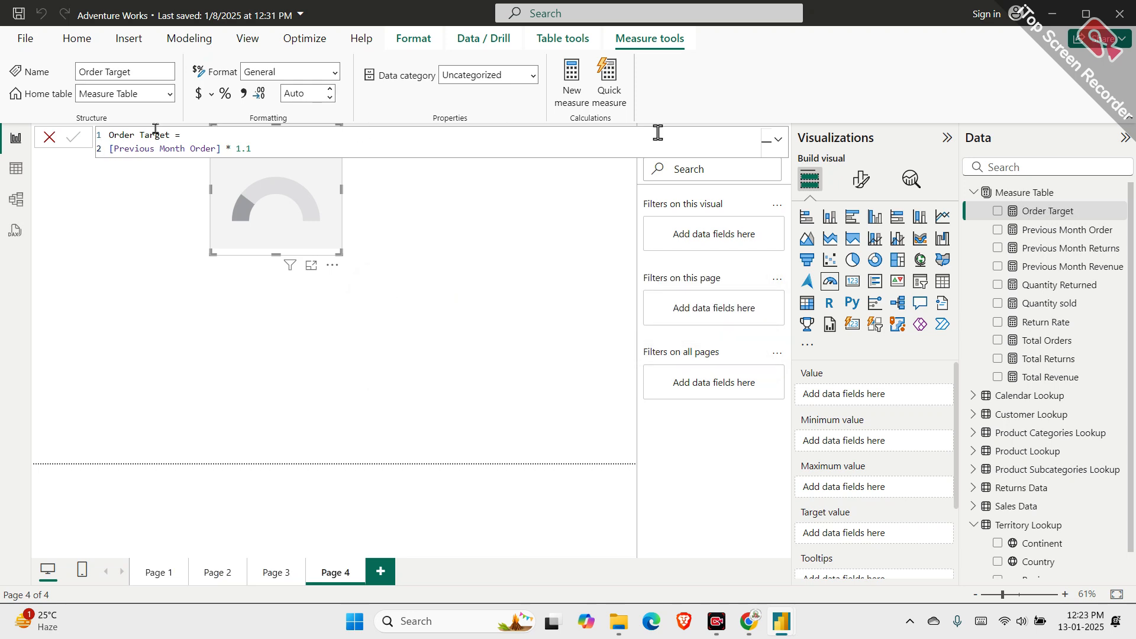
Move the gauge slightly lower on the canvas and assign Total Orders as its value and Order Target as its target value
{"action": "left_click", "coordinate": [1013, 236]}
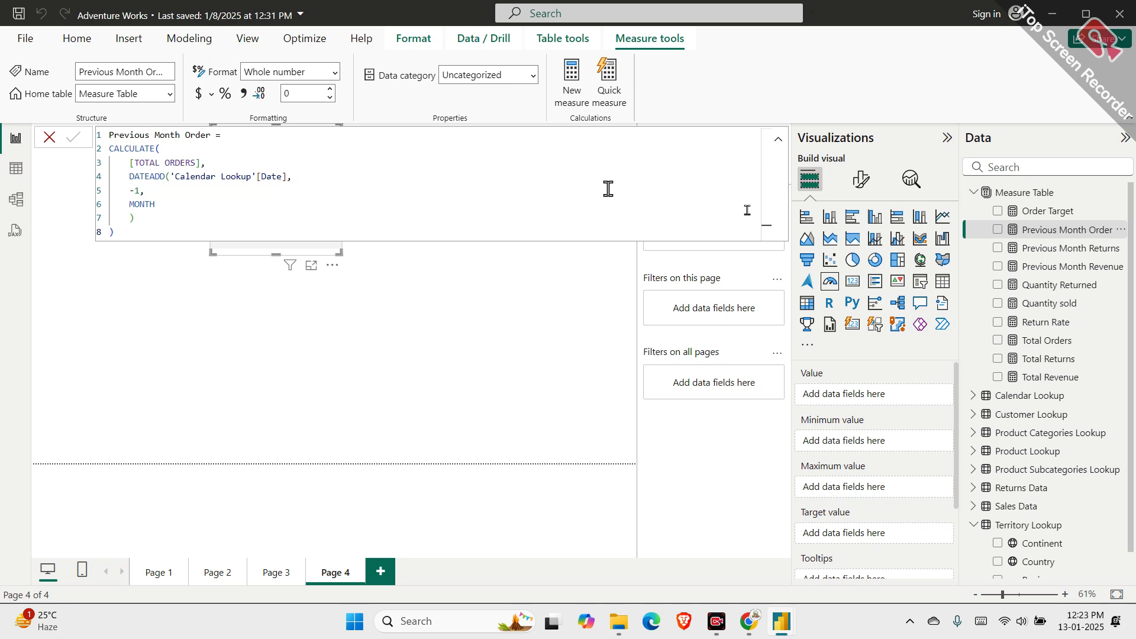
{"action": "left_click", "coordinate": [1064, 215]}
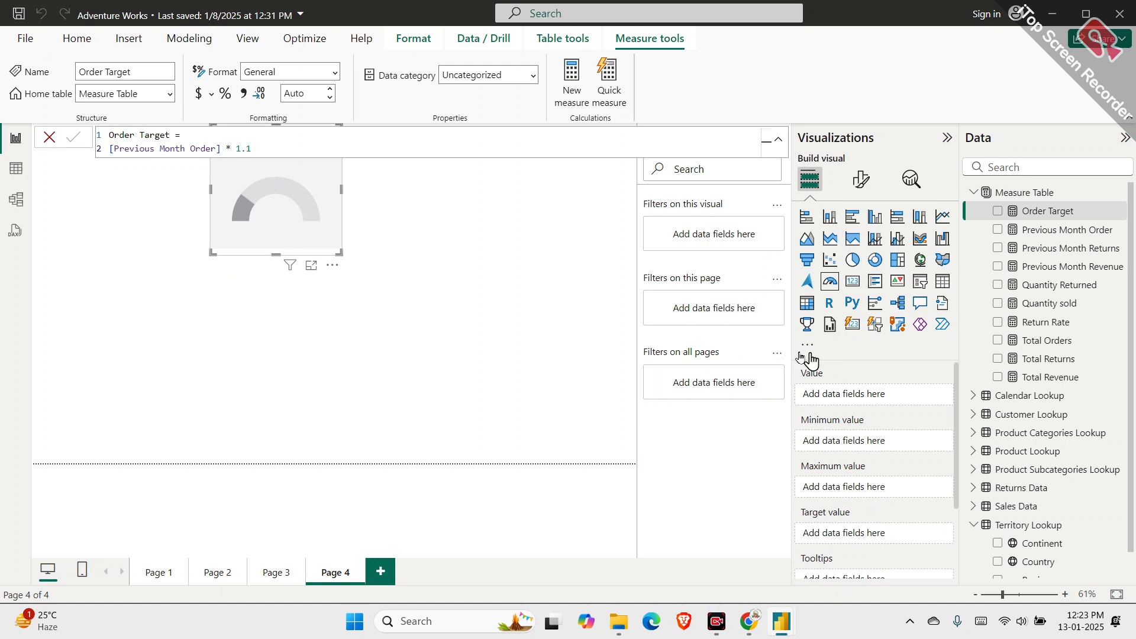
{"action": "left_click_drag", "start_coordinate": [310, 213], "coordinate": [342, 261]}
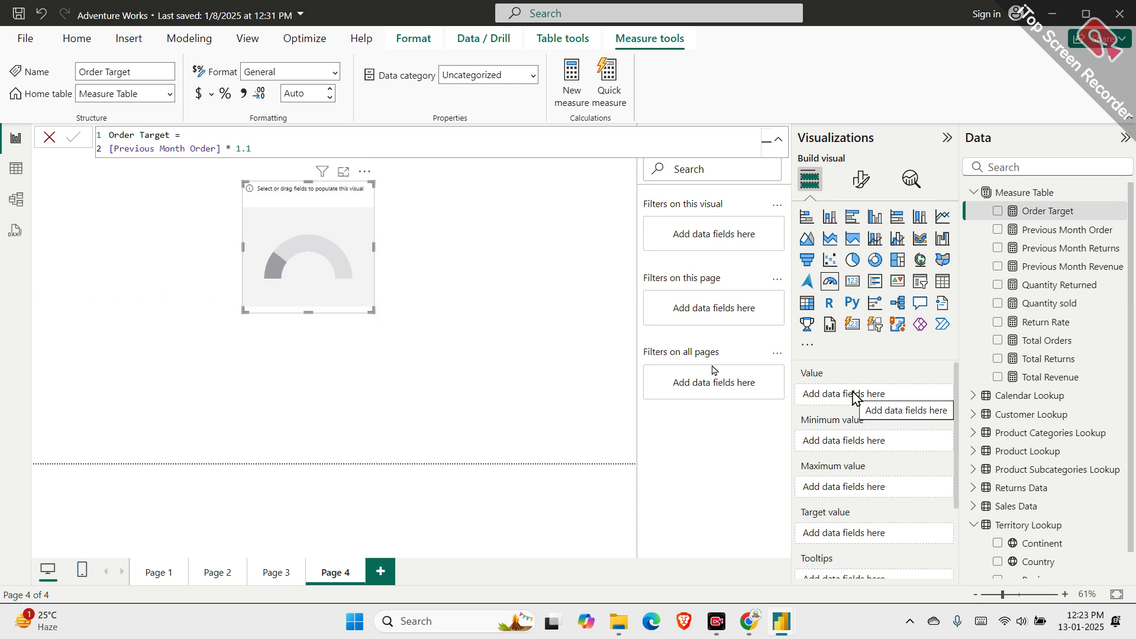
{"action": "left_click_drag", "start_coordinate": [1057, 341], "coordinate": [934, 403]}
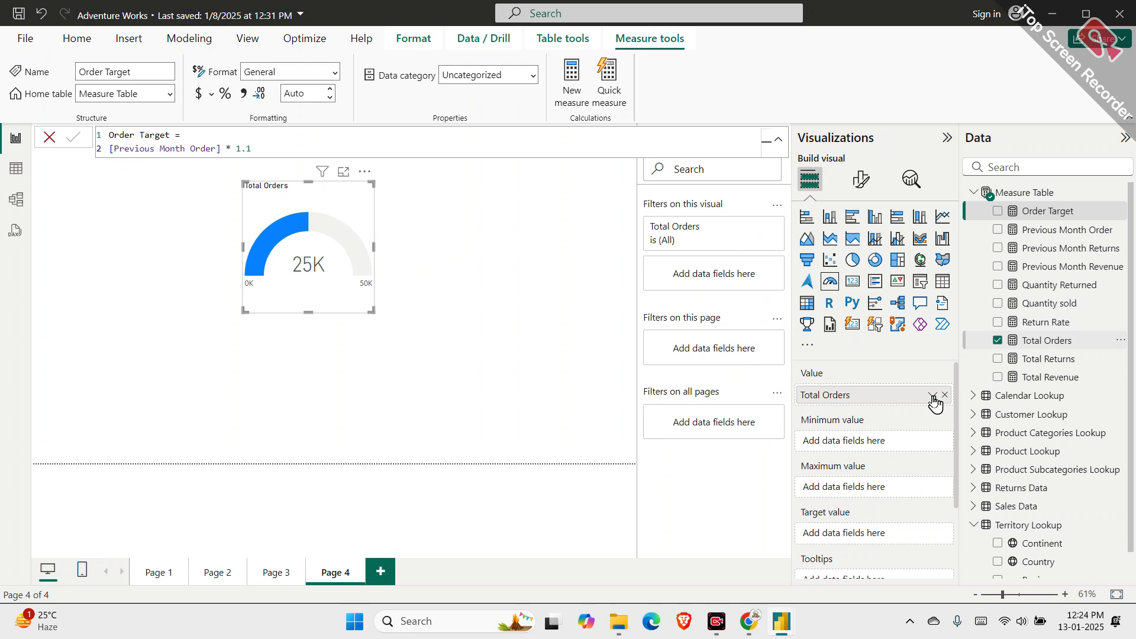
{"action": "scroll", "coordinate": [887, 470], "scroll_direction": "down", "scroll_amount": 2}
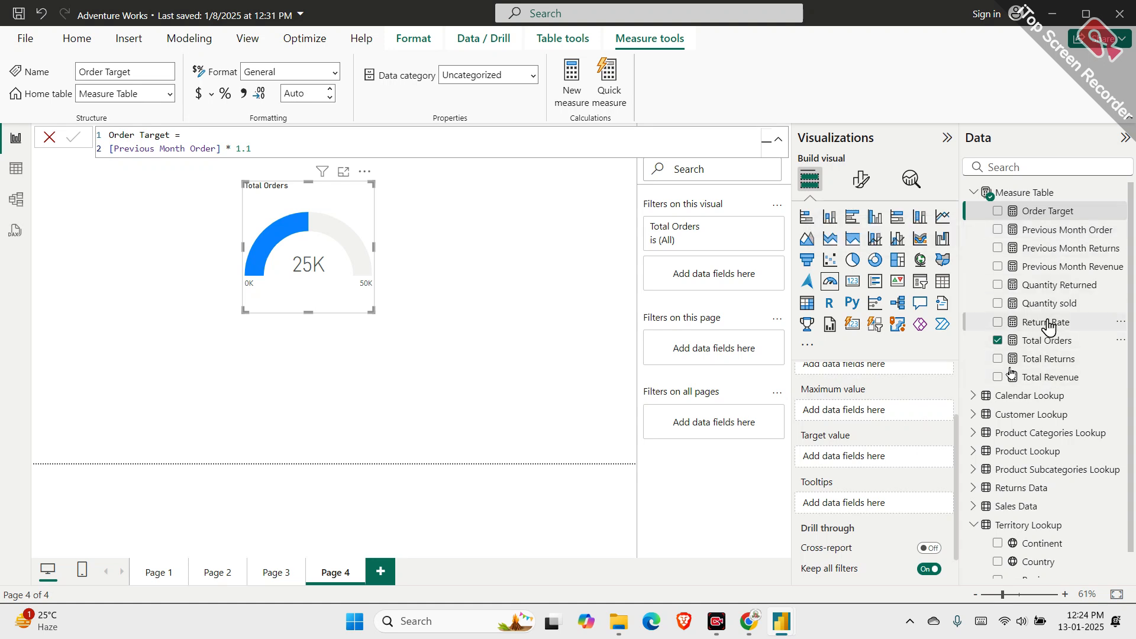
{"action": "mouse_move", "coordinate": [1049, 214]}
{"action": "left_mouse_down"}
{"action": "mouse_move", "coordinate": [971, 278]}
{"action": "mouse_move", "coordinate": [910, 444]}
{"action": "mouse_move", "coordinate": [889, 461]}
{"action": "left_mouse_up"}
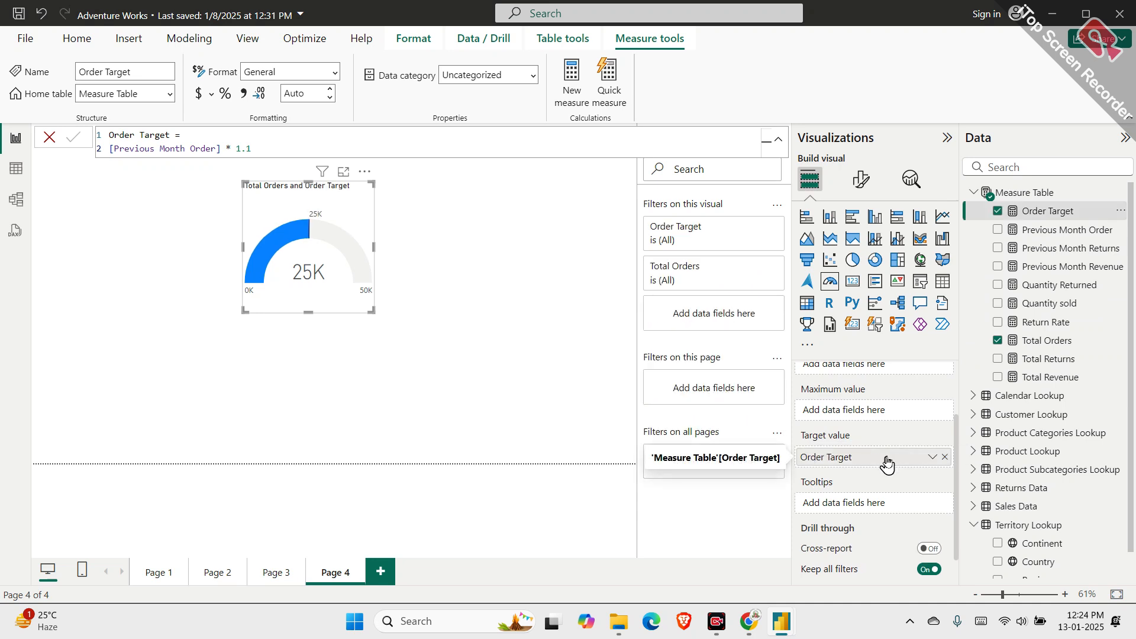
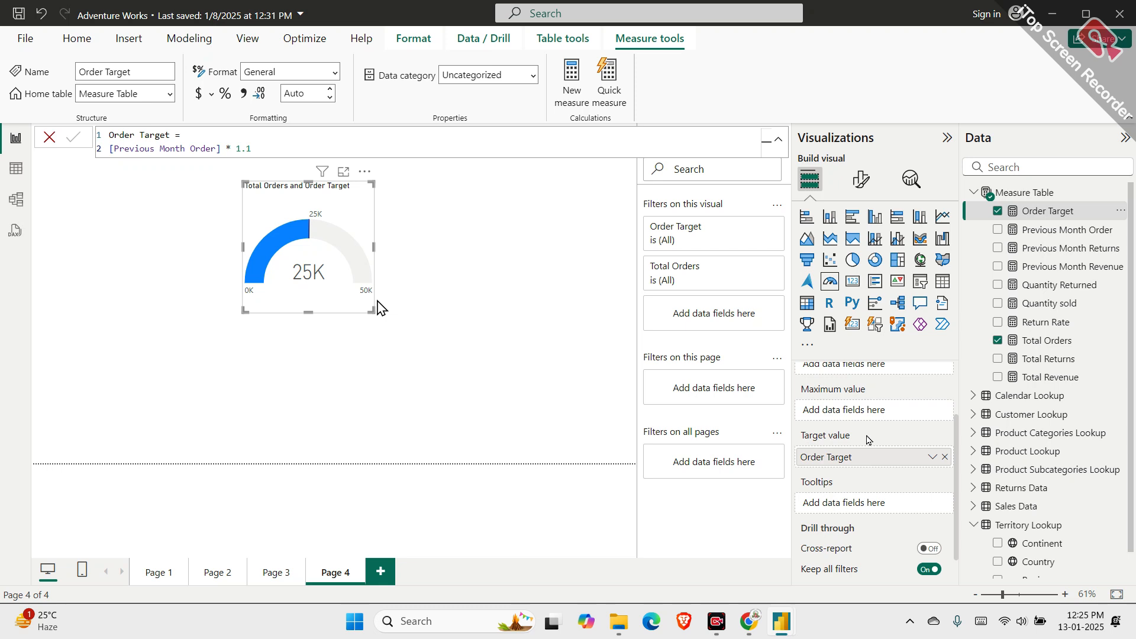
Review the formulas of Previous Month Order and Order Target, and shift the gauge slightly up and to the left on the canvas
{"action": "left_click", "coordinate": [1036, 231]}
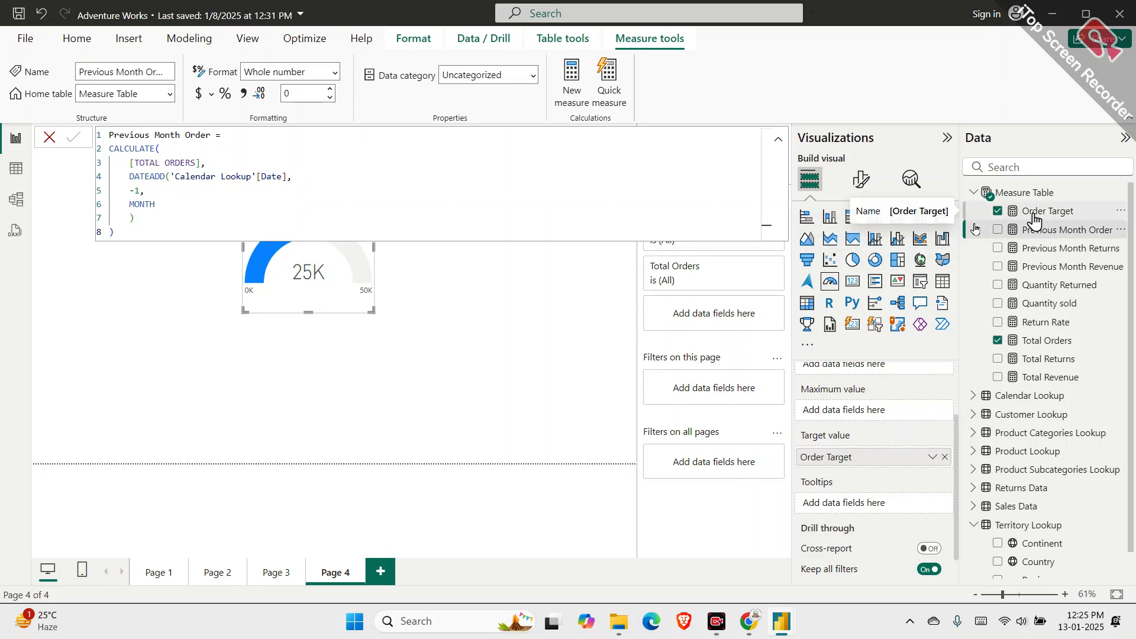
{"action": "left_click", "coordinate": [1036, 217]}
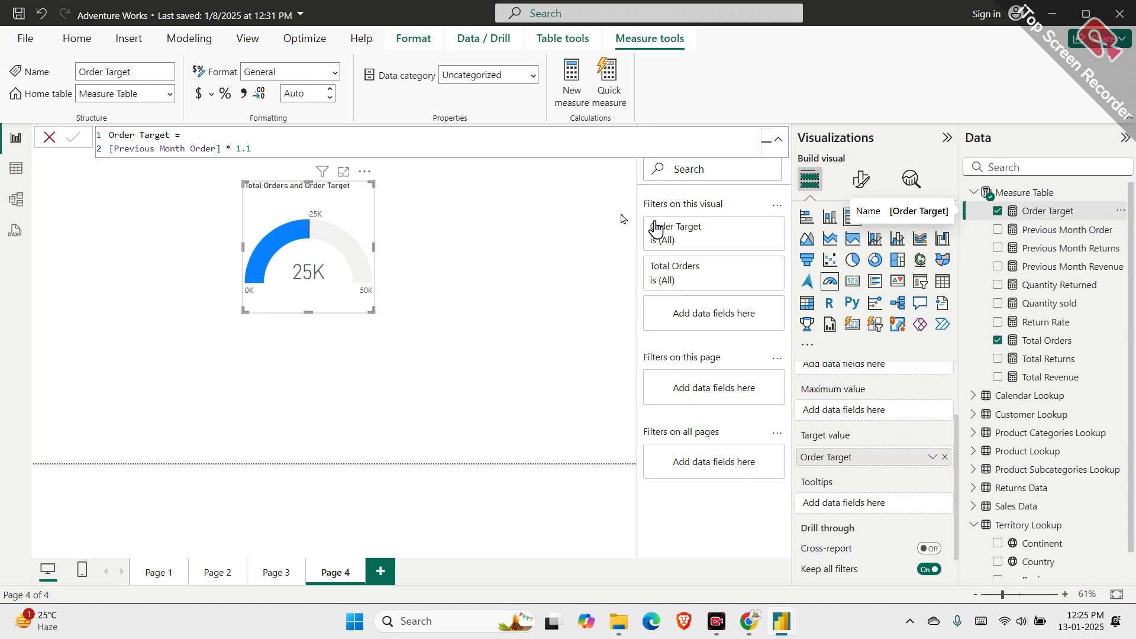
{"action": "mouse_move", "coordinate": [317, 290]}
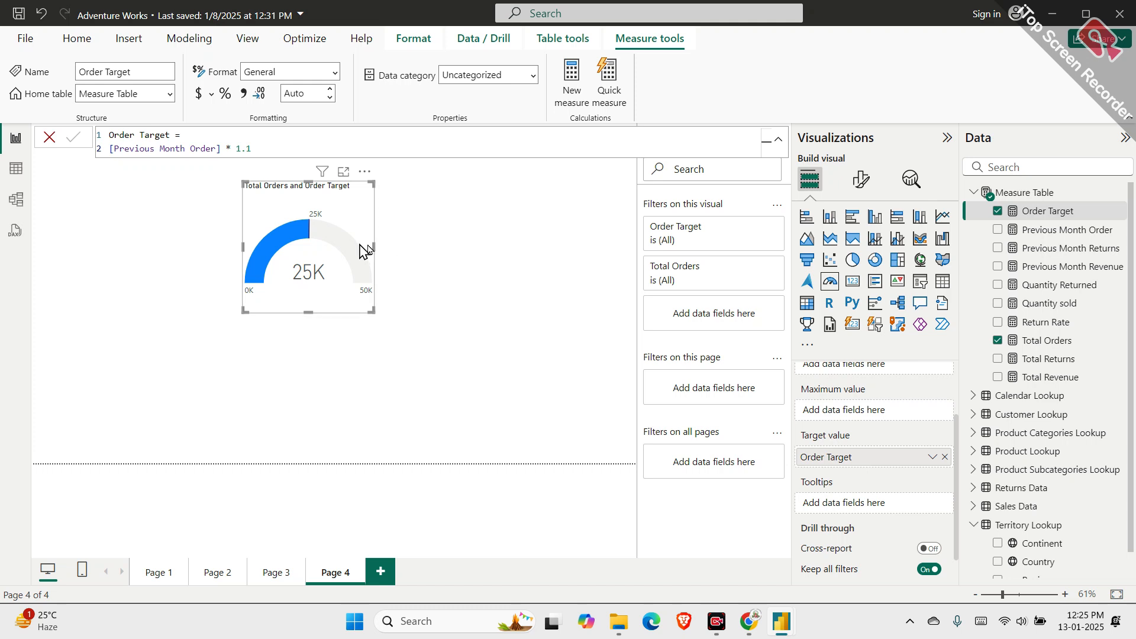
{"action": "left_click_drag", "start_coordinate": [363, 251], "coordinate": [342, 239]}
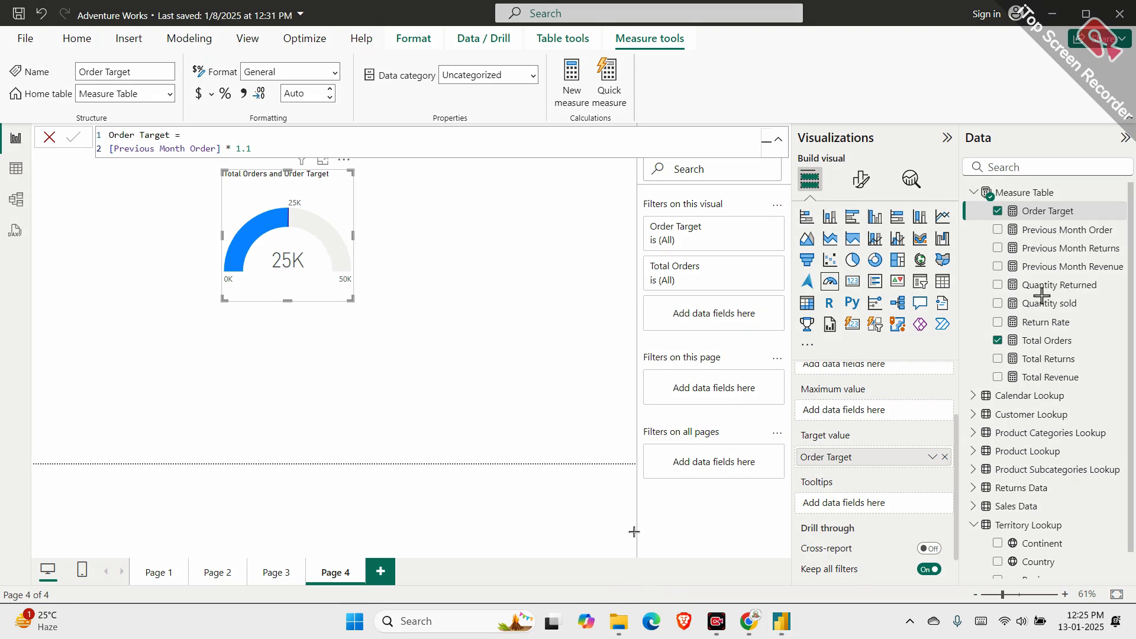
{"action": "mouse_move", "coordinate": [1074, 331]}
{"action": "left_mouse_down"}
{"action": "mouse_move", "coordinate": [987, 337]}
{"action": "mouse_move", "coordinate": [999, 354]}
{"action": "mouse_move", "coordinate": [1065, 350]}
{"action": "mouse_move", "coordinate": [1090, 334]}
{"action": "mouse_move", "coordinate": [1077, 333]}
{"action": "left_mouse_up"}
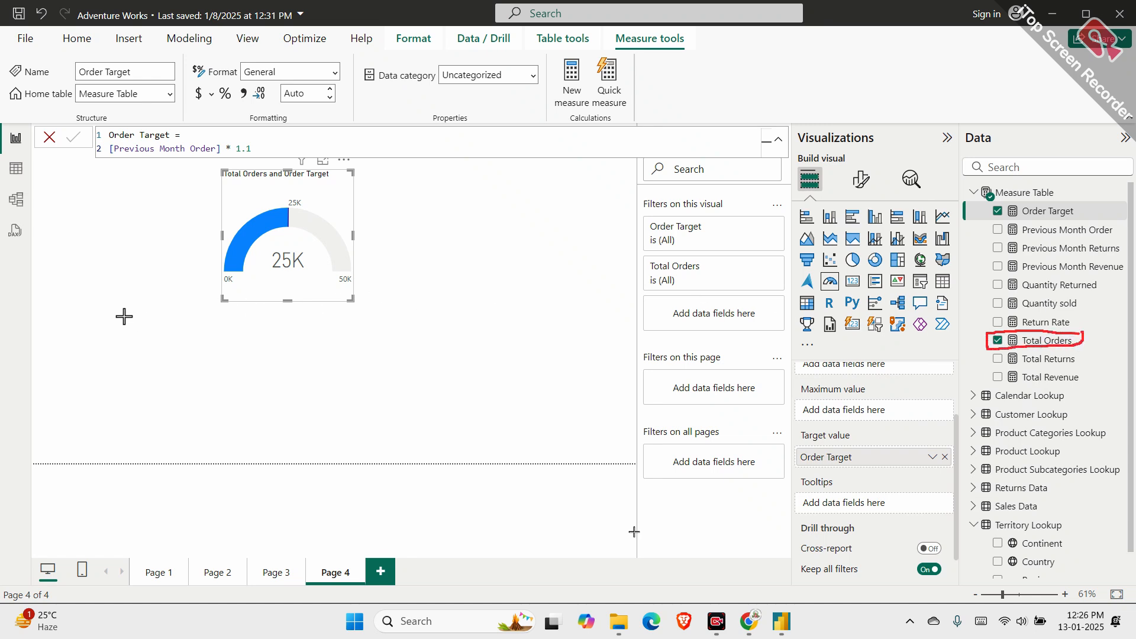
{"action": "mouse_move", "coordinate": [71, 241]}
{"action": "left_mouse_down"}
{"action": "mouse_move", "coordinate": [60, 314]}
{"action": "mouse_move", "coordinate": [242, 343]}
{"action": "mouse_move", "coordinate": [219, 362]}
{"action": "left_mouse_up"}
{"action": "mouse_move", "coordinate": [93, 275]}
{"action": "left_mouse_down"}
{"action": "mouse_move", "coordinate": [127, 281]}
{"action": "mouse_move", "coordinate": [114, 304]}
{"action": "mouse_move", "coordinate": [158, 325]}
{"action": "mouse_move", "coordinate": [219, 280]}
{"action": "mouse_move", "coordinate": [250, 284]}
{"action": "left_mouse_up"}
{"action": "left_click_drag", "start_coordinate": [300, 344], "coordinate": [331, 379]}
{"action": "mouse_move", "coordinate": [350, 319]}
{"action": "left_mouse_down"}
{"action": "mouse_move", "coordinate": [371, 318]}
{"action": "mouse_move", "coordinate": [349, 356]}
{"action": "left_mouse_up"}
{"action": "left_click_drag", "start_coordinate": [394, 302], "coordinate": [405, 349]}
{"action": "mouse_move", "coordinate": [417, 298]}
{"action": "left_mouse_down"}
{"action": "mouse_move", "coordinate": [391, 332]}
{"action": "mouse_move", "coordinate": [436, 333]}
{"action": "left_mouse_up"}
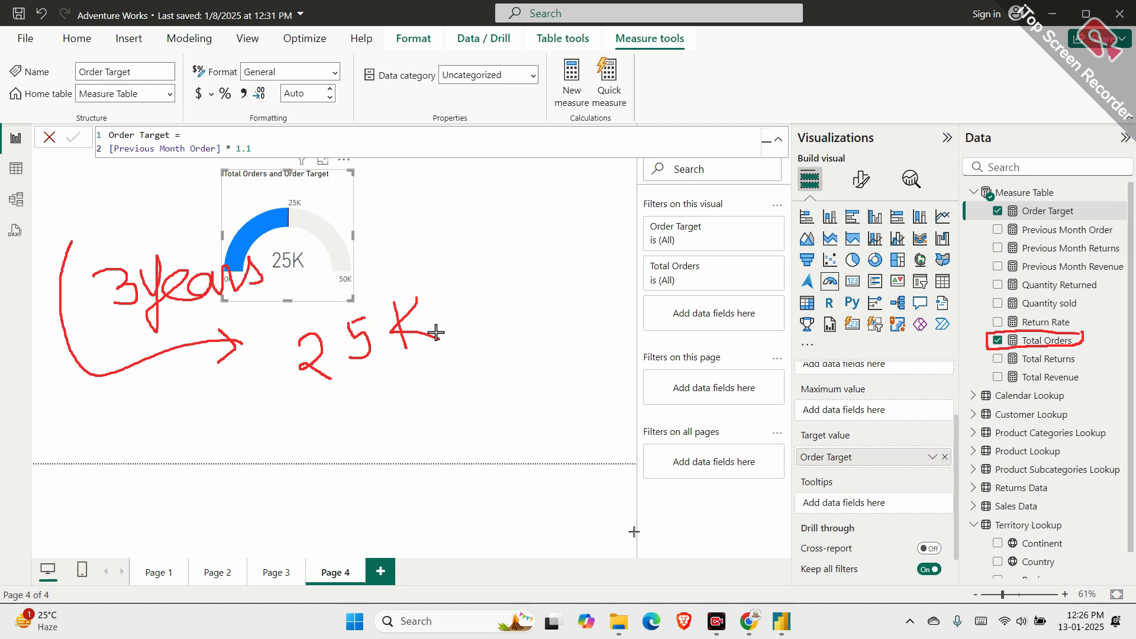
{"action": "mouse_move", "coordinate": [1104, 210]}
{"action": "left_mouse_down"}
{"action": "mouse_move", "coordinate": [1054, 204]}
{"action": "mouse_move", "coordinate": [986, 232]}
{"action": "mouse_move", "coordinate": [1006, 234]}
{"action": "left_mouse_up"}
{"action": "mouse_move", "coordinate": [357, 371]}
{"action": "left_mouse_down"}
{"action": "mouse_move", "coordinate": [389, 396]}
{"action": "mouse_move", "coordinate": [481, 380]}
{"action": "mouse_move", "coordinate": [499, 388]}
{"action": "mouse_move", "coordinate": [492, 405]}
{"action": "left_mouse_up"}
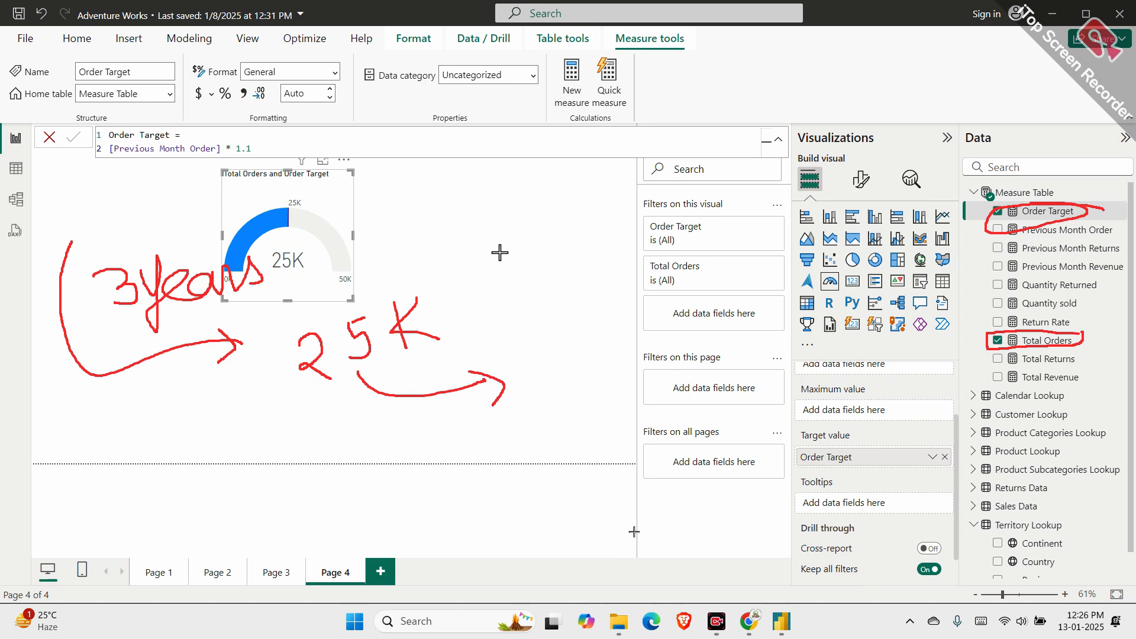
{"action": "mouse_move", "coordinate": [400, 288]}
{"action": "left_mouse_down"}
{"action": "mouse_move", "coordinate": [393, 393]}
{"action": "mouse_move", "coordinate": [337, 294]}
{"action": "left_mouse_up"}
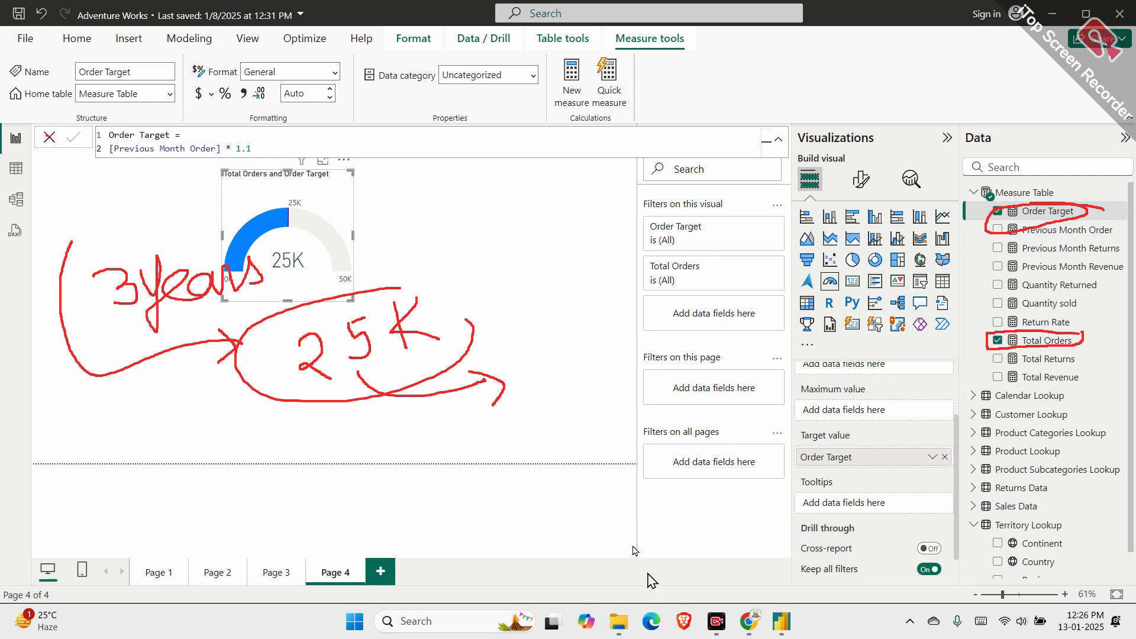
Compare the Previous Month Order formula with the reference to it in the Order Target measure
{"action": "left_click", "coordinate": [50, 137]}
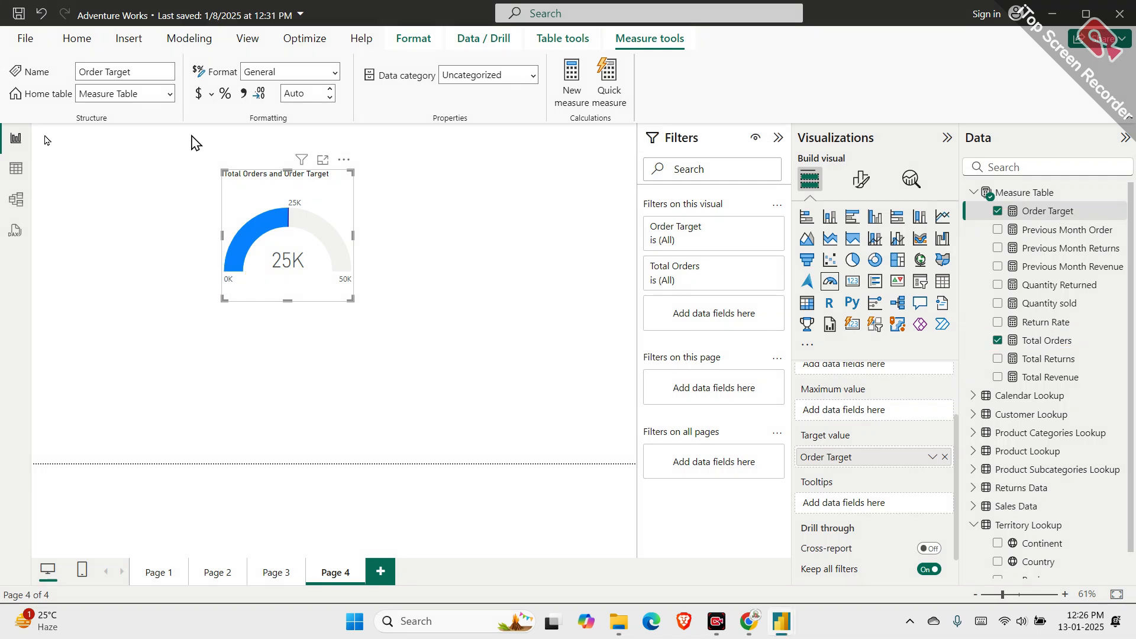
{"action": "left_click", "coordinate": [1041, 230]}
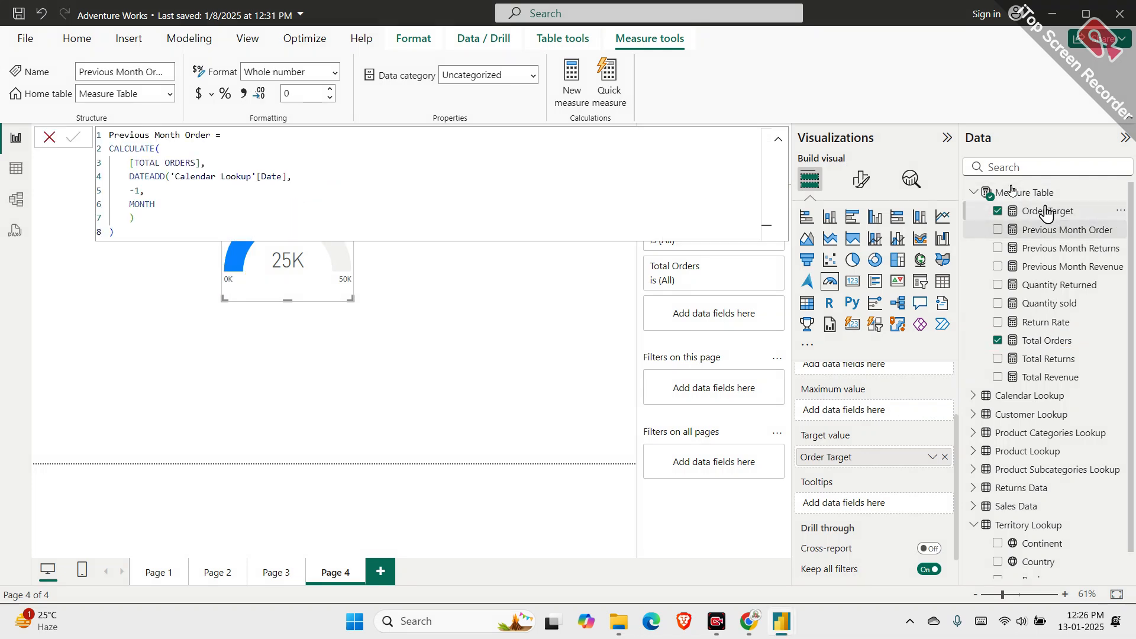
{"action": "left_click", "coordinate": [1041, 212]}
{"action": "left_click_drag", "start_coordinate": [227, 149], "coordinate": [93, 147]}
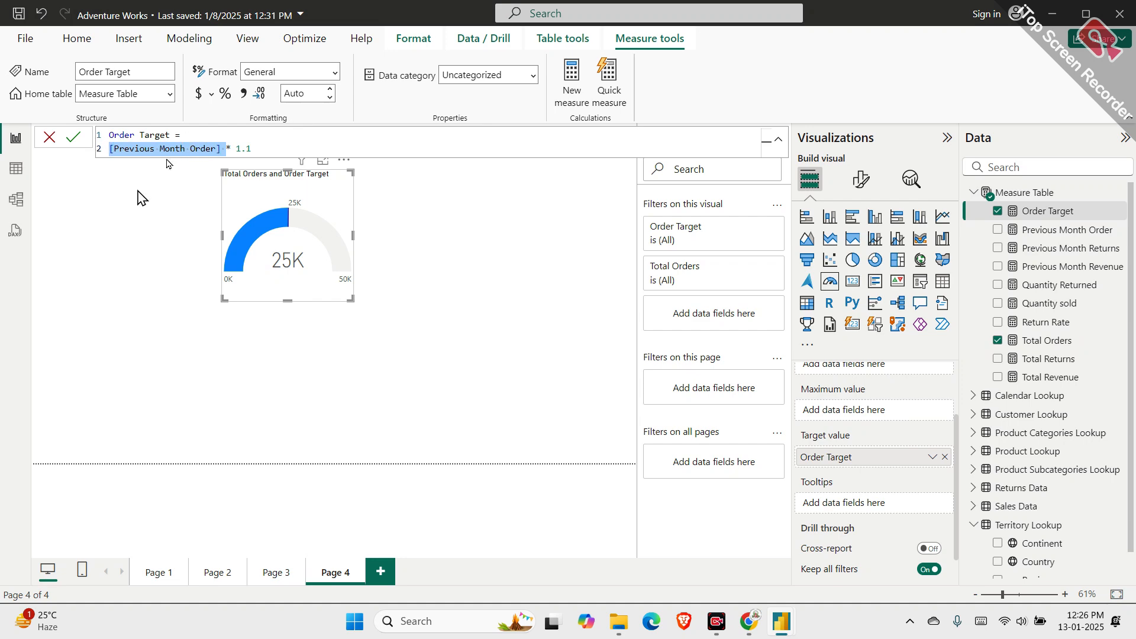
{"action": "left_click", "coordinate": [208, 205]}
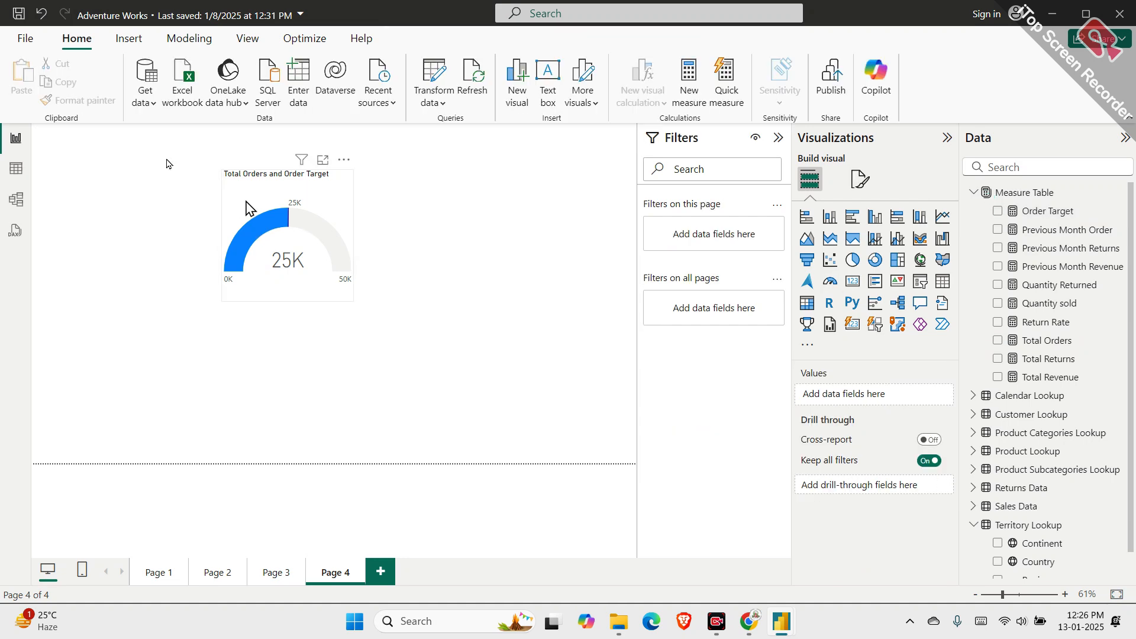
Add Start of Month from Calendar Lookup as a visual-level filter on the gauge and open its filter type choices
{"action": "left_click", "coordinate": [246, 206]}
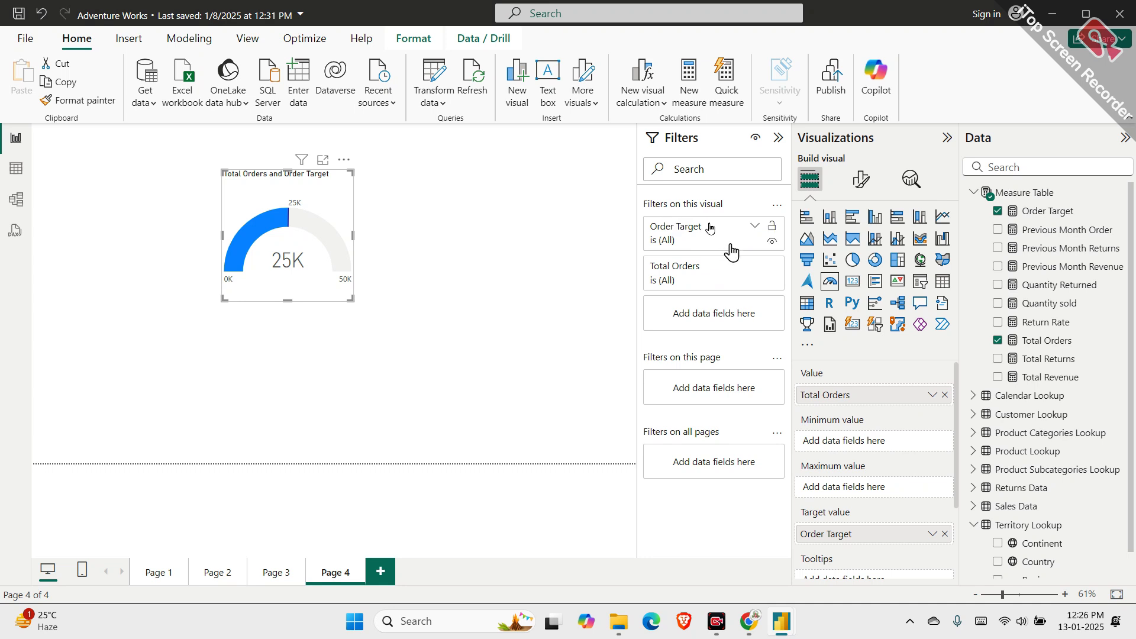
{"action": "left_click", "coordinate": [973, 414]}
{"action": "left_click", "coordinate": [974, 414]}
{"action": "left_click", "coordinate": [974, 396]}
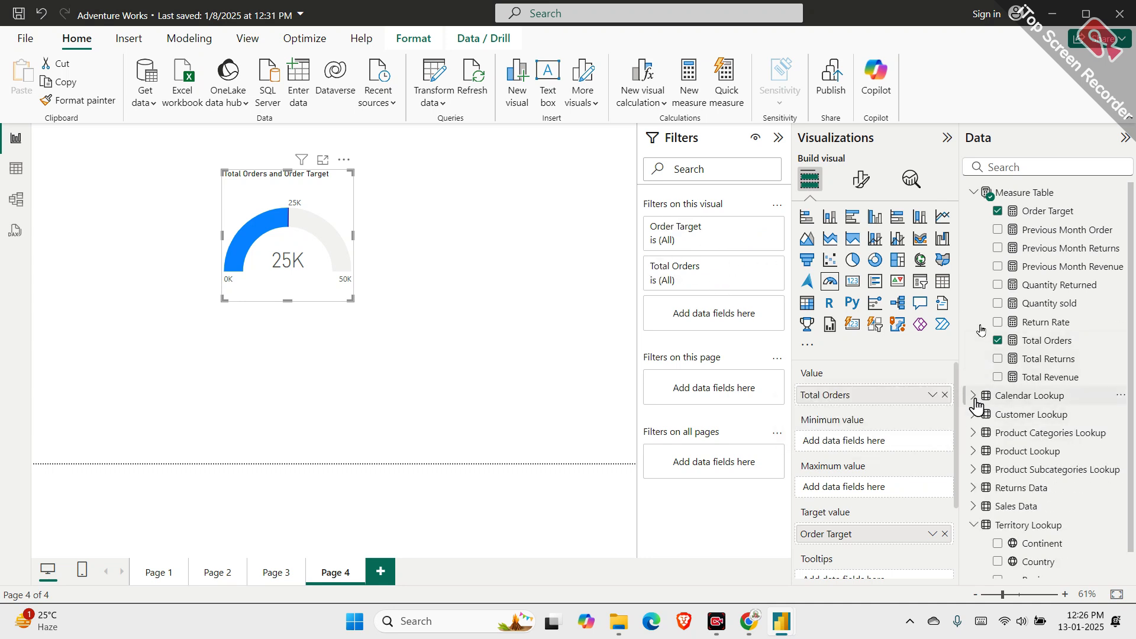
{"action": "scroll", "coordinate": [976, 407], "scroll_direction": "down", "scroll_amount": 1}
{"action": "left_click_drag", "start_coordinate": [1030, 362], "coordinate": [726, 314]}
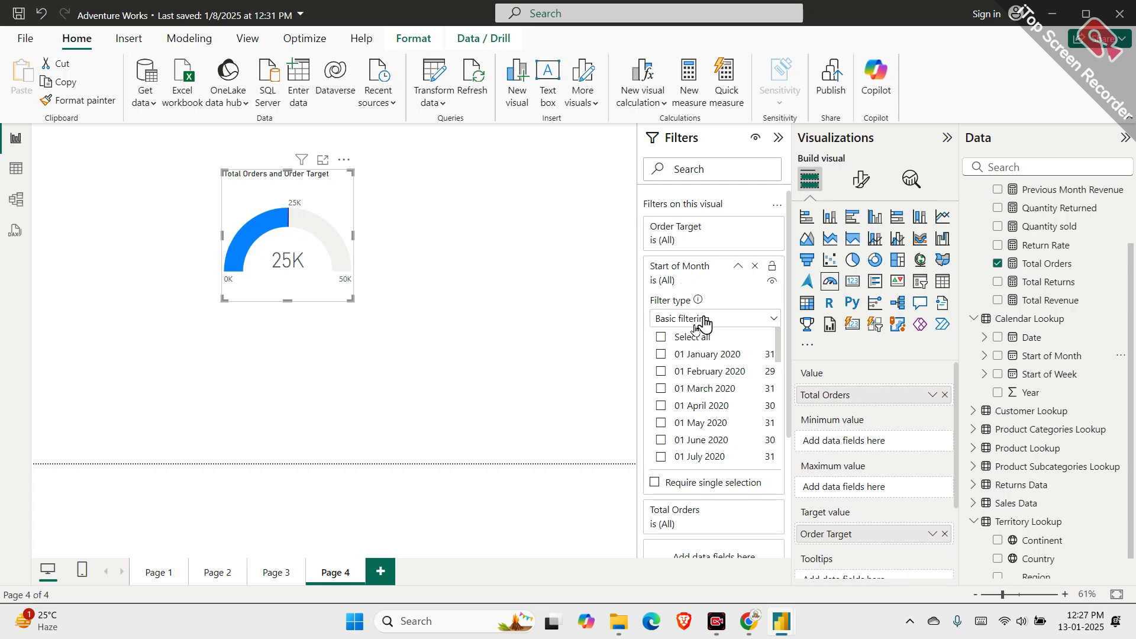
{"action": "left_click", "coordinate": [705, 321]}
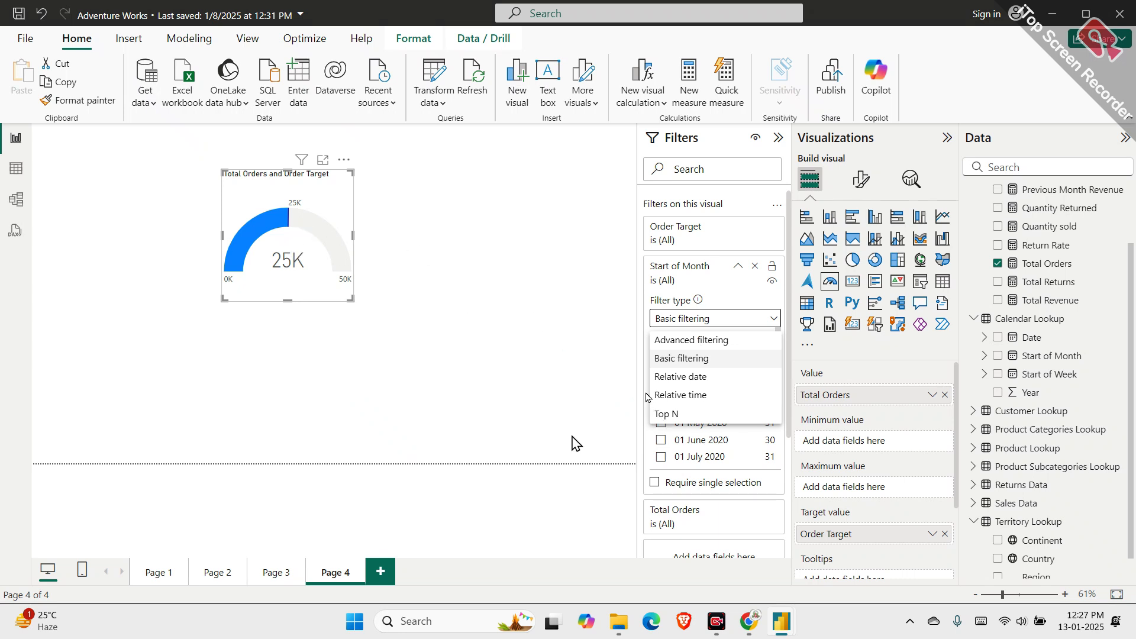
{"action": "mouse_move", "coordinate": [316, 253]}
{"action": "left_mouse_down"}
{"action": "mouse_move", "coordinate": [307, 232]}
{"action": "mouse_move", "coordinate": [263, 233]}
{"action": "mouse_move", "coordinate": [280, 276]}
{"action": "mouse_move", "coordinate": [313, 237]}
{"action": "mouse_move", "coordinate": [241, 200]}
{"action": "mouse_move", "coordinate": [166, 225]}
{"action": "mouse_move", "coordinate": [169, 242]}
{"action": "mouse_move", "coordinate": [184, 232]}
{"action": "left_mouse_up"}
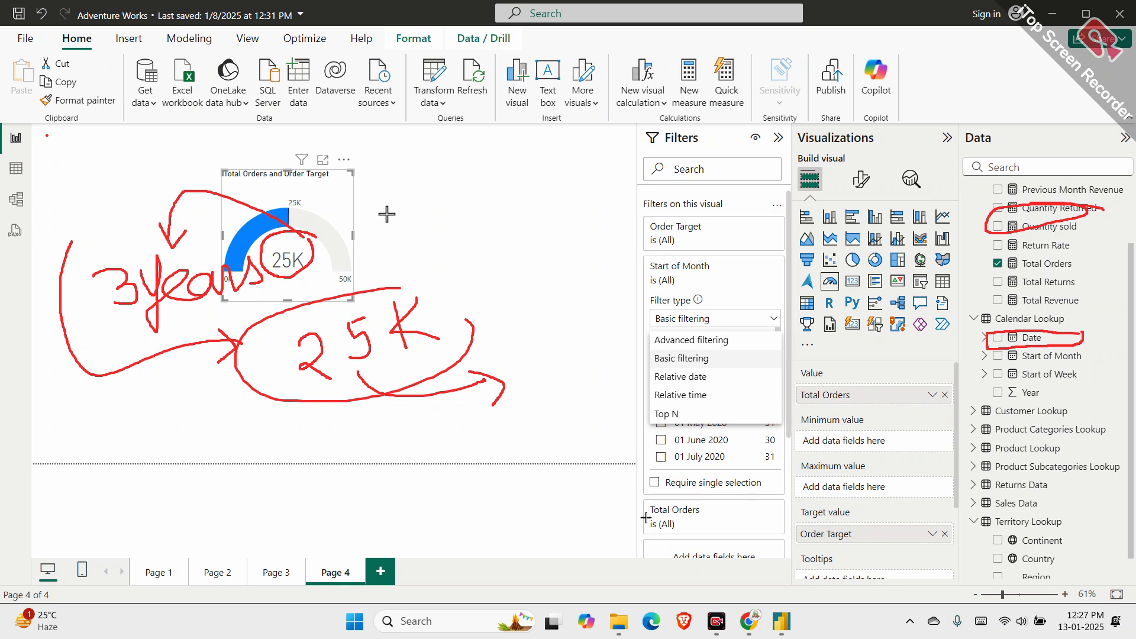
{"action": "mouse_move", "coordinate": [481, 169]}
{"action": "left_mouse_down"}
{"action": "mouse_move", "coordinate": [497, 155]}
{"action": "mouse_move", "coordinate": [502, 191]}
{"action": "mouse_move", "coordinate": [629, 136]}
{"action": "mouse_move", "coordinate": [710, 175]}
{"action": "mouse_move", "coordinate": [659, 129]}
{"action": "left_mouse_up"}
{"action": "mouse_move", "coordinate": [739, 77]}
{"action": "left_mouse_down"}
{"action": "mouse_move", "coordinate": [461, 89]}
{"action": "mouse_move", "coordinate": [798, 118]}
{"action": "mouse_move", "coordinate": [681, 68]}
{"action": "left_mouse_up"}
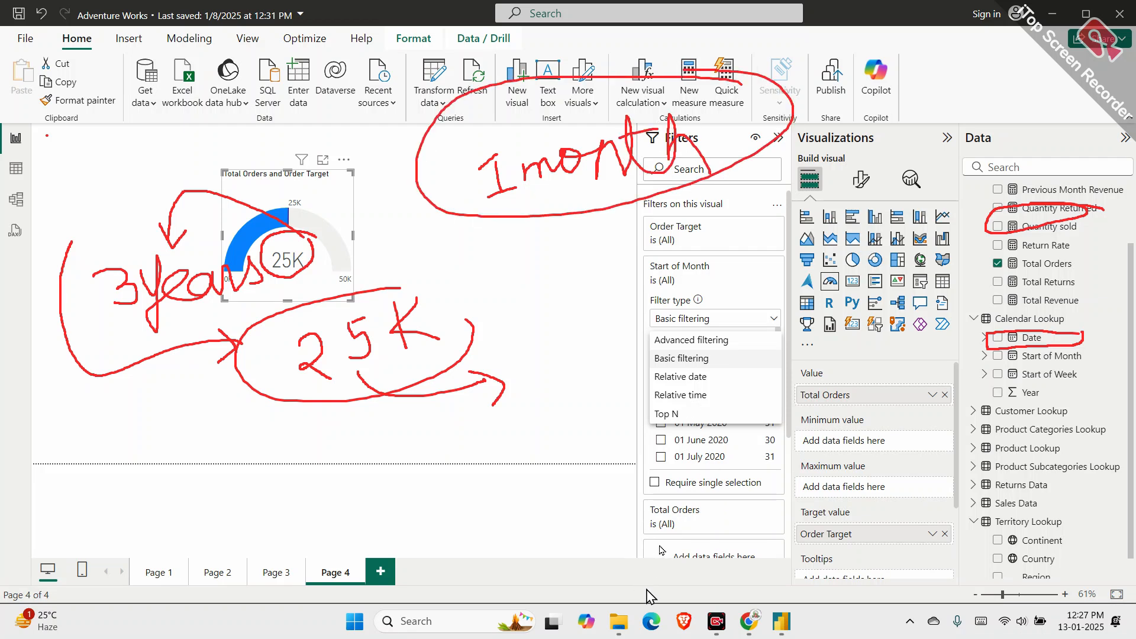
Set the Start of Month filter type to Top N, showing the top 1 item
{"action": "left_click", "coordinate": [680, 416]}
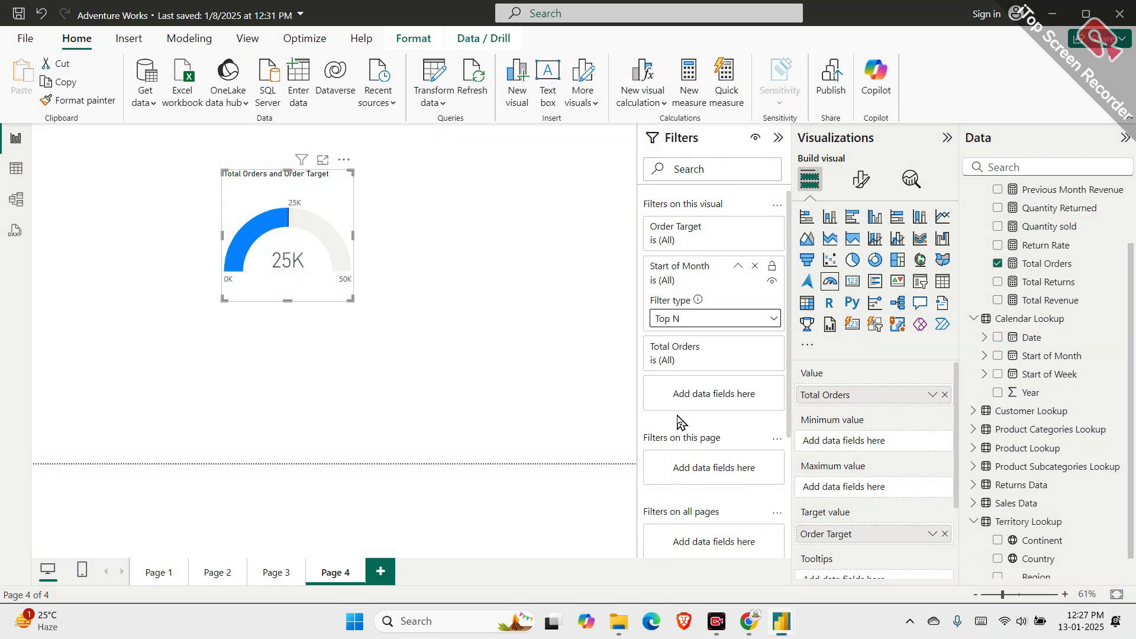
{"action": "left_click", "coordinate": [704, 362]}
{"action": "left_click", "coordinate": [705, 360]}
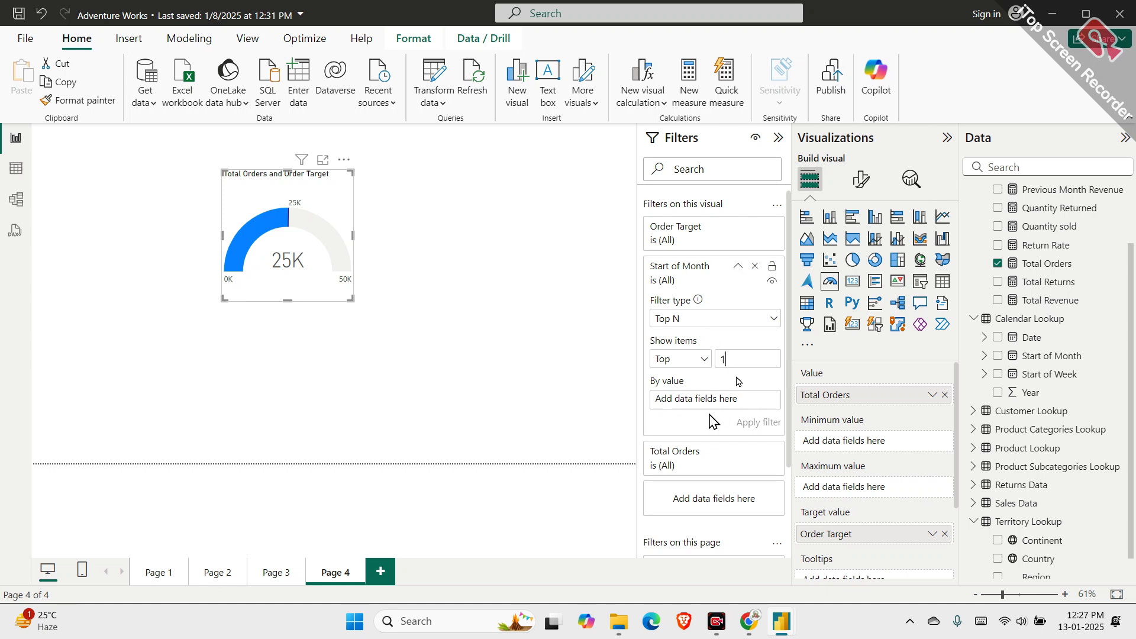
{"action": "left_click", "coordinate": [738, 267]}
{"action": "left_click", "coordinate": [687, 273]}
Rank the Top N filter by the Latest value of Start of Month and apply the filter to the gauge
{"action": "left_click_drag", "start_coordinate": [1044, 356], "coordinate": [728, 399]}
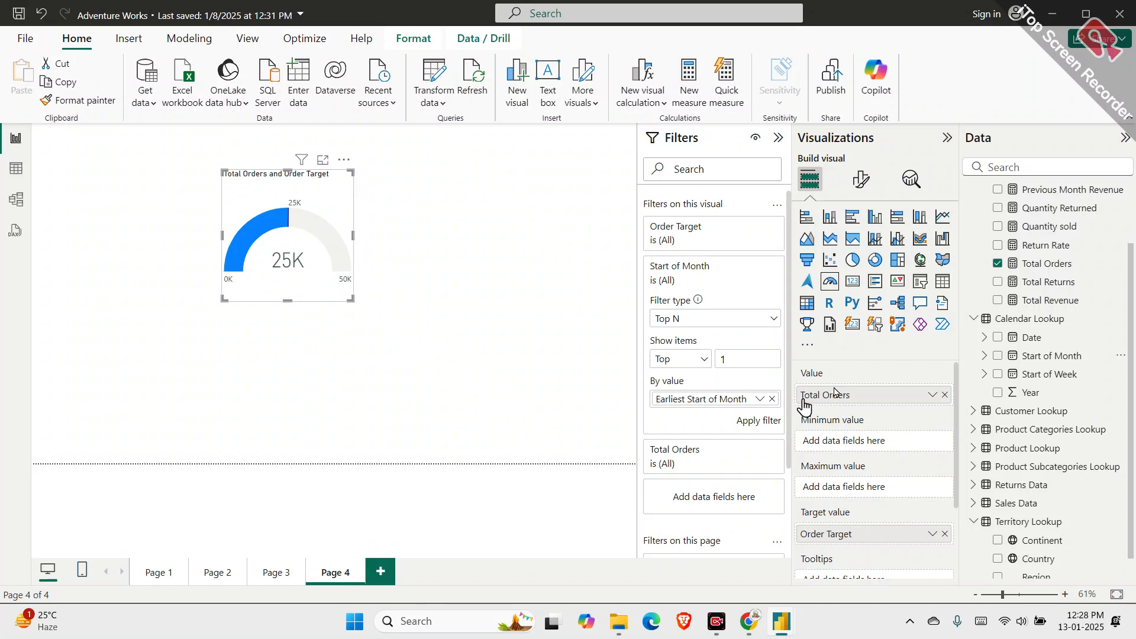
{"action": "left_click", "coordinate": [763, 399]}
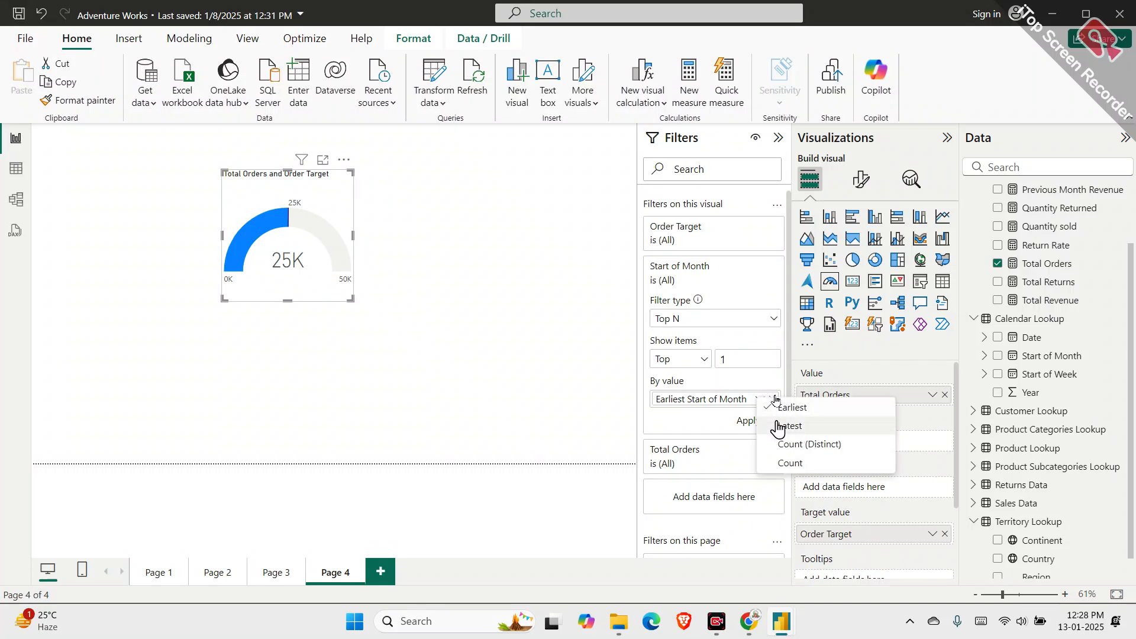
{"action": "left_click", "coordinate": [714, 404]}
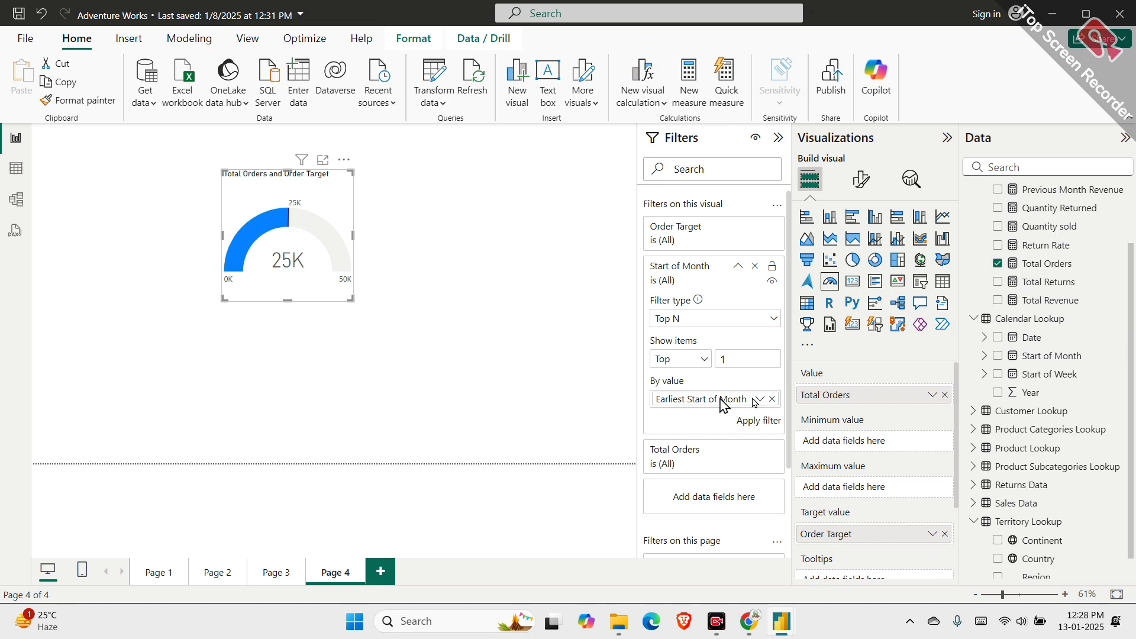
{"action": "left_click", "coordinate": [759, 400]}
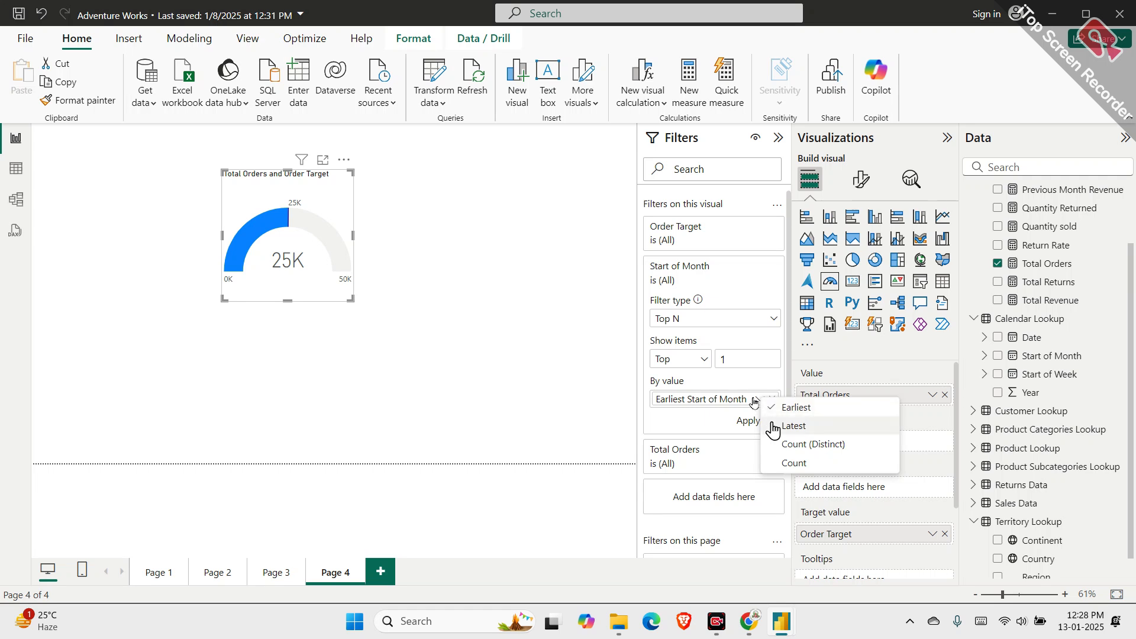
{"action": "left_click", "coordinate": [772, 426]}
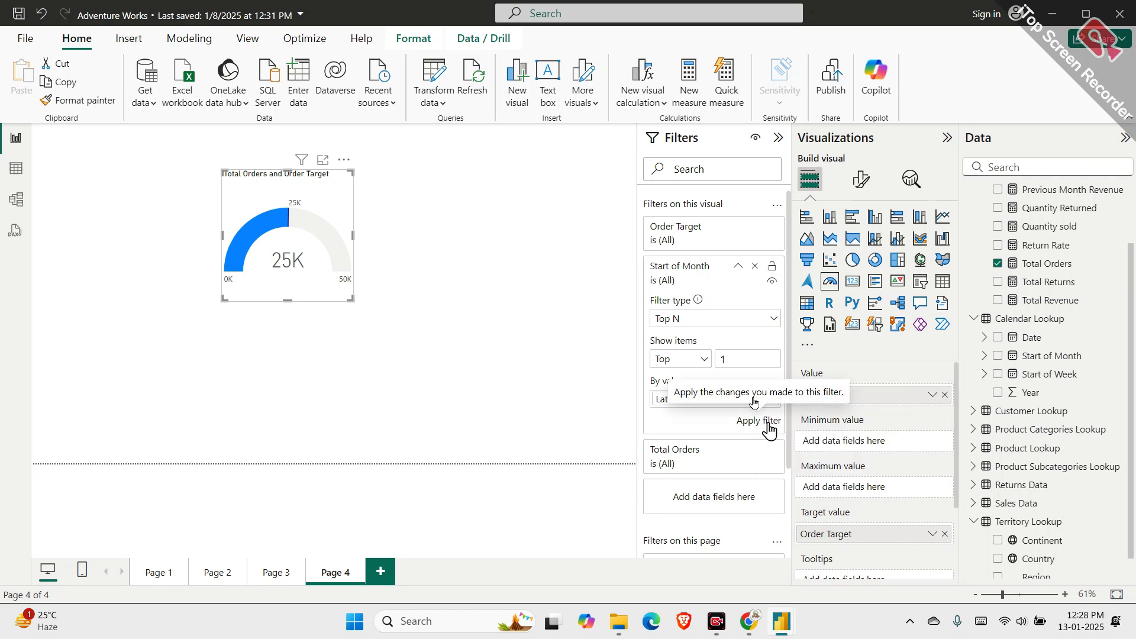
{"action": "left_click", "coordinate": [768, 423]}
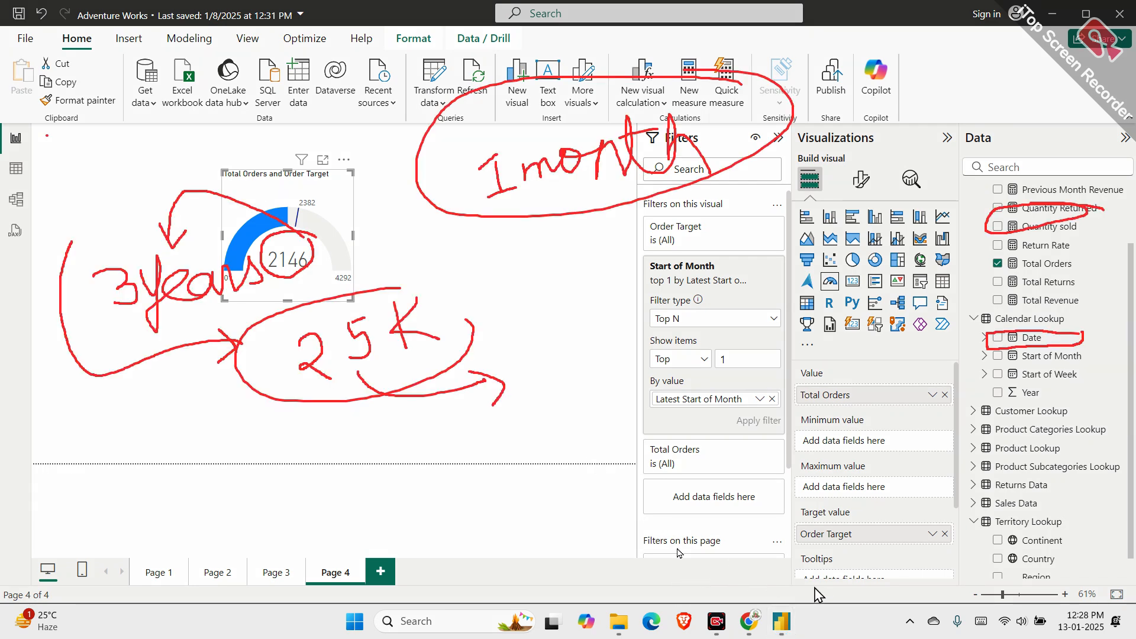
{"action": "key", "text": "Escape"}
{"action": "mouse_move", "coordinate": [372, 264]}
{"action": "left_mouse_down"}
{"action": "mouse_move", "coordinate": [319, 264]}
{"action": "mouse_move", "coordinate": [331, 295]}
{"action": "mouse_move", "coordinate": [373, 288]}
{"action": "mouse_move", "coordinate": [375, 273]}
{"action": "left_mouse_up"}
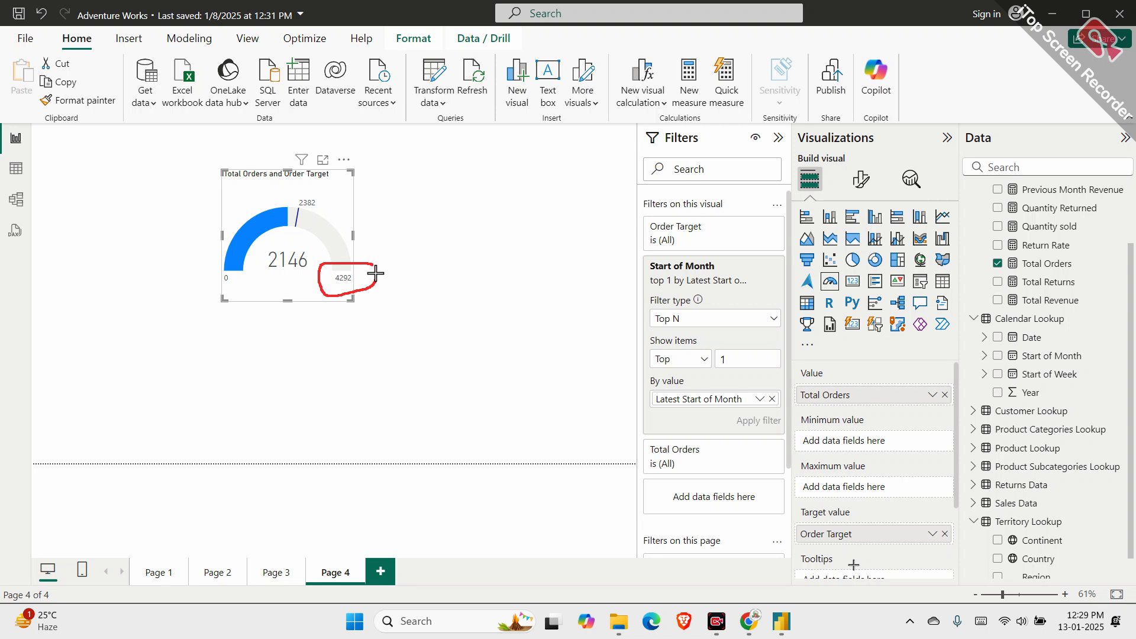
{"action": "mouse_move", "coordinate": [318, 183]}
{"action": "left_mouse_down"}
{"action": "mouse_move", "coordinate": [284, 218]}
{"action": "mouse_move", "coordinate": [289, 245]}
{"action": "mouse_move", "coordinate": [320, 188]}
{"action": "left_mouse_up"}
{"action": "mouse_move", "coordinate": [341, 264]}
{"action": "left_mouse_down"}
{"action": "mouse_move", "coordinate": [356, 259]}
{"action": "mouse_move", "coordinate": [371, 294]}
{"action": "left_mouse_up"}
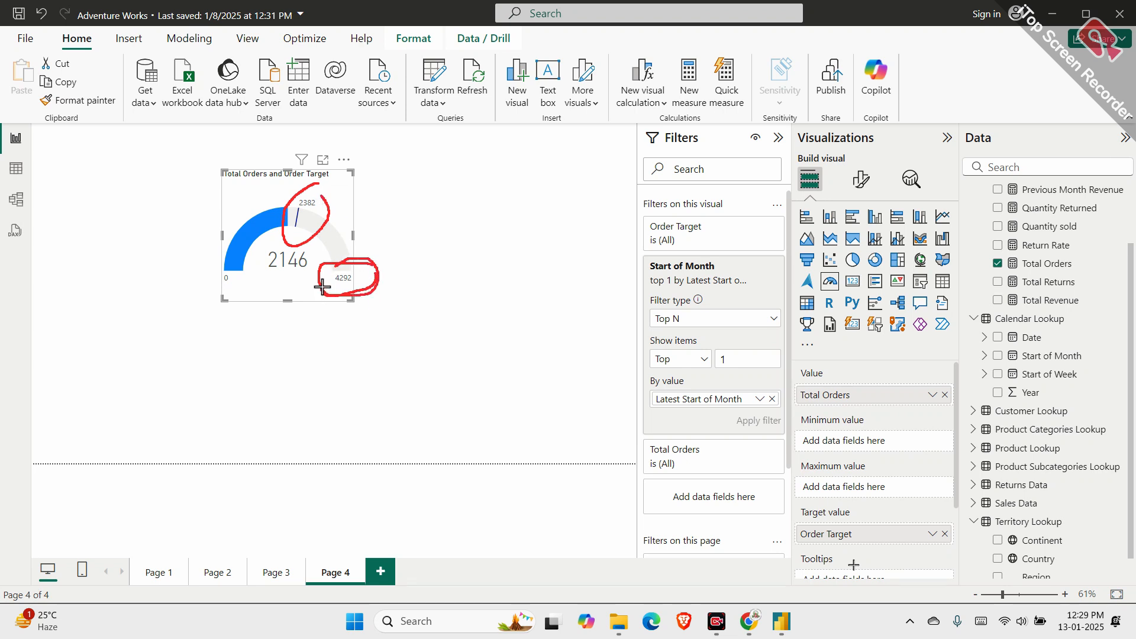
{"action": "left_click_drag", "start_coordinate": [258, 276], "coordinate": [318, 275]}
{"action": "key", "text": "e"}
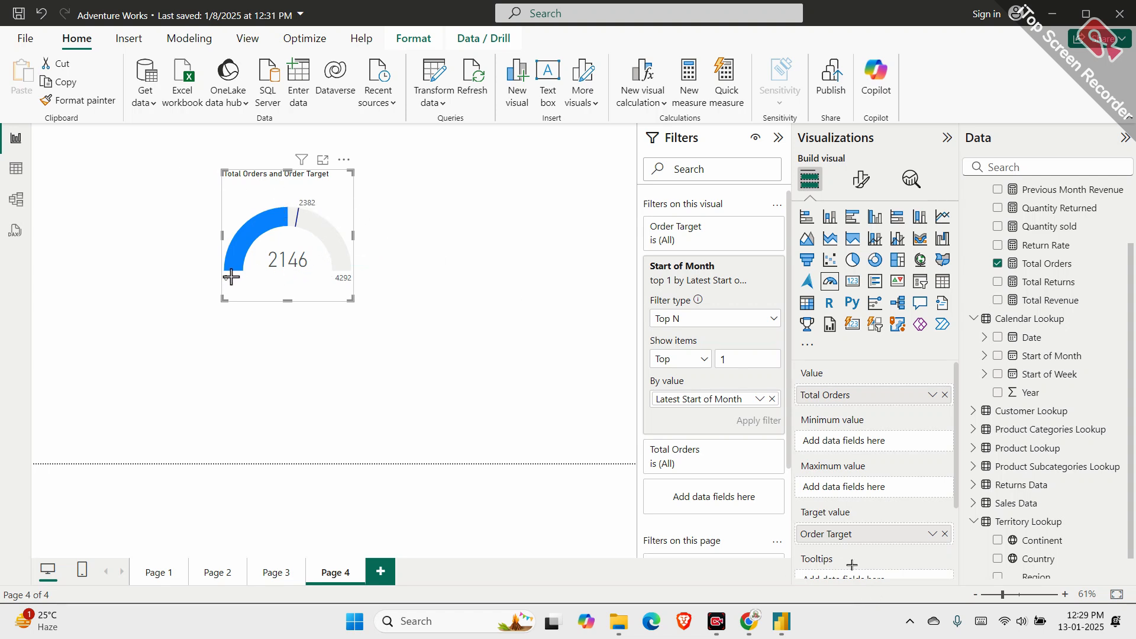
{"action": "mouse_move", "coordinate": [237, 271]}
{"action": "left_mouse_down"}
{"action": "mouse_move", "coordinate": [213, 274]}
{"action": "mouse_move", "coordinate": [235, 276]}
{"action": "mouse_move", "coordinate": [222, 257]}
{"action": "mouse_move", "coordinate": [309, 231]}
{"action": "mouse_move", "coordinate": [338, 266]}
{"action": "mouse_move", "coordinate": [371, 272]}
{"action": "mouse_move", "coordinate": [369, 289]}
{"action": "mouse_move", "coordinate": [330, 288]}
{"action": "mouse_move", "coordinate": [328, 269]}
{"action": "left_mouse_up"}
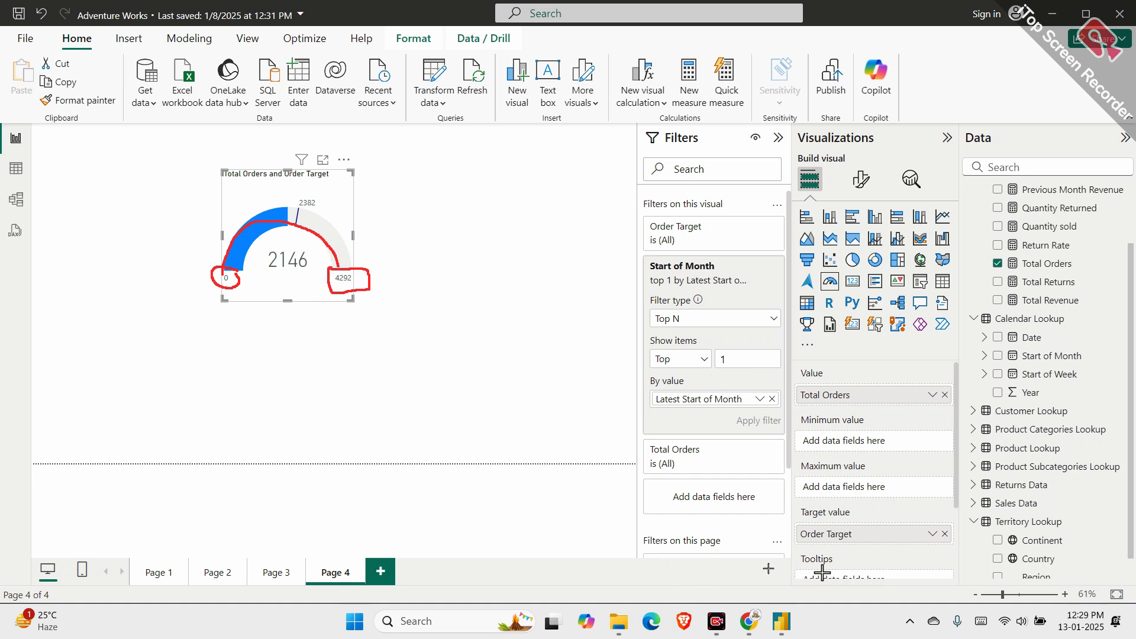
{"action": "mouse_move", "coordinate": [311, 240]}
{"action": "left_mouse_down"}
{"action": "mouse_move", "coordinate": [262, 251]}
{"action": "mouse_move", "coordinate": [283, 286]}
{"action": "mouse_move", "coordinate": [313, 247]}
{"action": "mouse_move", "coordinate": [285, 239]}
{"action": "mouse_move", "coordinate": [322, 236]}
{"action": "mouse_move", "coordinate": [349, 264]}
{"action": "mouse_move", "coordinate": [359, 259]}
{"action": "left_mouse_up"}
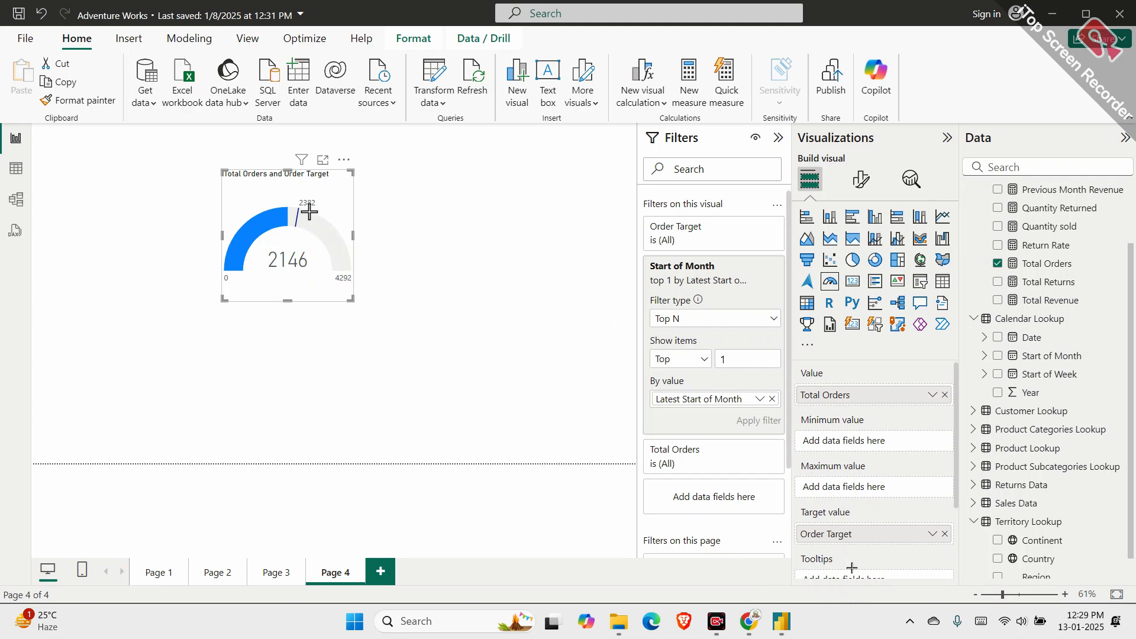
{"action": "mouse_move", "coordinate": [313, 190]}
{"action": "left_mouse_down"}
{"action": "mouse_move", "coordinate": [284, 204]}
{"action": "mouse_move", "coordinate": [280, 228]}
{"action": "mouse_move", "coordinate": [293, 240]}
{"action": "mouse_move", "coordinate": [324, 220]}
{"action": "mouse_move", "coordinate": [307, 188]}
{"action": "mouse_move", "coordinate": [409, 190]}
{"action": "mouse_move", "coordinate": [403, 200]}
{"action": "left_mouse_up"}
{"action": "mouse_move", "coordinate": [450, 168]}
{"action": "left_mouse_down"}
{"action": "mouse_move", "coordinate": [453, 198]}
{"action": "mouse_move", "coordinate": [488, 156]}
{"action": "mouse_move", "coordinate": [508, 188]}
{"action": "mouse_move", "coordinate": [531, 172]}
{"action": "mouse_move", "coordinate": [569, 175]}
{"action": "mouse_move", "coordinate": [568, 219]}
{"action": "mouse_move", "coordinate": [591, 172]}
{"action": "mouse_move", "coordinate": [618, 175]}
{"action": "mouse_move", "coordinate": [592, 158]}
{"action": "mouse_move", "coordinate": [613, 152]}
{"action": "left_mouse_up"}
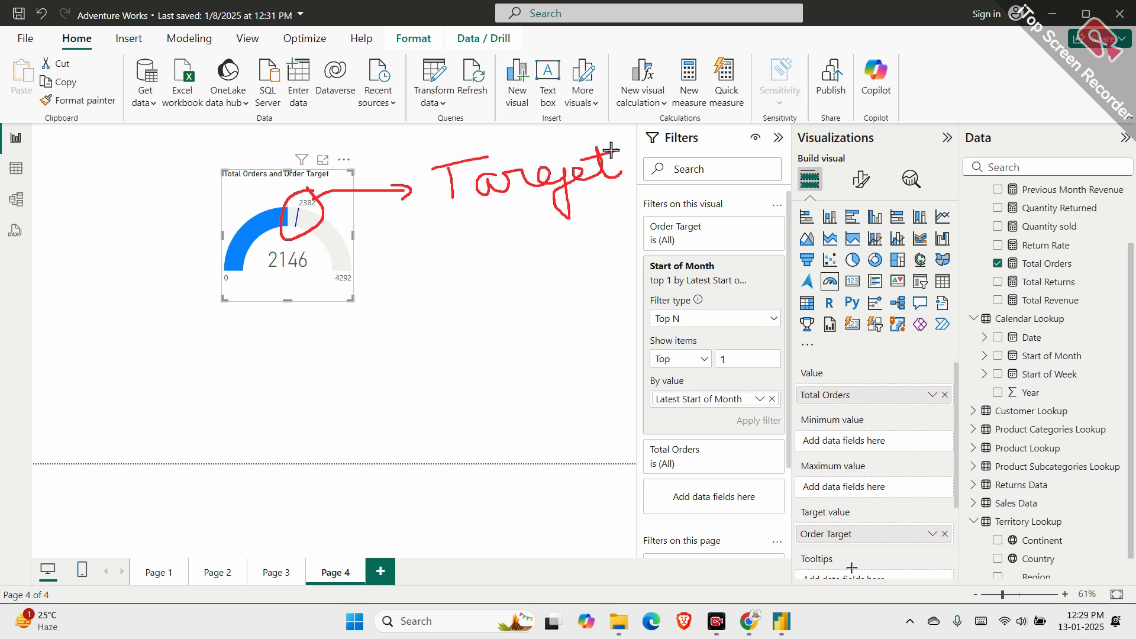
{"action": "mouse_move", "coordinate": [367, 260]}
{"action": "left_mouse_down"}
{"action": "mouse_move", "coordinate": [385, 279]}
{"action": "mouse_move", "coordinate": [356, 297]}
{"action": "mouse_move", "coordinate": [374, 362]}
{"action": "left_mouse_up"}
{"action": "mouse_move", "coordinate": [324, 353]}
{"action": "left_mouse_down"}
{"action": "mouse_move", "coordinate": [378, 366]}
{"action": "mouse_move", "coordinate": [396, 338]}
{"action": "left_mouse_up"}
{"action": "mouse_move", "coordinate": [323, 434]}
{"action": "left_mouse_down"}
{"action": "mouse_move", "coordinate": [322, 424]}
{"action": "mouse_move", "coordinate": [332, 432]}
{"action": "mouse_move", "coordinate": [453, 378]}
{"action": "mouse_move", "coordinate": [499, 388]}
{"action": "left_mouse_up"}
{"action": "mouse_move", "coordinate": [427, 436]}
{"action": "left_mouse_down"}
{"action": "mouse_move", "coordinate": [431, 456]}
{"action": "mouse_move", "coordinate": [467, 410]}
{"action": "mouse_move", "coordinate": [506, 429]}
{"action": "mouse_move", "coordinate": [529, 414]}
{"action": "mouse_move", "coordinate": [545, 433]}
{"action": "left_mouse_up"}
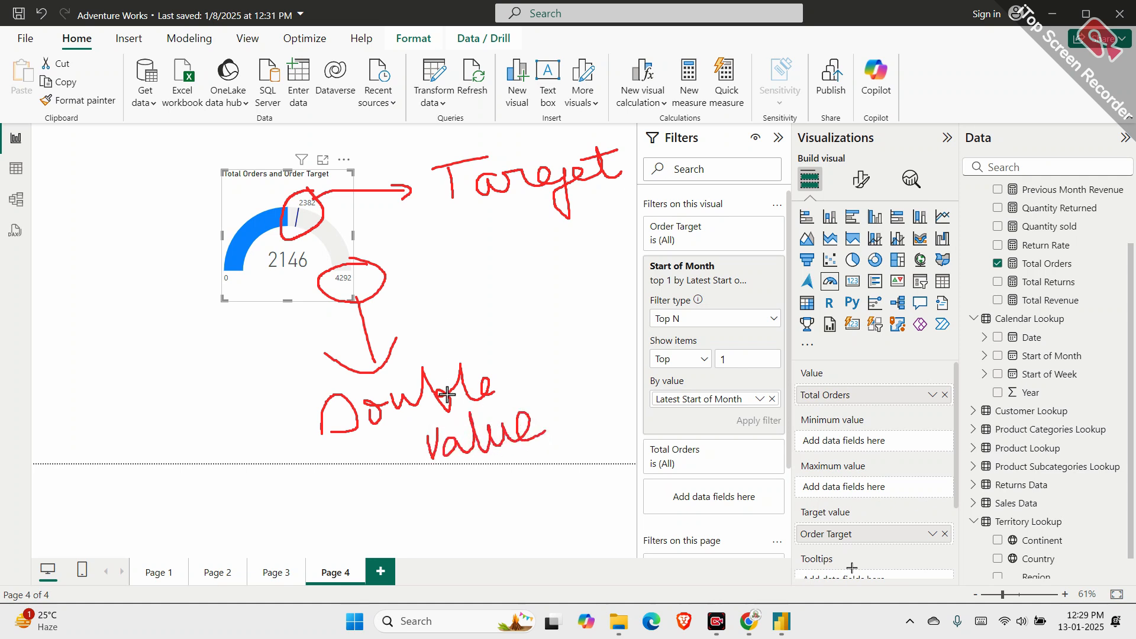
{"action": "mouse_move", "coordinate": [299, 235]}
{"action": "left_mouse_down"}
{"action": "mouse_move", "coordinate": [270, 238]}
{"action": "mouse_move", "coordinate": [267, 295]}
{"action": "mouse_move", "coordinate": [310, 249]}
{"action": "mouse_move", "coordinate": [286, 235]}
{"action": "left_mouse_up"}
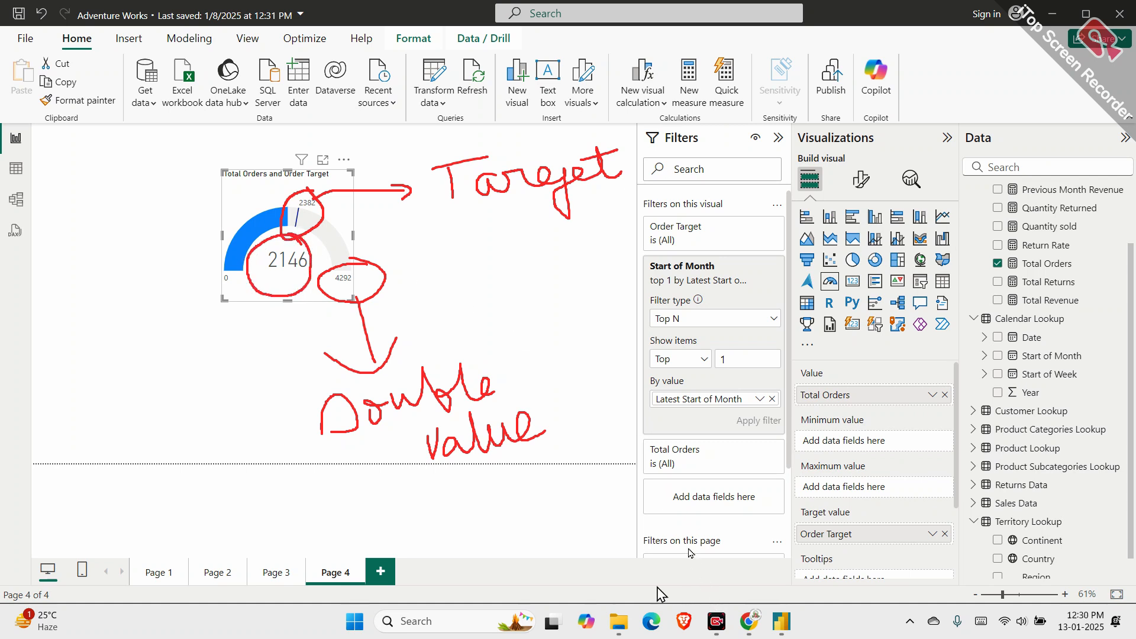
Examine the gauge's formatting options for callout value, target label, data labels, colors and gauge axis
{"action": "left_click", "coordinate": [861, 181]}
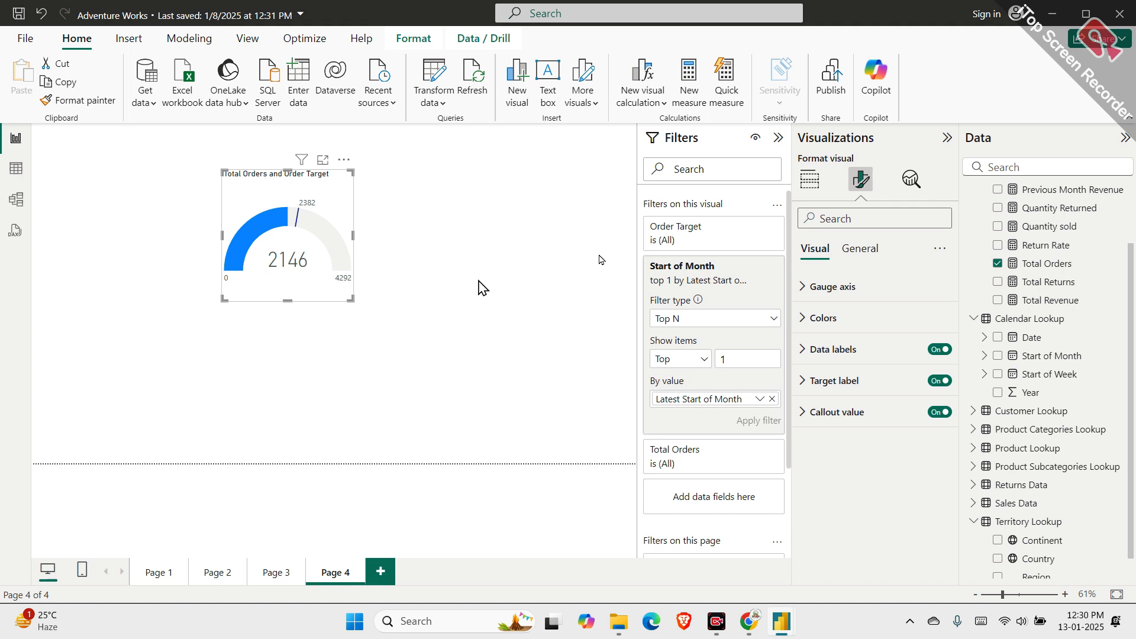
{"action": "left_click", "coordinate": [857, 248]}
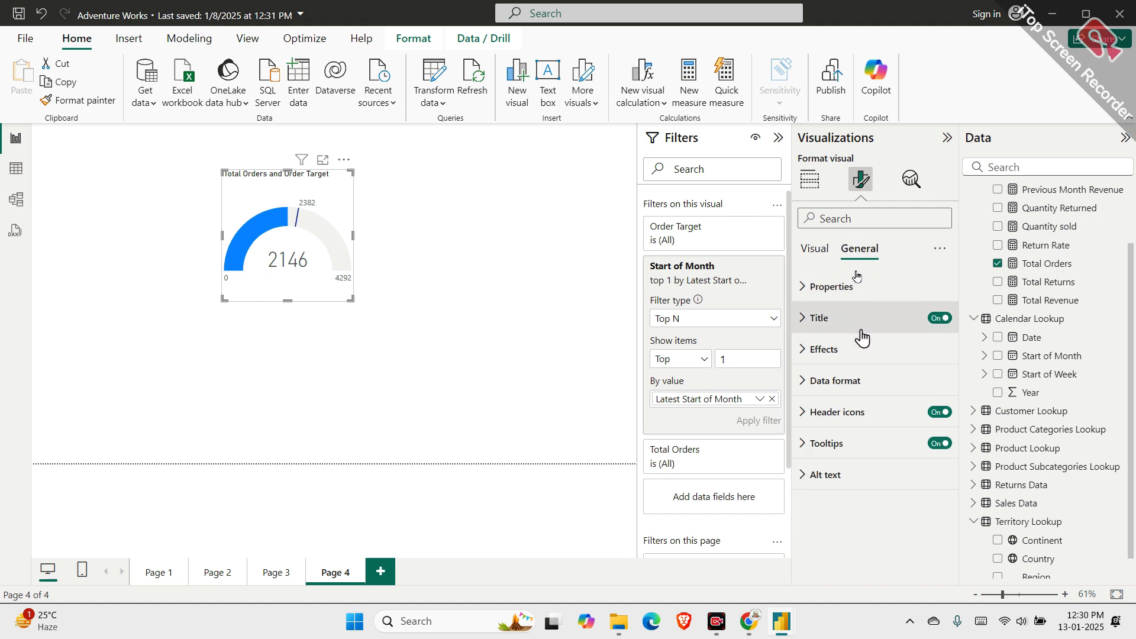
{"action": "left_click", "coordinate": [828, 253]}
{"action": "left_click", "coordinate": [843, 413]}
{"action": "scroll", "coordinate": [842, 414], "scroll_direction": "down", "scroll_amount": 2}
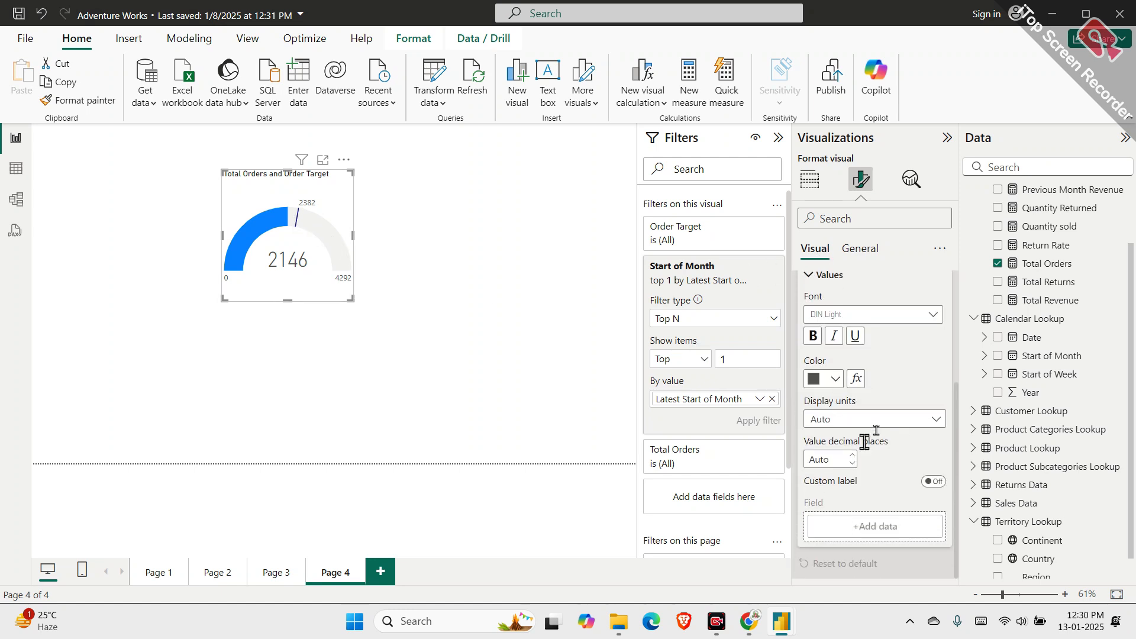
{"action": "scroll", "coordinate": [867, 465], "scroll_direction": "up", "scroll_amount": 5}
{"action": "left_click", "coordinate": [851, 410]}
{"action": "left_click", "coordinate": [855, 390]}
{"action": "scroll", "coordinate": [858, 394], "scroll_direction": "down", "scroll_amount": 3}
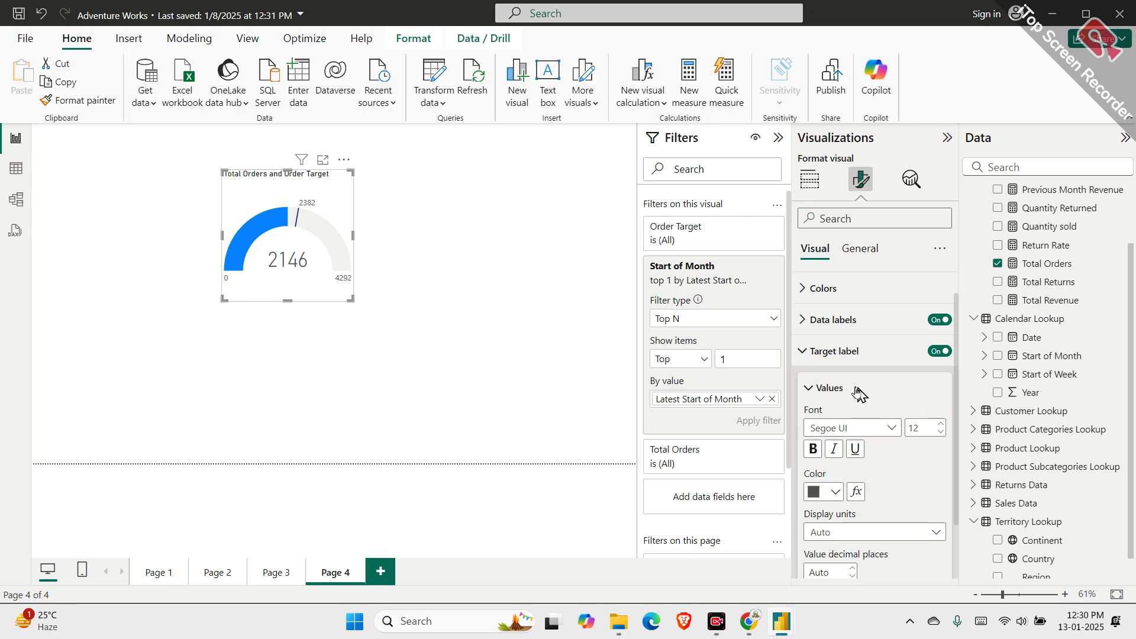
{"action": "scroll", "coordinate": [857, 392], "scroll_direction": "up", "scroll_amount": 3}
{"action": "left_click", "coordinate": [855, 360]}
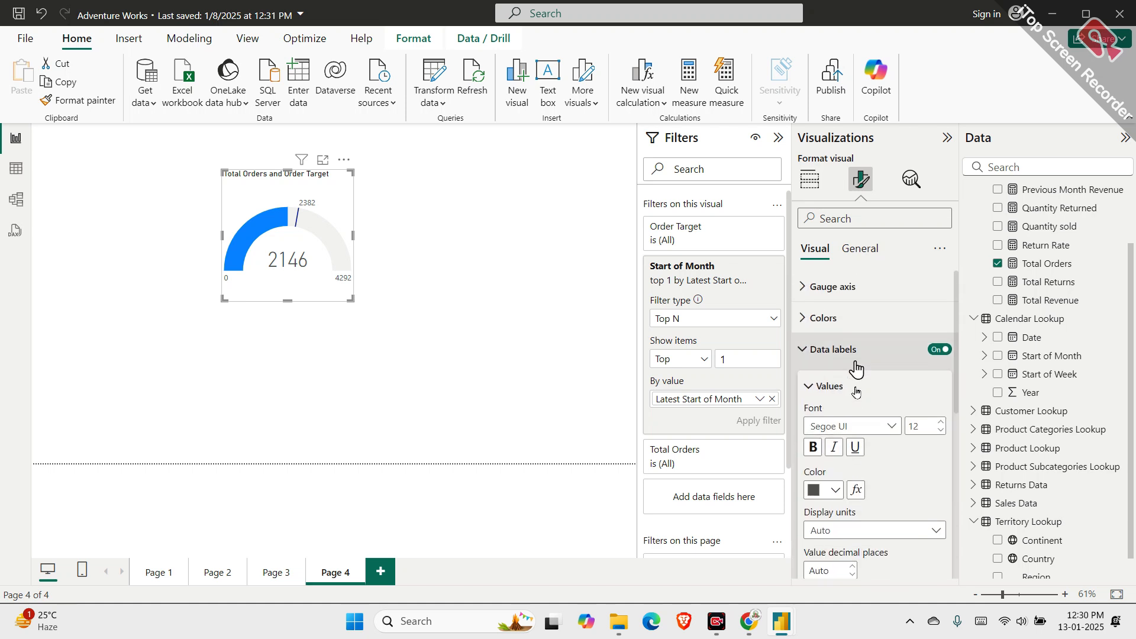
{"action": "scroll", "coordinate": [854, 361], "scroll_direction": "down", "scroll_amount": 3}
{"action": "scroll", "coordinate": [852, 364], "scroll_direction": "up", "scroll_amount": 3}
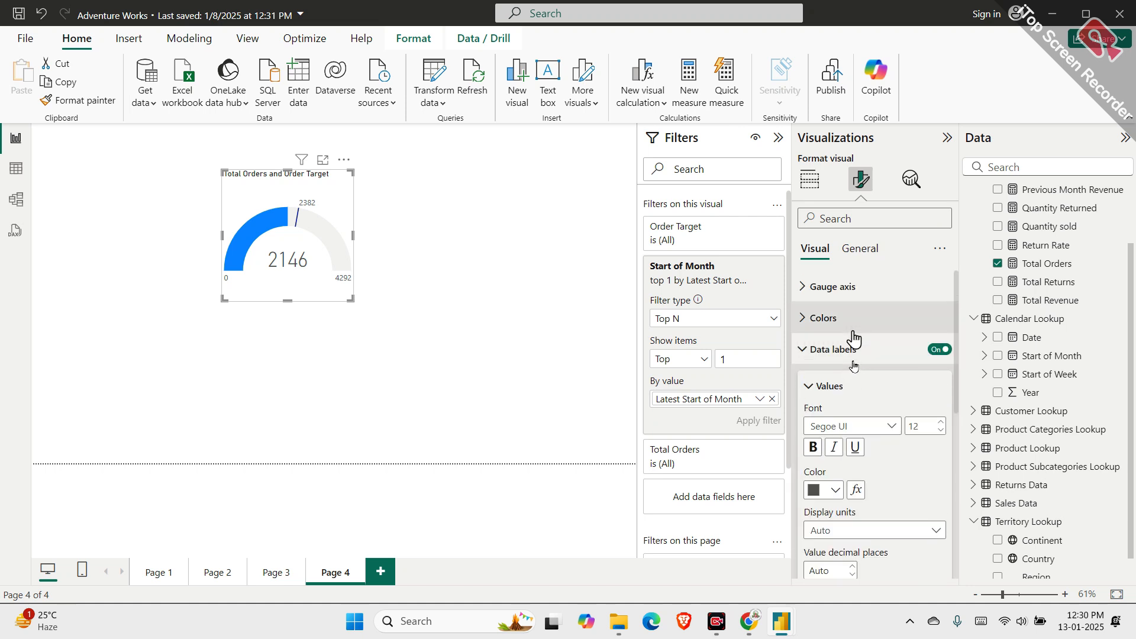
{"action": "left_click", "coordinate": [853, 334]}
{"action": "left_click", "coordinate": [858, 288]}
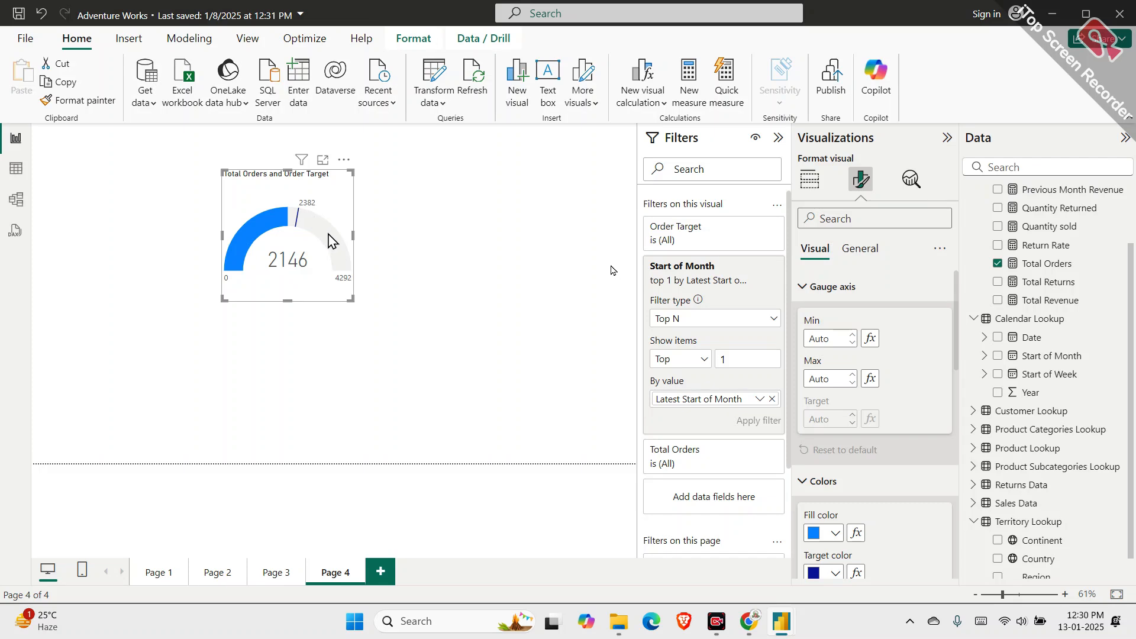
{"action": "mouse_move", "coordinate": [330, 239]}
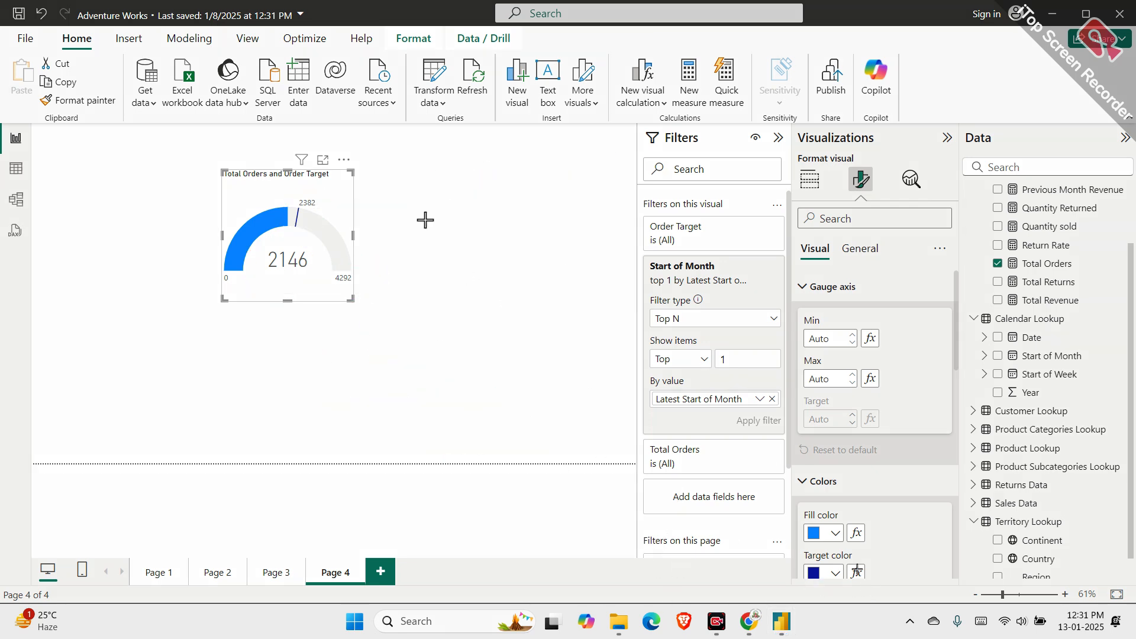
{"action": "mouse_move", "coordinate": [306, 189]}
{"action": "left_mouse_down"}
{"action": "mouse_move", "coordinate": [291, 190]}
{"action": "mouse_move", "coordinate": [292, 234]}
{"action": "mouse_move", "coordinate": [322, 204]}
{"action": "mouse_move", "coordinate": [393, 192]}
{"action": "mouse_move", "coordinate": [390, 207]}
{"action": "left_mouse_up"}
{"action": "left_click_drag", "start_coordinate": [427, 167], "coordinate": [431, 201]}
{"action": "left_click_drag", "start_coordinate": [416, 167], "coordinate": [449, 163]}
{"action": "mouse_move", "coordinate": [464, 188]}
{"action": "left_mouse_down"}
{"action": "mouse_move", "coordinate": [436, 198]}
{"action": "mouse_move", "coordinate": [503, 170]}
{"action": "mouse_move", "coordinate": [510, 208]}
{"action": "mouse_move", "coordinate": [549, 159]}
{"action": "mouse_move", "coordinate": [563, 167]}
{"action": "left_mouse_up"}
{"action": "mouse_move", "coordinate": [89, 304]}
{"action": "left_mouse_down"}
{"action": "mouse_move", "coordinate": [75, 331]}
{"action": "mouse_move", "coordinate": [151, 311]}
{"action": "mouse_move", "coordinate": [255, 323]}
{"action": "mouse_move", "coordinate": [251, 342]}
{"action": "left_mouse_up"}
{"action": "left_click_drag", "start_coordinate": [343, 298], "coordinate": [343, 350]}
{"action": "left_click_drag", "start_coordinate": [386, 310], "coordinate": [388, 314]}
{"action": "mouse_move", "coordinate": [449, 275]}
{"action": "left_mouse_down"}
{"action": "mouse_move", "coordinate": [440, 286]}
{"action": "mouse_move", "coordinate": [448, 277]}
{"action": "left_mouse_up"}
{"action": "left_click_drag", "start_coordinate": [471, 265], "coordinate": [451, 321]}
{"action": "left_click_drag", "start_coordinate": [493, 298], "coordinate": [491, 309]}
{"action": "mouse_move", "coordinate": [123, 385]}
{"action": "left_mouse_down"}
{"action": "mouse_move", "coordinate": [330, 373]}
{"action": "mouse_move", "coordinate": [338, 392]}
{"action": "left_mouse_up"}
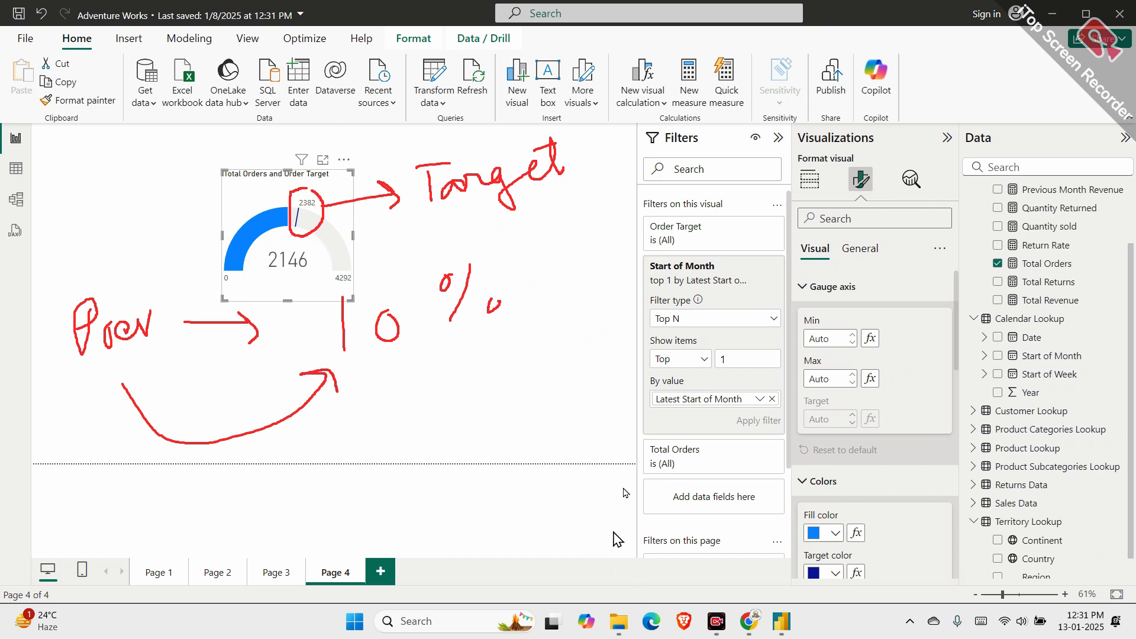
{"action": "mouse_move", "coordinate": [295, 236]}
{"action": "left_mouse_down"}
{"action": "mouse_move", "coordinate": [297, 292]}
{"action": "mouse_move", "coordinate": [446, 358]}
{"action": "mouse_move", "coordinate": [639, 340]}
{"action": "mouse_move", "coordinate": [632, 328]}
{"action": "mouse_move", "coordinate": [648, 354]}
{"action": "mouse_move", "coordinate": [644, 418]}
{"action": "mouse_move", "coordinate": [780, 414]}
{"action": "mouse_move", "coordinate": [758, 378]}
{"action": "mouse_move", "coordinate": [648, 382]}
{"action": "mouse_move", "coordinate": [644, 417]}
{"action": "left_mouse_up"}
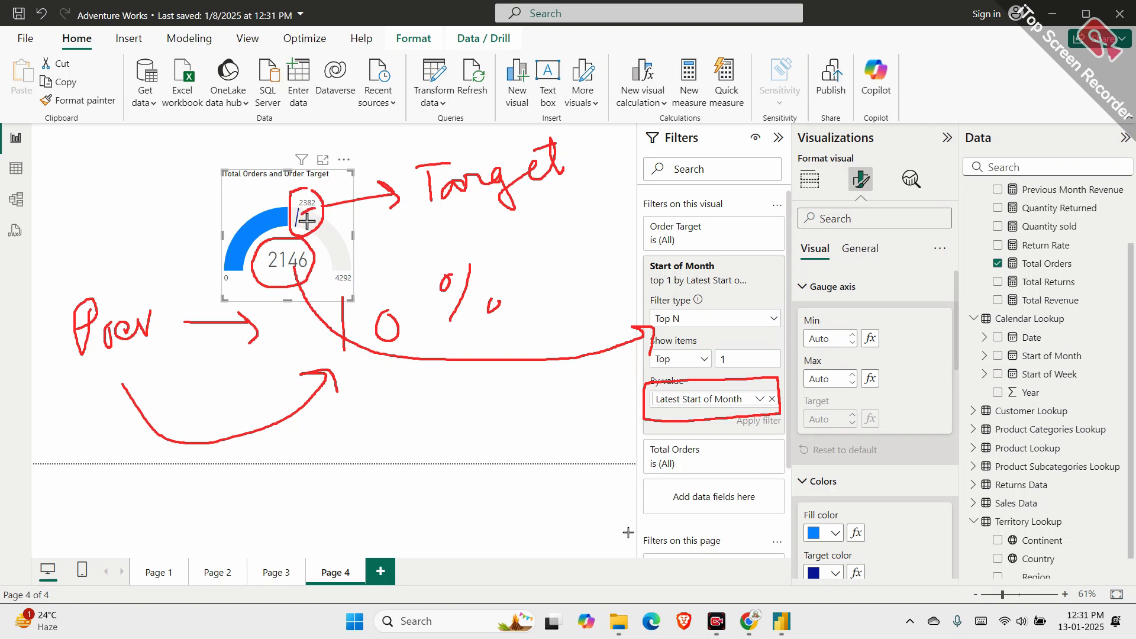
{"action": "mouse_move", "coordinate": [369, 264]}
{"action": "left_mouse_down"}
{"action": "mouse_move", "coordinate": [332, 259]}
{"action": "mouse_move", "coordinate": [325, 288]}
{"action": "mouse_move", "coordinate": [365, 284]}
{"action": "mouse_move", "coordinate": [372, 264]}
{"action": "left_mouse_up"}
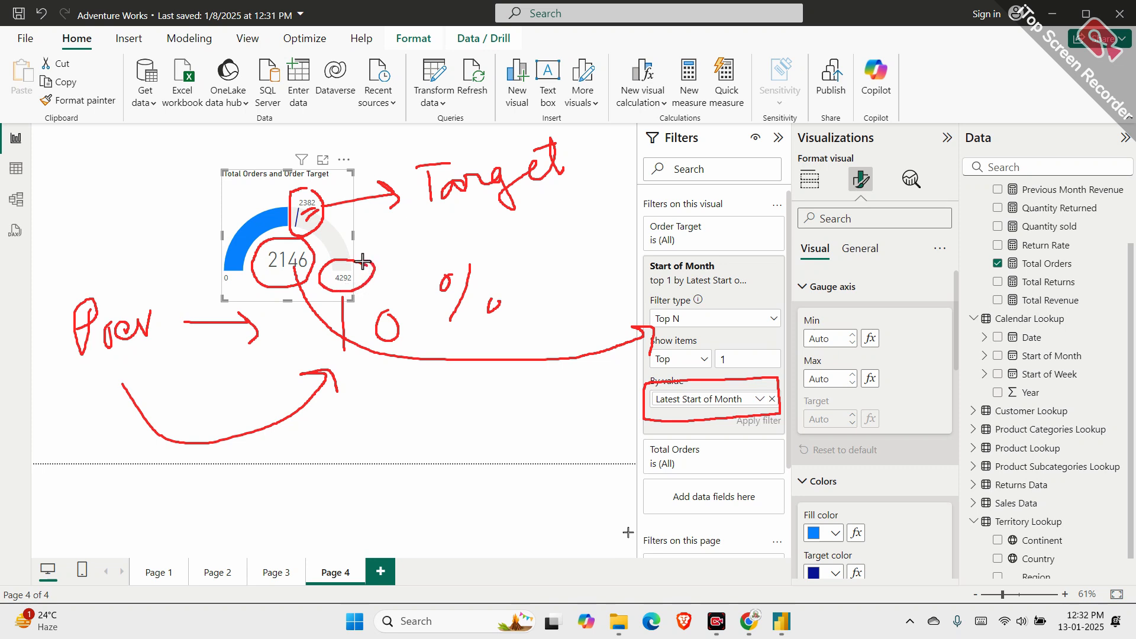
{"action": "mouse_move", "coordinate": [278, 284]}
{"action": "left_mouse_down"}
{"action": "mouse_move", "coordinate": [301, 315]}
{"action": "mouse_move", "coordinate": [346, 291]}
{"action": "left_mouse_up"}
{"action": "mouse_move", "coordinate": [391, 245]}
{"action": "left_mouse_down"}
{"action": "mouse_move", "coordinate": [408, 269]}
{"action": "mouse_move", "coordinate": [461, 251]}
{"action": "mouse_move", "coordinate": [441, 261]}
{"action": "left_mouse_up"}
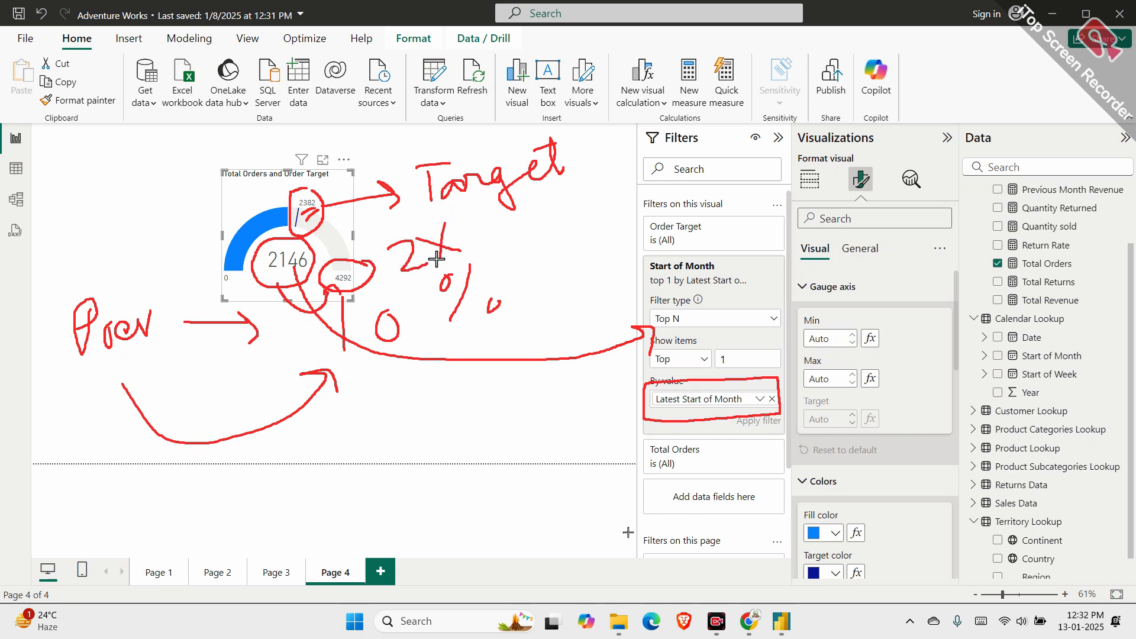
{"action": "mouse_move", "coordinate": [302, 214]}
{"action": "left_mouse_down"}
{"action": "mouse_move", "coordinate": [332, 239]}
{"action": "mouse_move", "coordinate": [334, 220]}
{"action": "mouse_move", "coordinate": [305, 236]}
{"action": "mouse_move", "coordinate": [349, 227]}
{"action": "mouse_move", "coordinate": [349, 251]}
{"action": "left_mouse_up"}
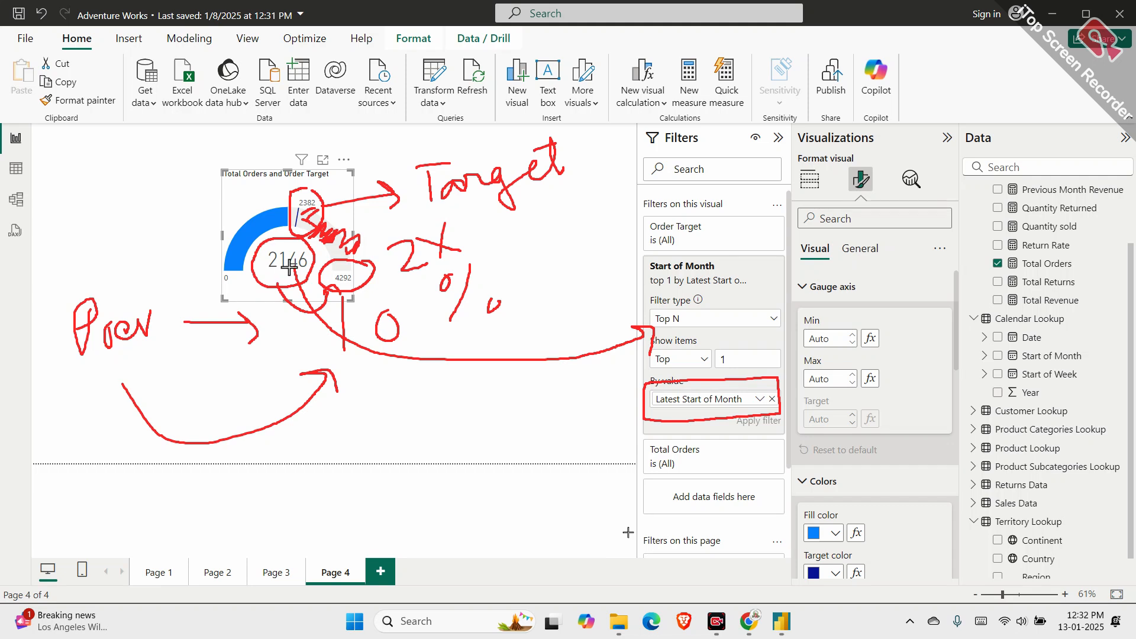
{"action": "mouse_move", "coordinate": [347, 282]}
{"action": "left_mouse_down"}
{"action": "mouse_move", "coordinate": [326, 289]}
{"action": "mouse_move", "coordinate": [349, 285]}
{"action": "left_mouse_up"}
{"action": "key", "text": "e"}
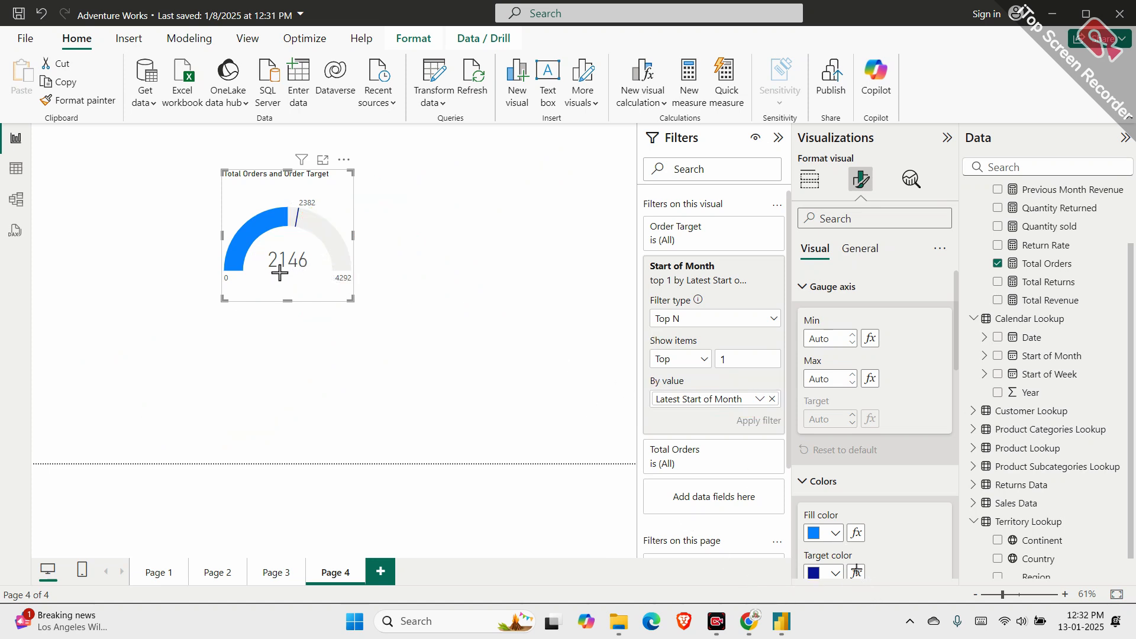
{"action": "mouse_move", "coordinate": [421, 195]}
{"action": "left_mouse_down"}
{"action": "mouse_move", "coordinate": [452, 211]}
{"action": "mouse_move", "coordinate": [486, 198]}
{"action": "mouse_move", "coordinate": [483, 209]}
{"action": "mouse_move", "coordinate": [503, 180]}
{"action": "mouse_move", "coordinate": [537, 193]}
{"action": "mouse_move", "coordinate": [535, 178]}
{"action": "left_mouse_up"}
{"action": "left_click_drag", "start_coordinate": [311, 239], "coordinate": [319, 224]}
{"action": "left_click_drag", "start_coordinate": [339, 288], "coordinate": [355, 284]}
{"action": "mouse_move", "coordinate": [451, 265]}
{"action": "left_mouse_down"}
{"action": "mouse_move", "coordinate": [459, 296]}
{"action": "mouse_move", "coordinate": [478, 276]}
{"action": "mouse_move", "coordinate": [589, 280]}
{"action": "mouse_move", "coordinate": [579, 256]}
{"action": "left_mouse_up"}
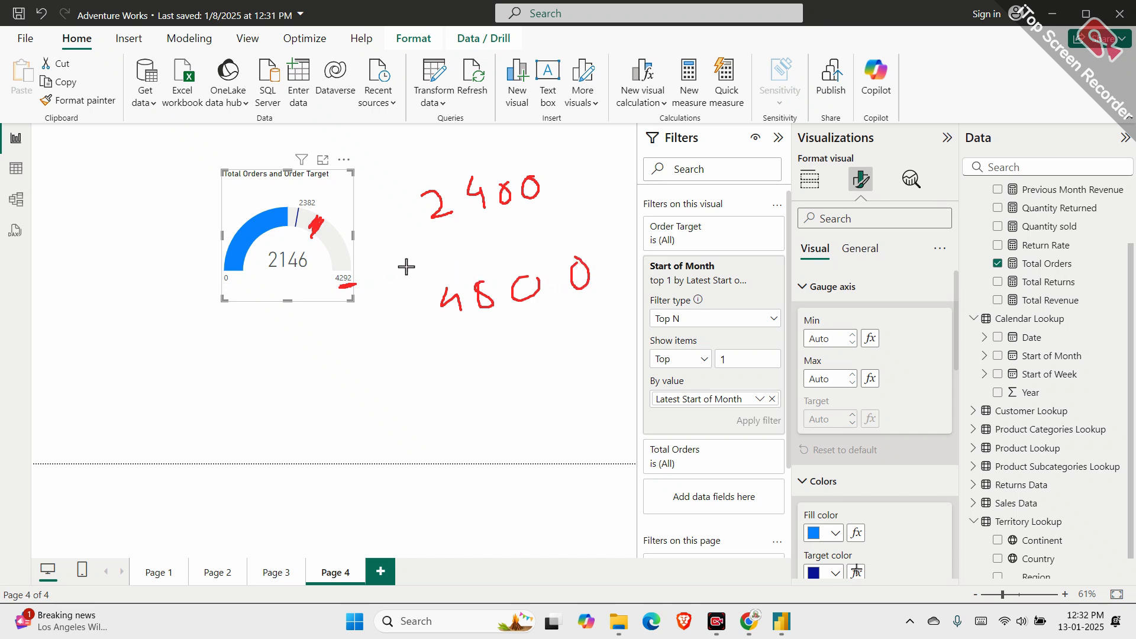
{"action": "mouse_move", "coordinate": [301, 232]}
{"action": "left_mouse_down"}
{"action": "mouse_move", "coordinate": [253, 260]}
{"action": "mouse_move", "coordinate": [318, 261]}
{"action": "mouse_move", "coordinate": [297, 234]}
{"action": "left_mouse_up"}
{"action": "mouse_move", "coordinate": [278, 276]}
{"action": "left_mouse_down"}
{"action": "mouse_move", "coordinate": [320, 309]}
{"action": "mouse_move", "coordinate": [340, 294]}
{"action": "mouse_move", "coordinate": [351, 304]}
{"action": "left_mouse_up"}
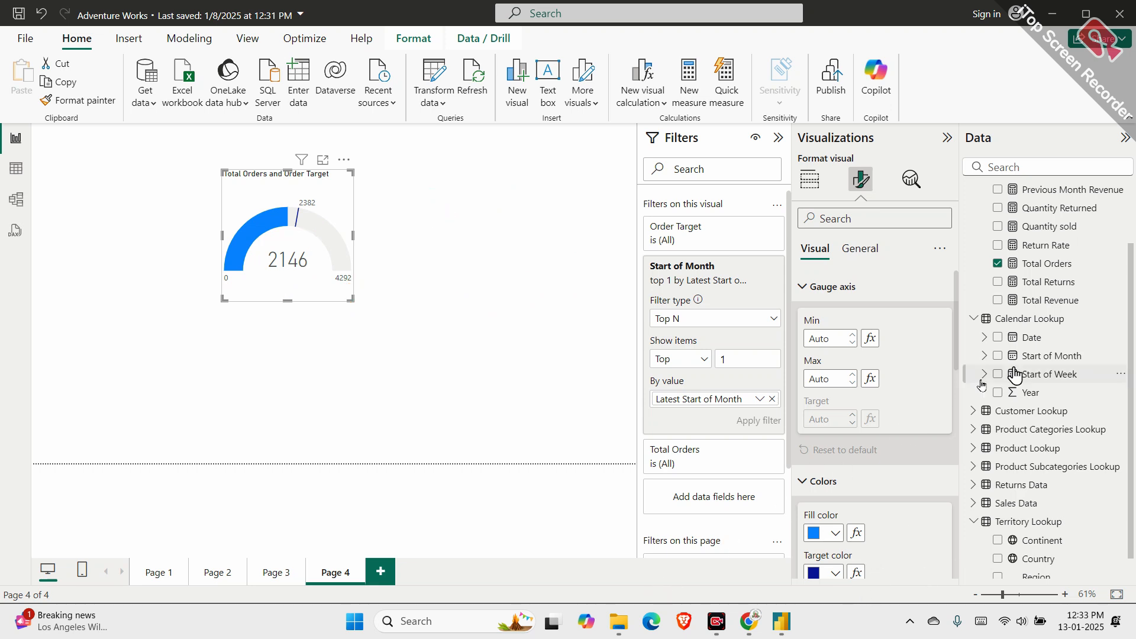
{"action": "scroll", "coordinate": [1015, 374], "scroll_direction": "up", "scroll_amount": 2}
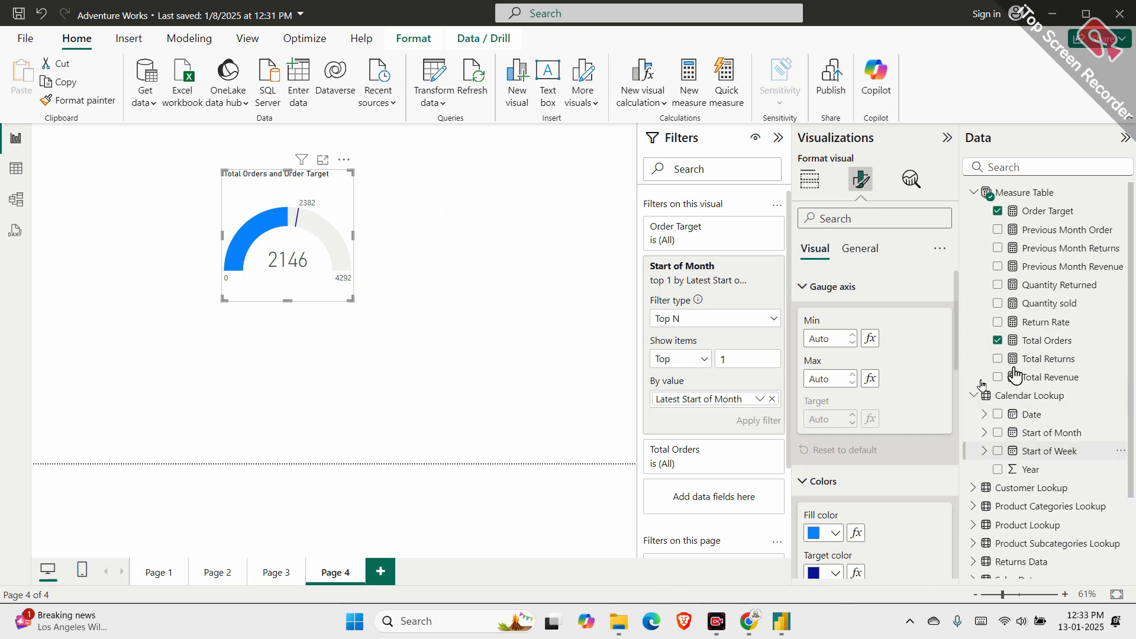
{"action": "left_click", "coordinate": [1057, 269]}
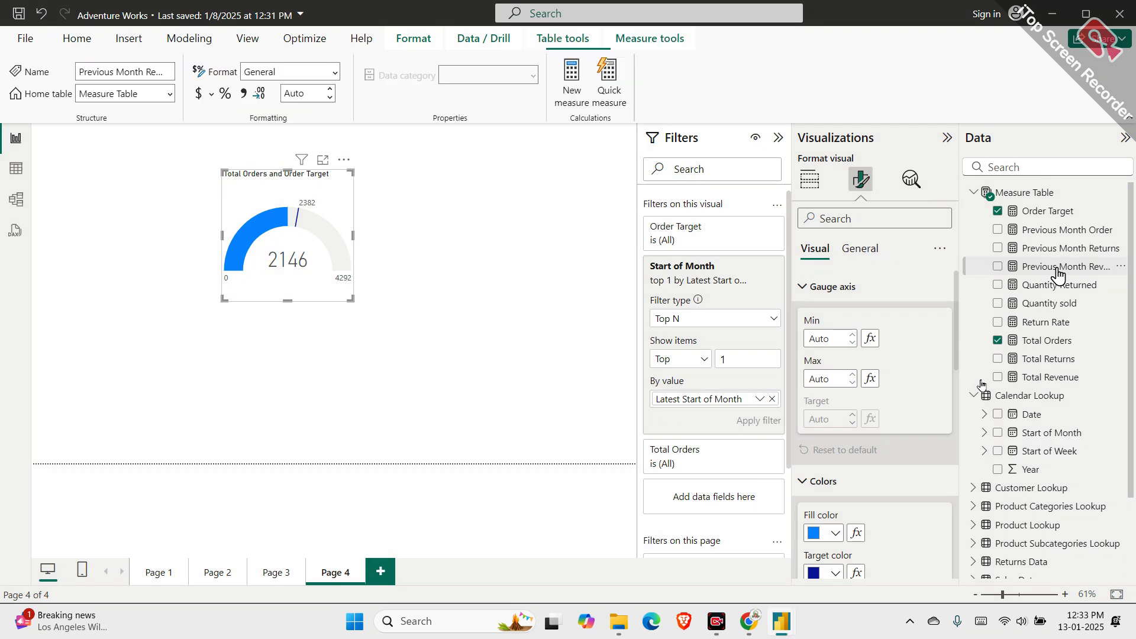
{"action": "left_click", "coordinate": [1120, 199]}
{"action": "left_click", "coordinate": [1120, 198]}
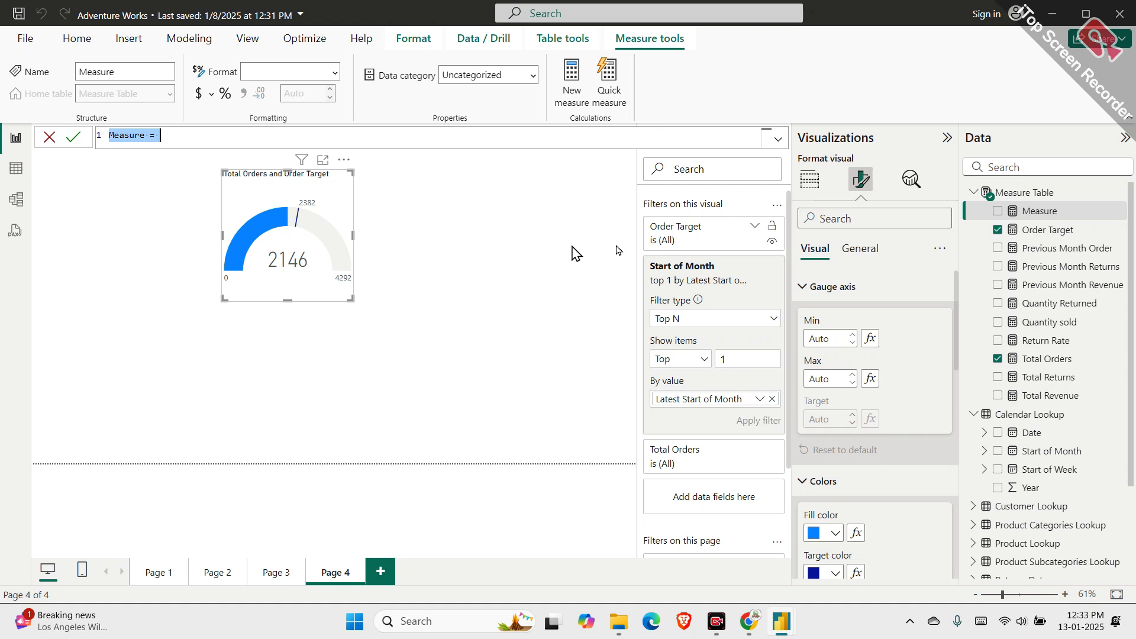
{"action": "left_click", "coordinate": [319, 299]}
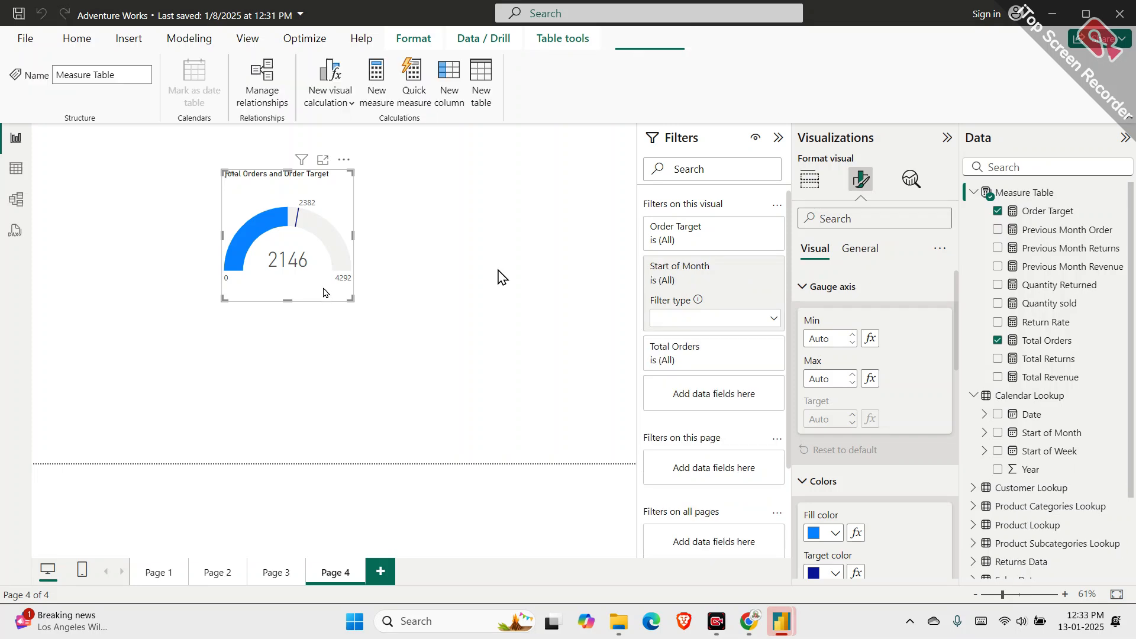
Remove Order Target from the gauge's target value and assign it as the maximum value instead
{"action": "left_click", "coordinate": [811, 180]}
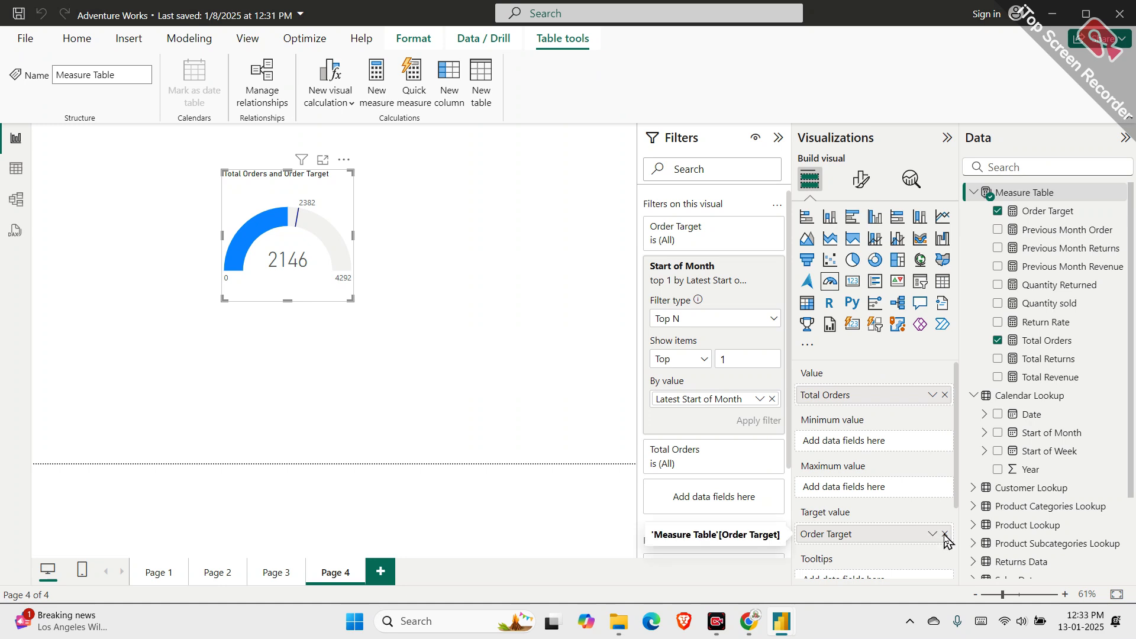
{"action": "left_click", "coordinate": [944, 534]}
{"action": "left_click_drag", "start_coordinate": [1051, 221], "coordinate": [880, 489]}
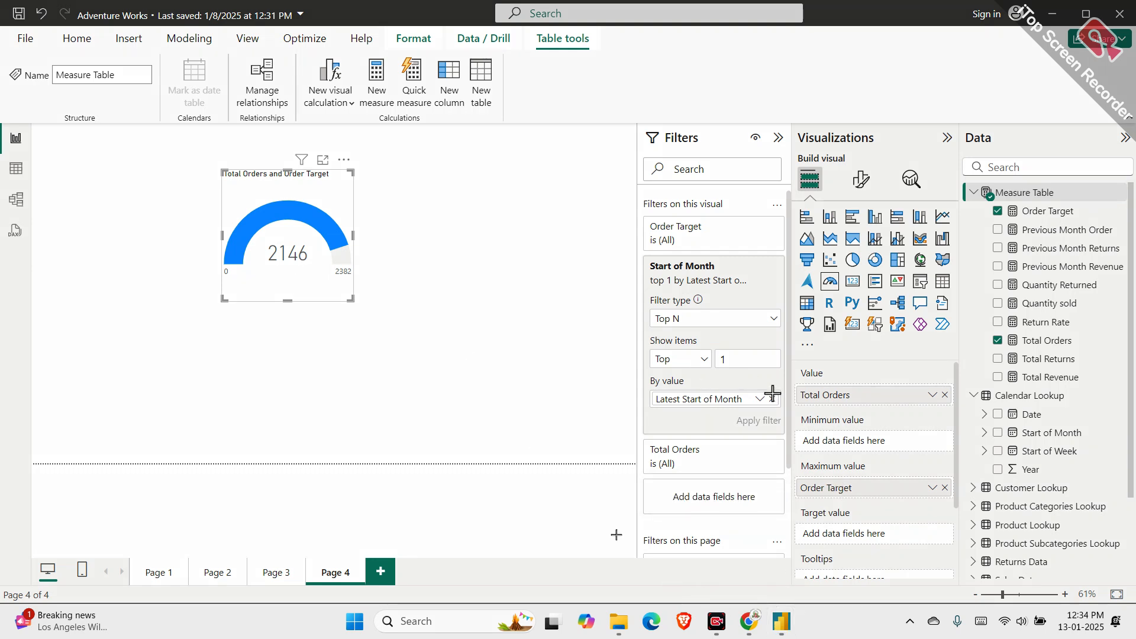
{"action": "mouse_move", "coordinate": [874, 453]}
{"action": "left_mouse_down"}
{"action": "mouse_move", "coordinate": [829, 452]}
{"action": "mouse_move", "coordinate": [799, 509]}
{"action": "mouse_move", "coordinate": [882, 477]}
{"action": "mouse_move", "coordinate": [872, 454]}
{"action": "left_mouse_up"}
{"action": "left_click_drag", "start_coordinate": [96, 327], "coordinate": [103, 386]}
{"action": "mouse_move", "coordinate": [98, 329]}
{"action": "left_mouse_down"}
{"action": "mouse_move", "coordinate": [124, 342]}
{"action": "mouse_move", "coordinate": [88, 353]}
{"action": "left_mouse_up"}
{"action": "mouse_move", "coordinate": [135, 348]}
{"action": "left_mouse_down"}
{"action": "mouse_move", "coordinate": [131, 377]}
{"action": "mouse_move", "coordinate": [155, 352]}
{"action": "mouse_move", "coordinate": [167, 375]}
{"action": "left_mouse_up"}
{"action": "mouse_move", "coordinate": [190, 330]}
{"action": "left_mouse_down"}
{"action": "mouse_move", "coordinate": [209, 355]}
{"action": "mouse_move", "coordinate": [207, 384]}
{"action": "mouse_move", "coordinate": [239, 333]}
{"action": "left_mouse_up"}
{"action": "left_click_drag", "start_coordinate": [283, 353], "coordinate": [419, 350]}
{"action": "left_click_drag", "start_coordinate": [402, 323], "coordinate": [413, 368]}
{"action": "left_click_drag", "start_coordinate": [495, 303], "coordinate": [500, 353]}
{"action": "mouse_move", "coordinate": [574, 304]}
{"action": "left_mouse_down"}
{"action": "mouse_move", "coordinate": [598, 286]}
{"action": "mouse_move", "coordinate": [600, 348]}
{"action": "left_mouse_up"}
{"action": "left_click_drag", "start_coordinate": [642, 316], "coordinate": [639, 331]}
{"action": "left_click_drag", "start_coordinate": [675, 257], "coordinate": [568, 226]}
{"action": "mouse_move", "coordinate": [568, 225]}
{"action": "left_mouse_down"}
{"action": "mouse_move", "coordinate": [449, 287]}
{"action": "mouse_move", "coordinate": [680, 361]}
{"action": "mouse_move", "coordinate": [668, 255]}
{"action": "mouse_move", "coordinate": [653, 249]}
{"action": "left_mouse_up"}
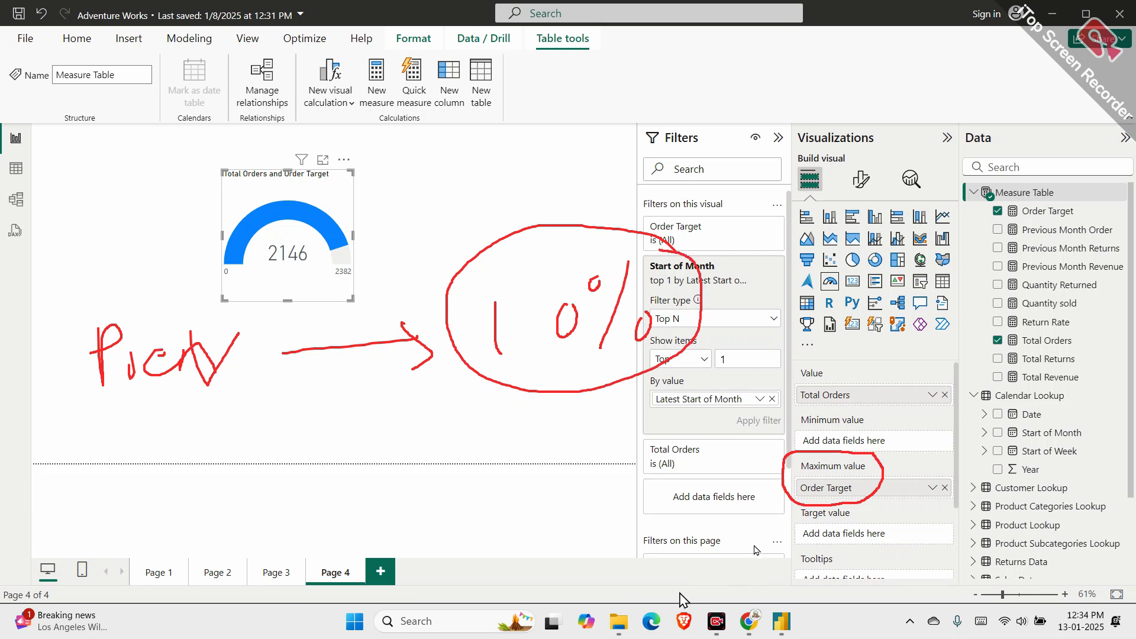
Create a new measure in the Measure Table named Revenue Target, with its expression starting on a new line
{"action": "left_click", "coordinate": [408, 263]}
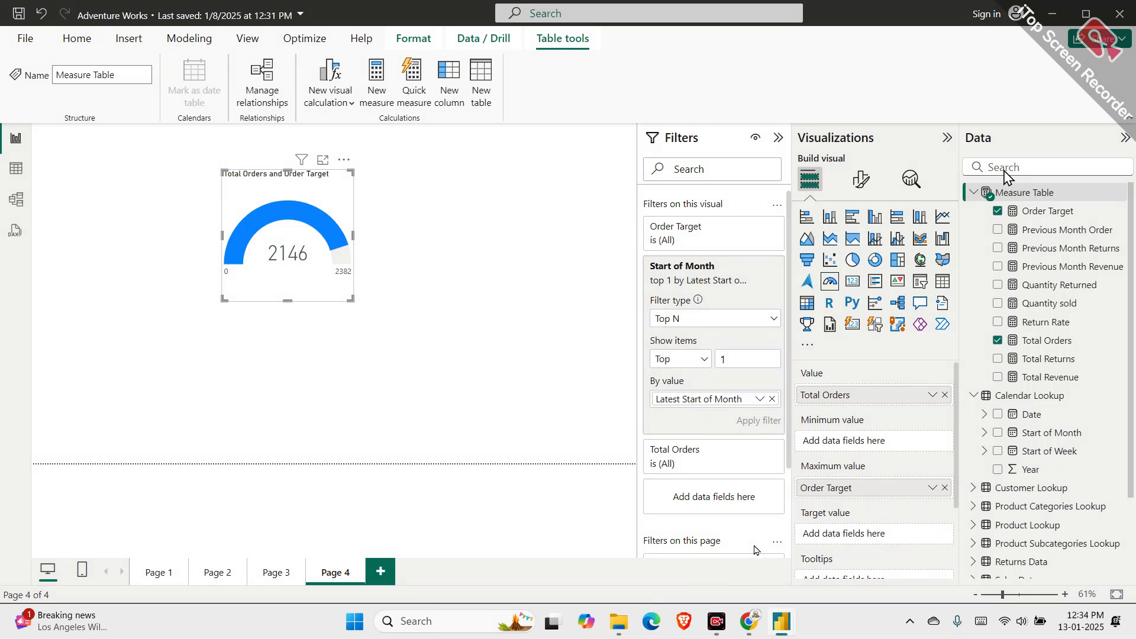
{"action": "left_click", "coordinate": [1120, 192]}
{"action": "key", "text": "Escape"}
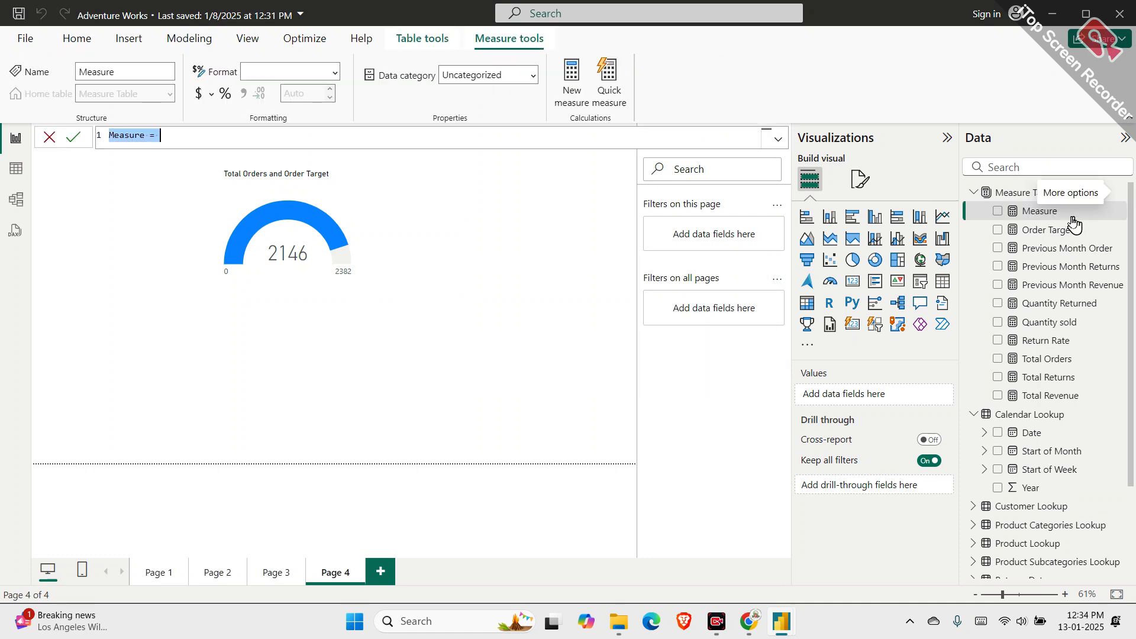
{"action": "type", "text": "Reven"}
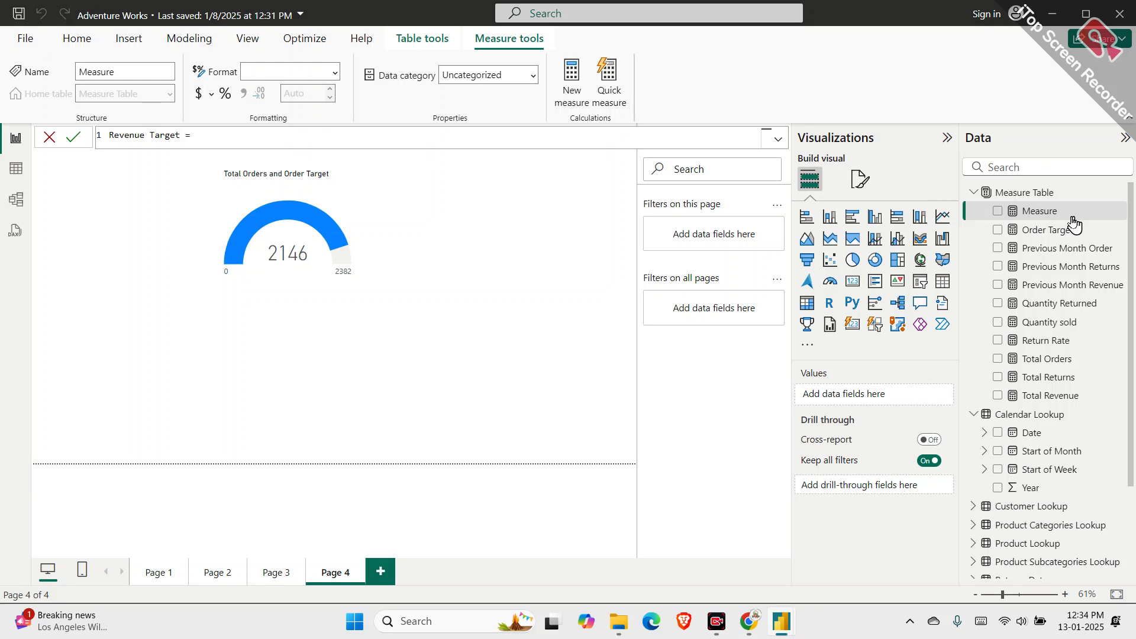
{"action": "type", "text": "ue Target ="}
{"action": "key", "text": "shift+Return"}
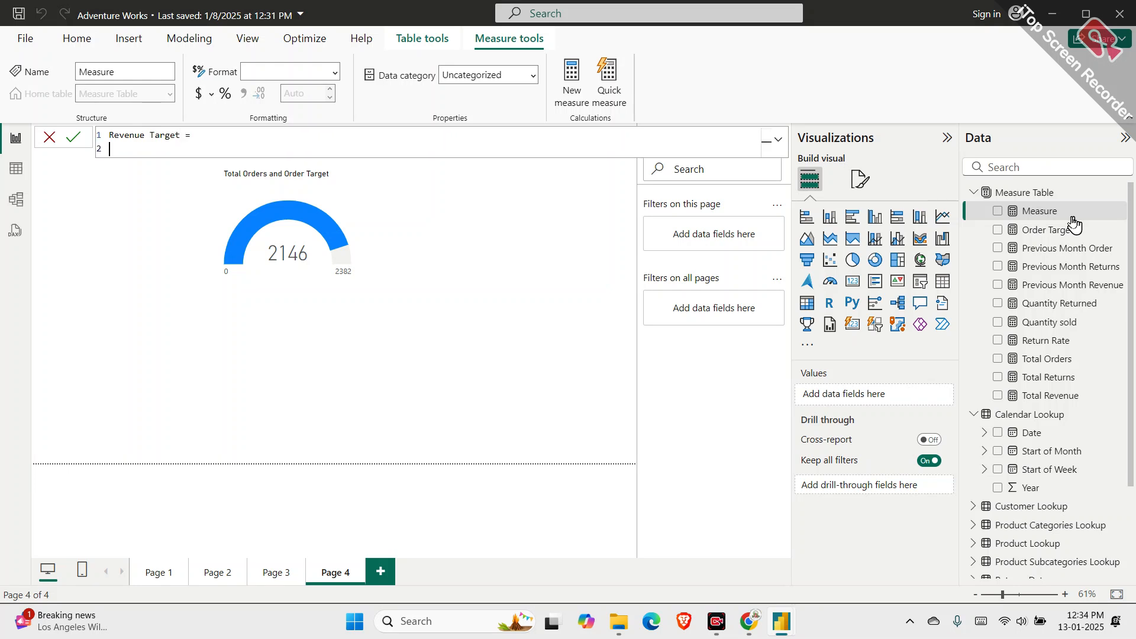
Define the Revenue Target measure as [Total Revenue] * 1.2
{"action": "type", "text": "[t"}
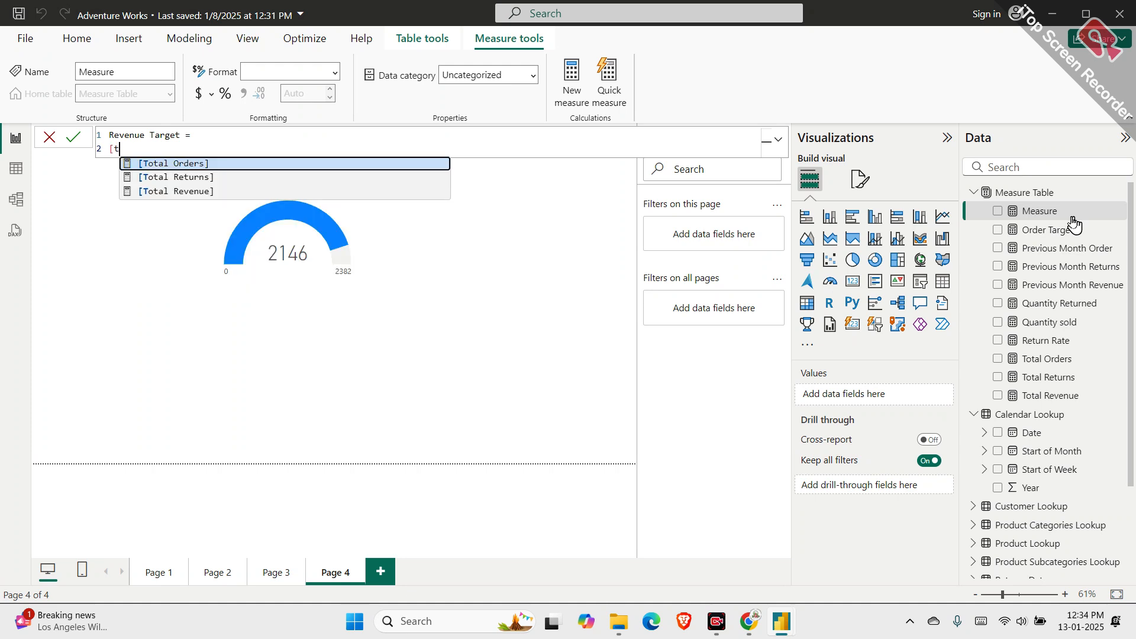
{"action": "key", "text": "Down"}
{"action": "key", "text": "Down"}
{"action": "key", "text": "Tab"}
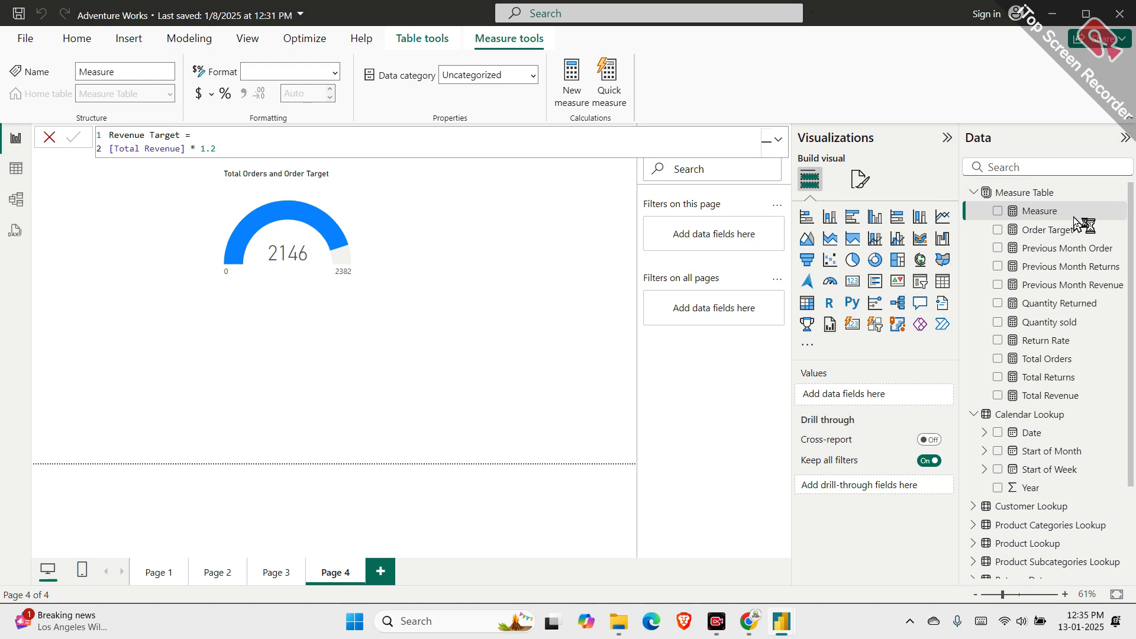
Commit the Revenue Target measure and add a second gauge visual, placed below and beside the orders gauge
{"action": "key", "text": "Return"}
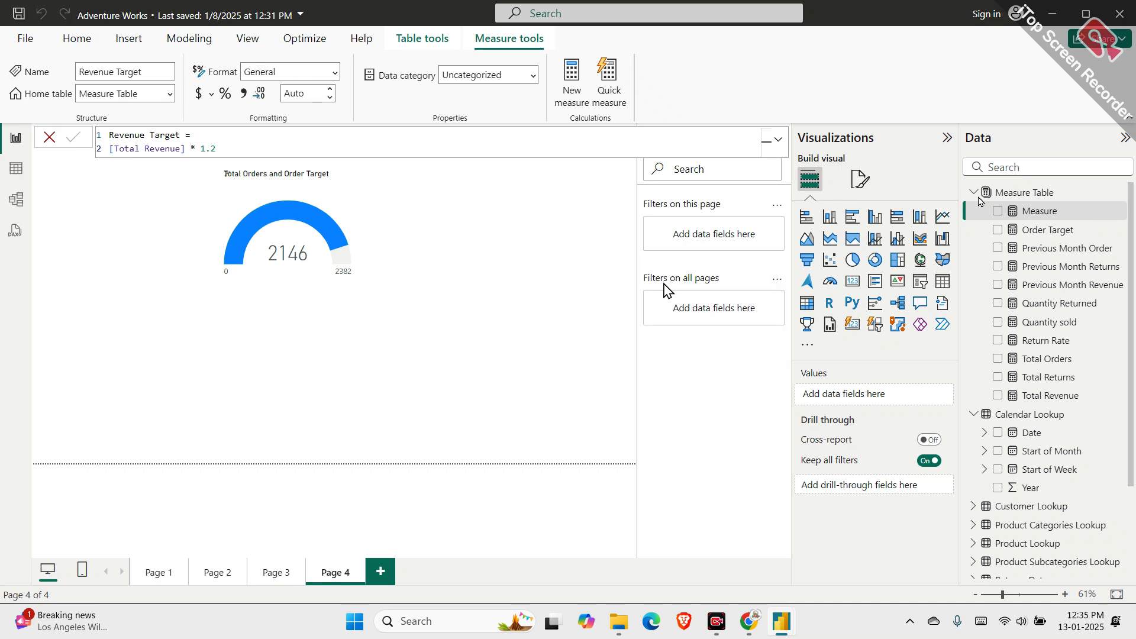
{"action": "left_click", "coordinate": [378, 328]}
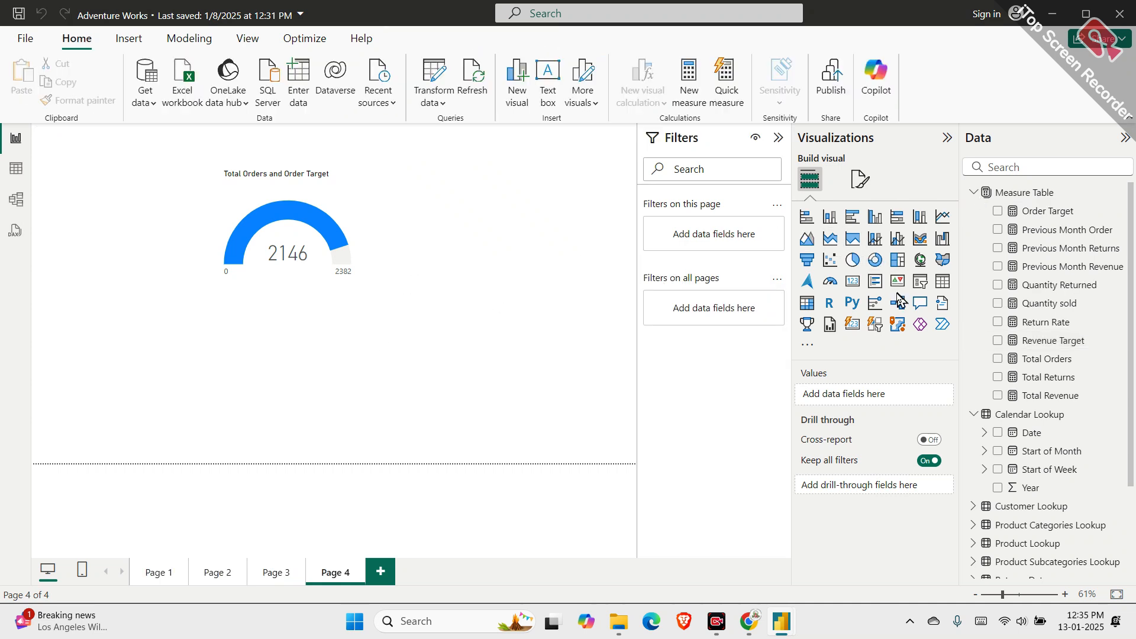
{"action": "left_click", "coordinate": [832, 286]}
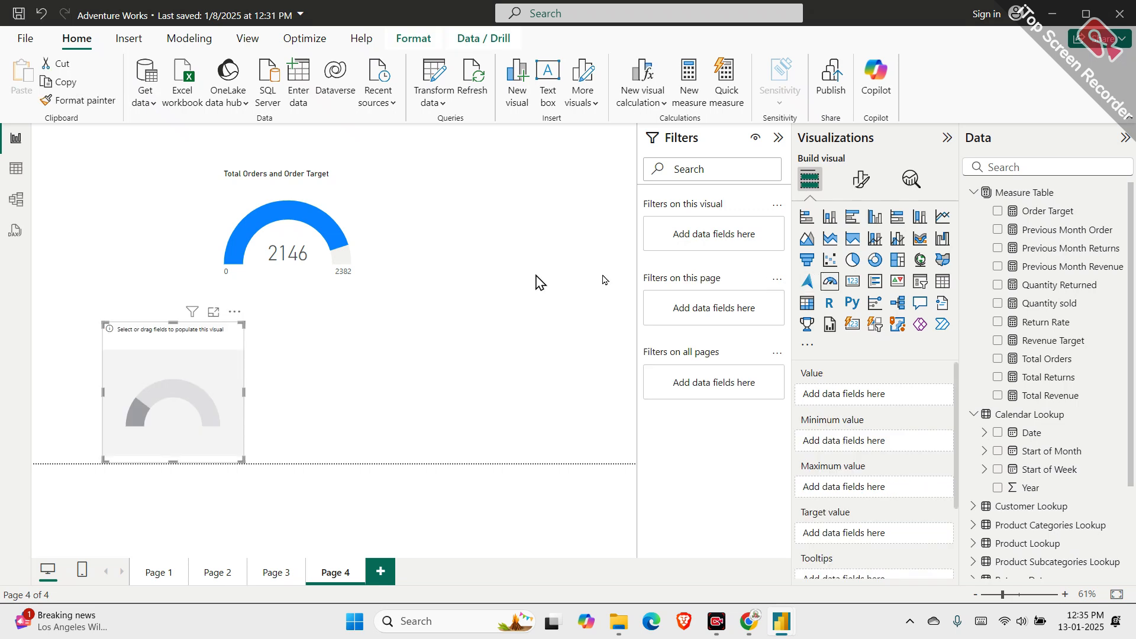
{"action": "left_click_drag", "start_coordinate": [198, 368], "coordinate": [515, 344]}
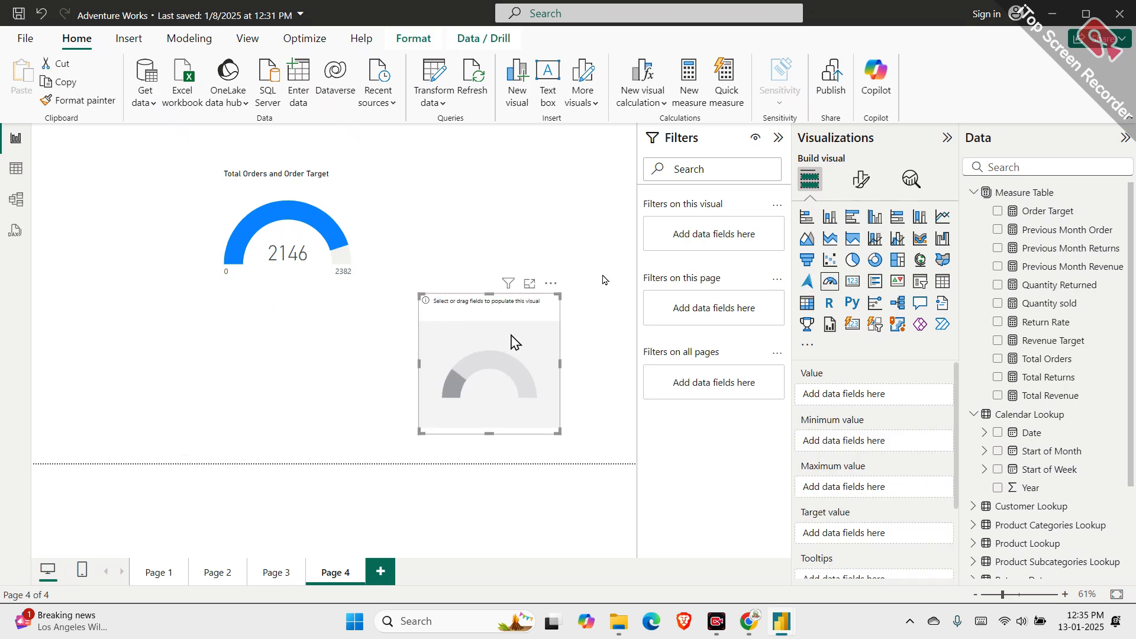
Assign Total Revenue as the new gauge's value and Revenue Target as its maximum value, and shift the gauge slightly closer to the orders gauge
{"action": "left_click_drag", "start_coordinate": [1022, 393], "coordinate": [885, 400]}
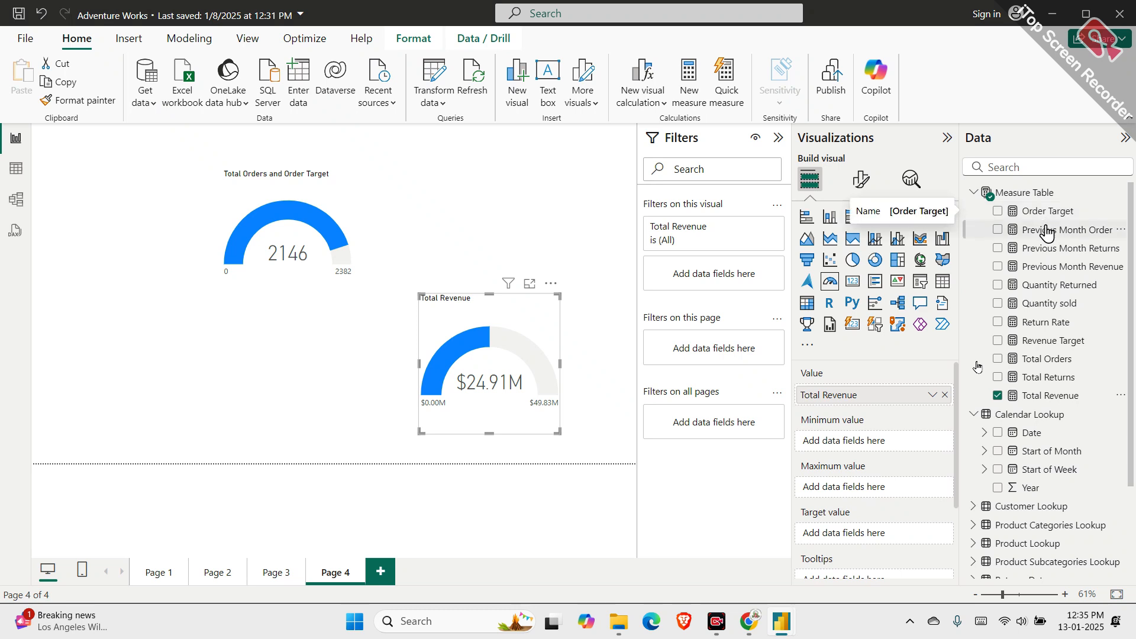
{"action": "left_click_drag", "start_coordinate": [1061, 343], "coordinate": [899, 491]}
{"action": "left_click_drag", "start_coordinate": [451, 418], "coordinate": [399, 427]}
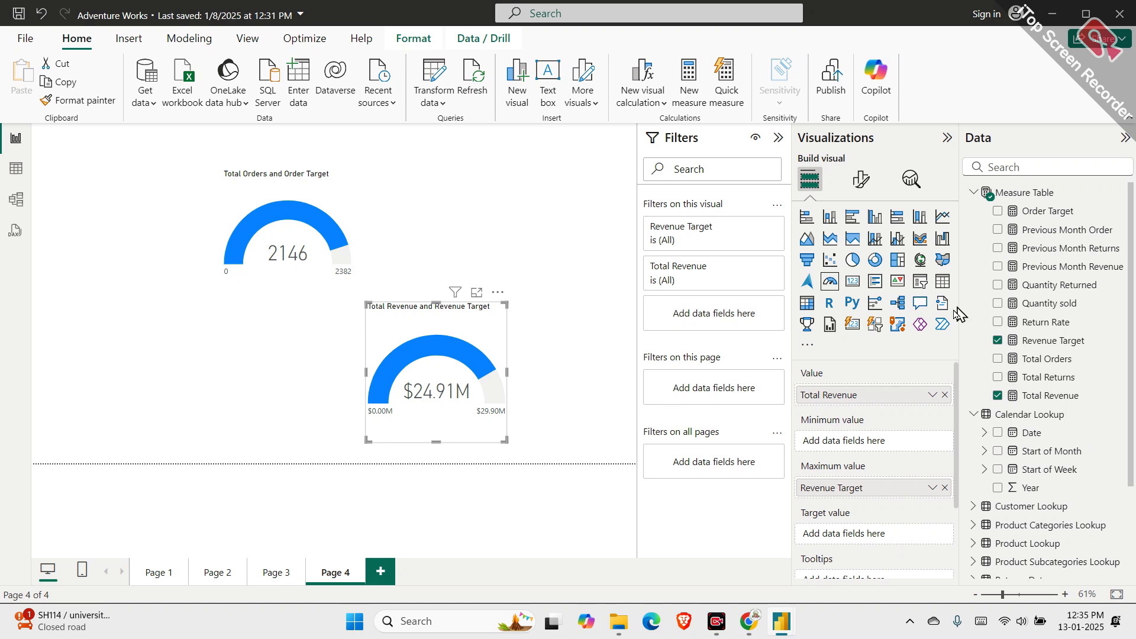
Review the formulas of the Revenue Target and Previous Month Revenue measures without changing them
{"action": "left_click", "coordinate": [1042, 348]}
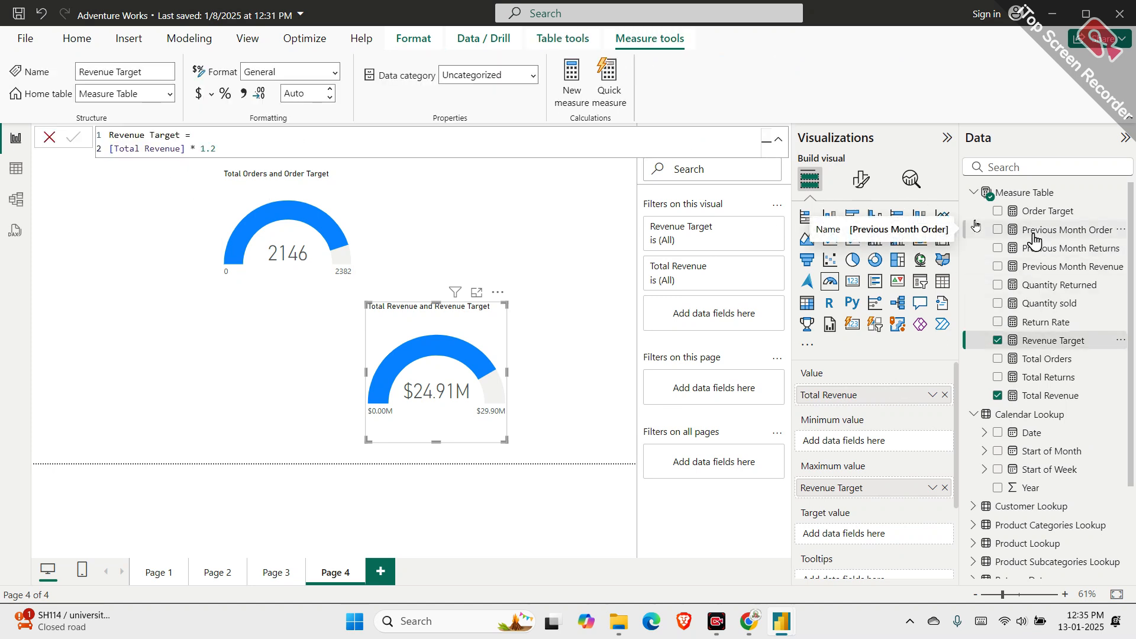
{"action": "left_click", "coordinate": [1042, 267]}
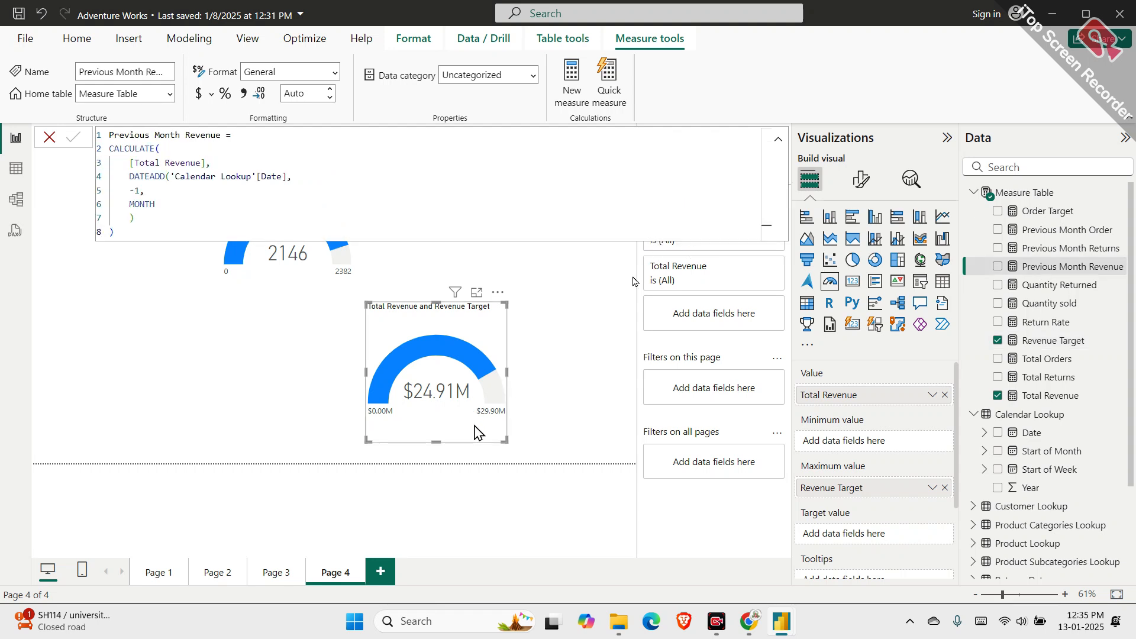
{"action": "left_click", "coordinate": [47, 138]}
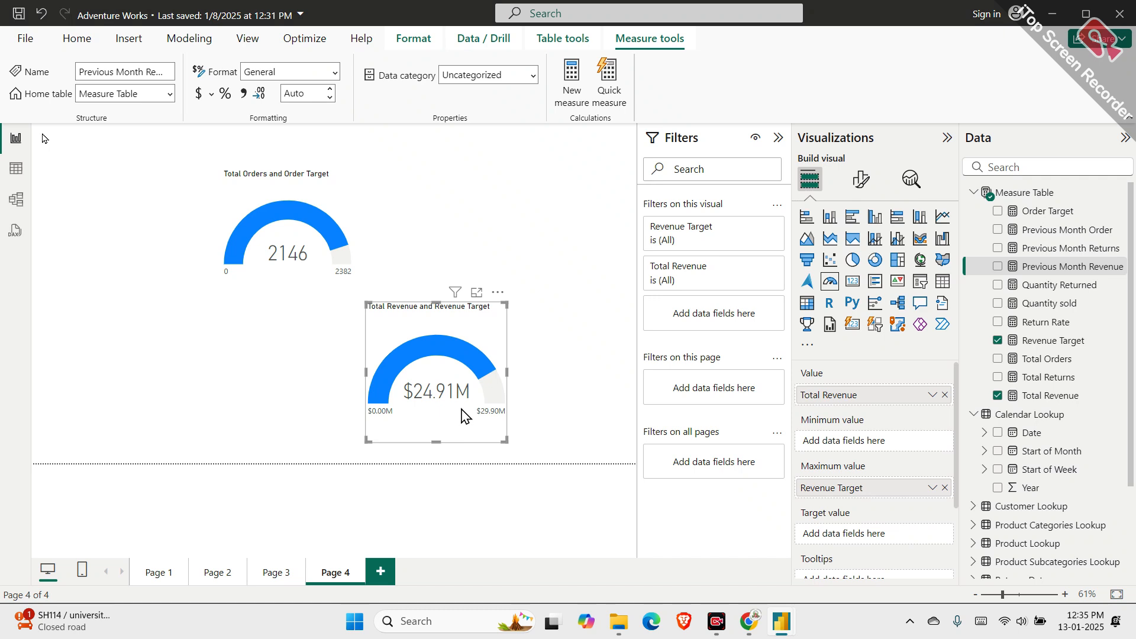
Add Start of Month from Calendar Lookup as a visual-level filter on the revenue gauge
{"action": "left_click_drag", "start_coordinate": [1059, 451], "coordinate": [755, 324]}
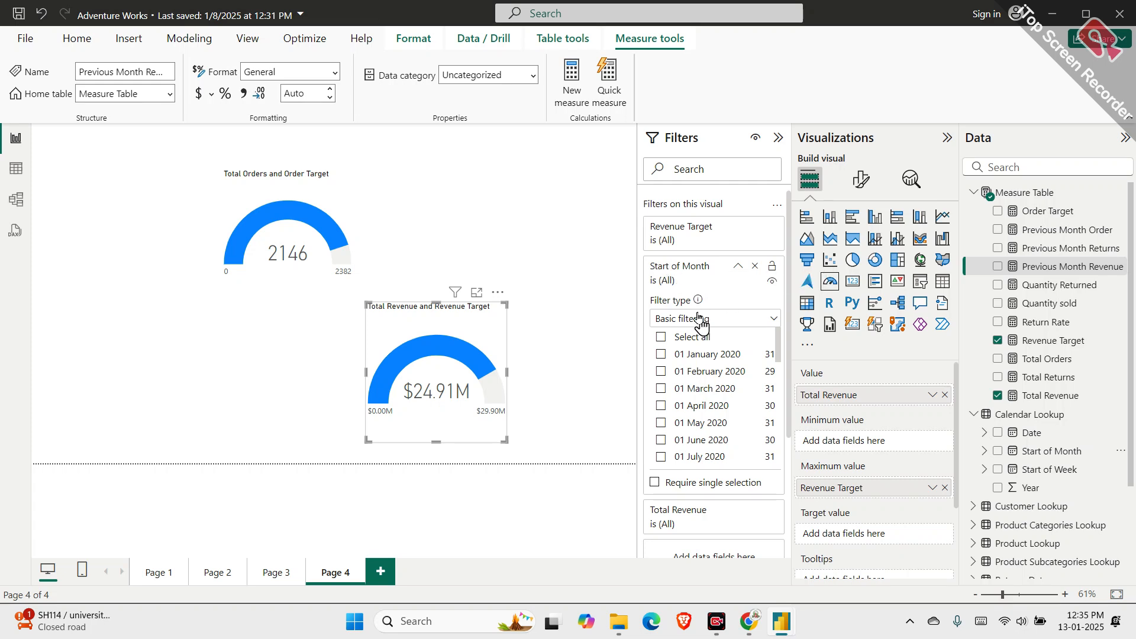
Try limiting the revenue gauge's Start of Month filter to 01 June 2022, and clear that selection
{"action": "scroll", "coordinate": [693, 359], "scroll_direction": "down", "scroll_amount": 8}
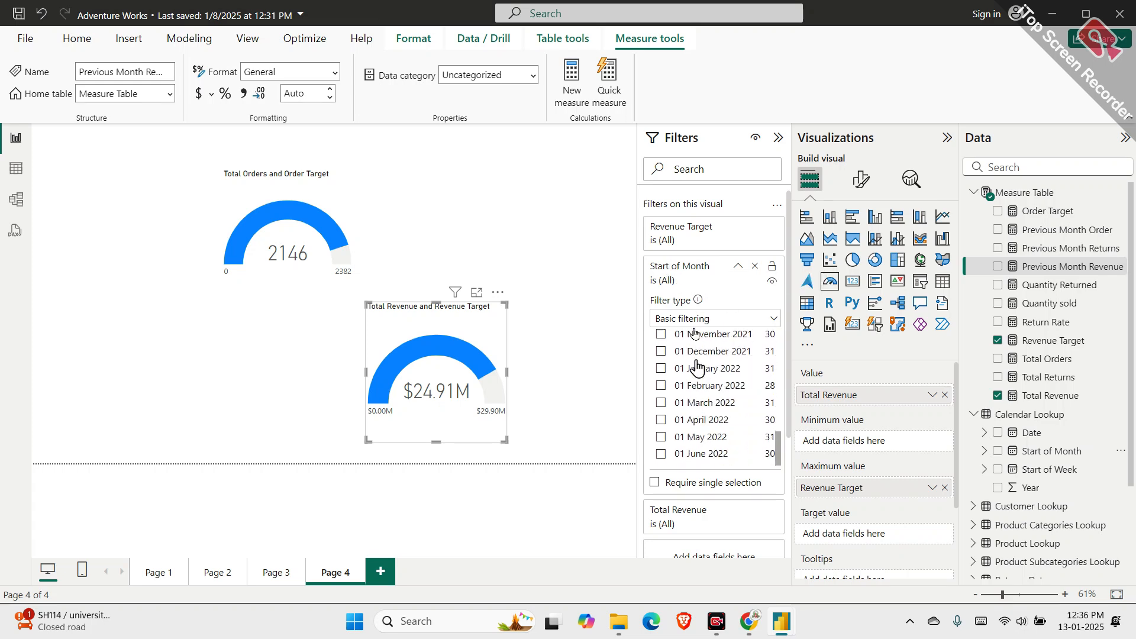
{"action": "left_click", "coordinate": [693, 456]}
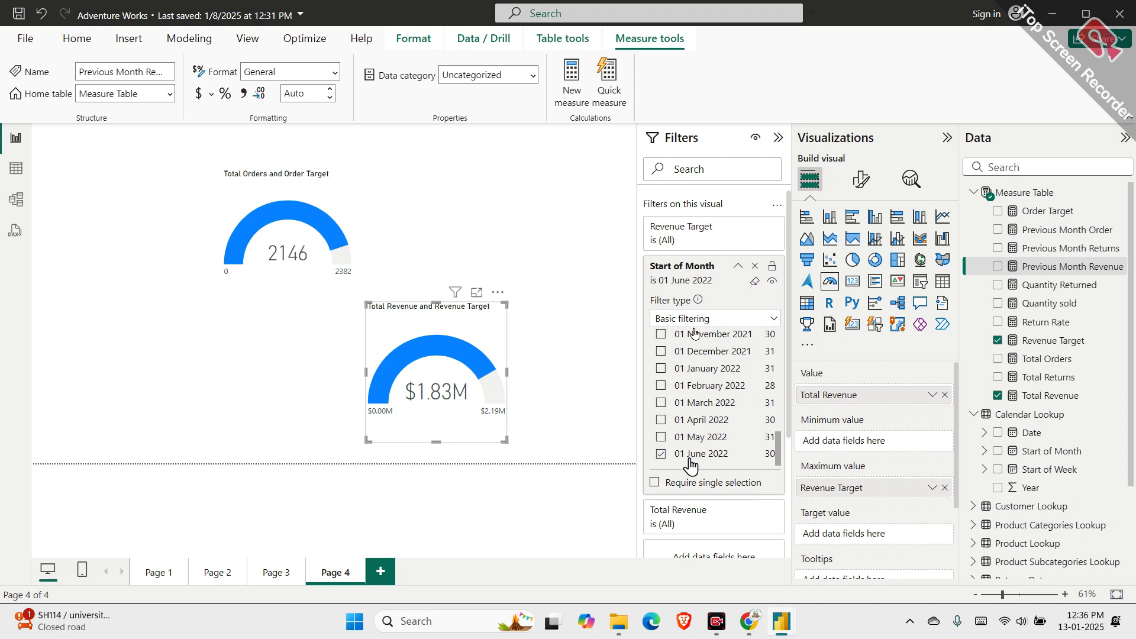
{"action": "left_click", "coordinate": [697, 456]}
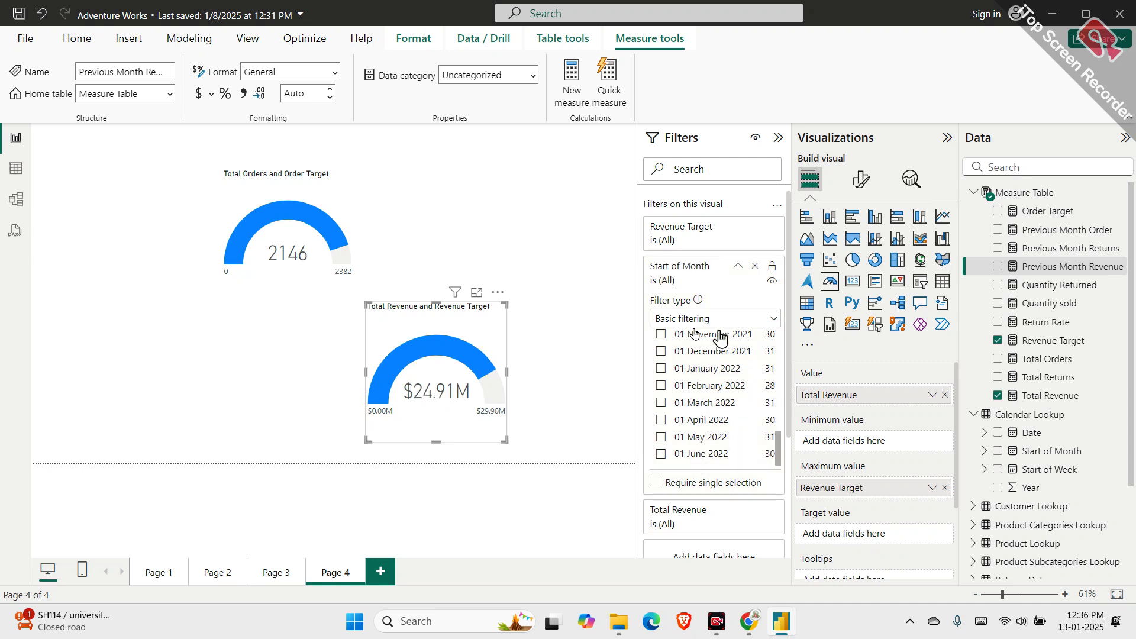
Change the Start of Month filter type to Top N and have it show the top 1 item
{"action": "left_click", "coordinate": [718, 319]}
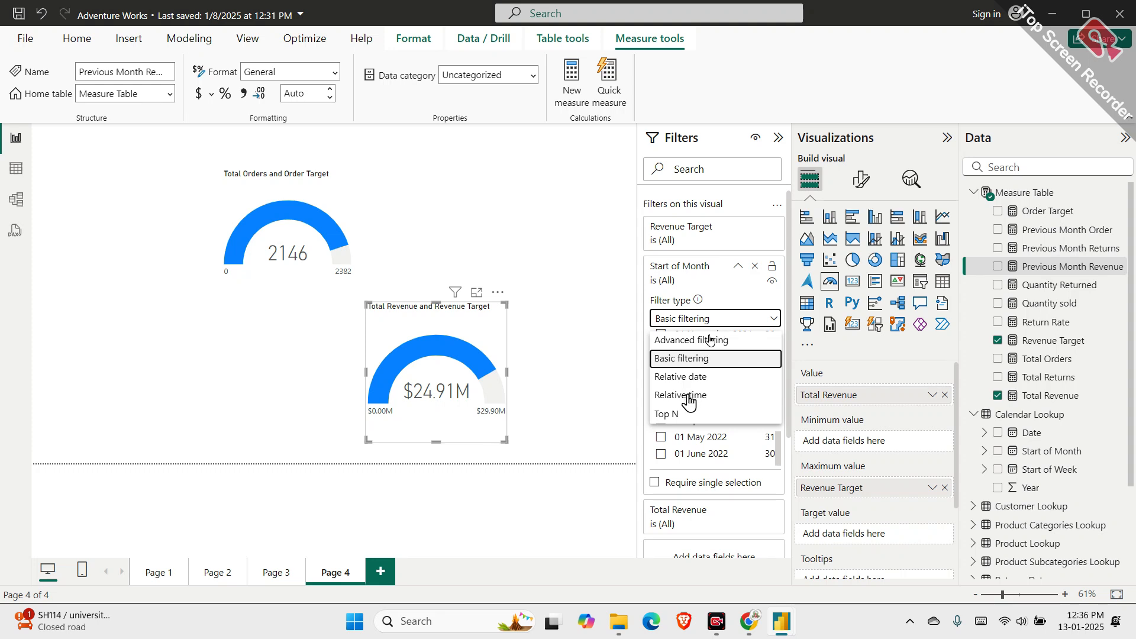
{"action": "left_click", "coordinate": [688, 415]}
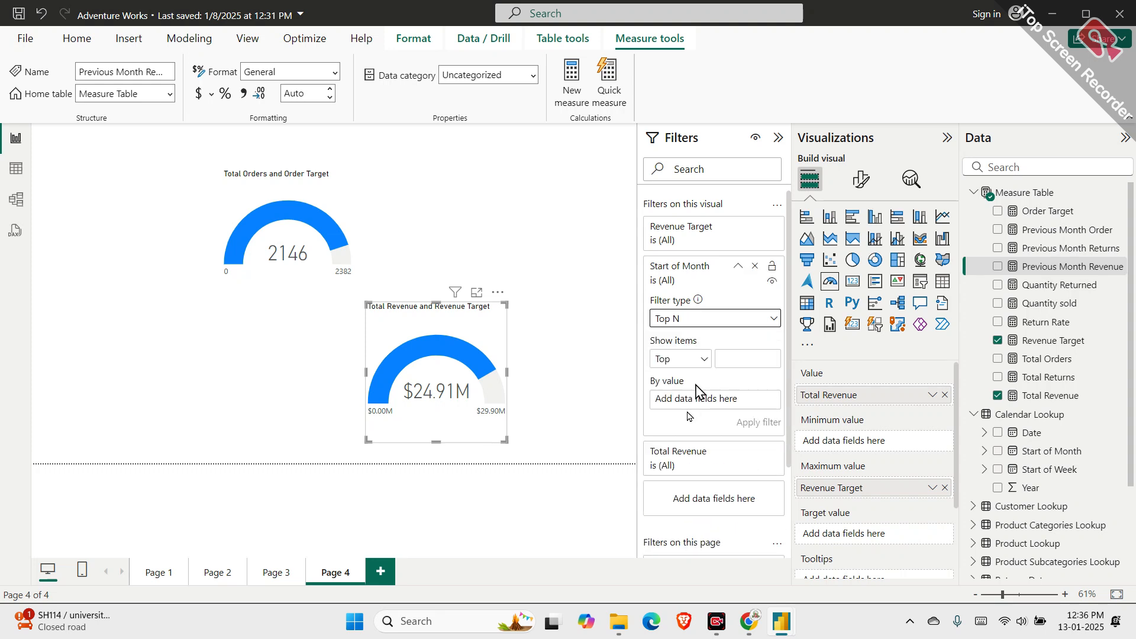
{"action": "left_click", "coordinate": [730, 357]}
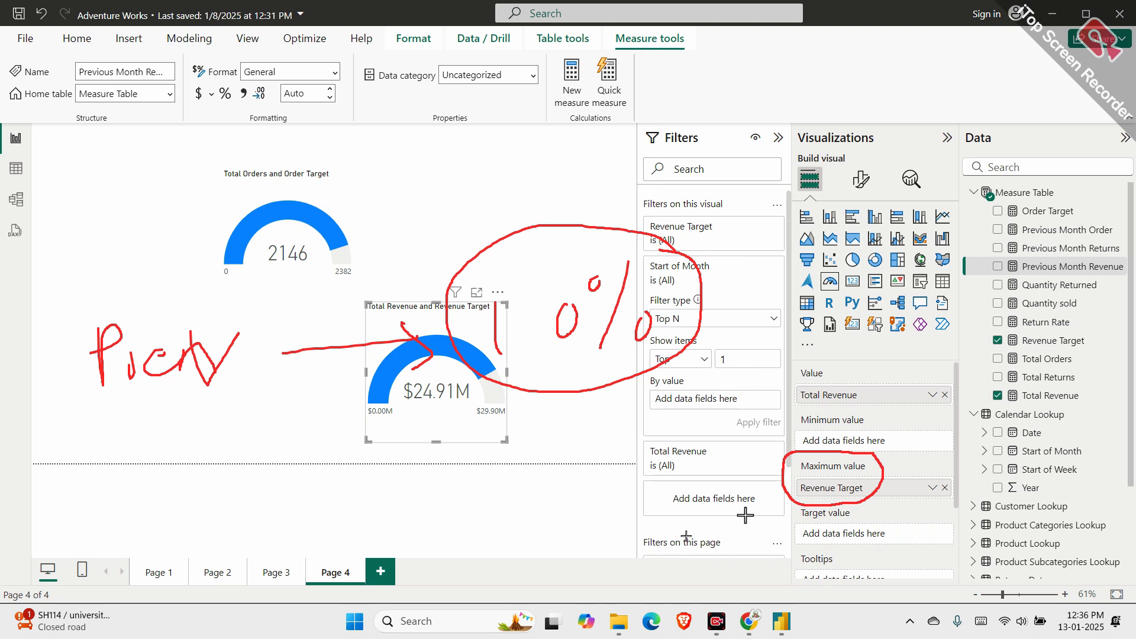
{"action": "mouse_move", "coordinate": [747, 338]}
{"action": "left_mouse_down"}
{"action": "mouse_move", "coordinate": [686, 329]}
{"action": "mouse_move", "coordinate": [616, 352]}
{"action": "mouse_move", "coordinate": [696, 374]}
{"action": "mouse_move", "coordinate": [775, 346]}
{"action": "mouse_move", "coordinate": [734, 339]}
{"action": "left_mouse_up"}
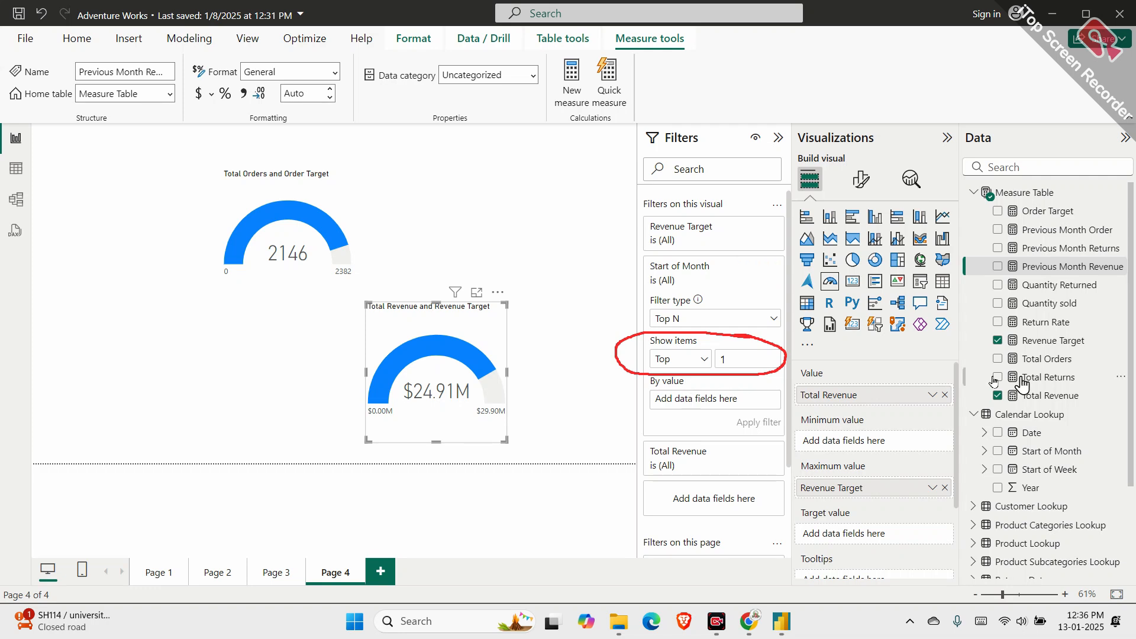
Rank the Top N filter by the Latest Start of Month and apply it to the revenue gauge
{"action": "mouse_move", "coordinate": [1028, 451]}
{"action": "left_mouse_down"}
{"action": "mouse_move", "coordinate": [857, 451]}
{"action": "mouse_move", "coordinate": [744, 407]}
{"action": "left_mouse_up"}
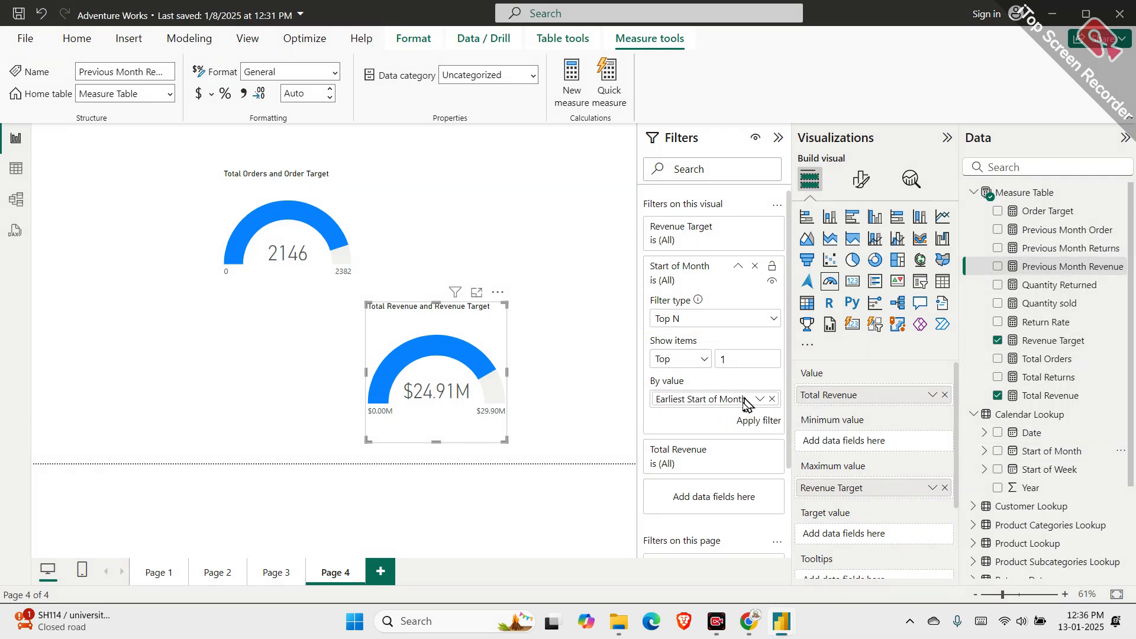
{"action": "left_click", "coordinate": [759, 399]}
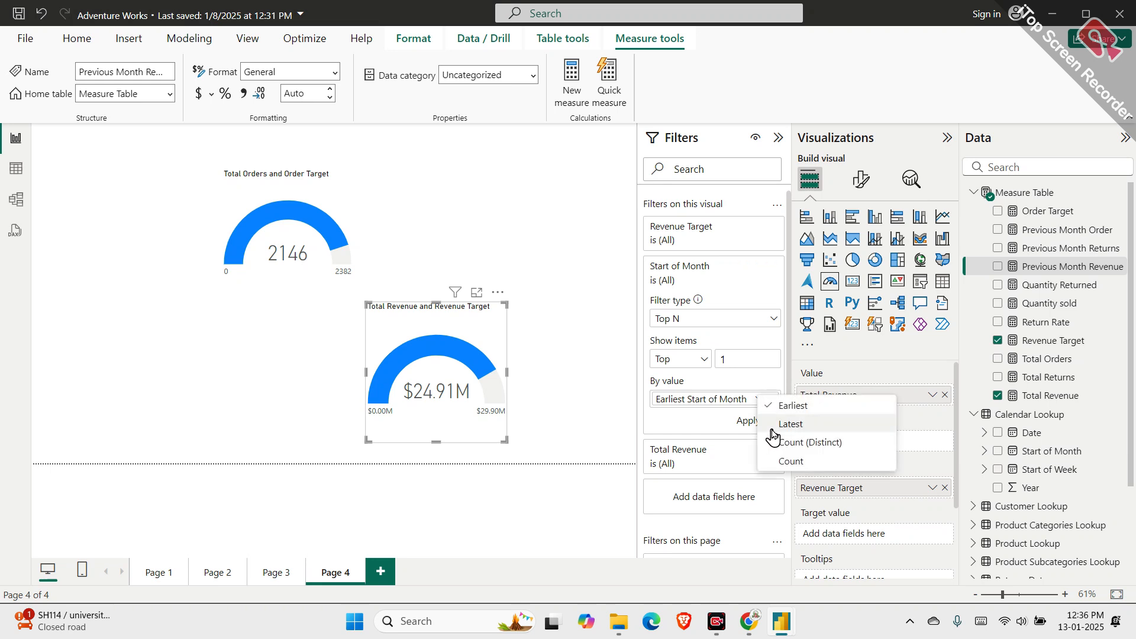
{"action": "left_click", "coordinate": [783, 424]}
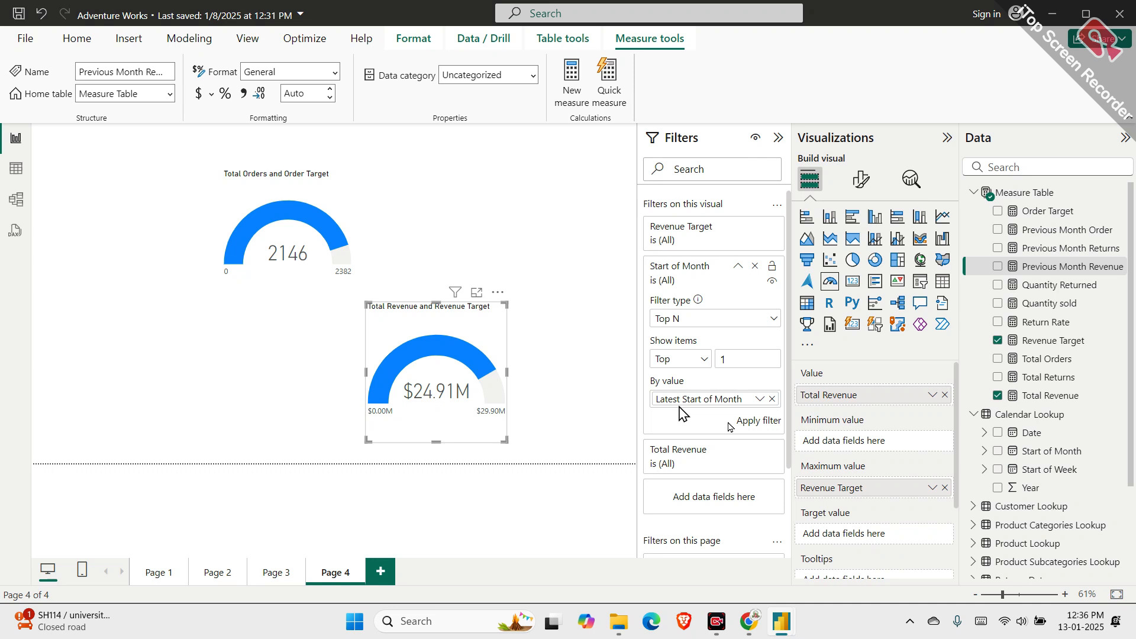
{"action": "left_click", "coordinate": [740, 422]}
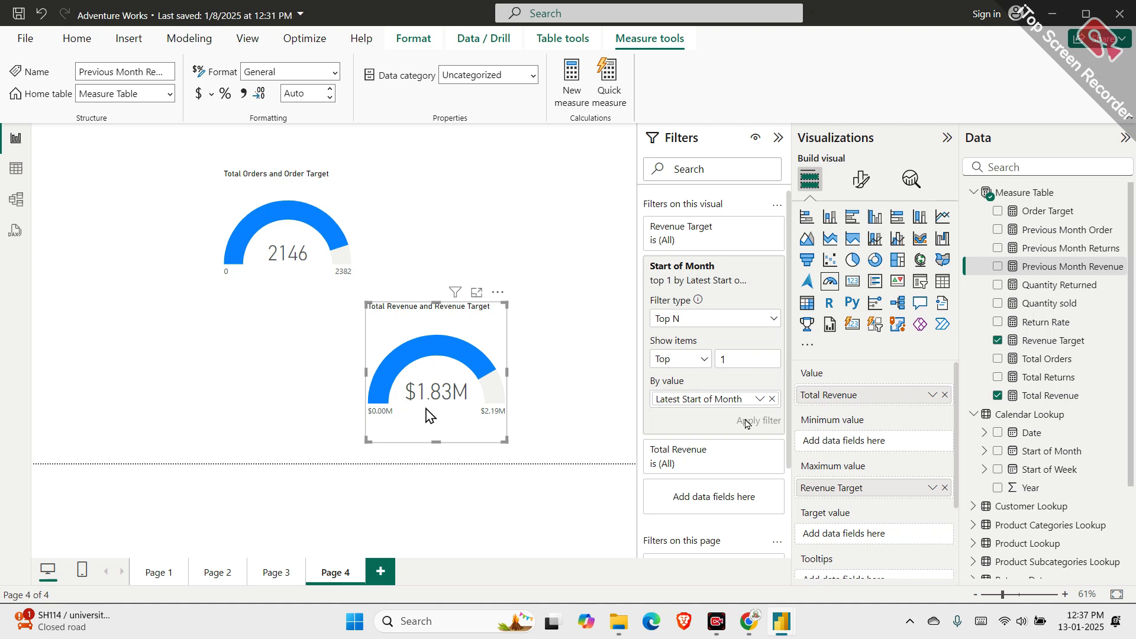
Try Revenue Target as the revenue gauge's target value, and return it to the maximum value
{"action": "left_click_drag", "start_coordinate": [834, 484], "coordinate": [831, 536]}
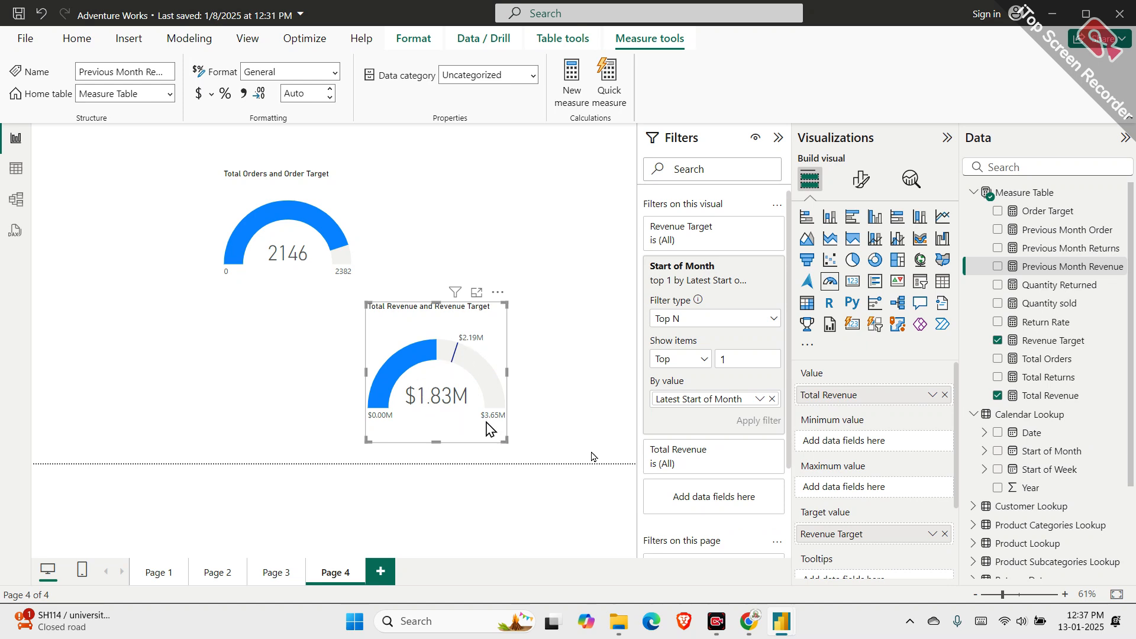
{"action": "left_click_drag", "start_coordinate": [836, 534], "coordinate": [837, 487]}
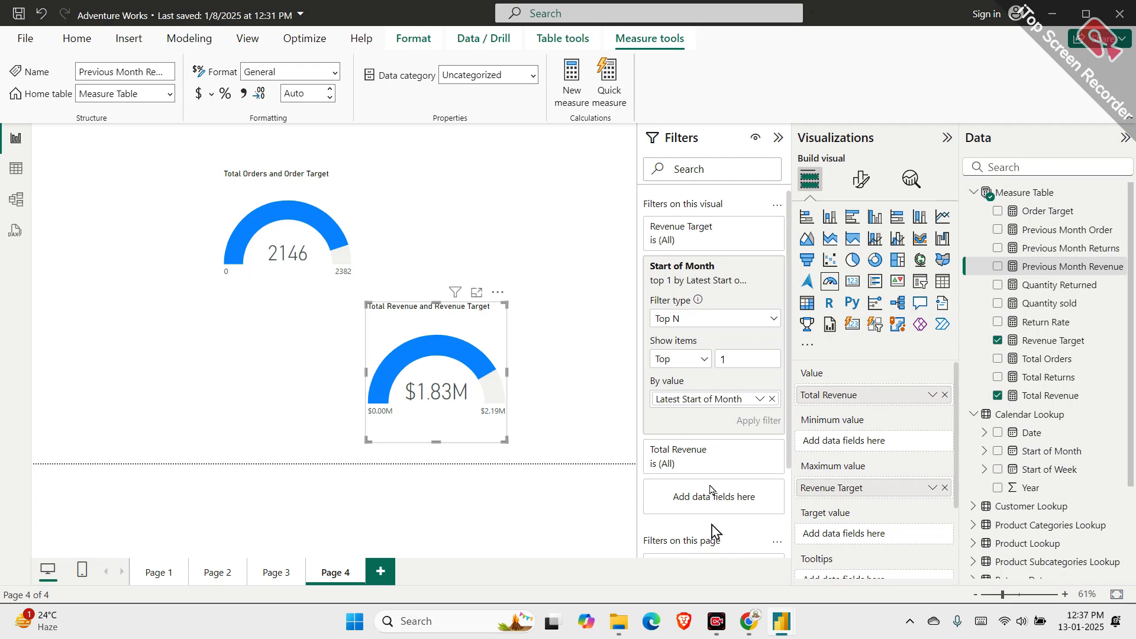
Switch to the Google Meet call to check on the participants, and return to the Adventure Works report in Power BI
{"action": "mouse_move", "coordinate": [715, 622]}
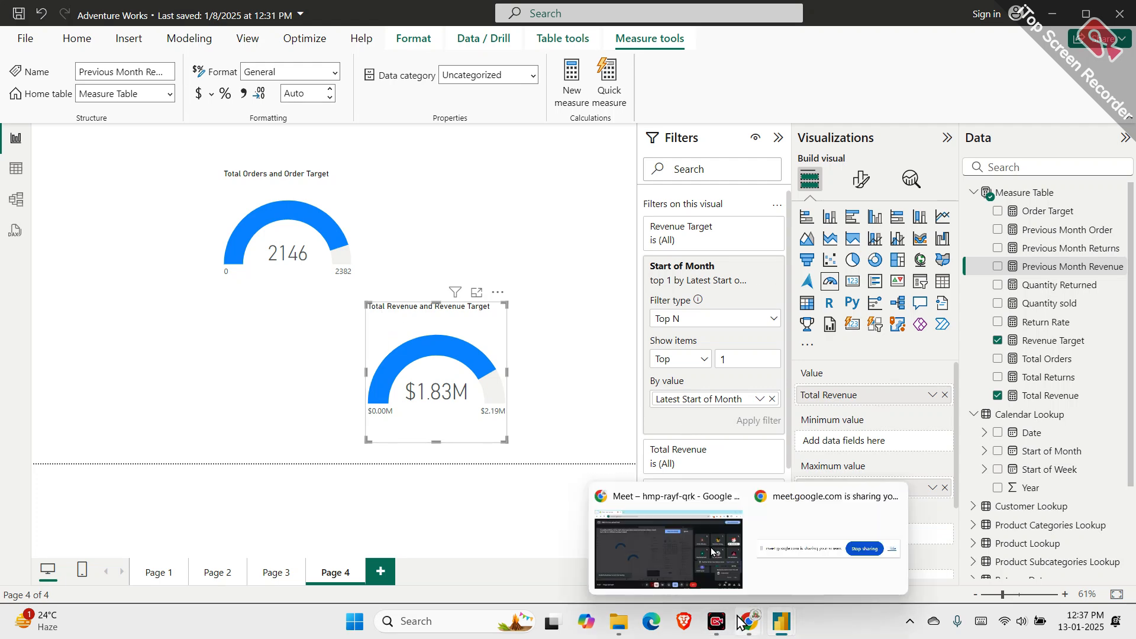
{"action": "left_click", "coordinate": [713, 556]}
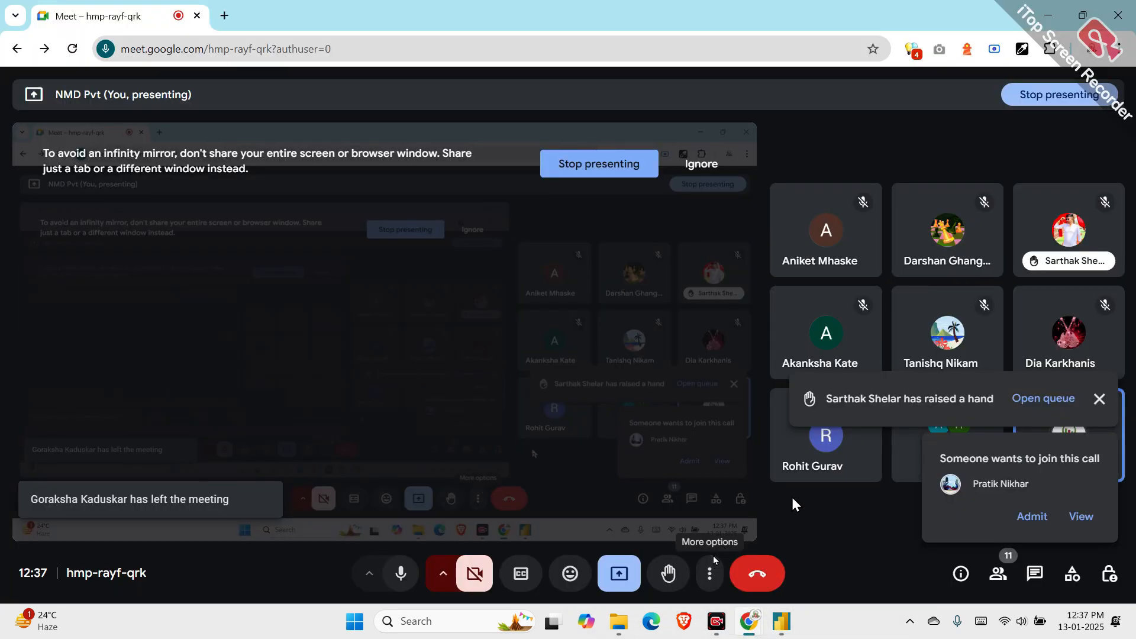
{"action": "mouse_move", "coordinate": [781, 621]}
{"action": "left_click", "coordinate": [750, 551]}
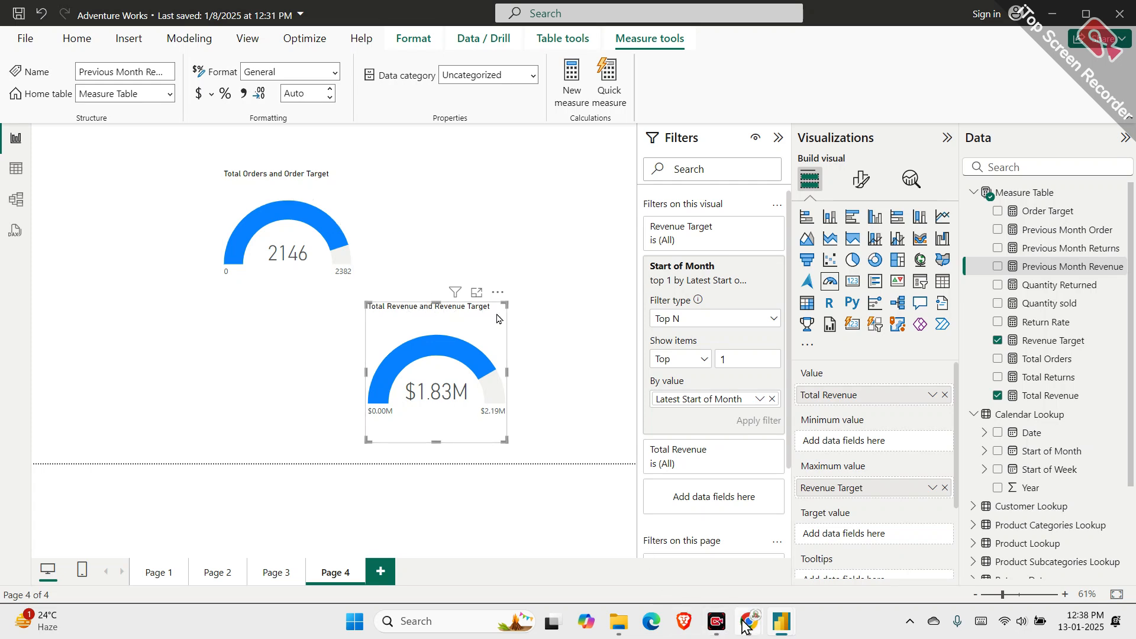
Switch to the Google Meet call, dismiss the raised-hand notification, and return to the Adventure Works report
{"action": "mouse_move", "coordinate": [749, 621]}
{"action": "left_click", "coordinate": [696, 541]}
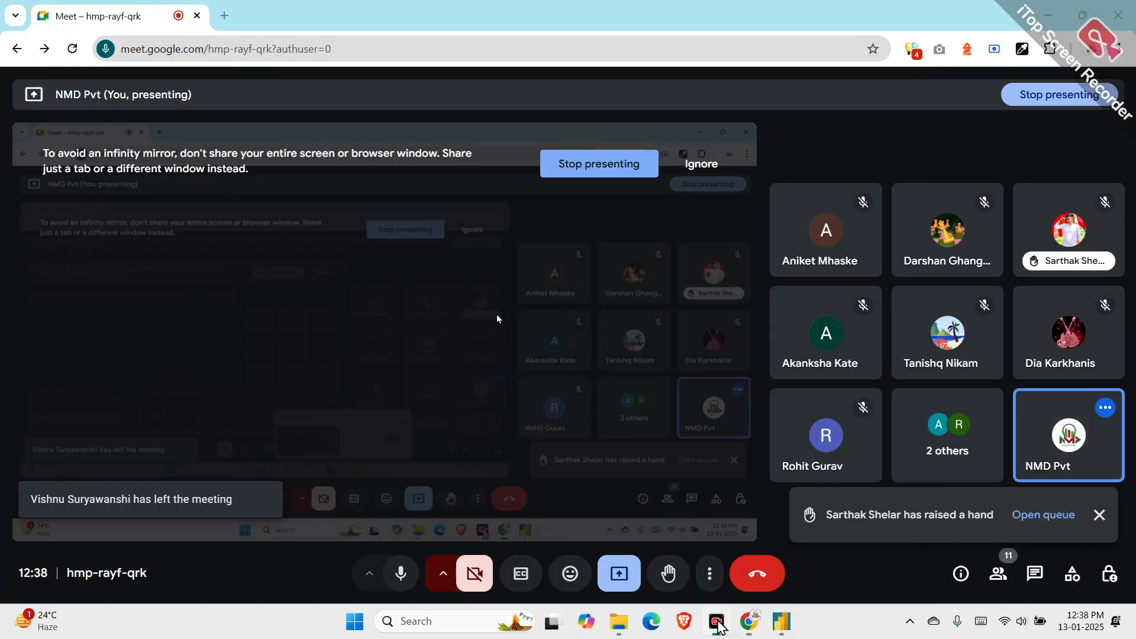
{"action": "left_click_drag", "start_coordinate": [618, 355], "coordinate": [781, 355]}
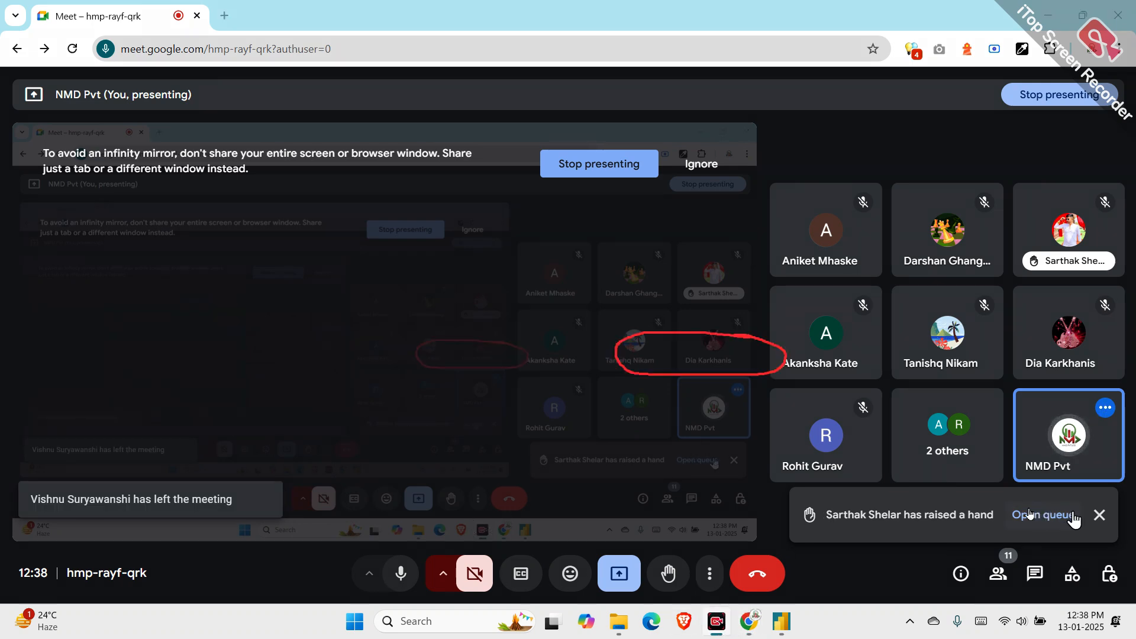
{"action": "left_click", "coordinate": [1098, 515]}
{"action": "mouse_move", "coordinate": [796, 627]}
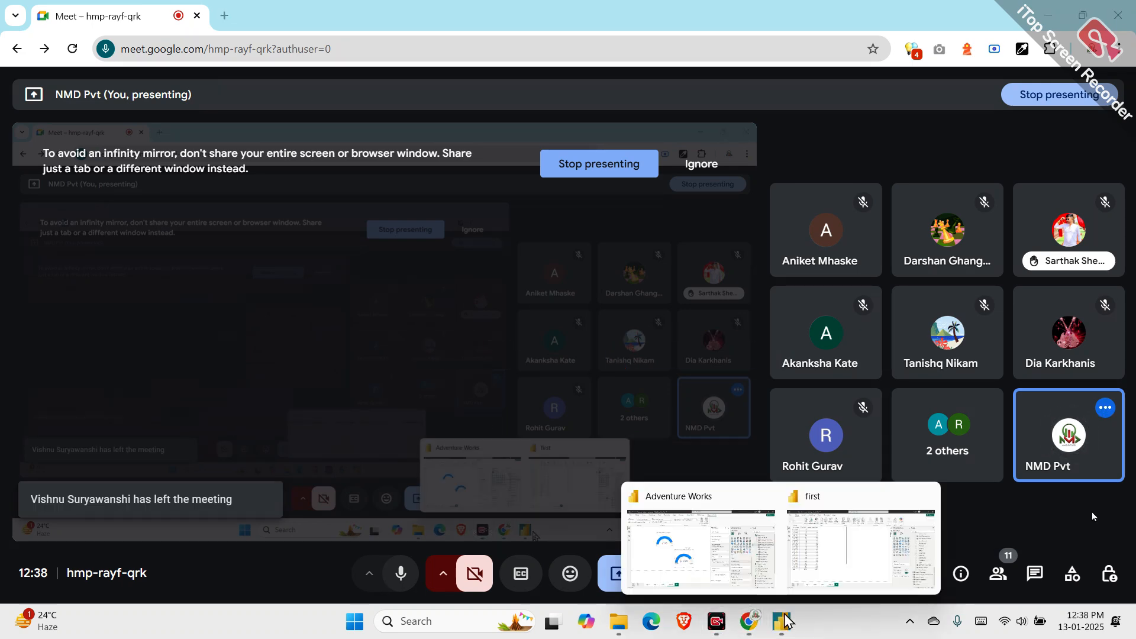